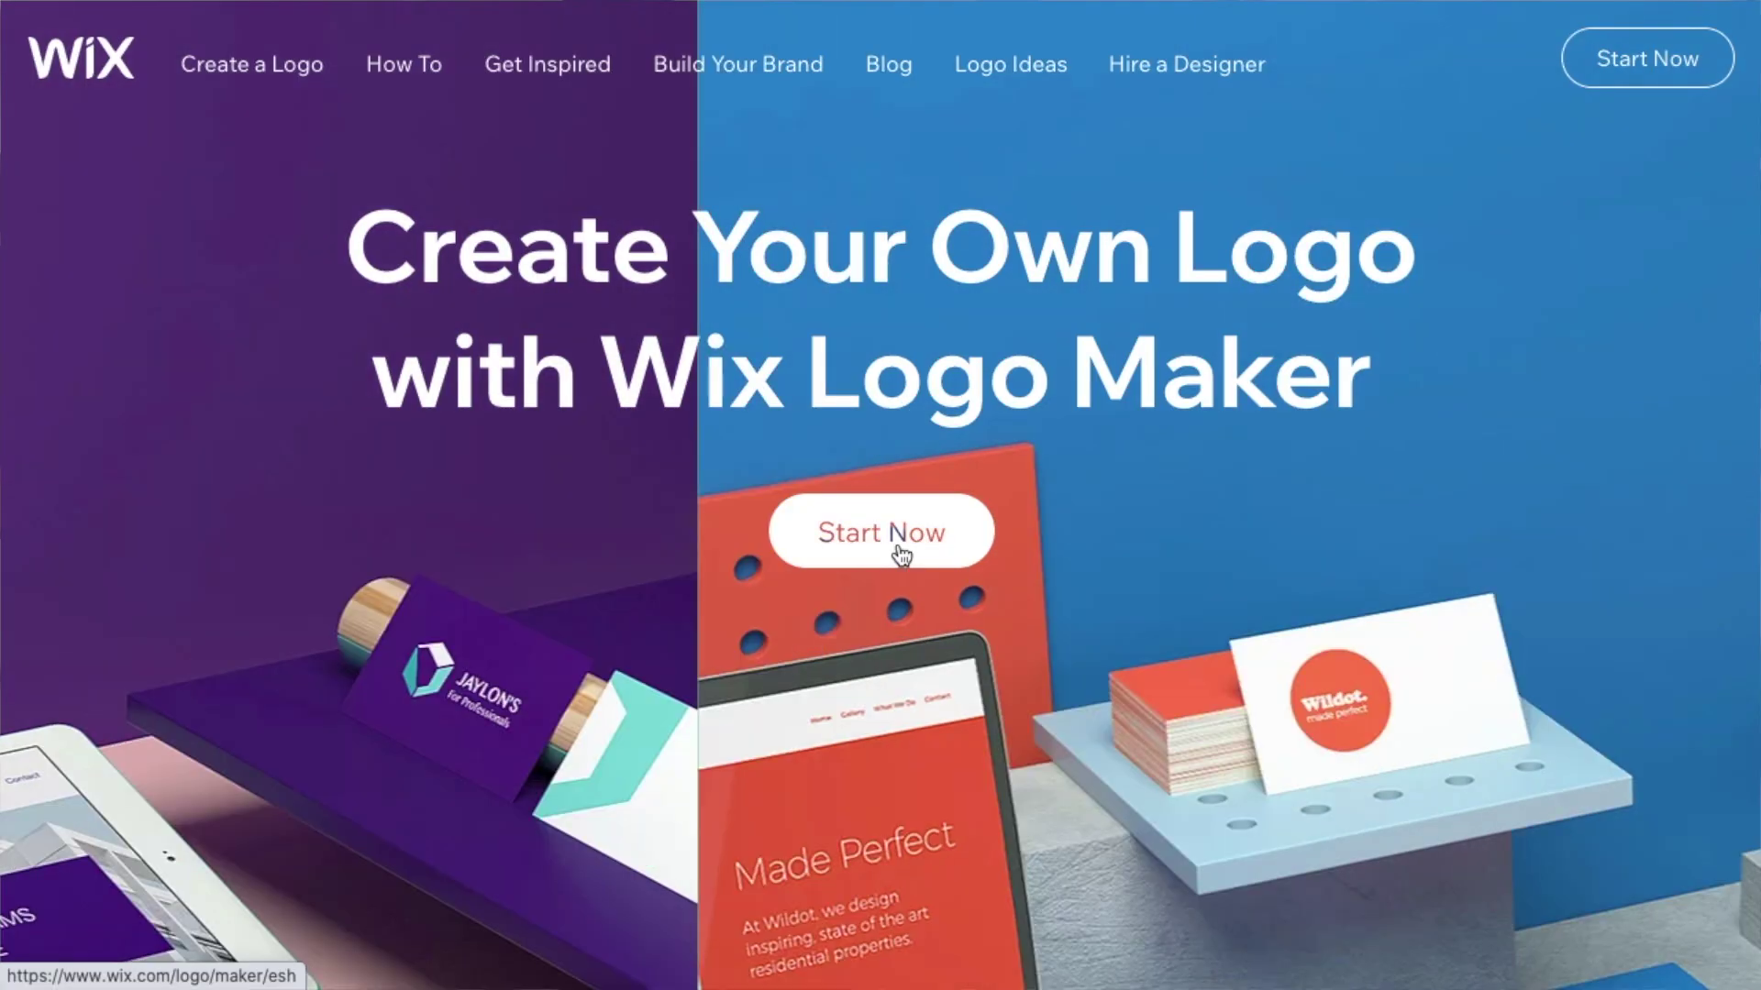
Start a new logo in Wix Logo Maker for the business name thatoneartist and set Fine Art as its field
left_click(903, 555)
left_click(1295, 780)
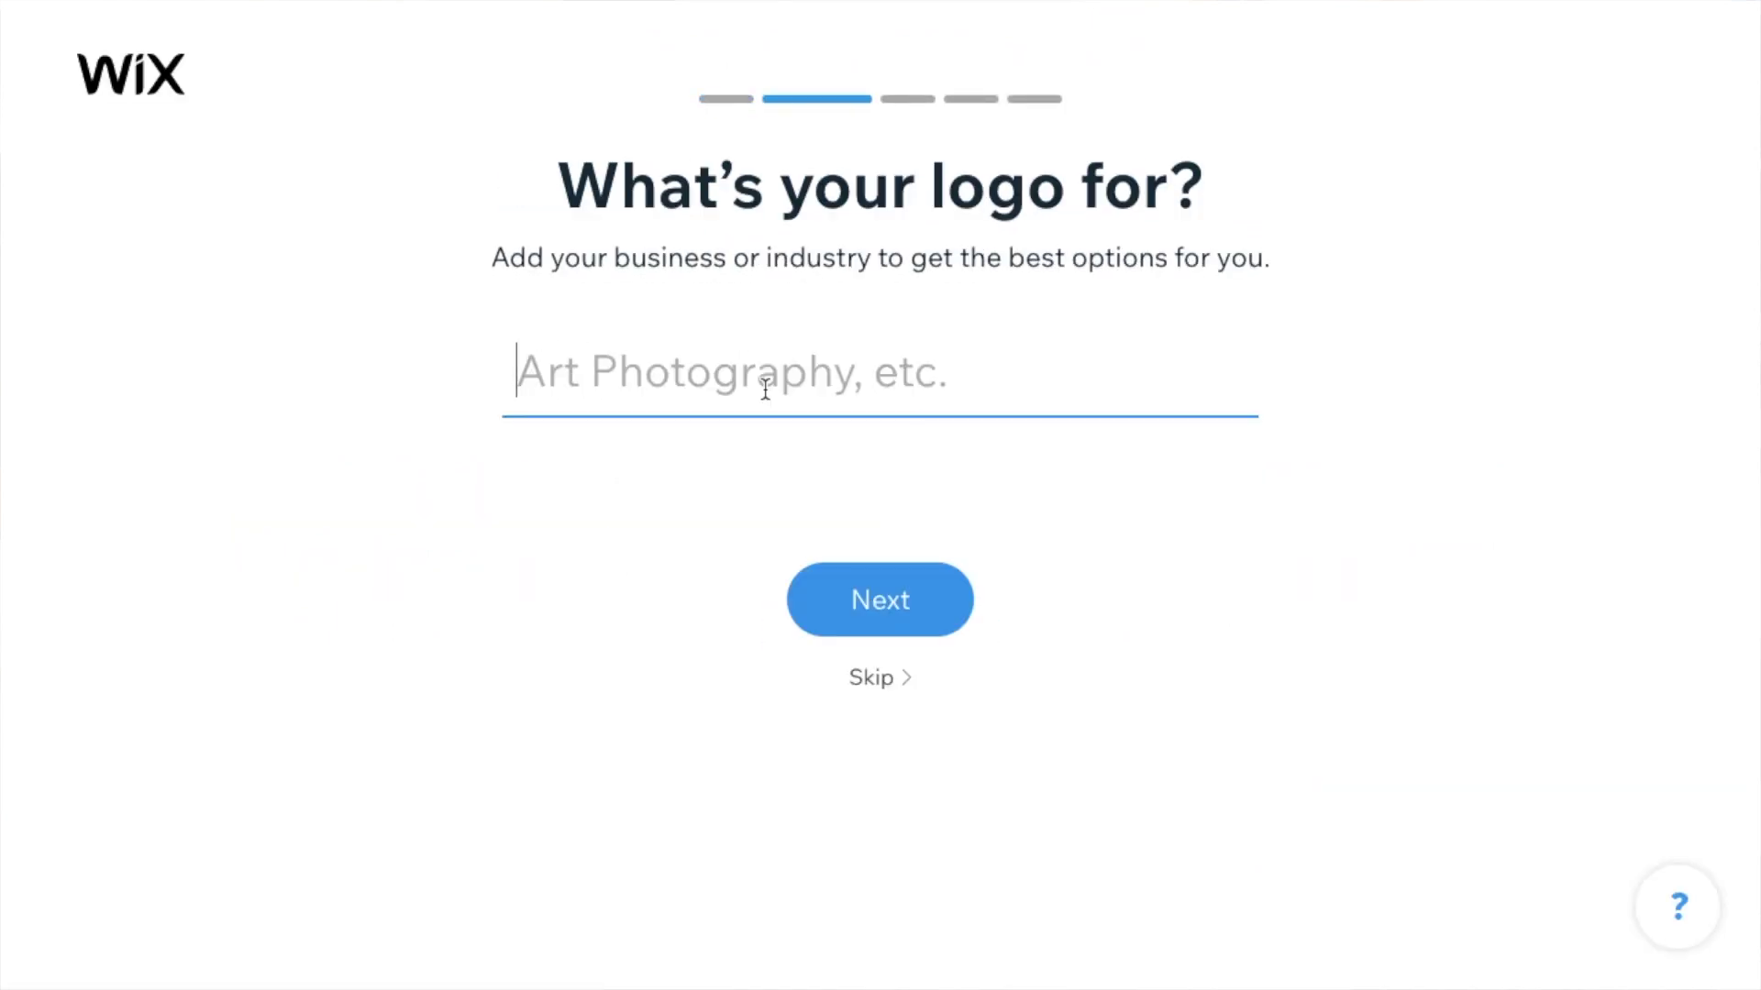
type("Fine Art")
left_click(723, 550)
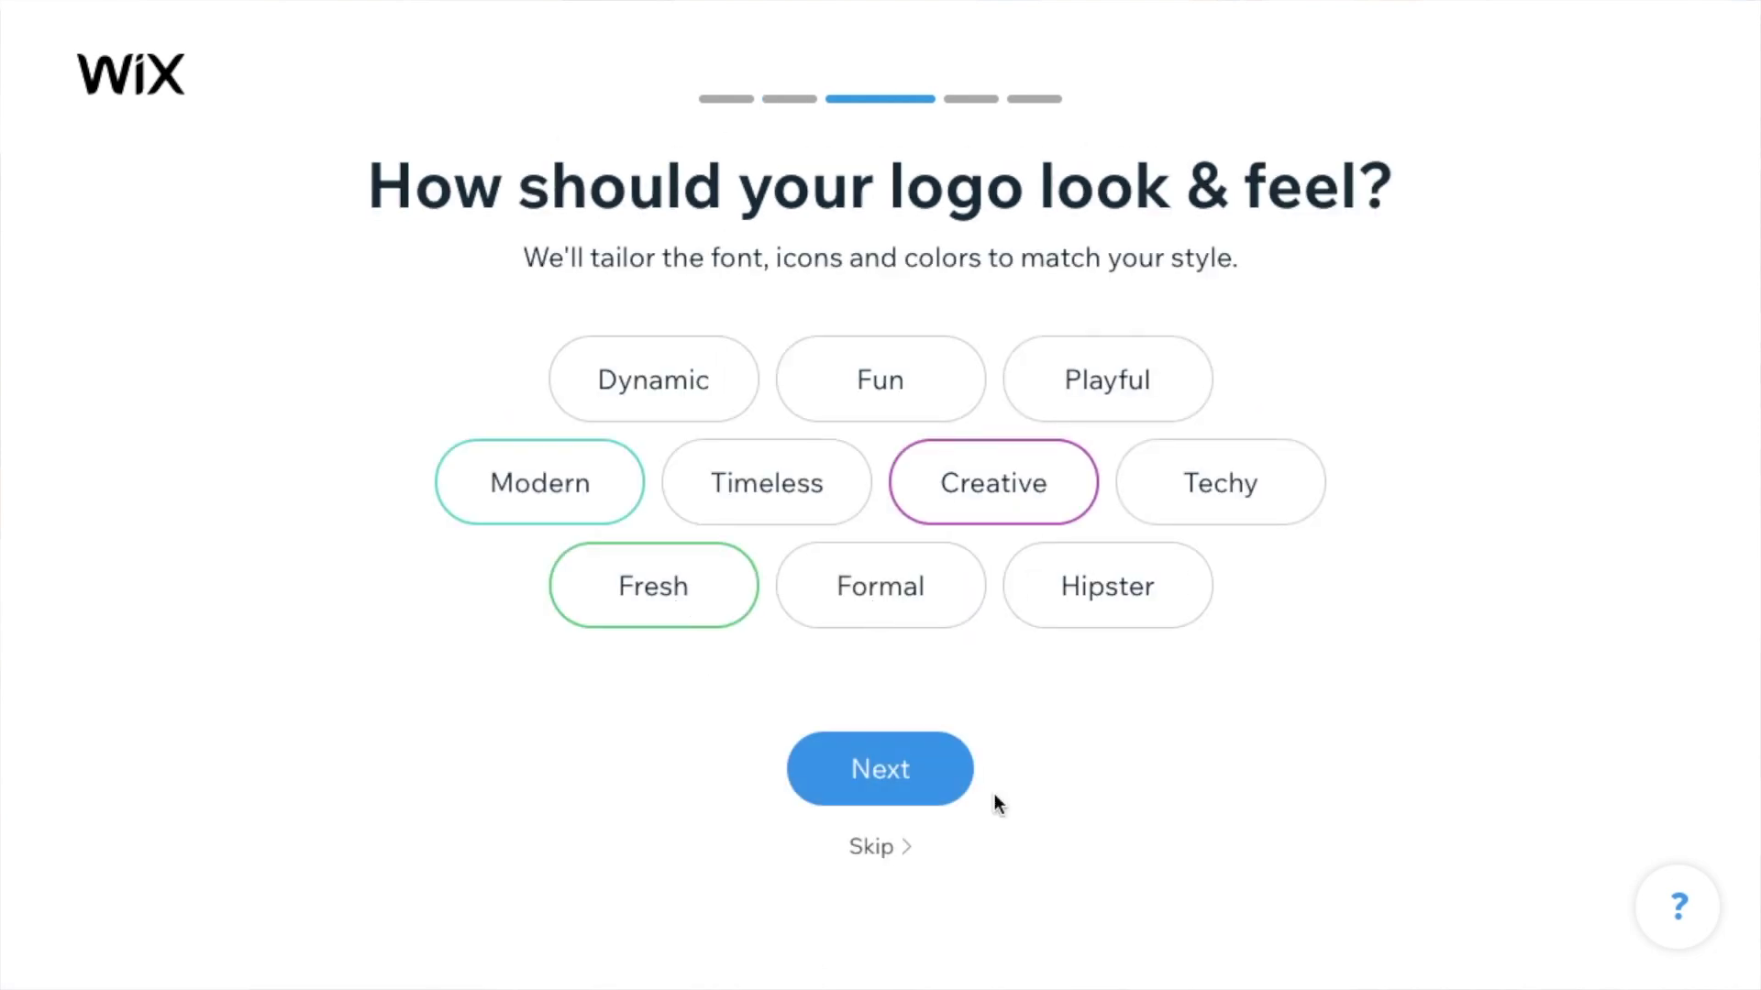
Answer the logo style and usage questions and have logo suggestions generated
left_click(923, 773)
left_click(1119, 504)
left_click(1118, 505)
left_click(1119, 504)
left_click(1119, 504)
left_click(763, 510)
left_click(642, 431)
left_click(880, 431)
left_click(909, 871)
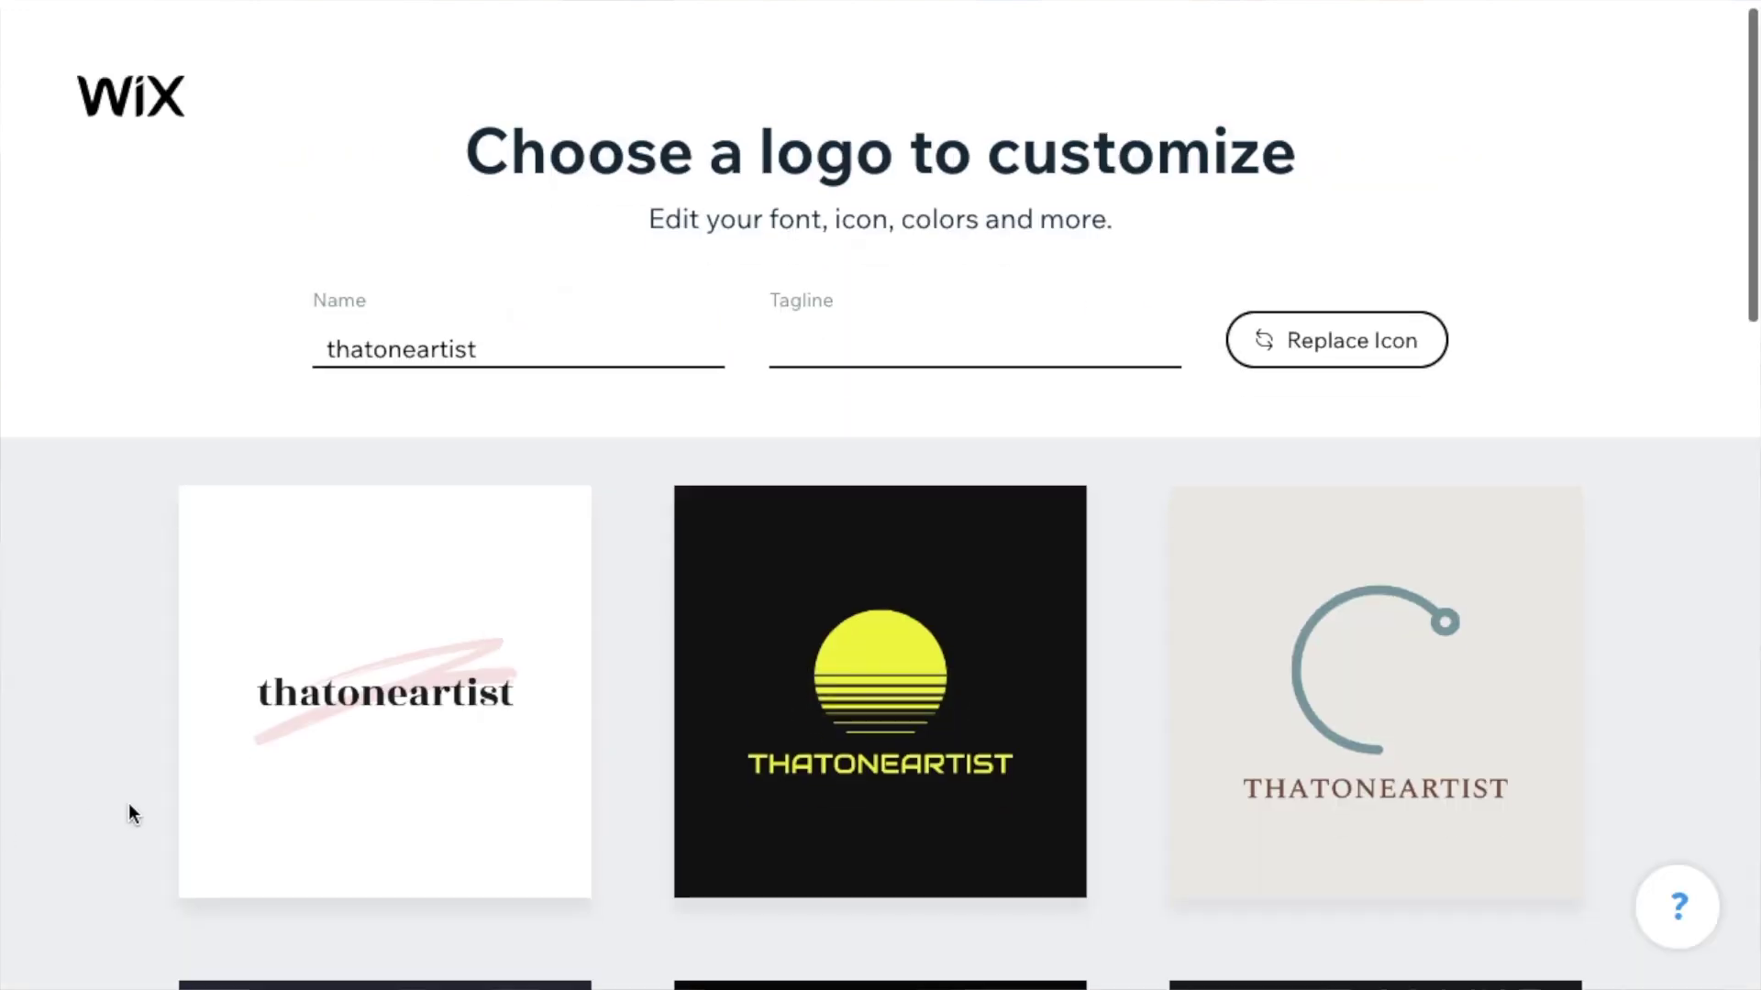
Browse the suggested logos and choose the thin uppercase THATONEARTIST text design on a white background for customizing
scroll(129, 807, "down", 6)
scroll(129, 801, "down", 15)
left_click(848, 913)
scroll(156, 762, "down", 4)
scroll(156, 762, "down", 10)
scroll(156, 762, "up", 8)
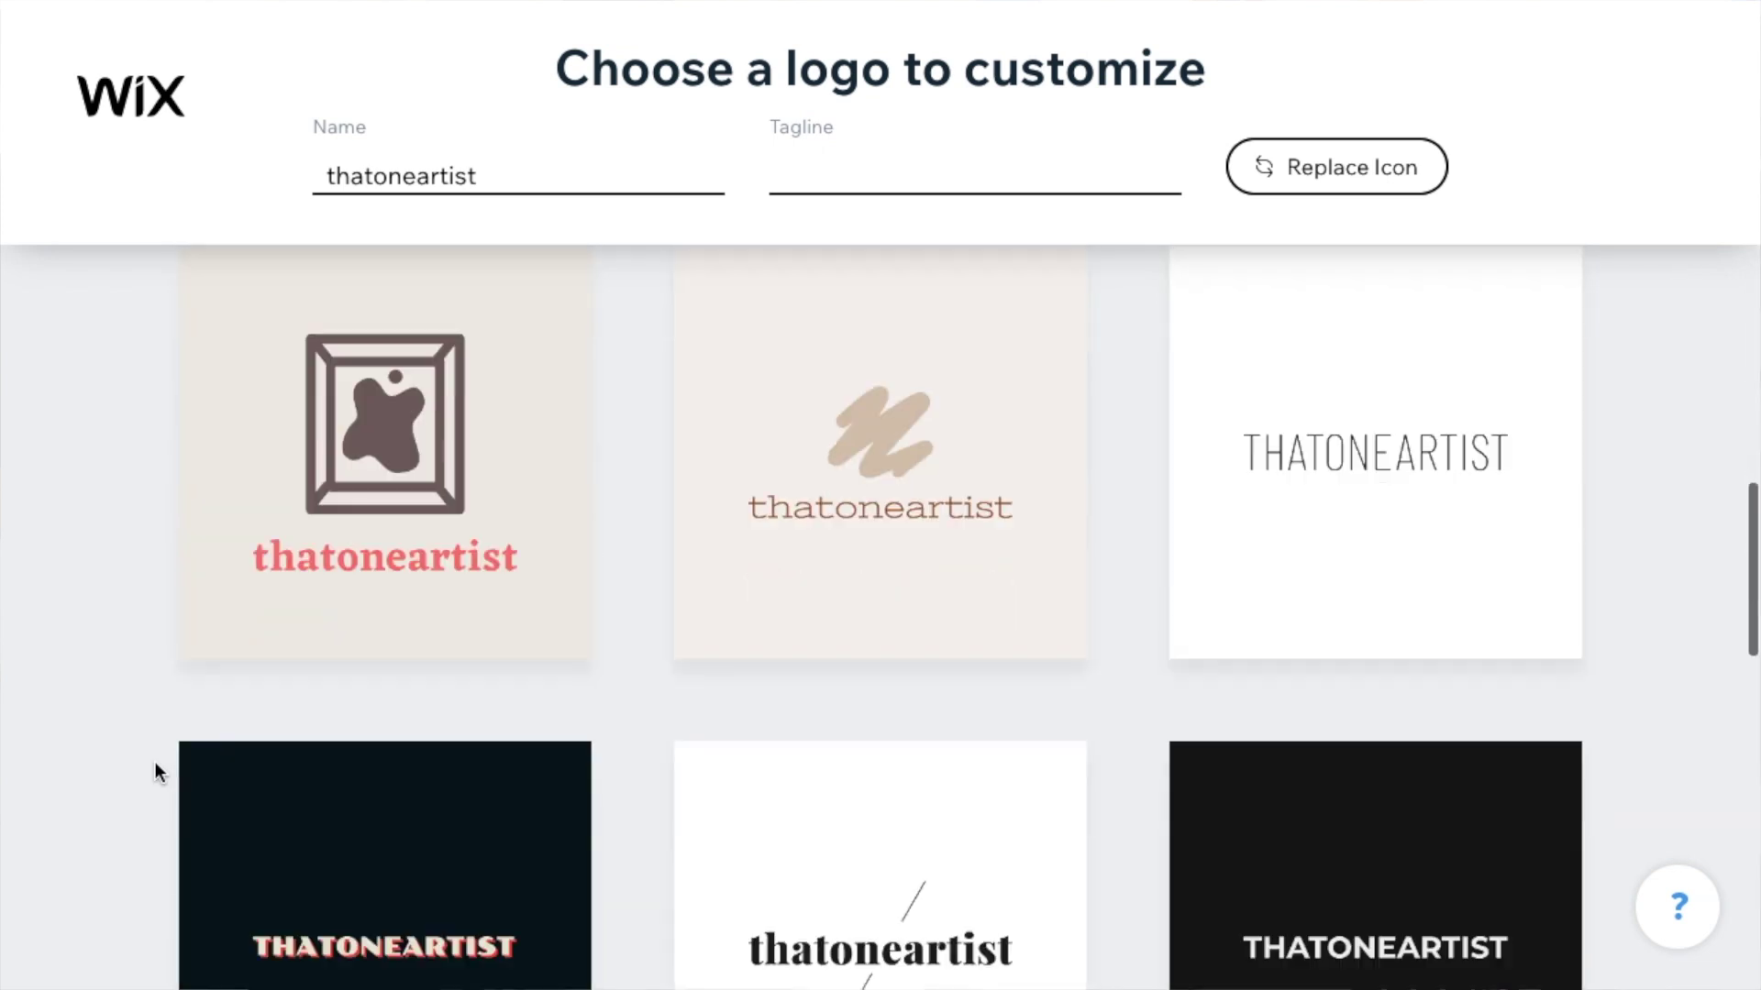
left_click(1379, 504)
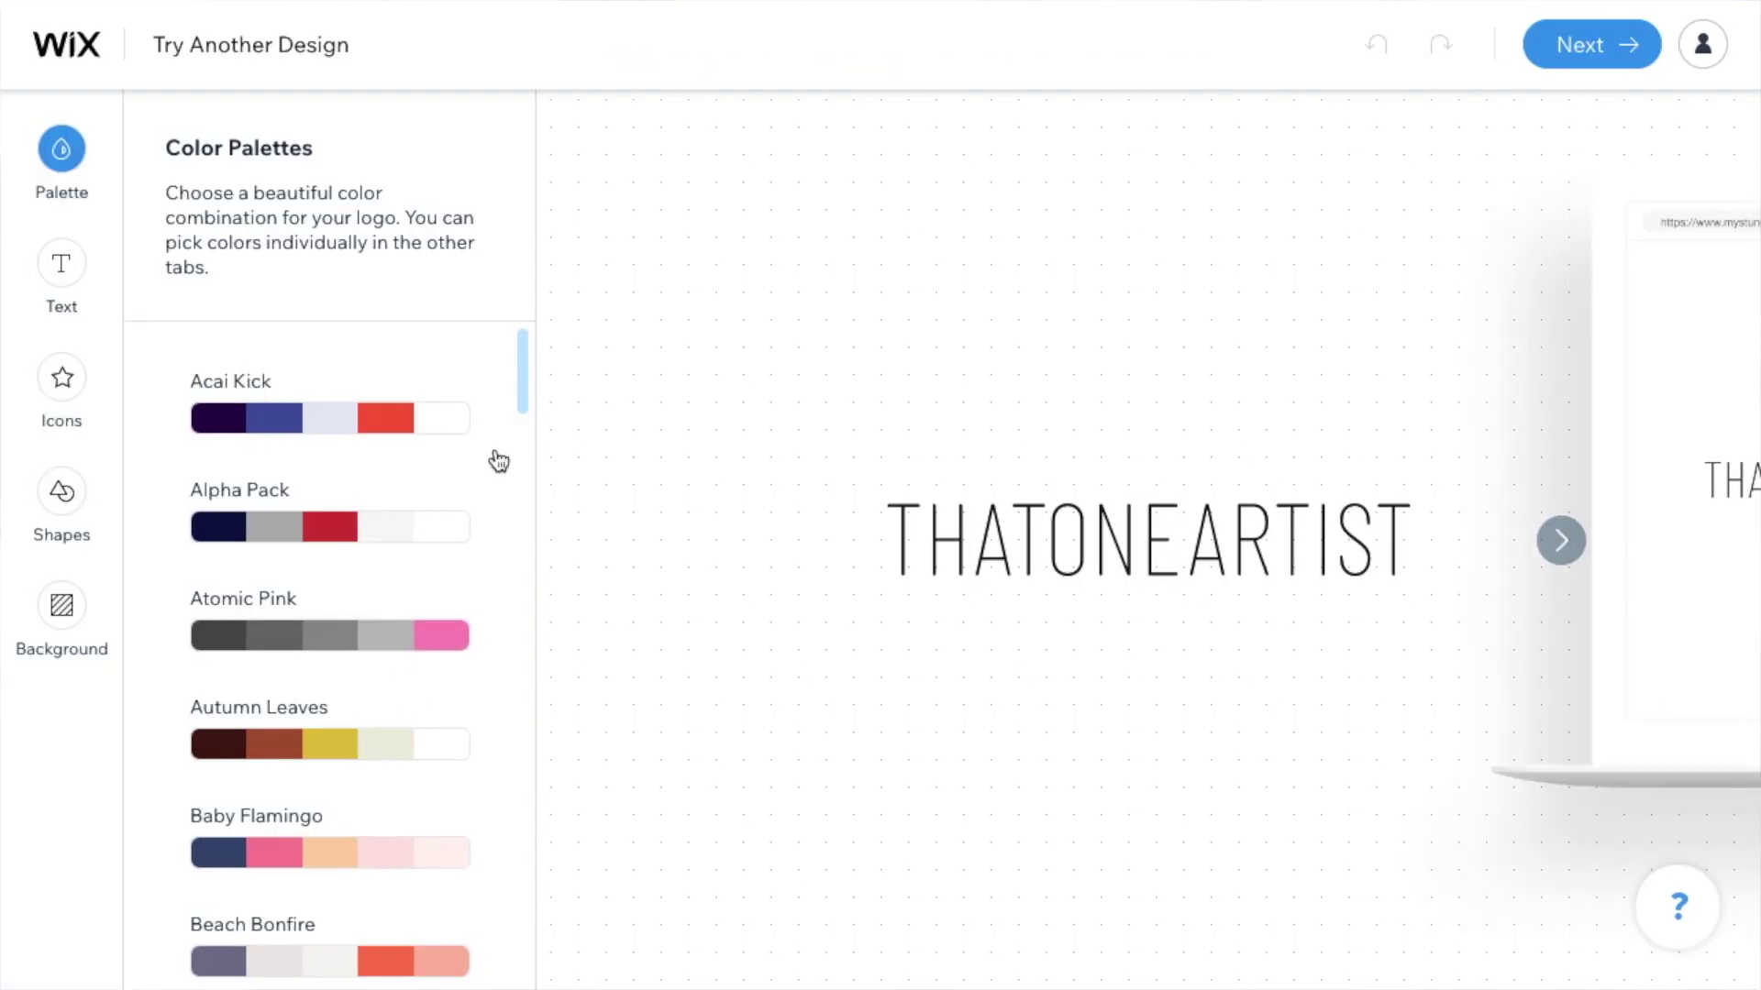
Browse the color palettes and pick one for the logo
scroll(497, 461, "down", 3)
left_click(284, 520)
scroll(421, 748, "down", 8)
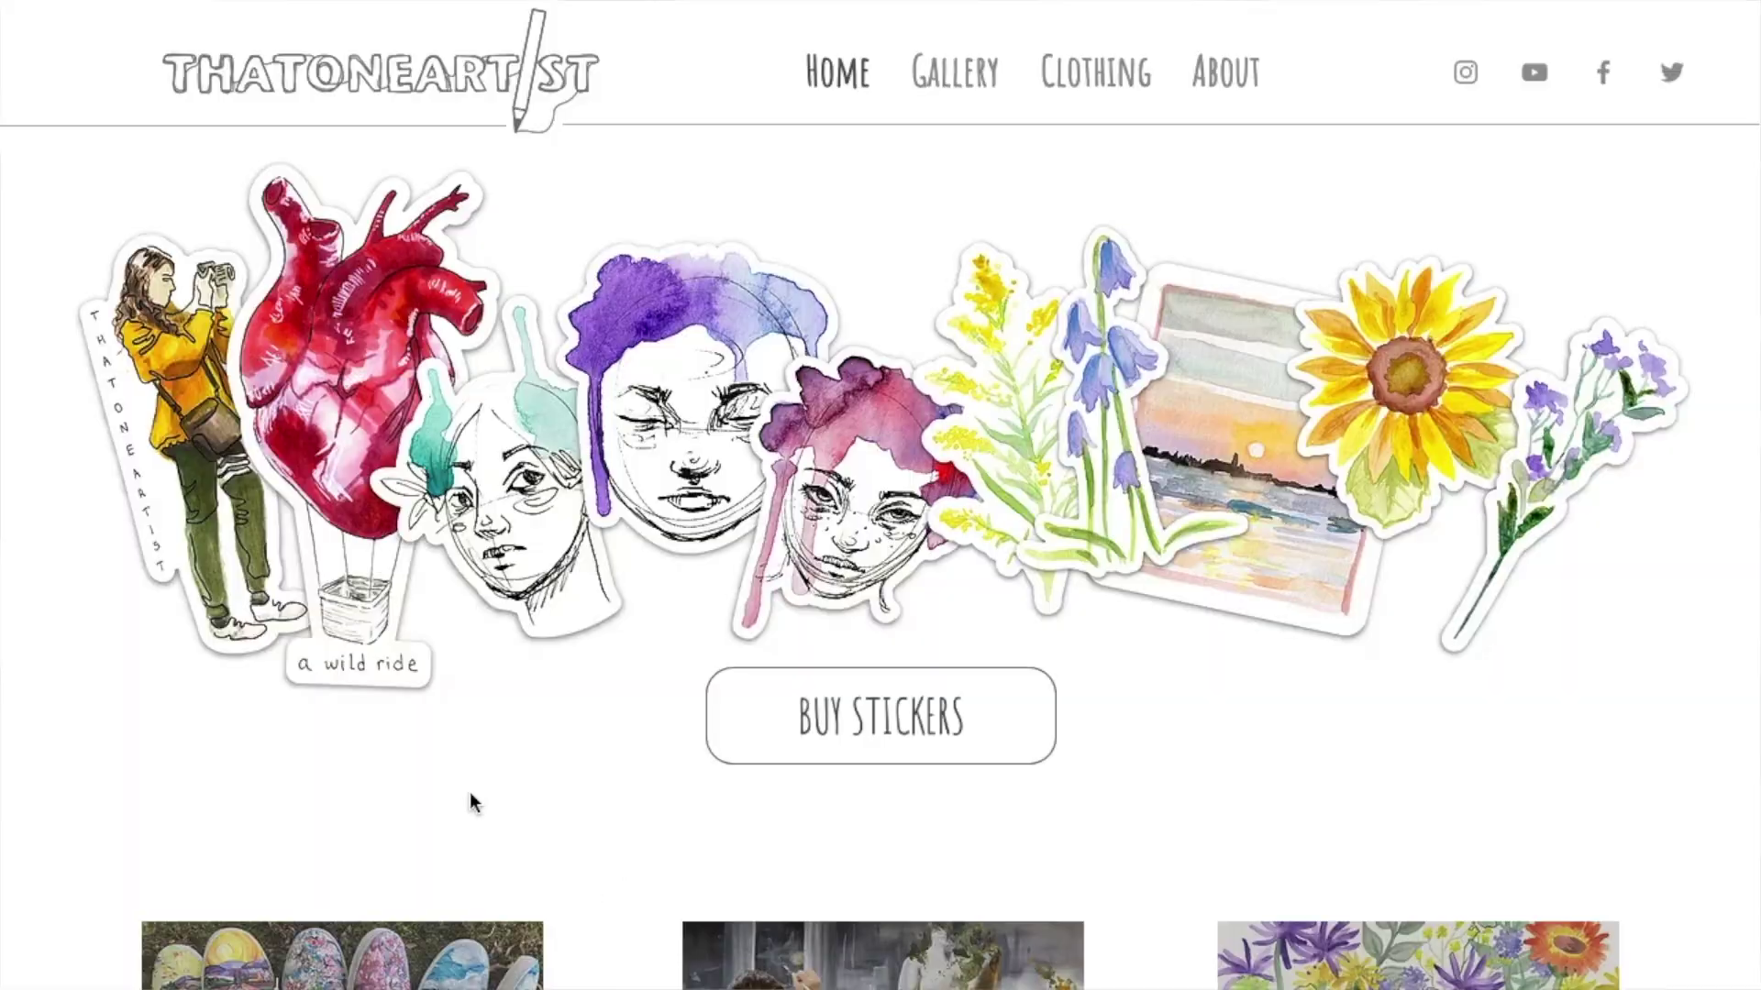
Look through the artist website's home page, painting gallery, clothing store and about page
scroll(469, 790, "down", 3)
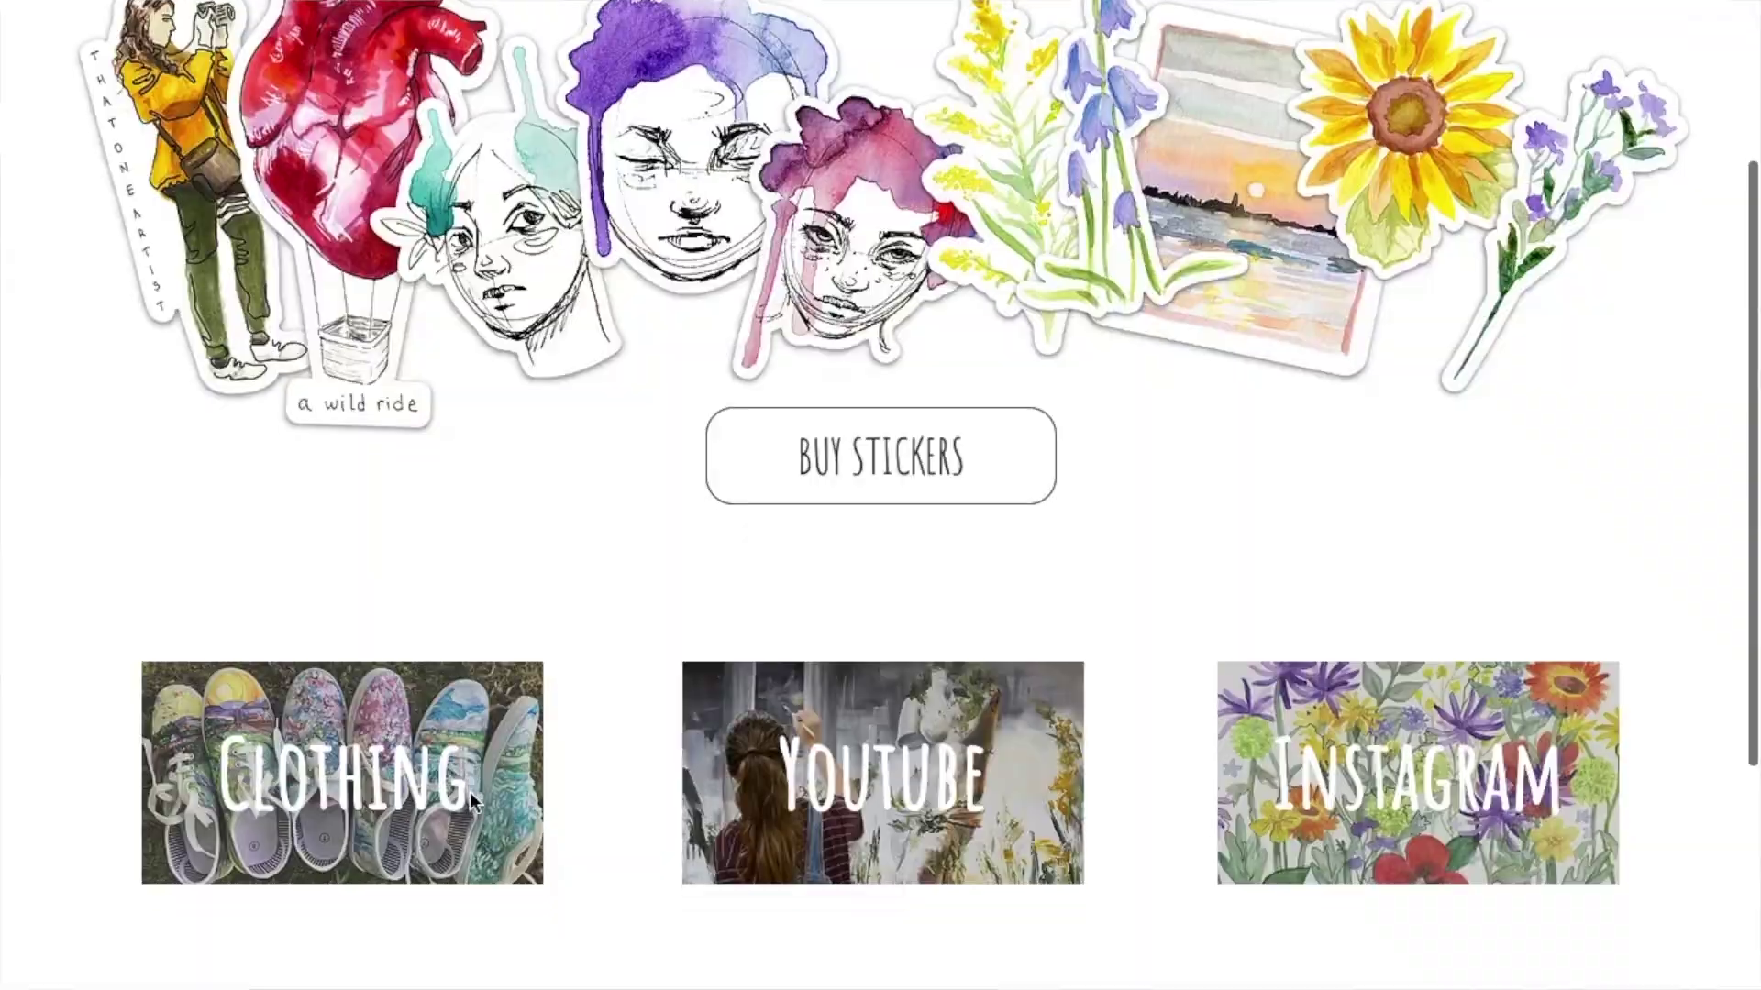
scroll(470, 790, "down", 3)
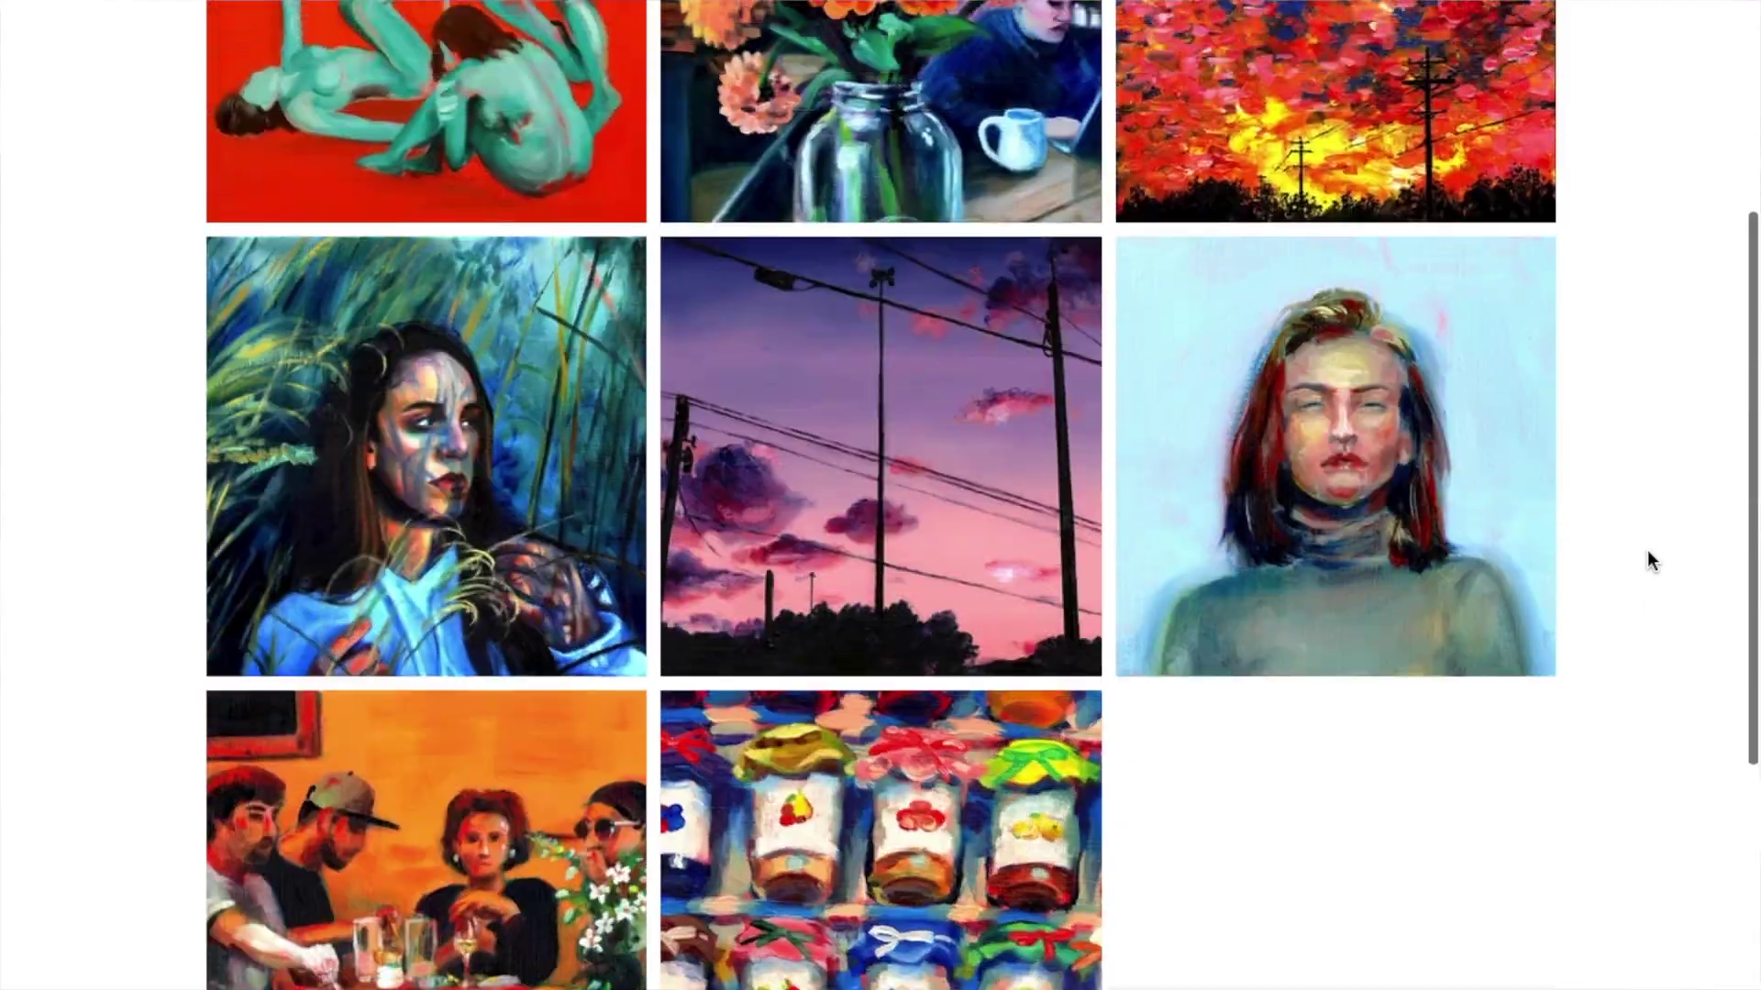
scroll(1647, 560, "up", 2)
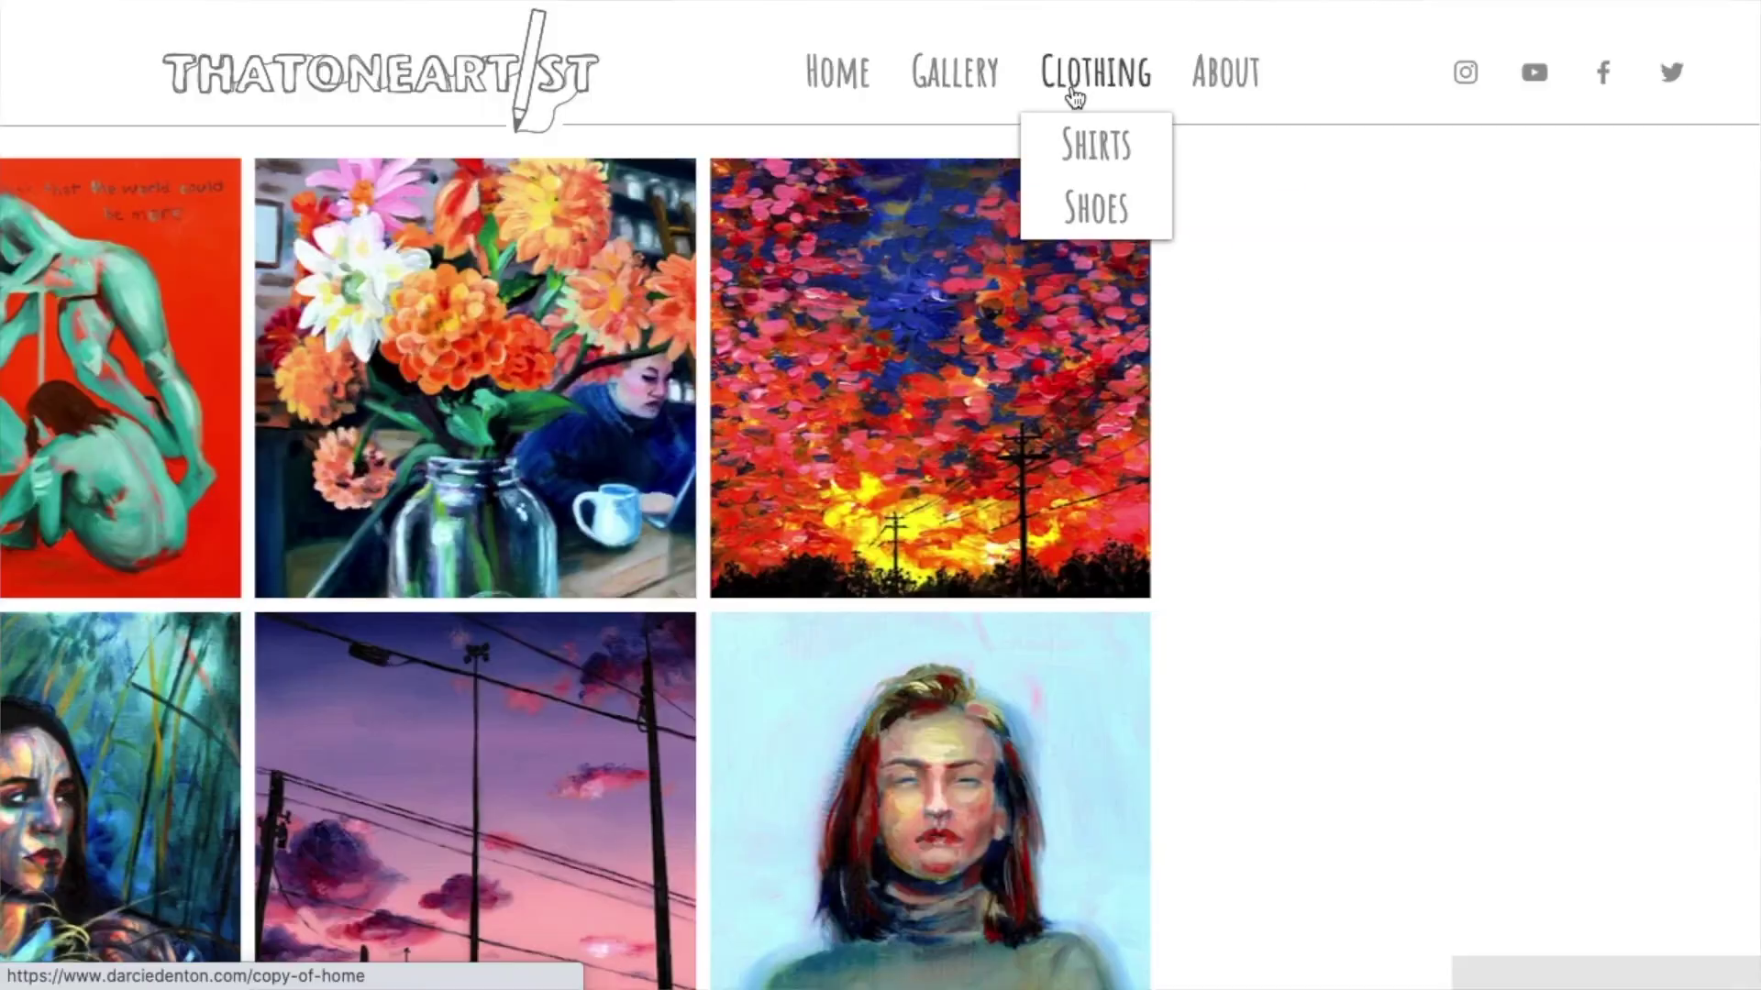
left_click(1082, 81)
scroll(1207, 644, "down", 10)
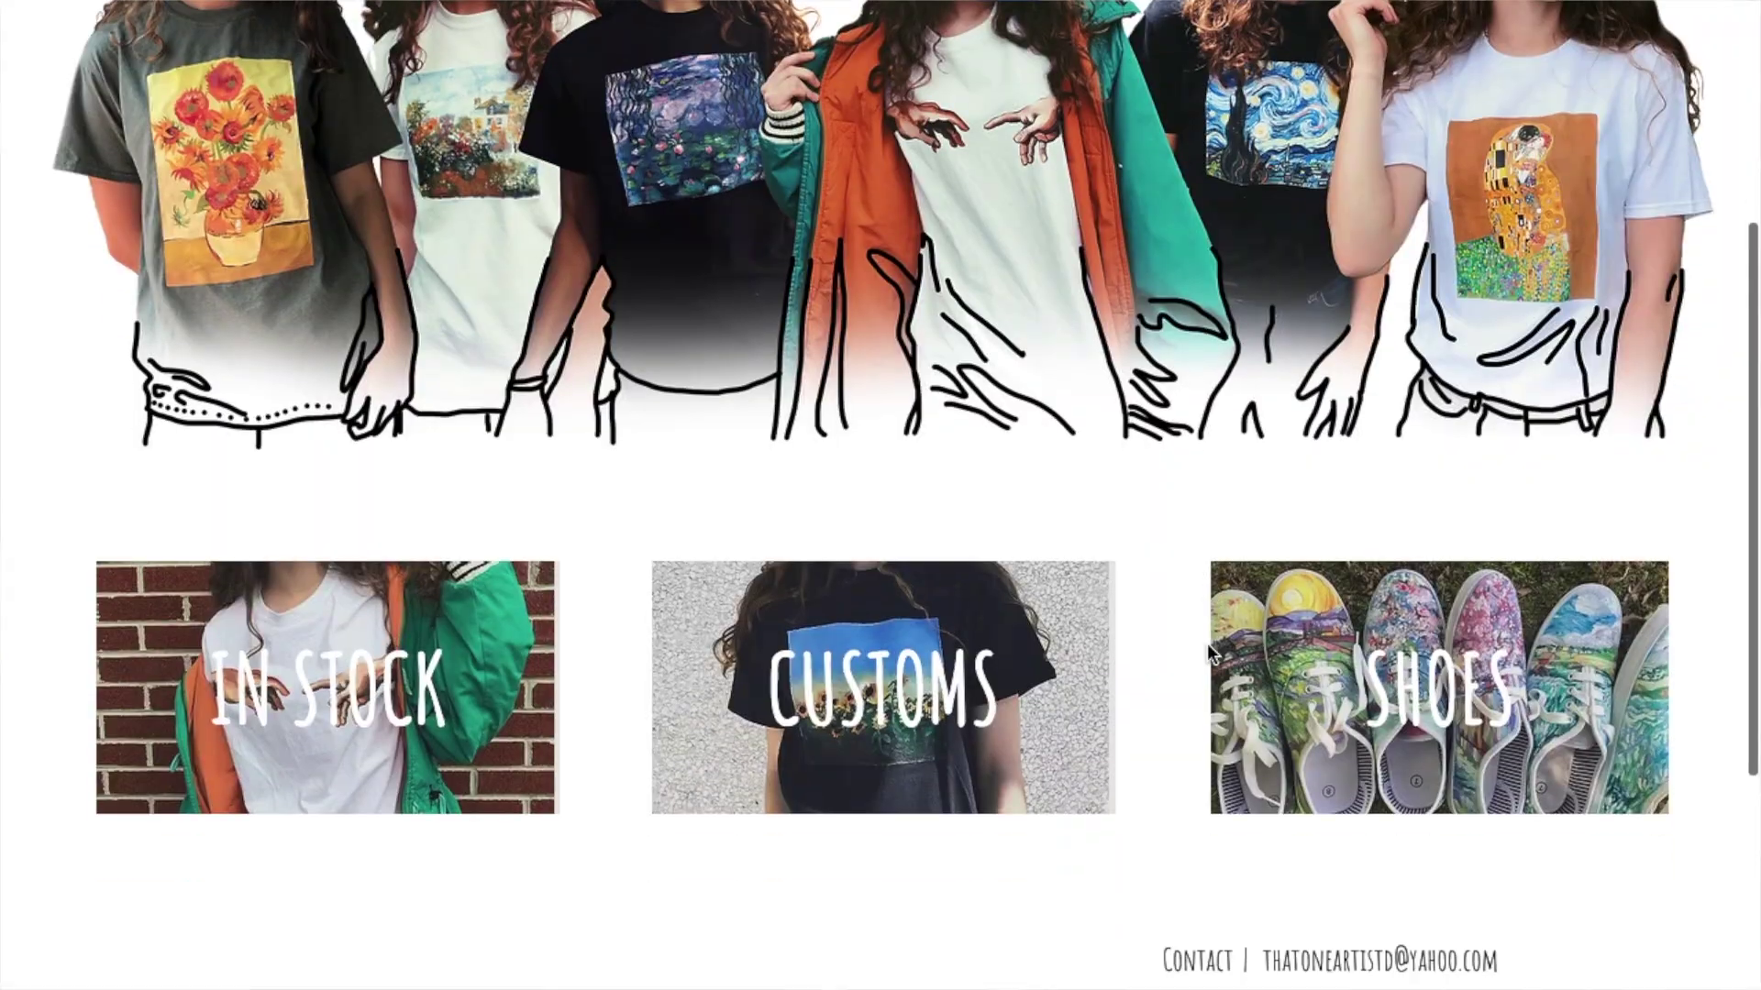
scroll(1207, 644, "up", 10)
left_click(1229, 72)
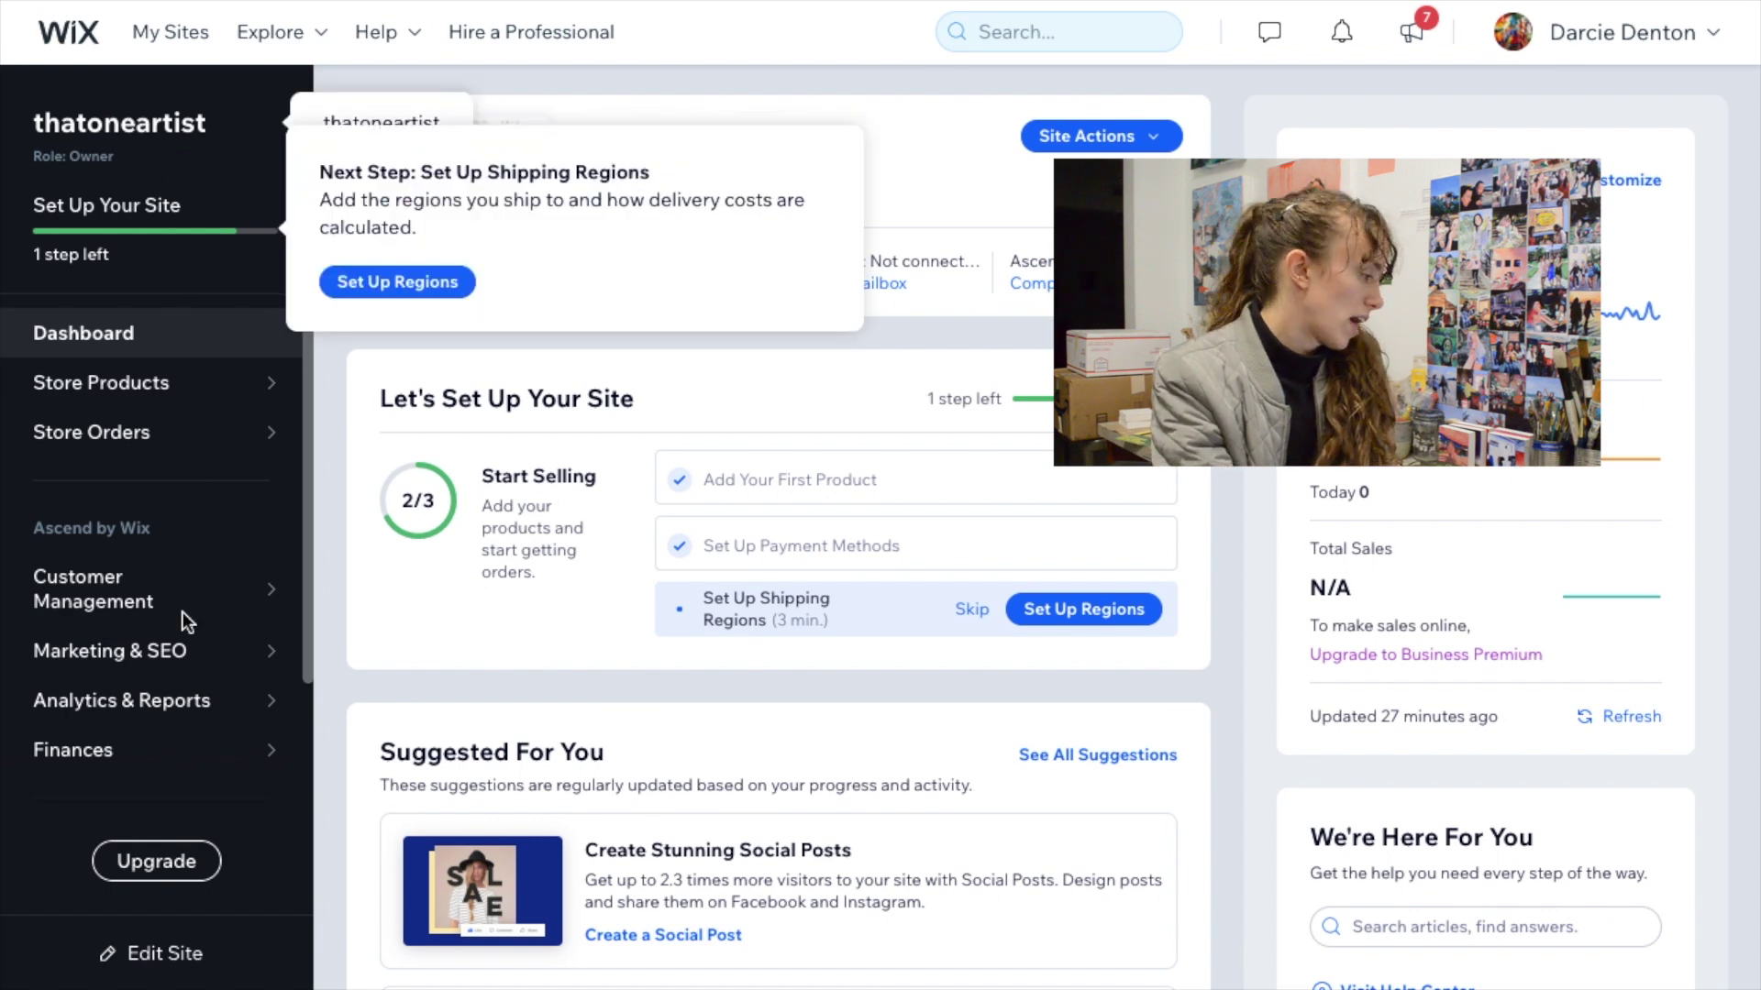
Open the thatoneartist site in the editor and switch from the Gallery page to the Oil Paintings page
left_click(150, 947)
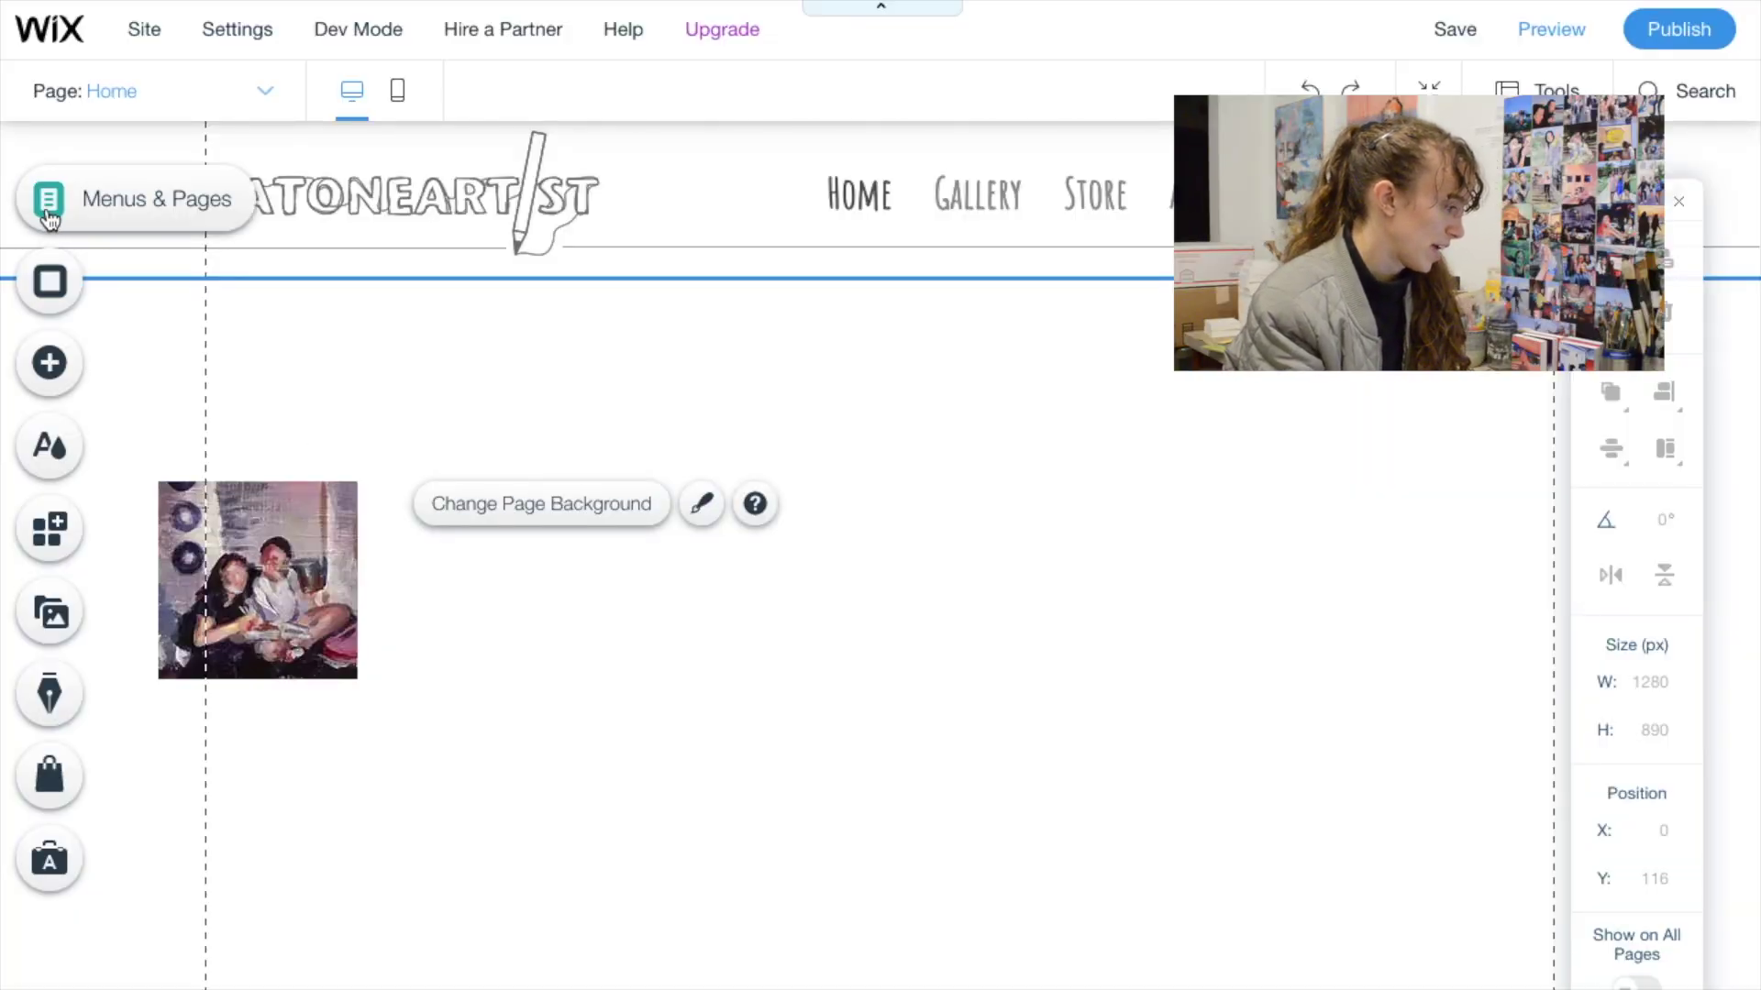
left_click(50, 218)
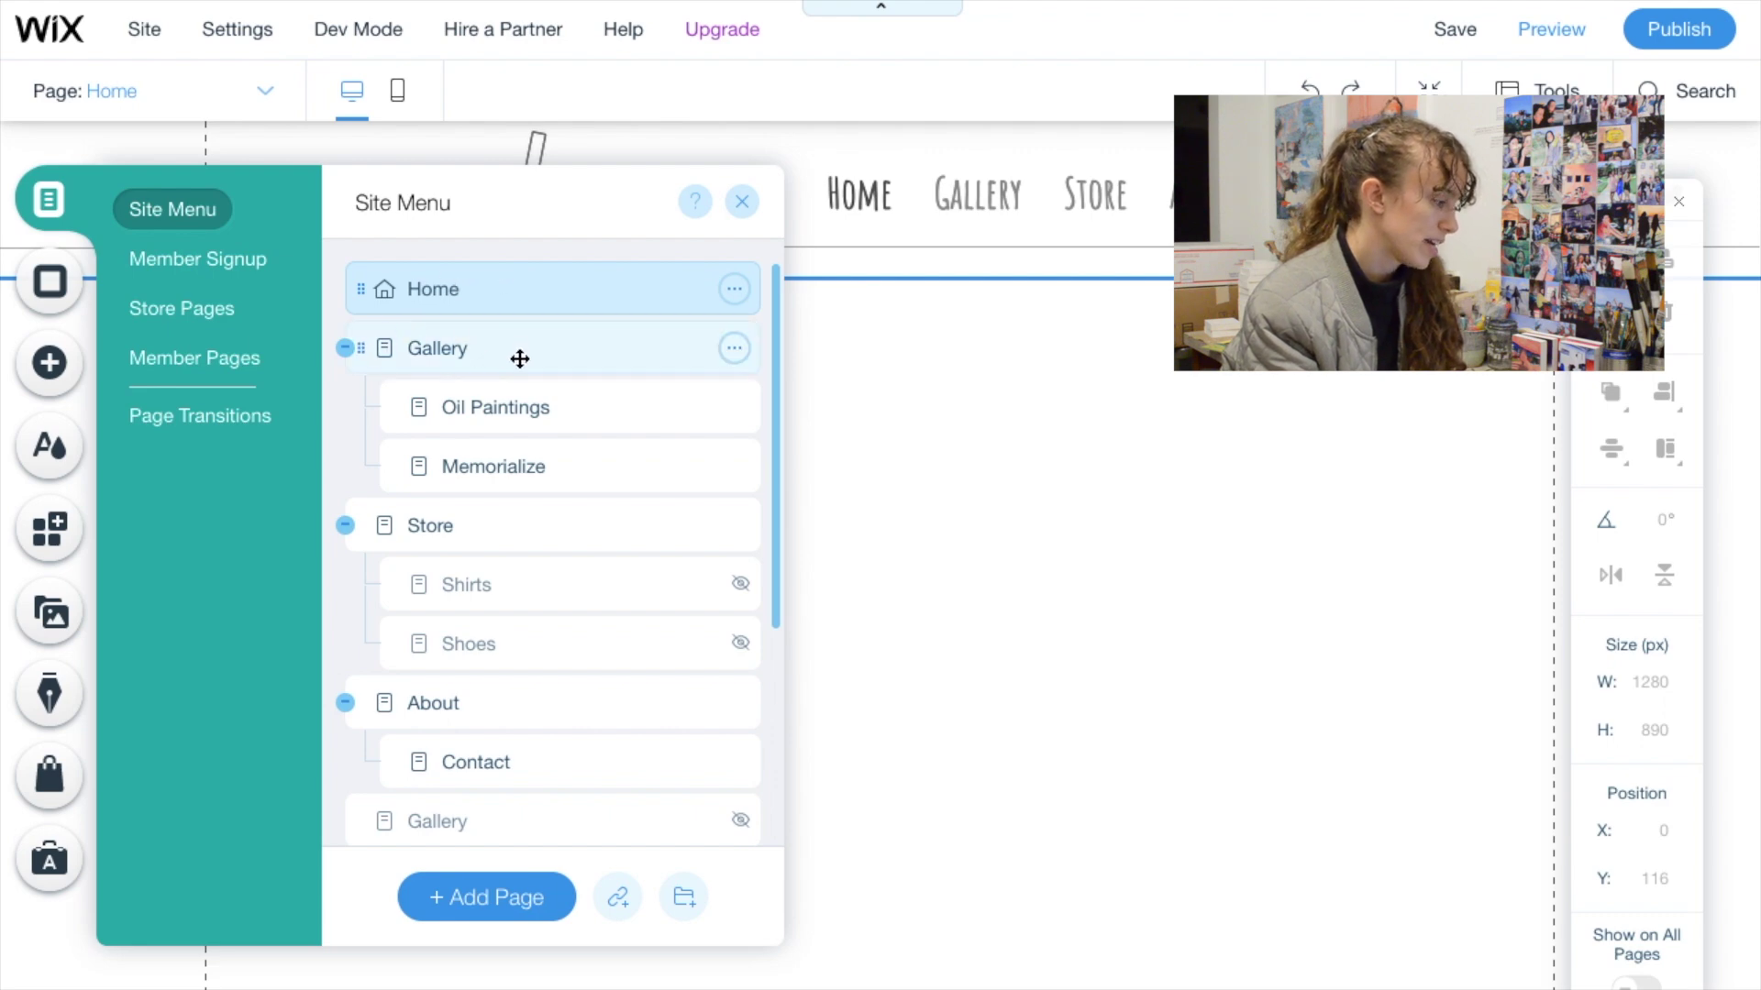
left_click(491, 350)
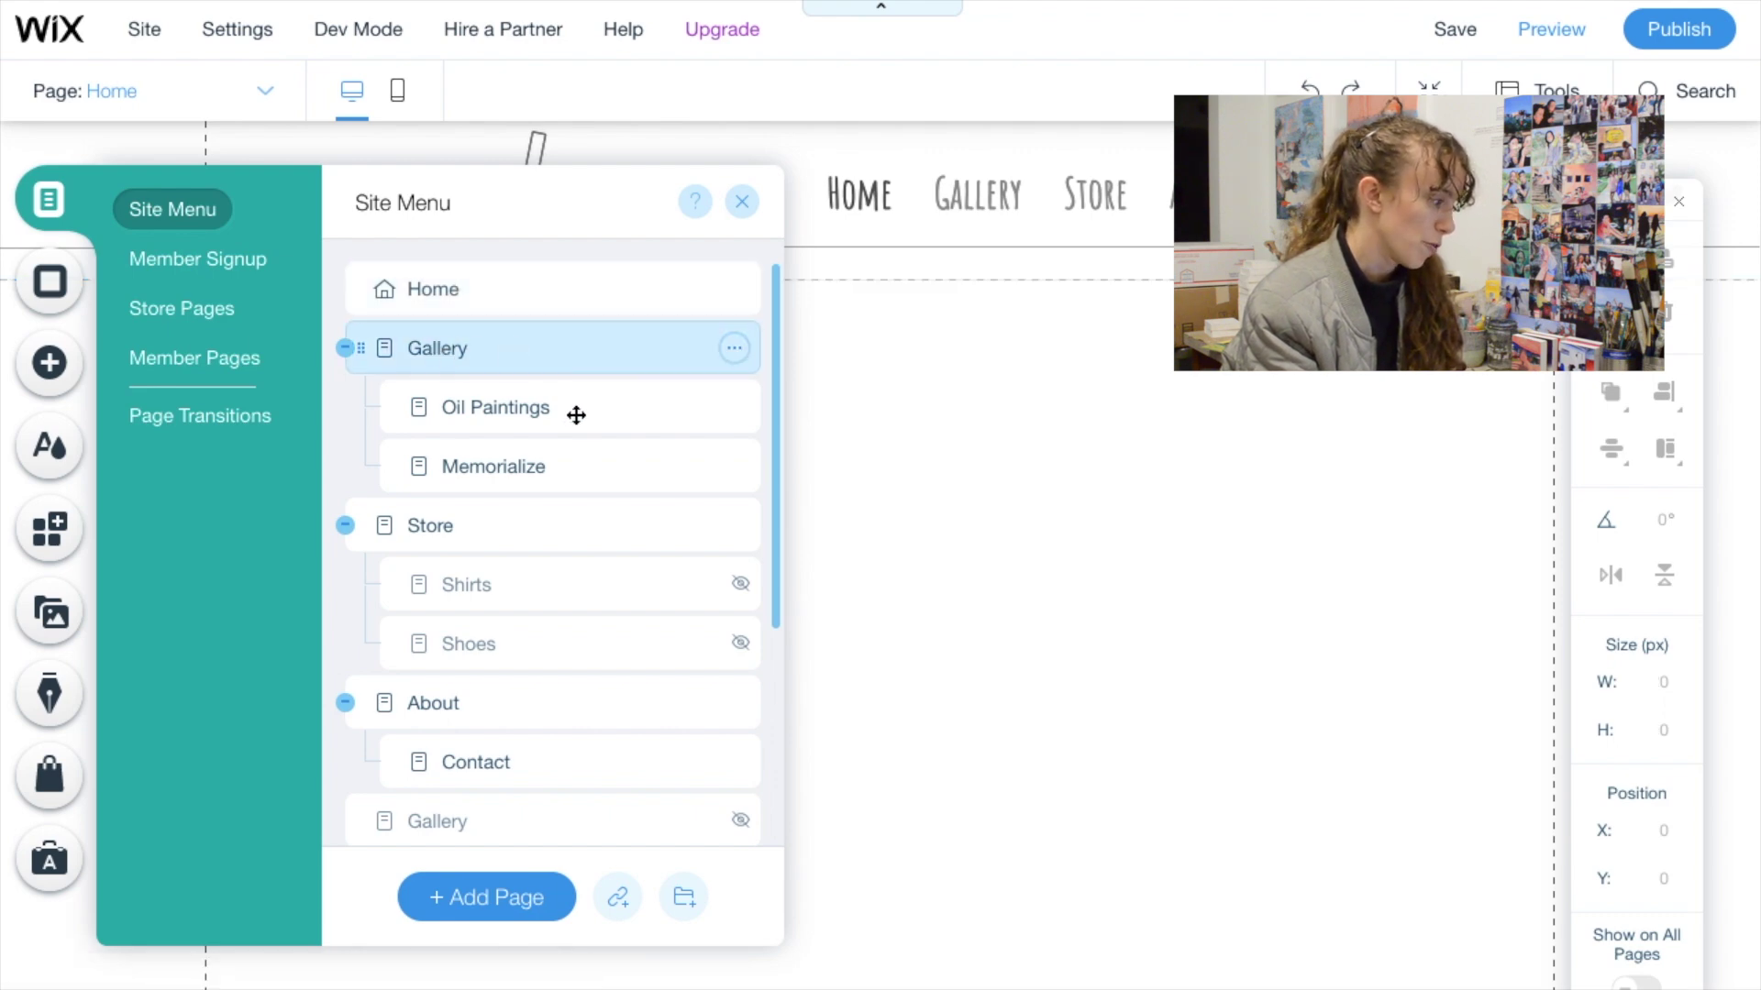
left_click(582, 470)
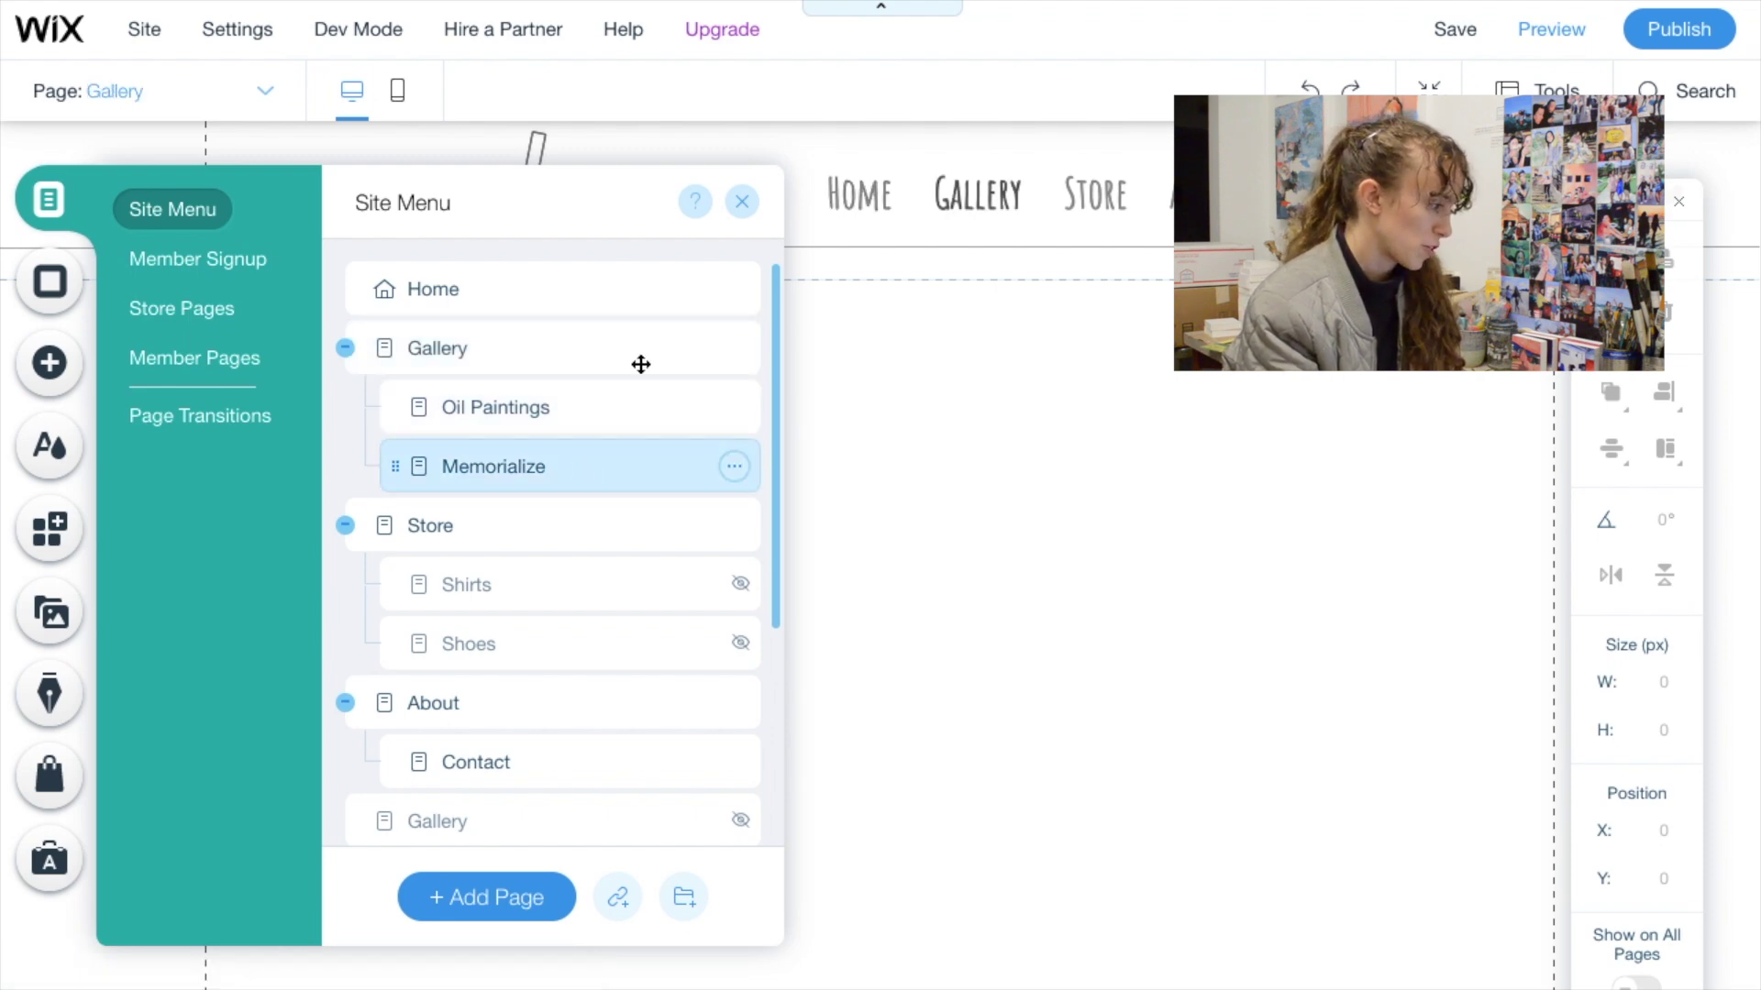
Preview the site's Home page and navigation, and review the full list of site pages in the editor
left_click(1542, 24)
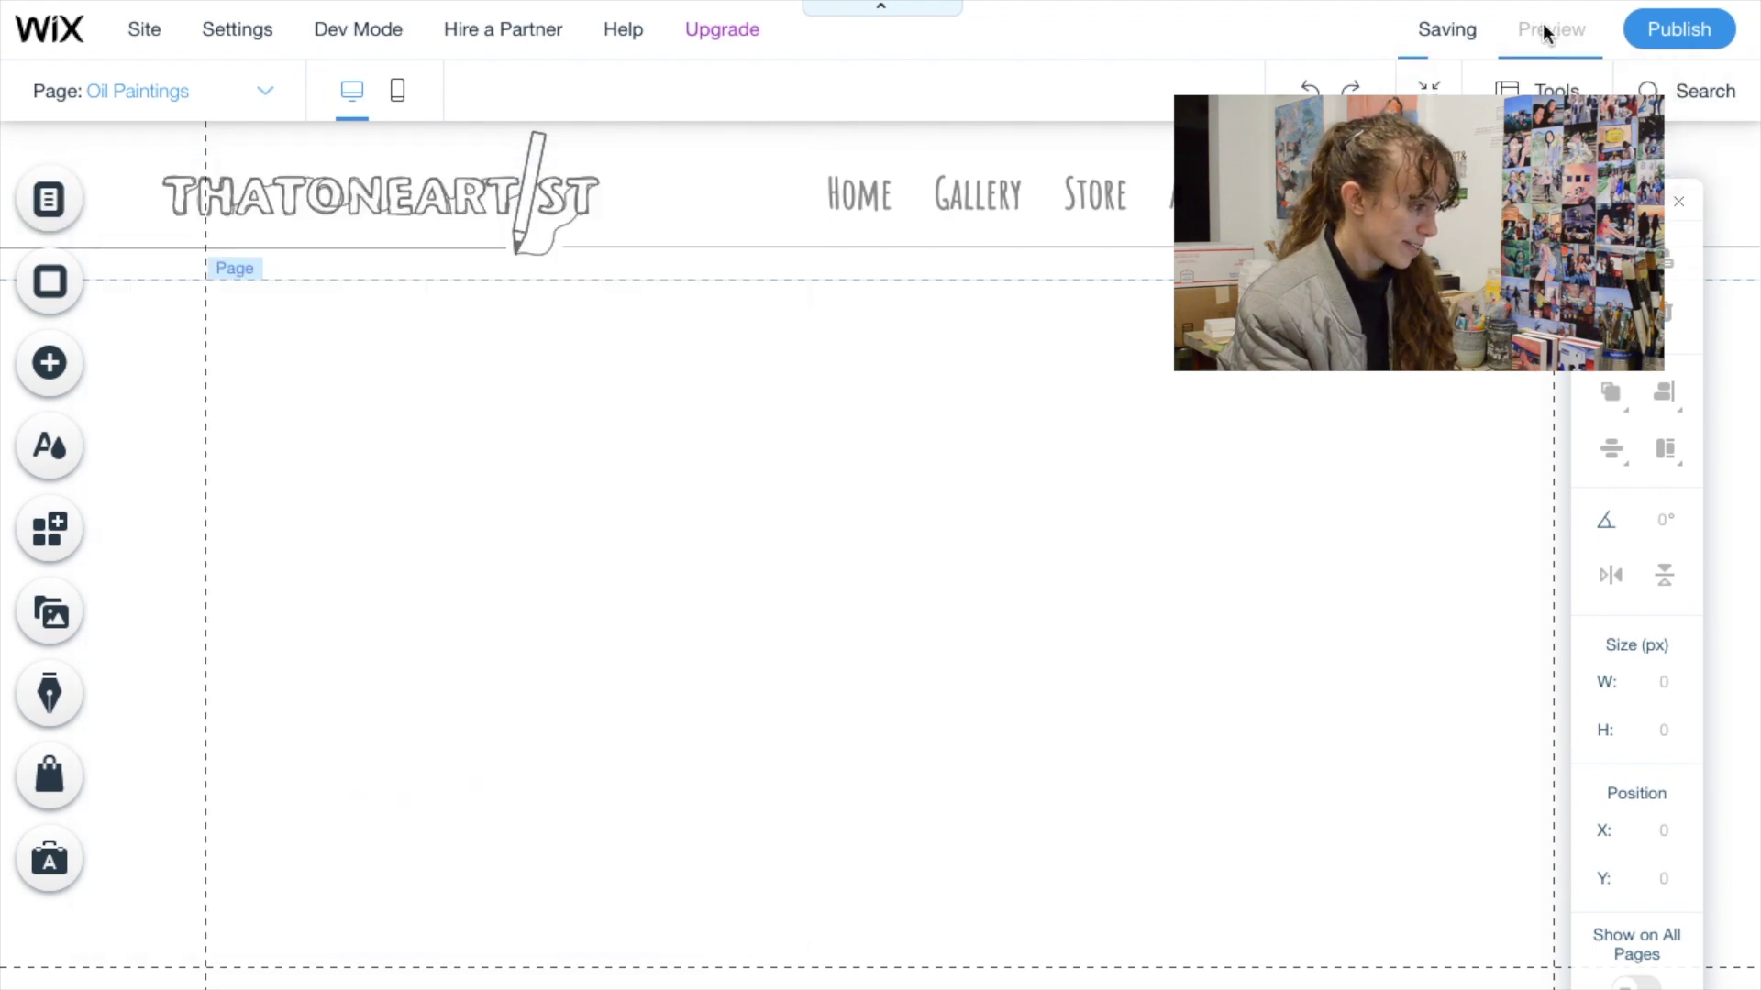
left_click(828, 133)
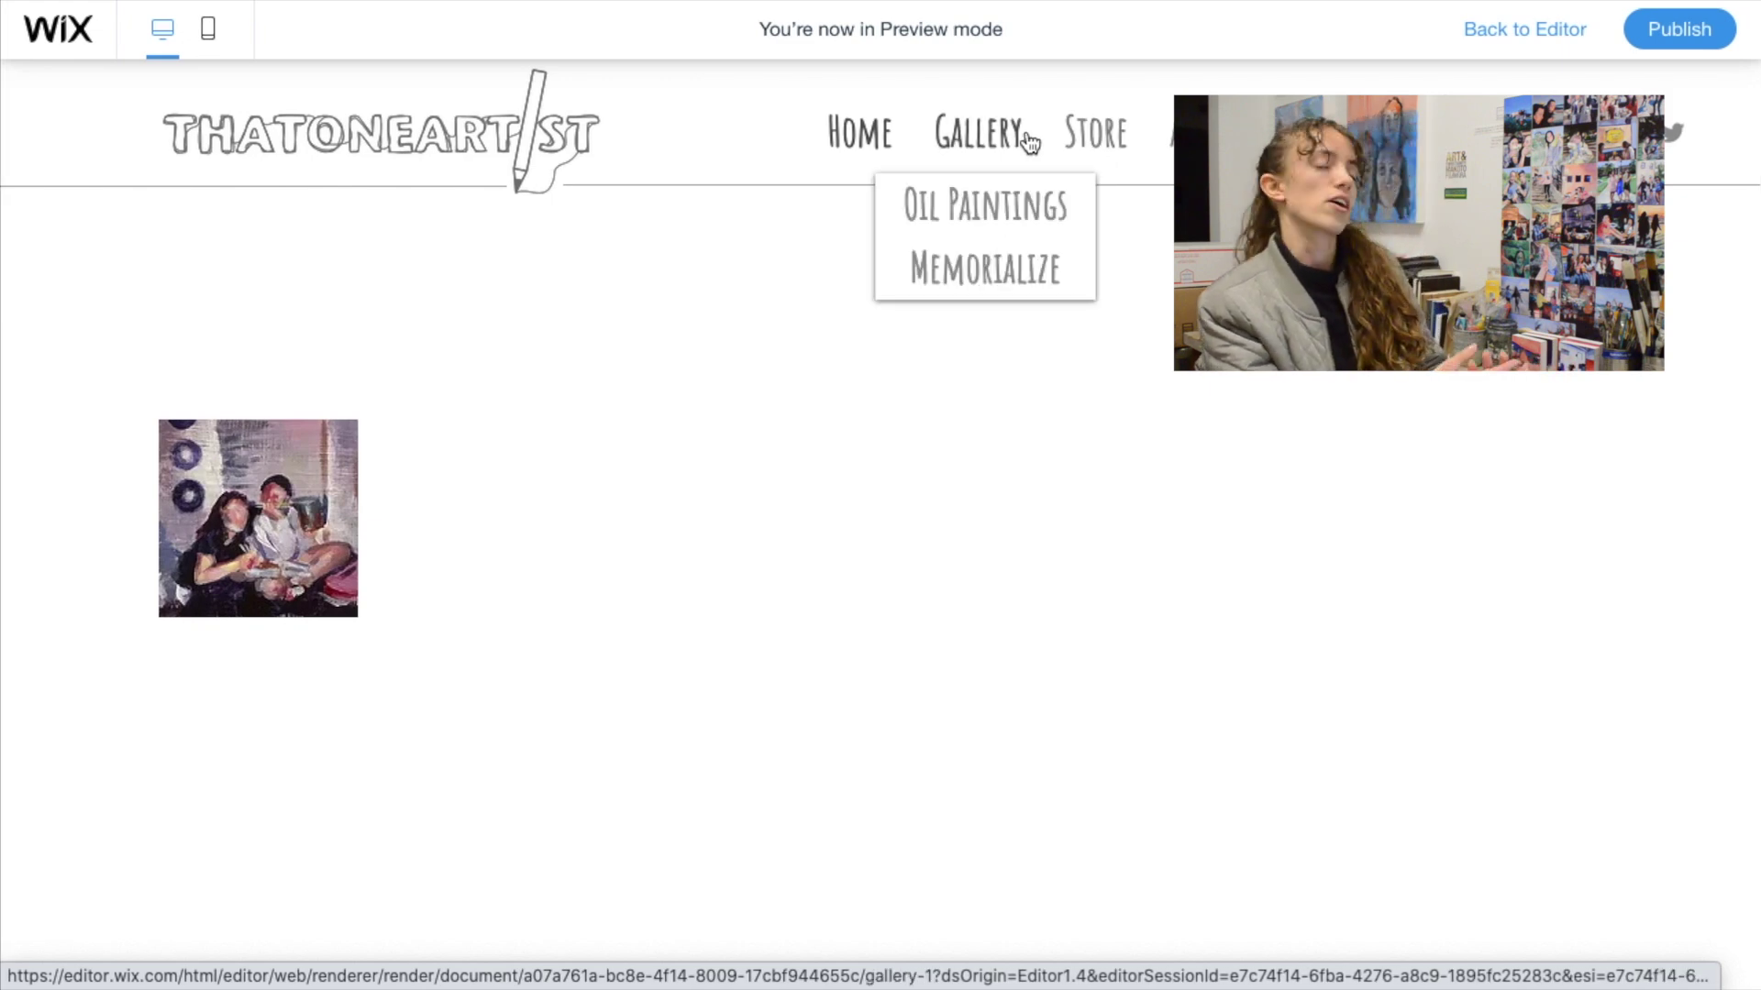
scroll(531, 538, "down", 5)
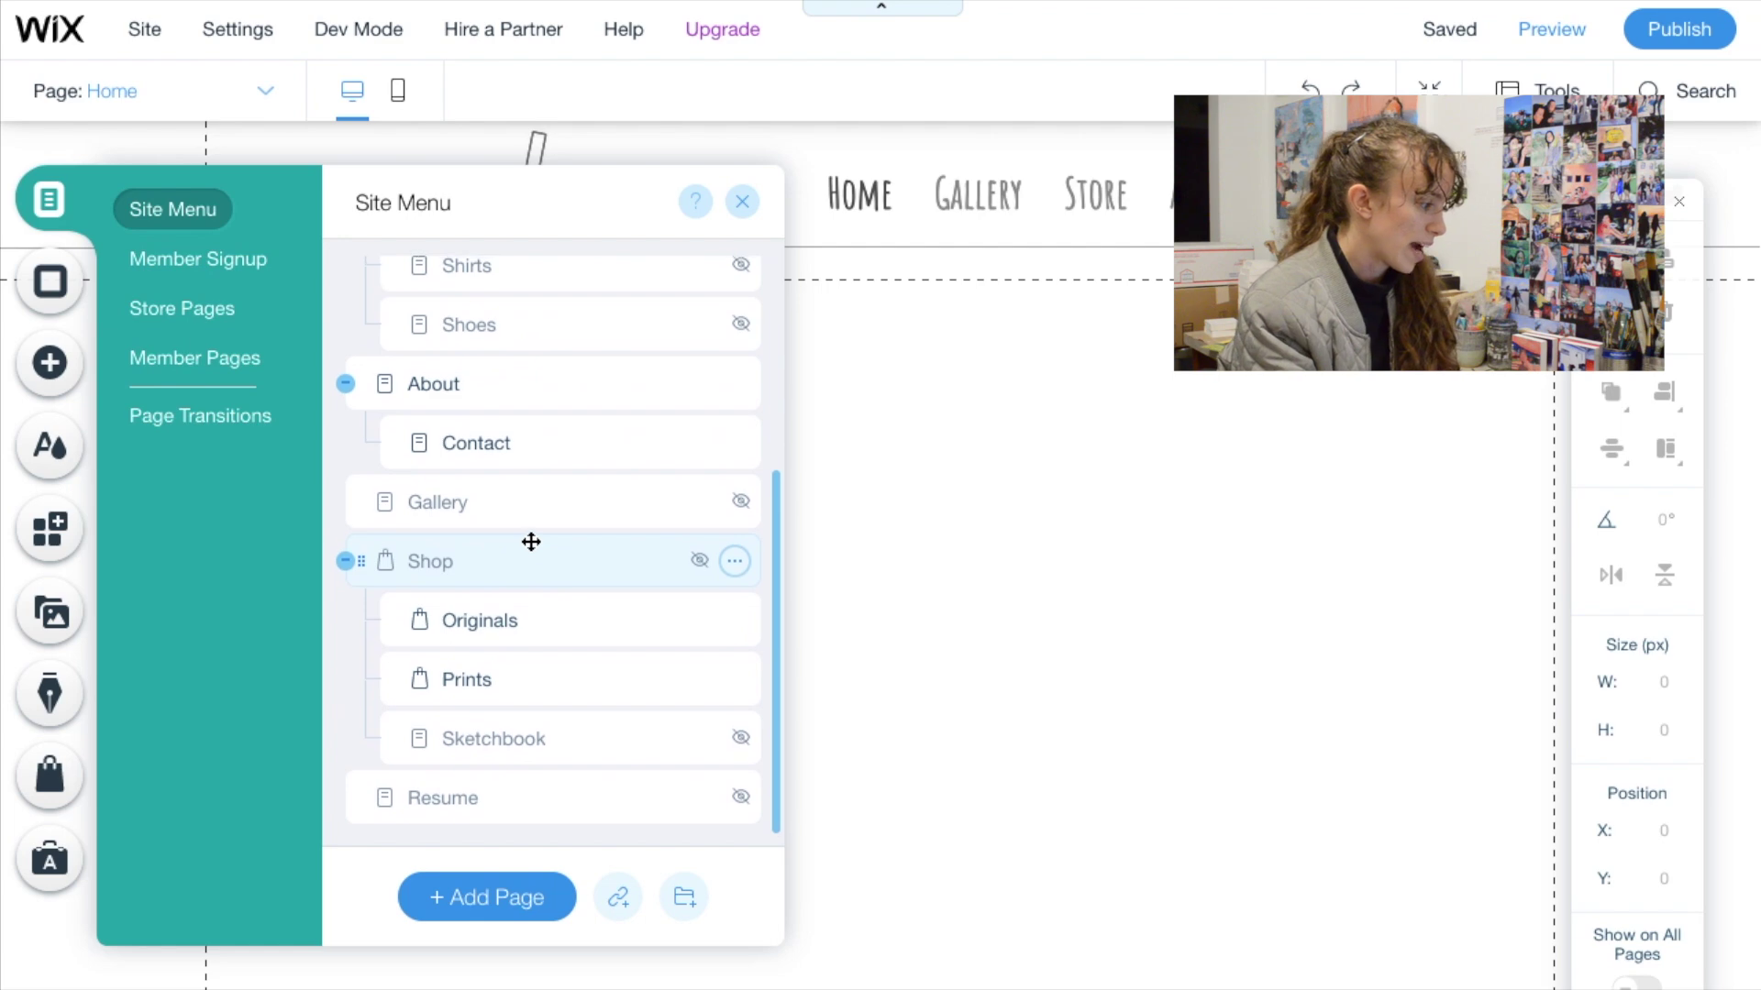
scroll(597, 542, "down", 1)
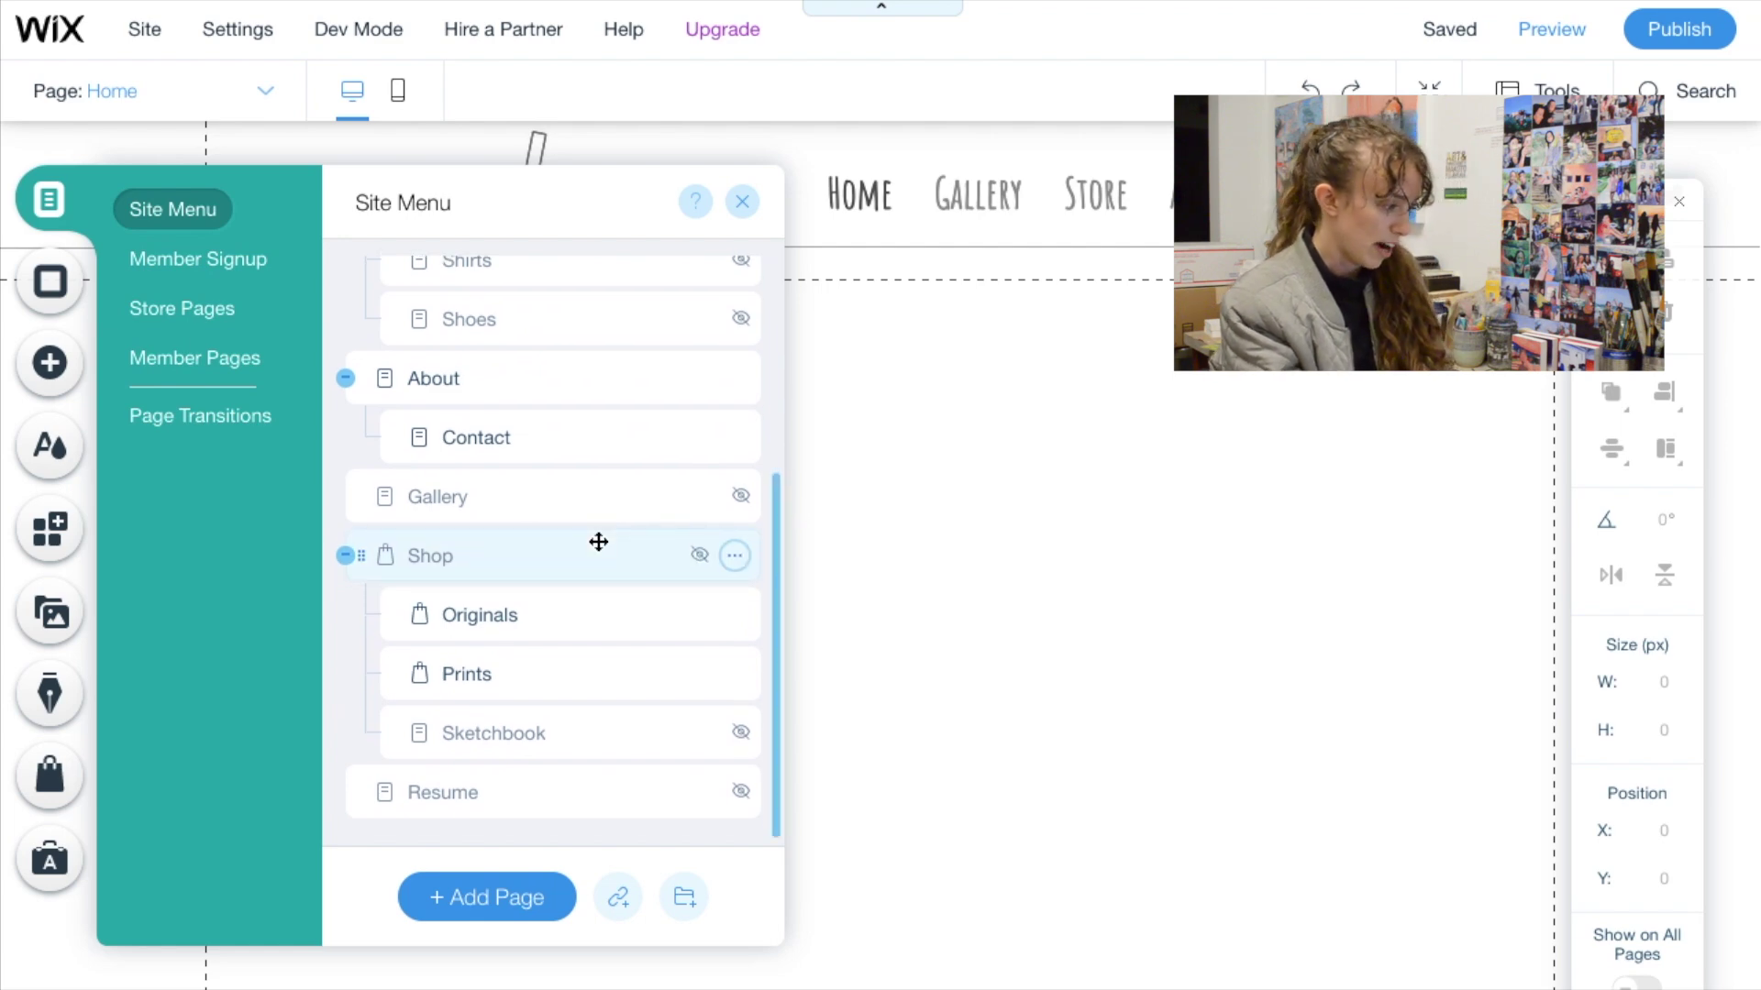
scroll(649, 809, "up", 5)
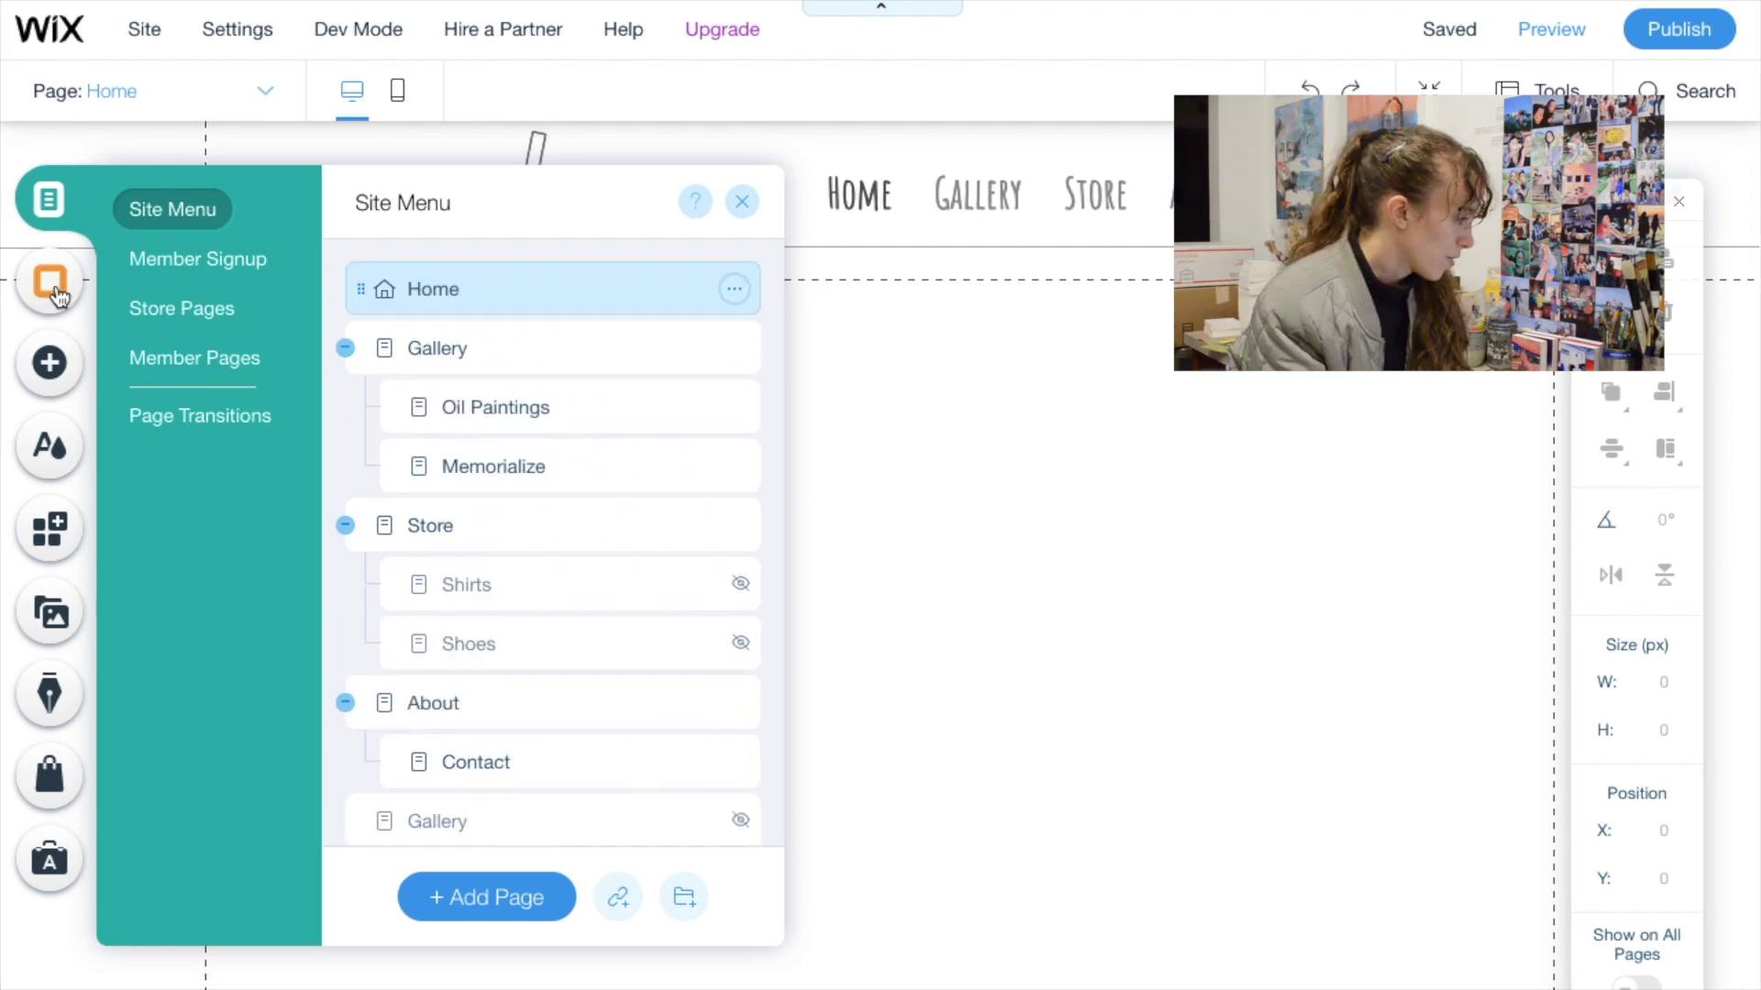
Examine the available page backgrounds and the elements that can be added, including strips, buttons, galleries and a blog
left_click(50, 284)
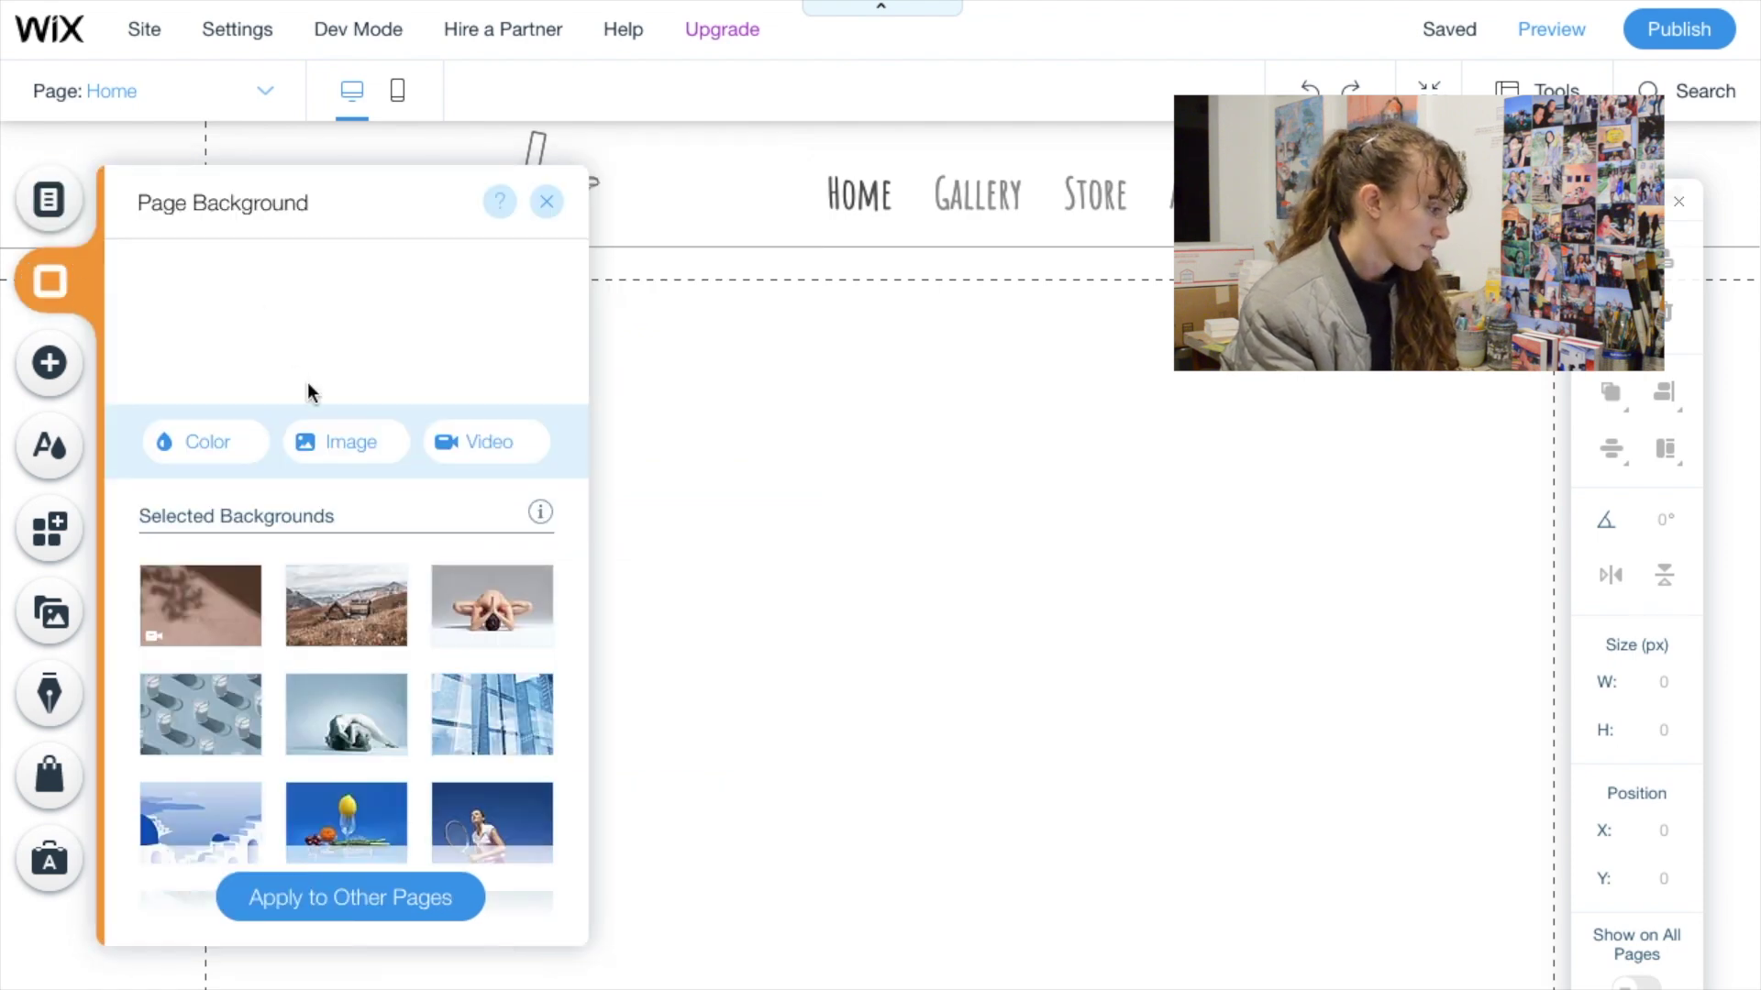
scroll(312, 612, "down", 5)
mouse_move(312, 613)
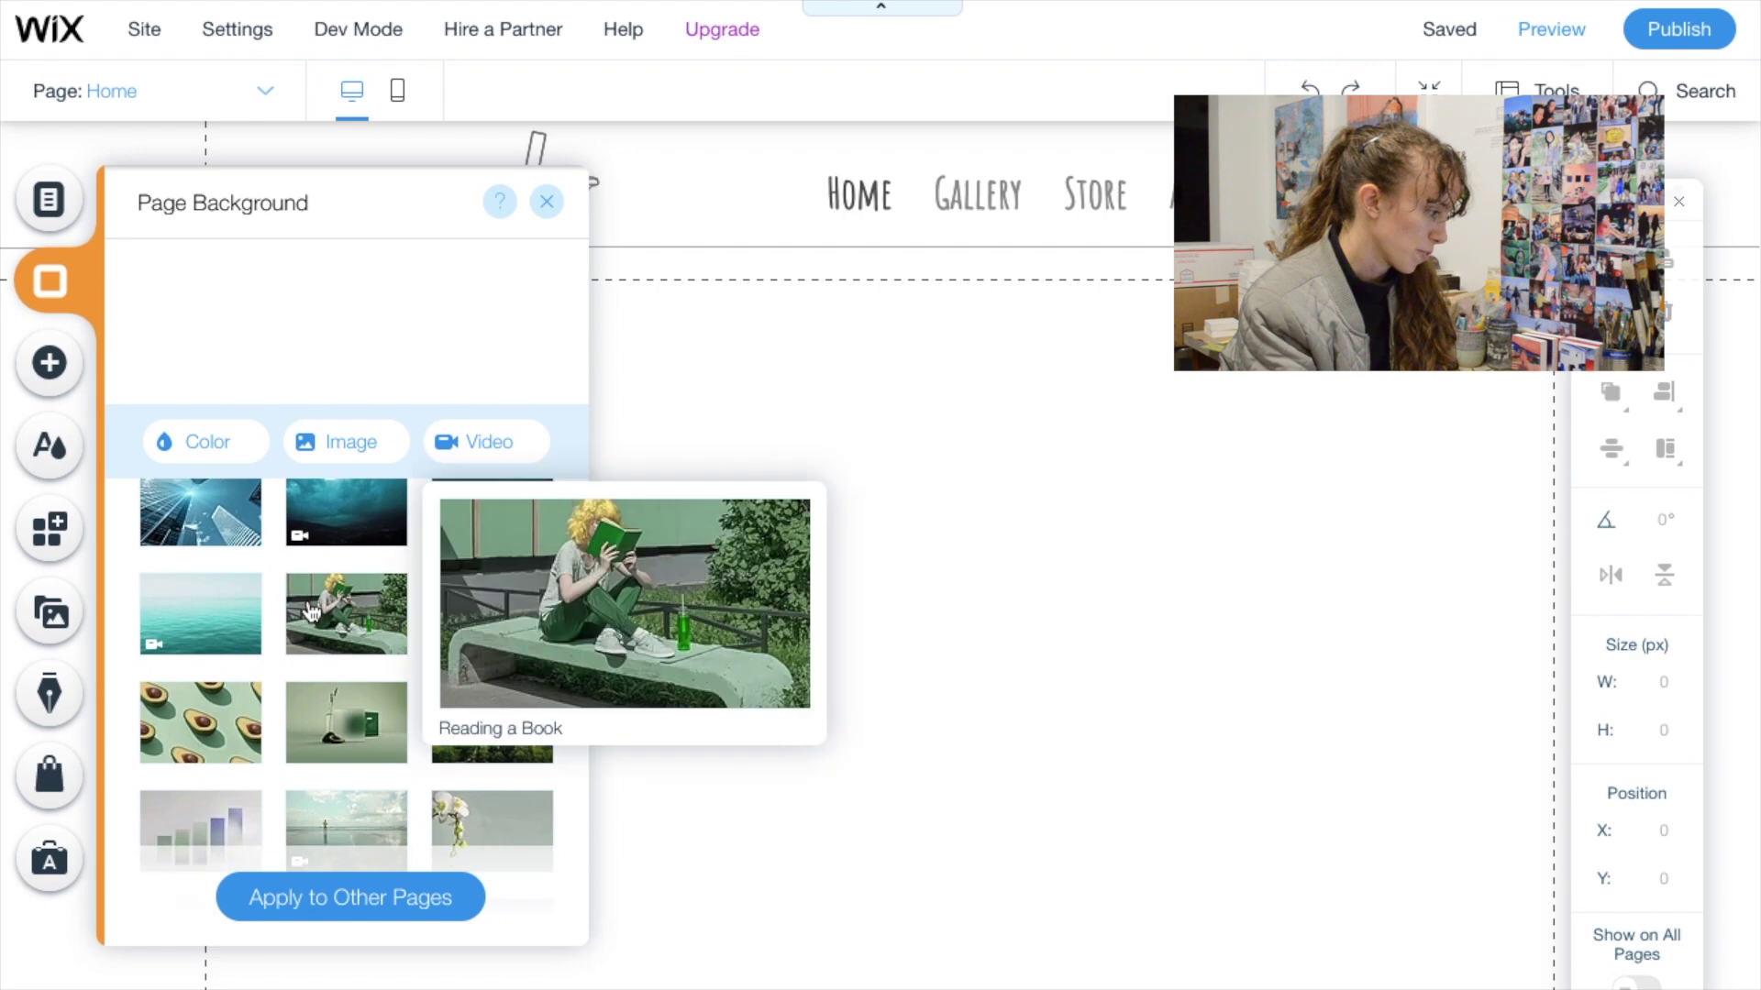
left_click(33, 376)
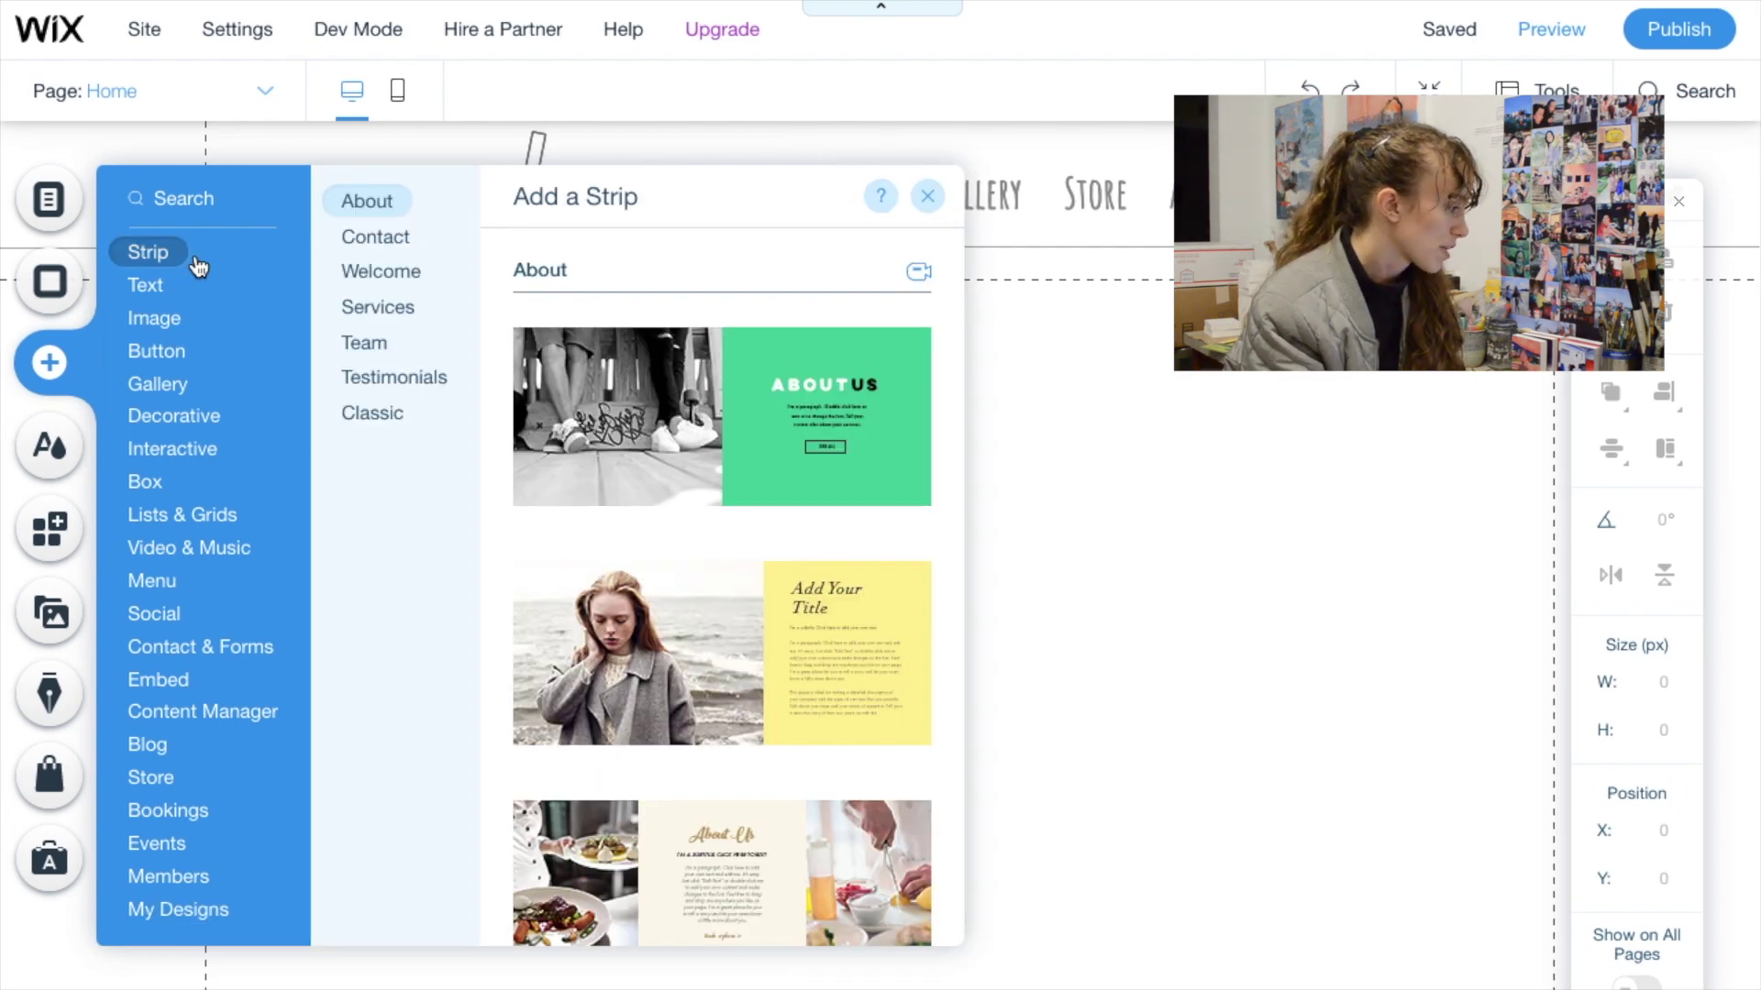
mouse_move(158, 299)
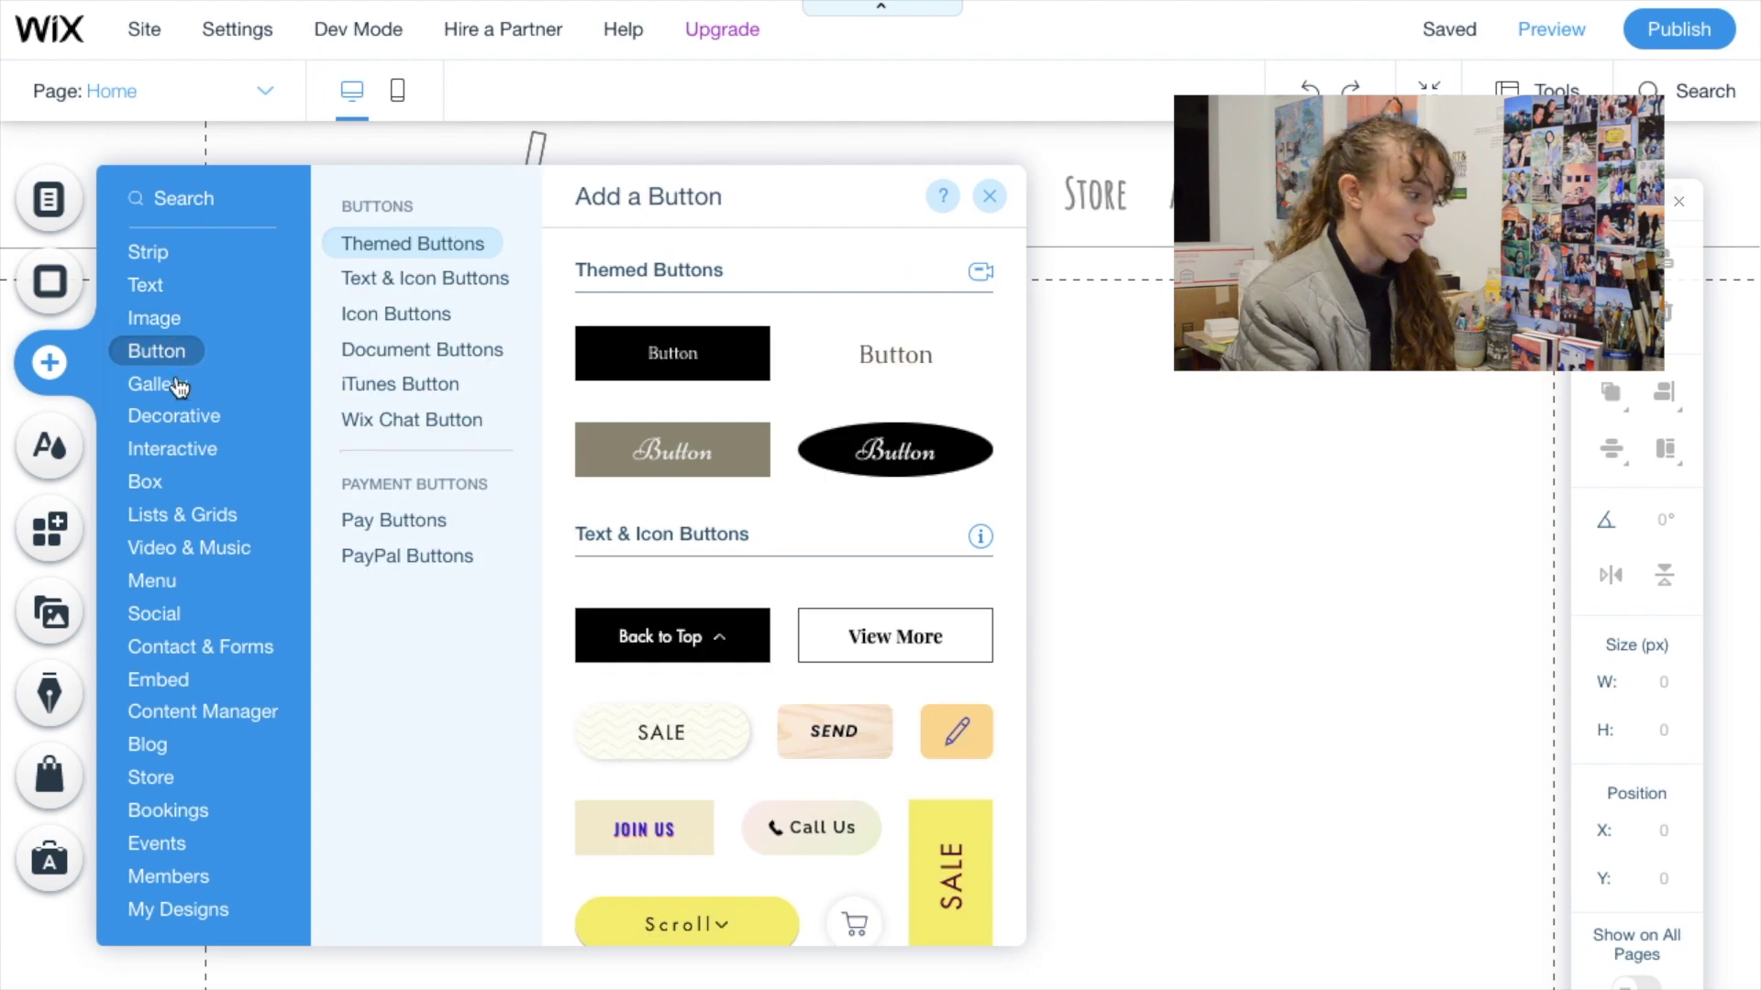
mouse_move(179, 397)
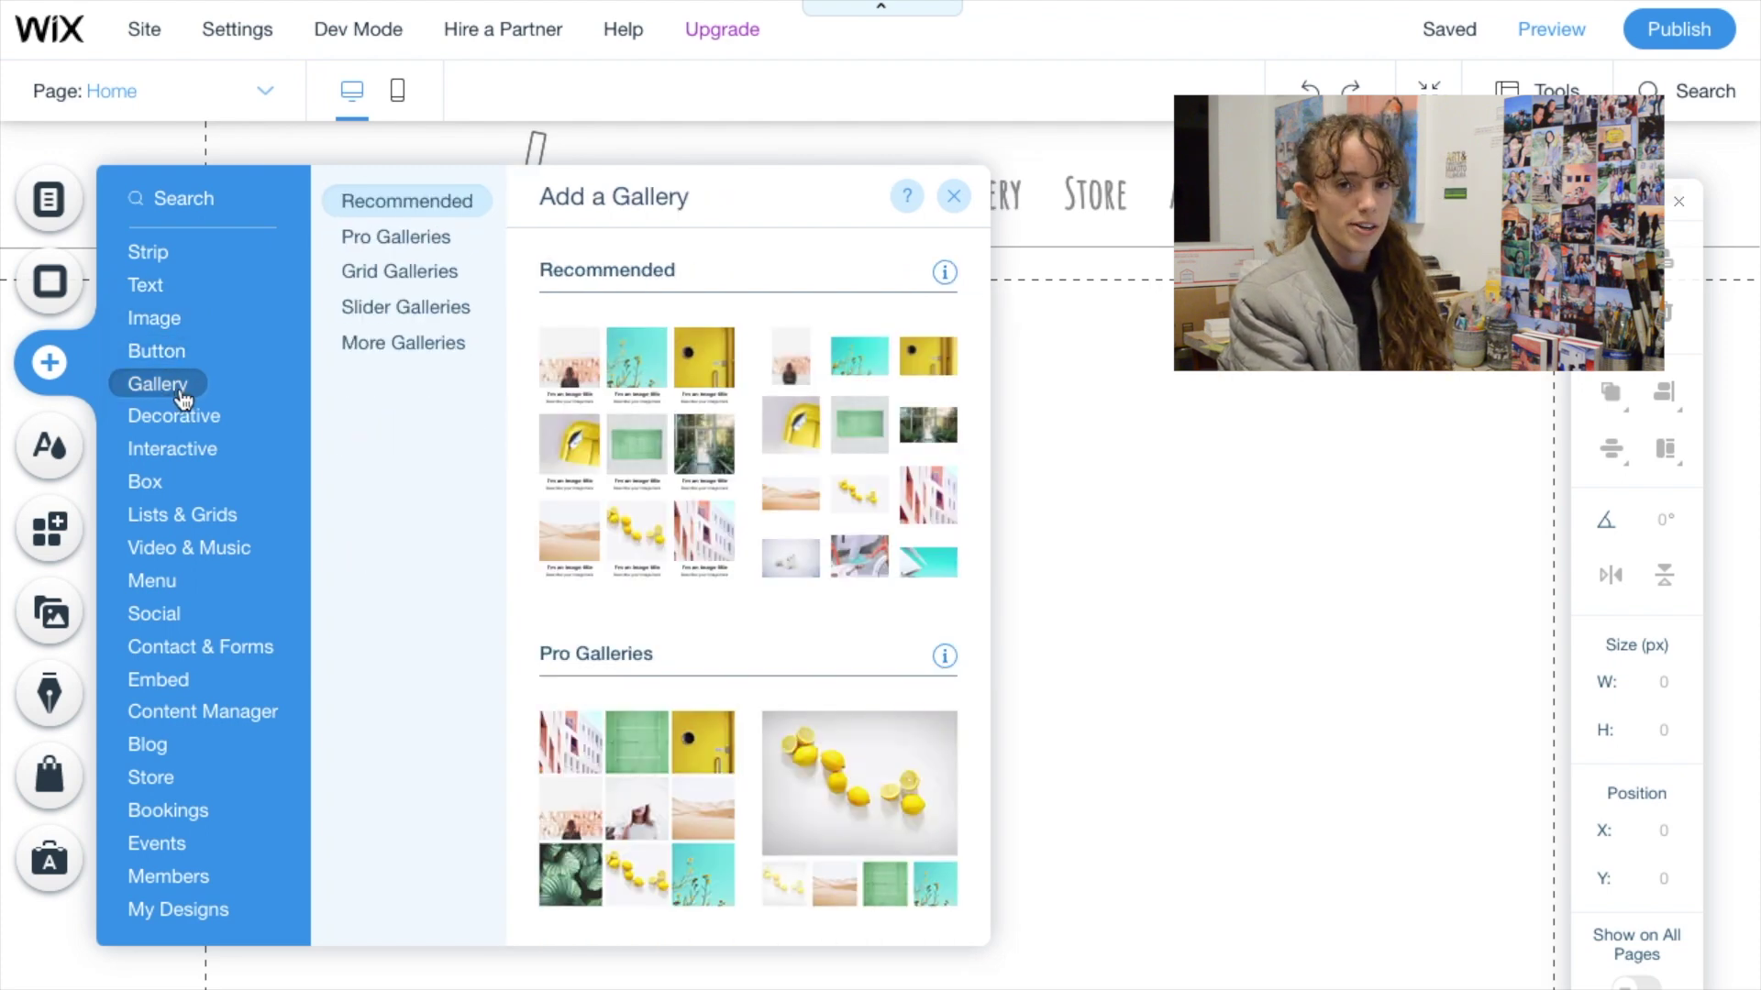
mouse_move(164, 760)
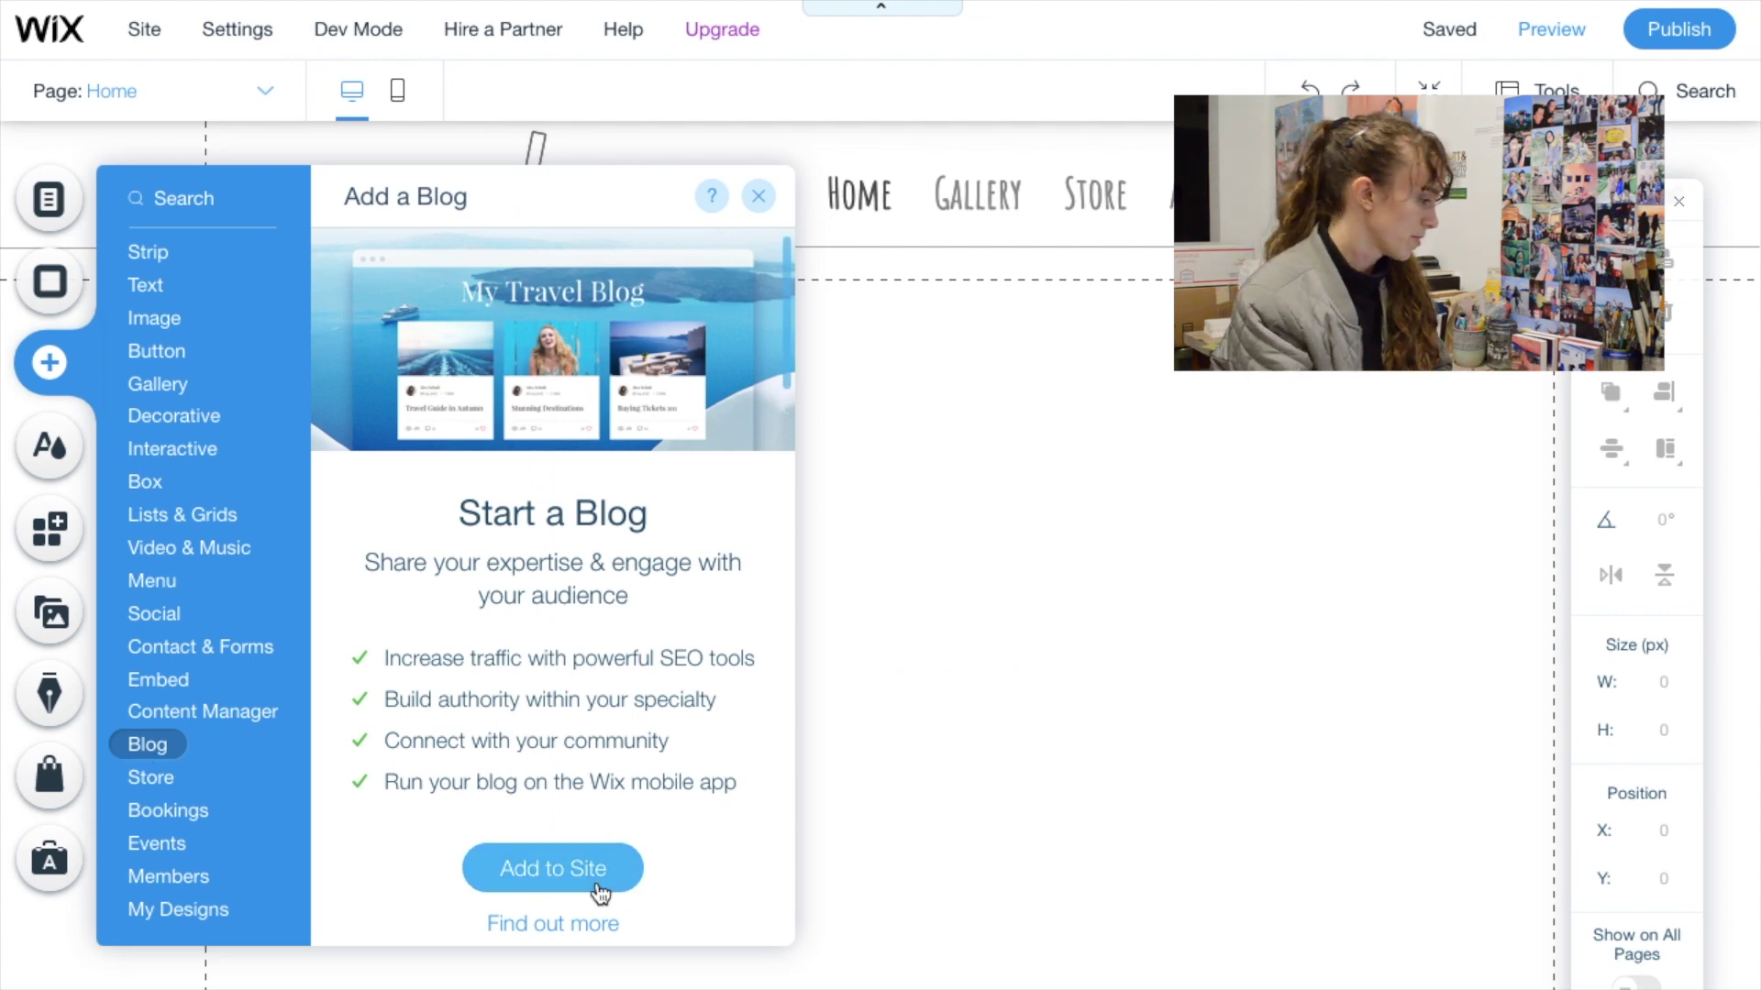
Try out alternative color themes for the site
left_click(43, 447)
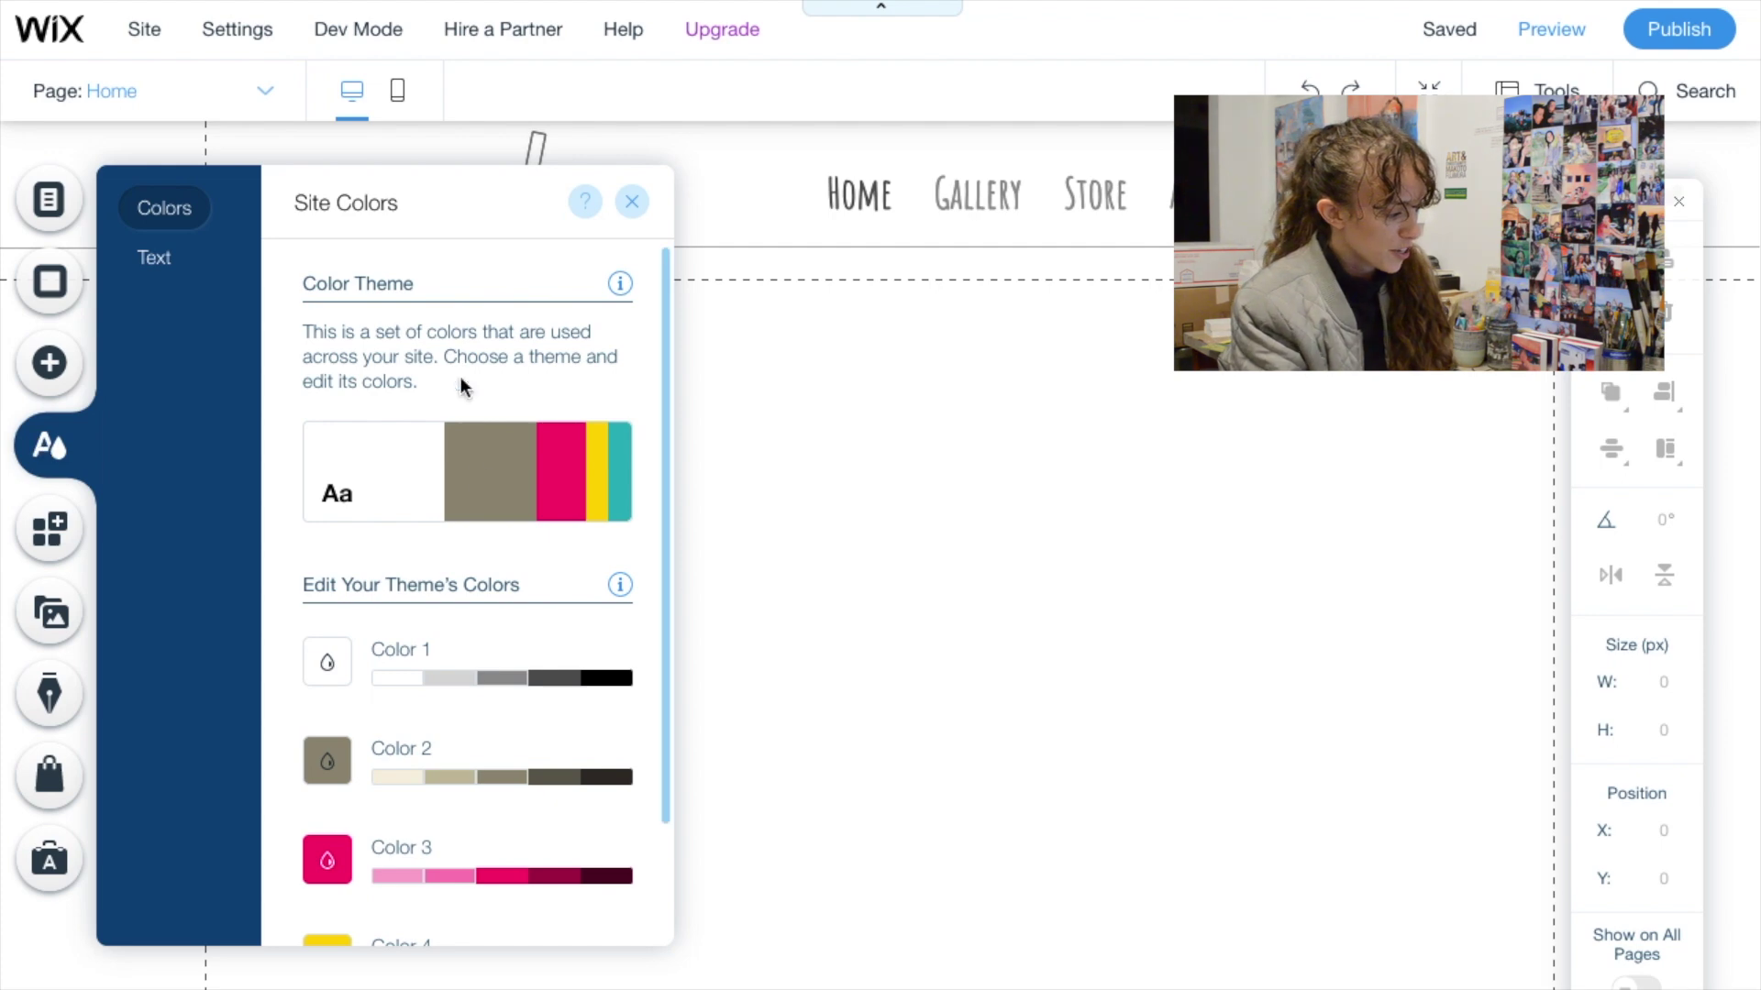
left_click(445, 459)
scroll(412, 660, "down", 1)
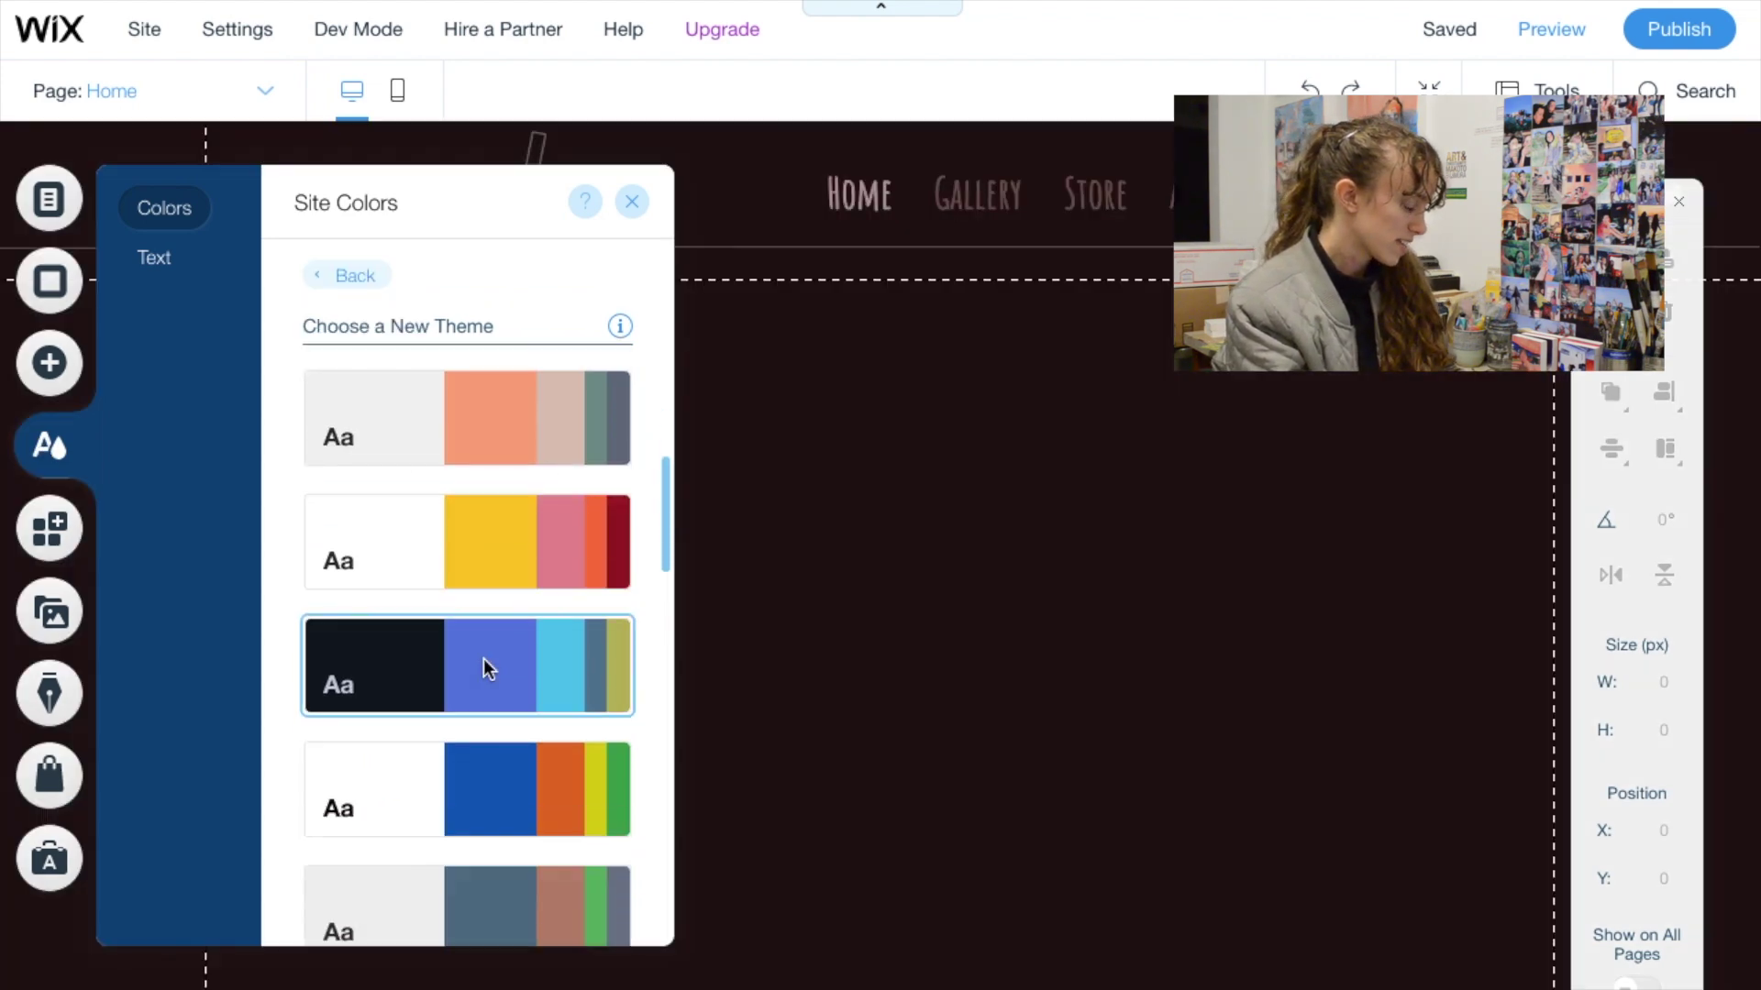
Examine the App Market, the media library, the blog option, the store manager and the business tools
left_click(64, 541)
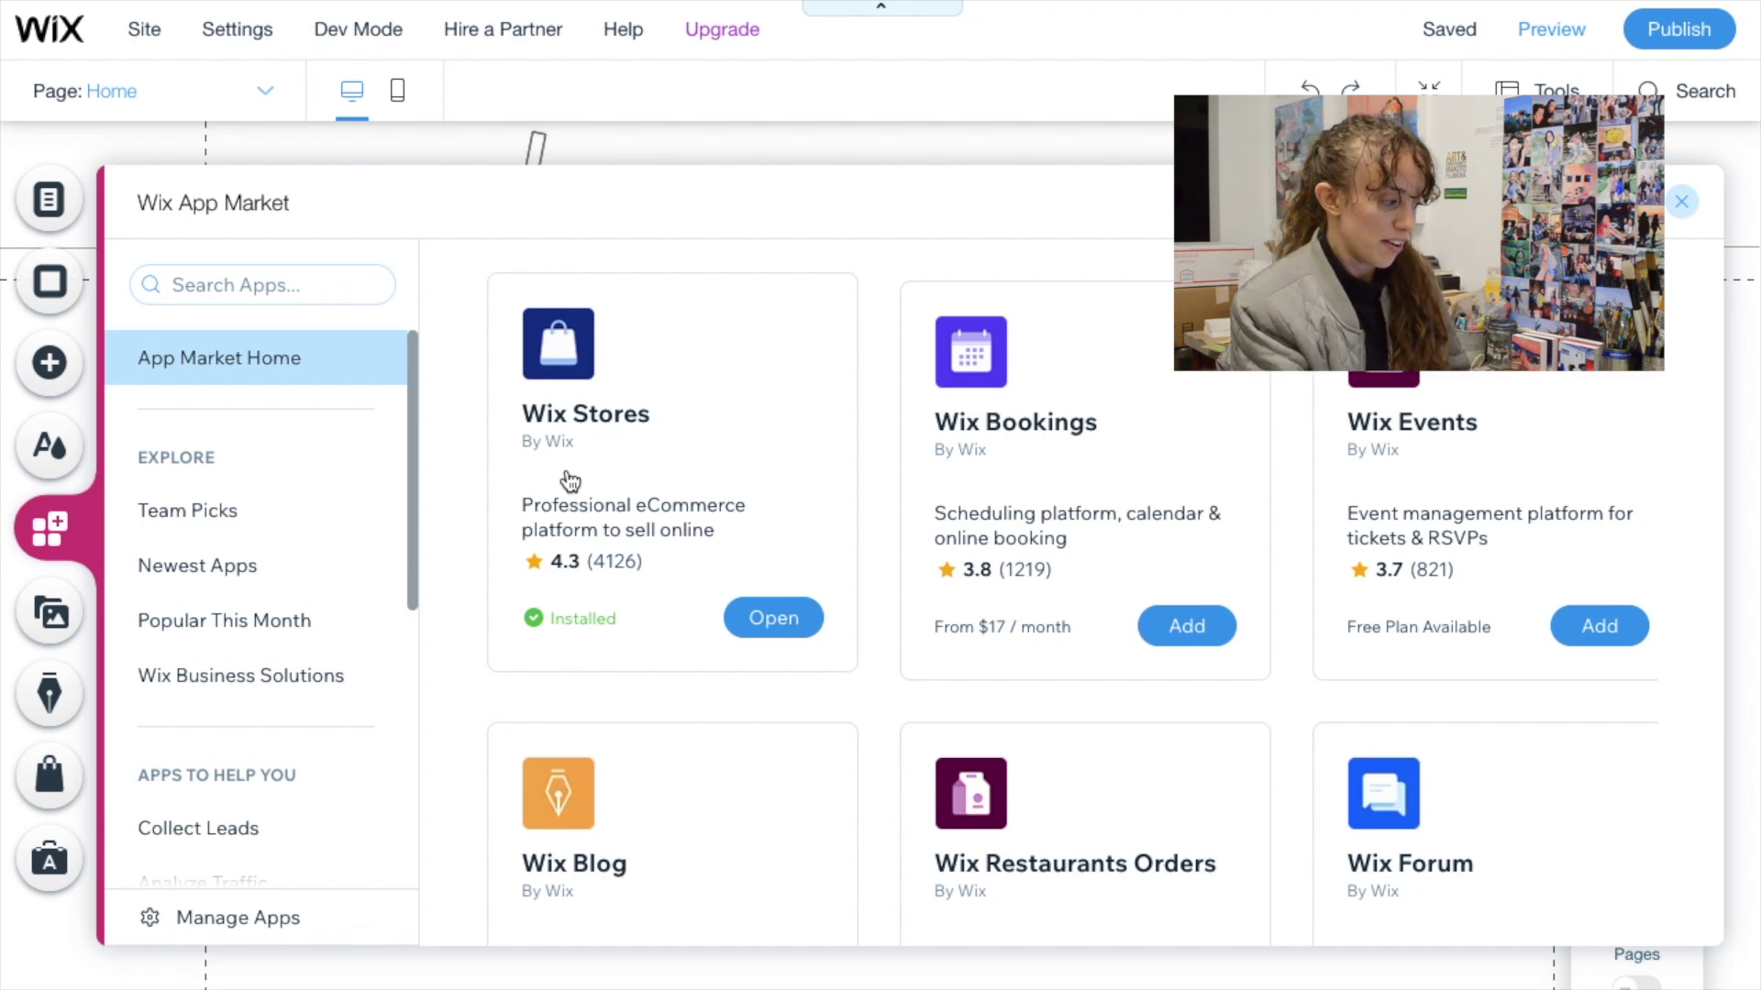
scroll(500, 579, "down", 5)
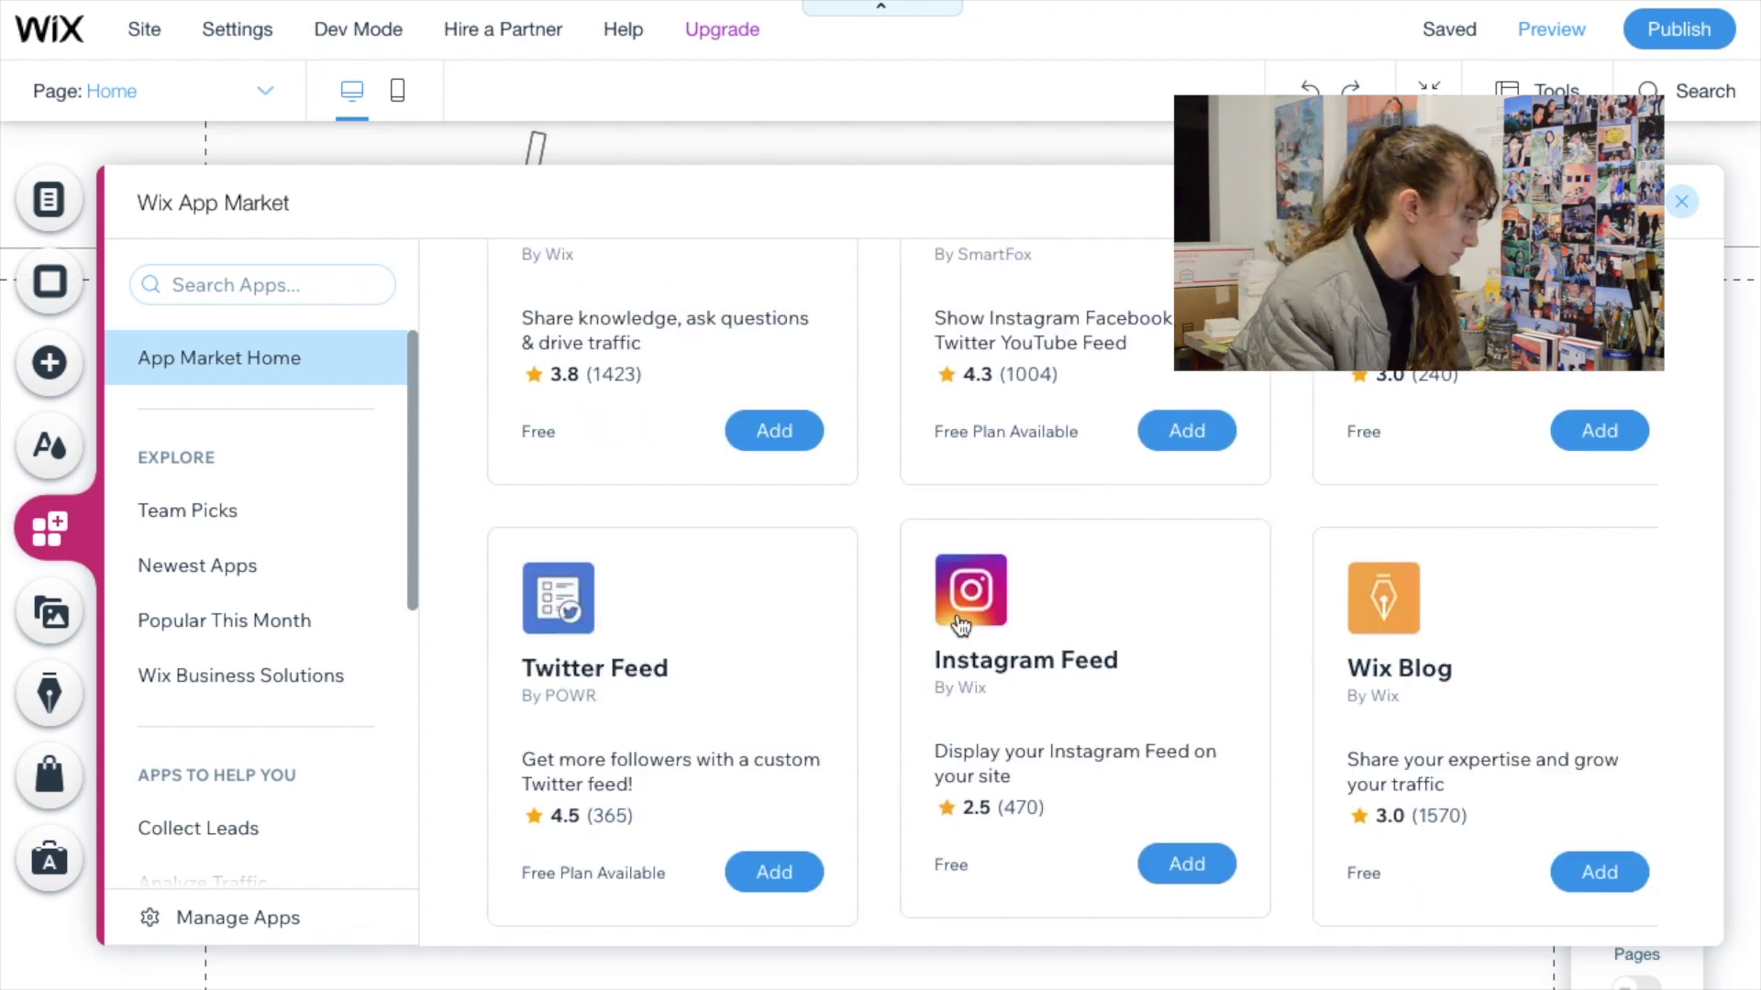
left_click(50, 612)
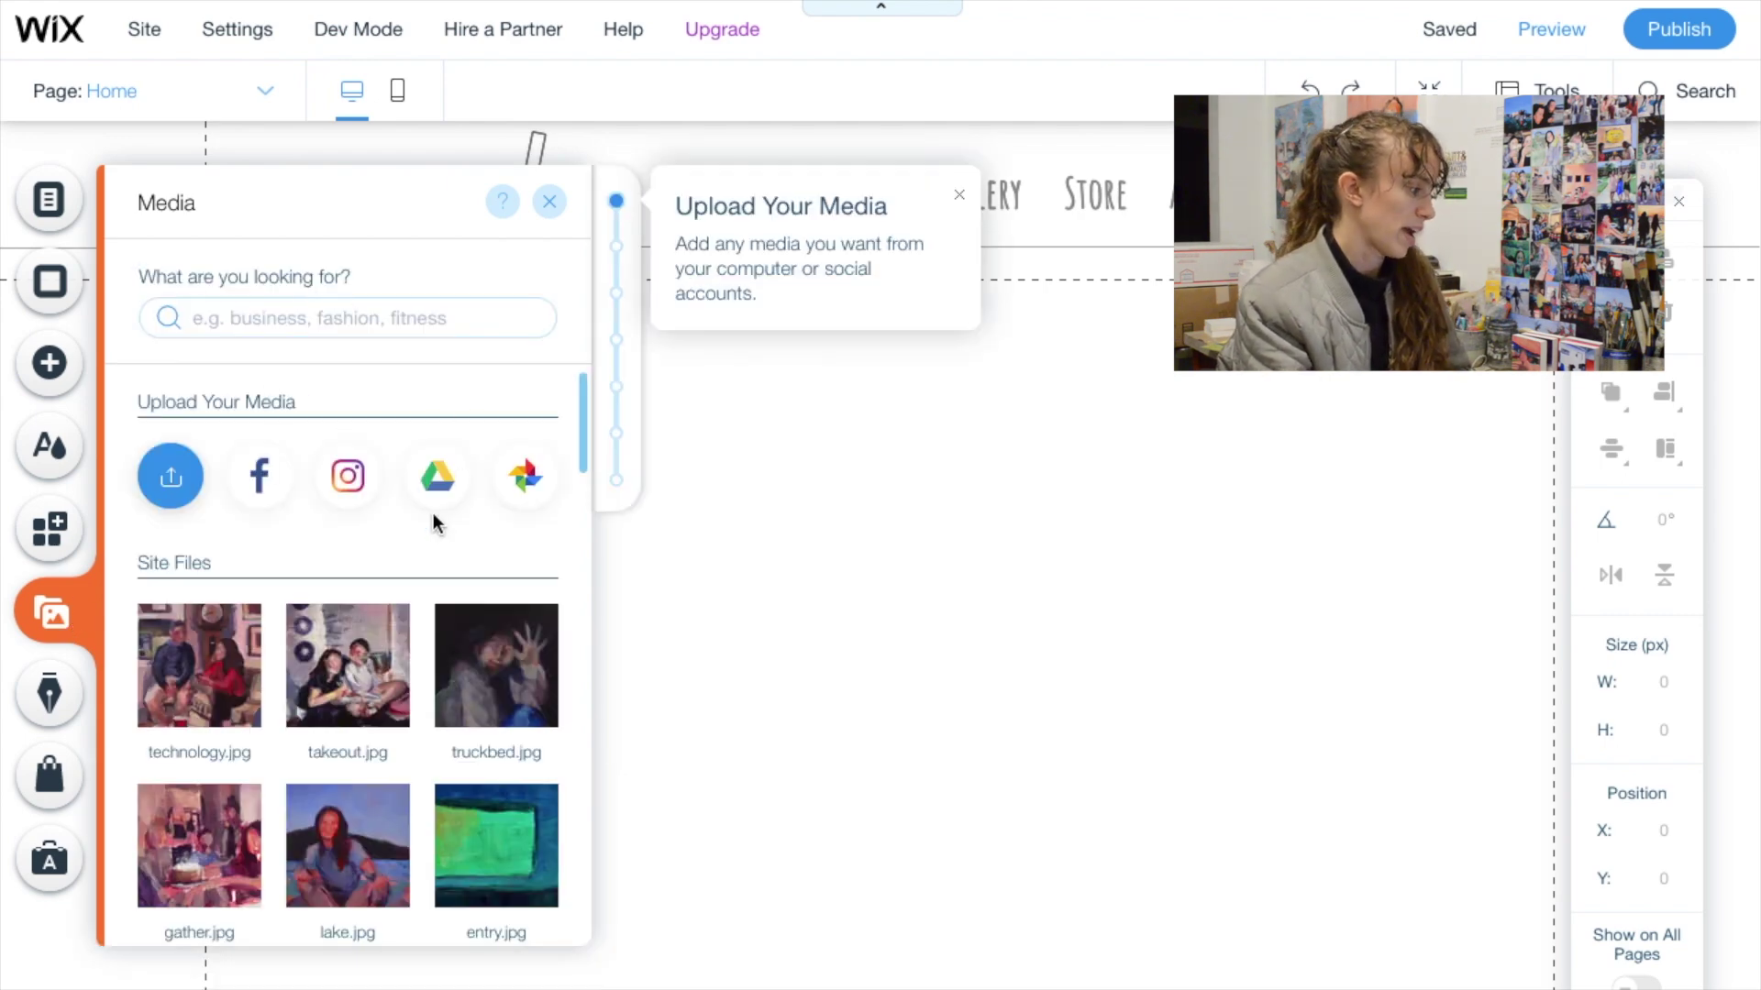
left_click(44, 695)
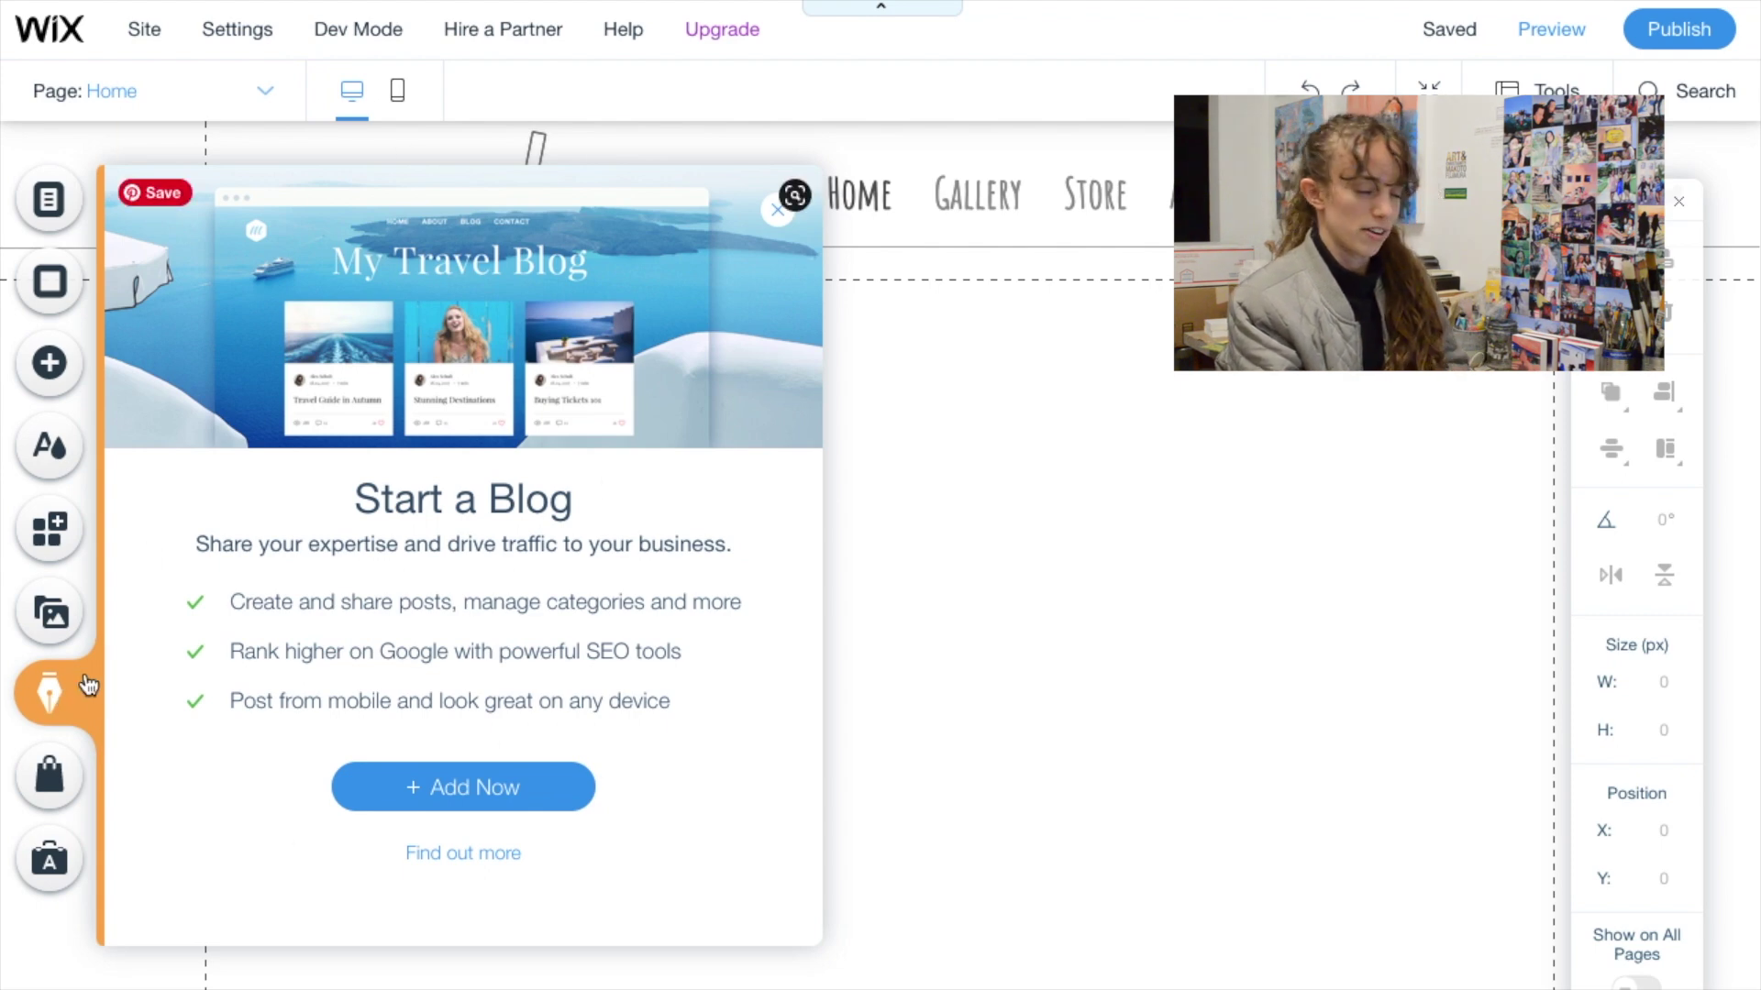
left_click(50, 778)
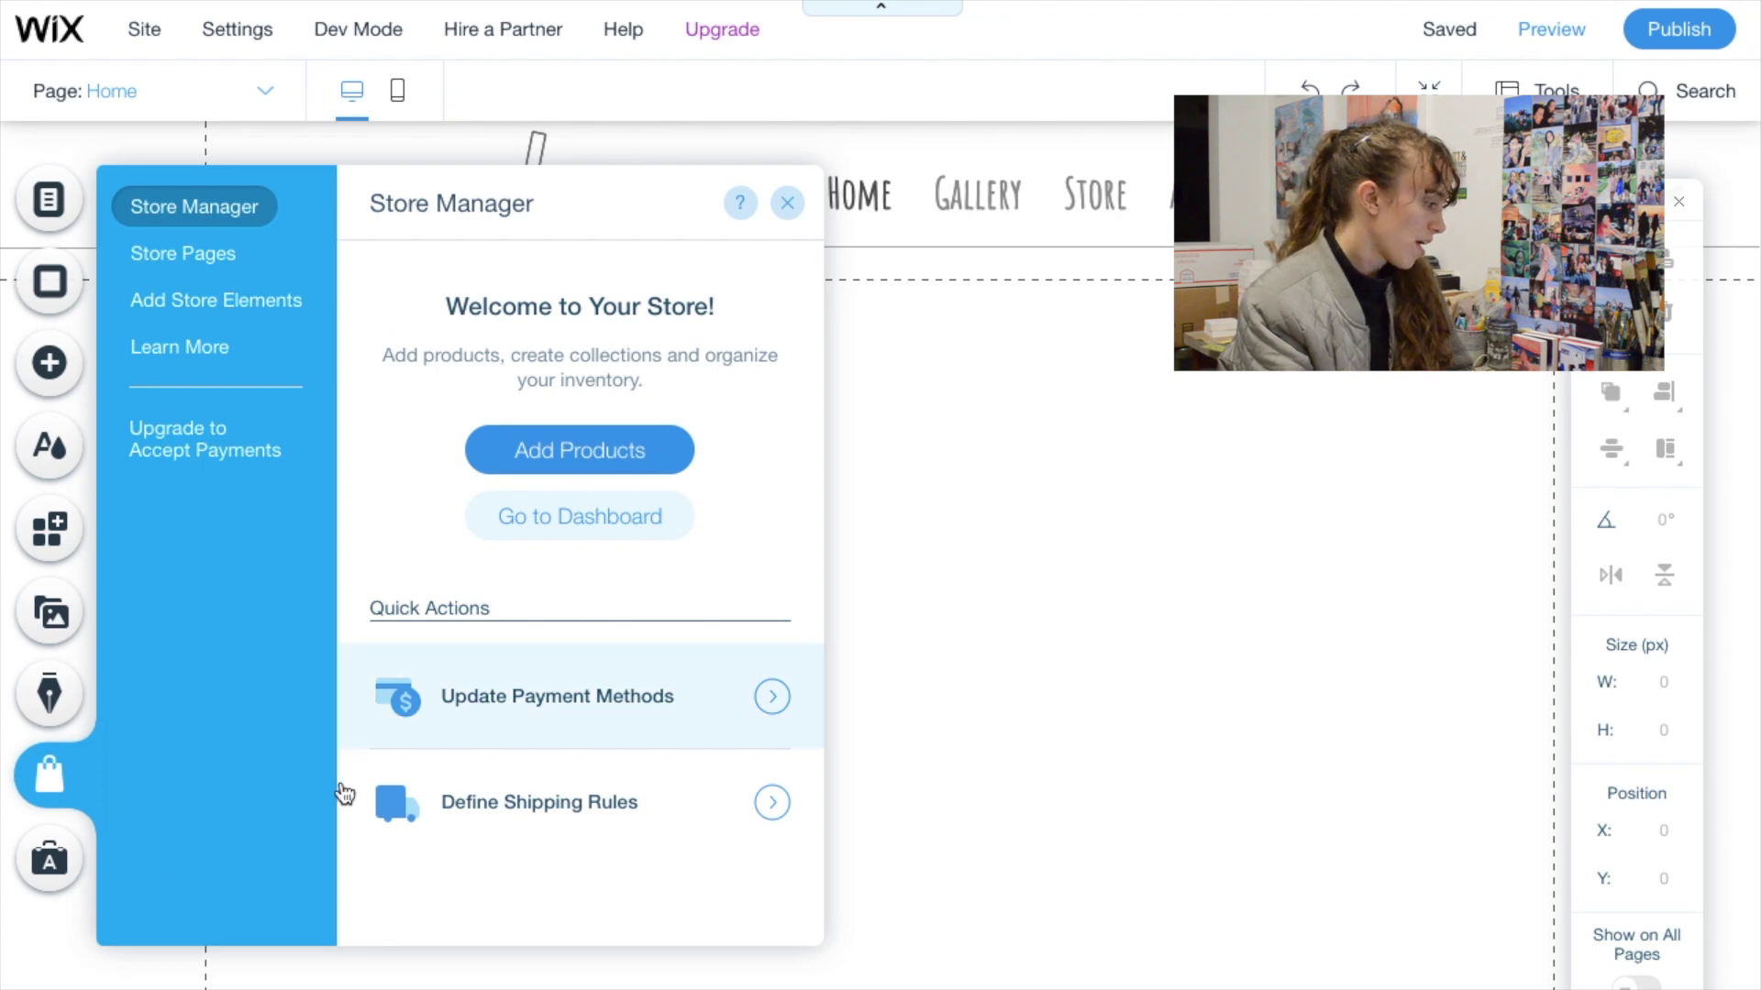
left_click(52, 860)
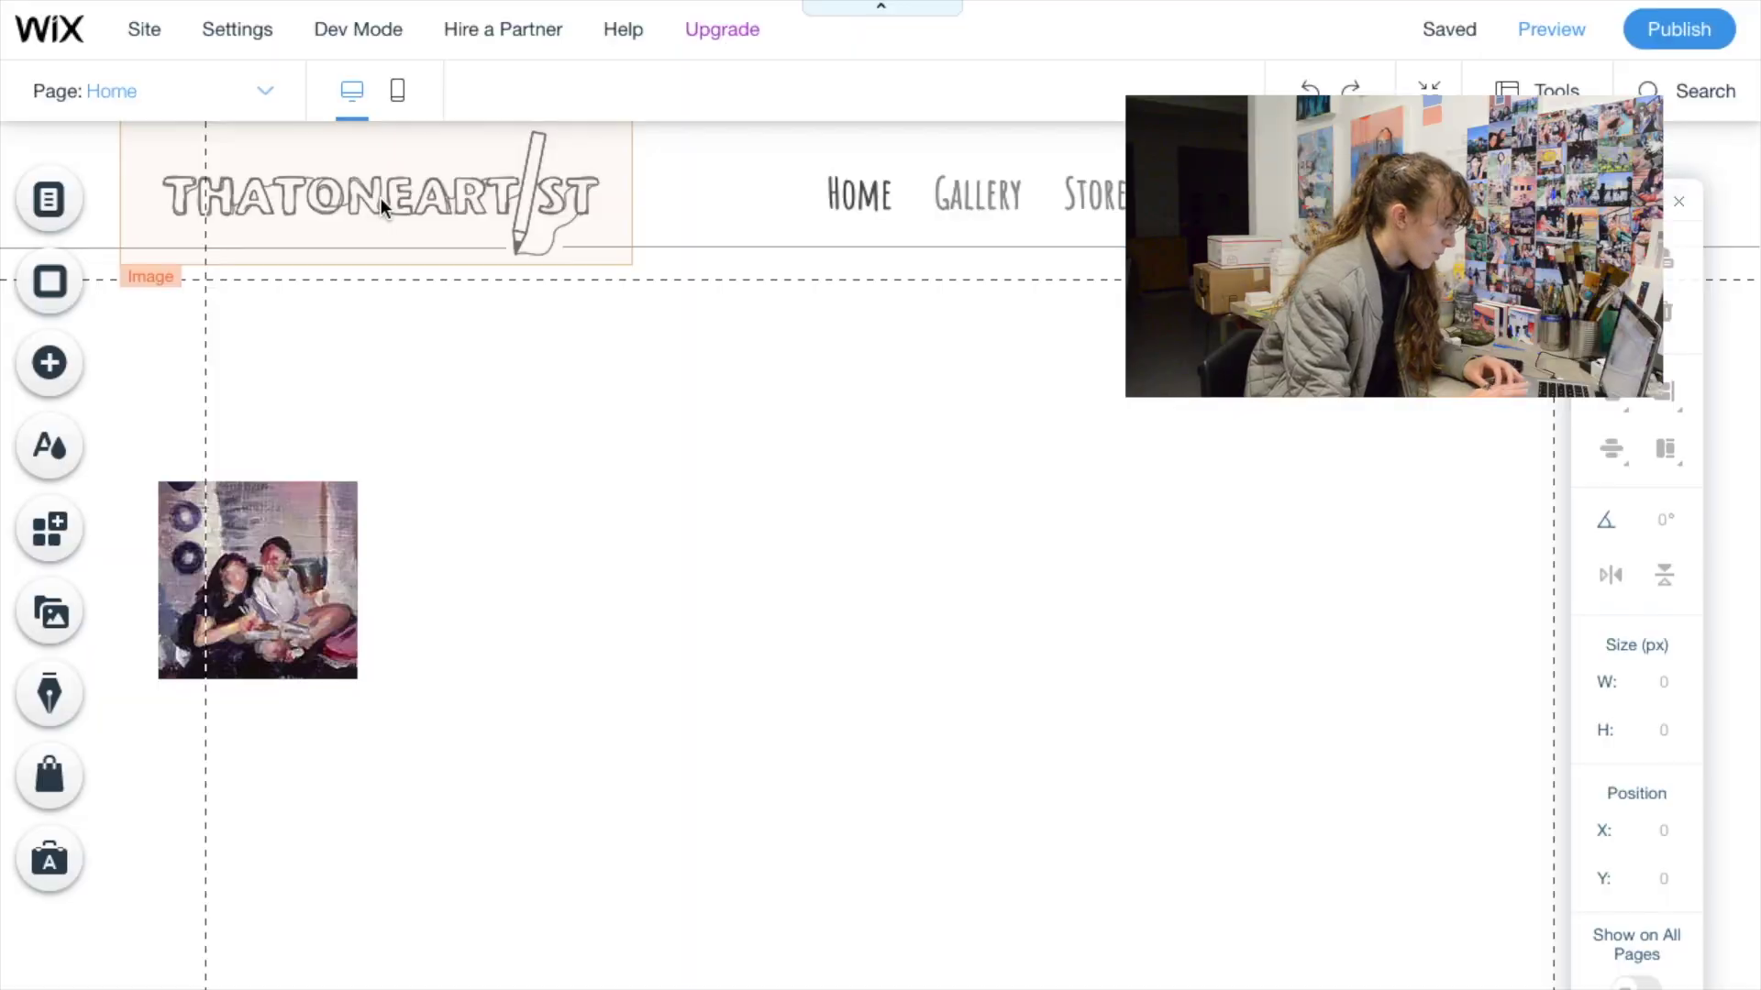
Delete the logo and the navigation menu from the page header
left_click(382, 206)
key("Delete")
left_click(845, 206)
key("Delete")
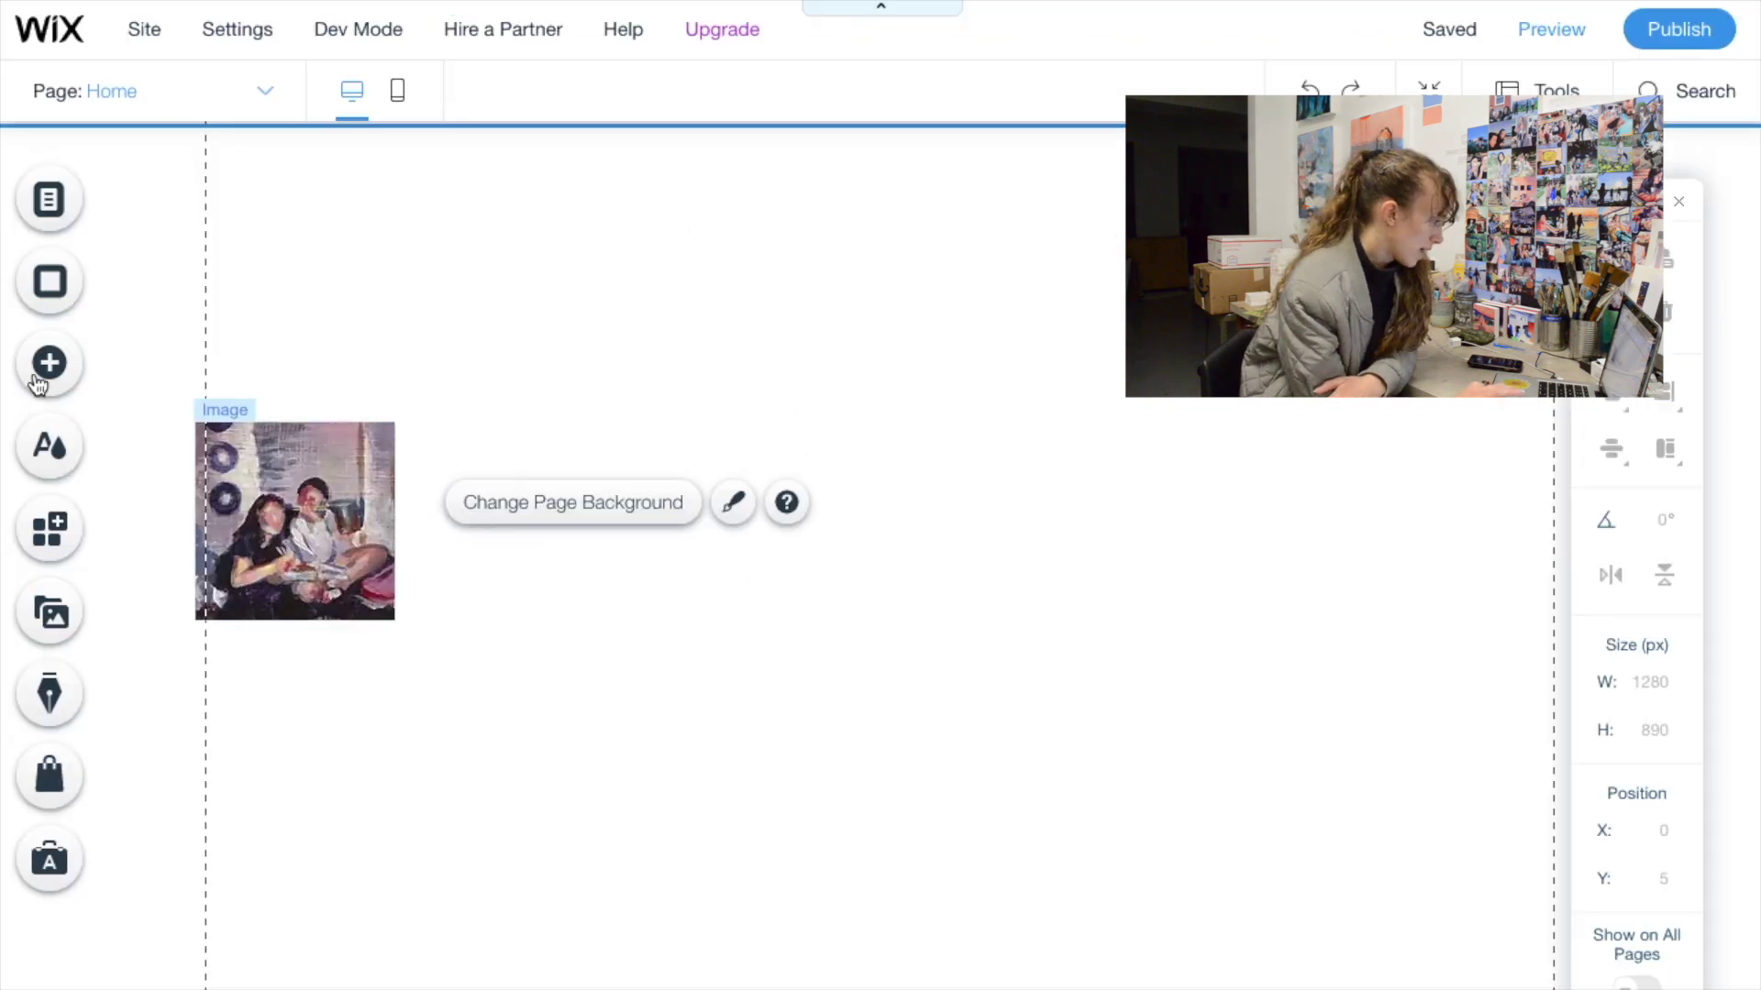
Upload trashcan.png to the site files and place it on the Home page beside the painting of the two seated figures
left_click(42, 375)
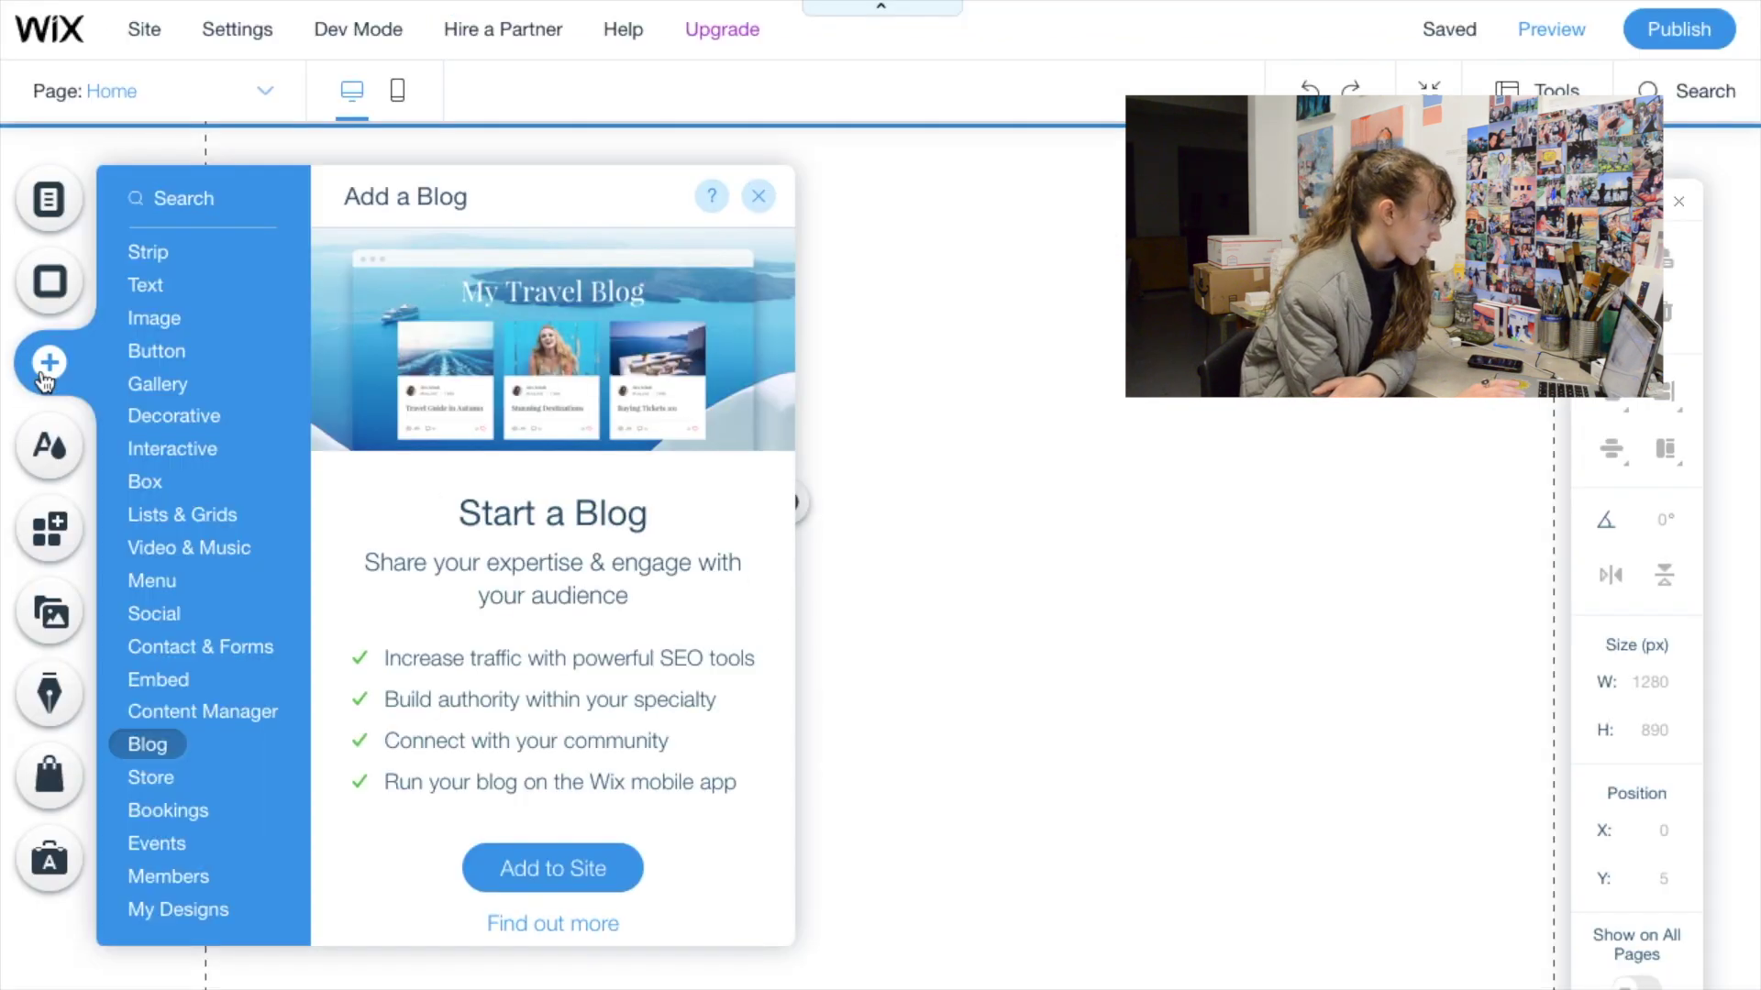
left_click(170, 317)
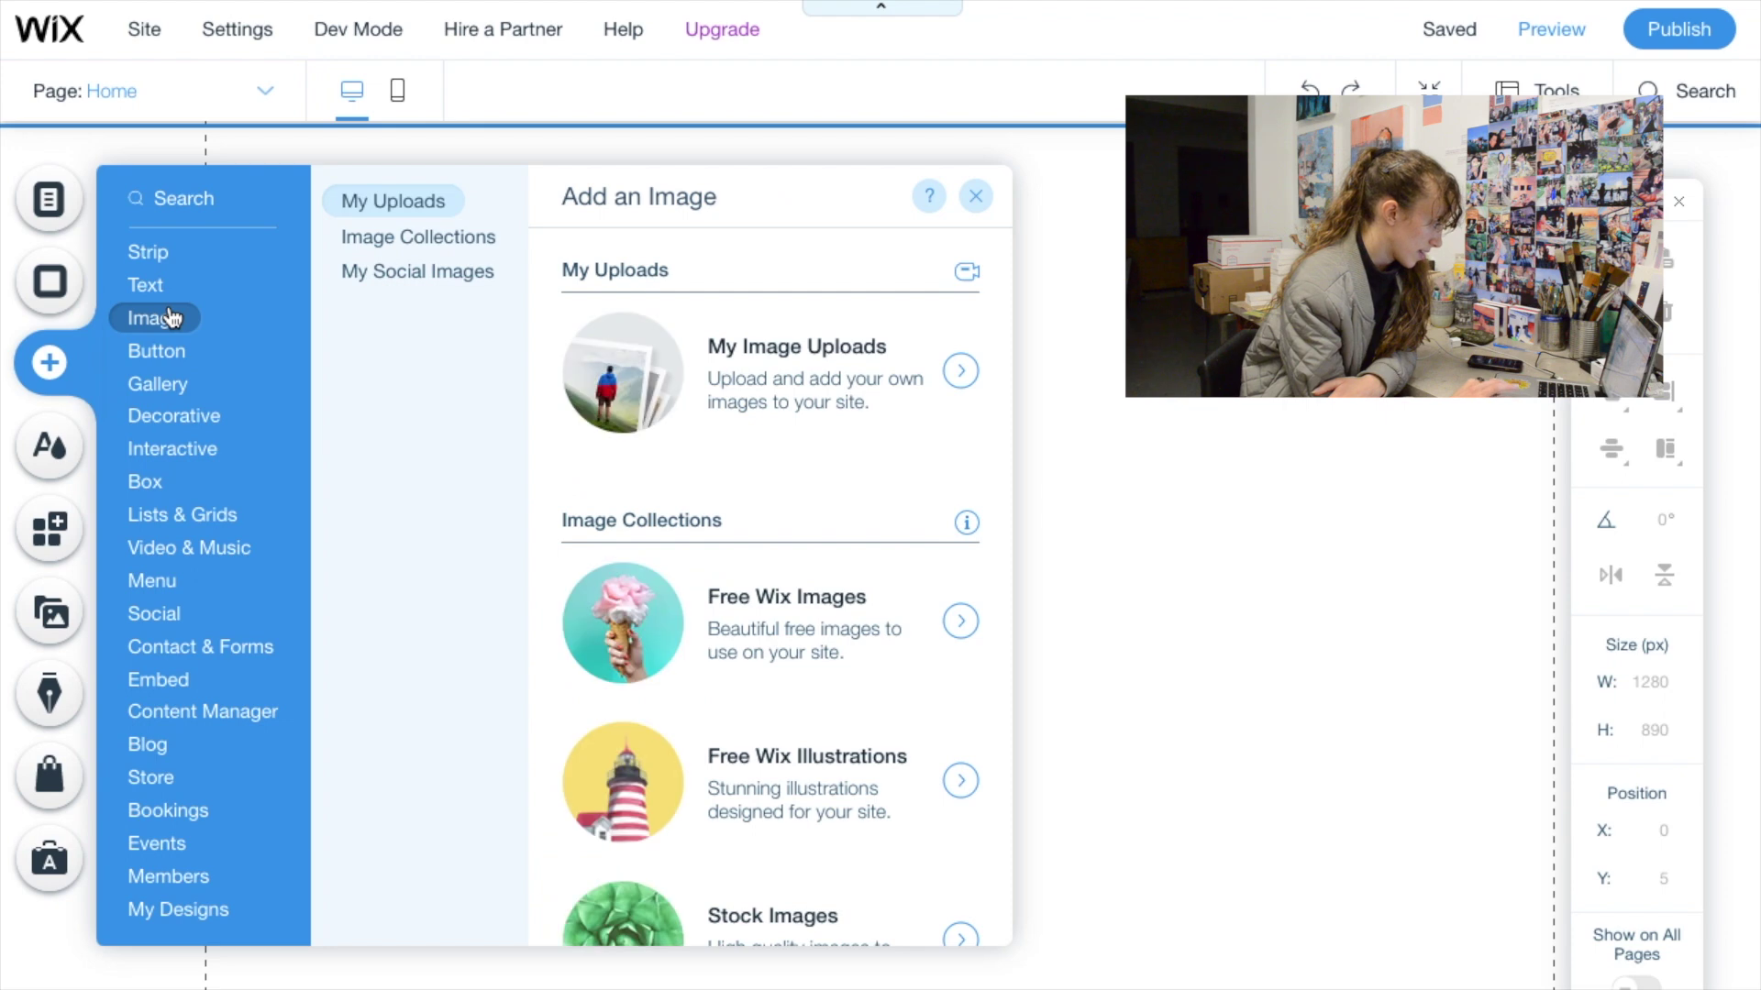
left_click(780, 385)
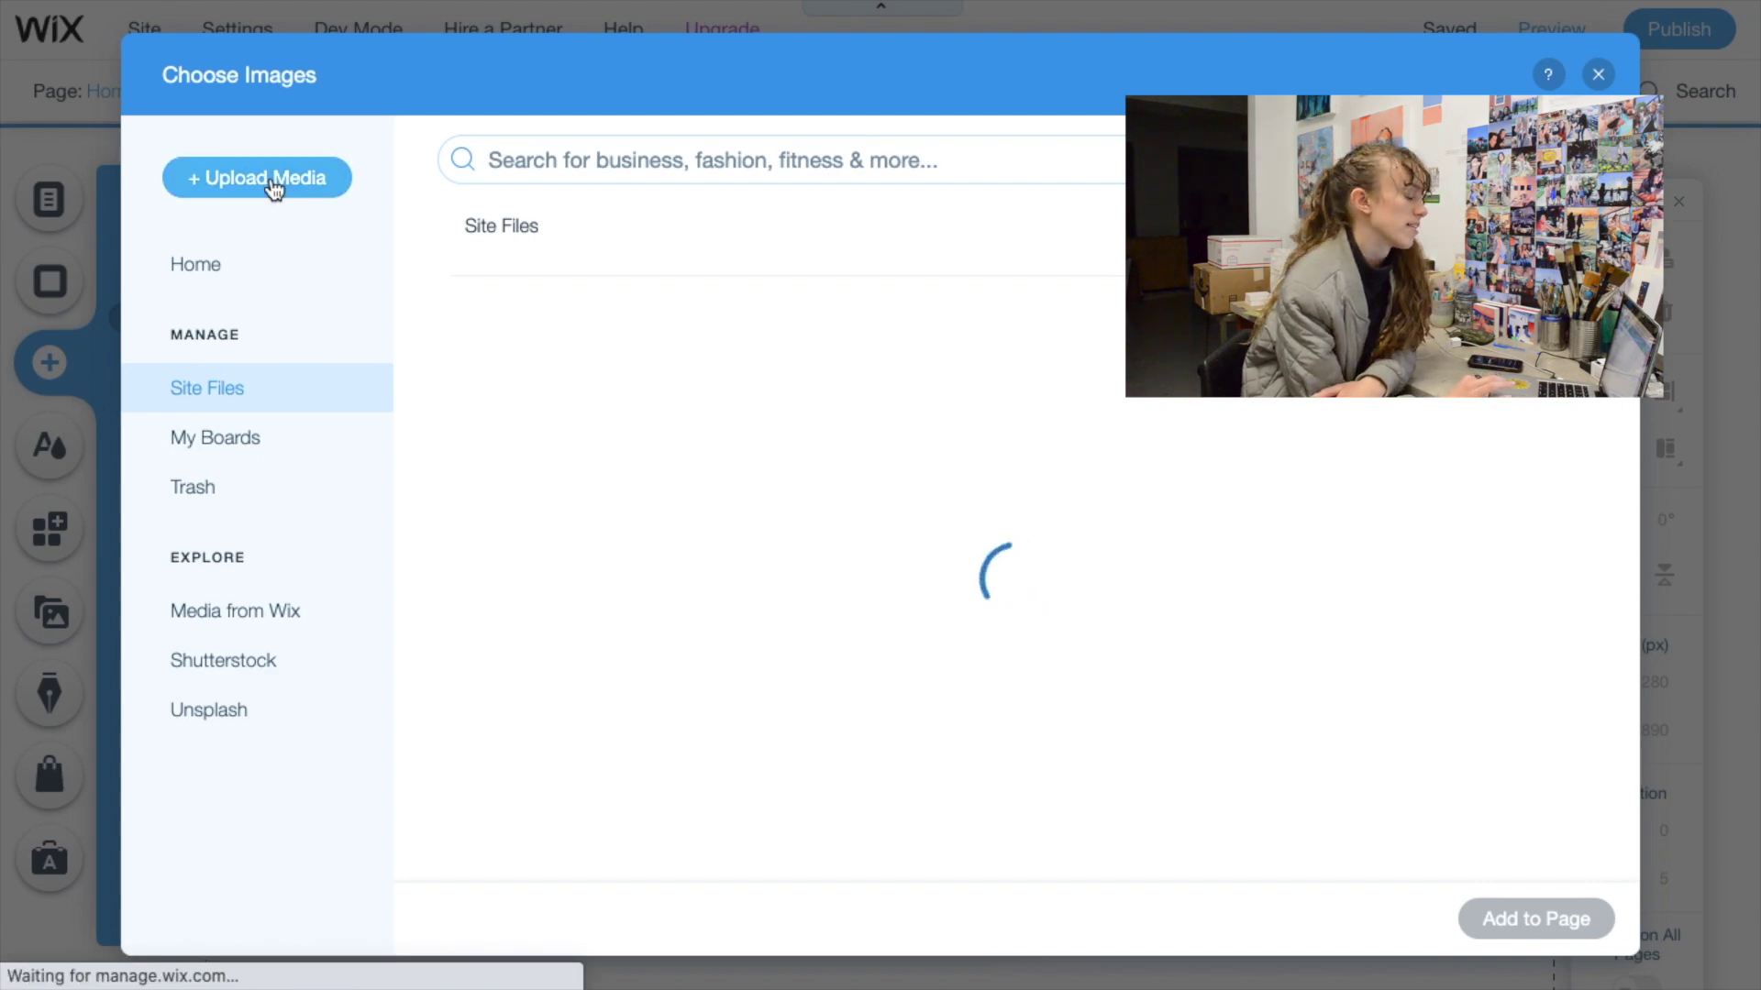
left_click(274, 189)
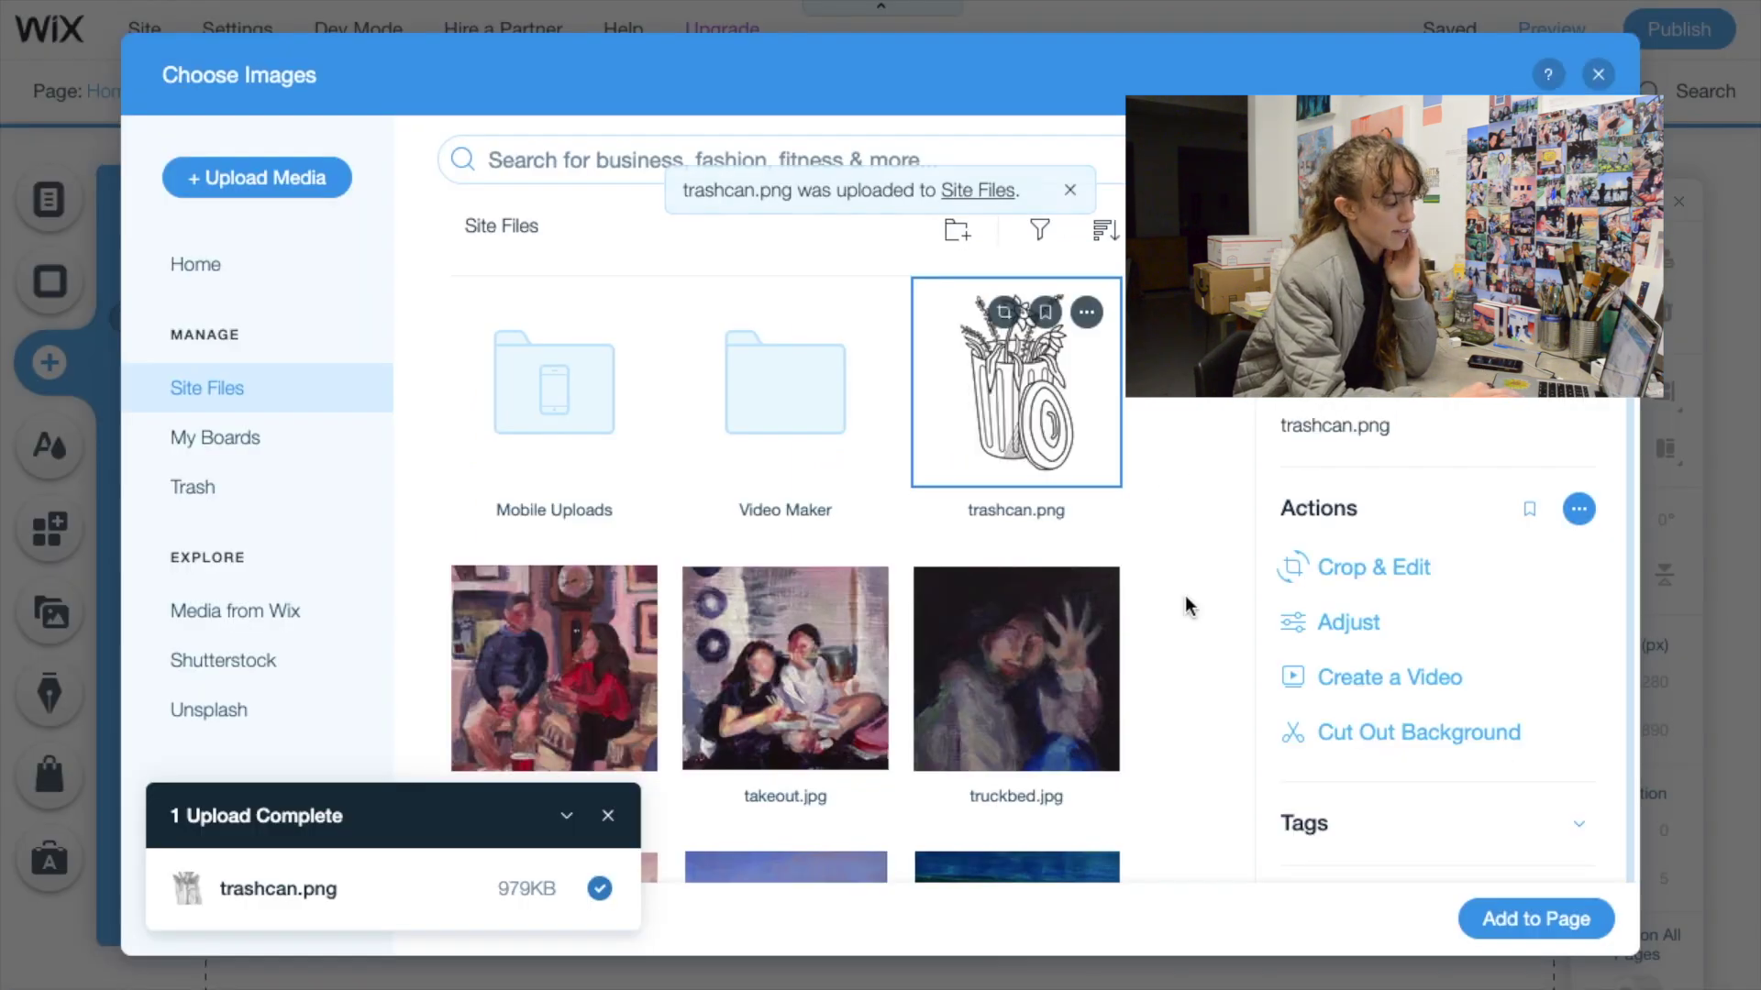
scroll(1185, 596, "down", 9)
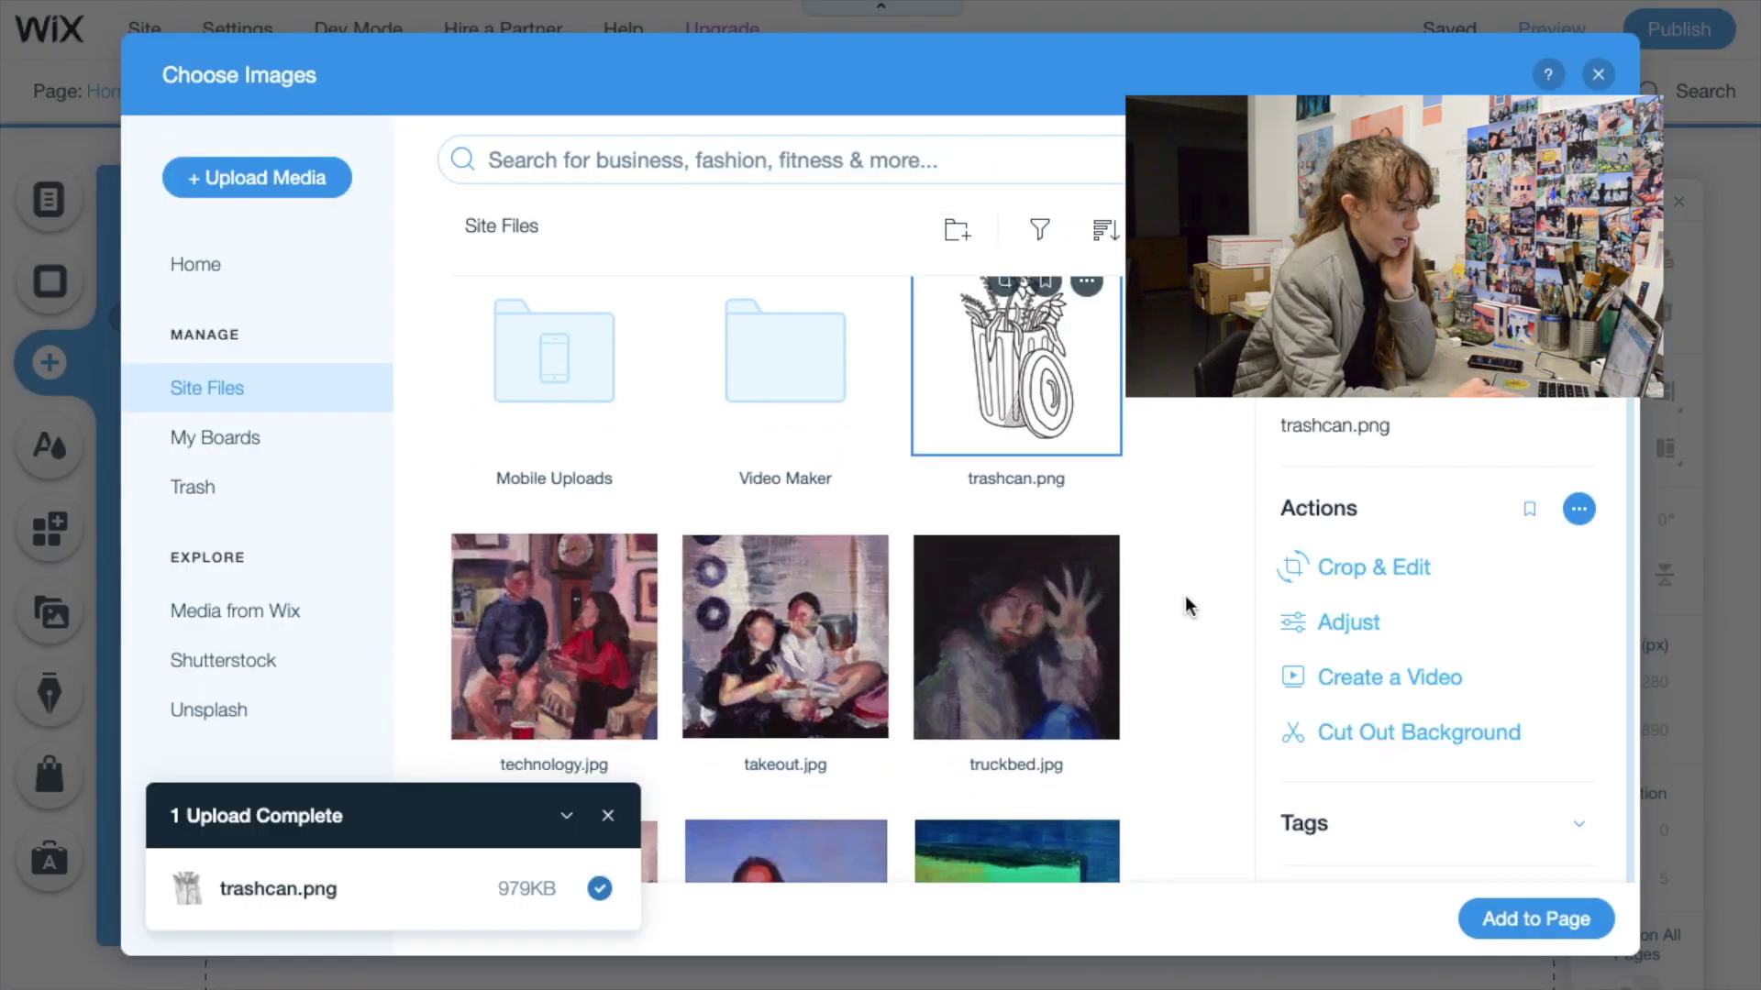
scroll(1185, 596, "down", 15)
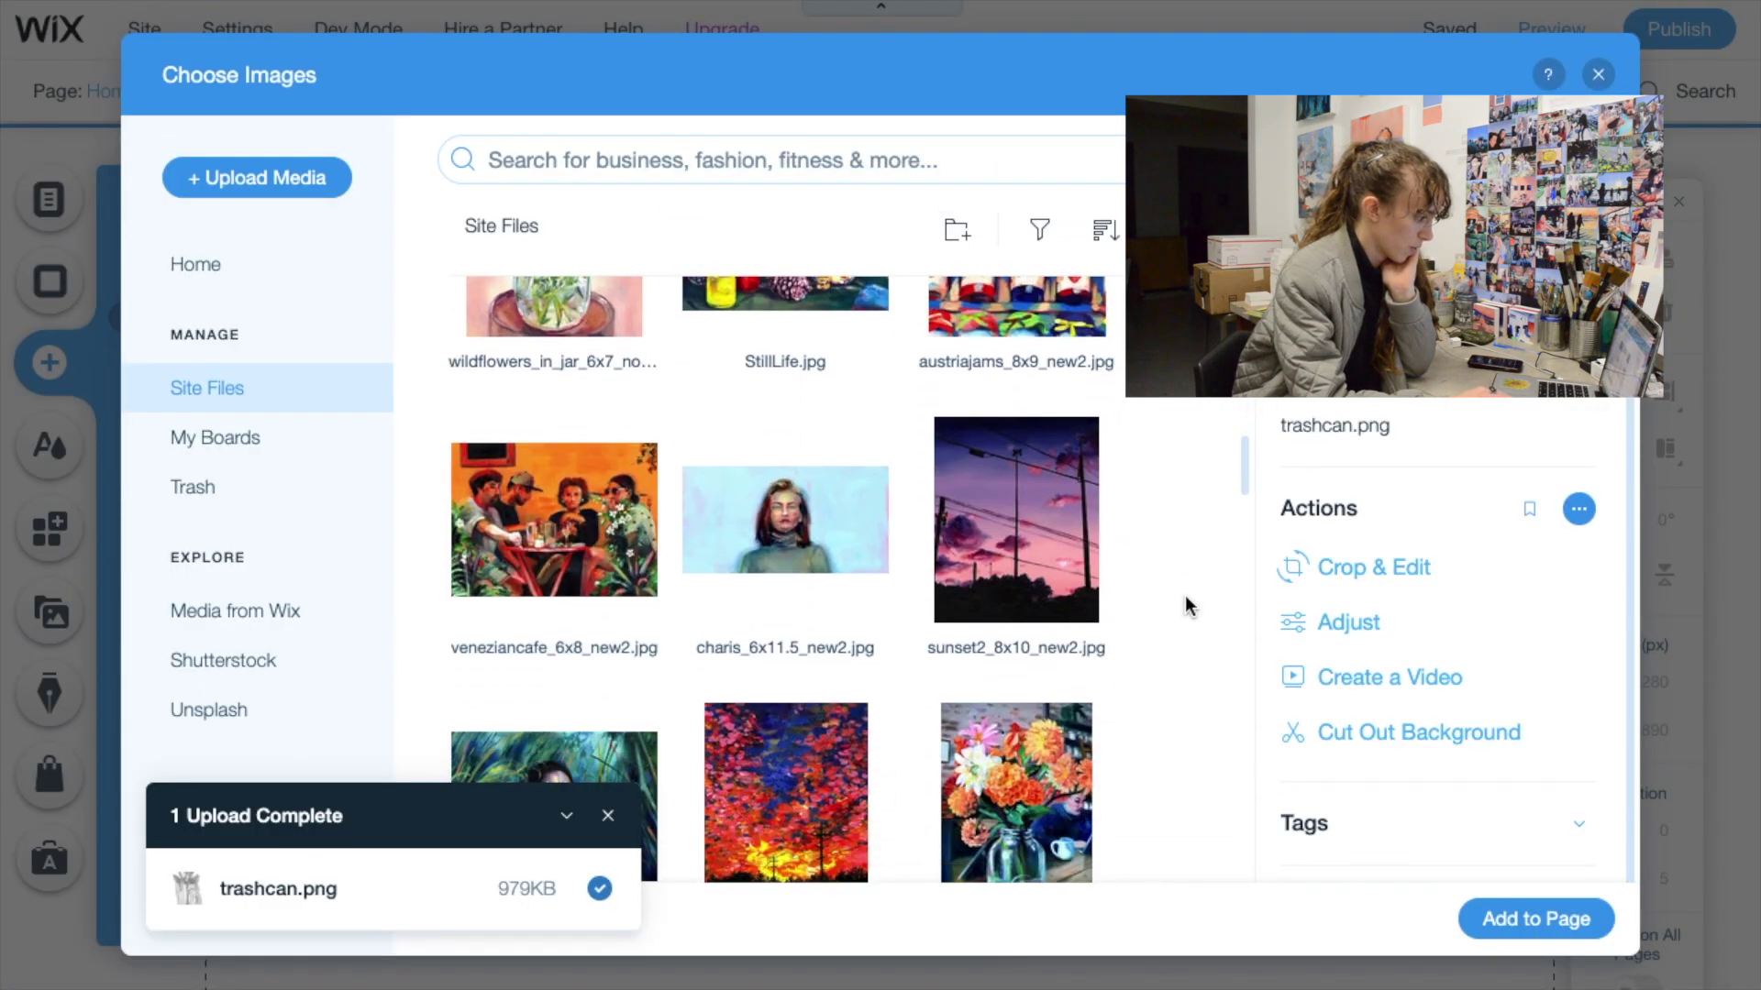
scroll(1185, 596, "down", 5)
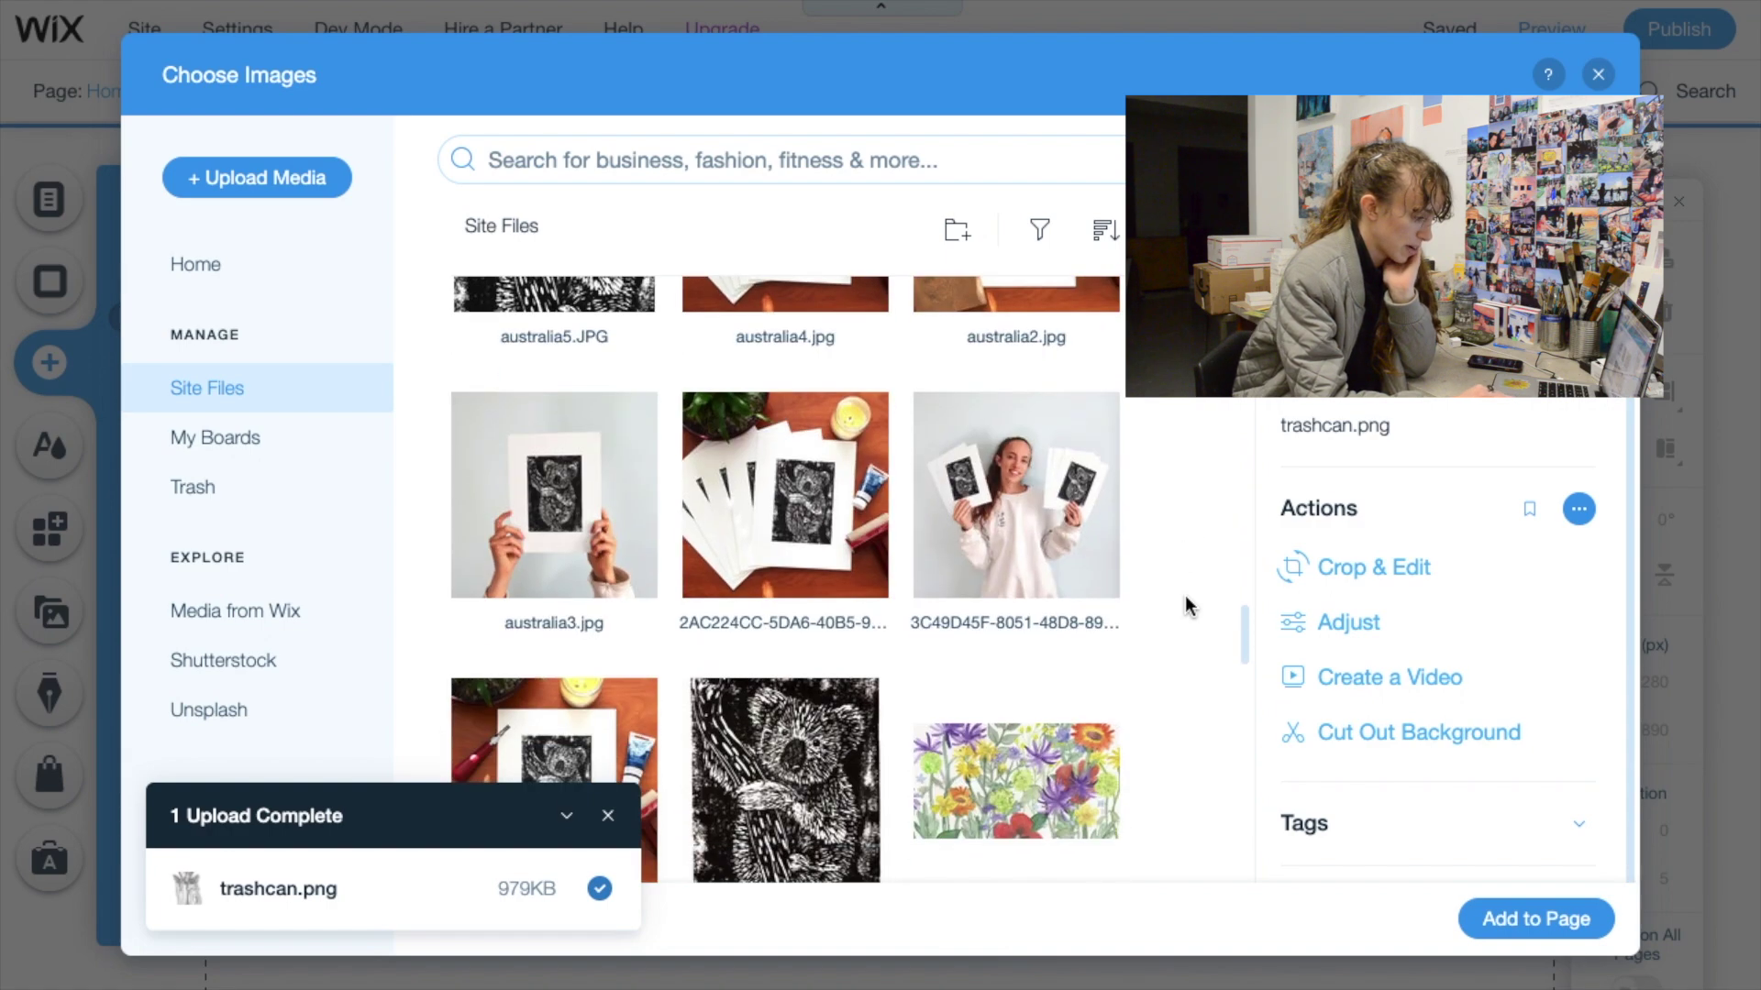
scroll(1094, 505, "up", 15)
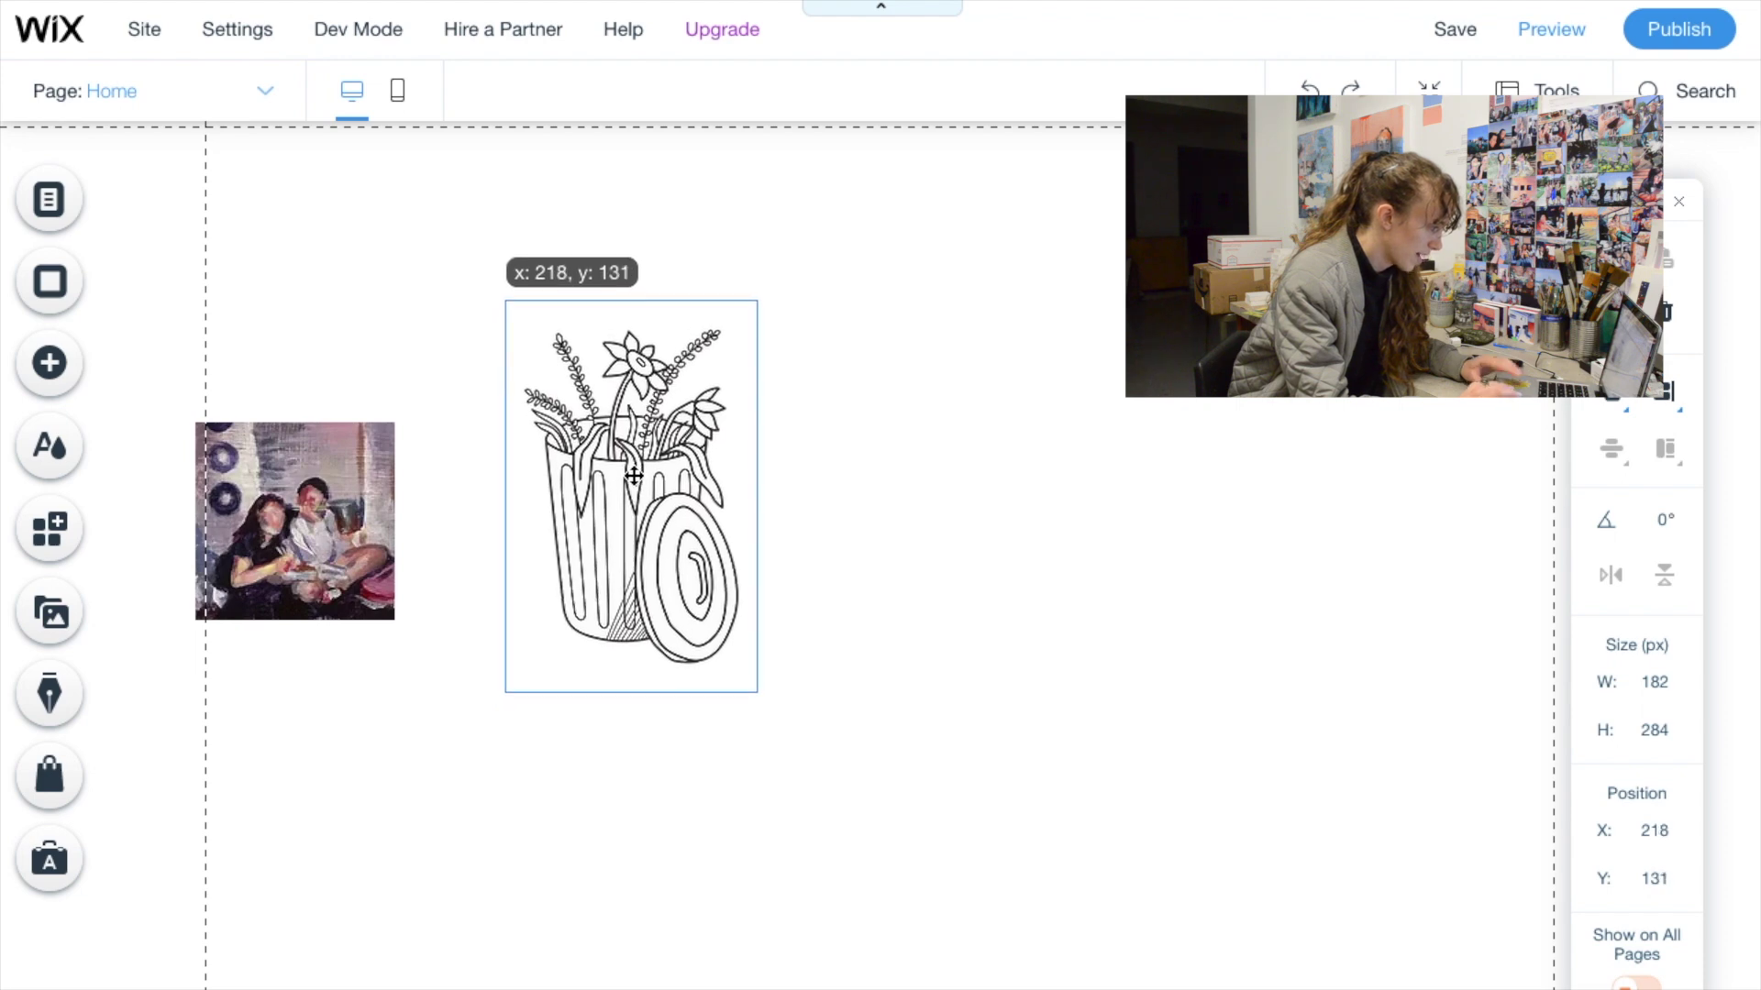
left_click(633, 476)
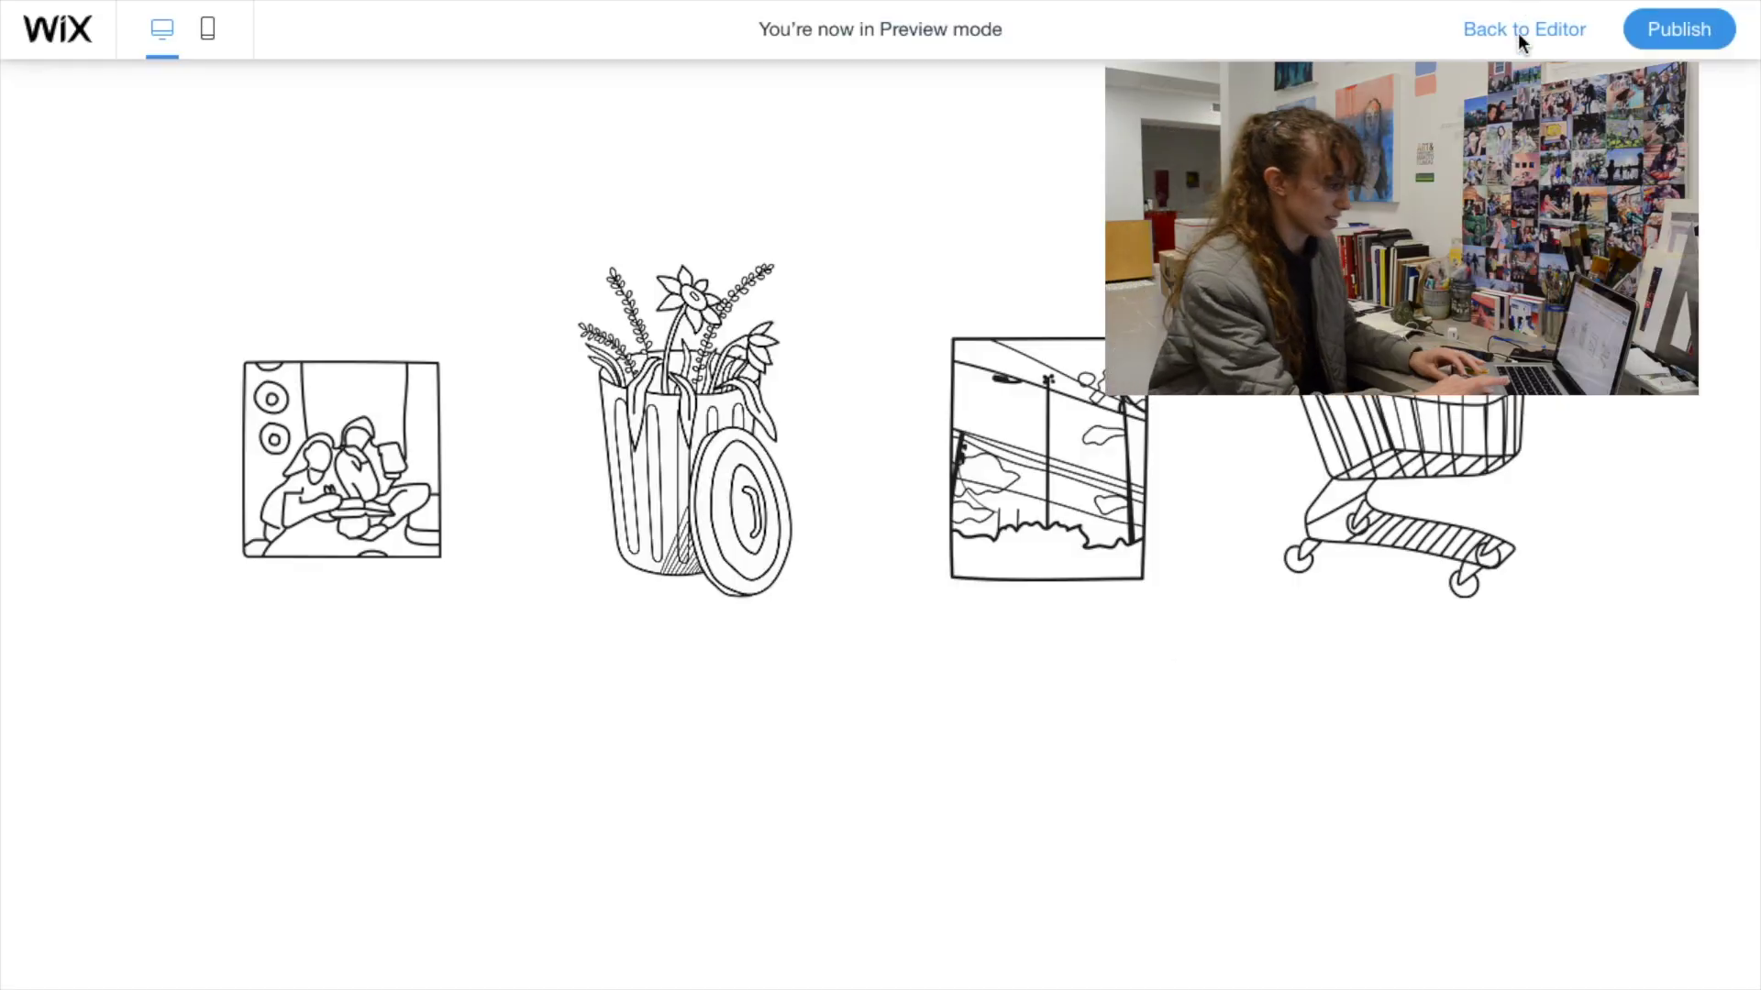
Return to the editor and examine the link options of the drawing of two seated figures, including the site pages it can open
left_click(1516, 31)
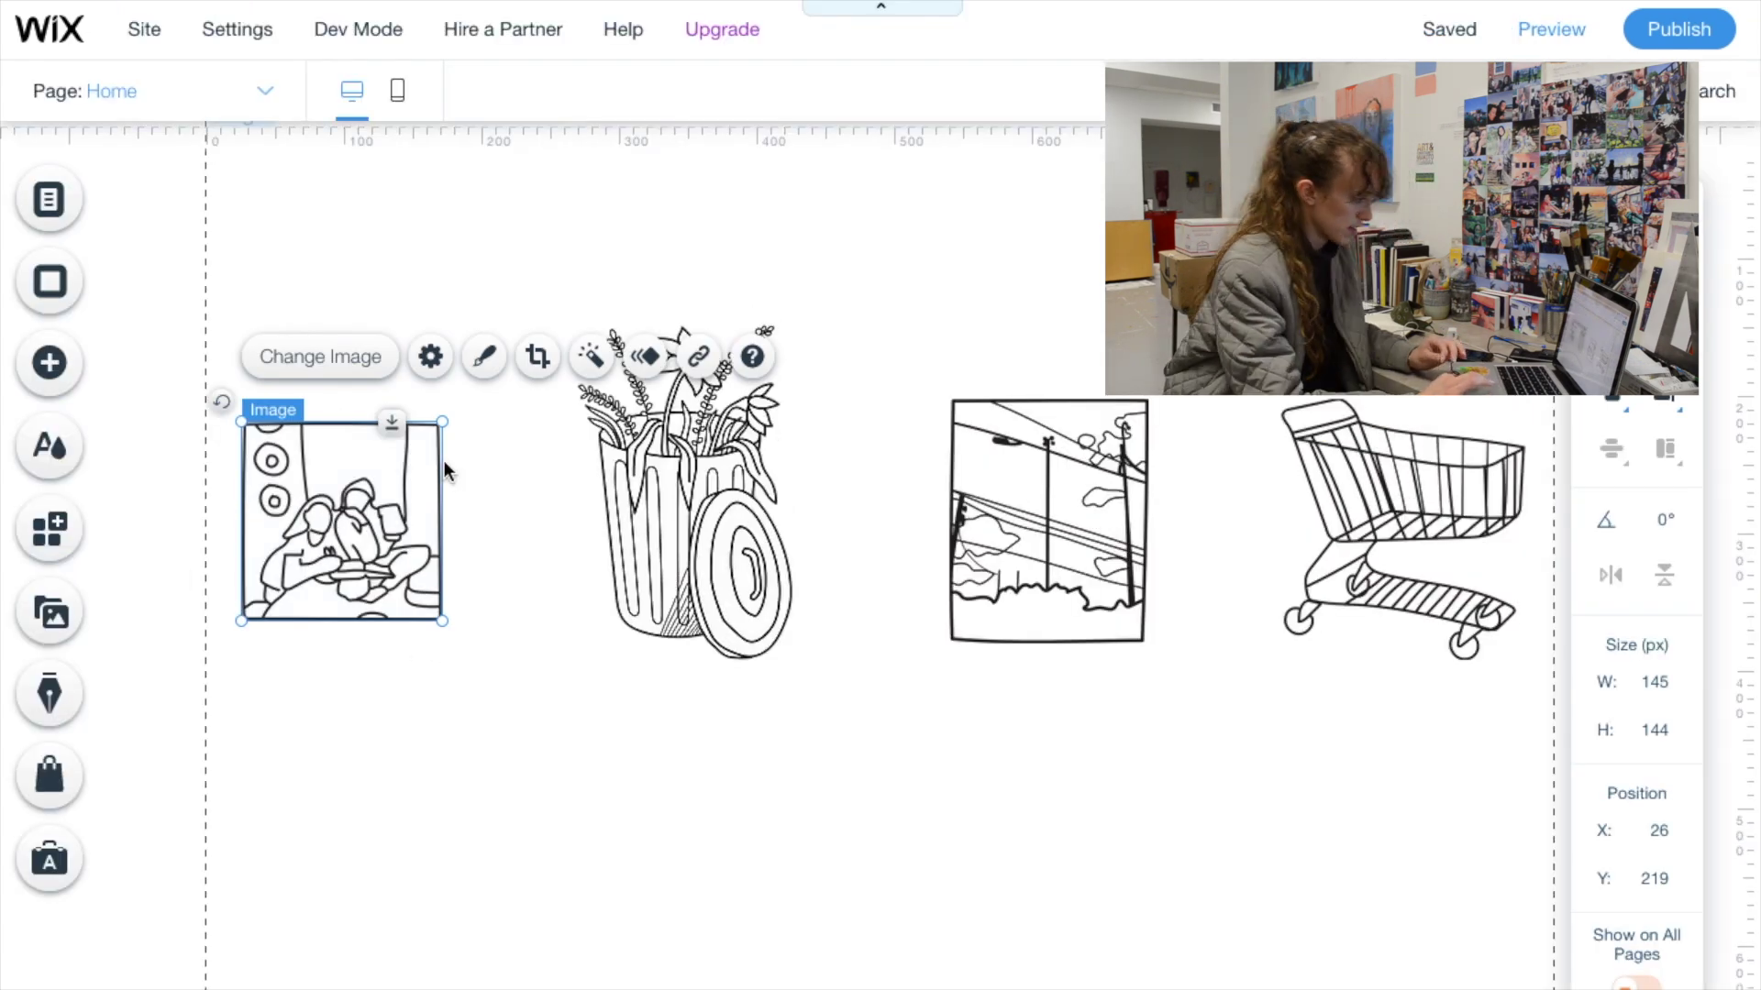
left_click(428, 358)
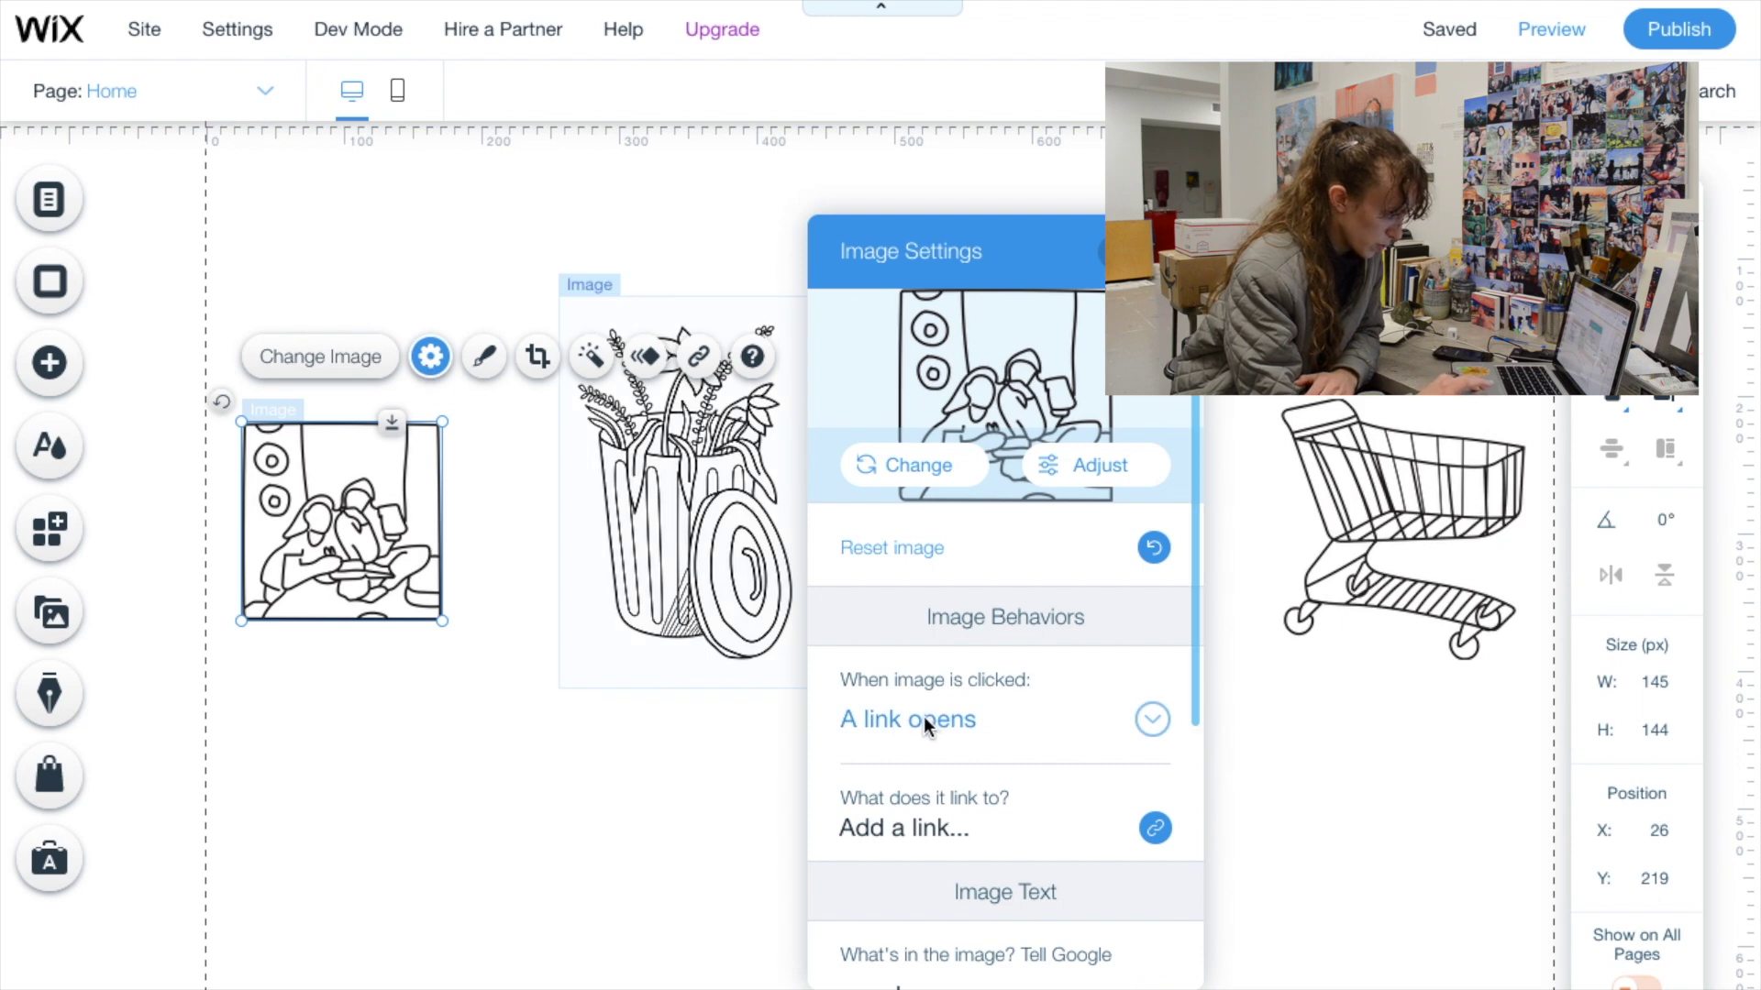
left_click(1147, 722)
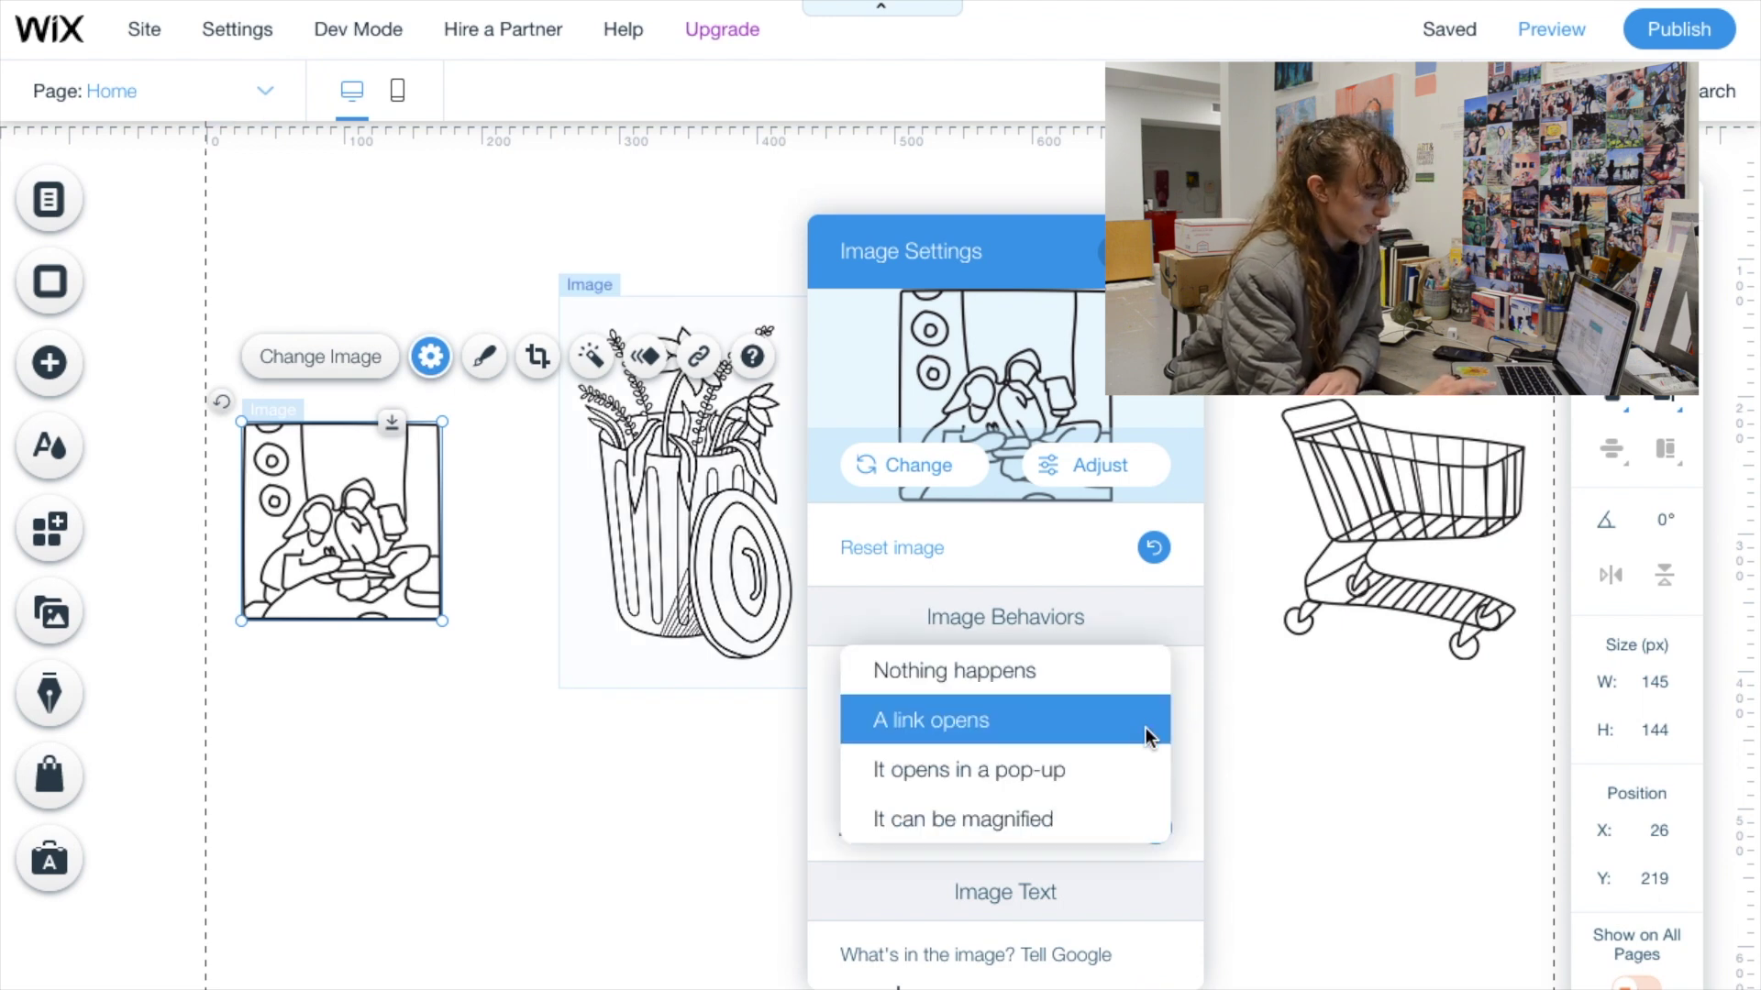
left_click(1146, 723)
left_click(1155, 828)
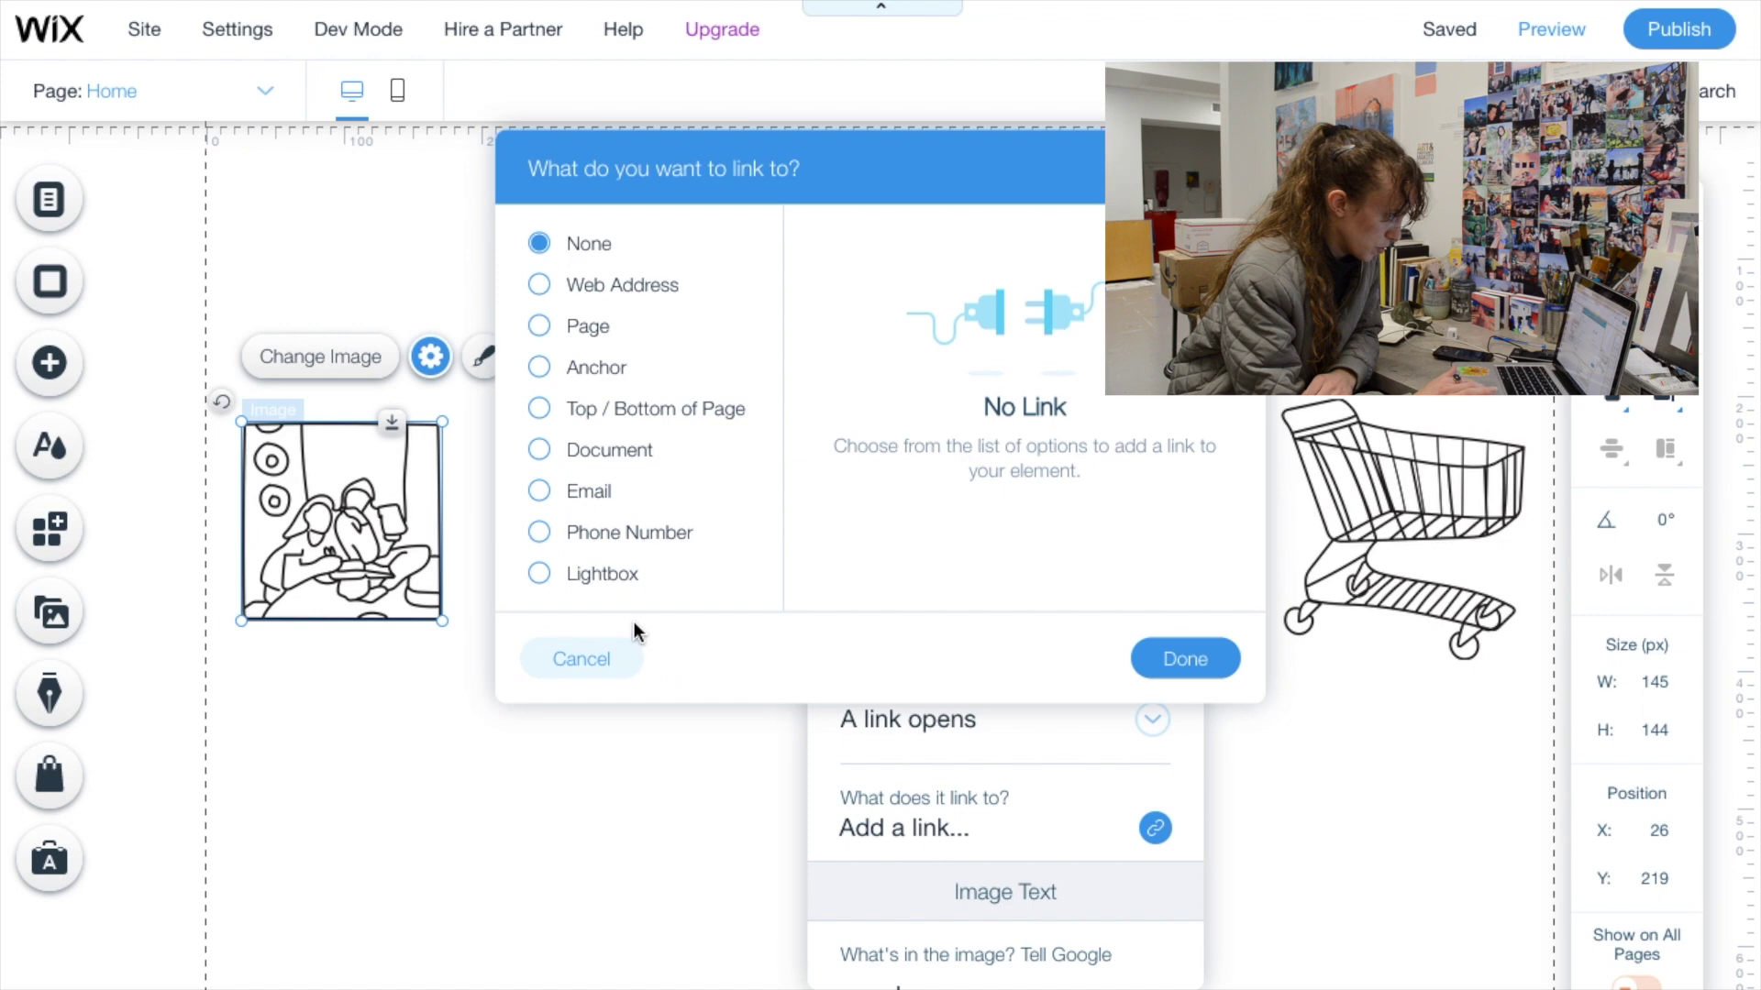
left_click(540, 327)
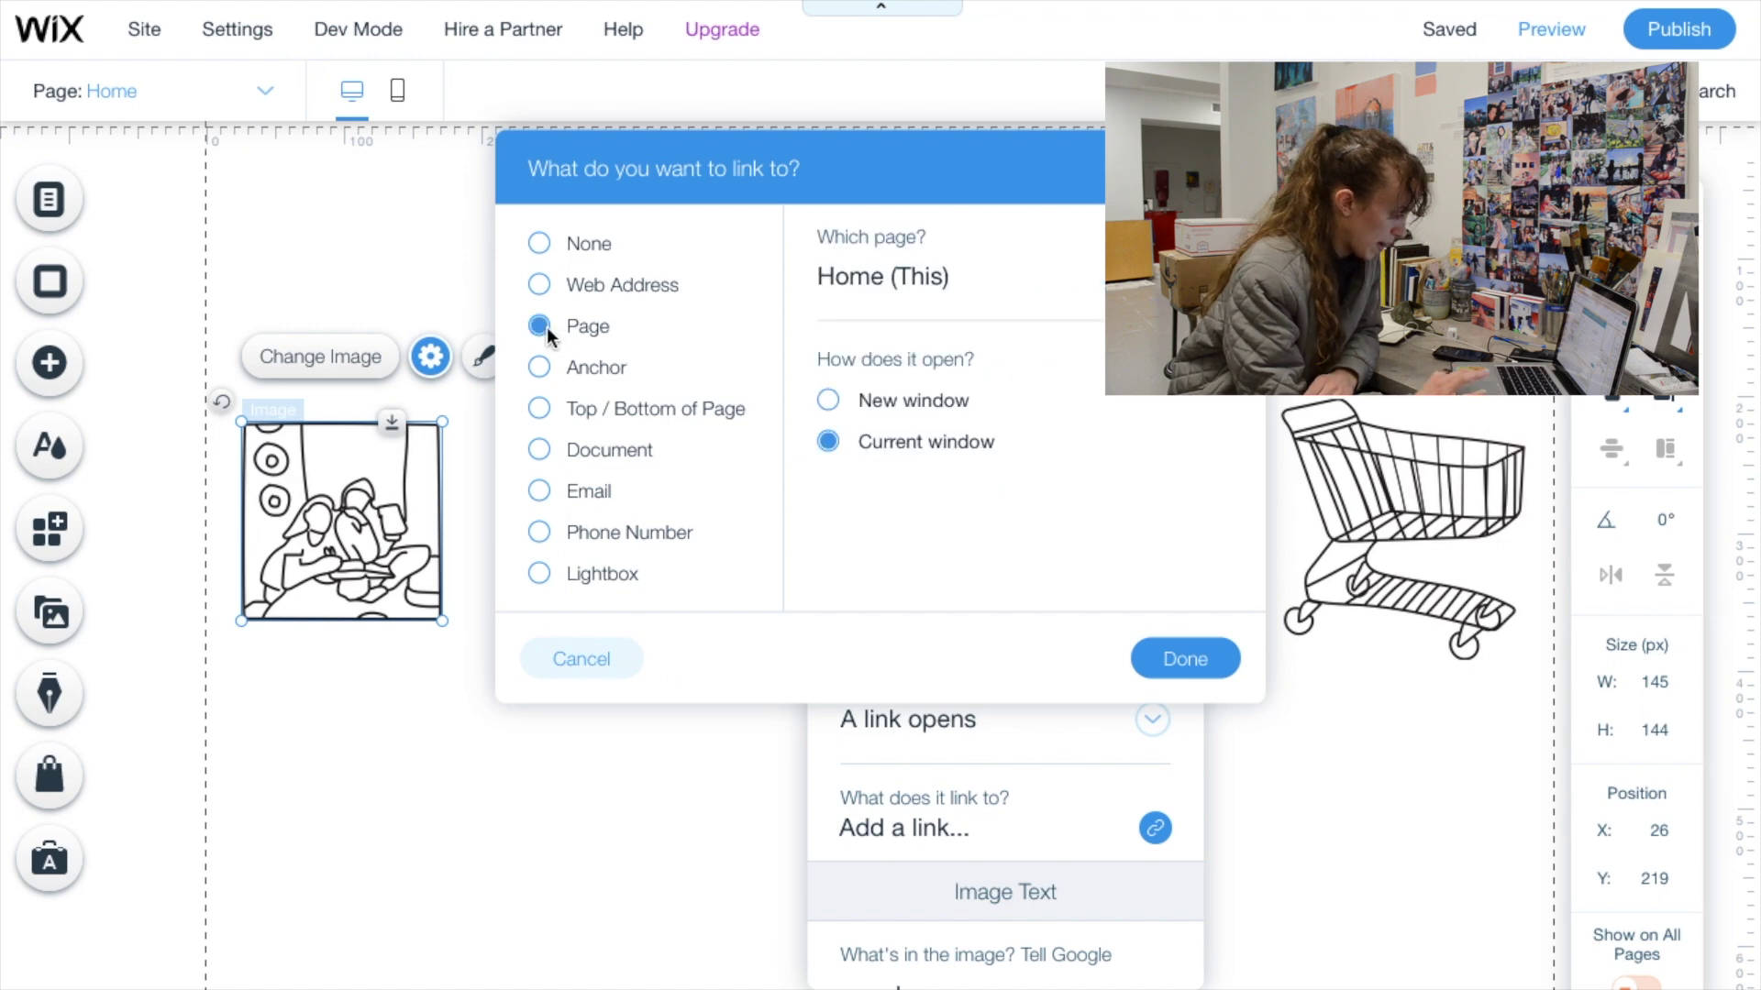
left_click(1095, 279)
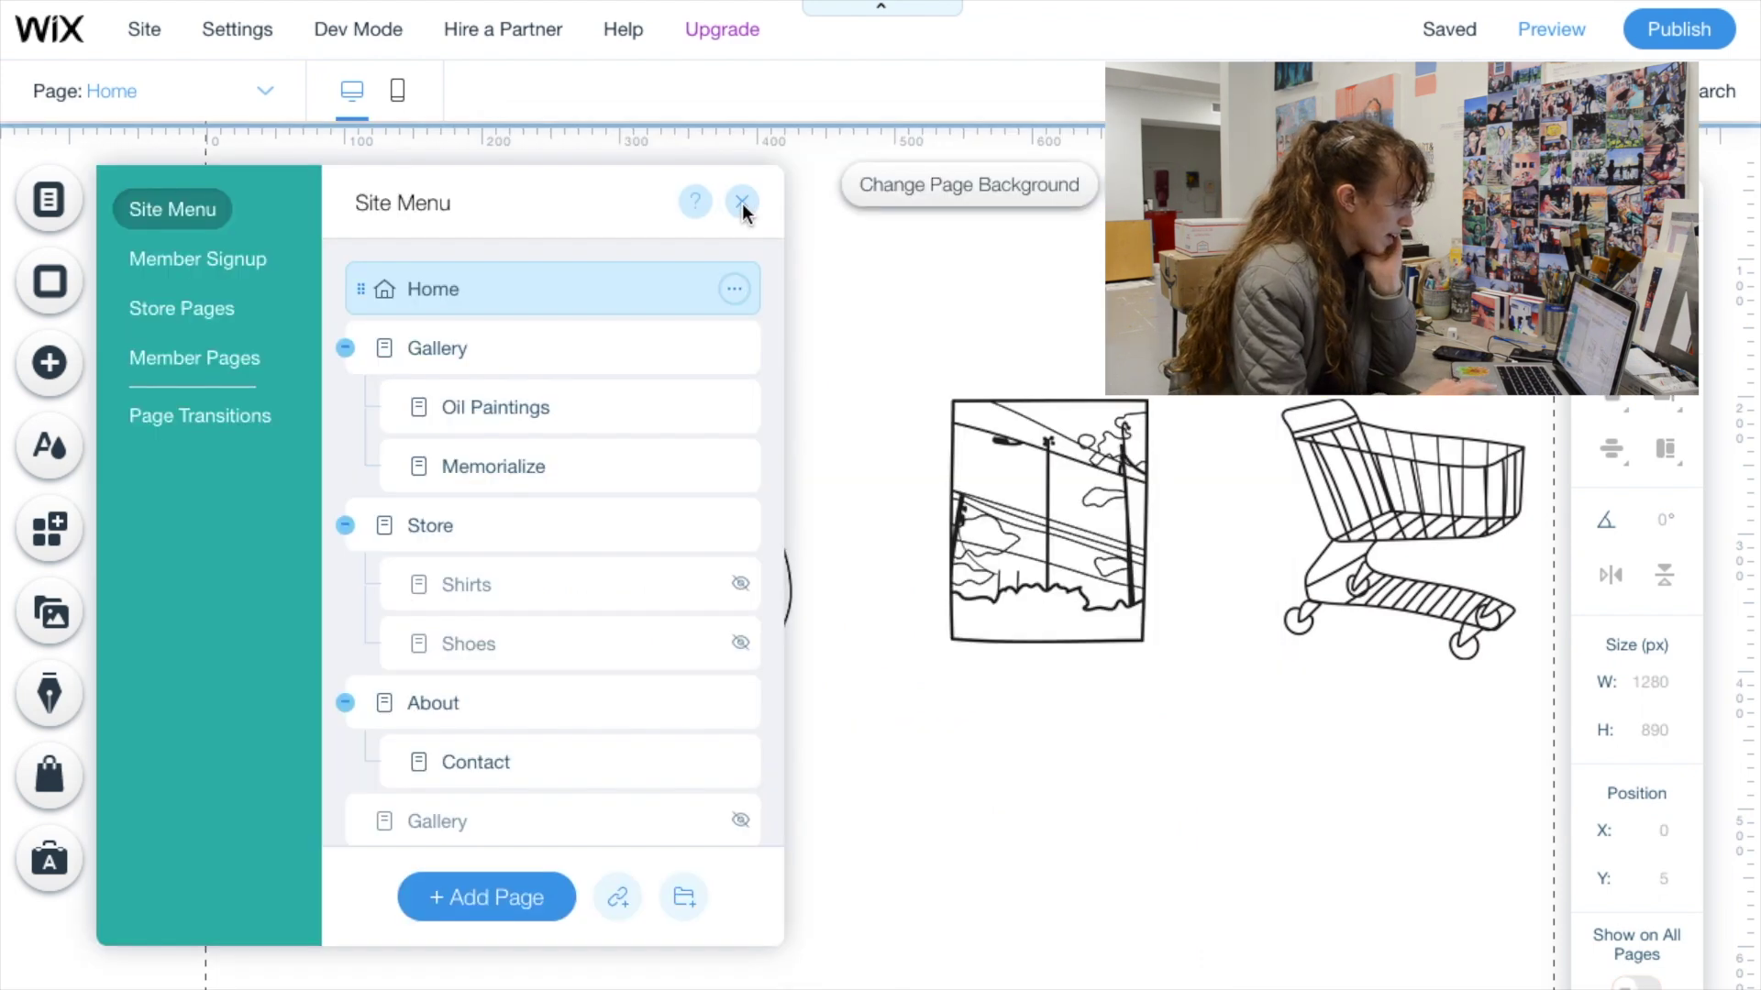
left_click(740, 201)
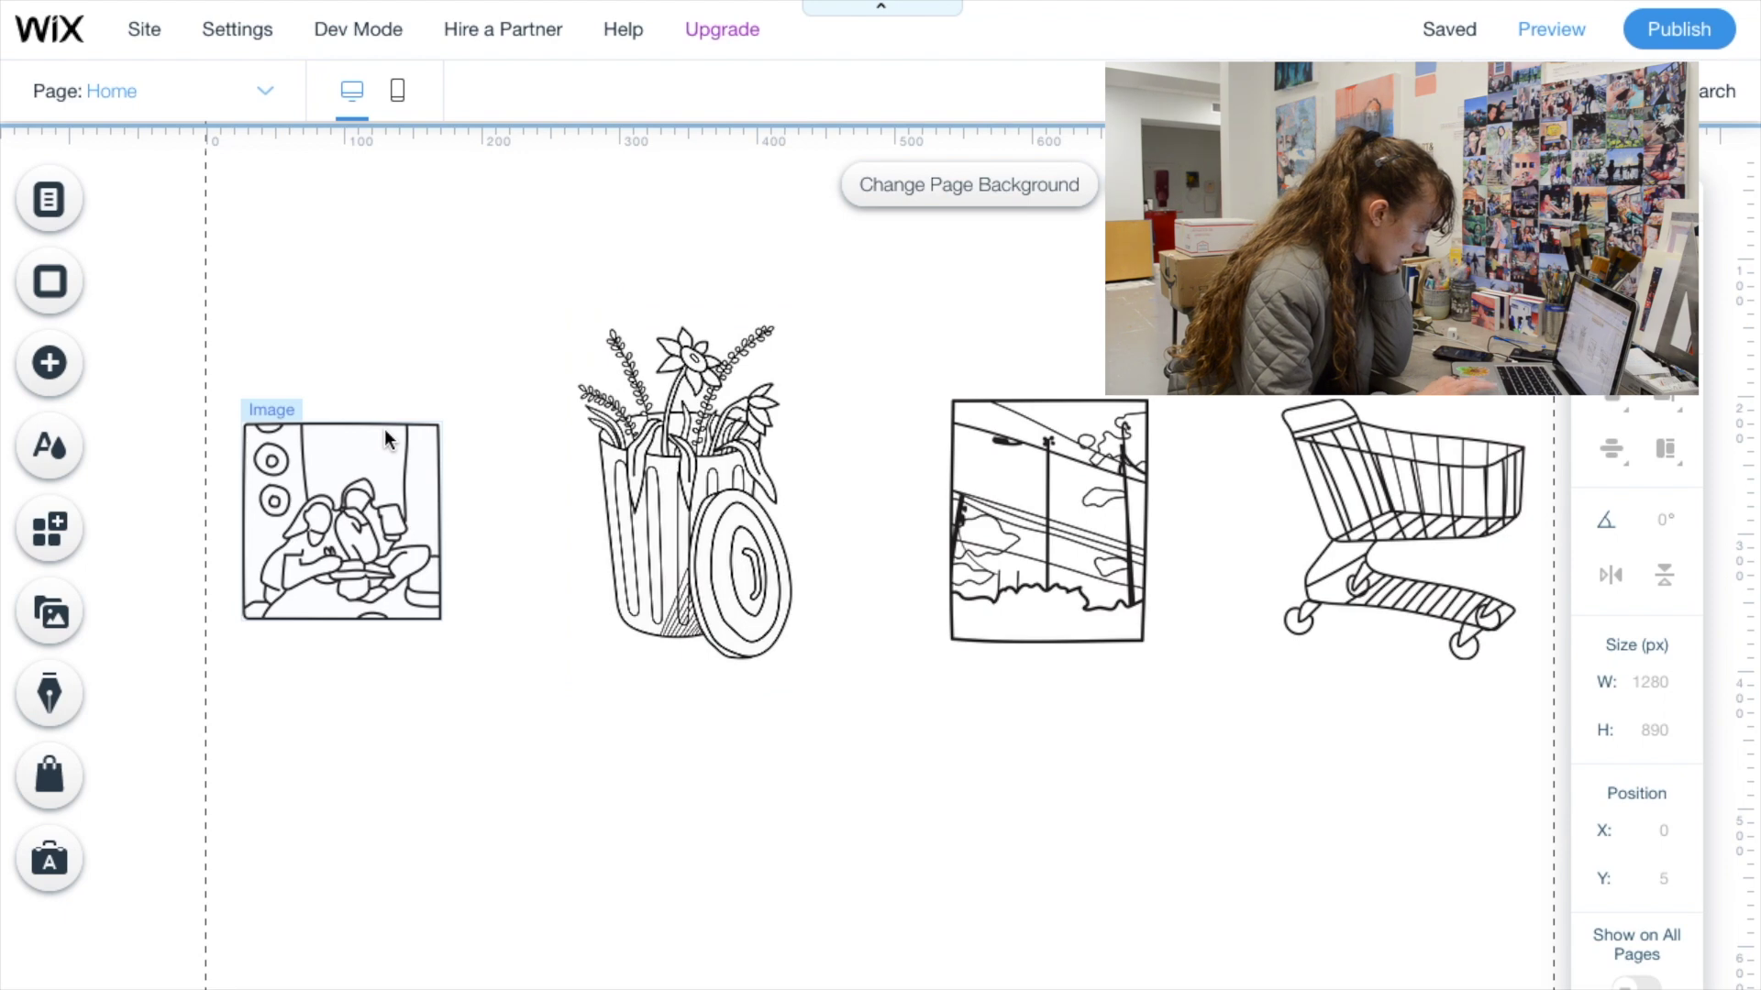
Add a new page to the site using the Grid template from the About category
left_click(51, 211)
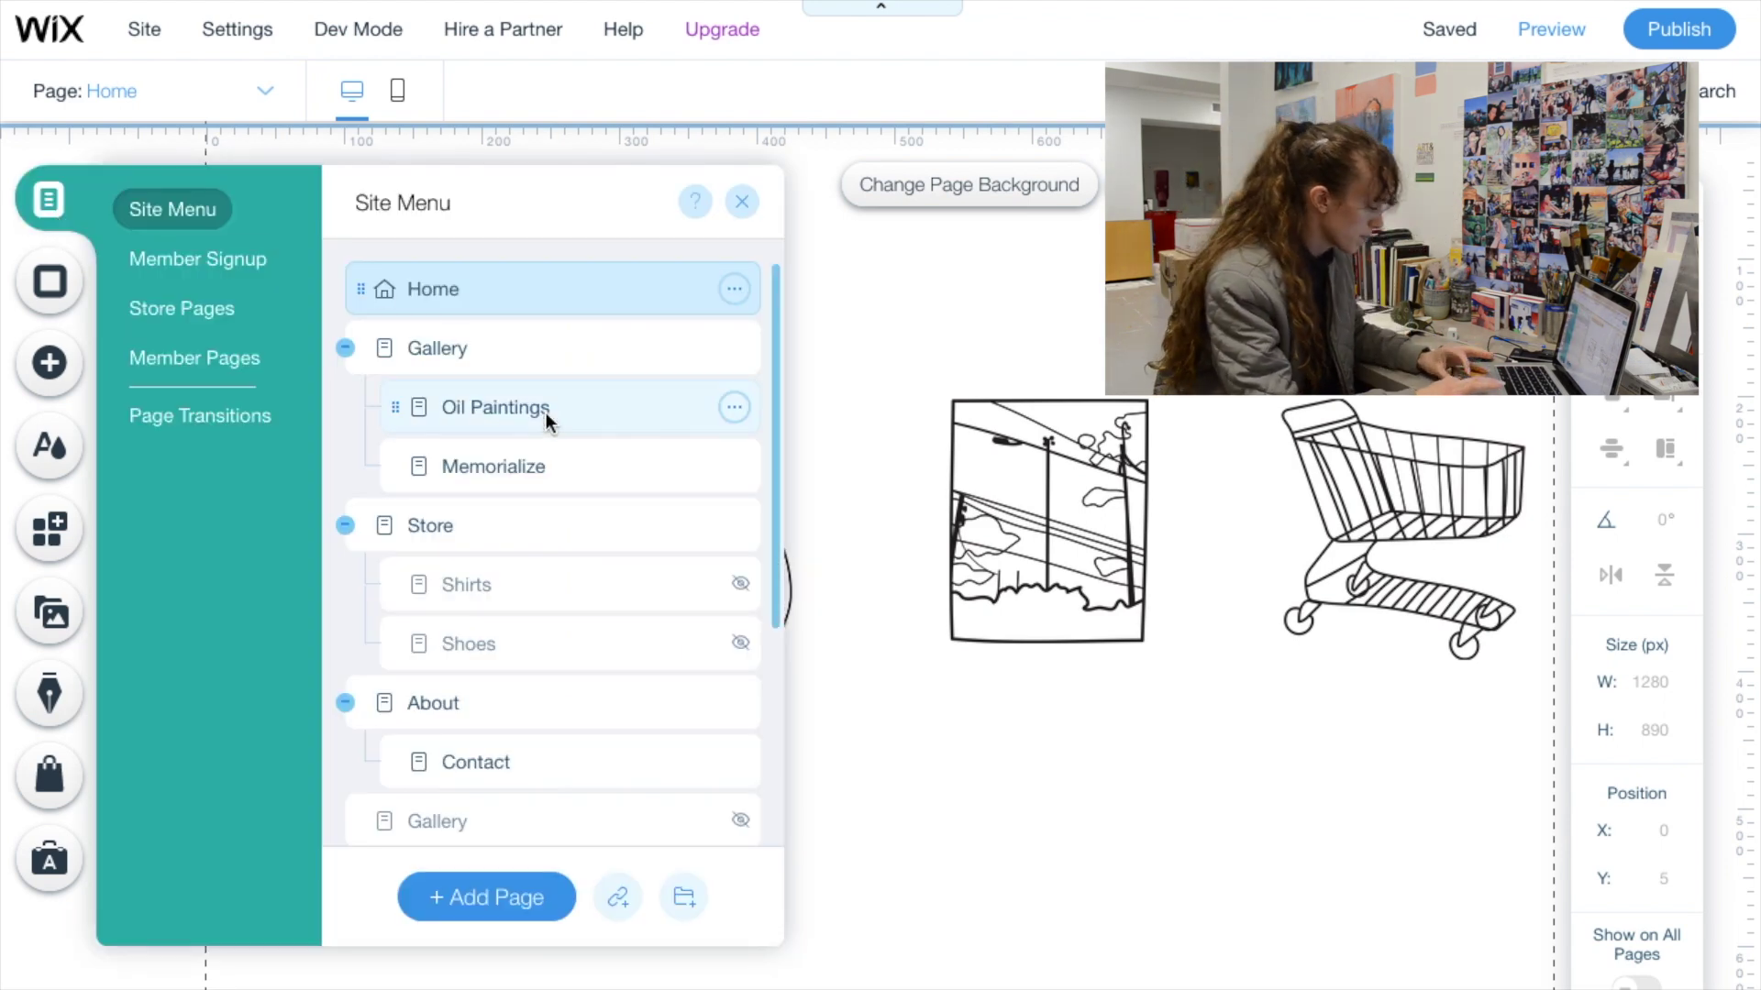
left_click(527, 895)
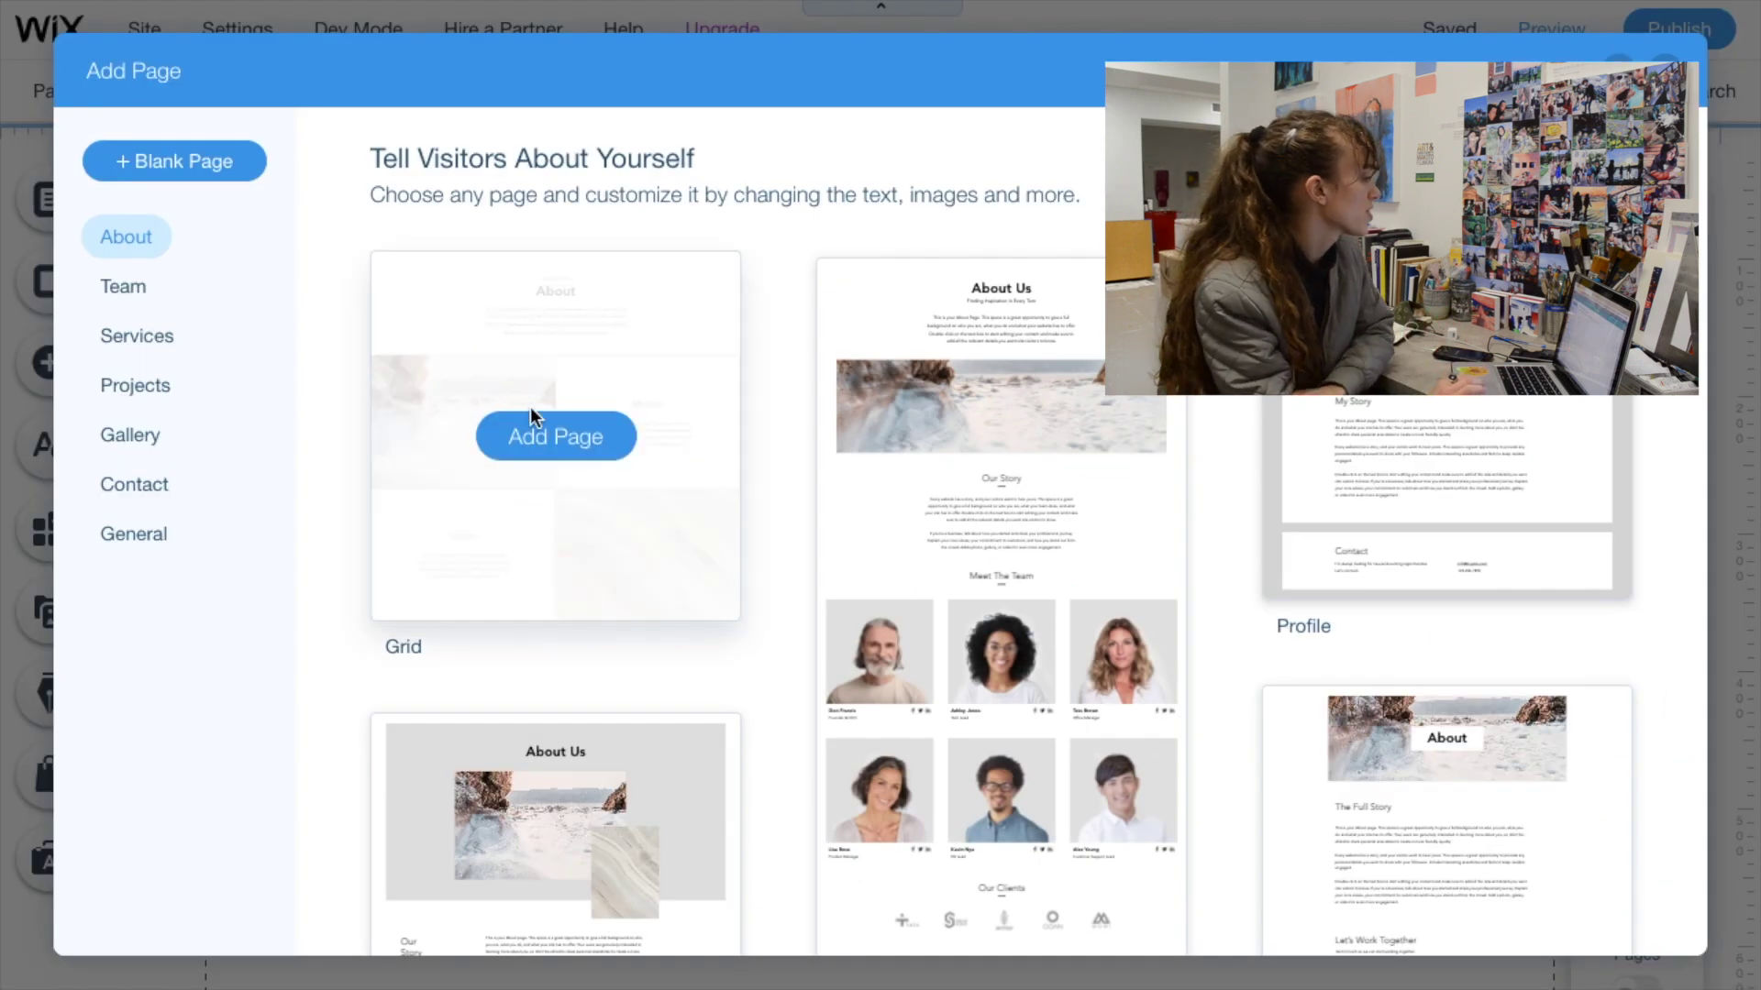
left_click(532, 417)
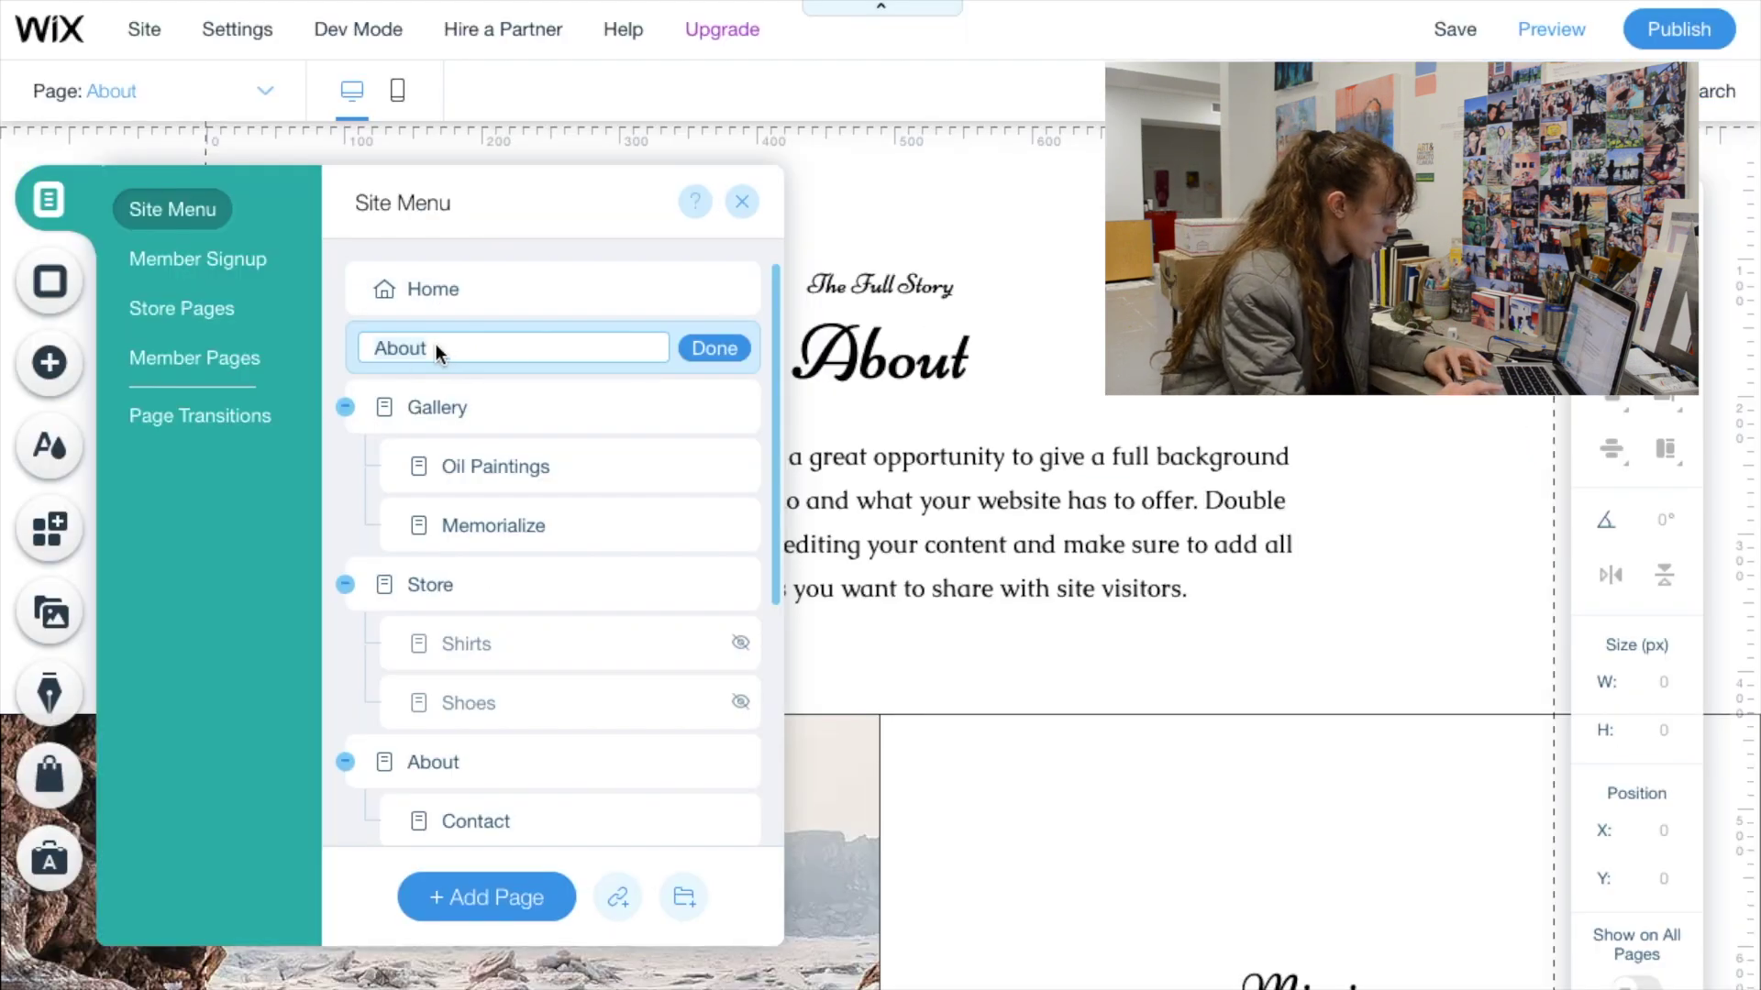
Name the new page Ink Drawings and move it under Gallery as a subpage
left_click(372, 349)
double_click(434, 351)
type("Pen")
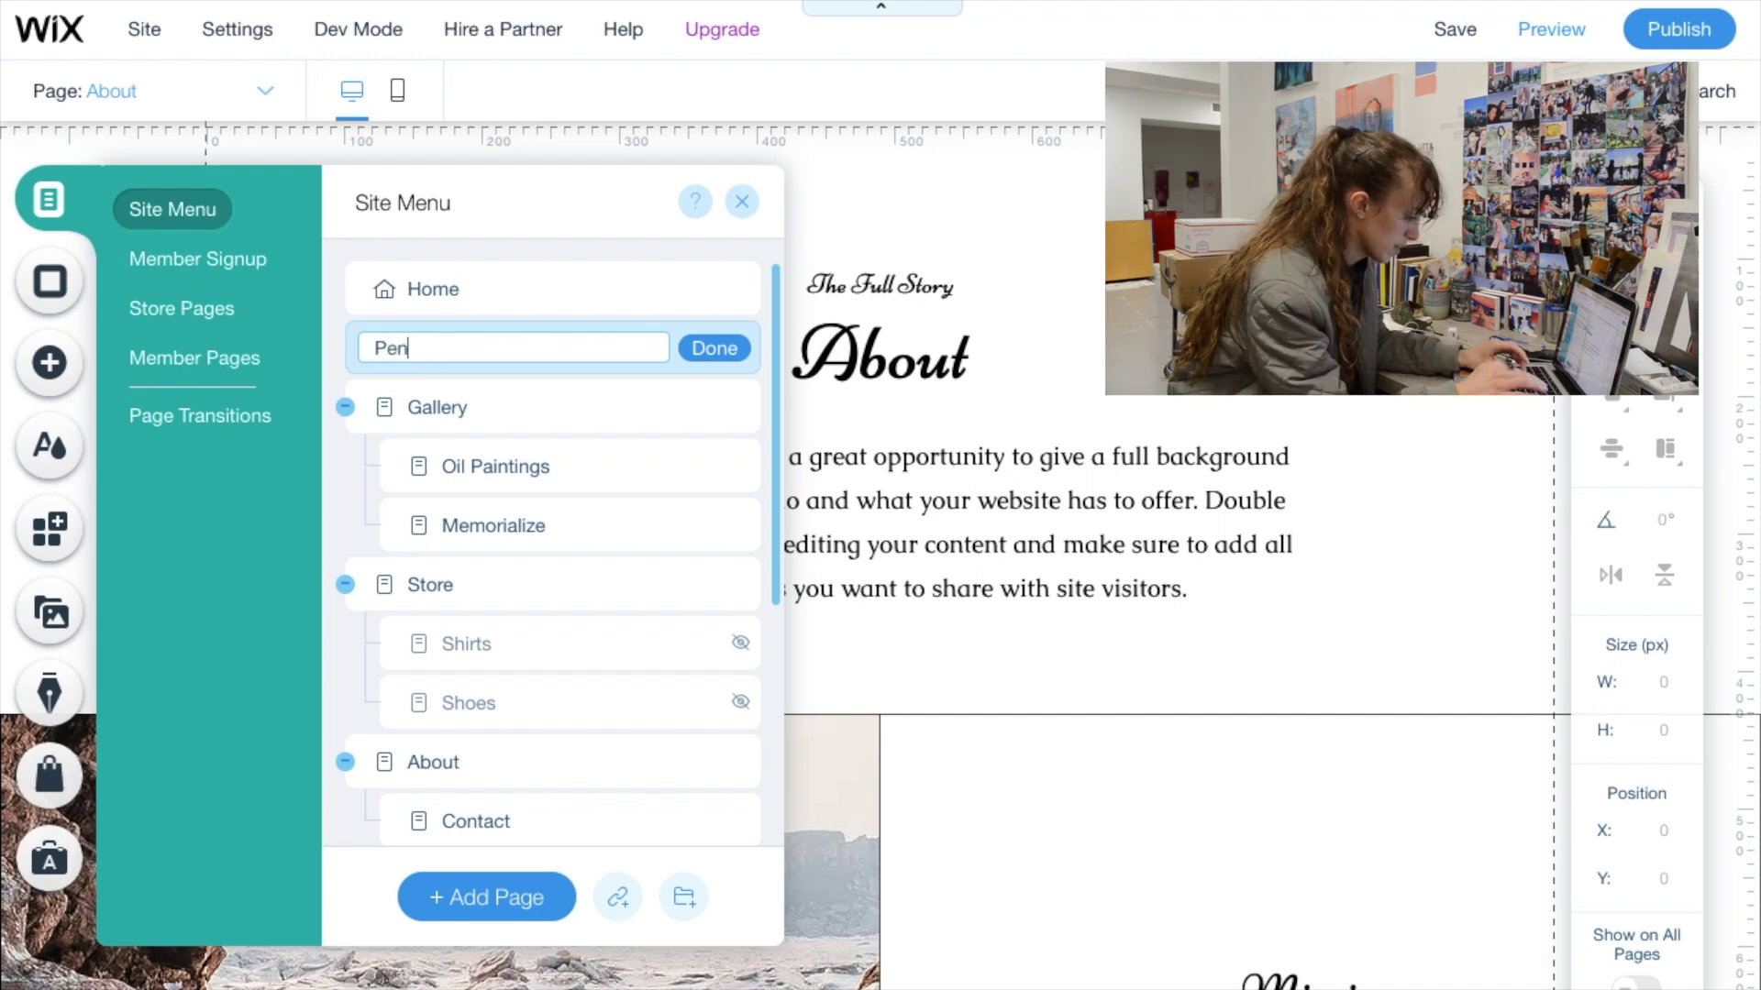
type(" Draw")
key("BackSpace")
key("BackSpace")
key("BackSpace")
key("BackSpace")
key("BackSpace")
key("BackSpace")
key("BackSpace")
key("BackSpace")
type("Ink Drawings")
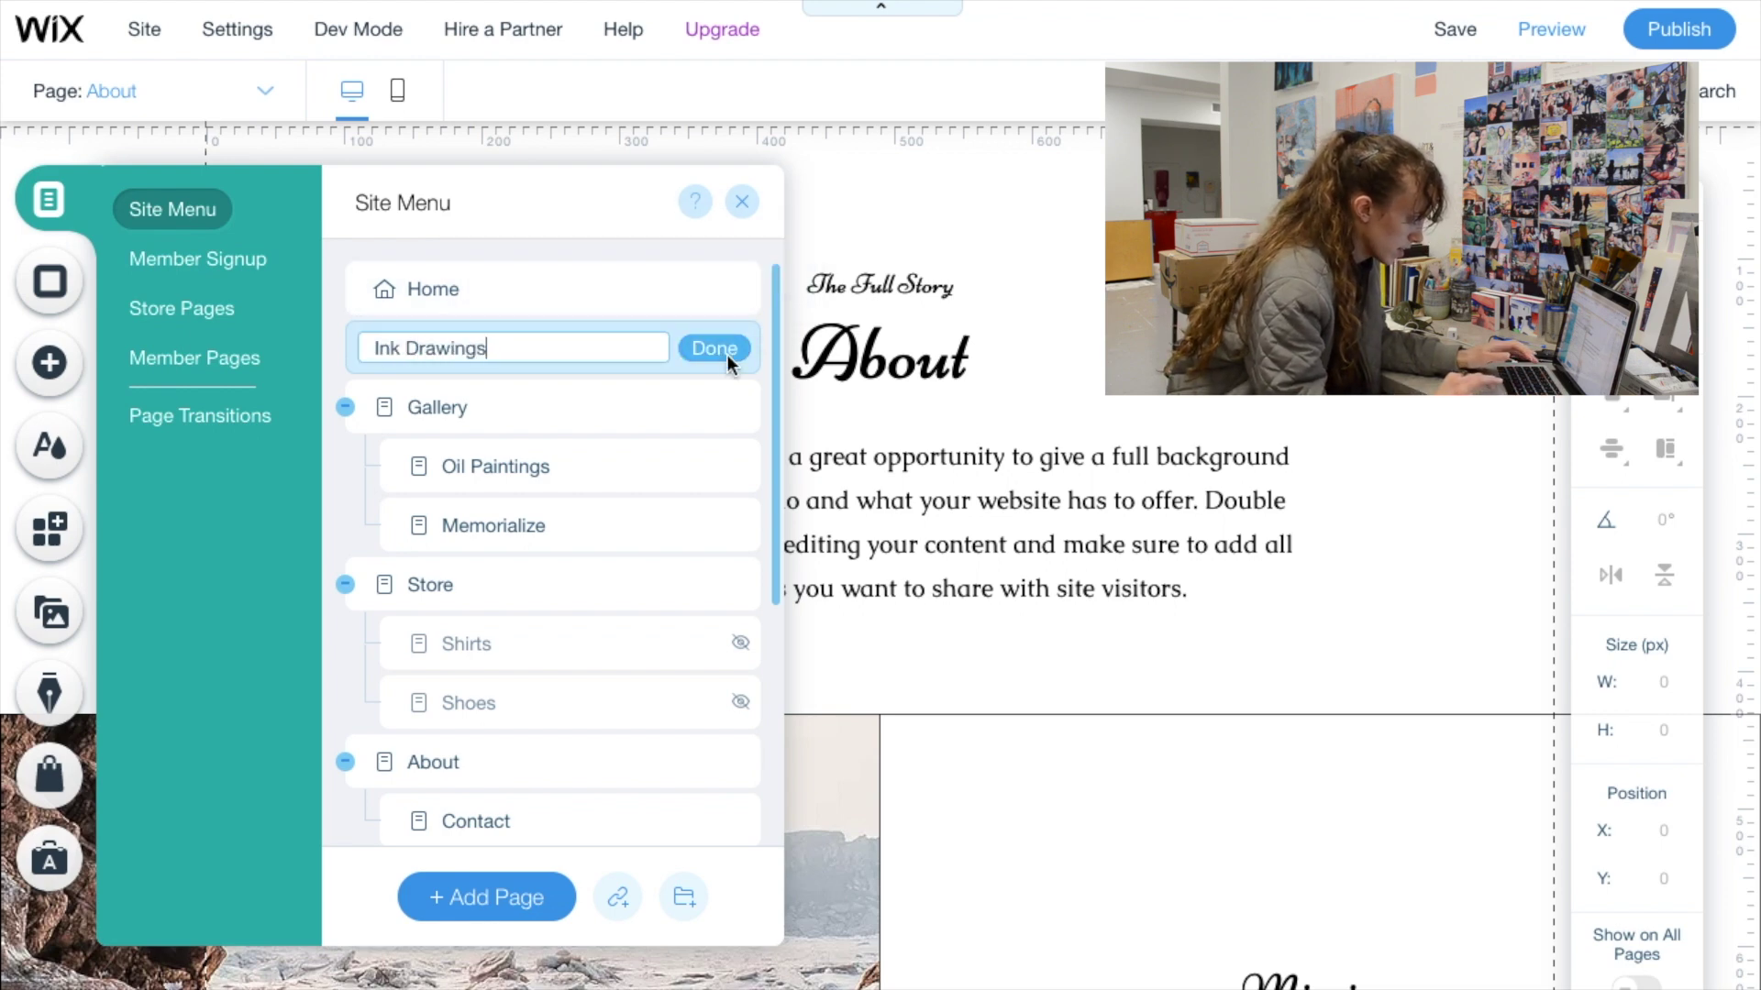
left_click(714, 348)
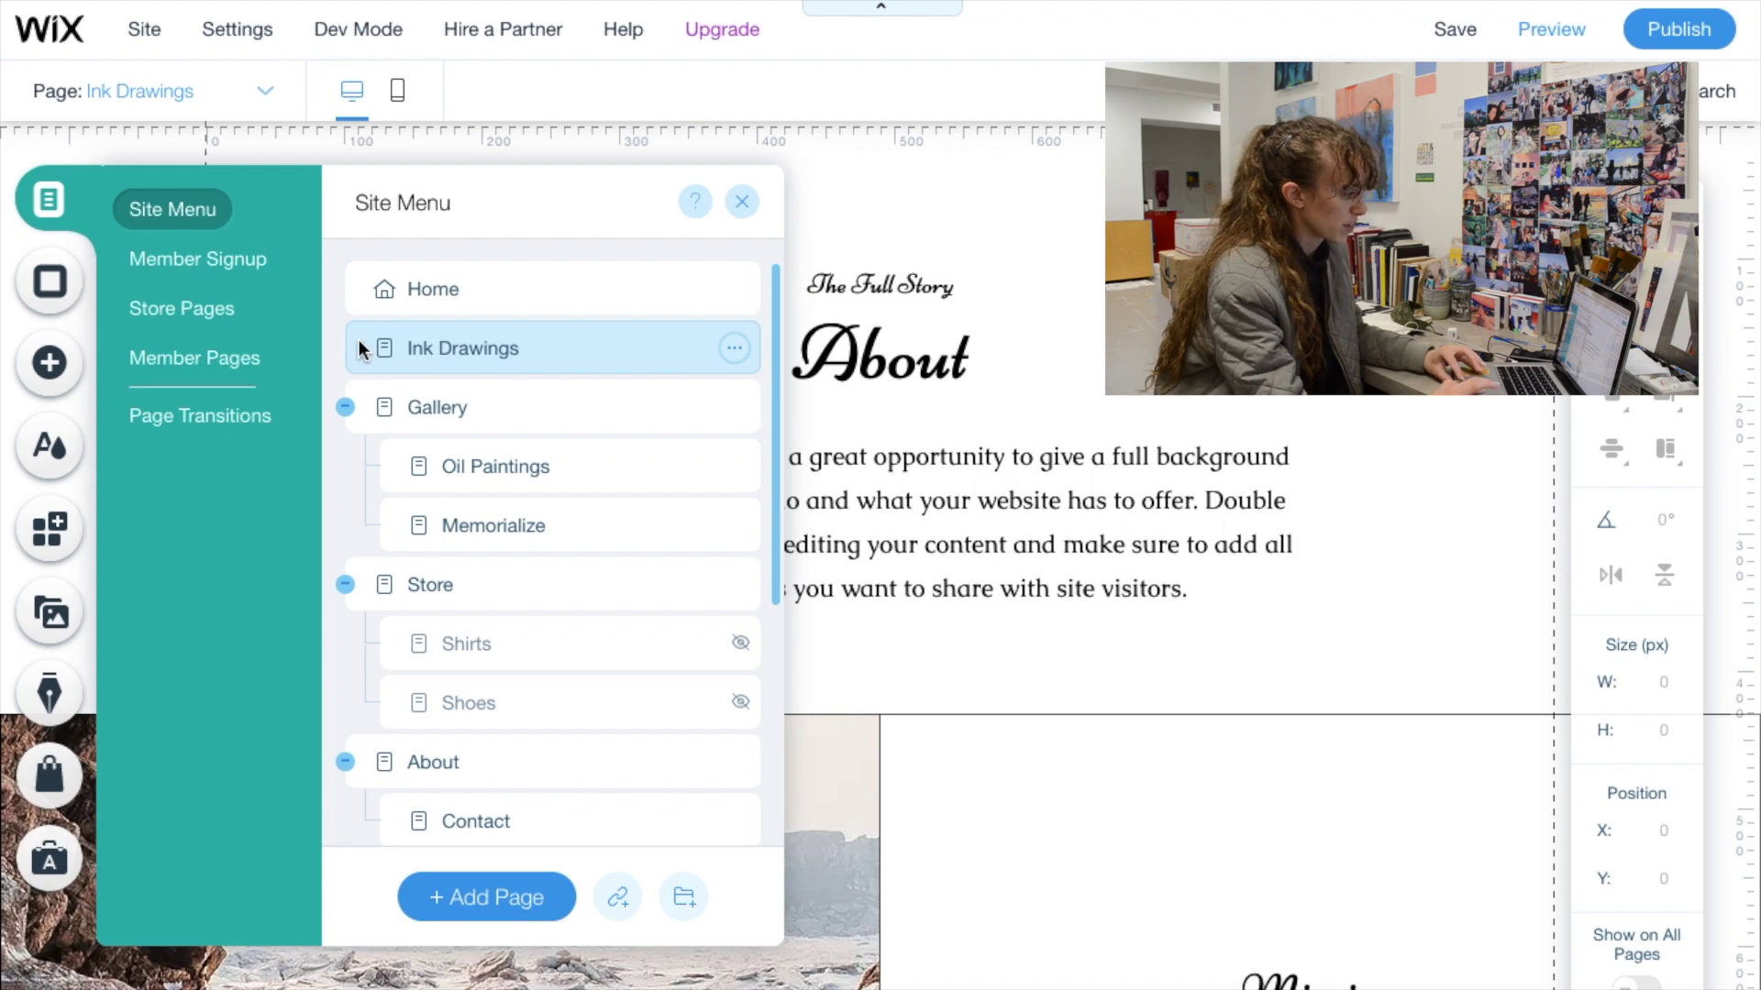
left_click_drag(361, 345, 405, 415)
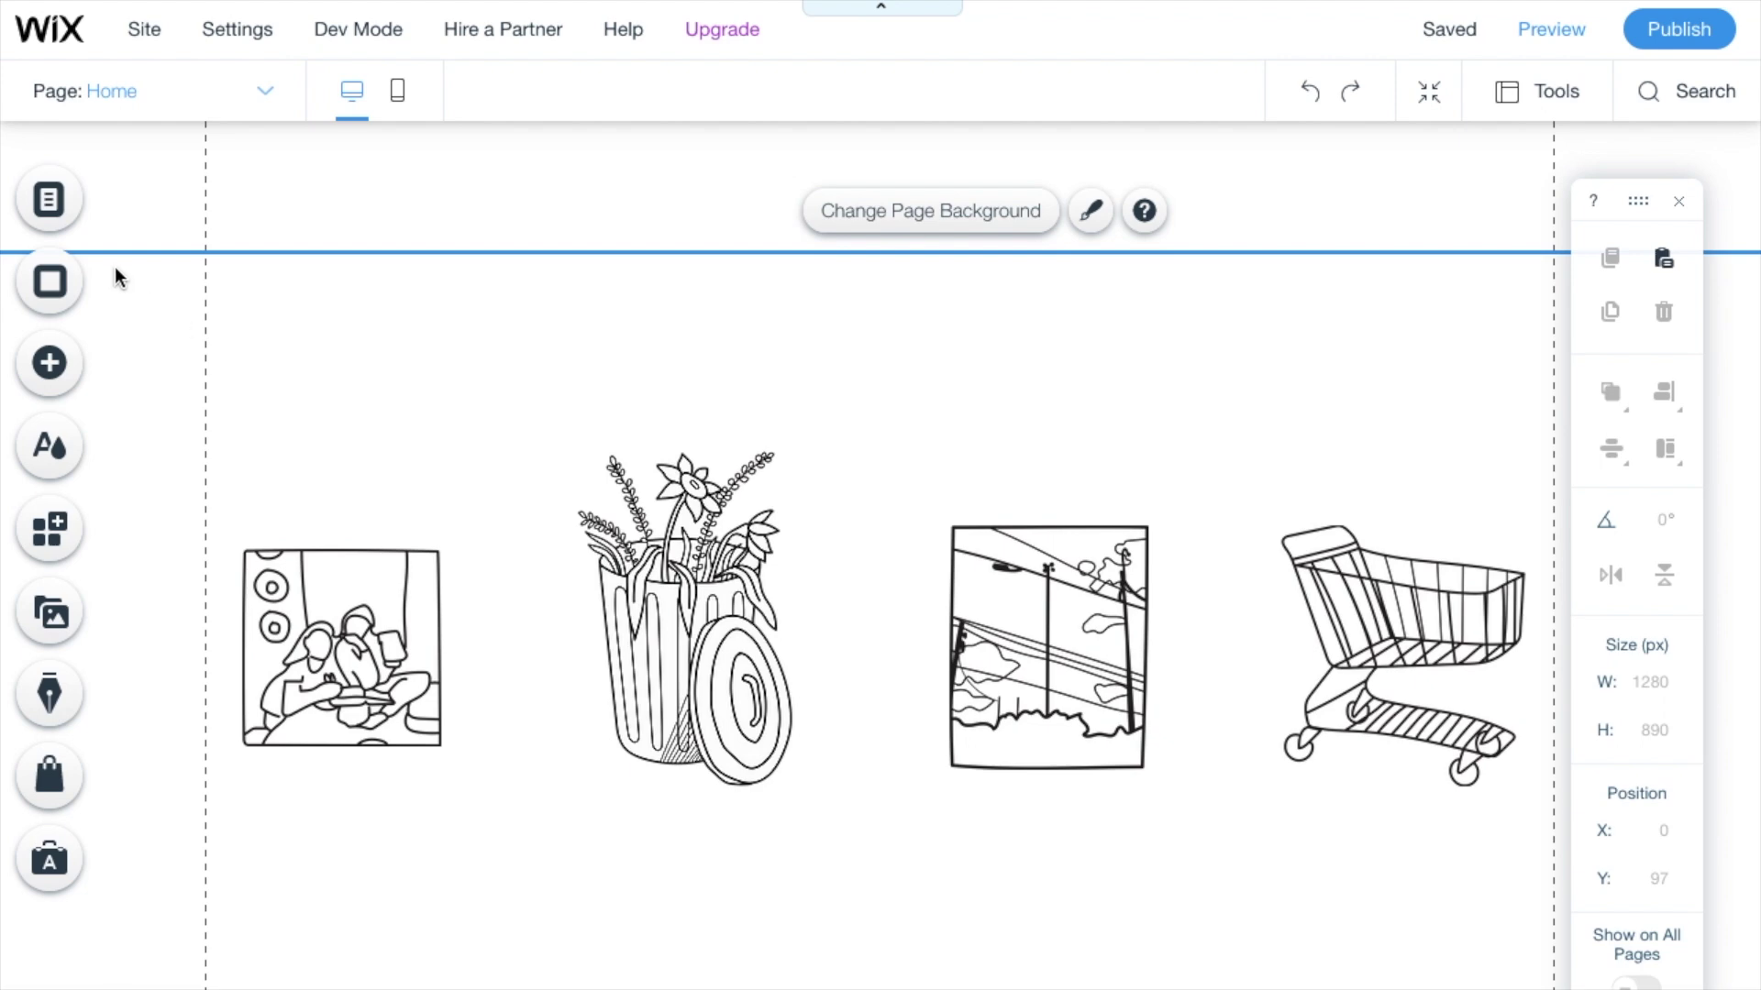
Set the Home page's layout to No Header & Footer
left_click(46, 206)
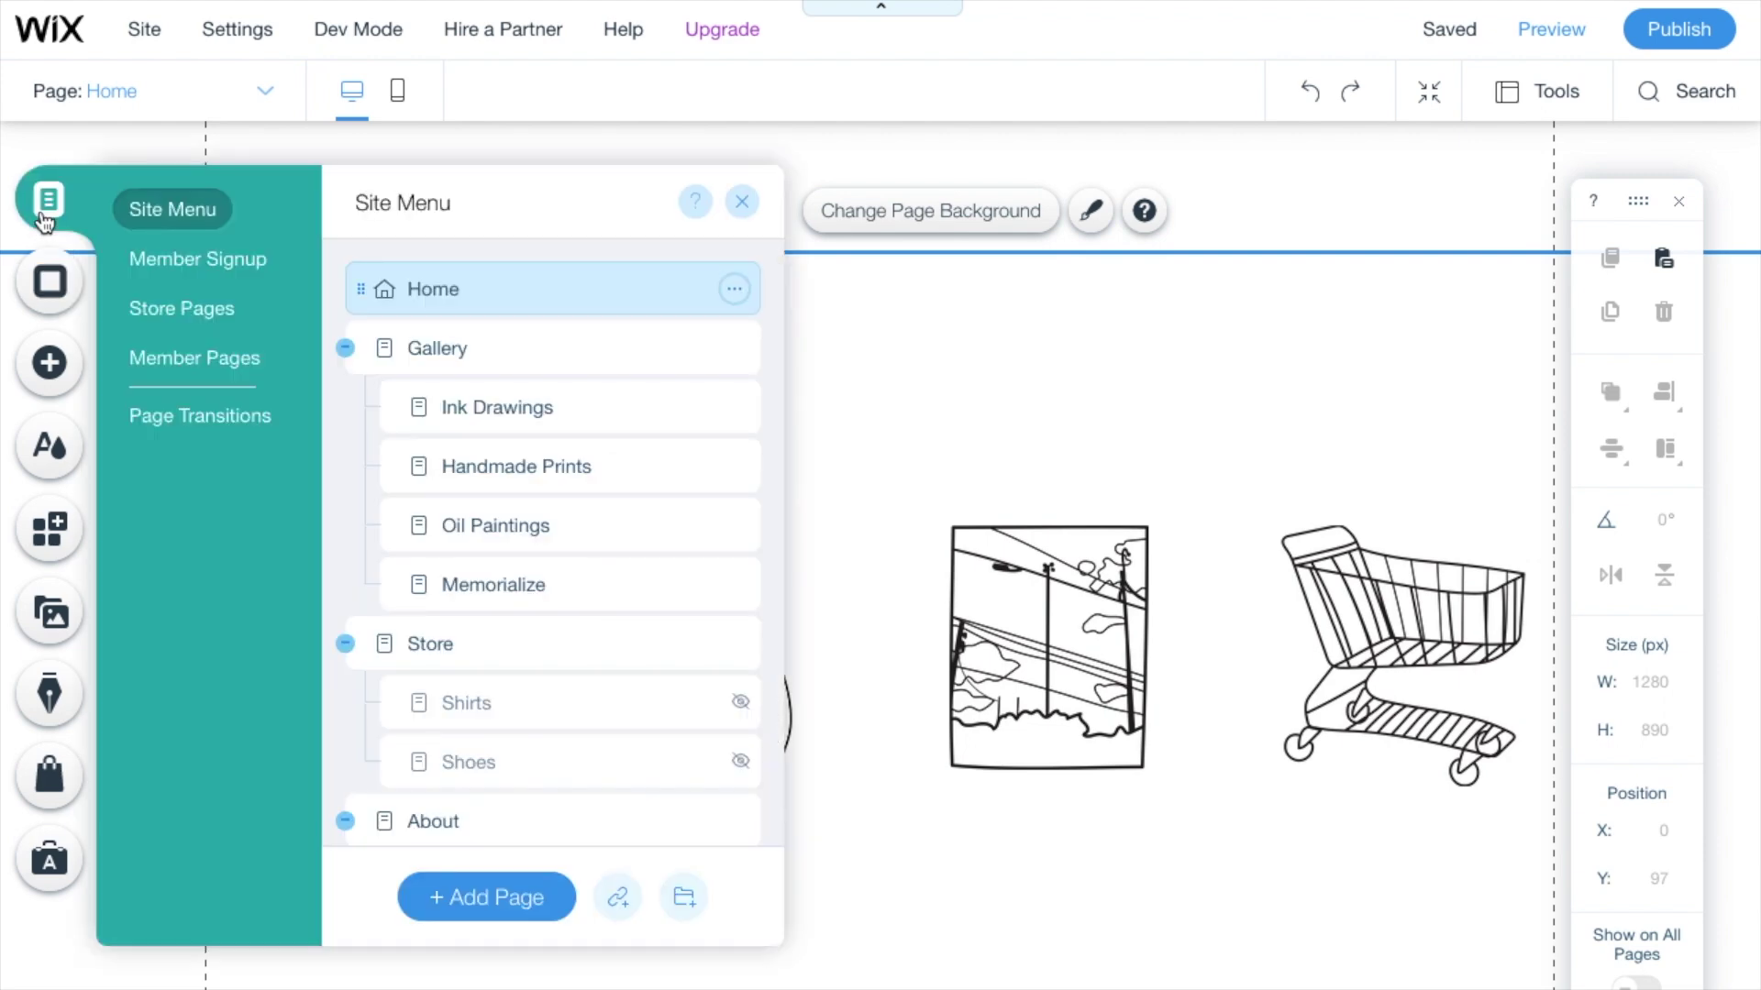
left_click(734, 290)
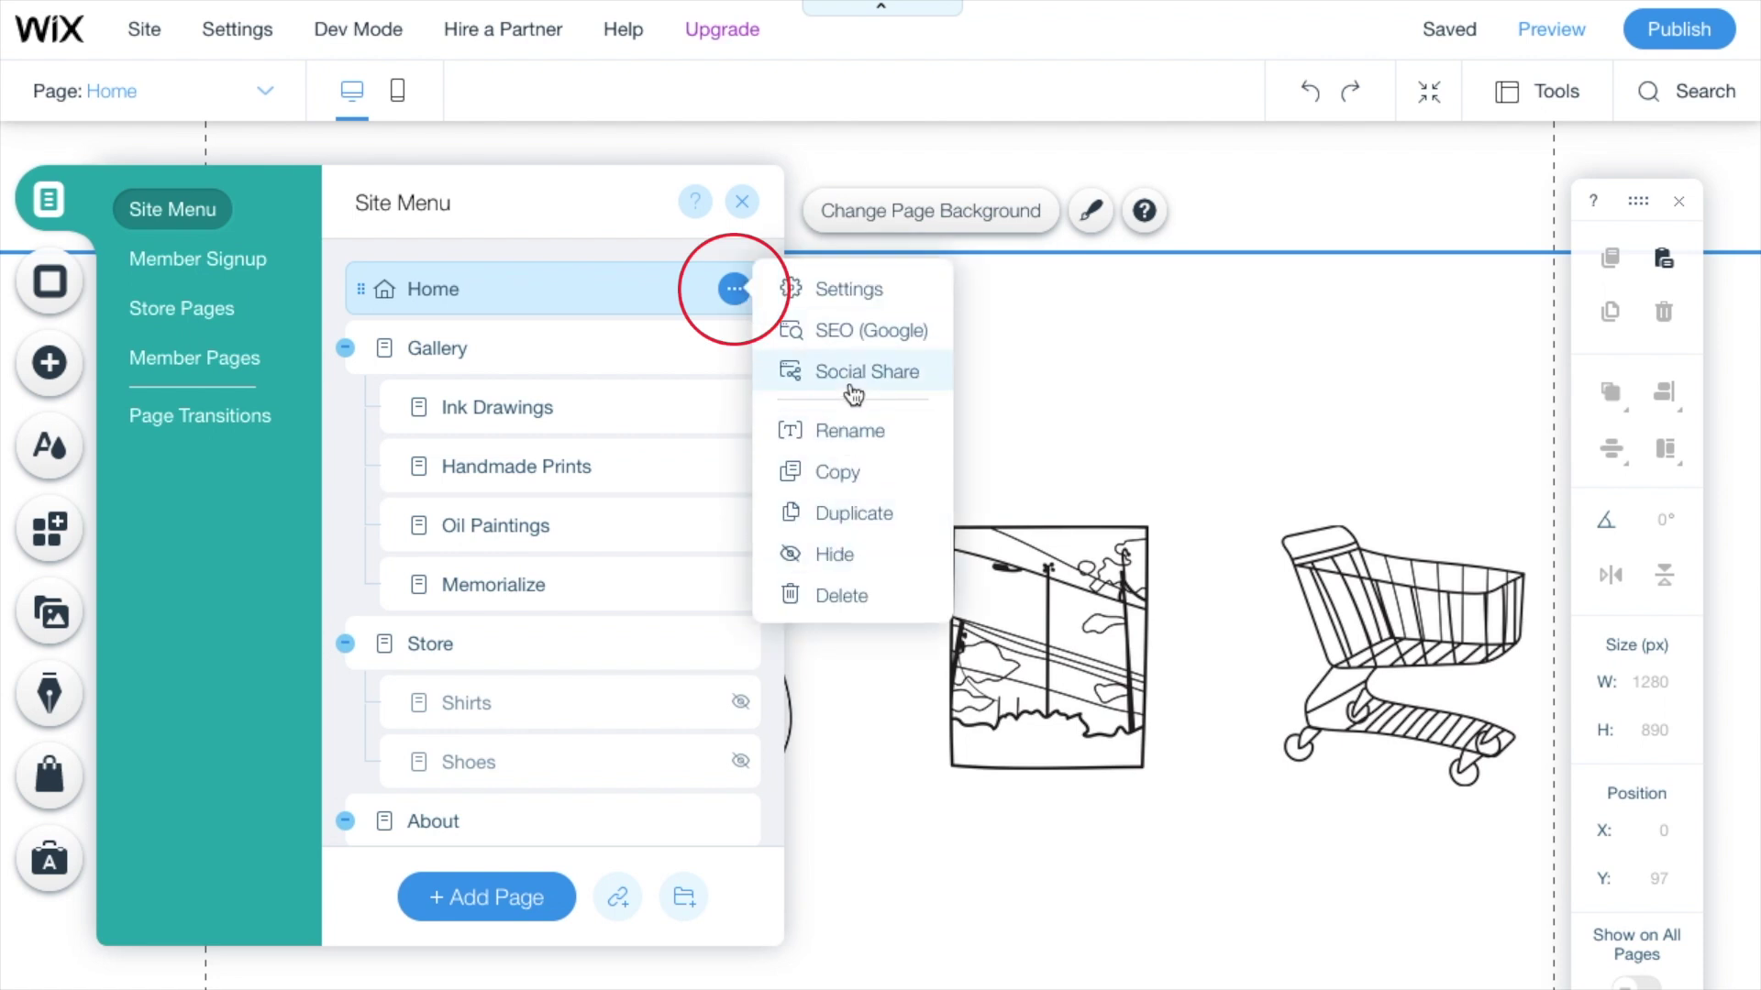
left_click(851, 292)
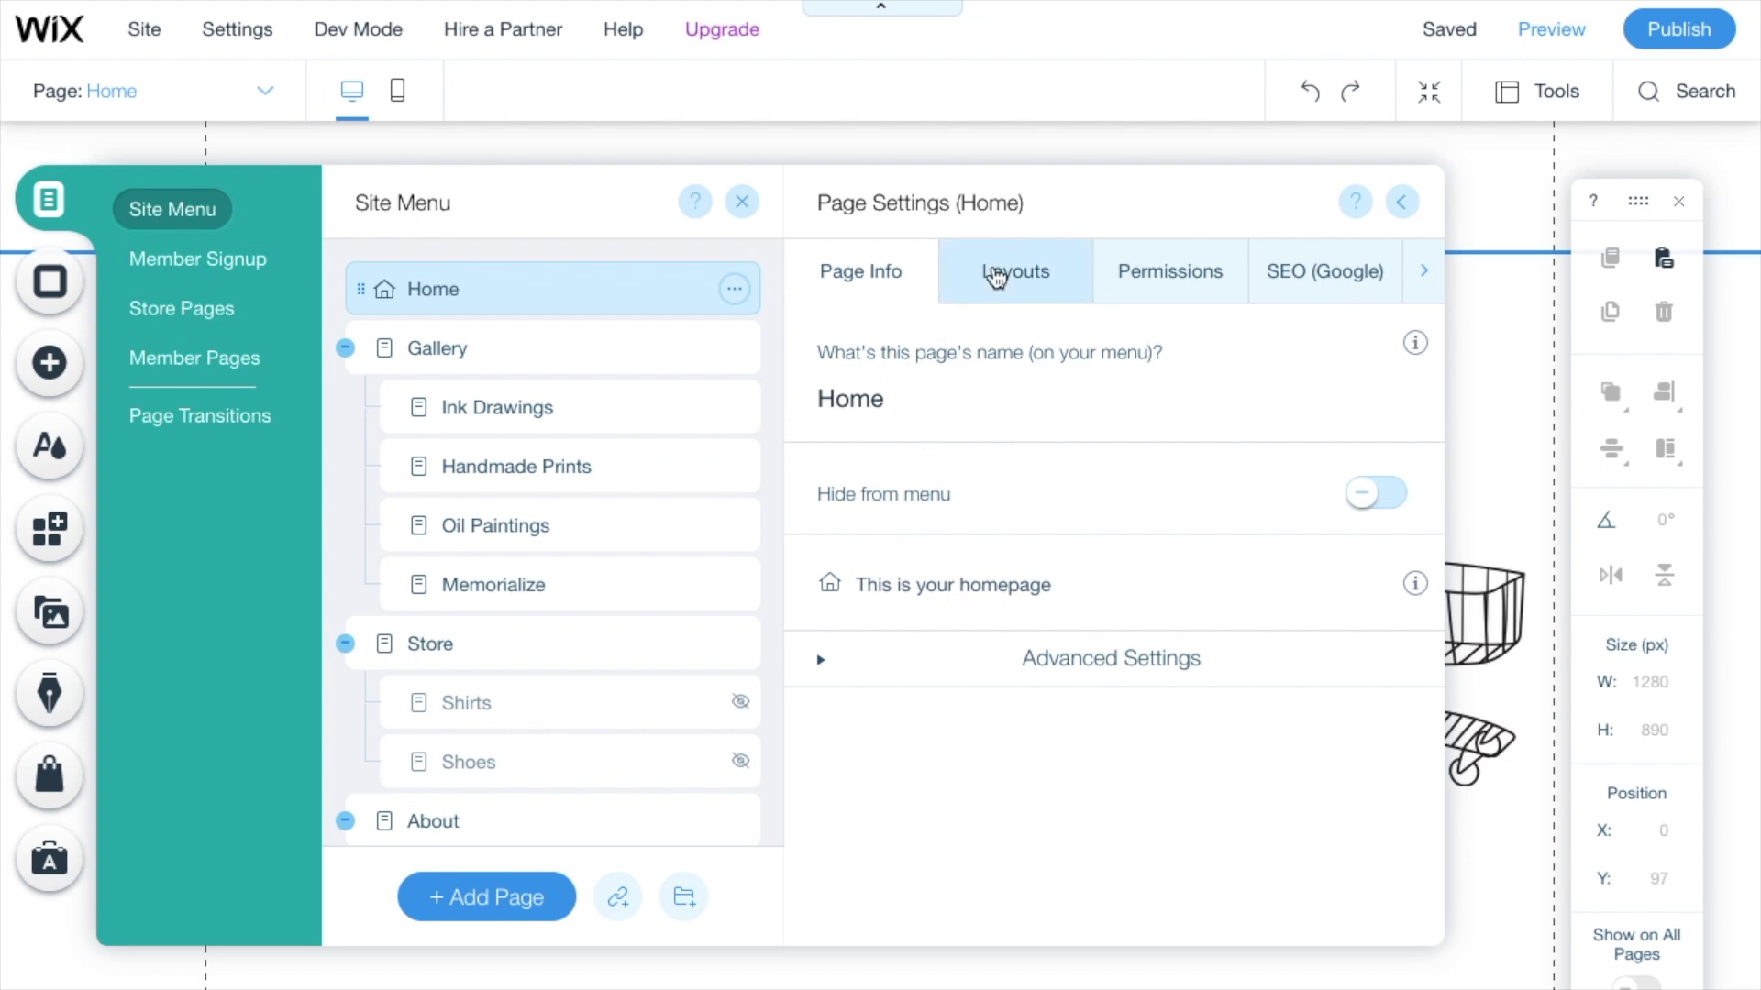
left_click(992, 268)
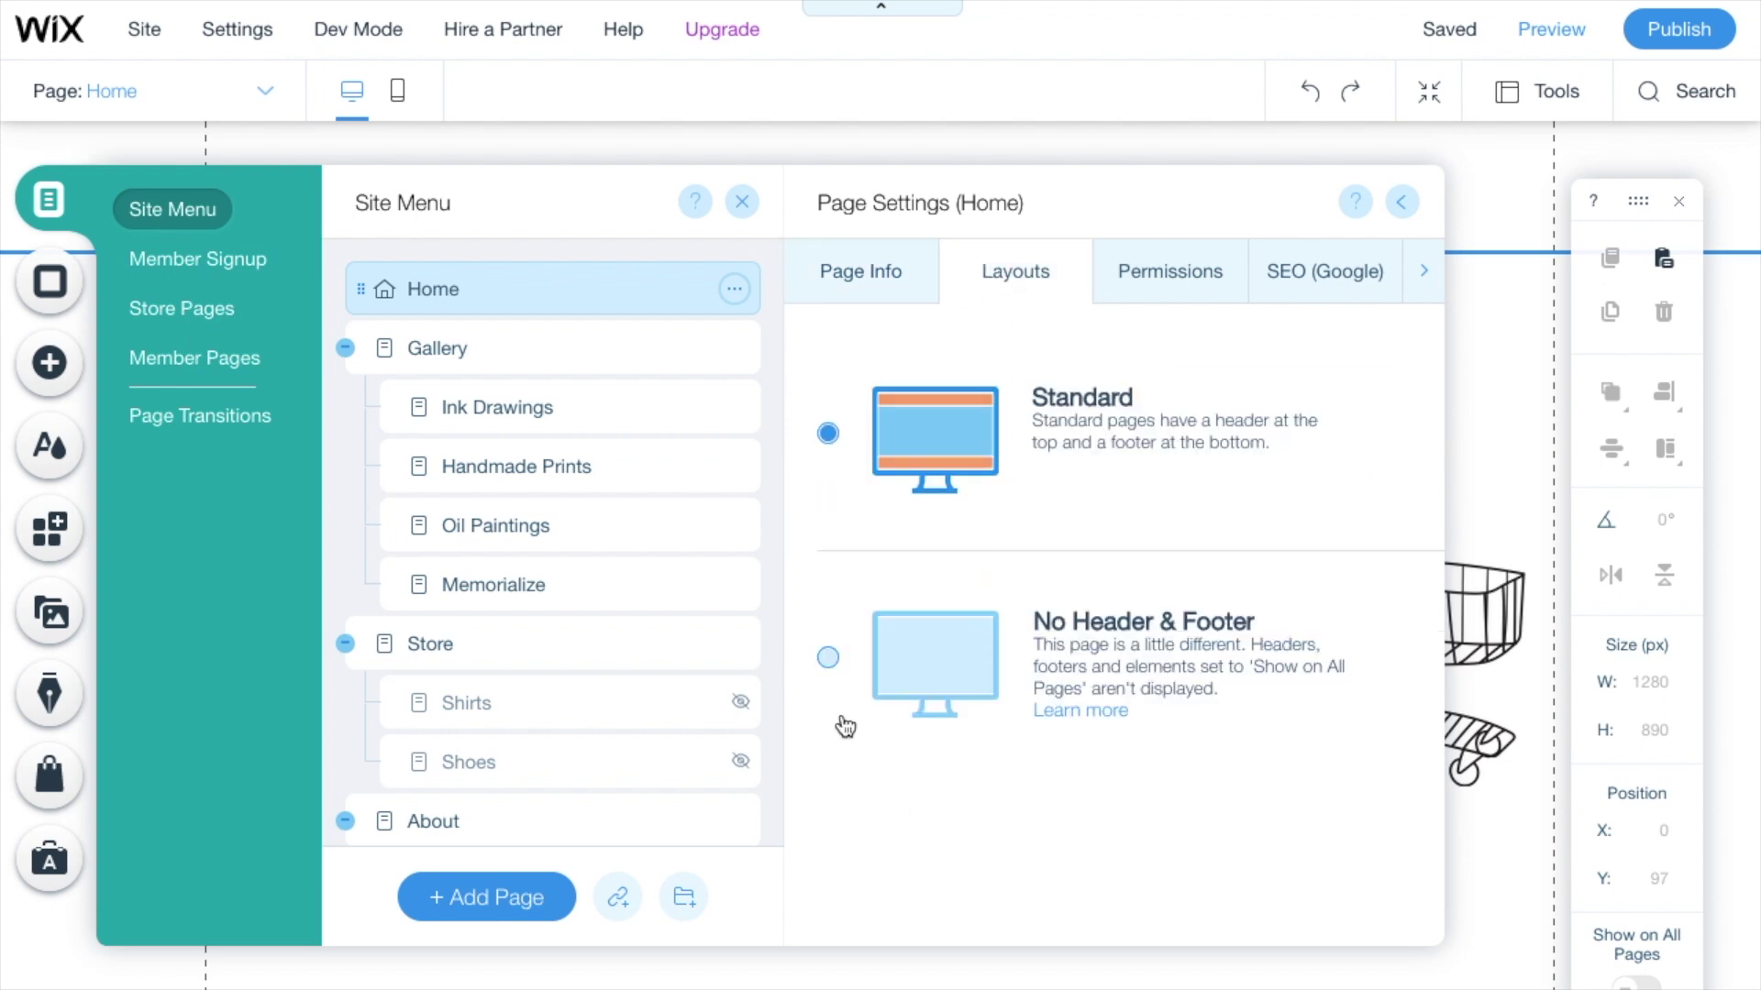
left_click(828, 658)
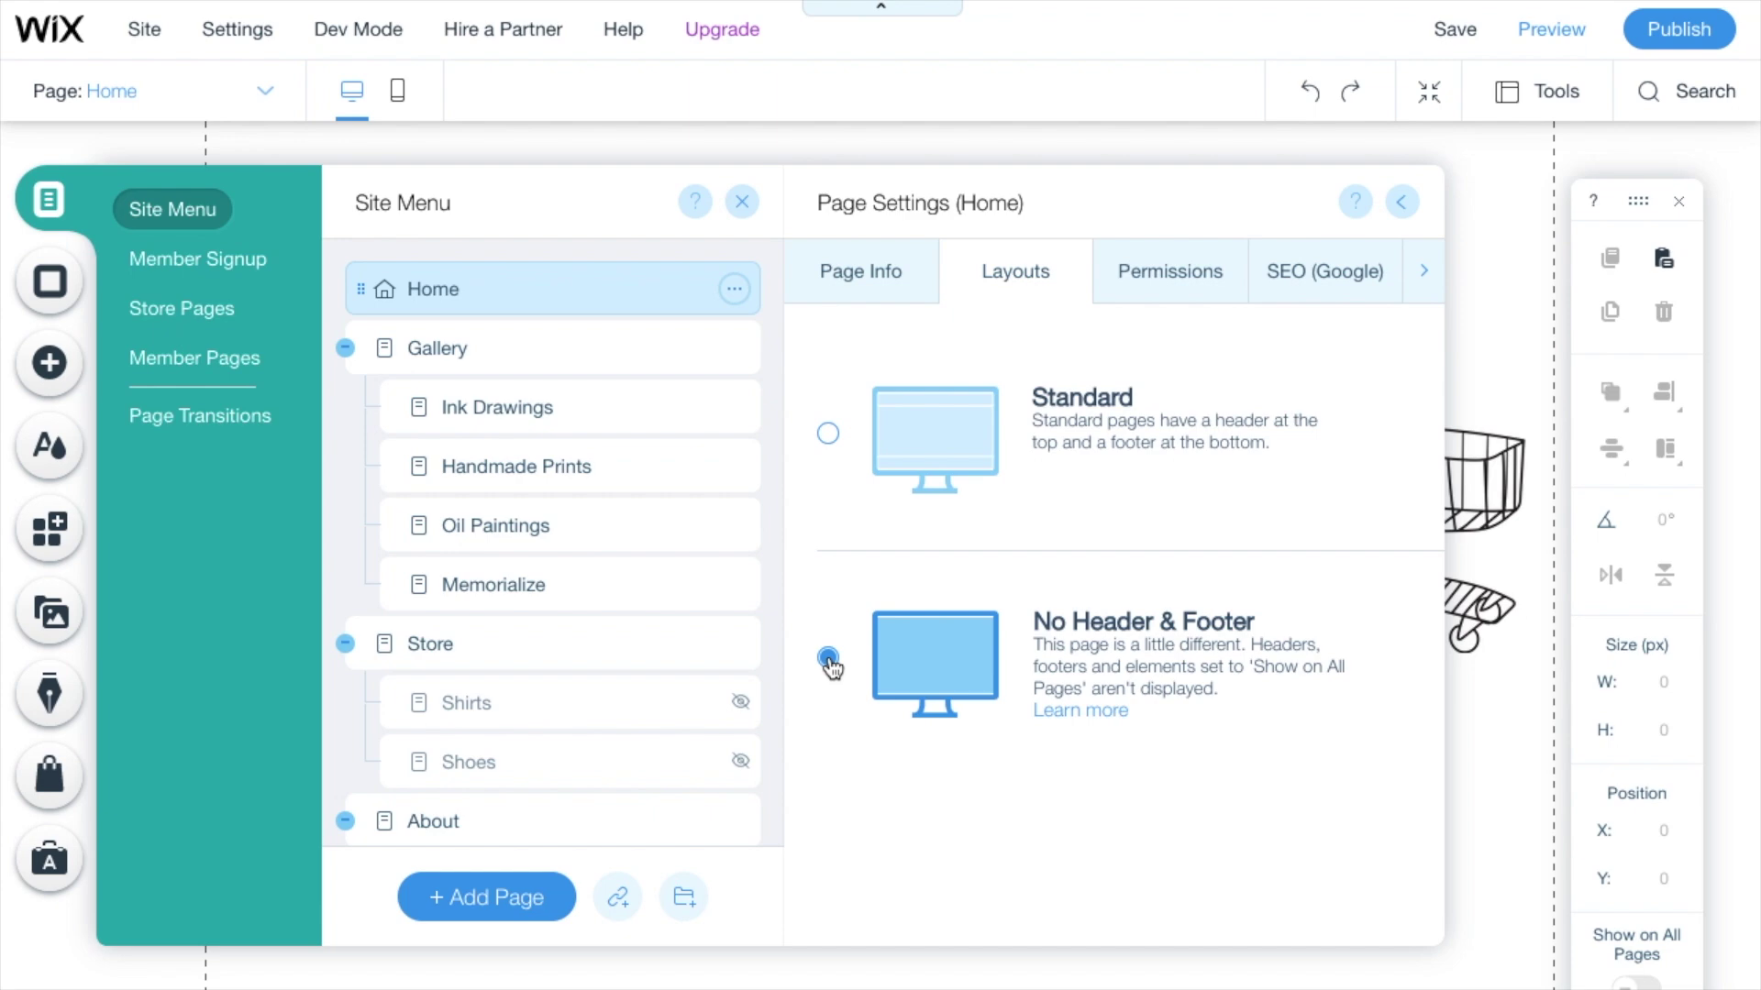
left_click(1406, 202)
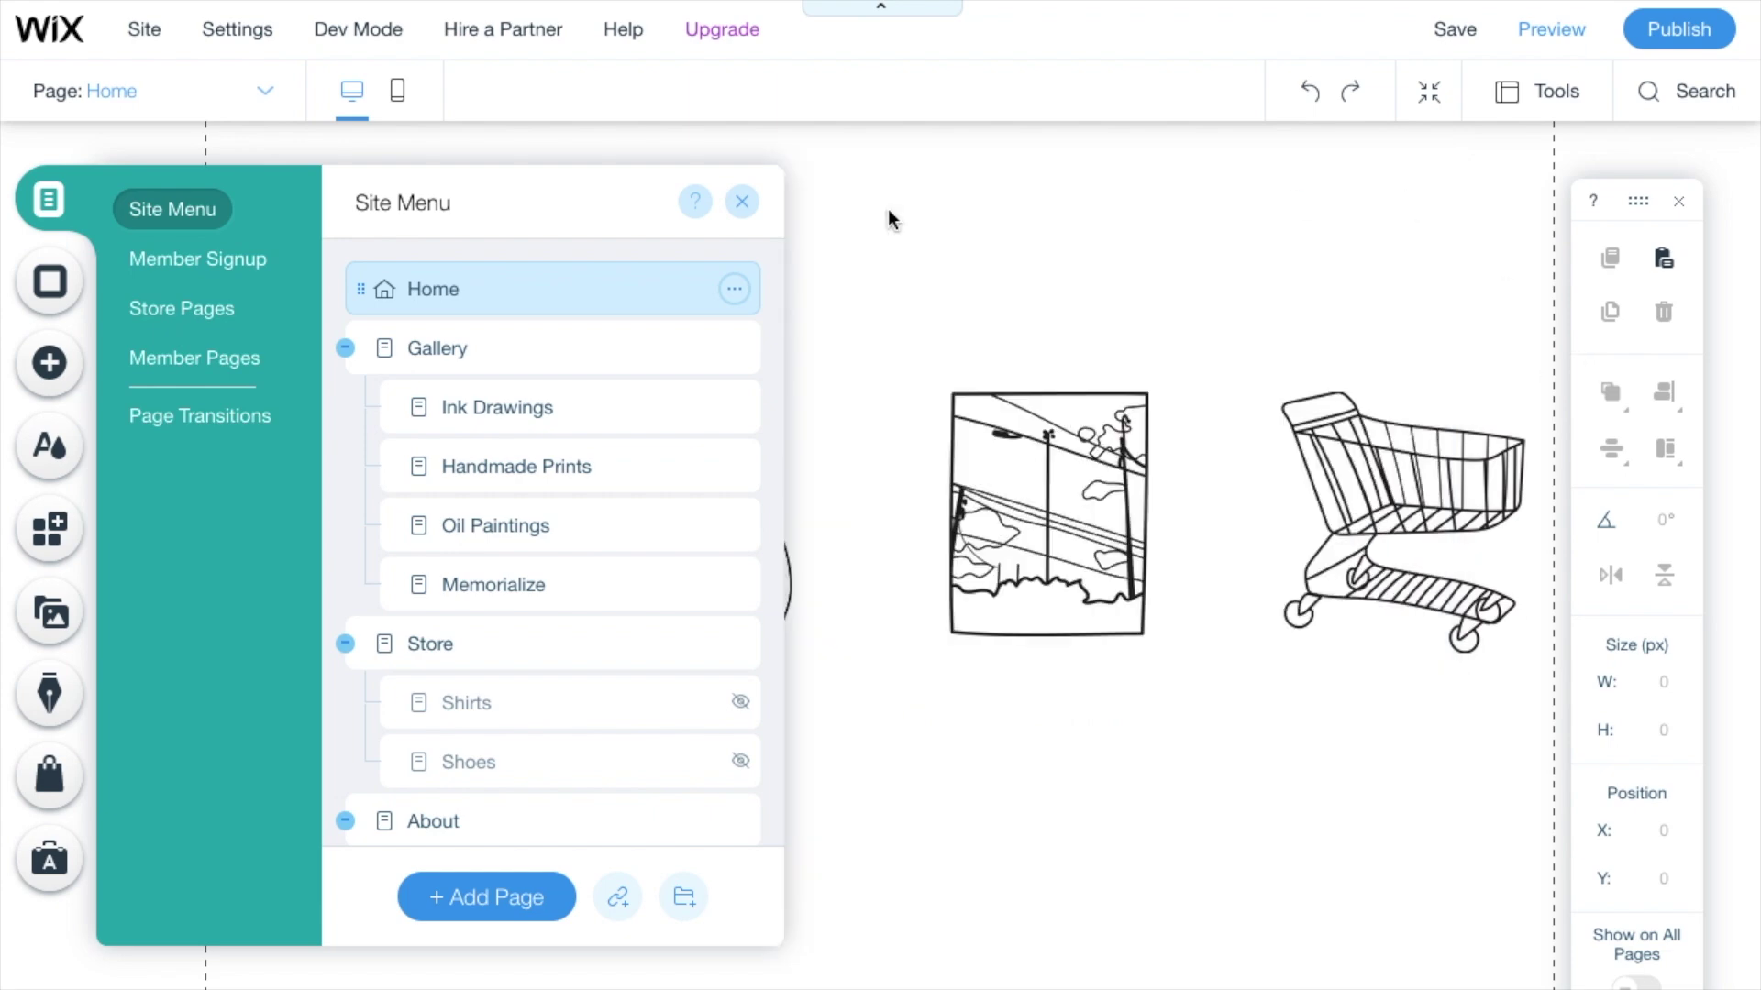
left_click(744, 209)
Look over the Home page in the editor and in Preview mode to check its layout
scroll(739, 490, "down", 5)
scroll(739, 490, "up", 5)
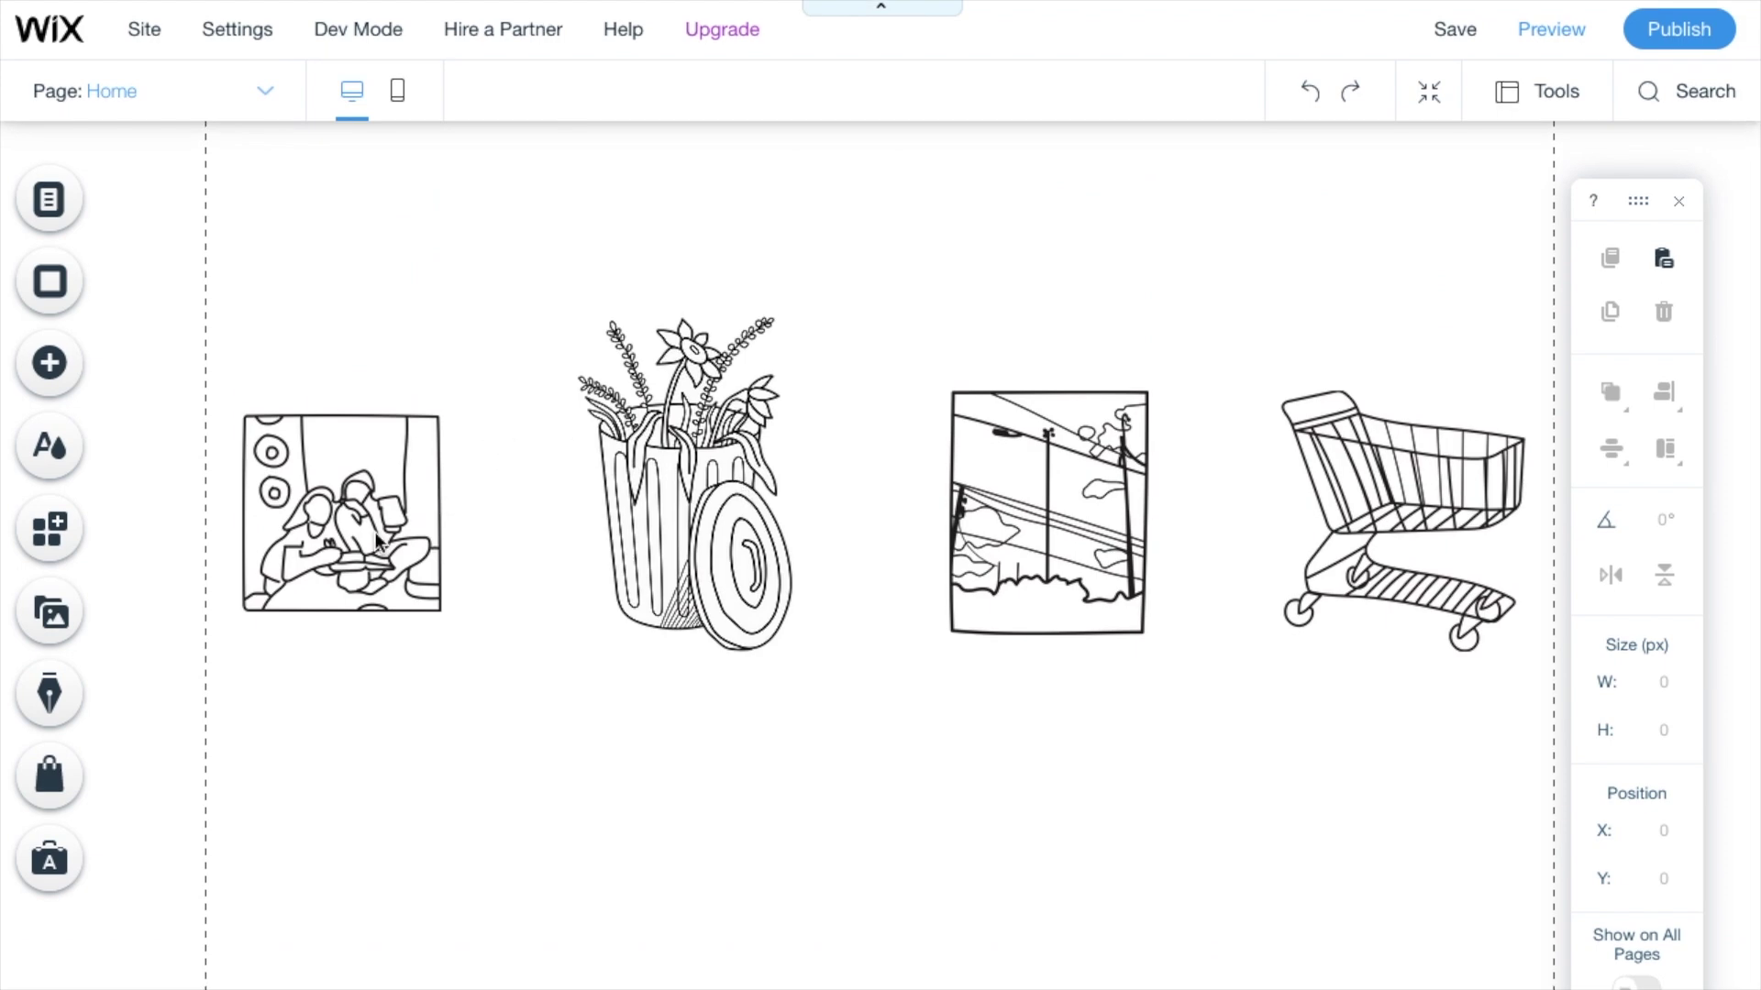
left_click(1550, 37)
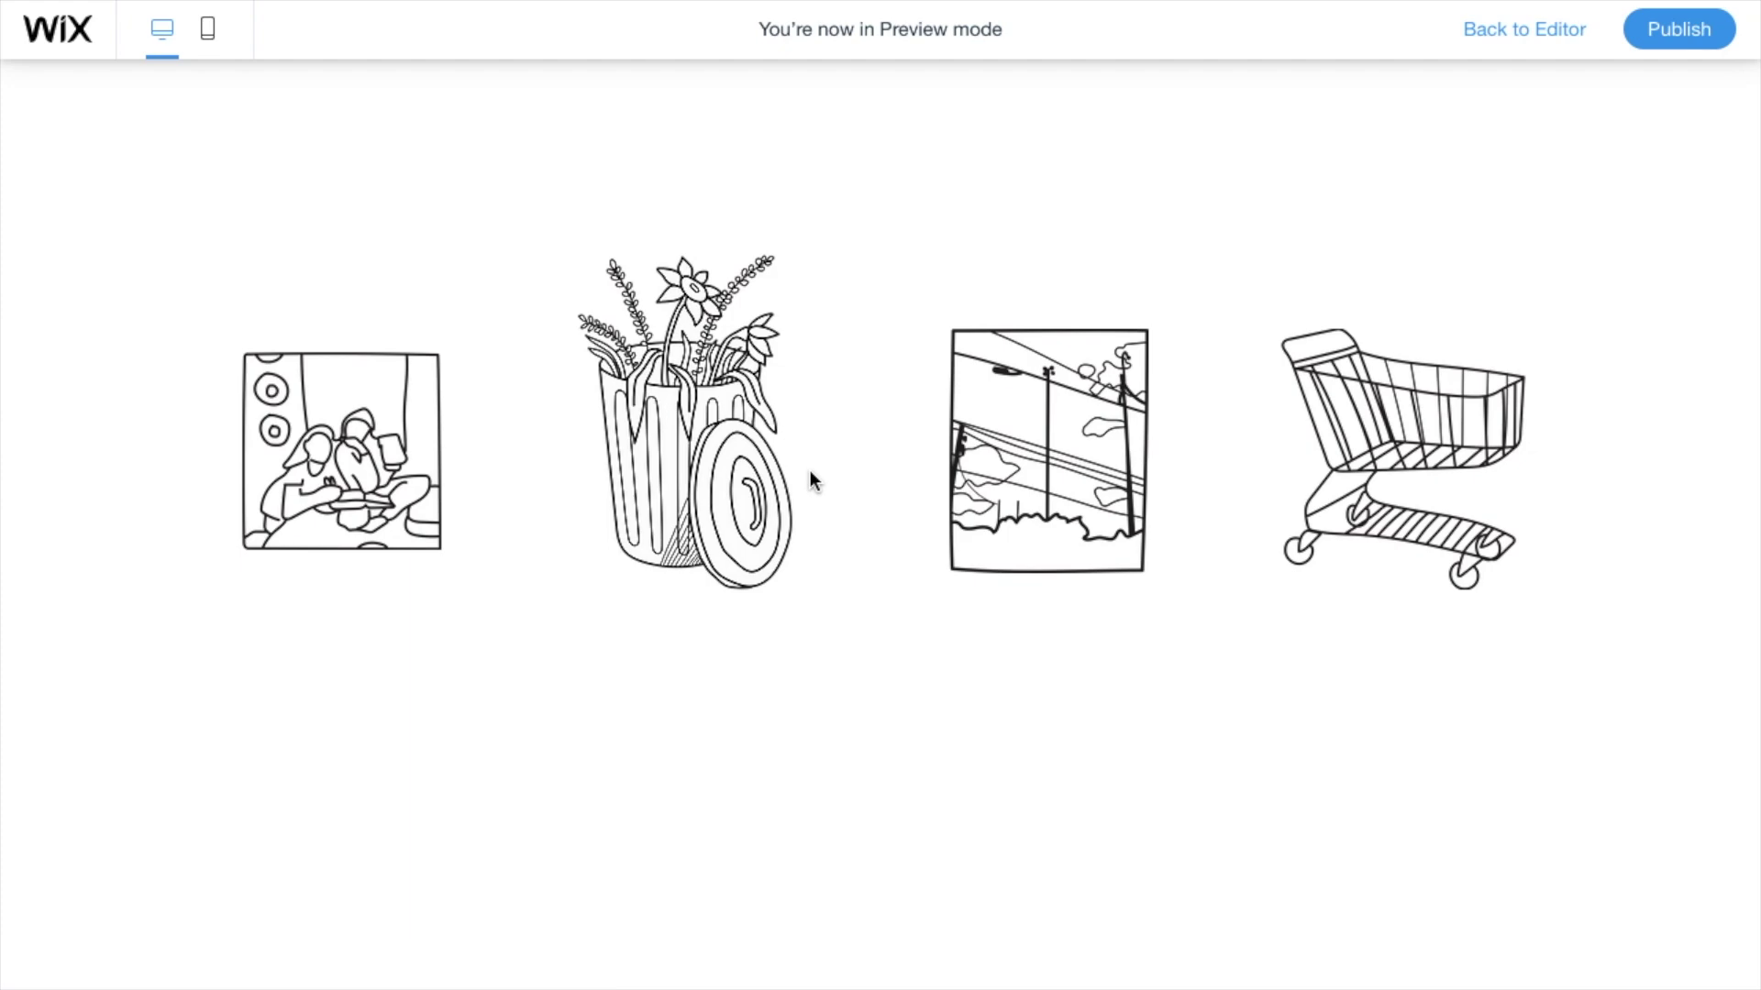
scroll(811, 471, "down", 3)
scroll(811, 478, "up", 3)
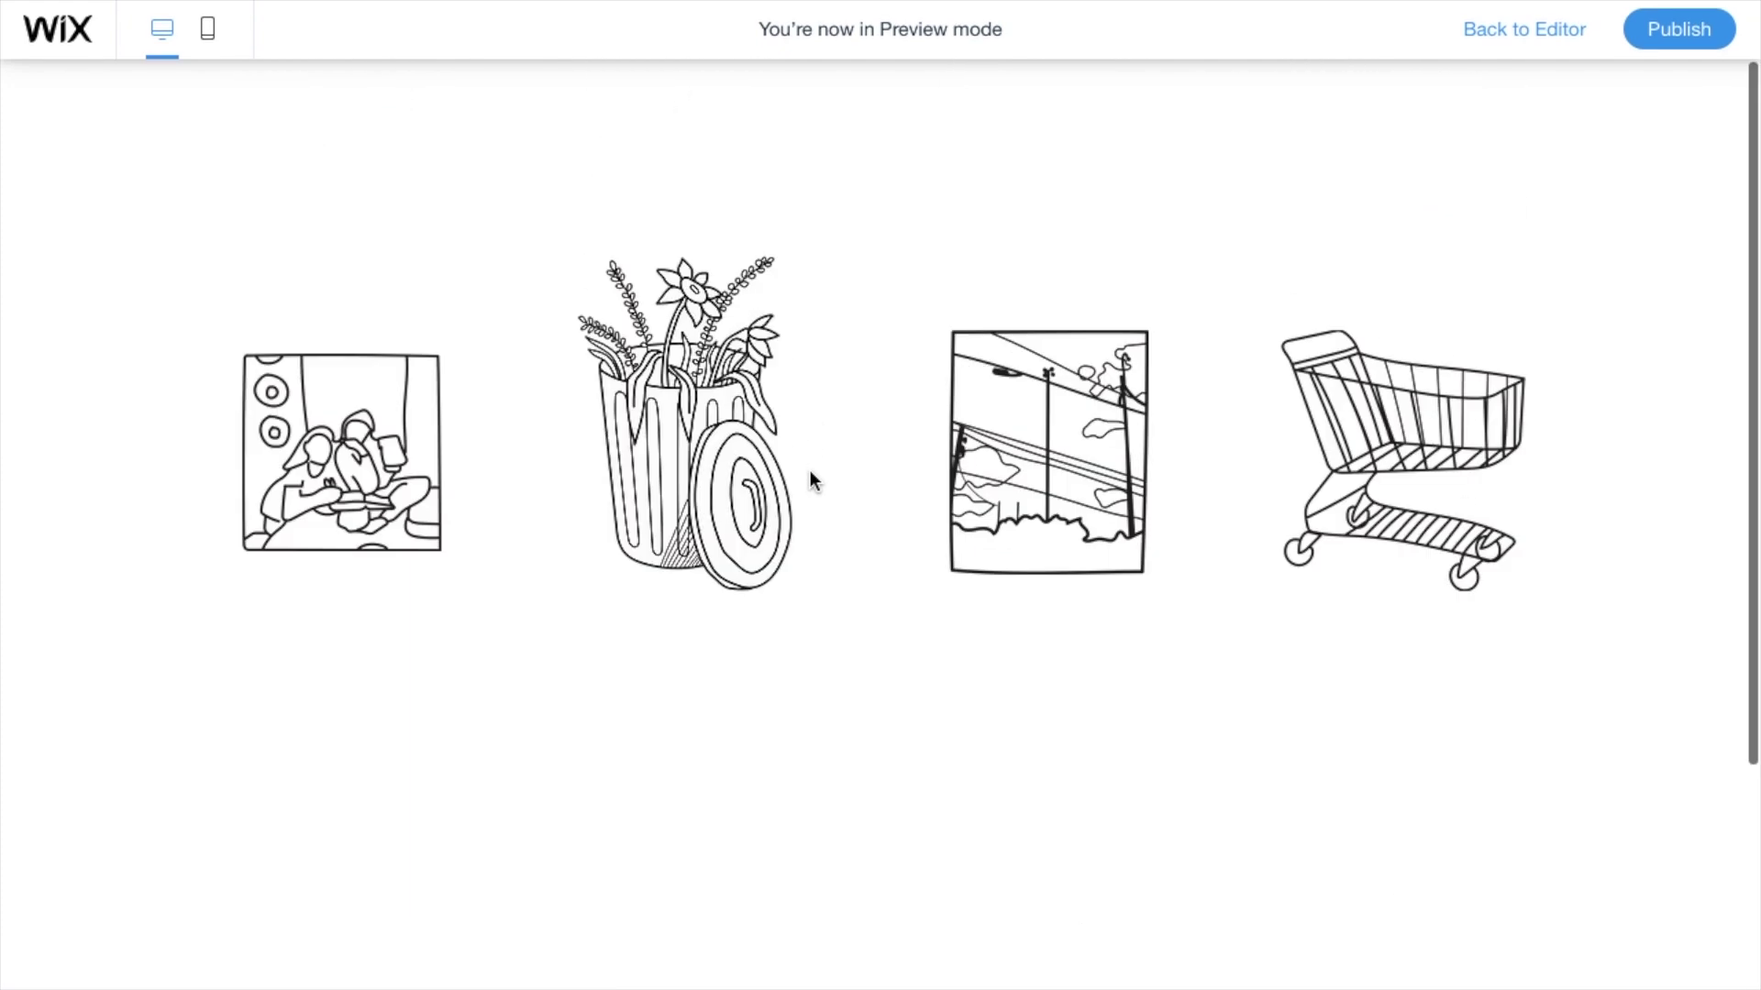
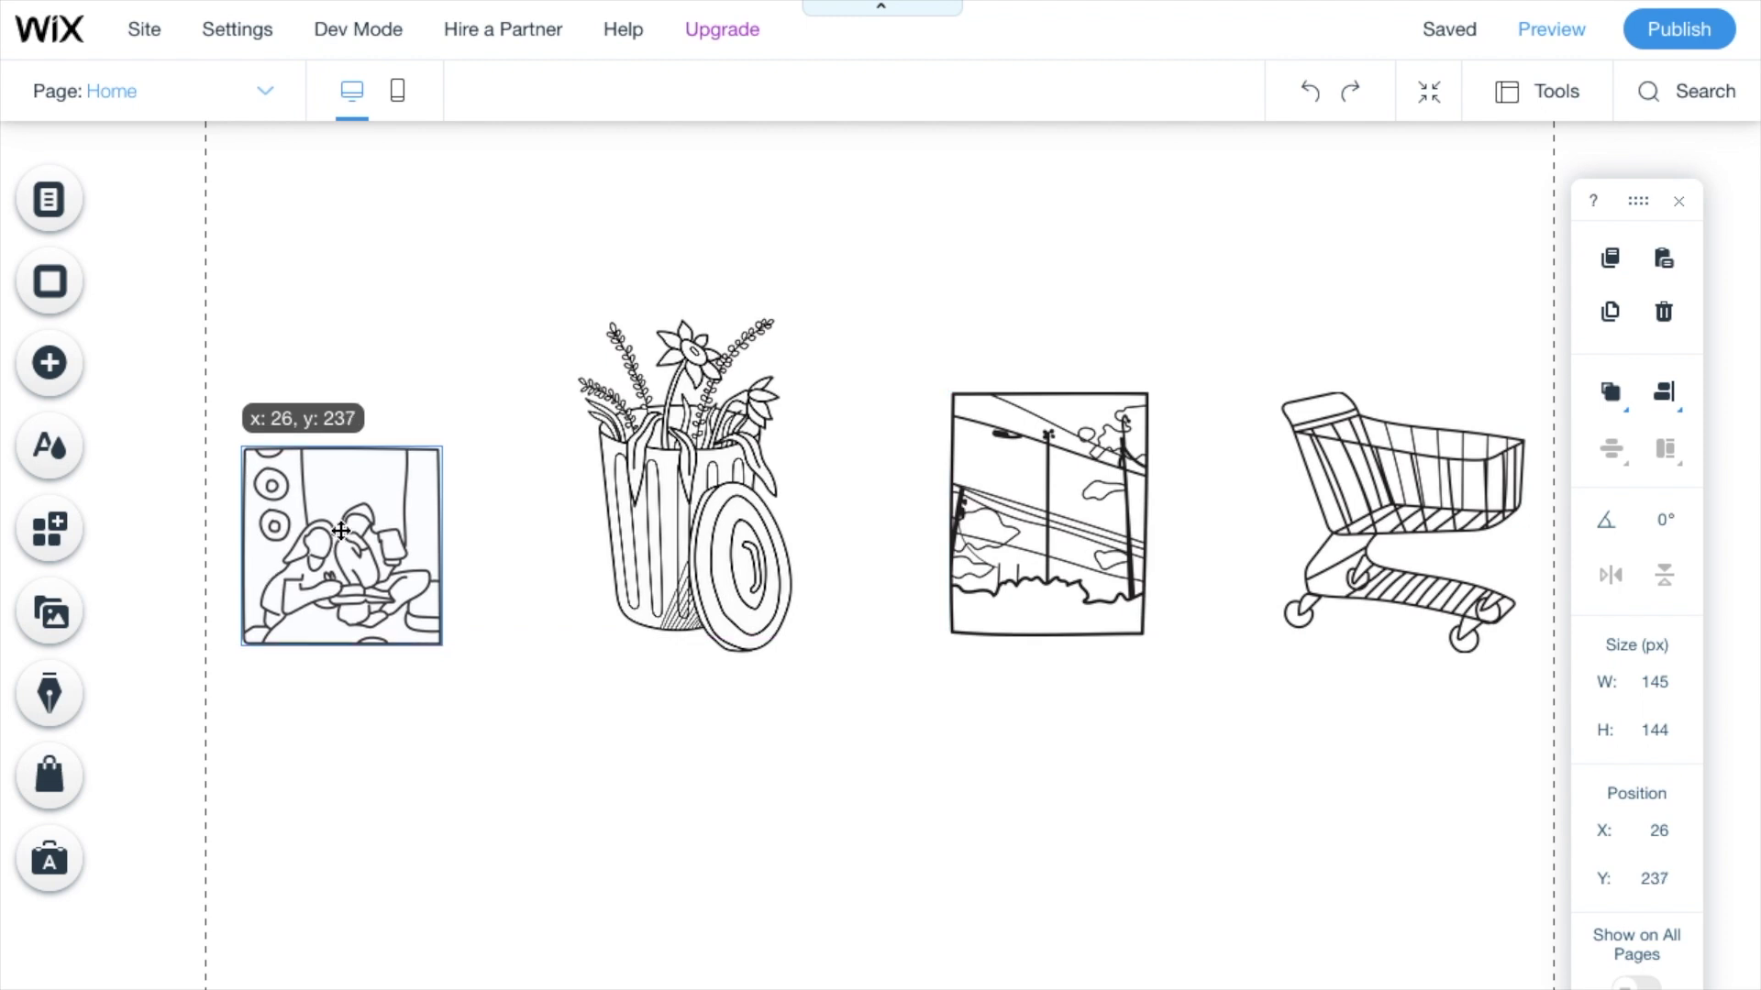
Shift the trash can, sunset and shopping cart images down on the Home page to line up with the panels image
left_click(688, 465)
mouse_move(688, 465)
left_mouse_down()
mouse_move(688, 513)
mouse_move(689, 498)
left_mouse_up()
left_click_drag(1048, 501, 1049, 524)
left_click_drag(1415, 476, 1412, 488)
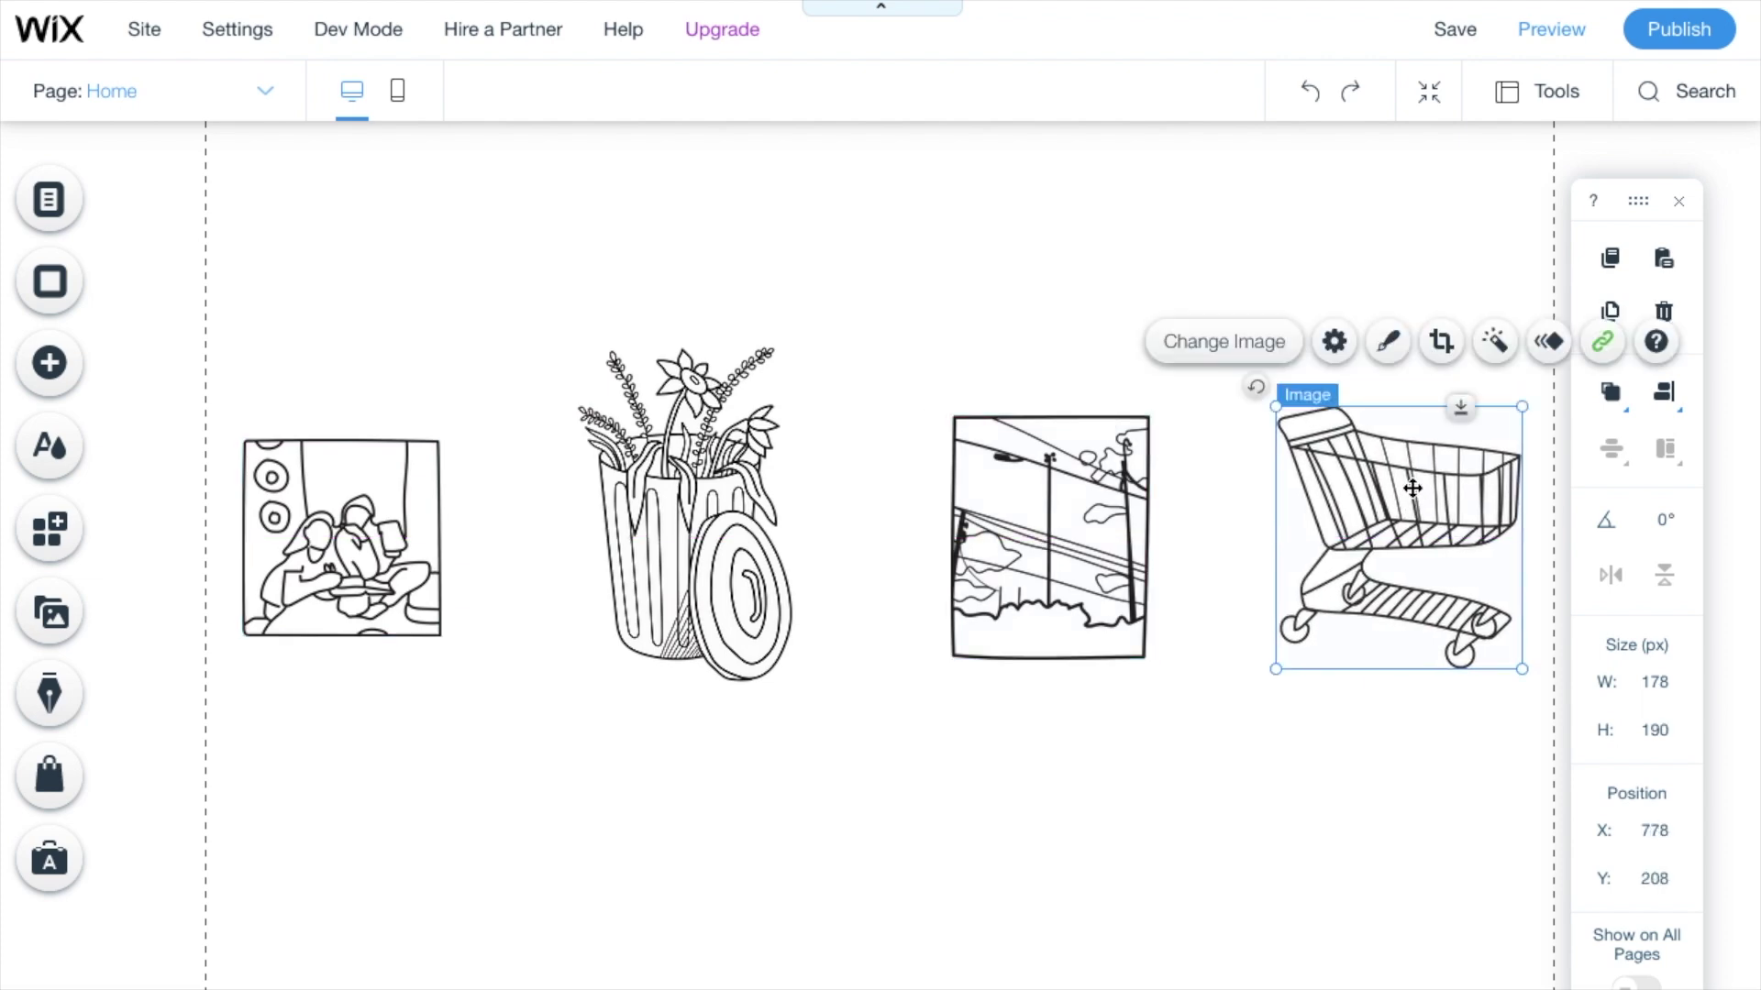
left_click(999, 836)
left_click_drag(1400, 497, 1398, 513)
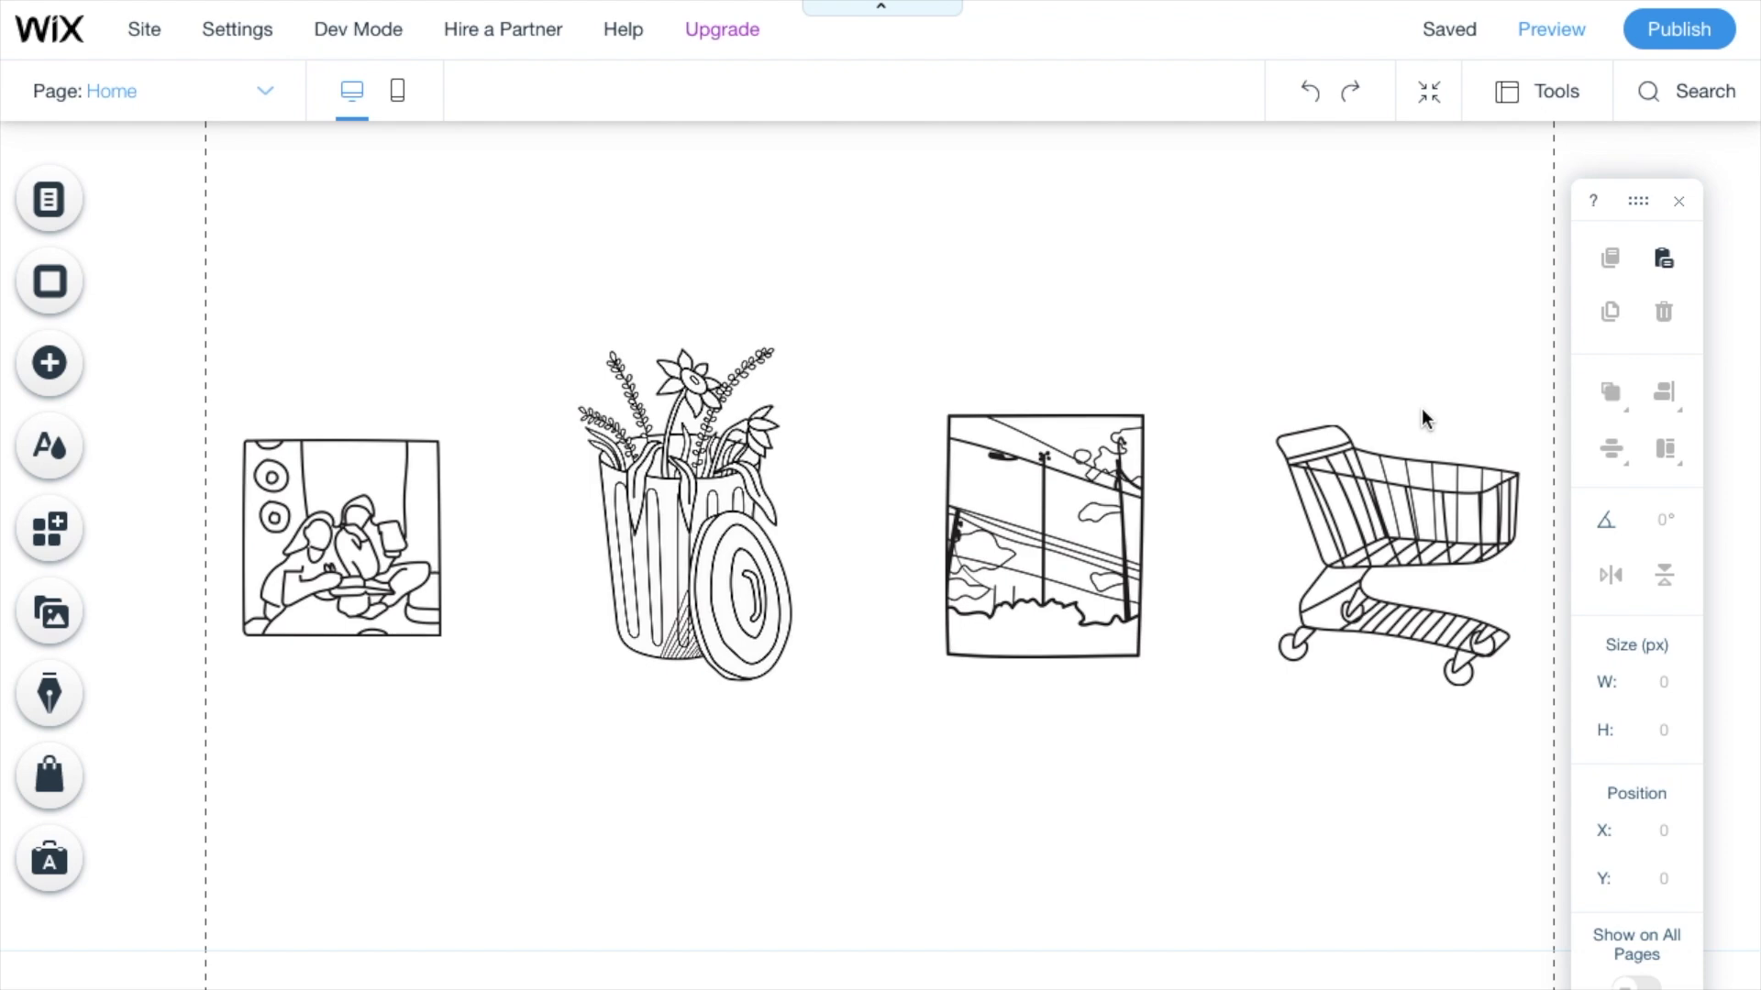
Switch from the Home page to the Gallery page for editing
left_click(55, 203)
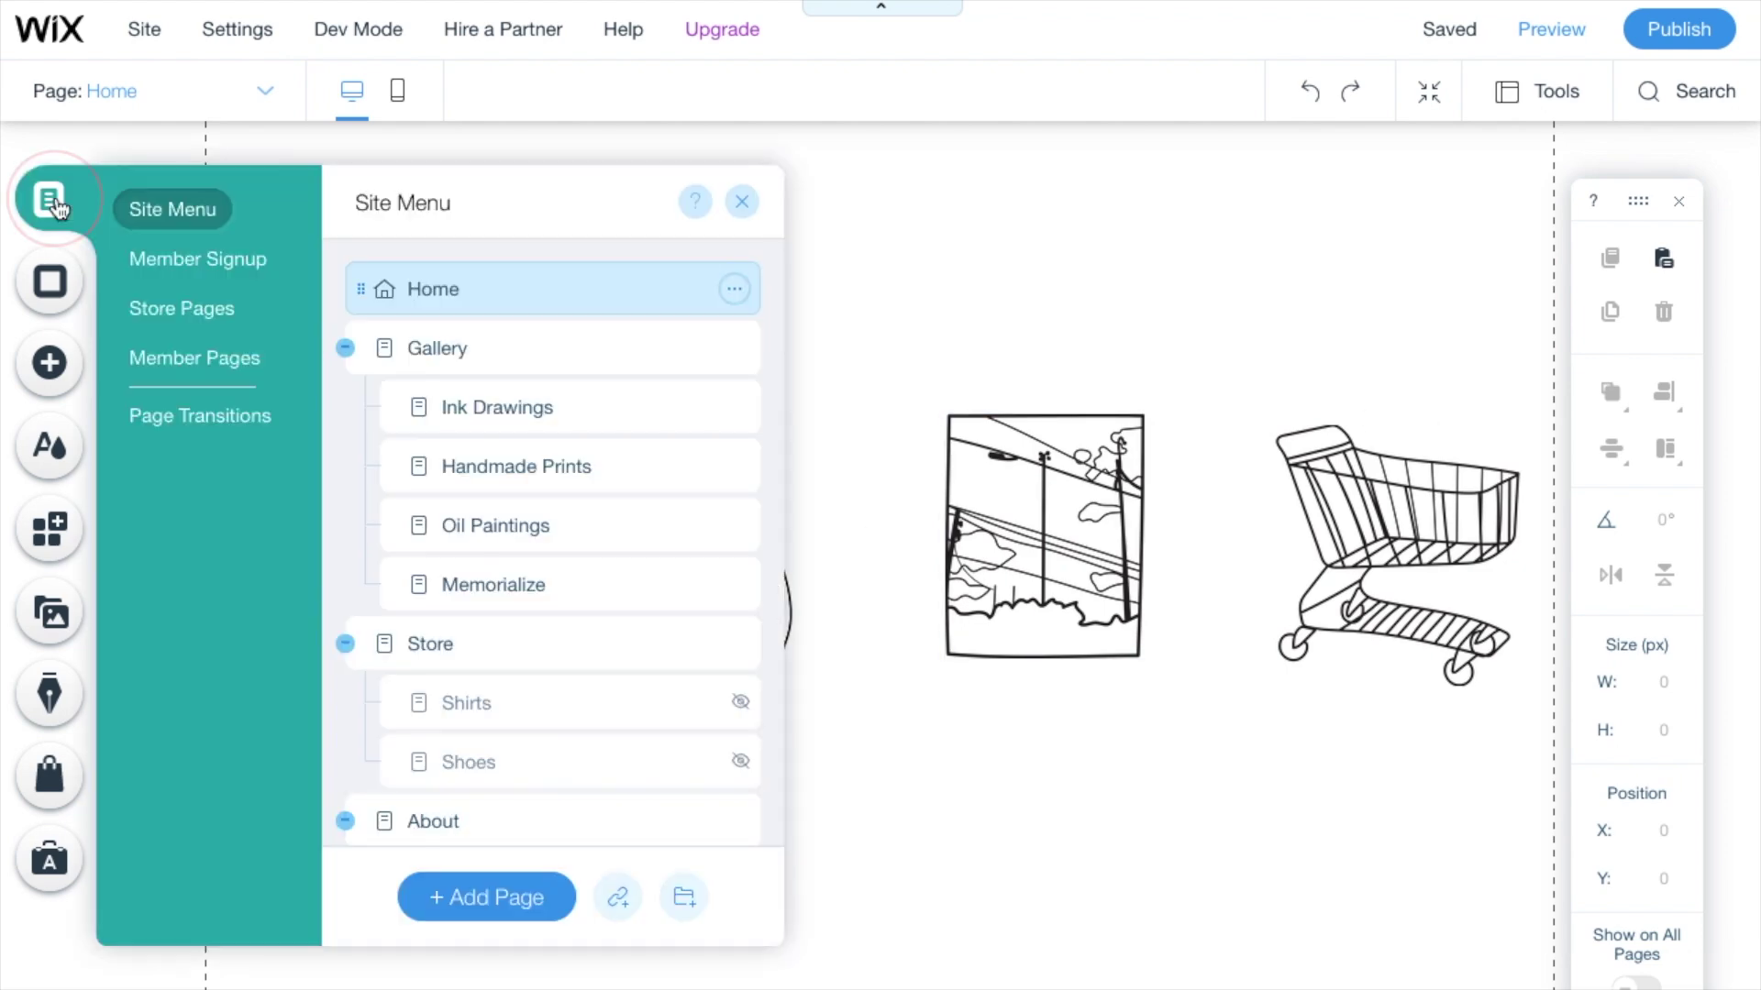
left_click(524, 357)
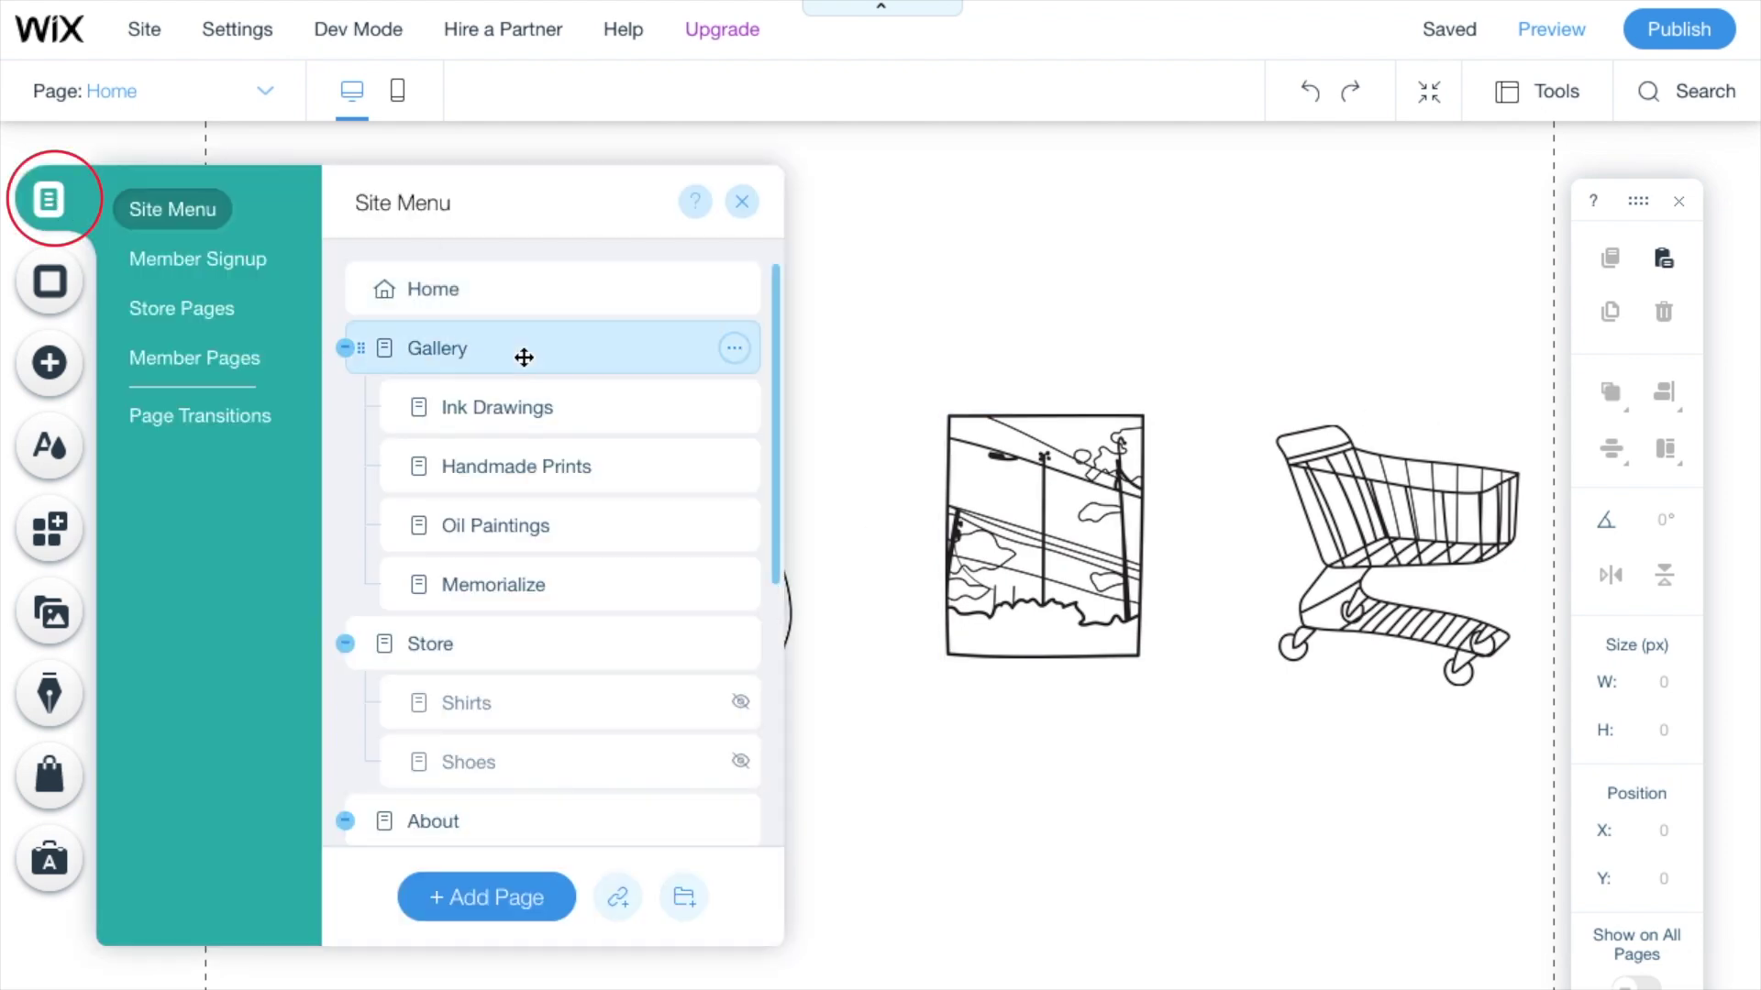
left_click(744, 203)
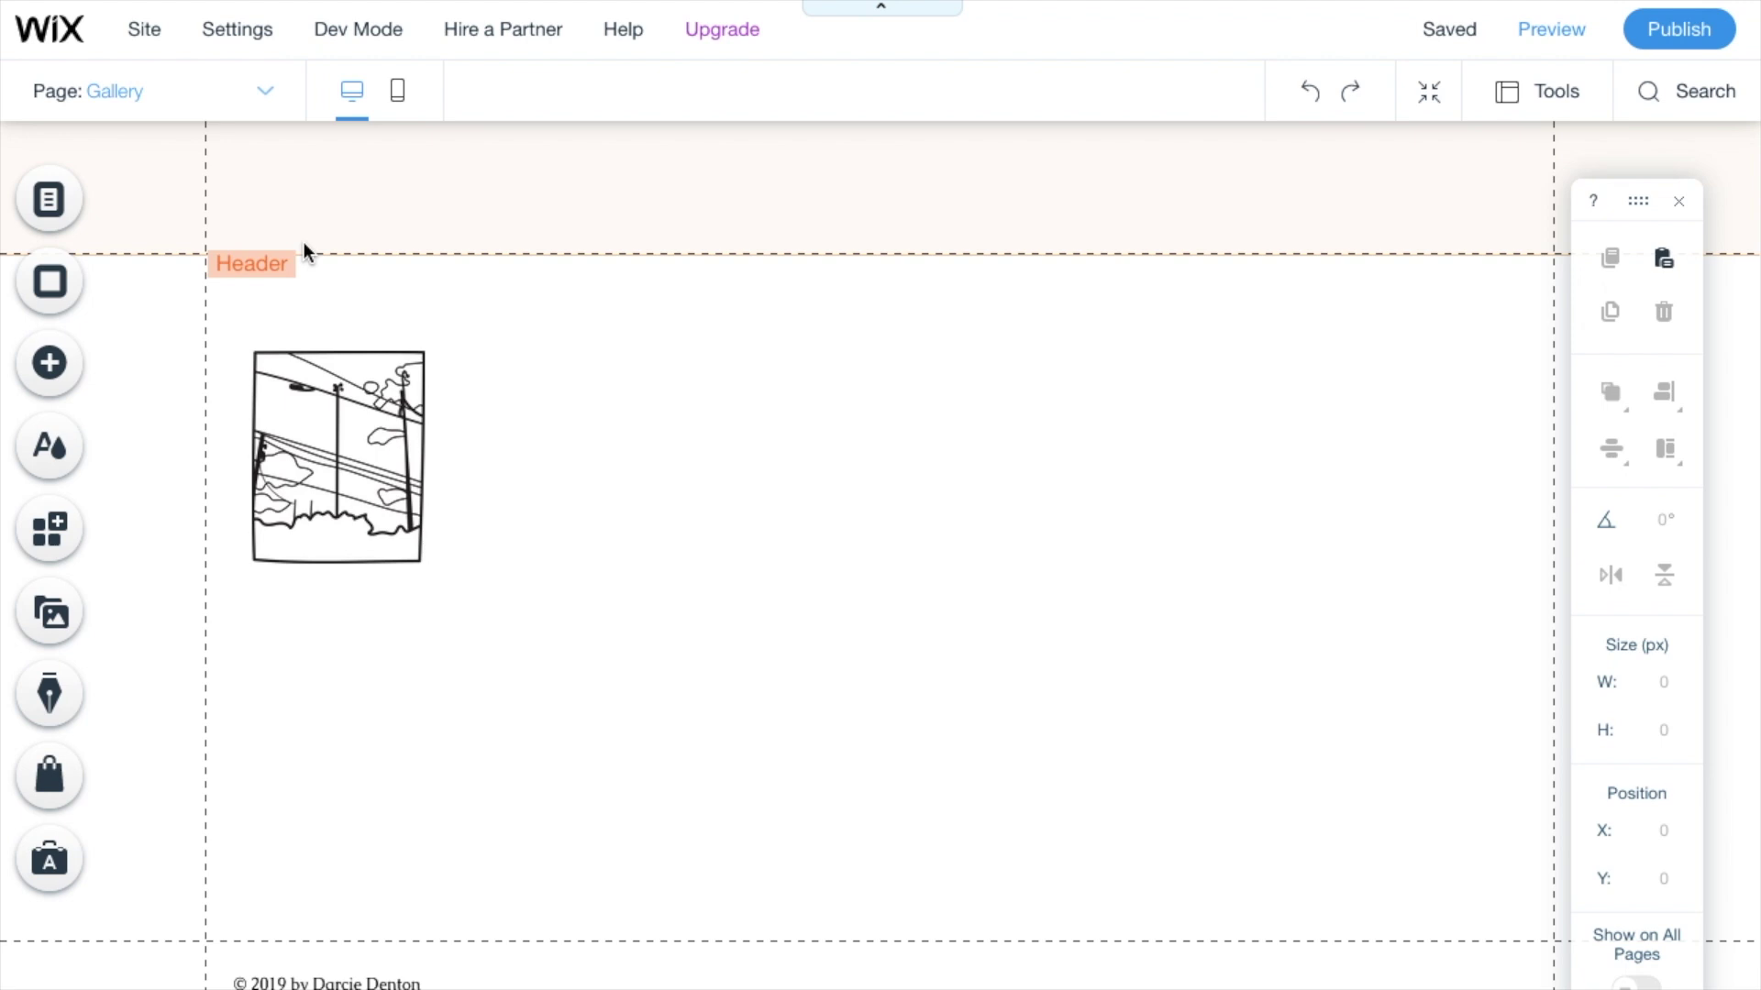
Upload the handwritten signature header PNG from the computer and add it to the Gallery page
mouse_move(377, 988)
left_click(50, 367)
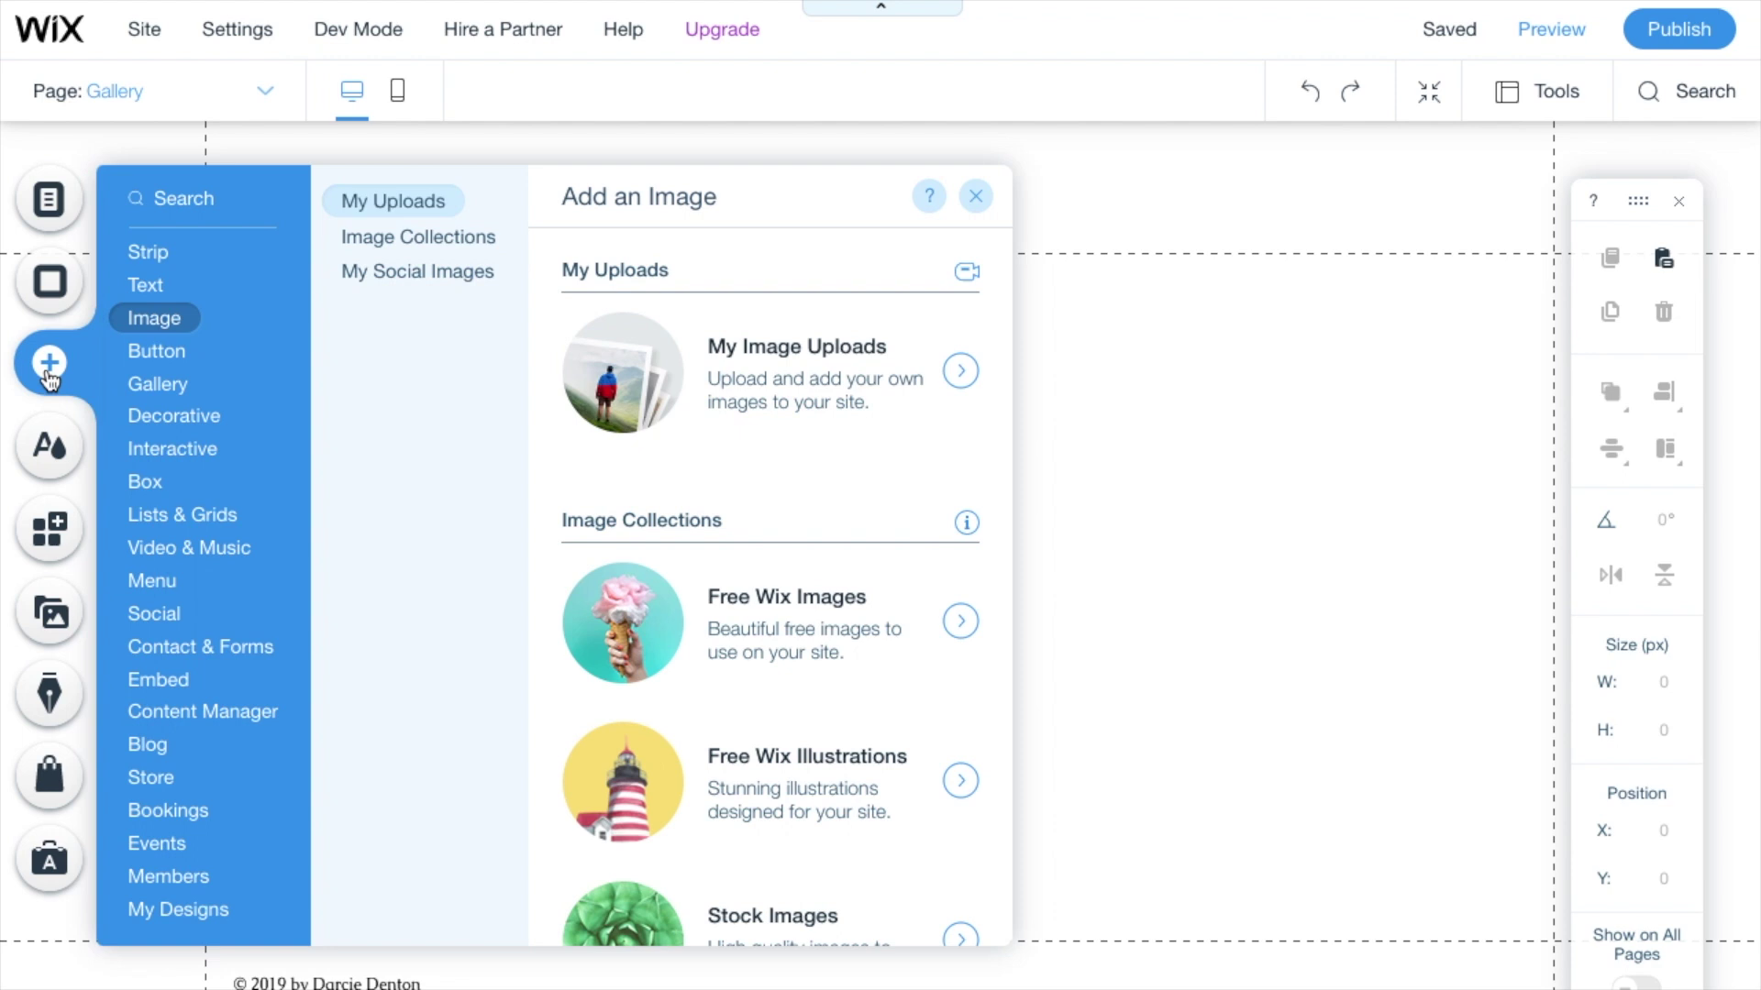
left_click(768, 358)
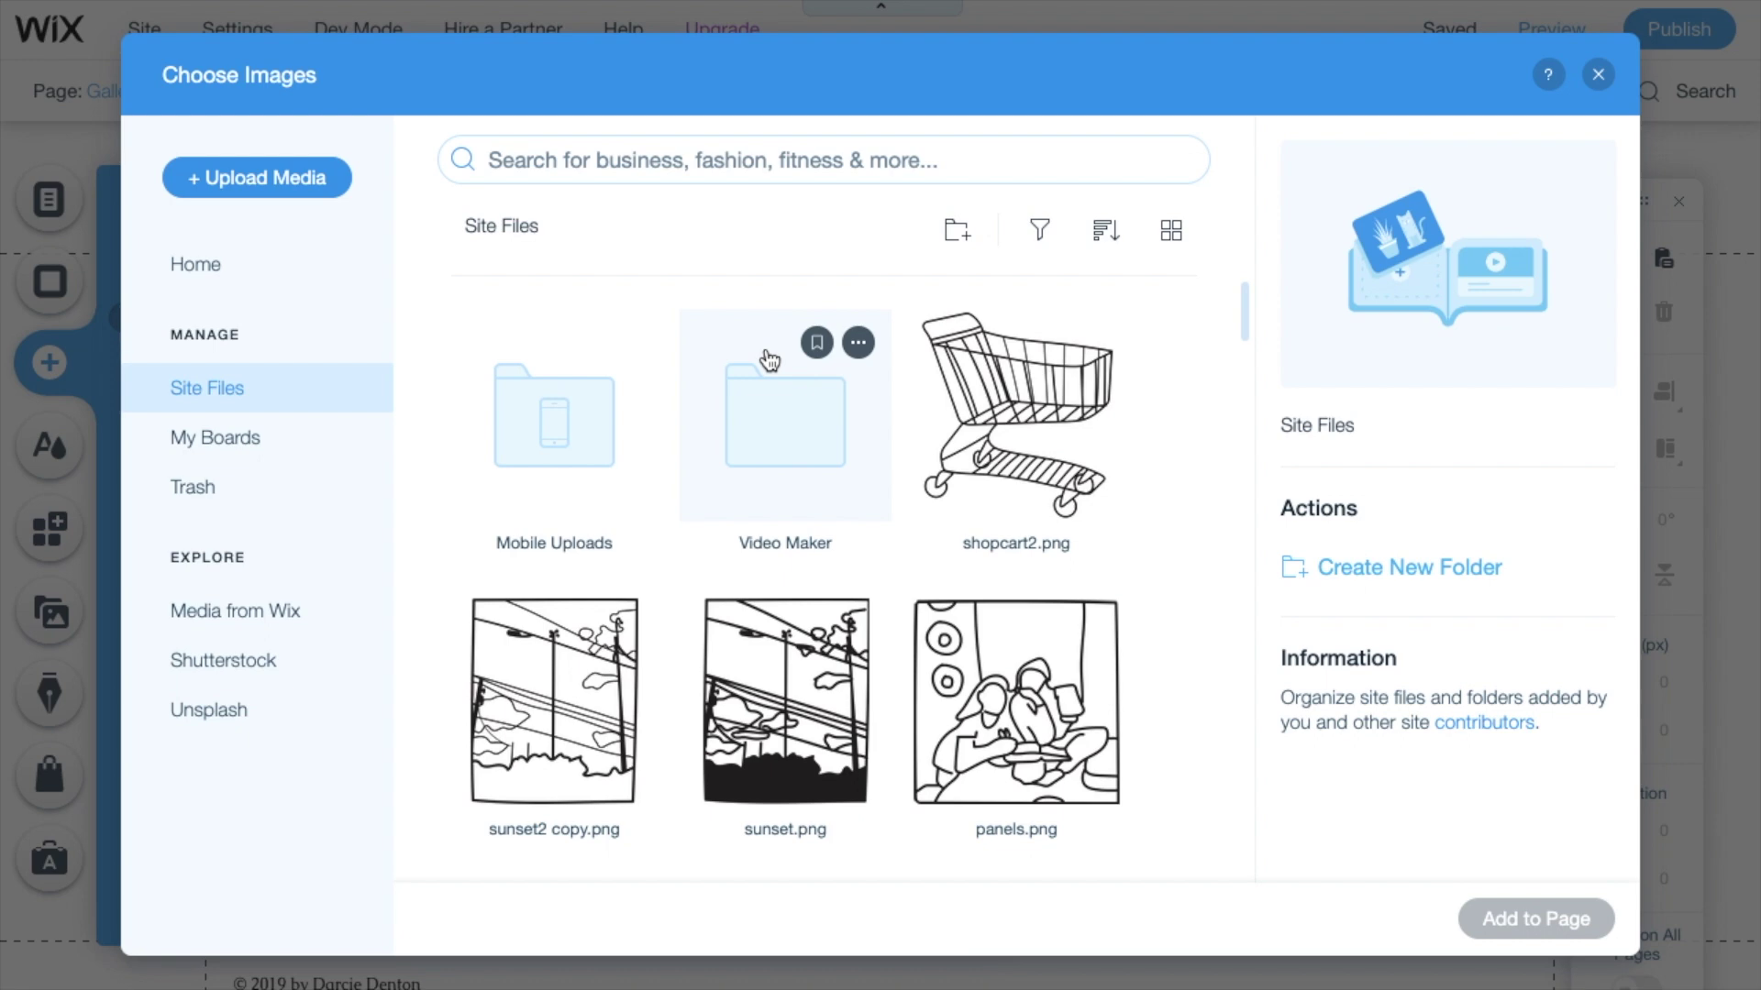
left_click(278, 187)
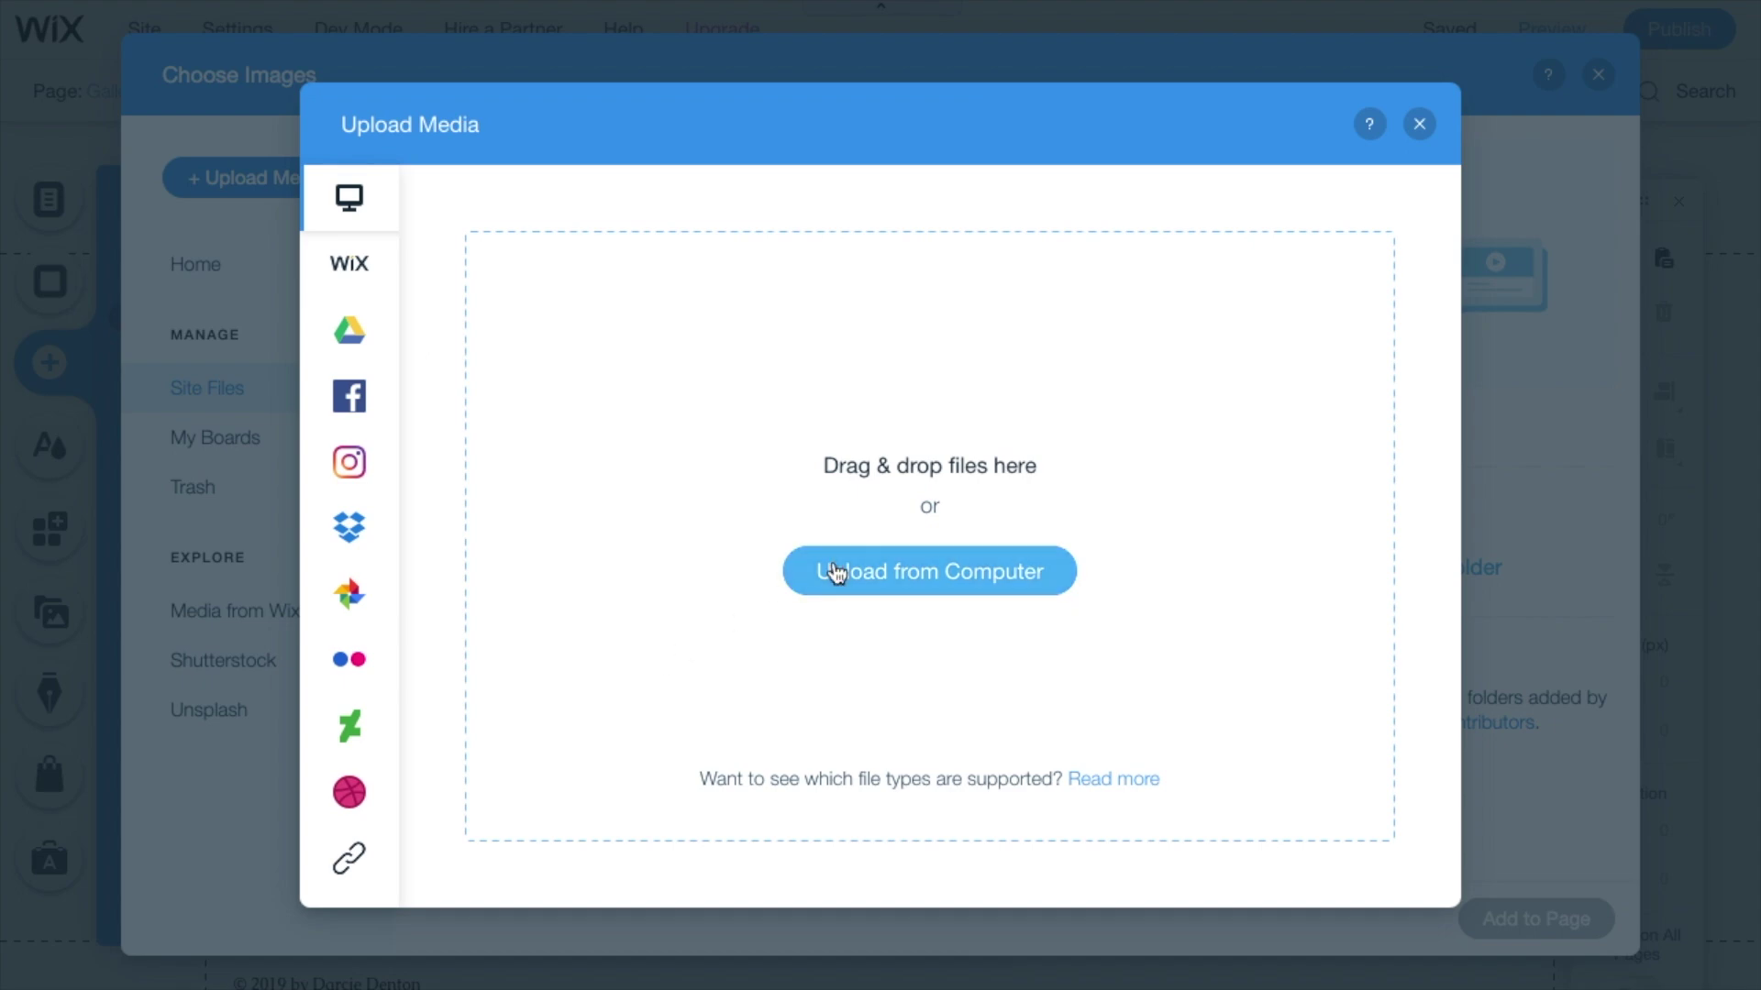
left_click(837, 573)
scroll(637, 361, "down", 10)
double_click(637, 362)
double_click(618, 20)
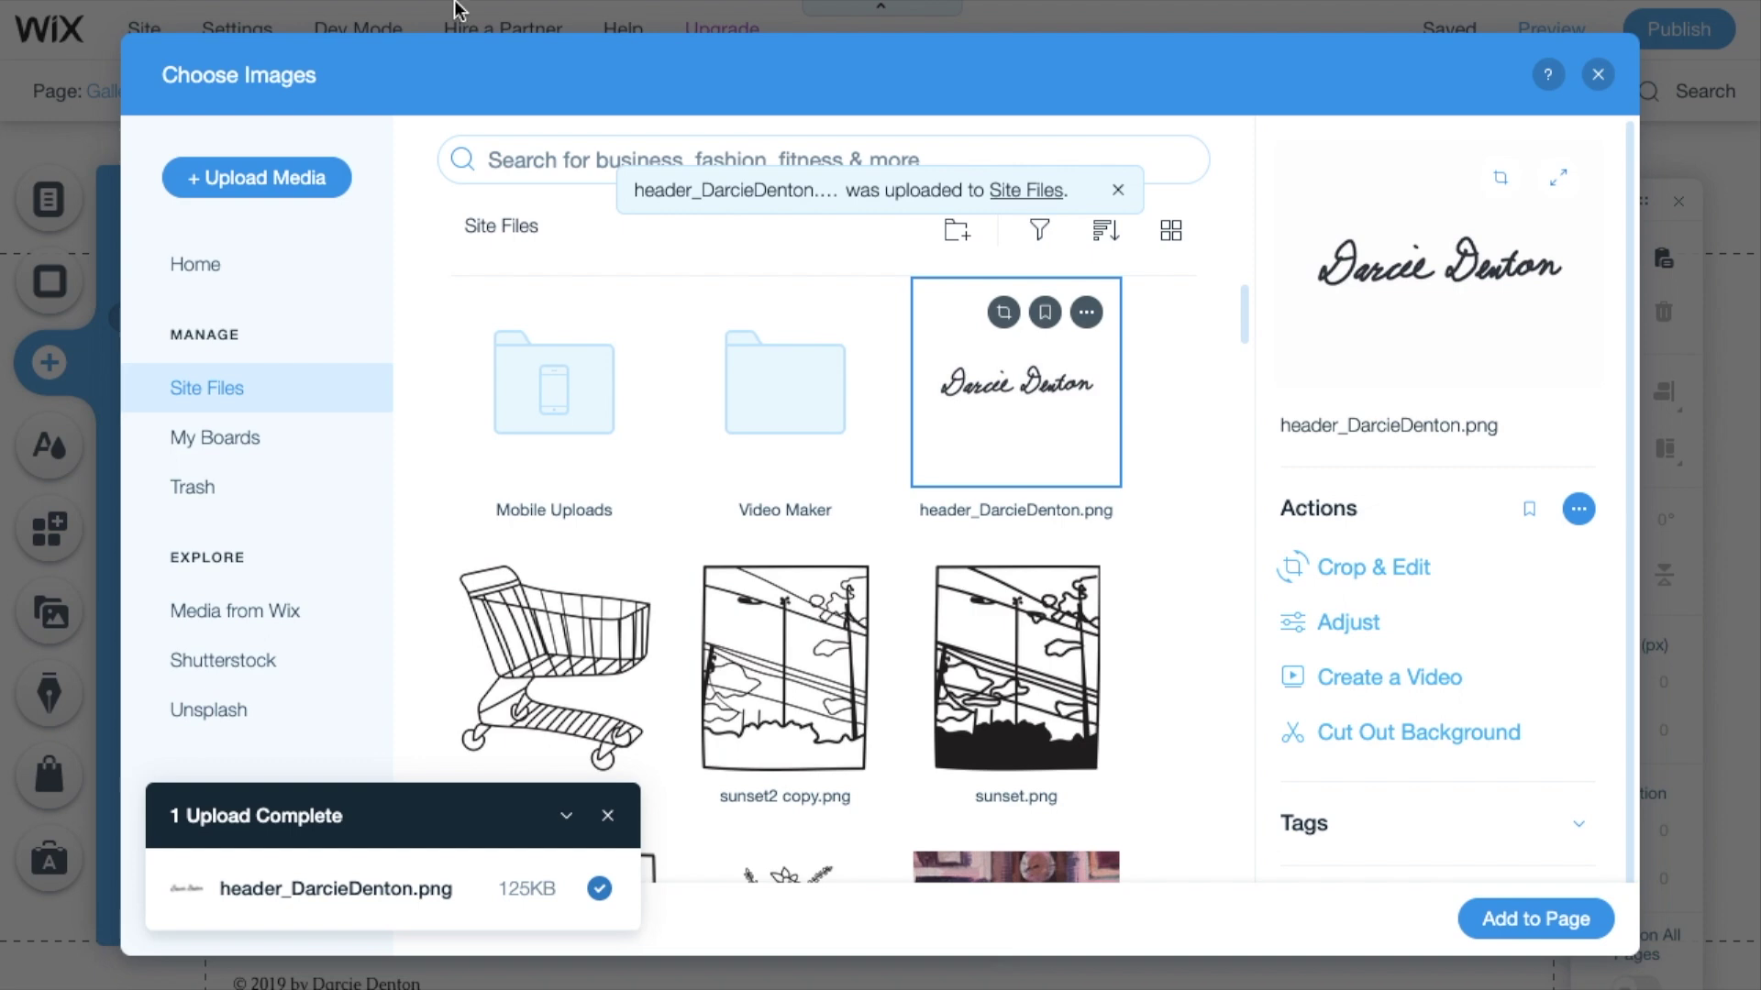
left_click(1554, 916)
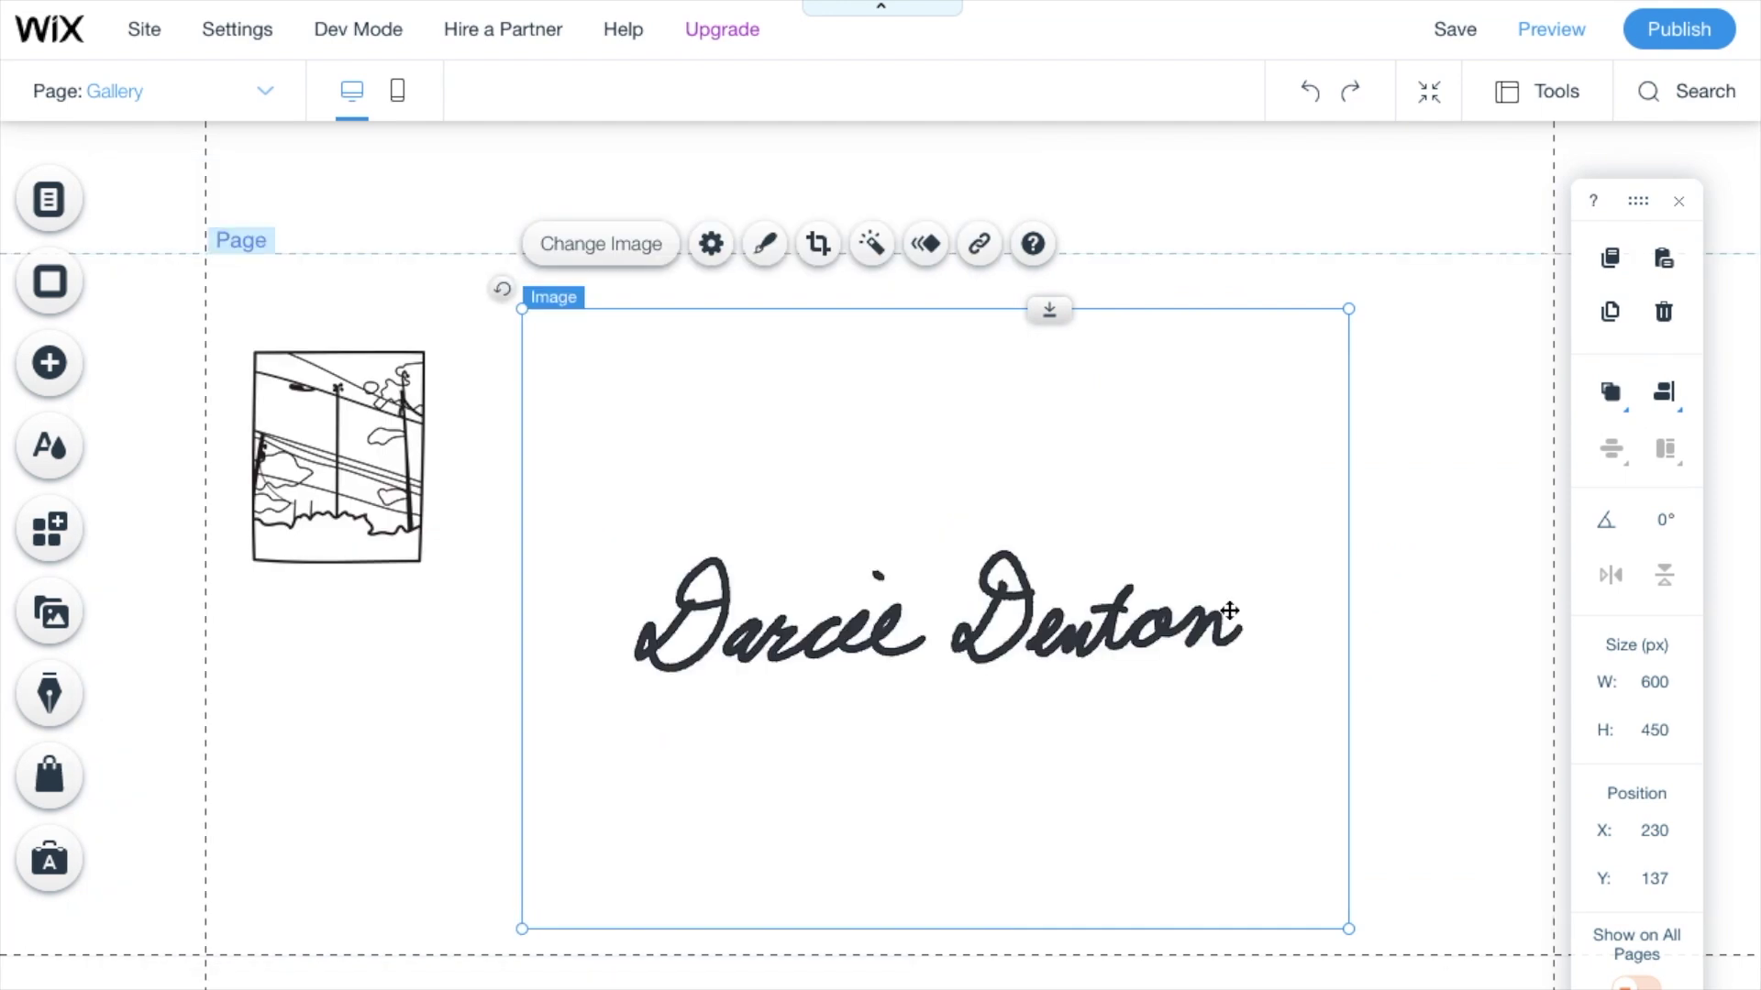
Crop the signature image closely around the lettering and shrink it to about 241 by 51 px in the header
left_click_drag(1346, 928, 1044, 654)
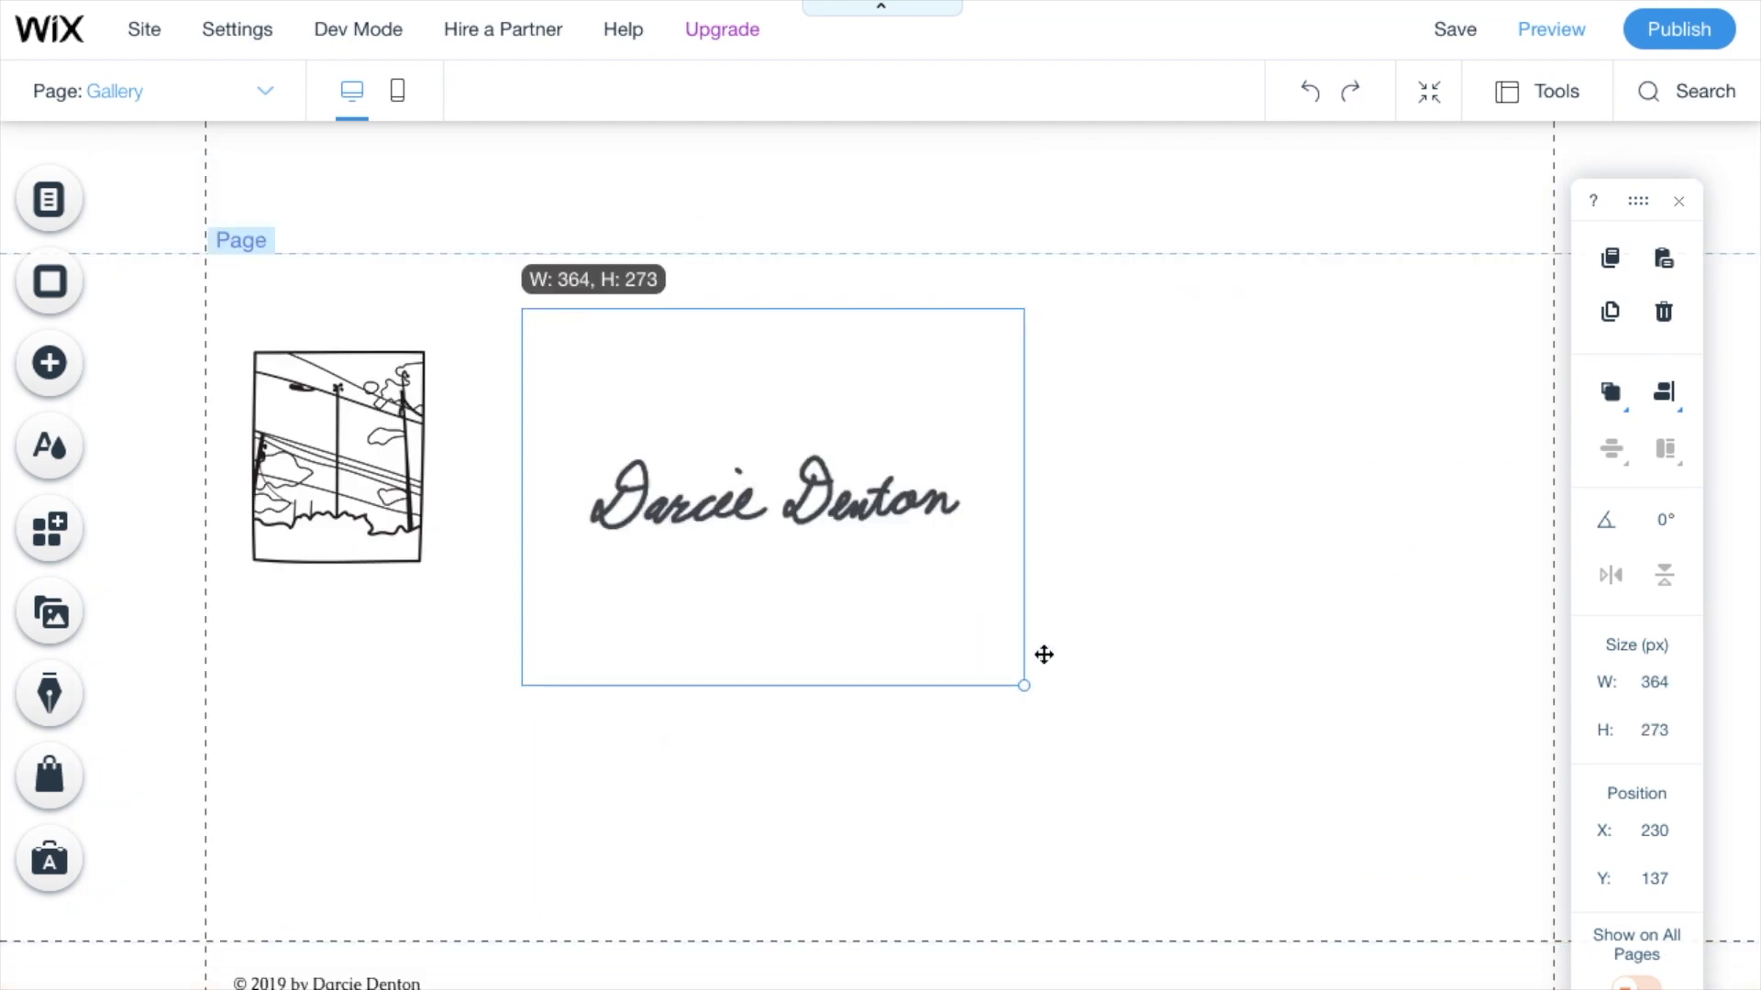
left_click(821, 250)
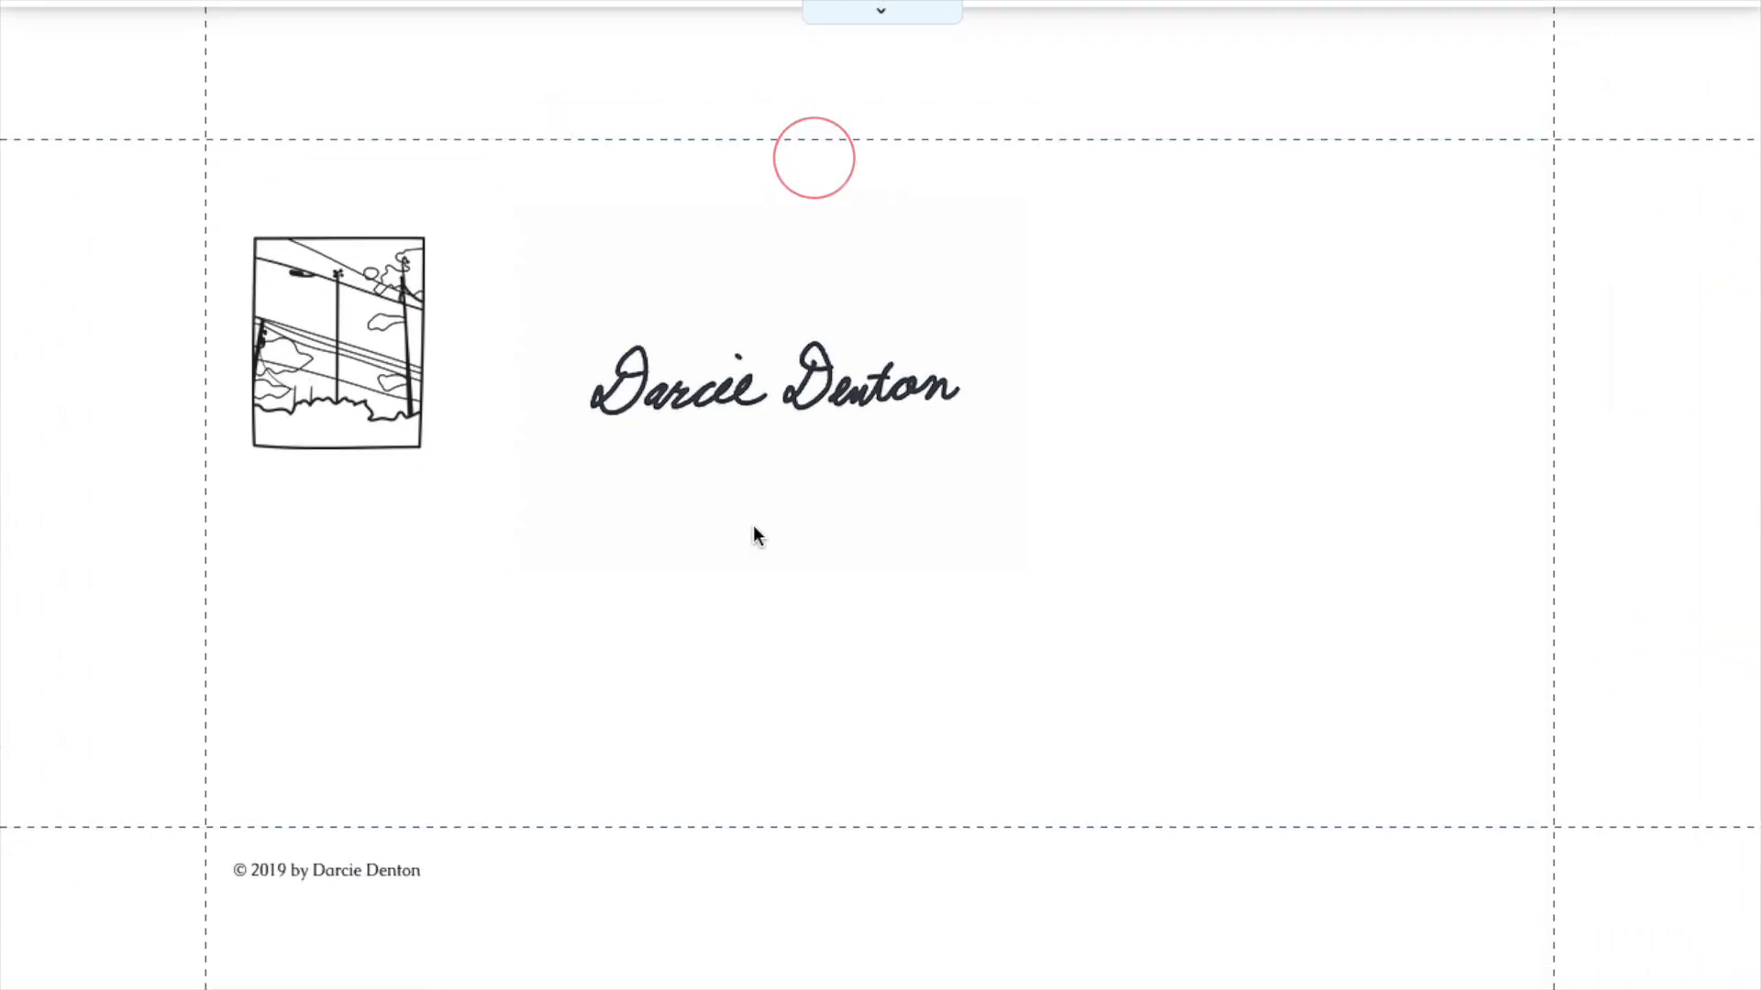
left_click_drag(773, 568, 770, 432)
left_click(581, 132)
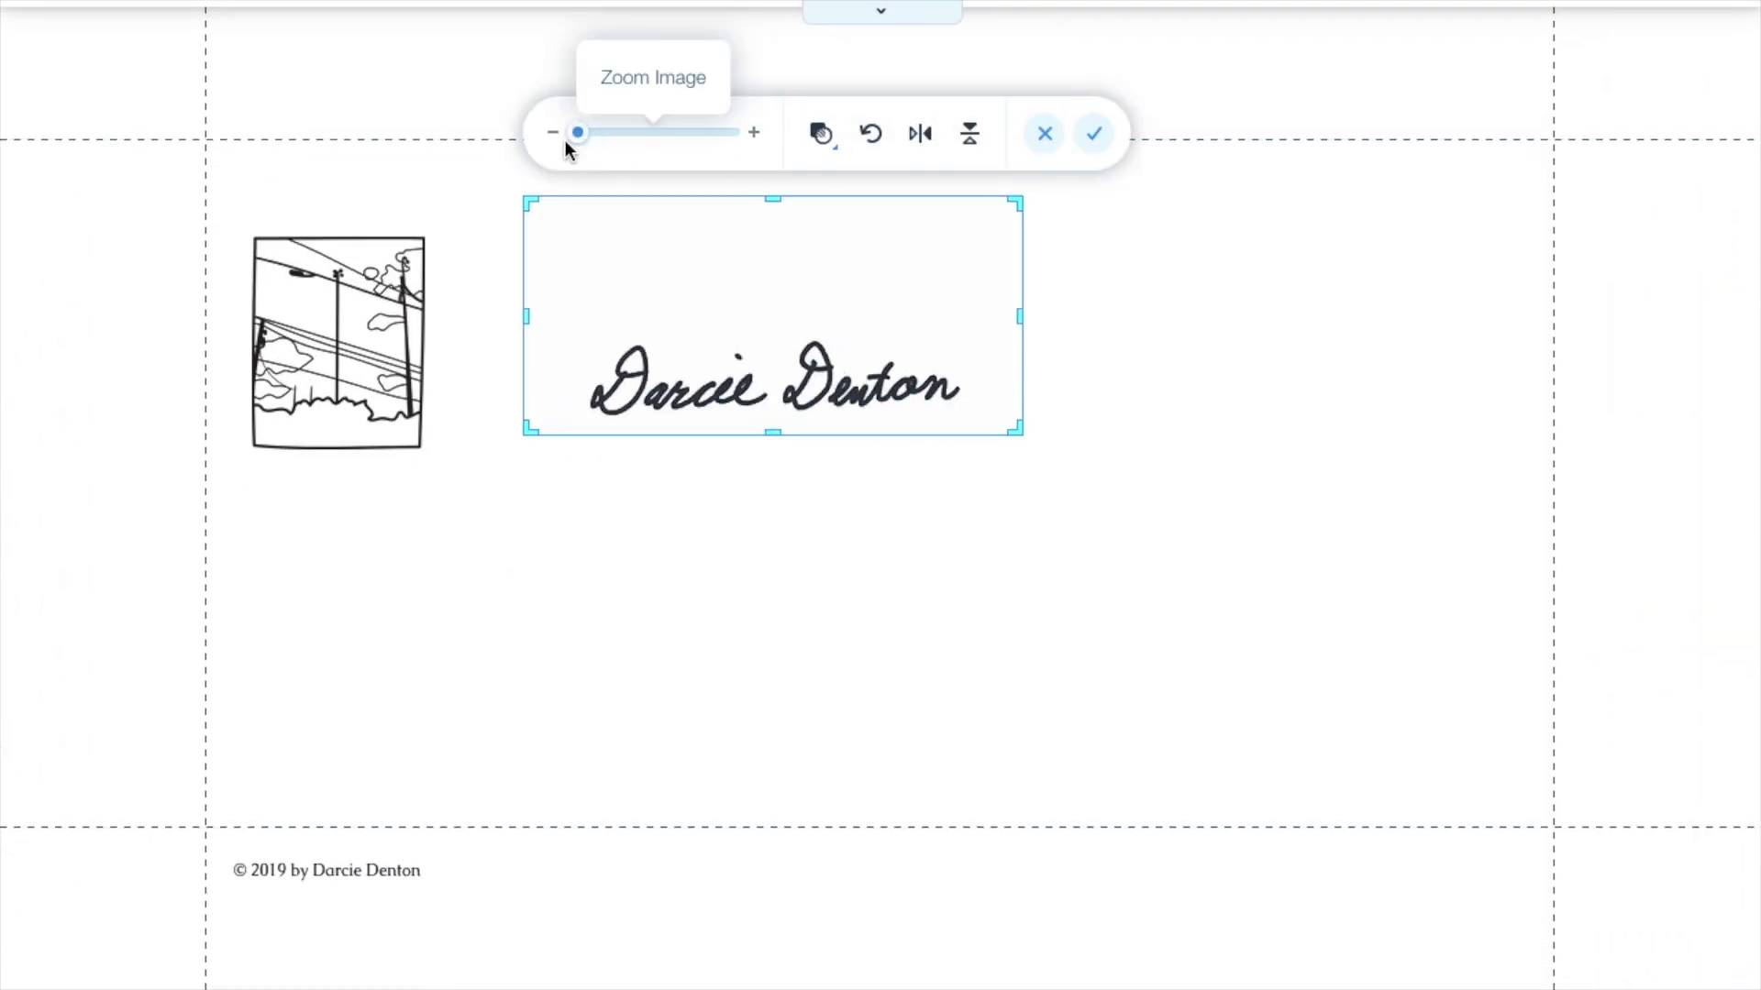
left_click_drag(772, 198, 782, 334)
left_click(1096, 265)
mouse_move(1022, 550)
left_mouse_down()
mouse_move(855, 513)
mouse_move(569, 176)
mouse_move(519, 184)
left_mouse_up()
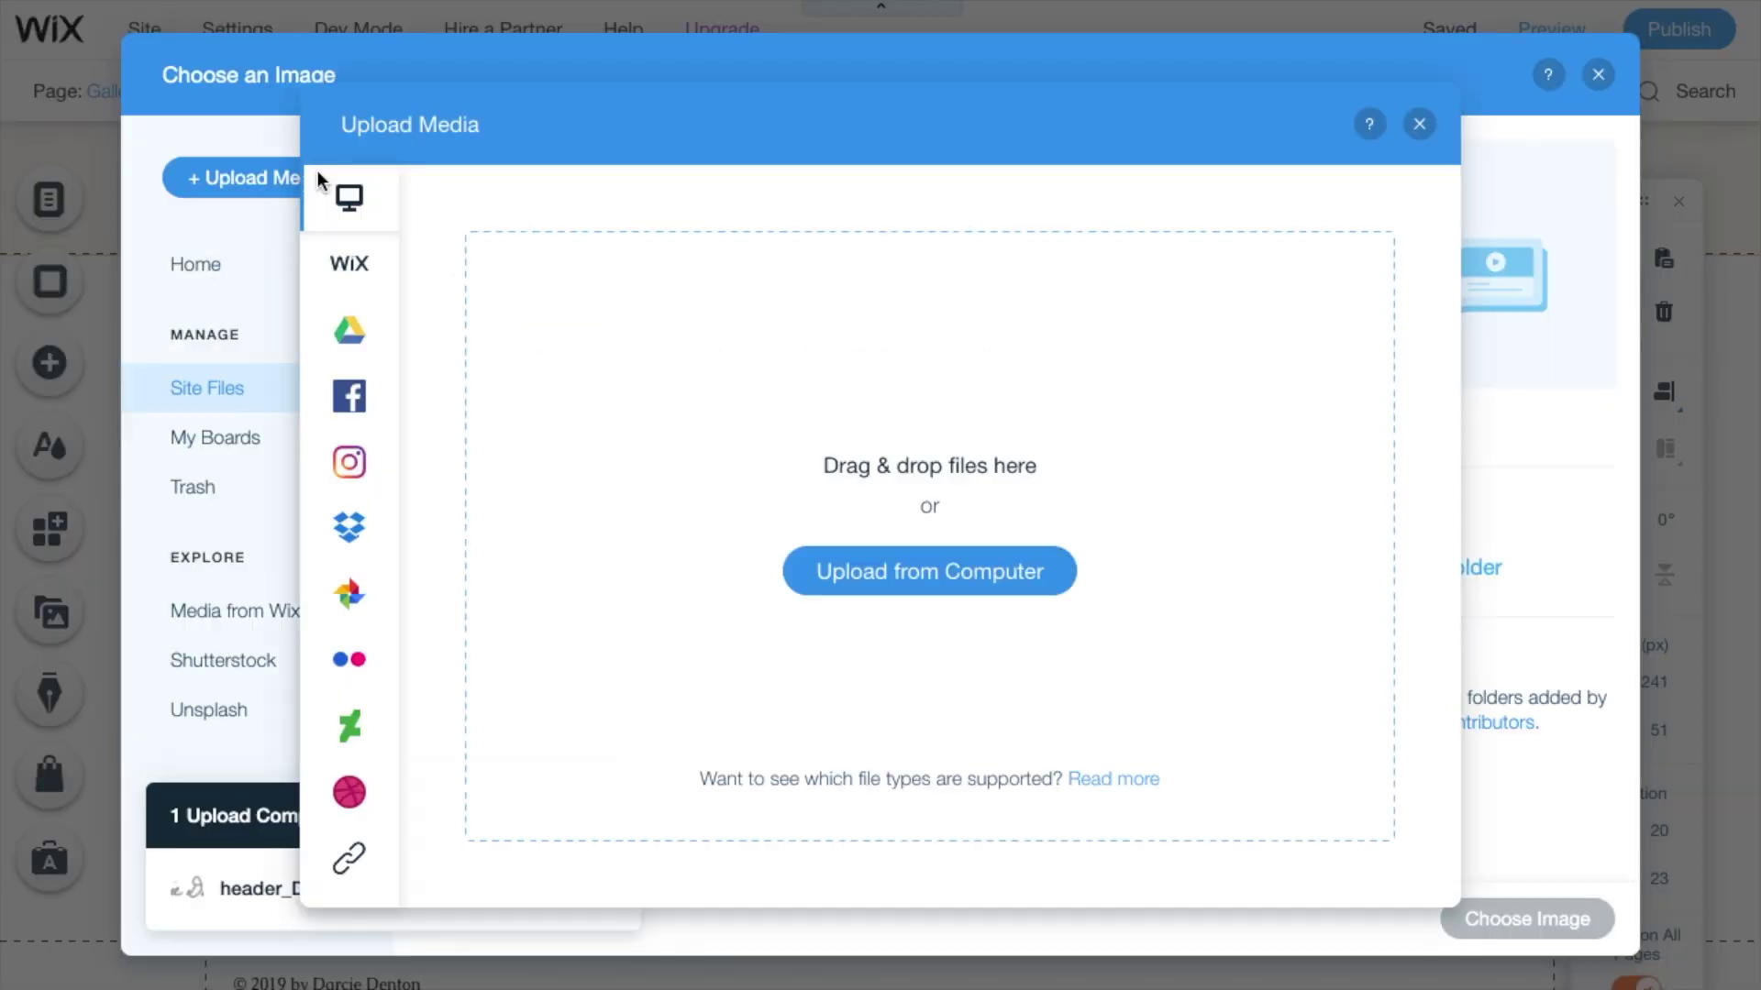
Replace the header's signature image with version 4 of the signature PNG, uploaded from the computer
left_click(903, 587)
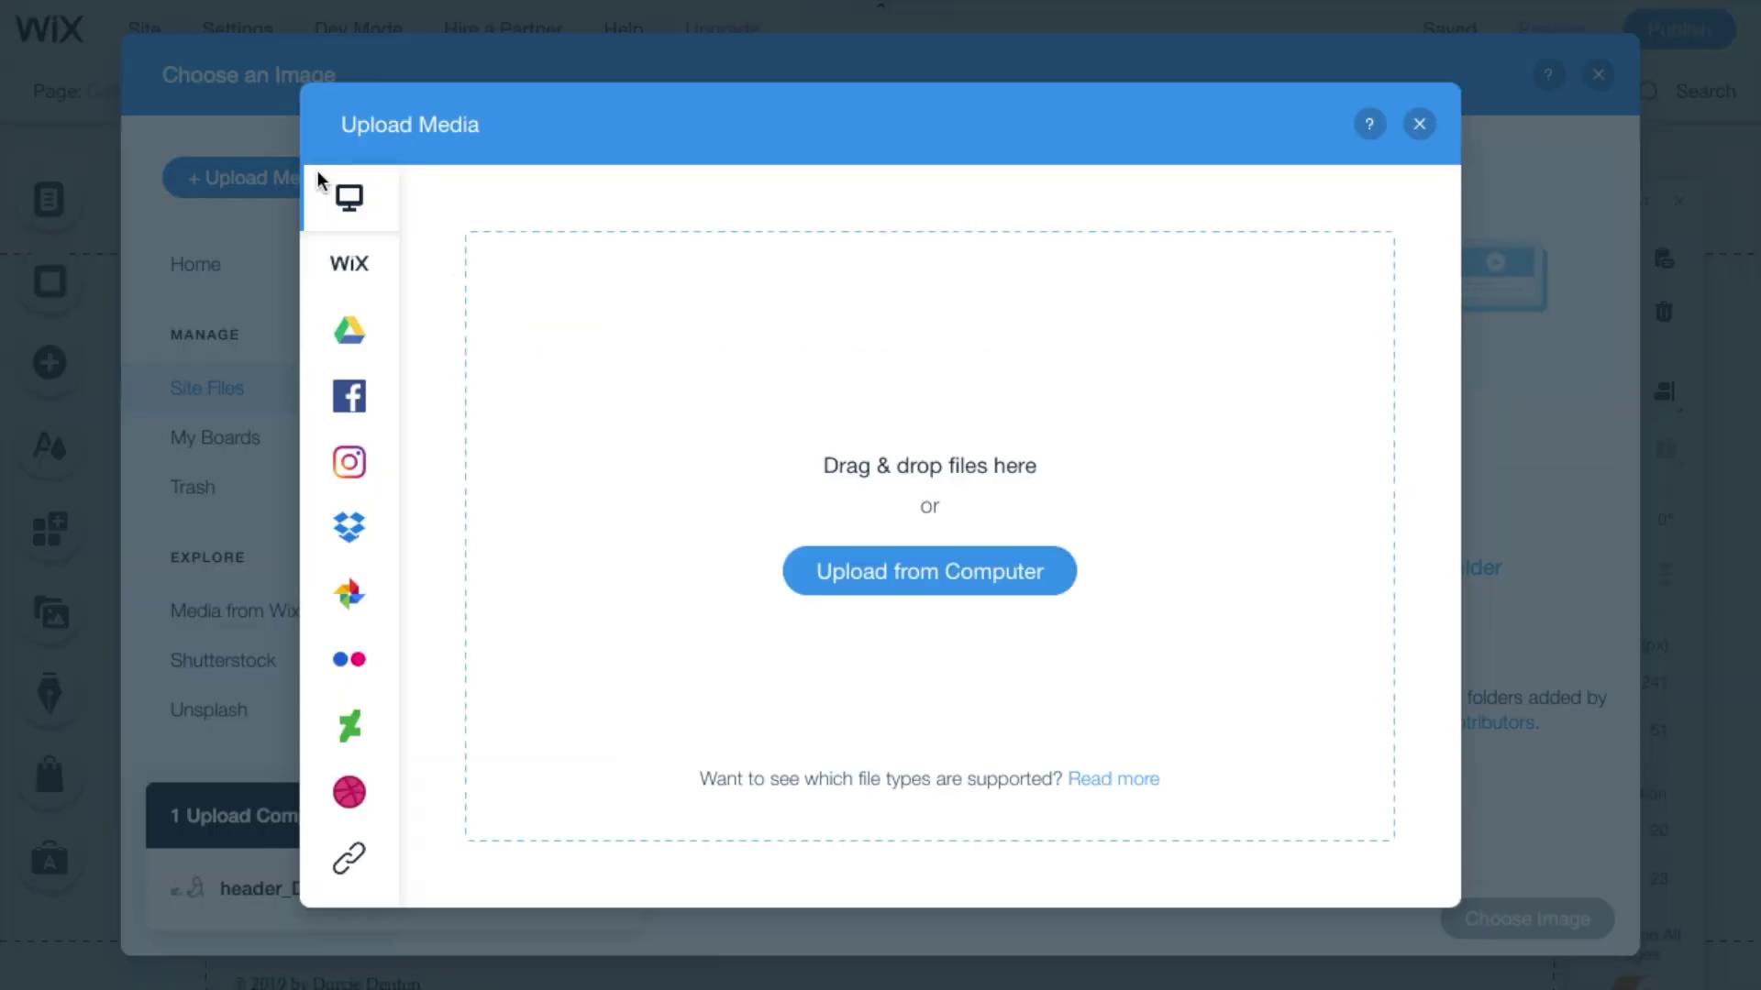
double_click(1250, 7)
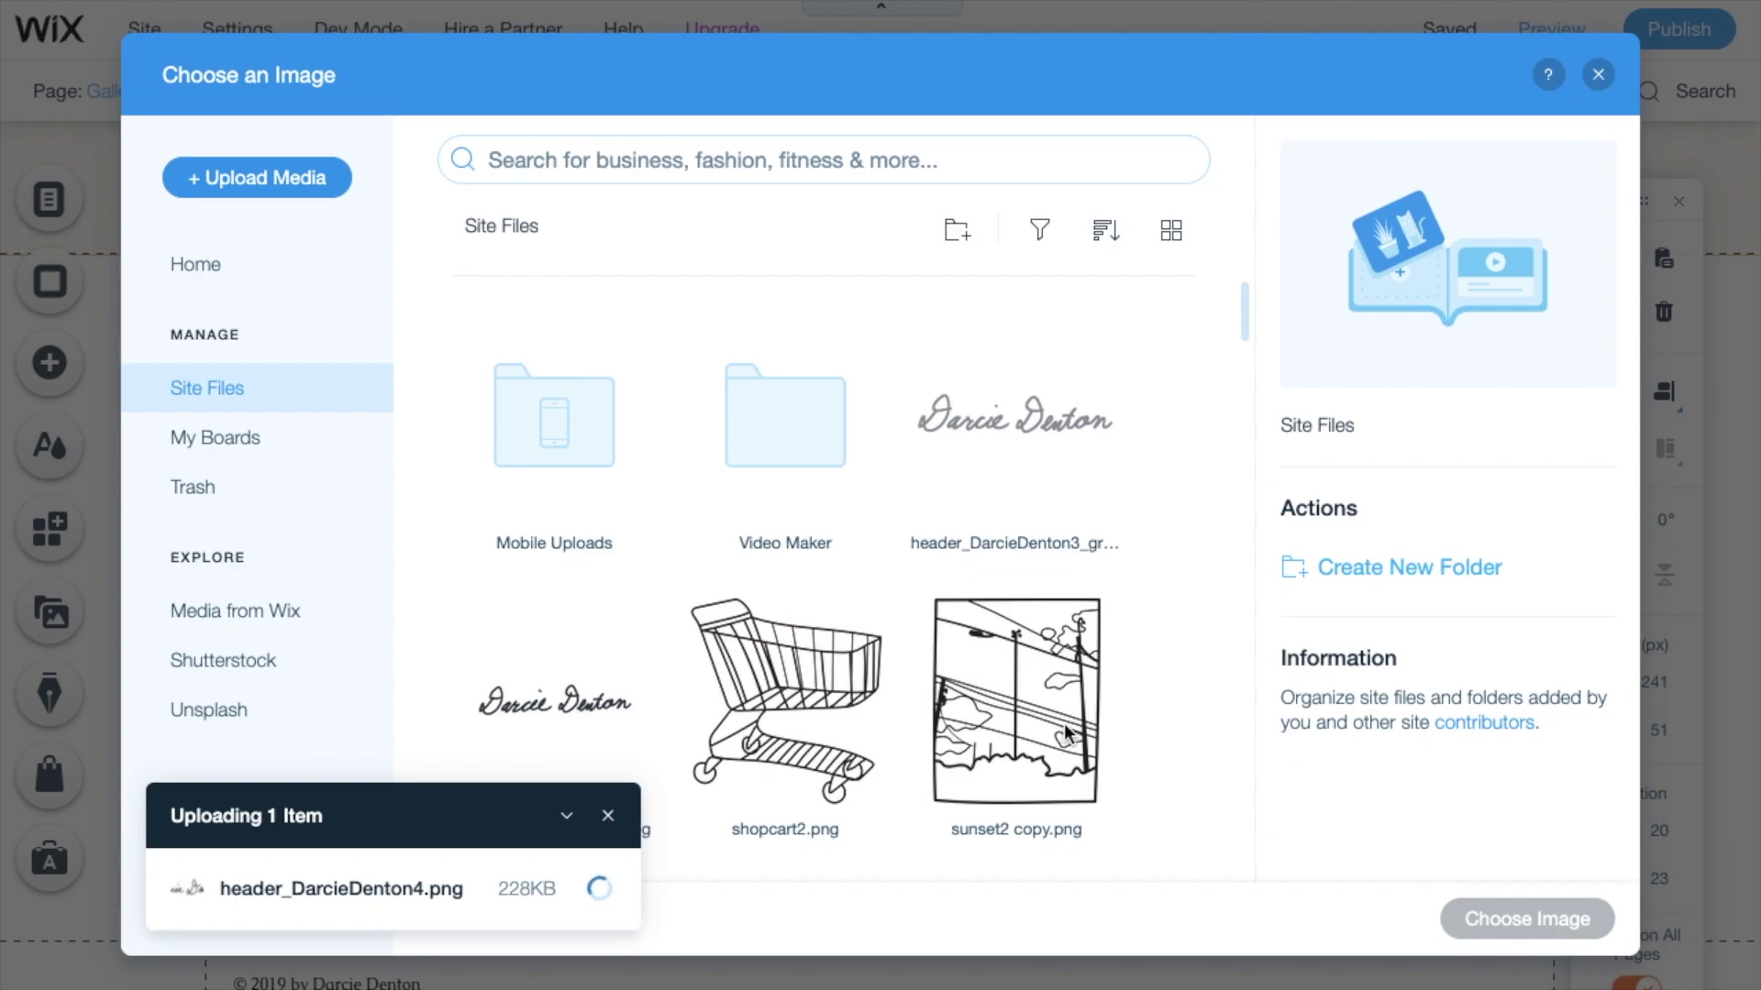
left_click(1527, 919)
left_click(888, 570)
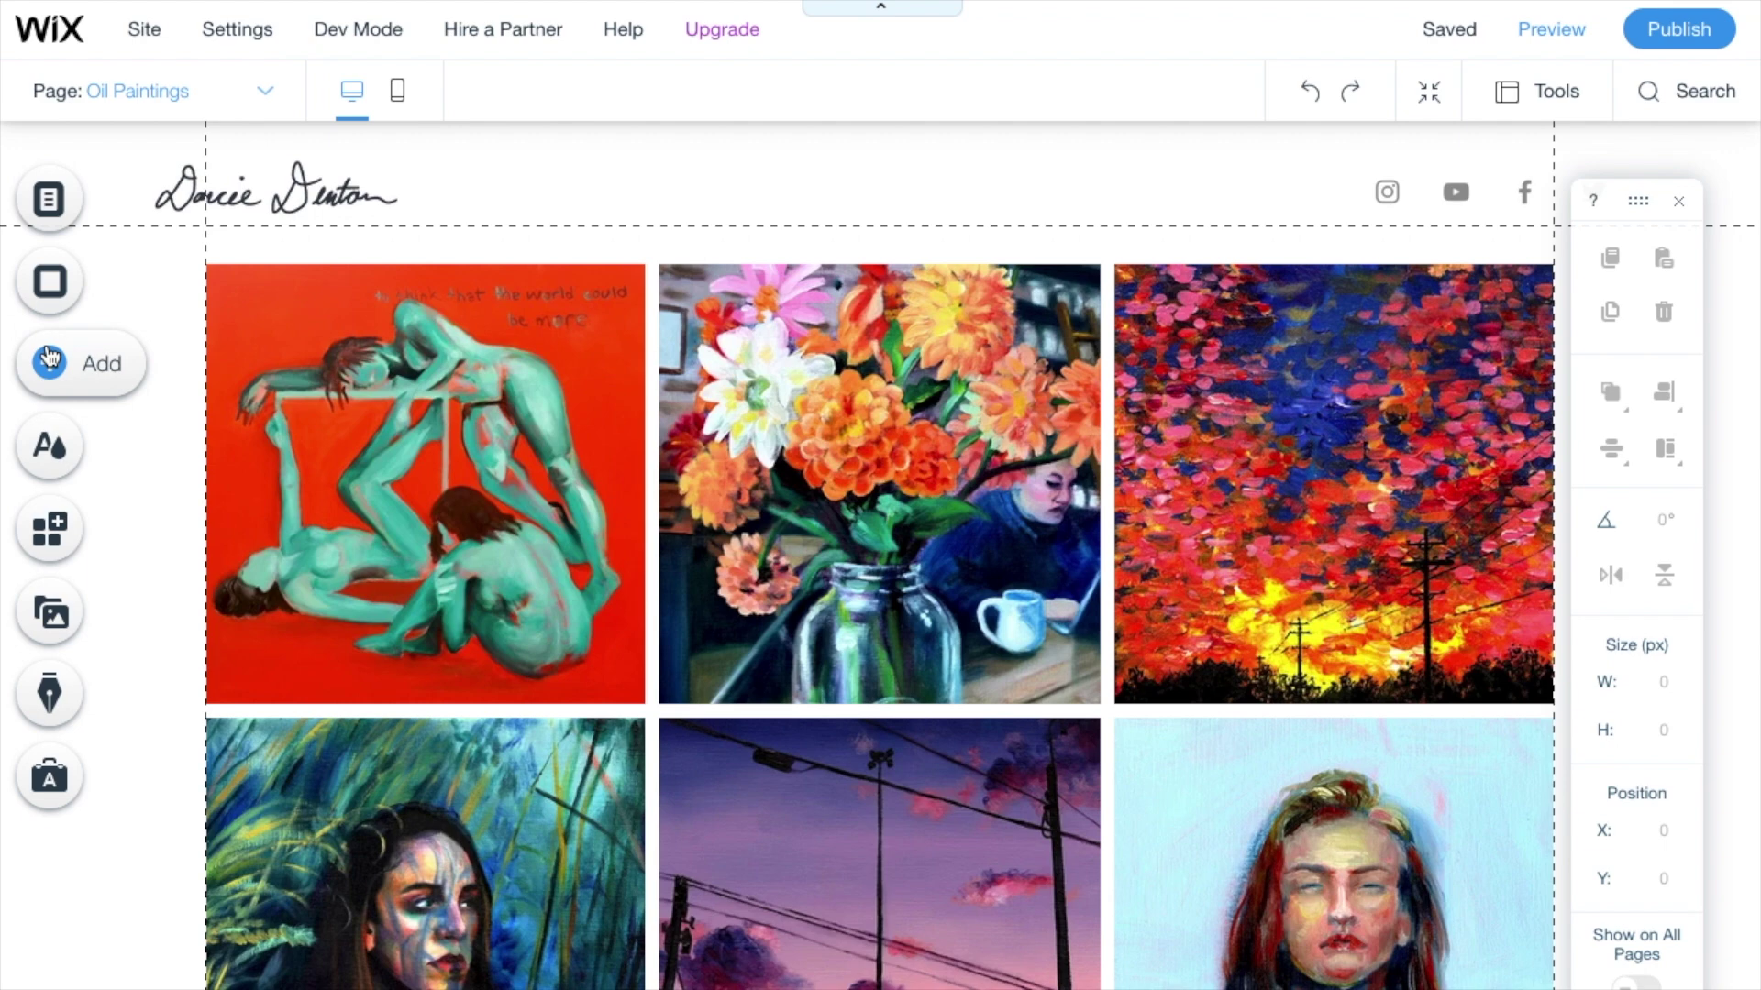
Search the editor for "site menu" and open the Themed Menus collection
left_click(50, 358)
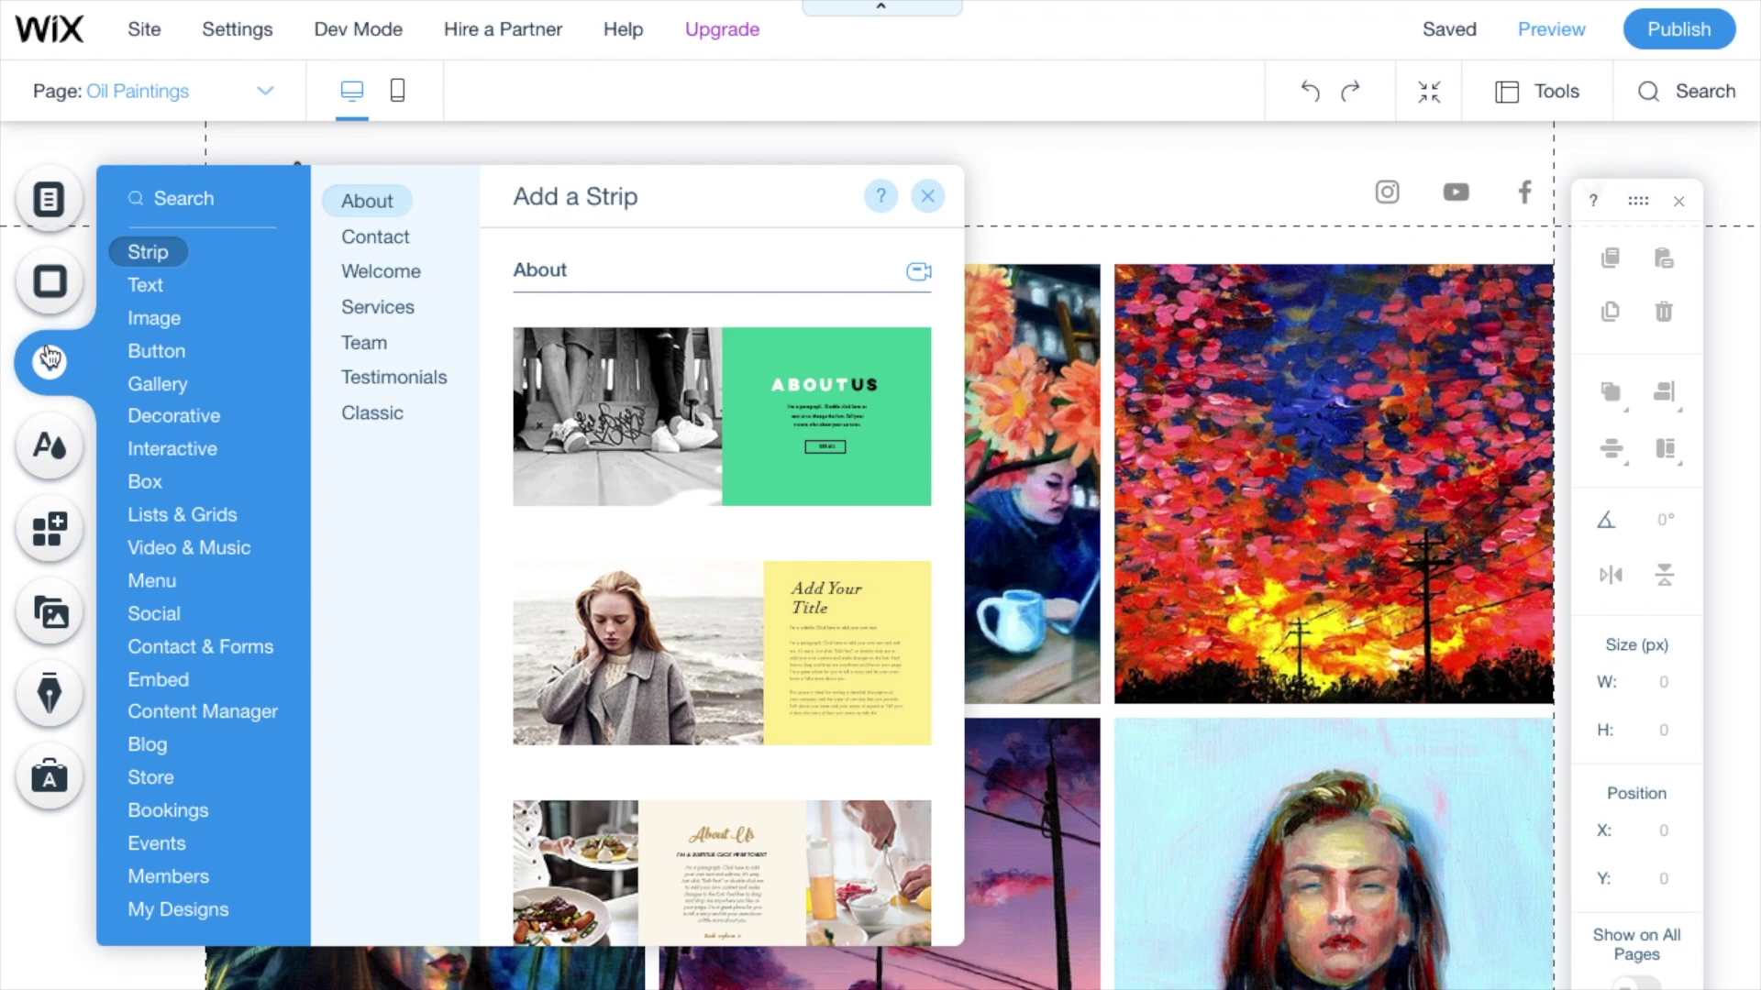
left_click(371, 271)
left_click(229, 203)
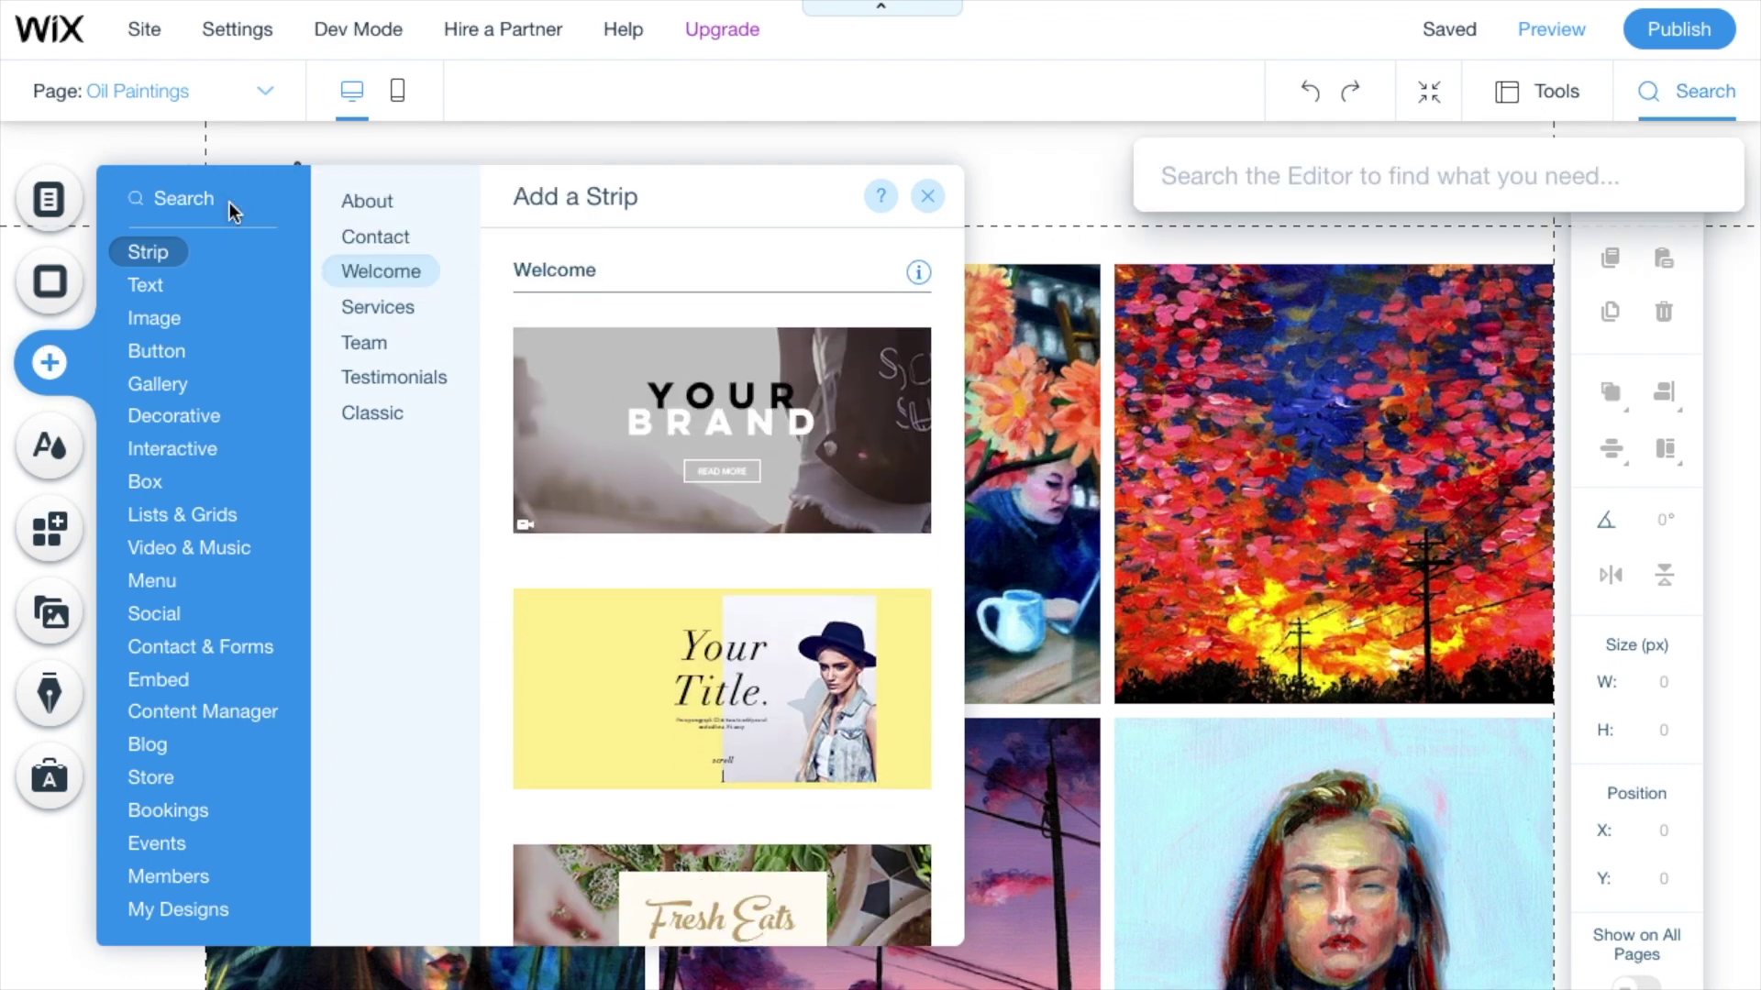
type("site menu")
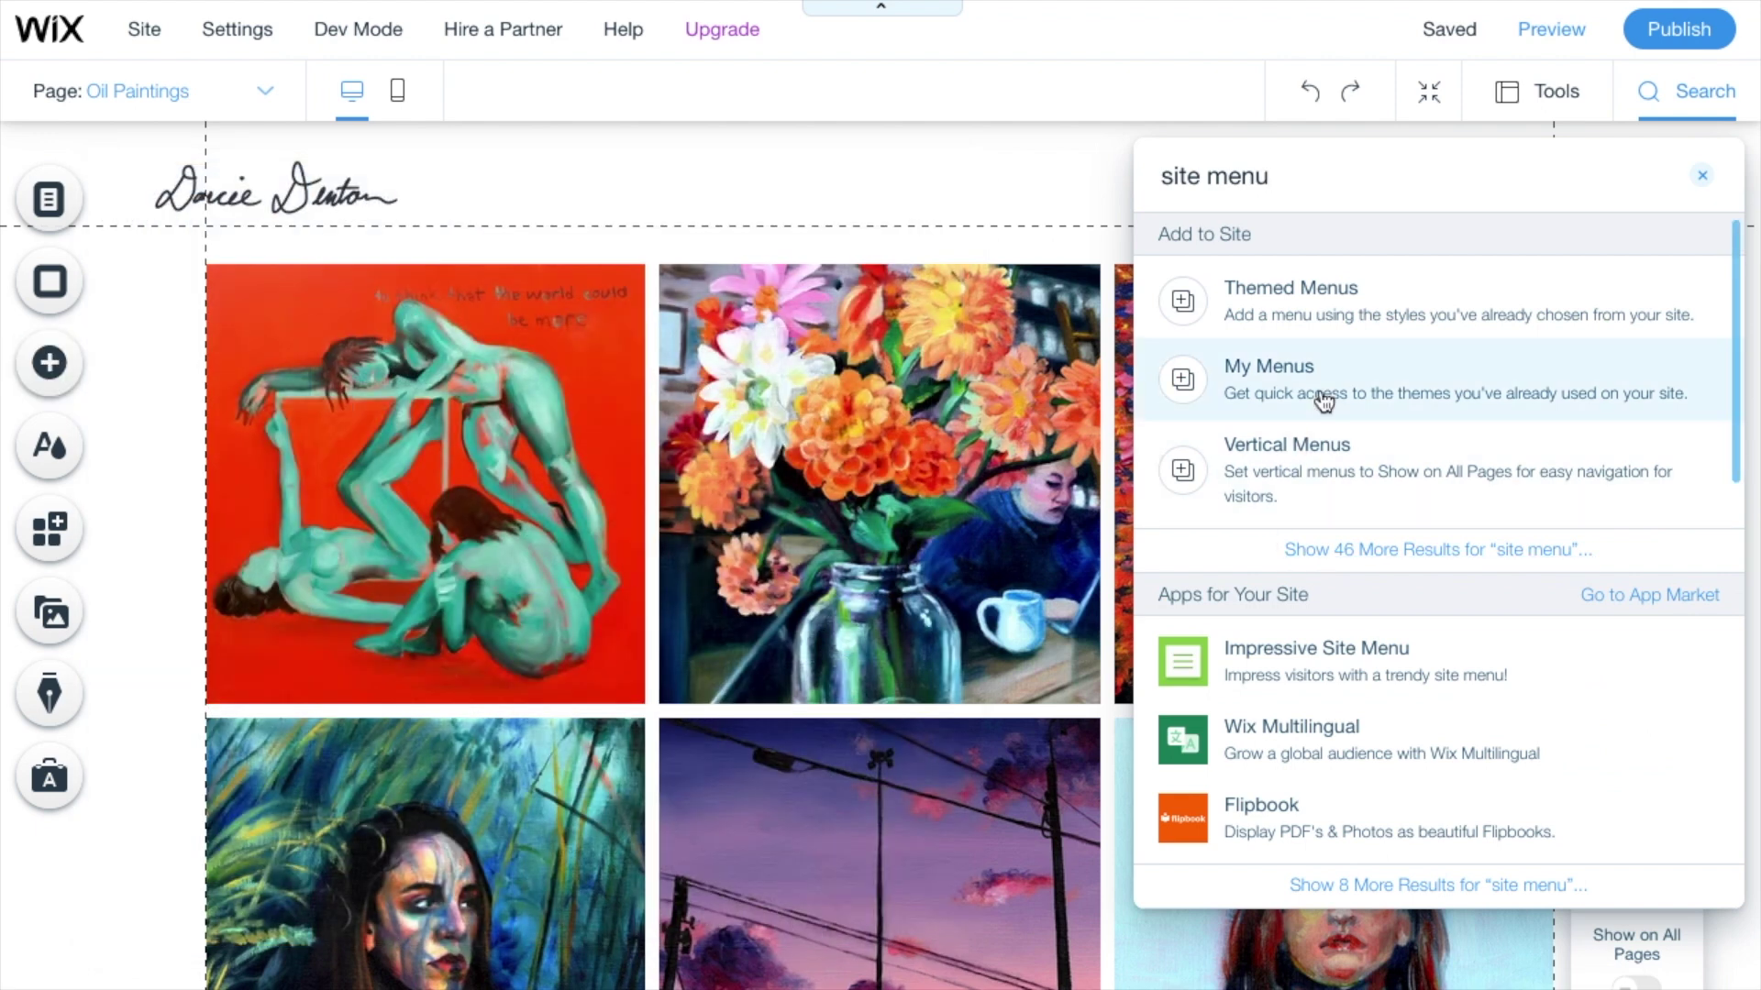
left_click(1351, 297)
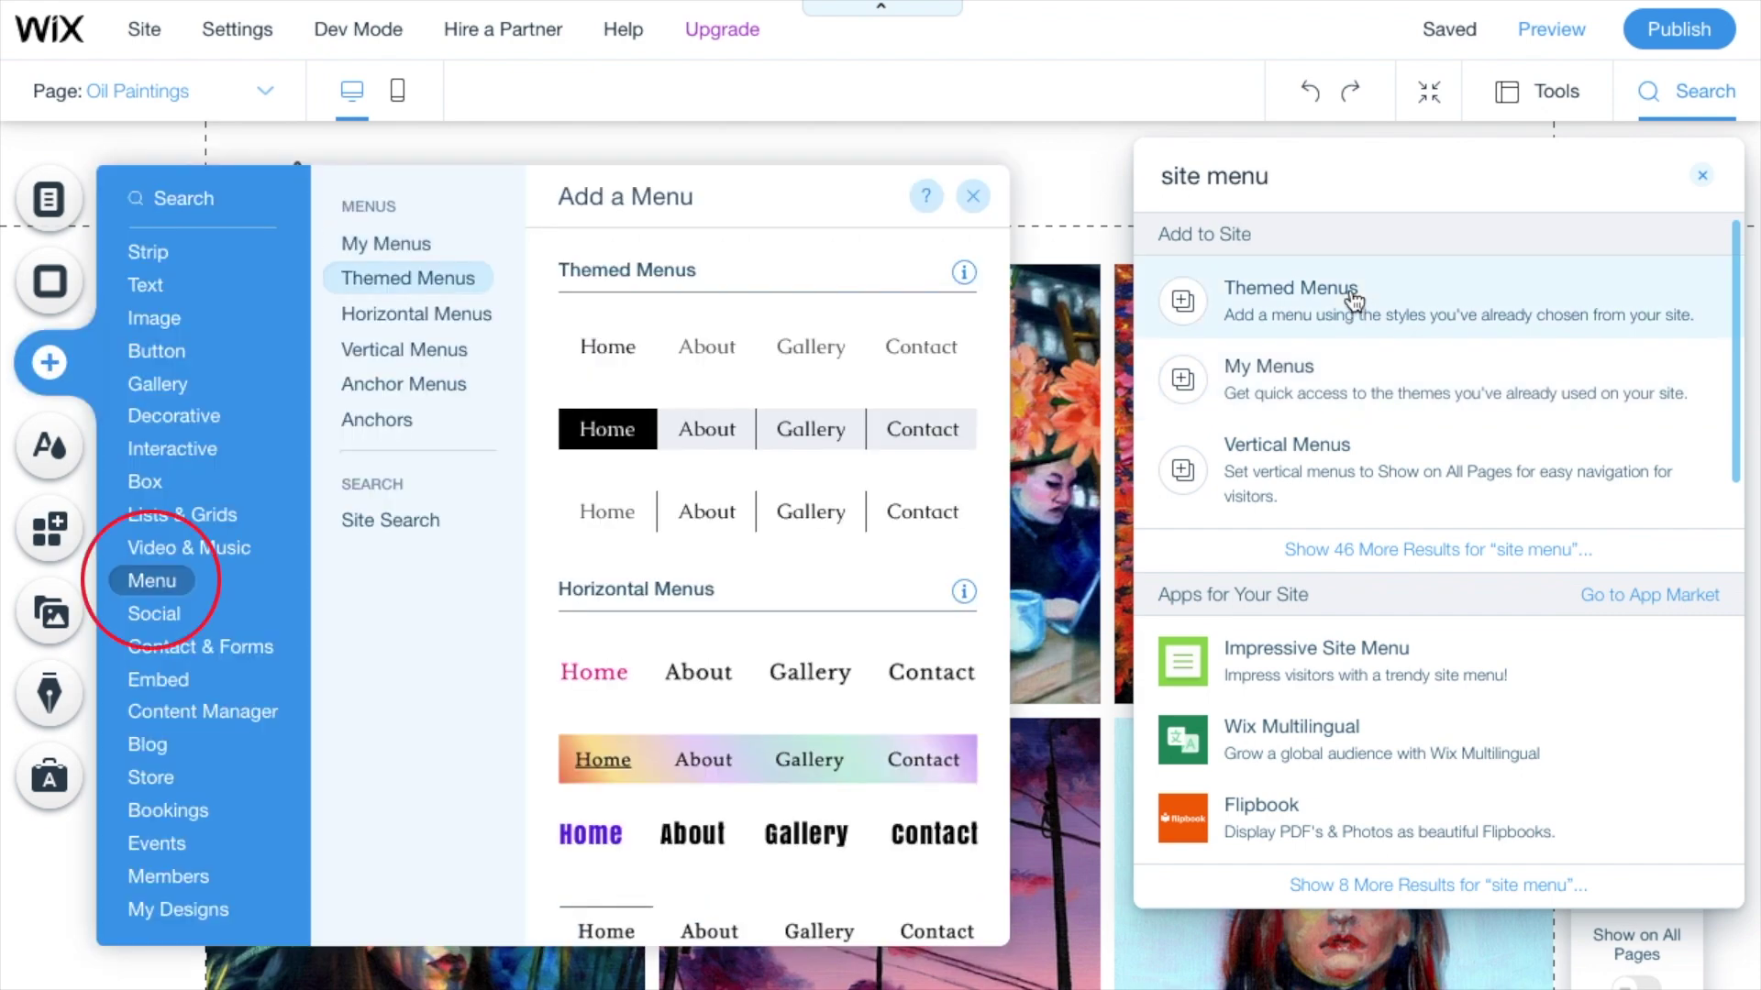
left_click(157, 591)
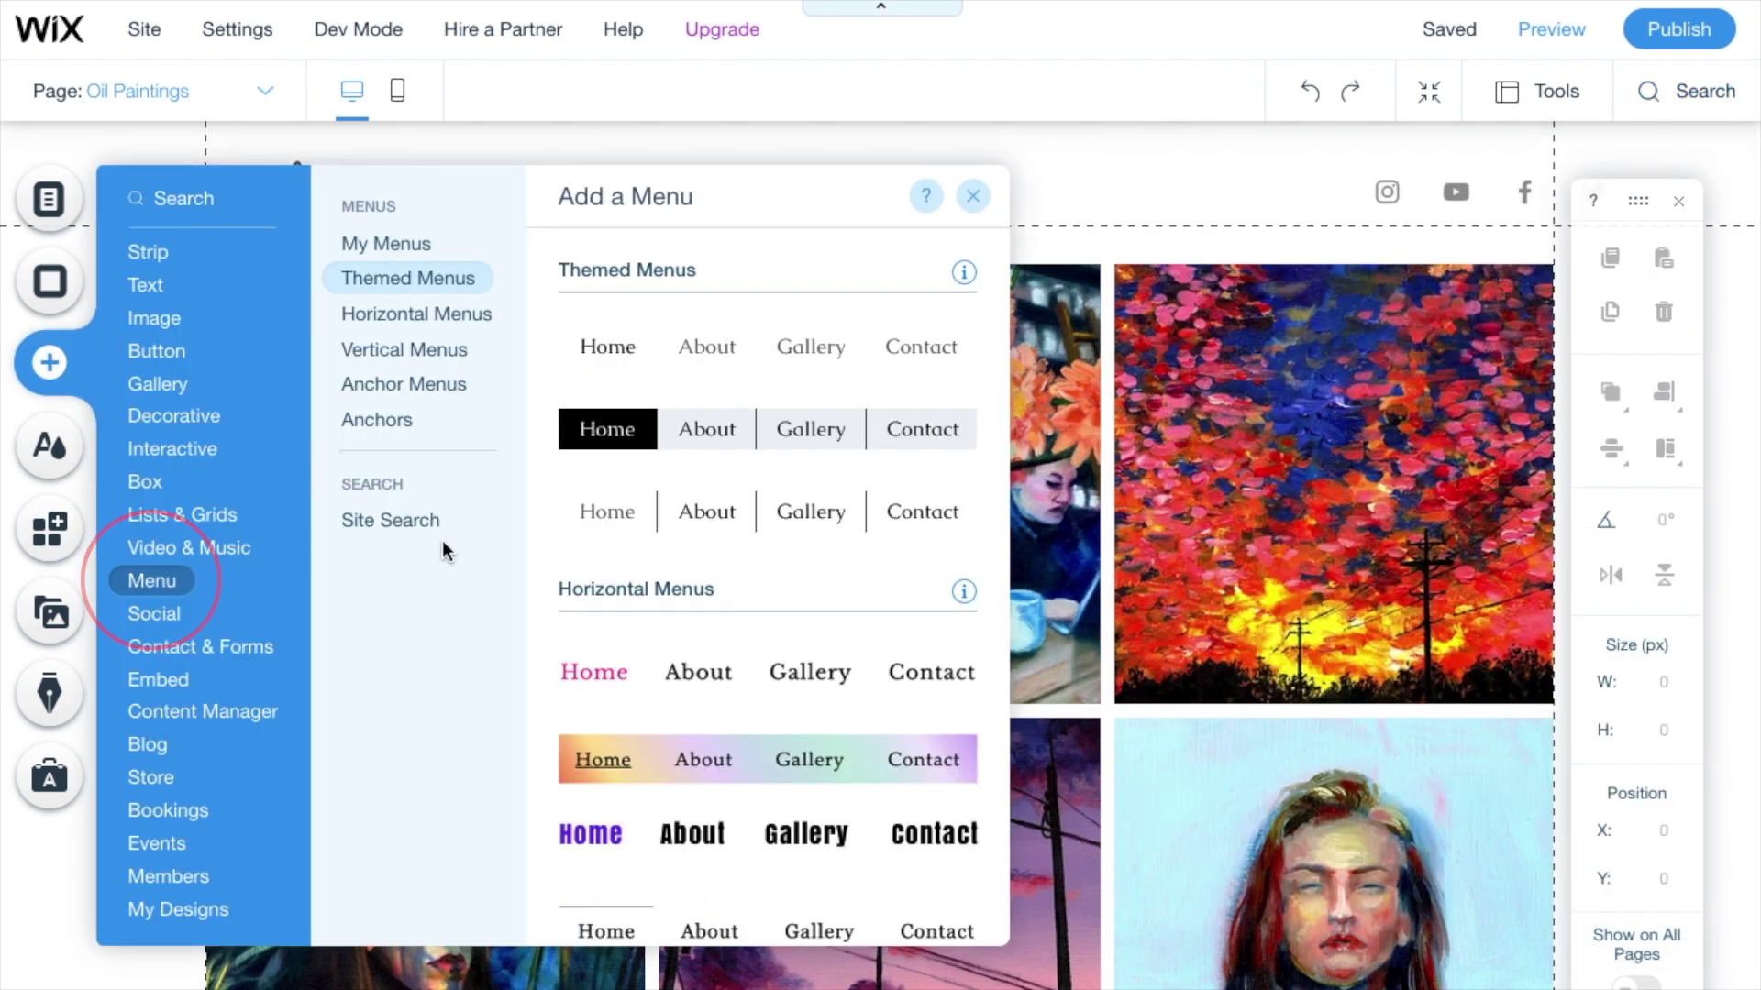
Place the first themed horizontal menu in the header between the signature and social icons, sized about 619 by 23 px
left_click_drag(692, 347, 672, 209)
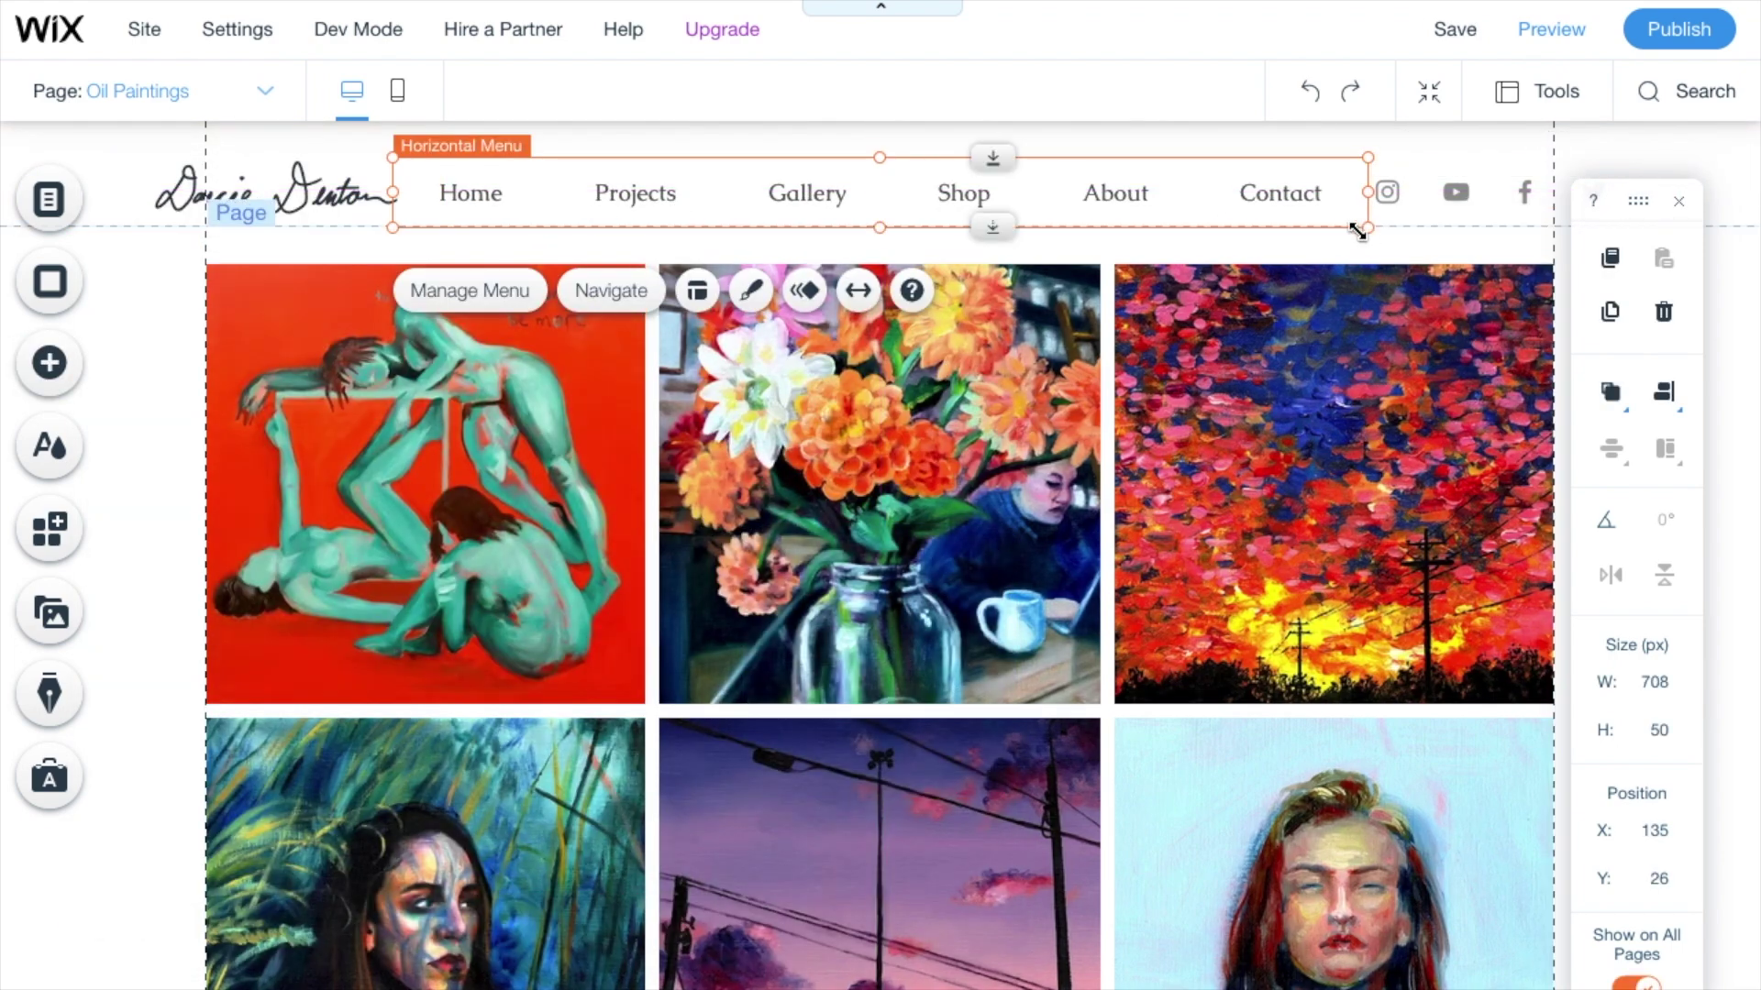
left_click_drag(1369, 231, 1242, 196)
left_click_drag(798, 165, 834, 195)
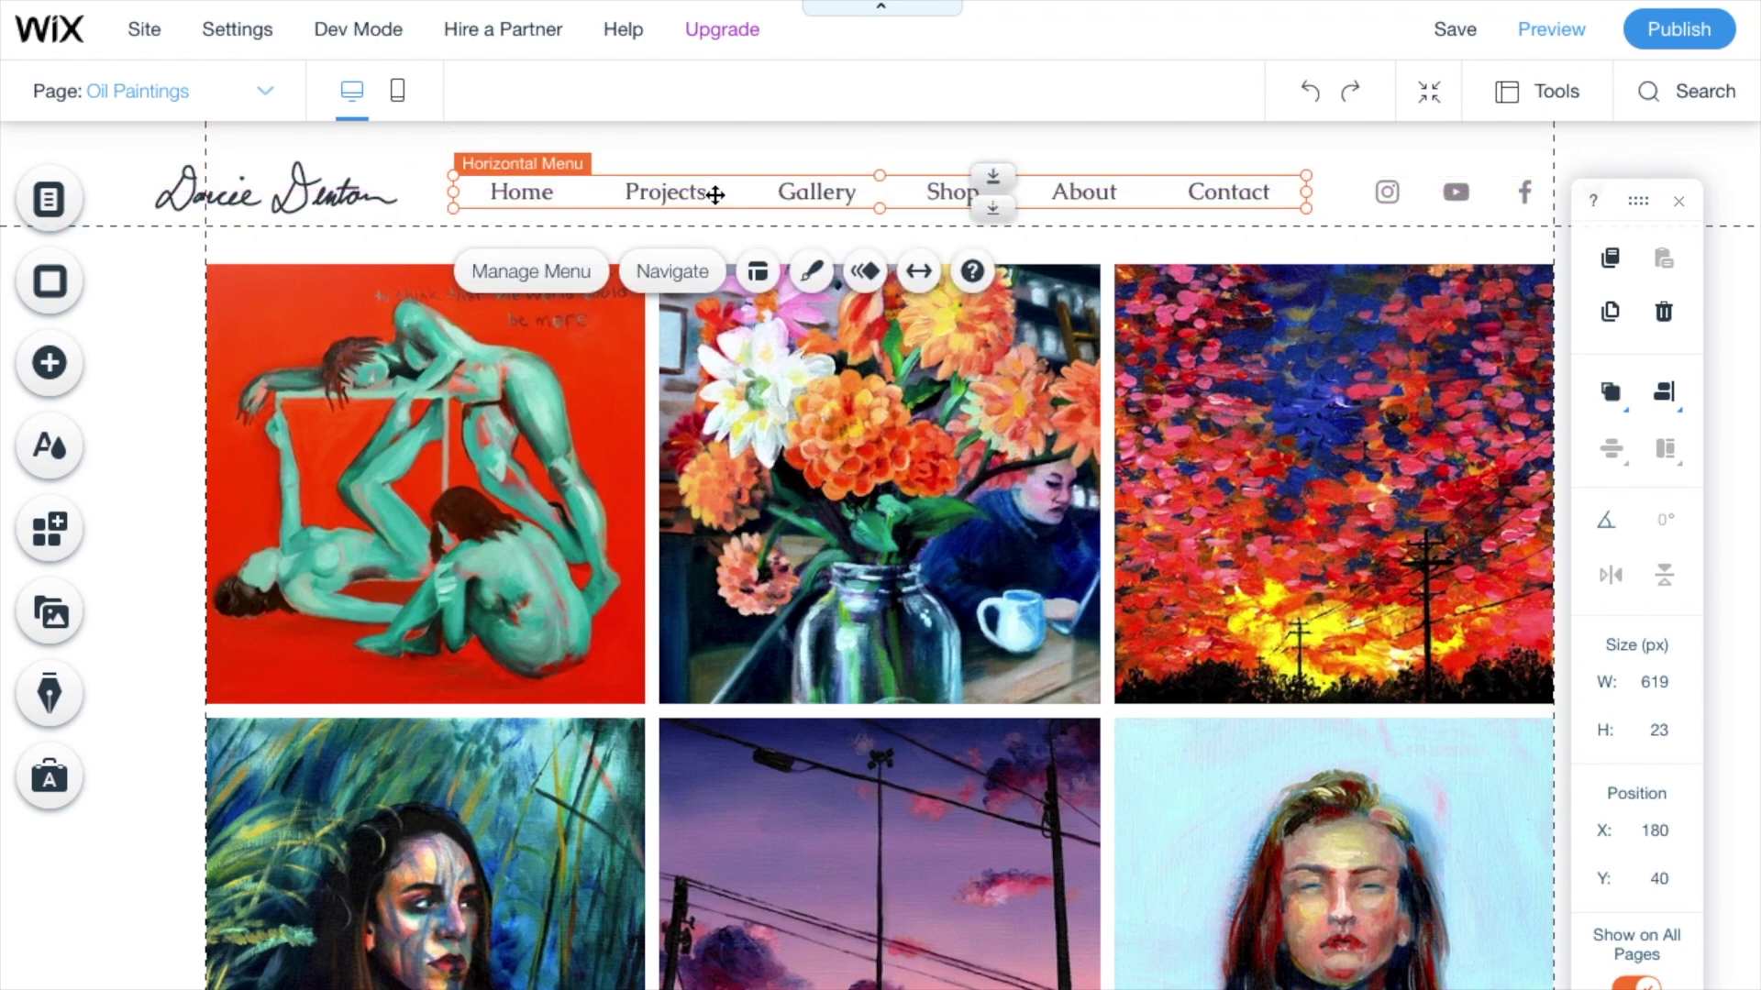
Reorder the site menu so that the Gallery folder comes directly after Home, above Projects
left_click(587, 275)
left_click_drag(401, 404, 404, 348)
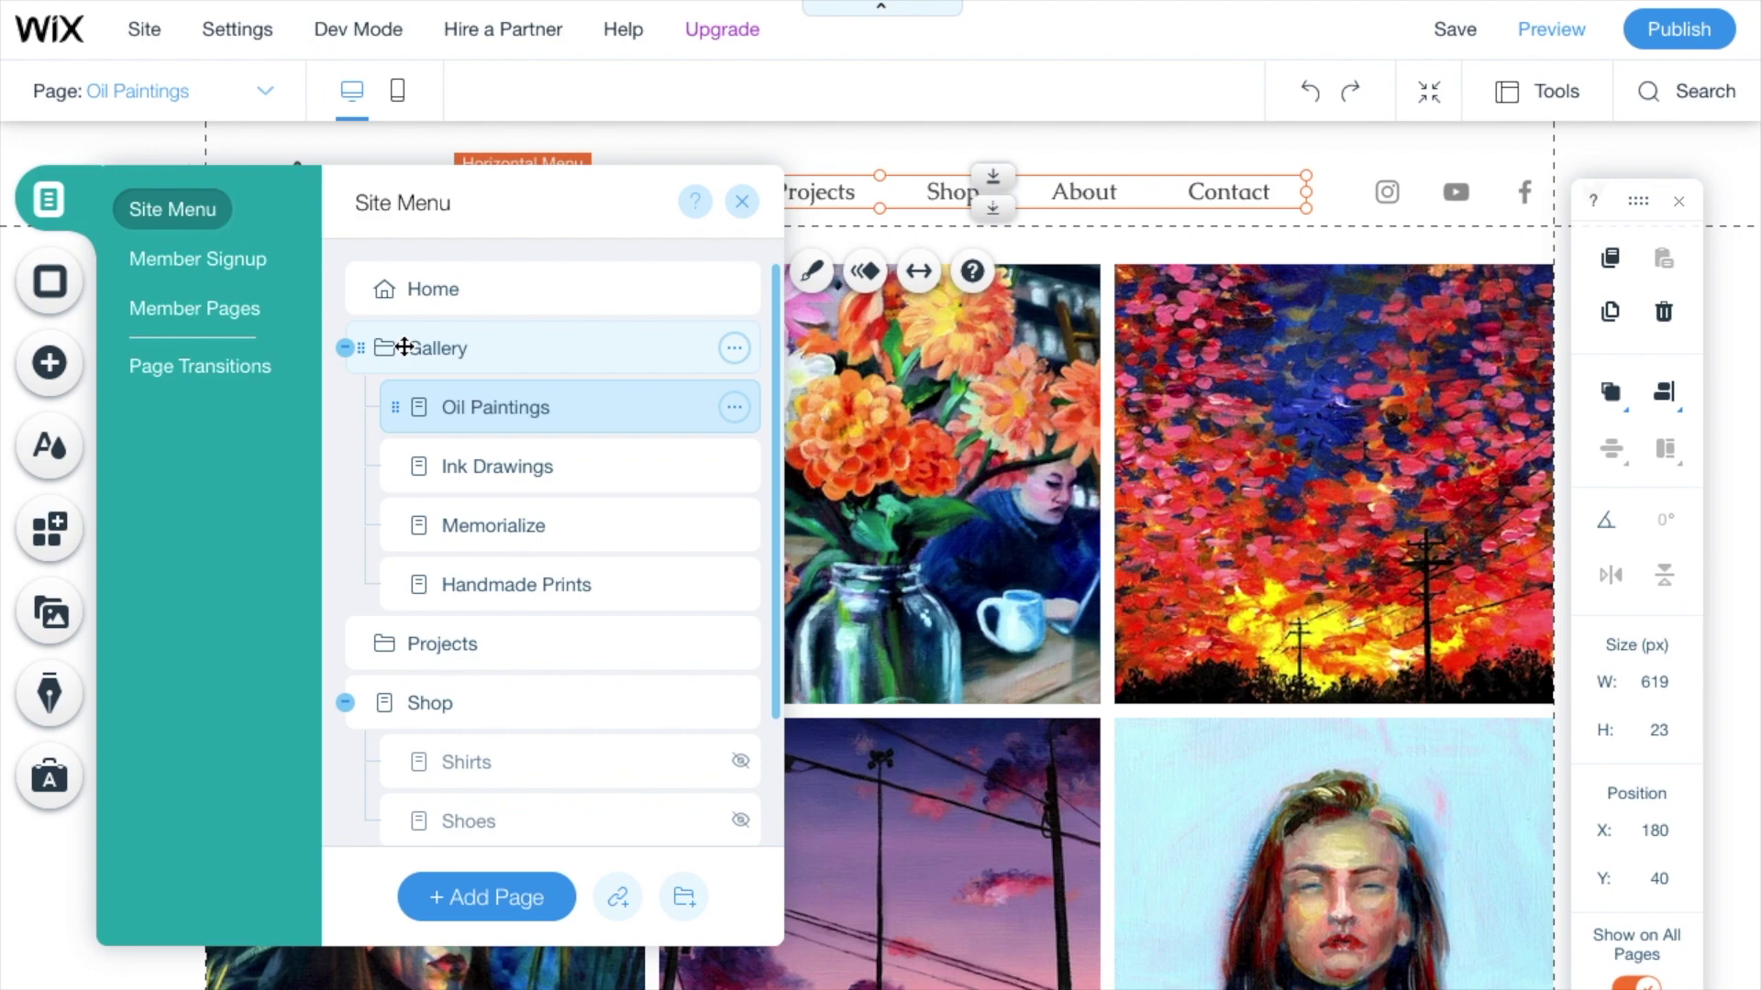
left_click(742, 201)
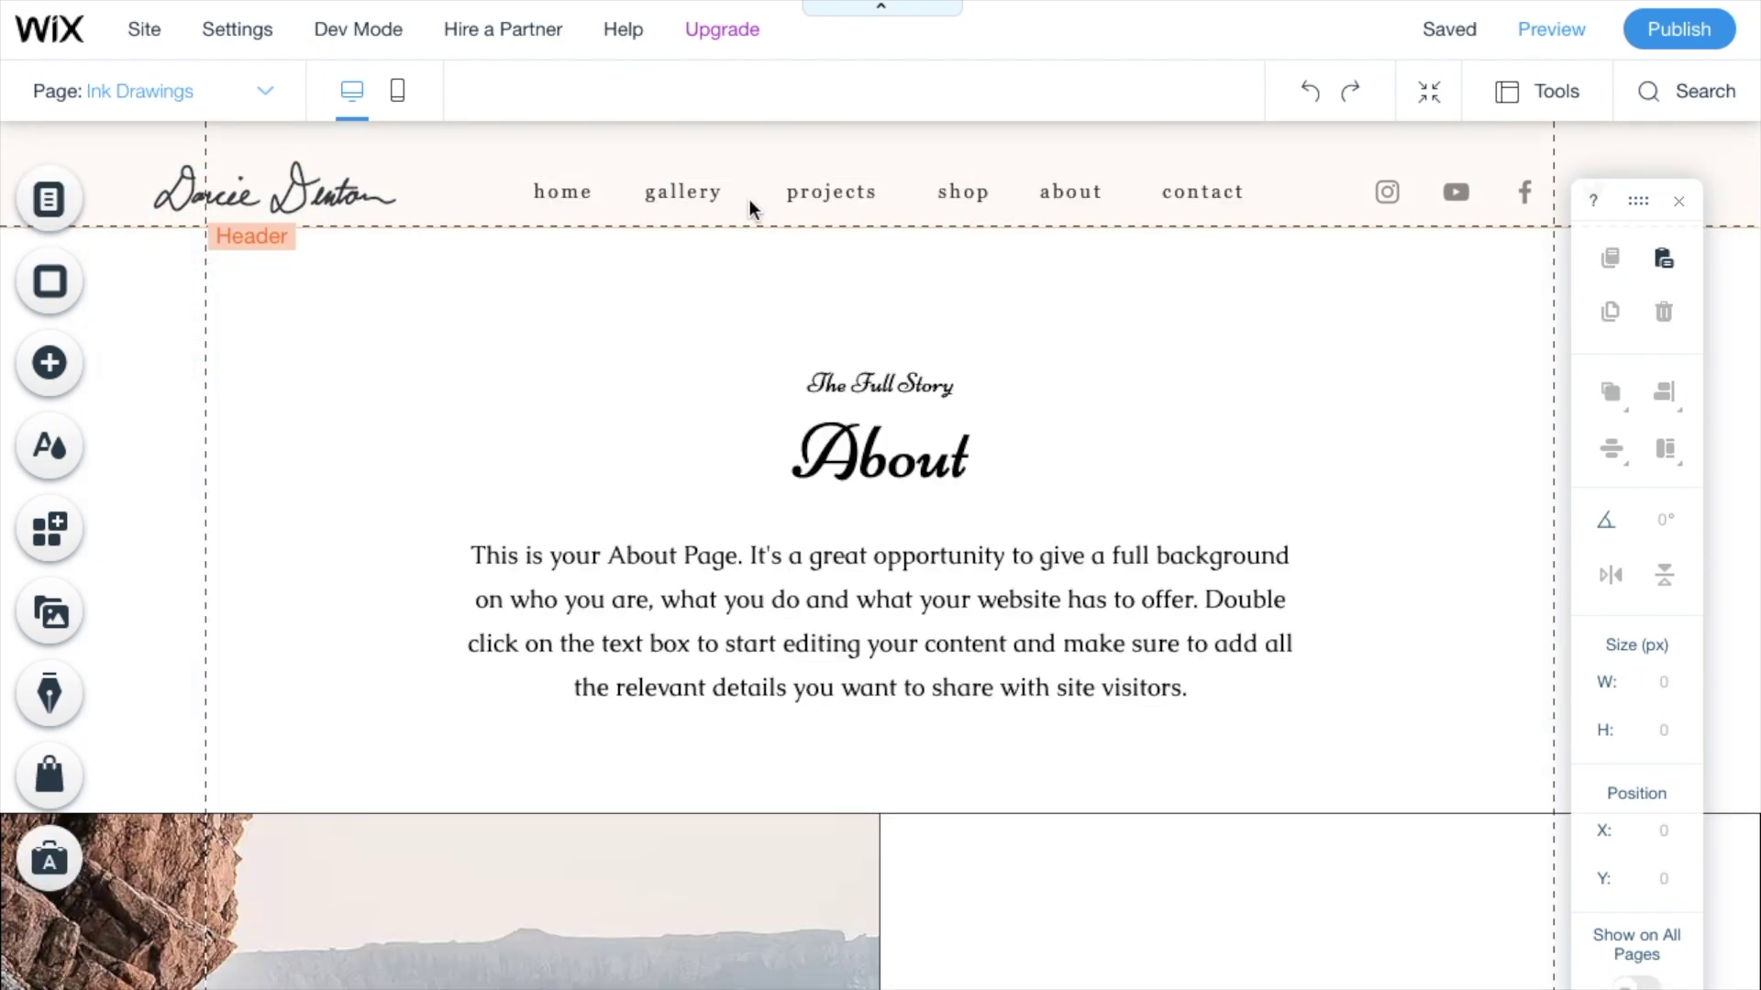
Delete the About template's text and its Mission and Vision strips from the Ink Drawings page
scroll(712, 686, "down", 6)
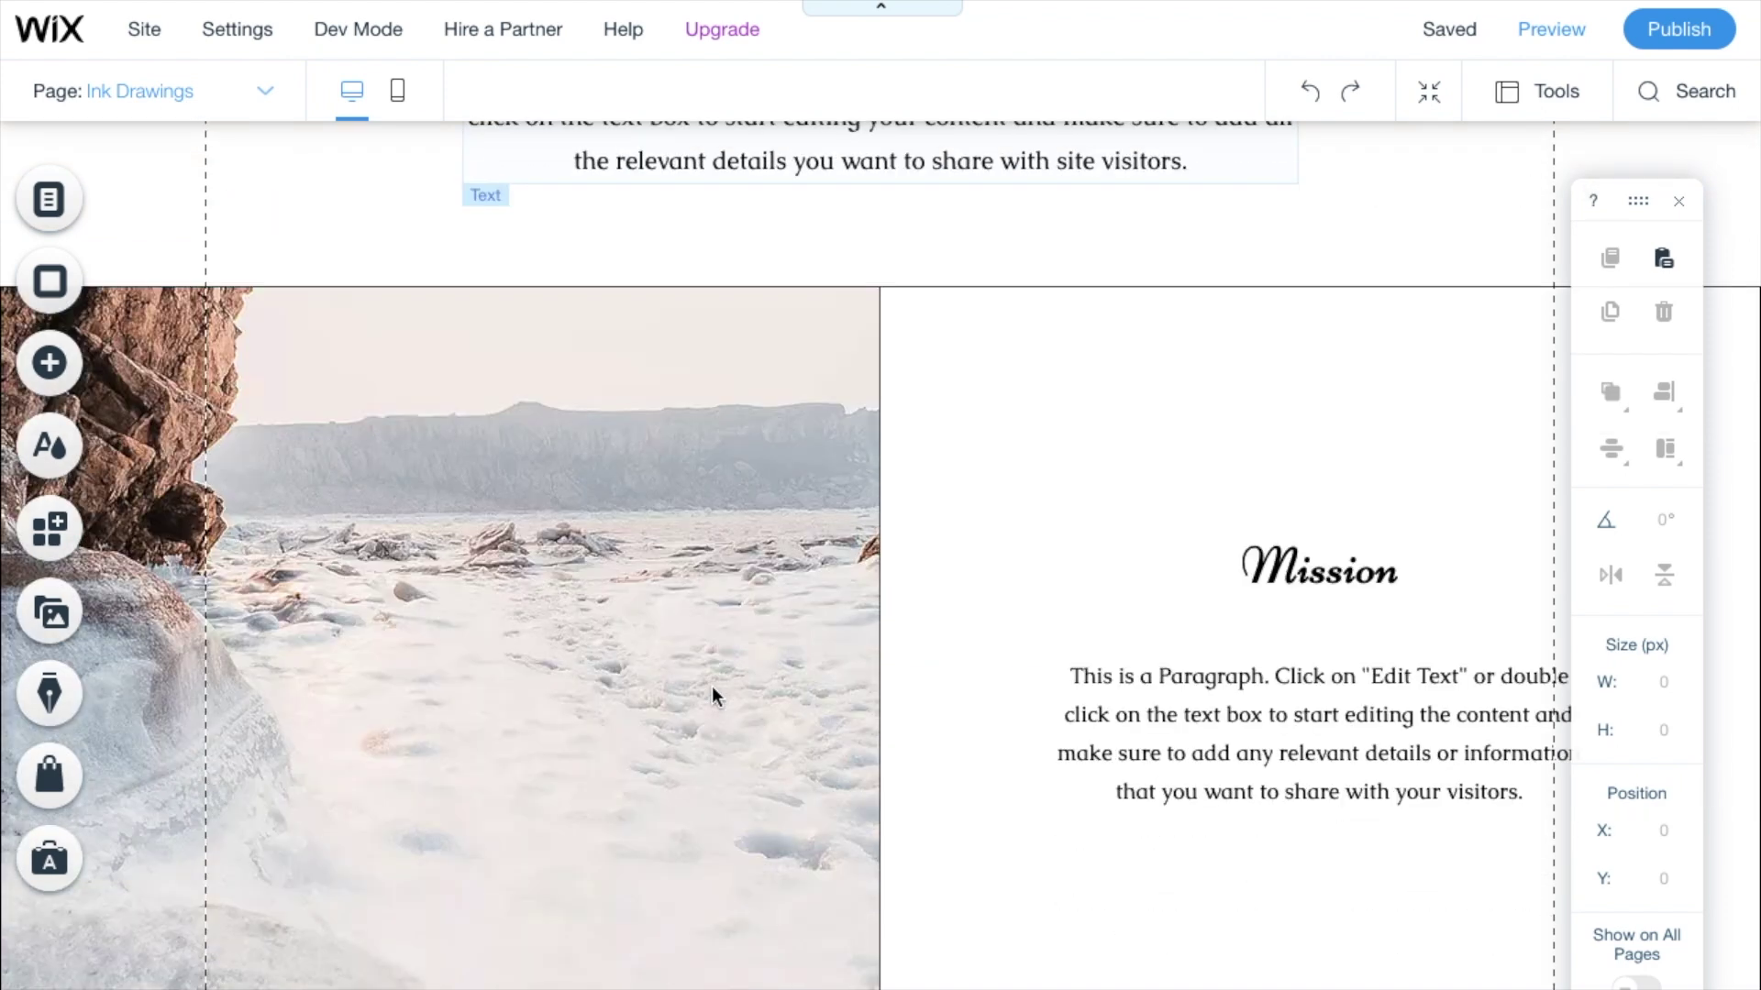
scroll(711, 686, "down", 6)
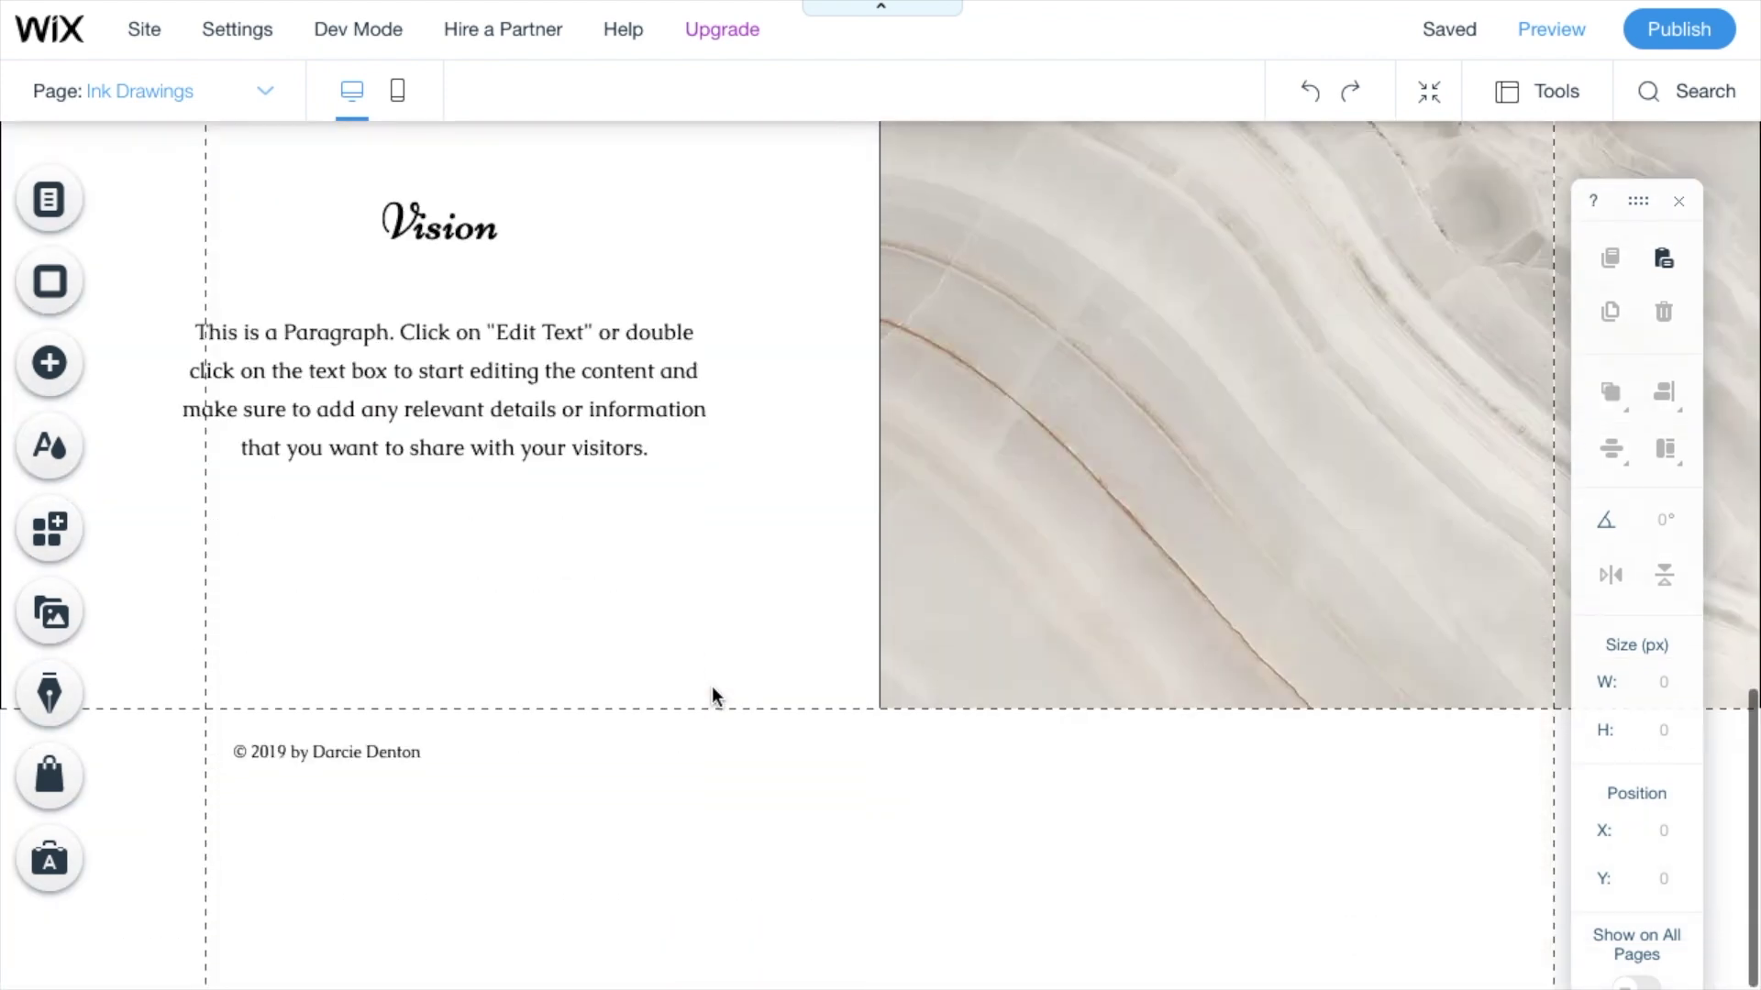
scroll(711, 686, "up", 12)
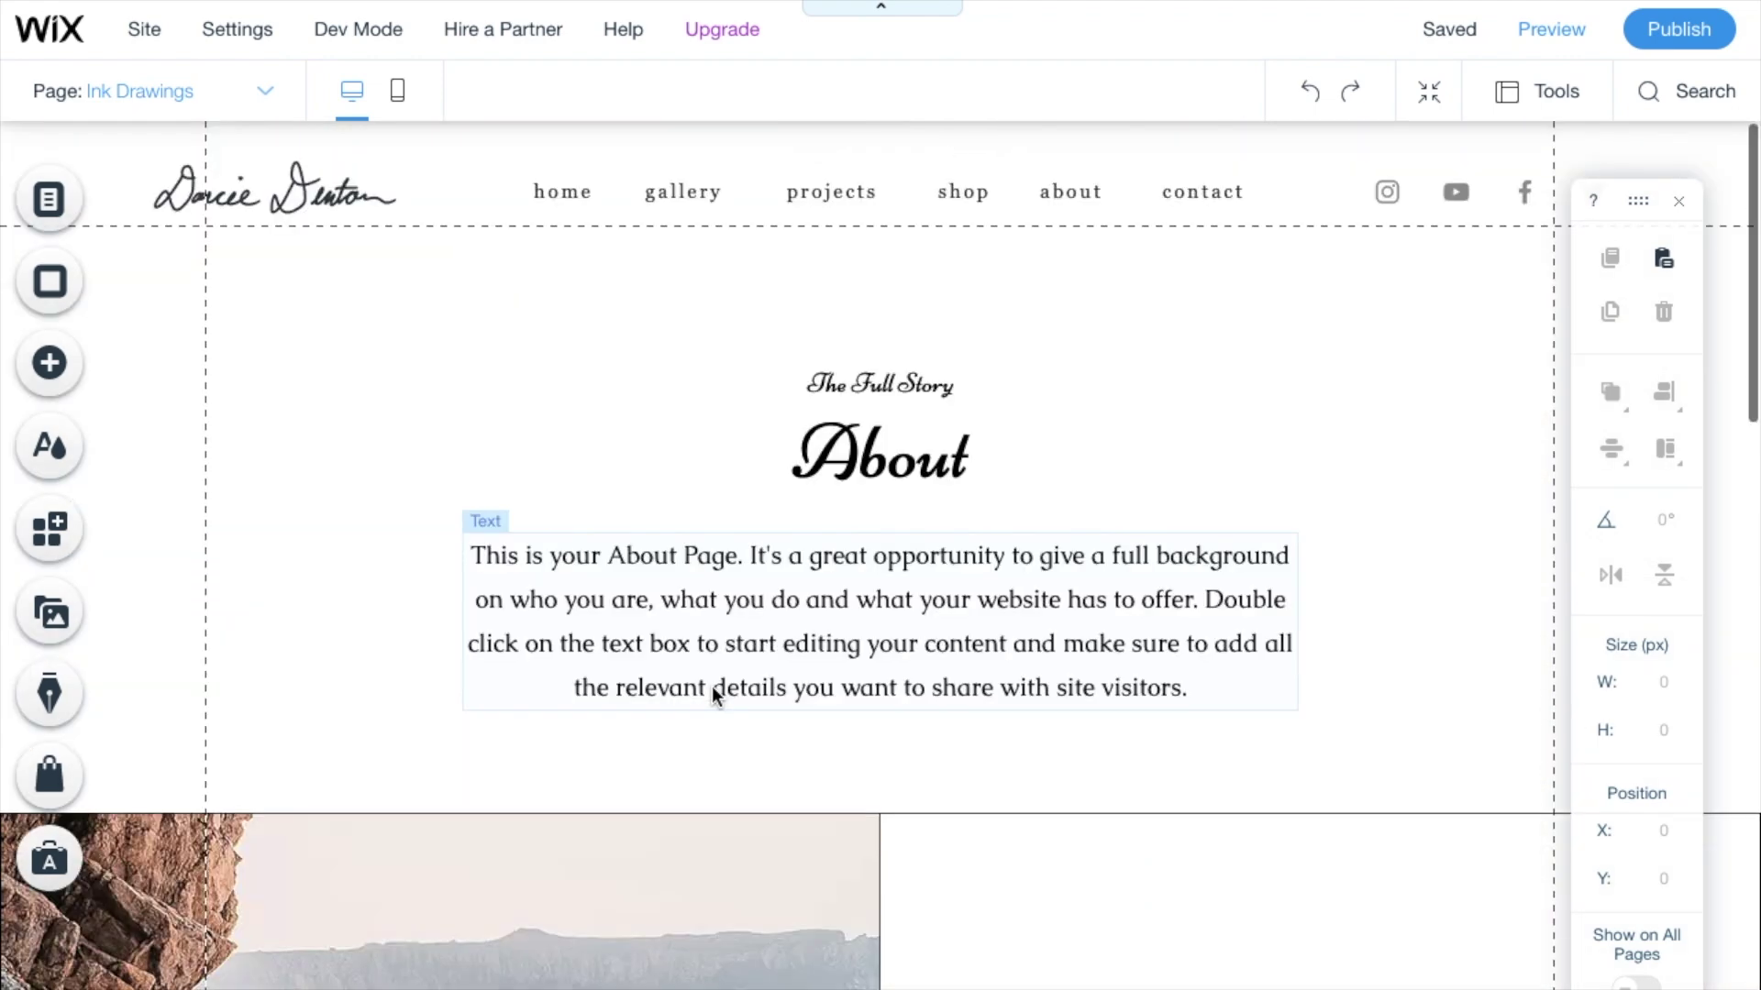
scroll(712, 686, "down", 1)
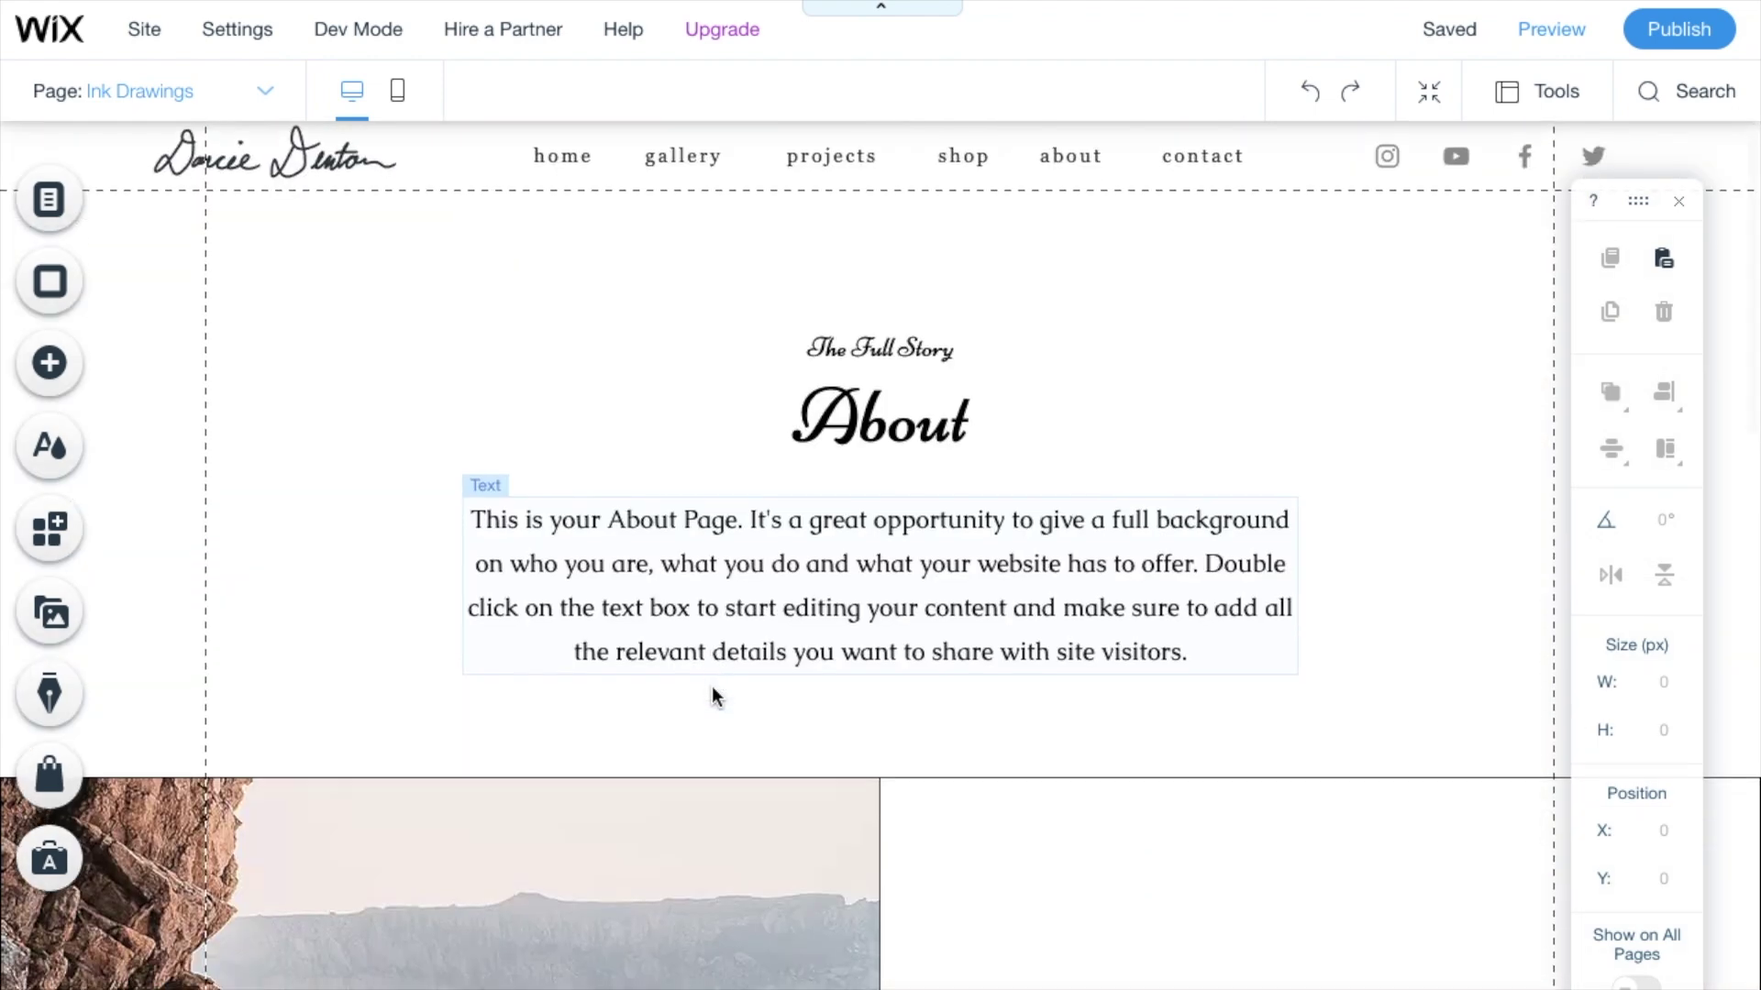
left_click(894, 346)
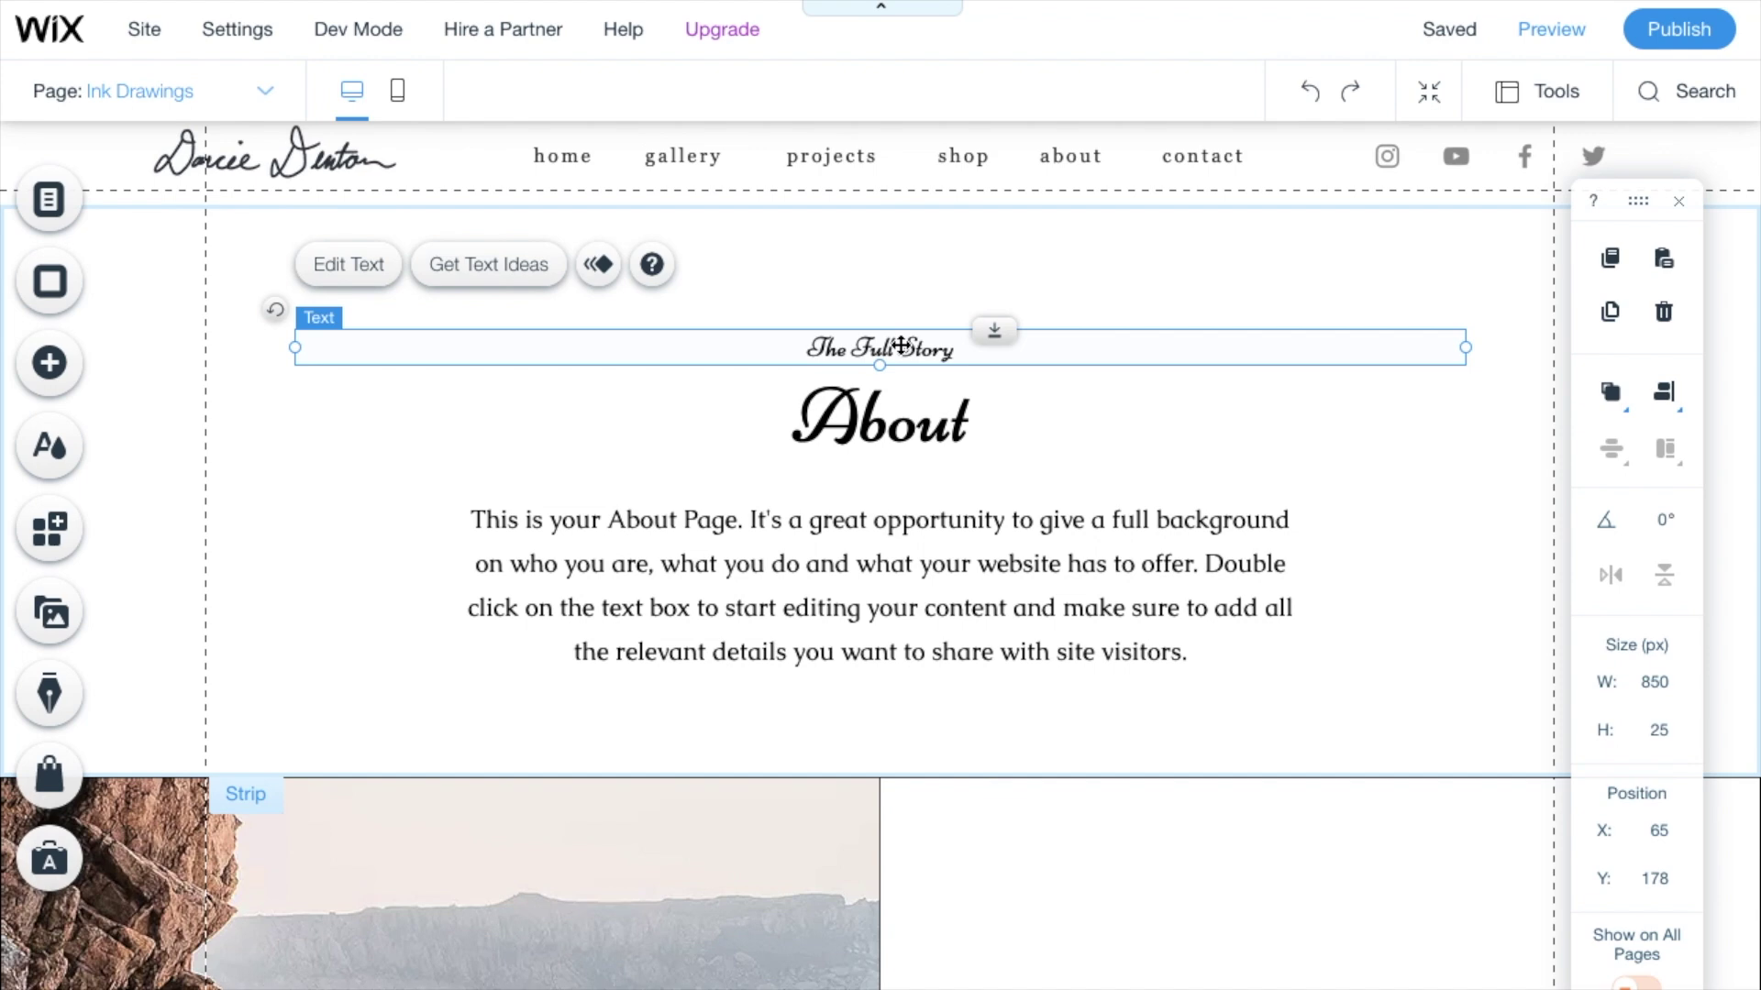
key("Delete")
key("Delete")
left_click(459, 800)
key("Delete")
scroll(458, 801, "down", 10)
left_click(480, 710)
key("Delete")
scroll(481, 708, "up", 10)
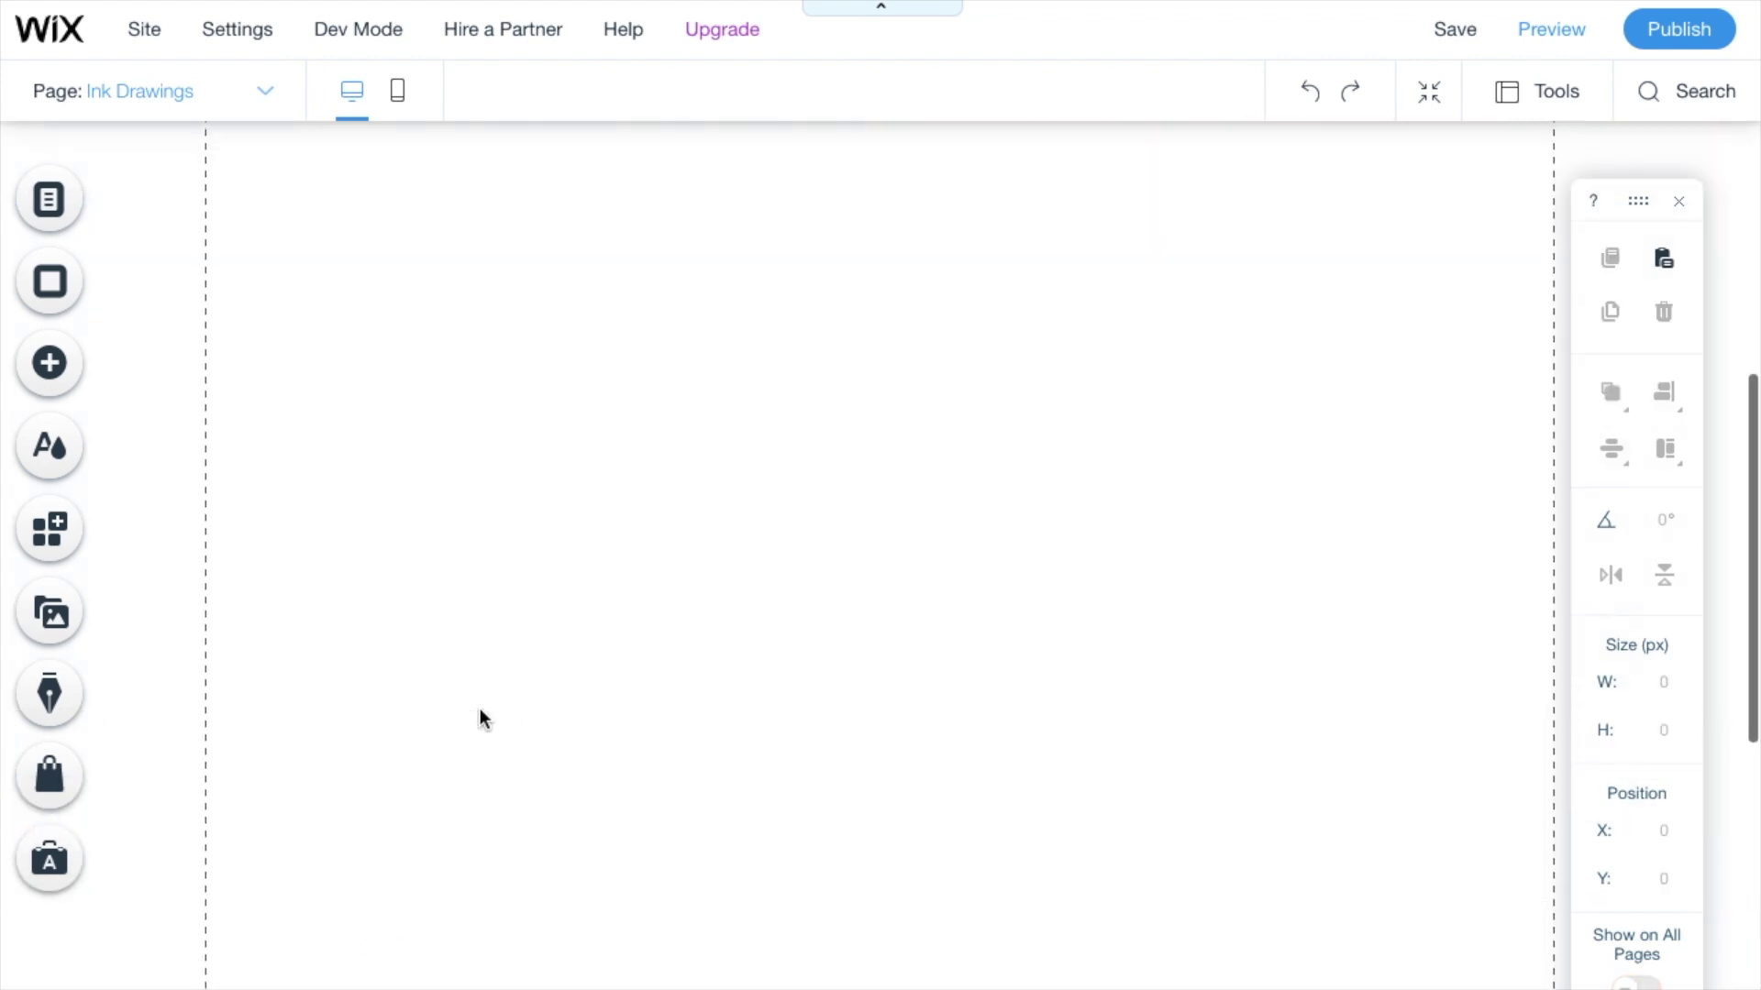
Add a Grid Pro Gallery to the Ink Drawings page, widen it to 980 px and place it below the header at Y 151
left_click(50, 364)
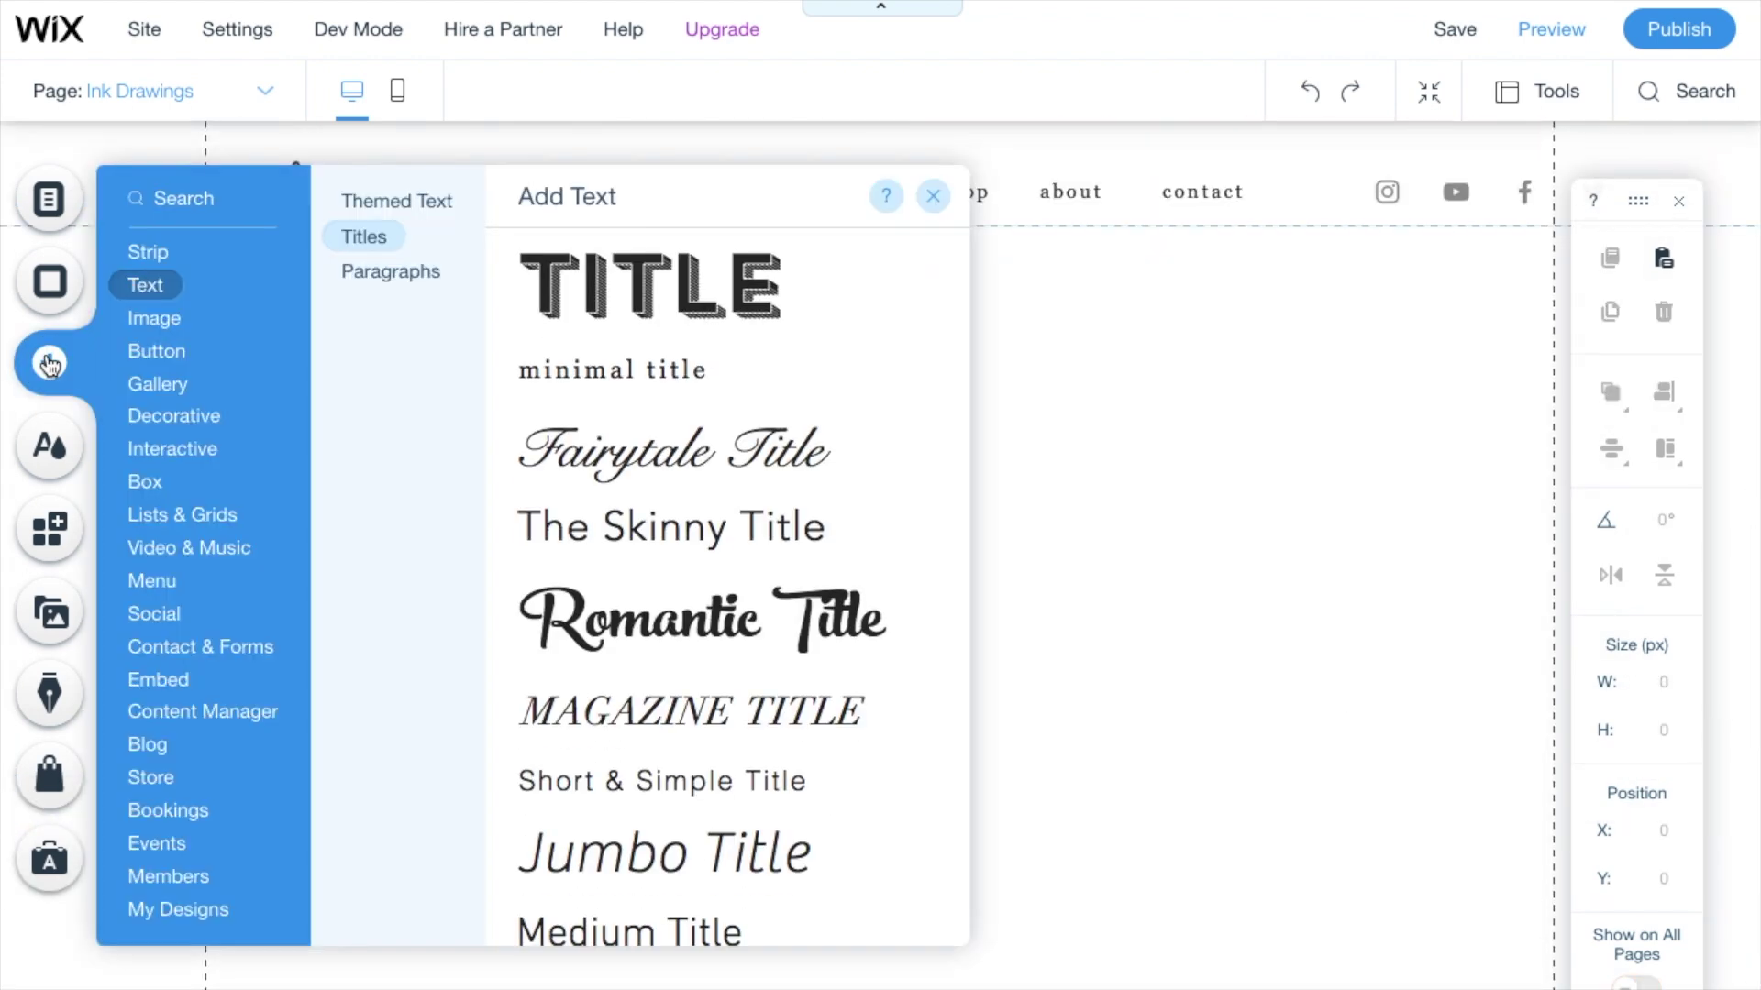
mouse_move(151, 385)
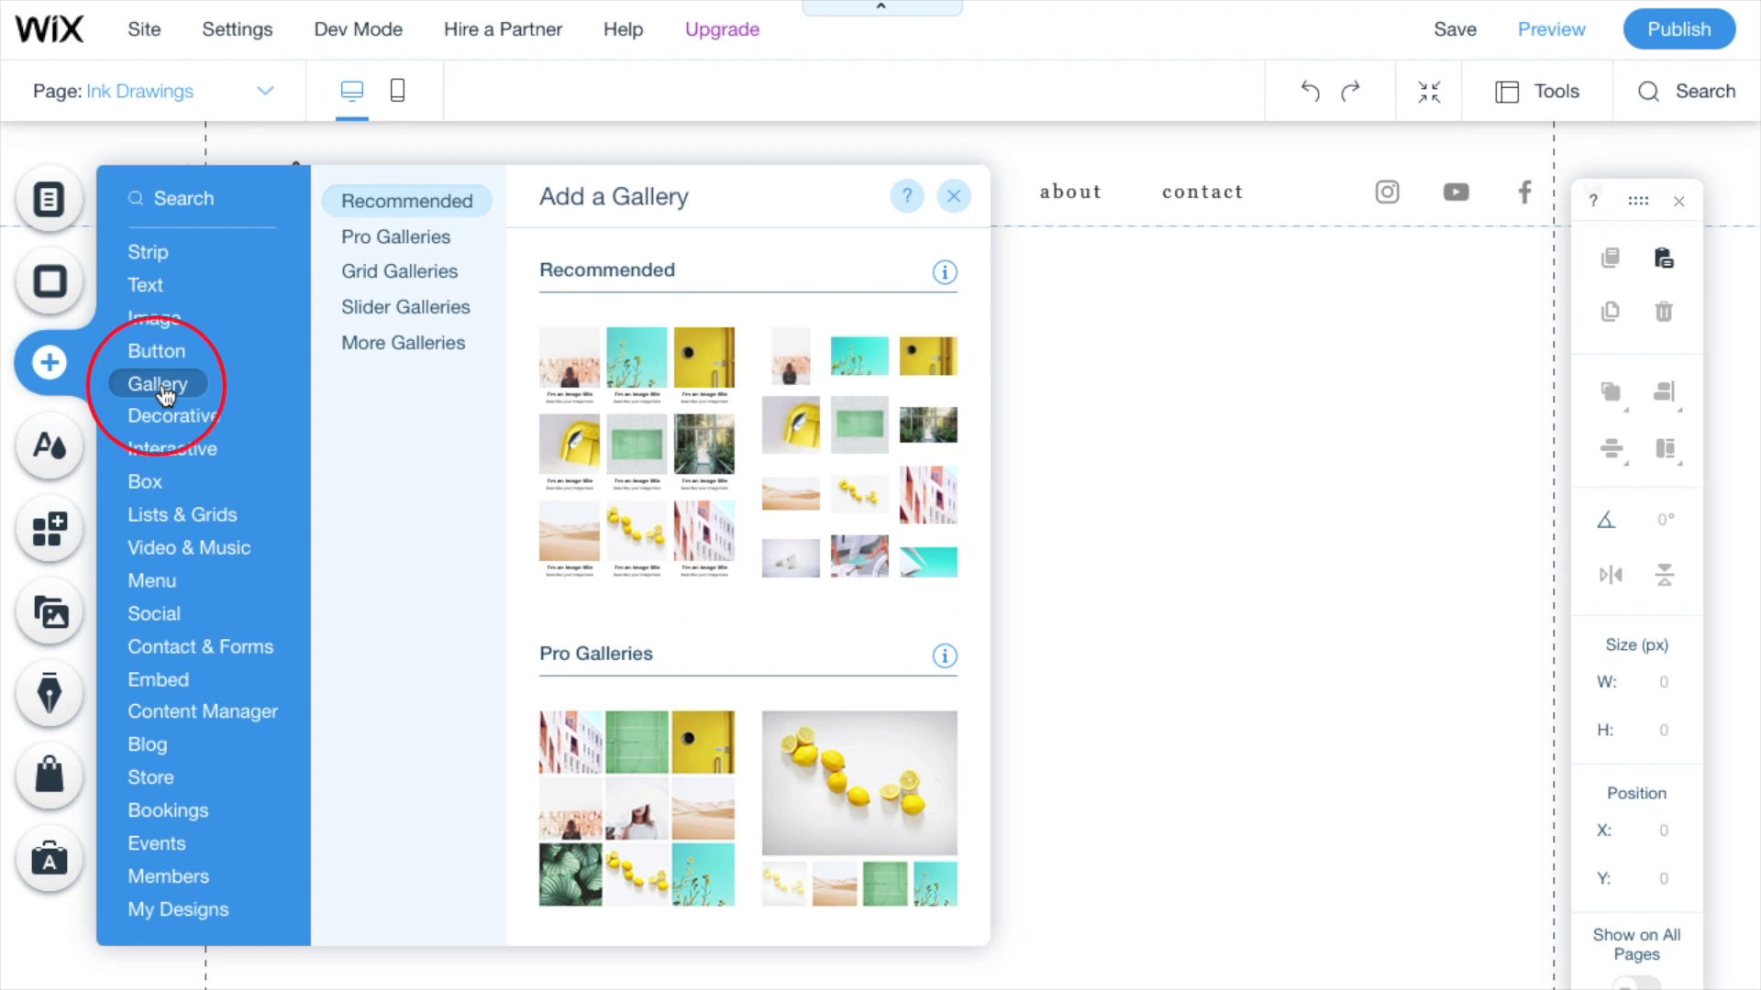
left_click(621, 803)
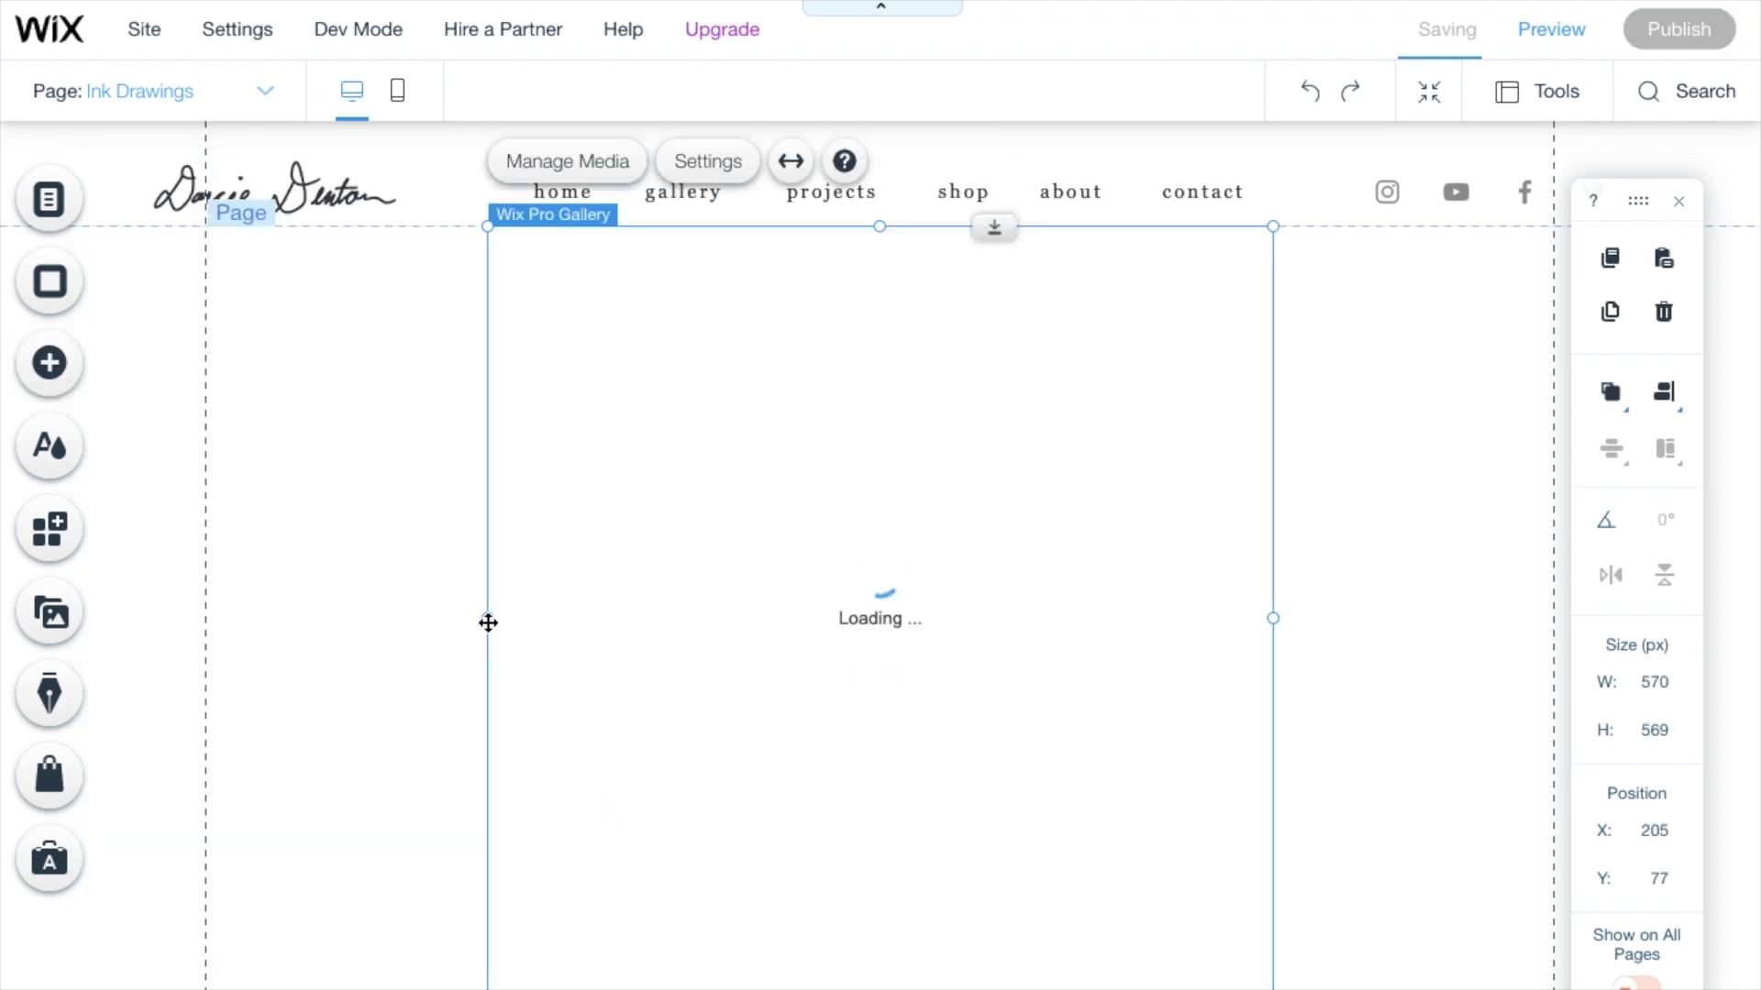
left_click_drag(487, 618, 206, 598)
left_click_drag(1278, 844, 1555, 853)
left_click_drag(750, 346, 745, 448)
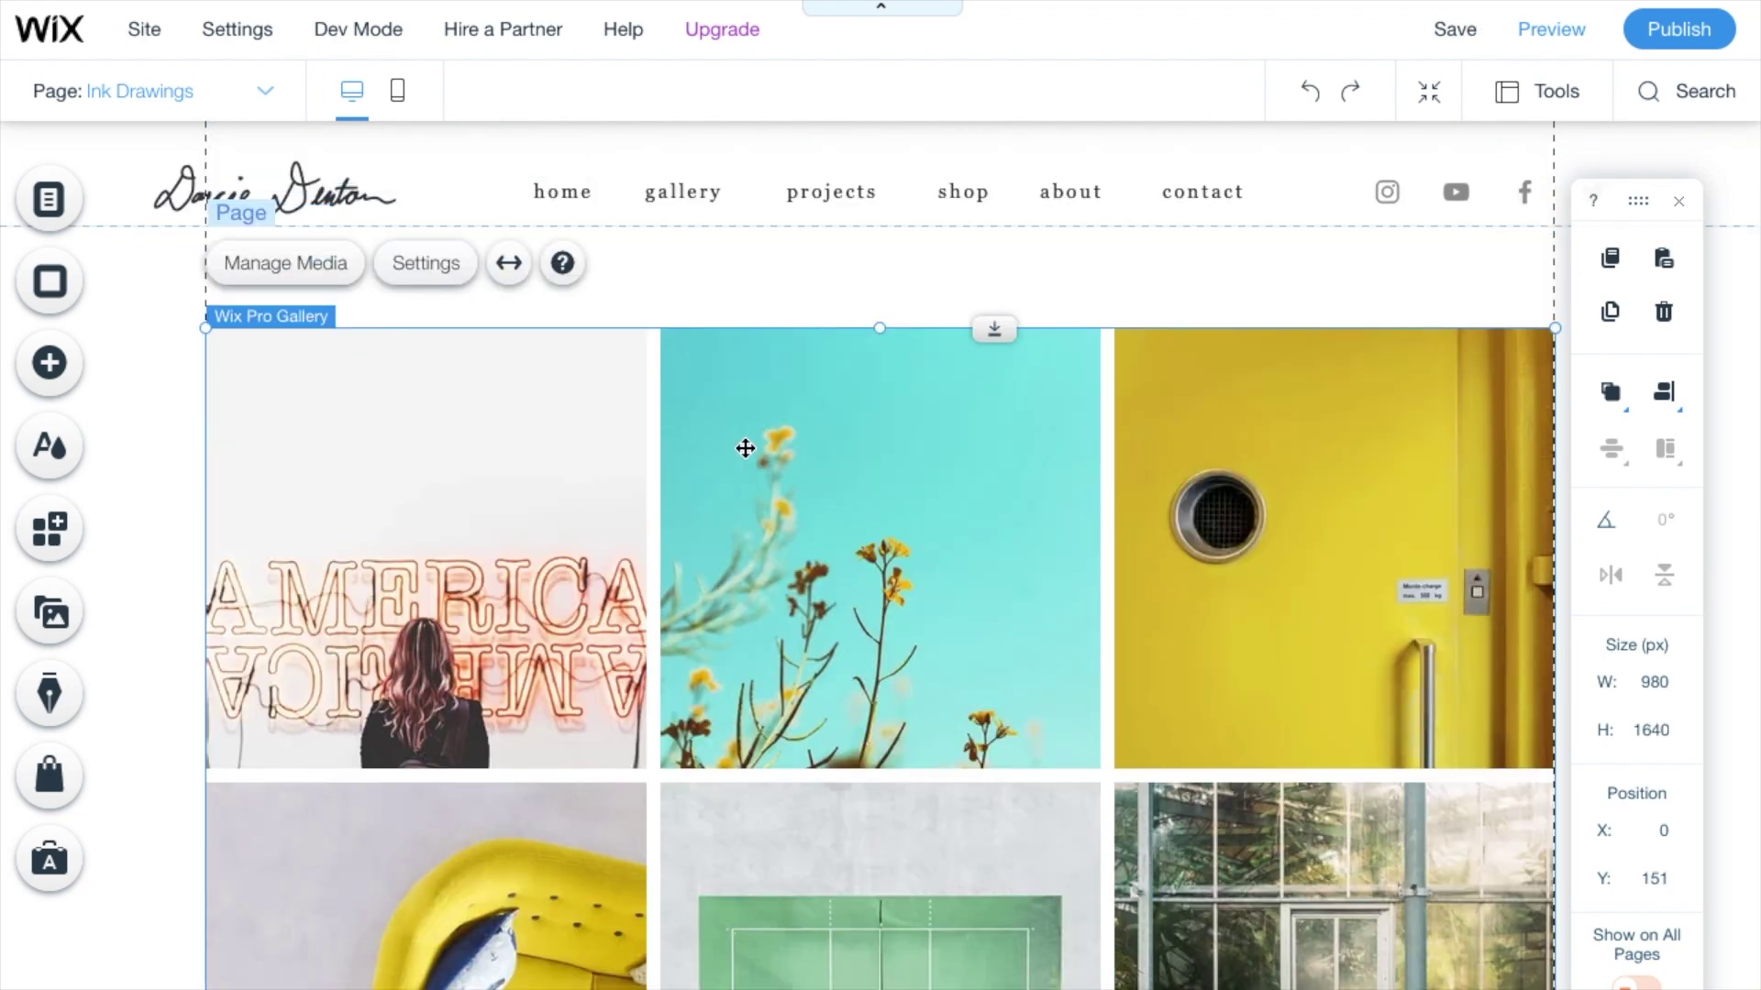
Open the Ink Drawings gallery's media manager and remove all the placeholder images
left_click(288, 263)
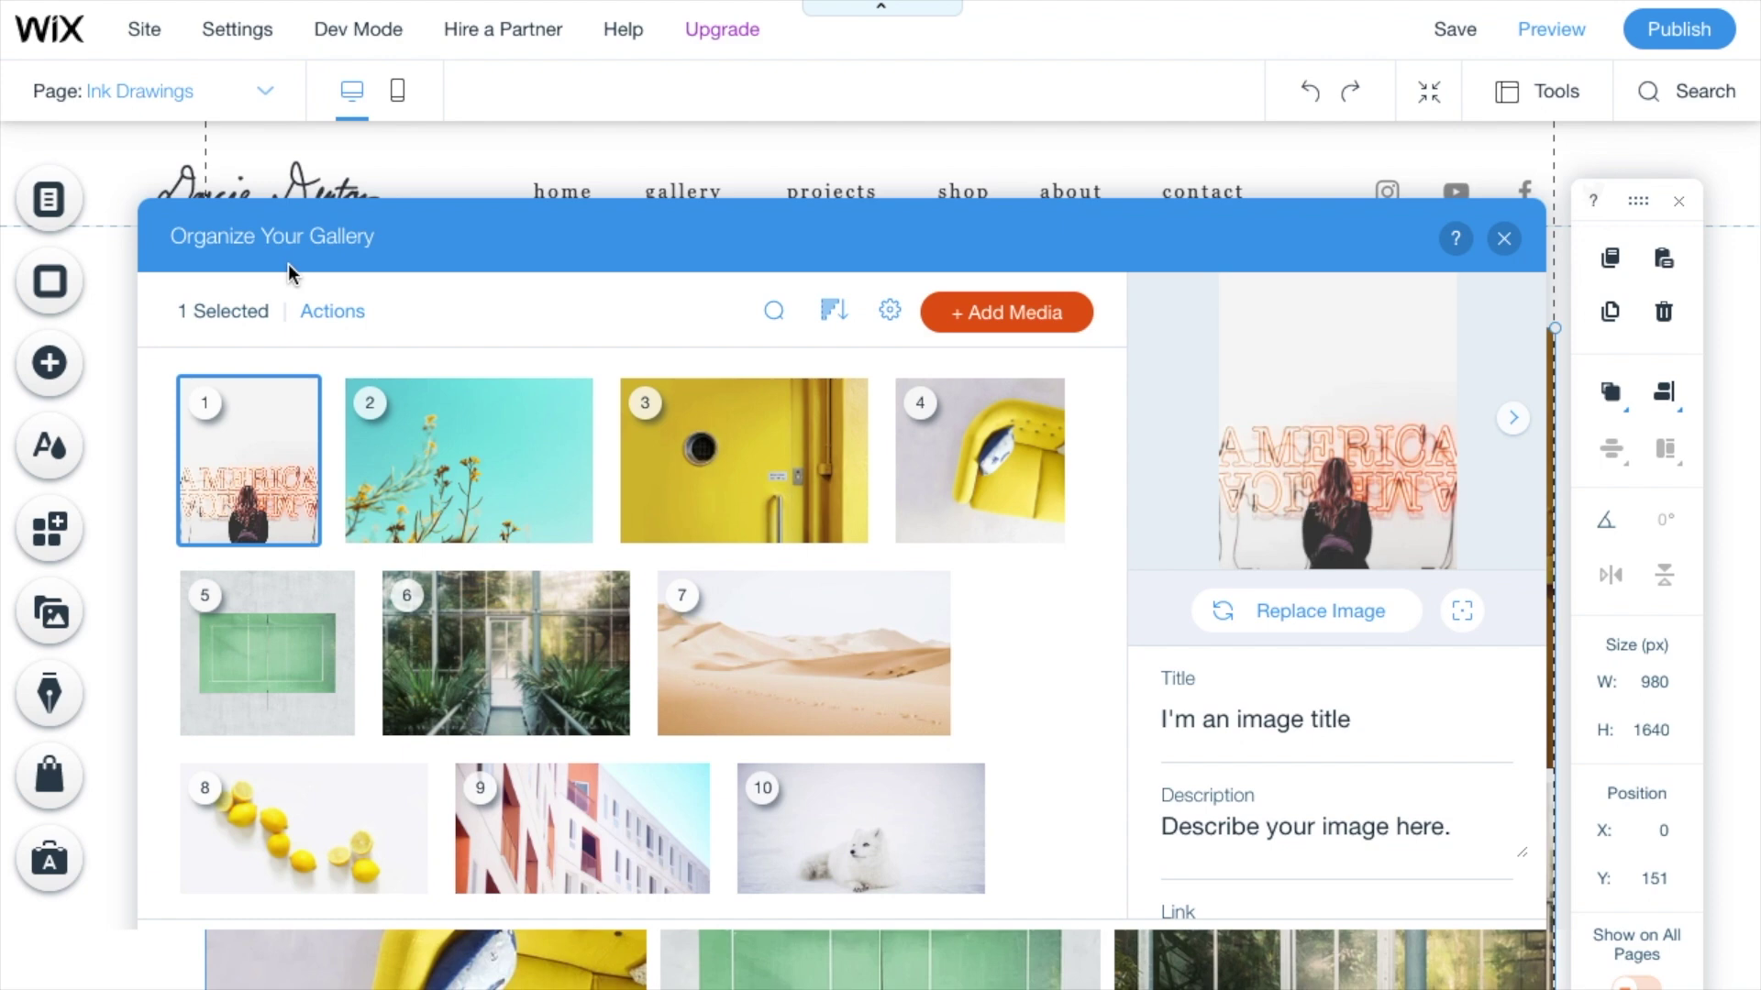
scroll(500, 639, "down", 2)
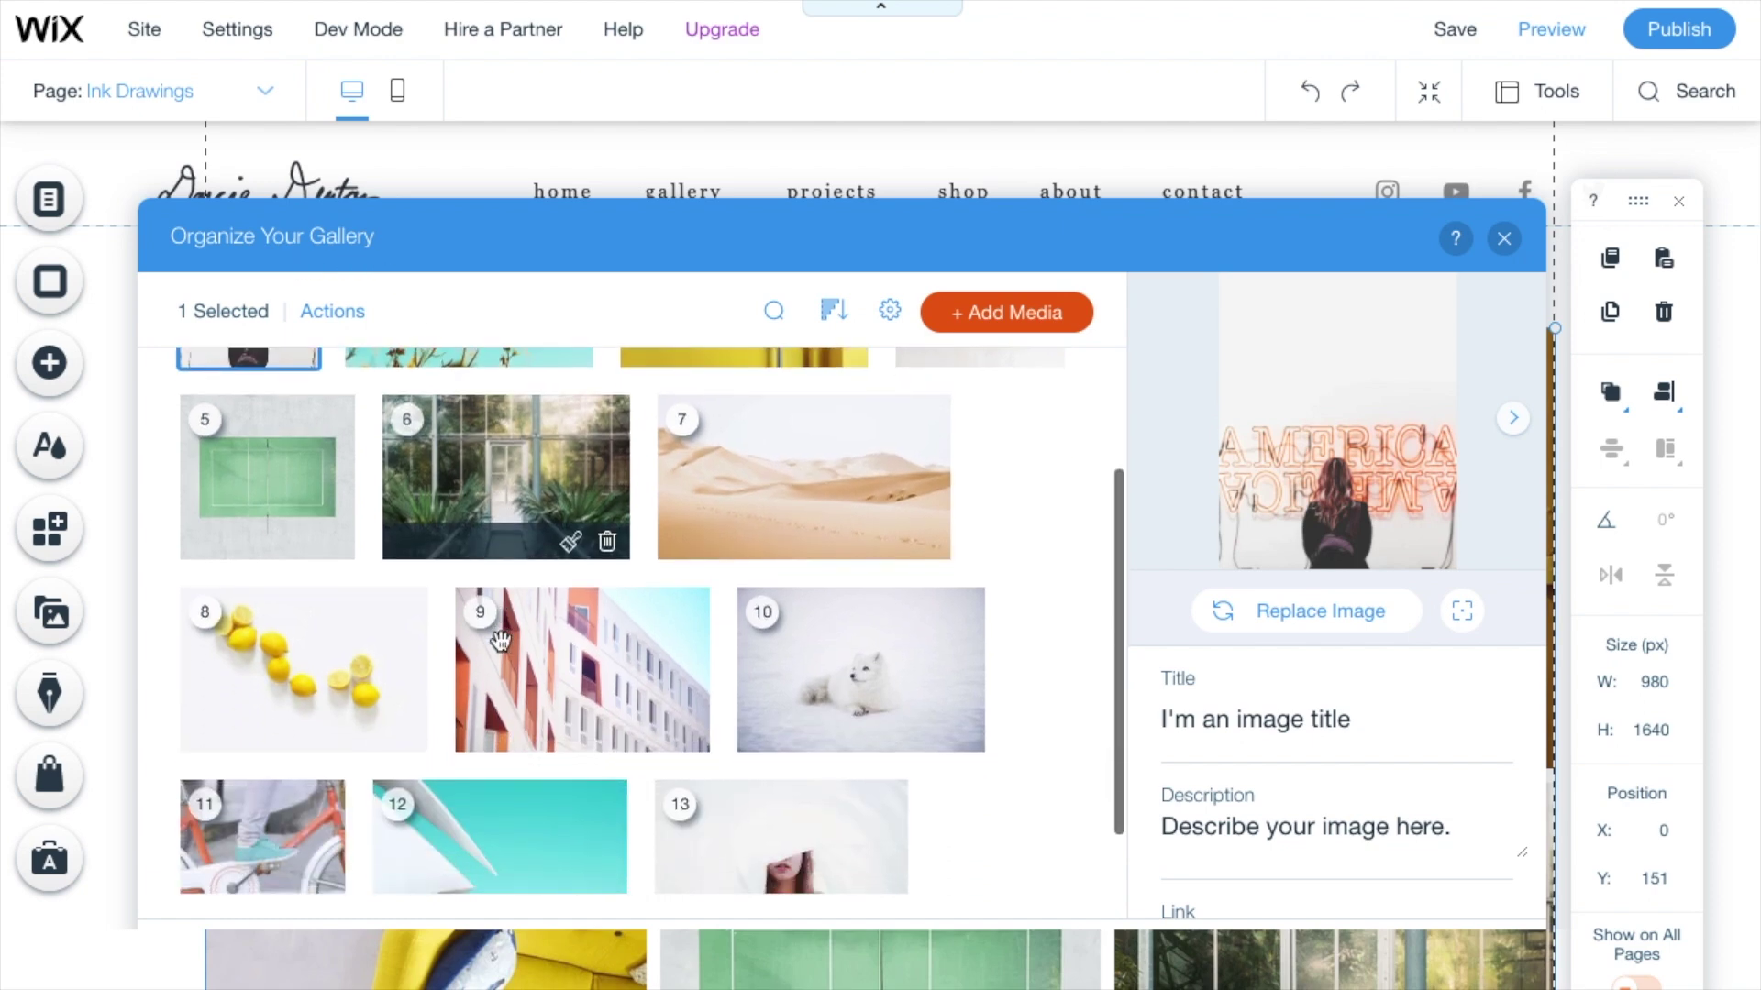
scroll(500, 639, "down", 1)
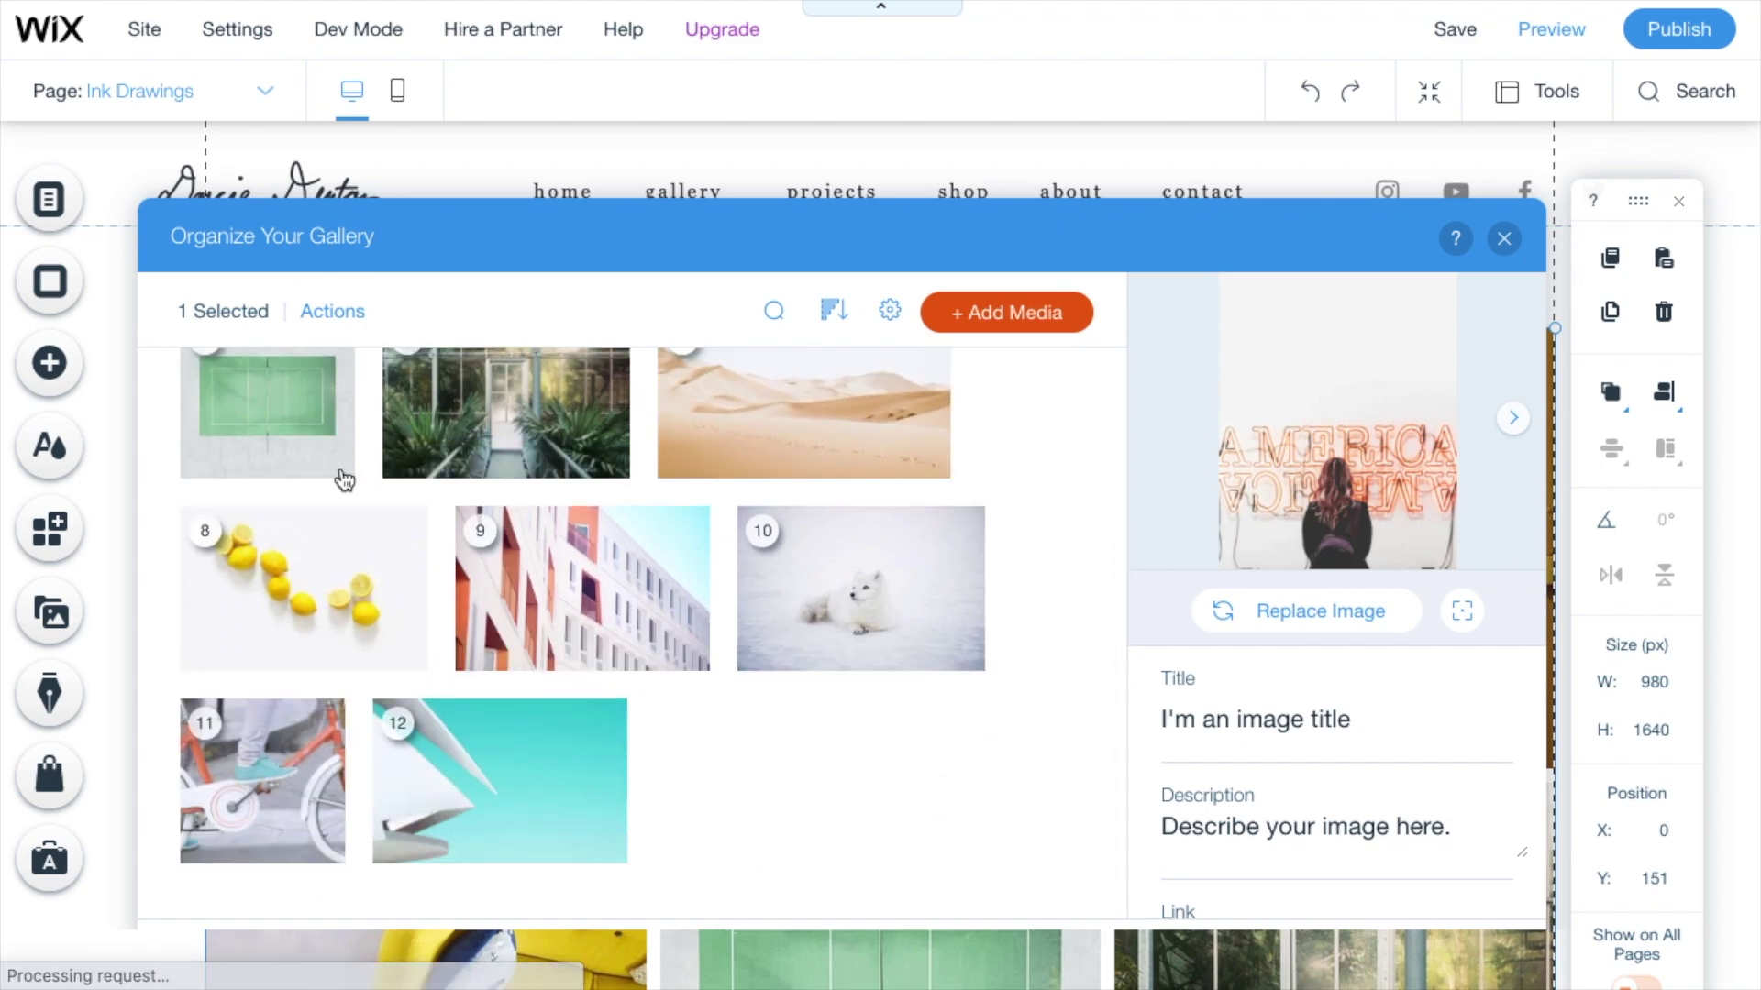
left_click(332, 464)
left_click(404, 463)
left_click(298, 463)
left_click(404, 463)
left_click(404, 464)
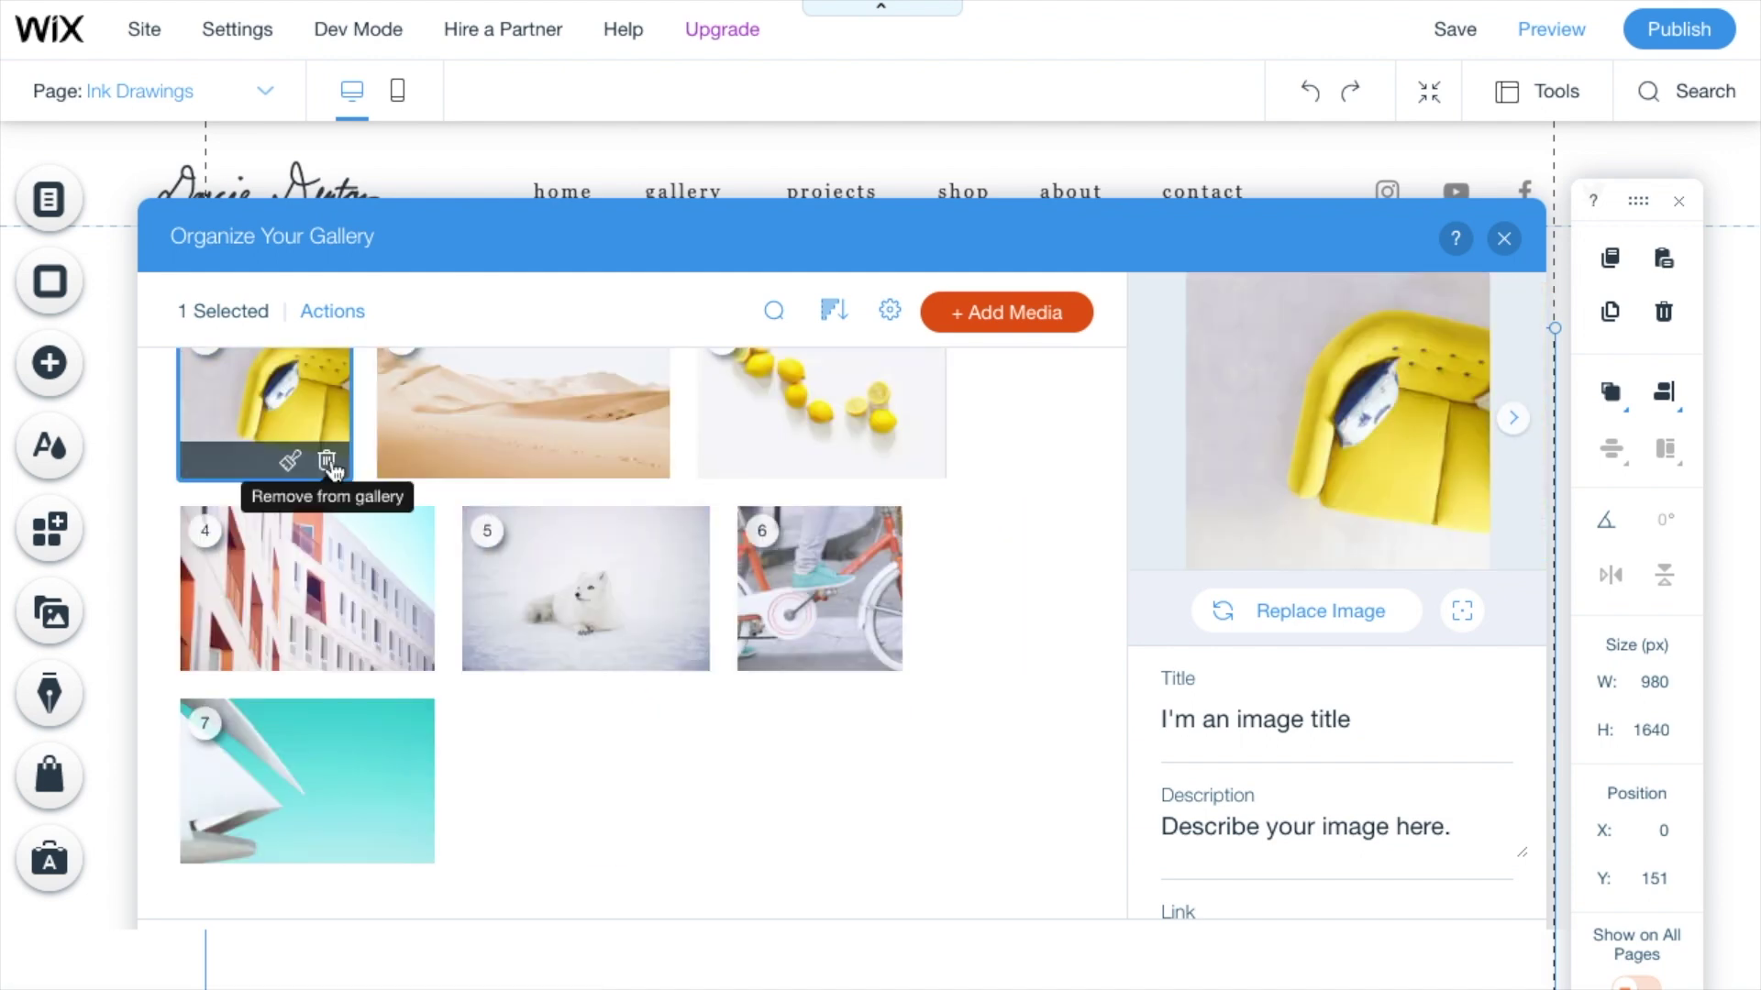
left_click(326, 461)
left_click(447, 523)
left_click(404, 524)
left_click(409, 524)
left_click(404, 524)
left_click(602, 525)
left_click(326, 526)
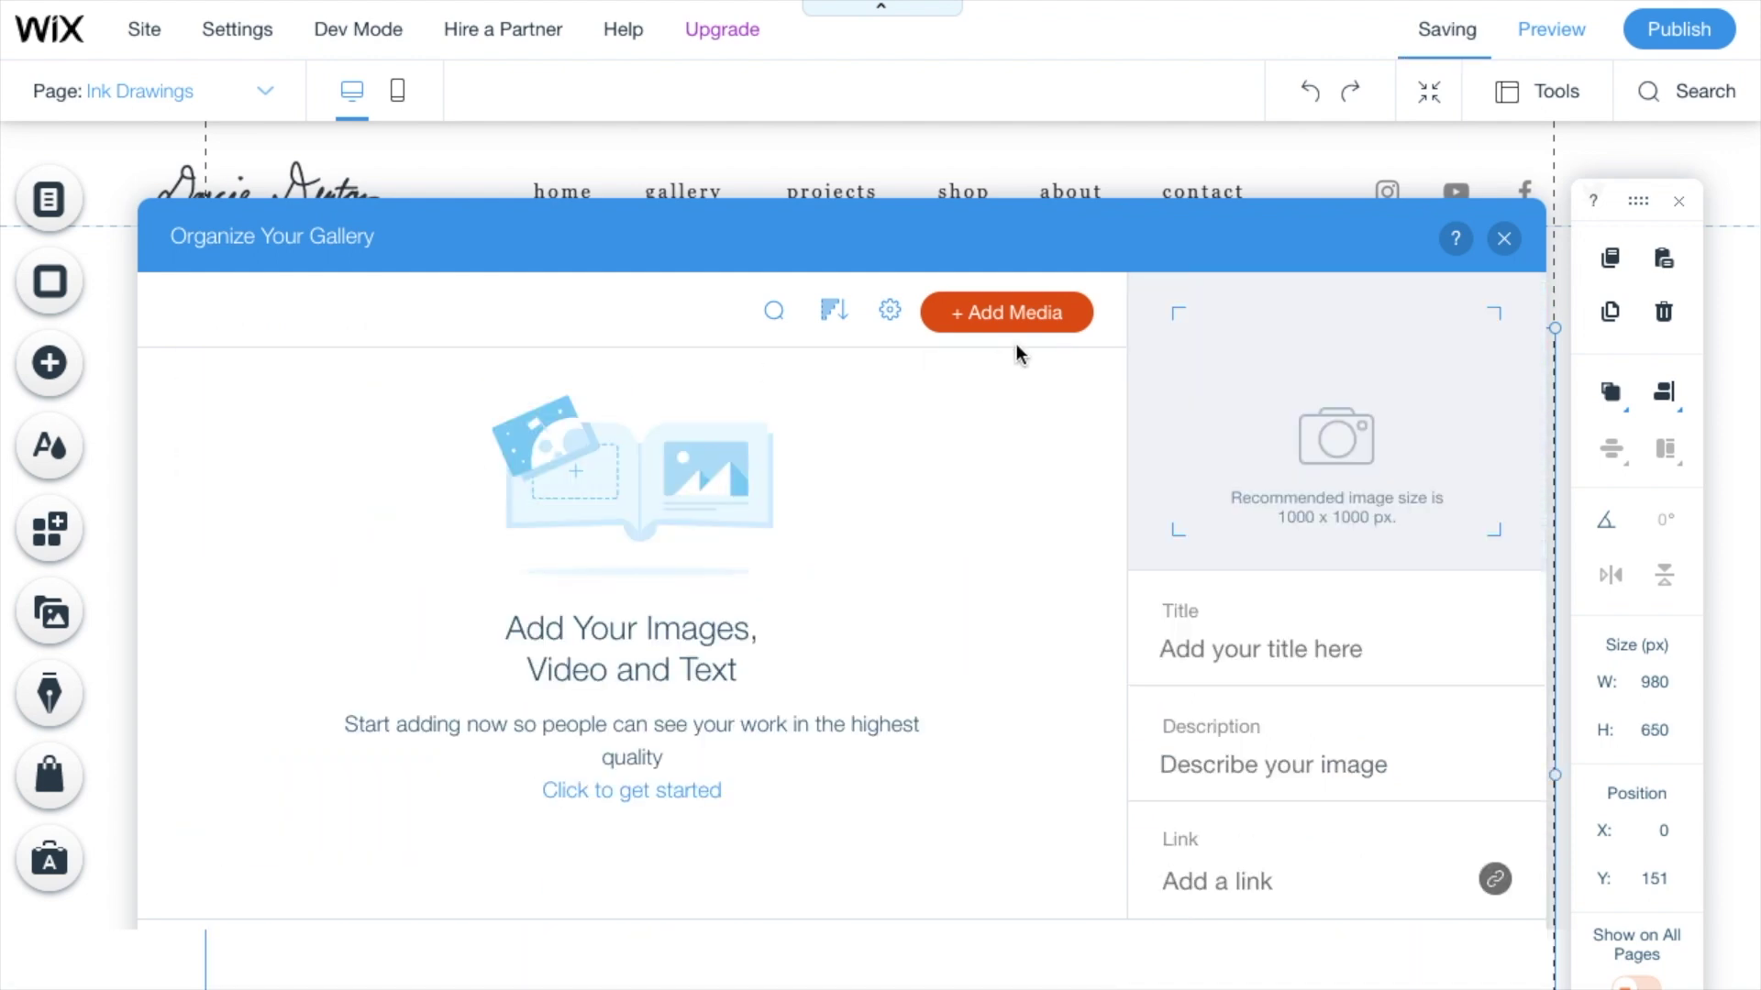
Fill the gallery with the site files little moments, winter and love sucks
left_click(1014, 312)
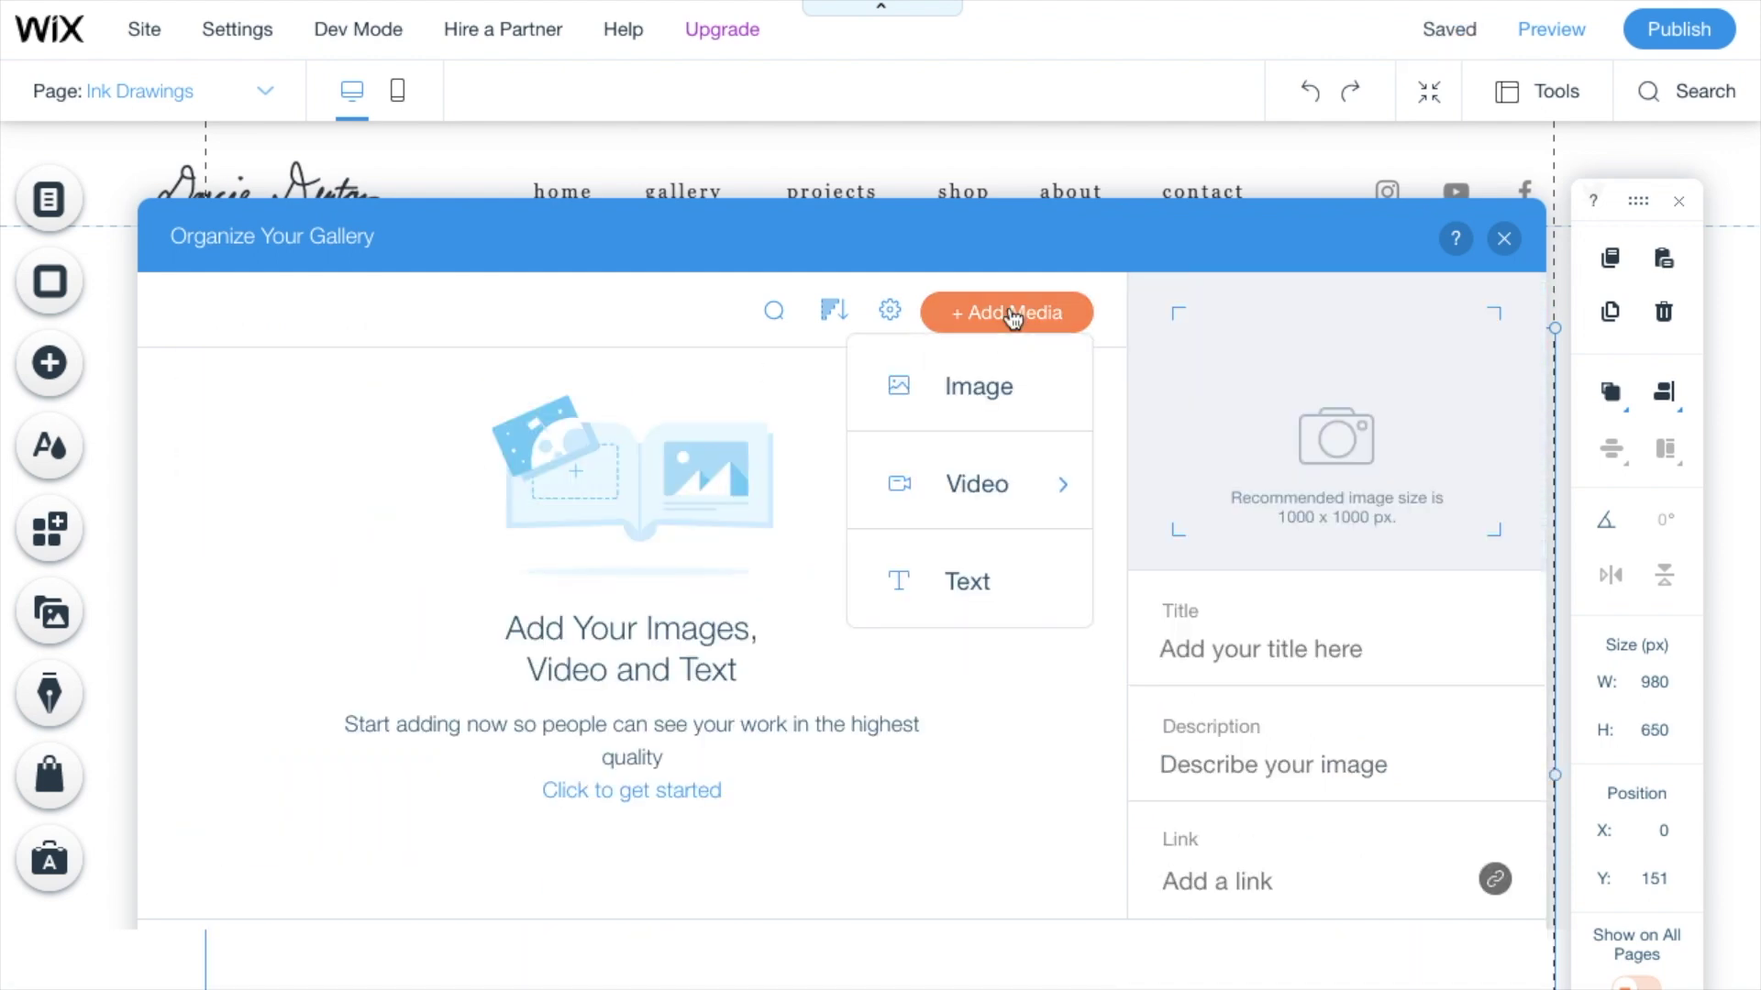
left_click(997, 385)
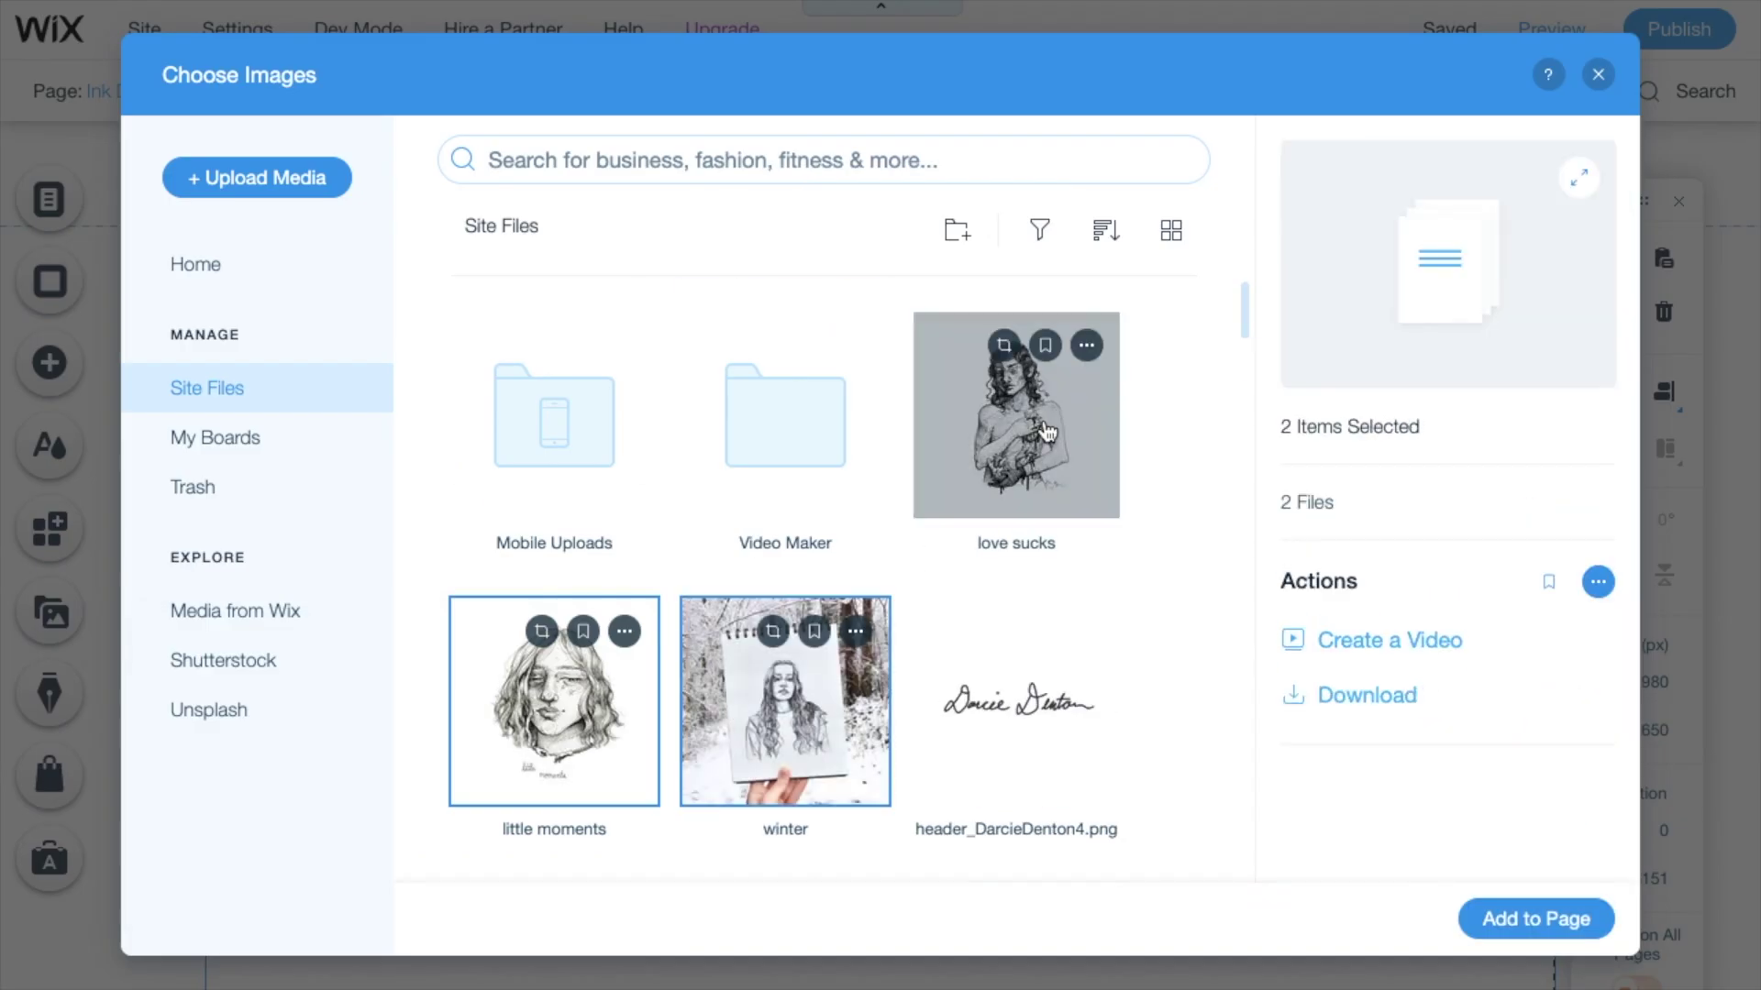
left_click(1047, 431)
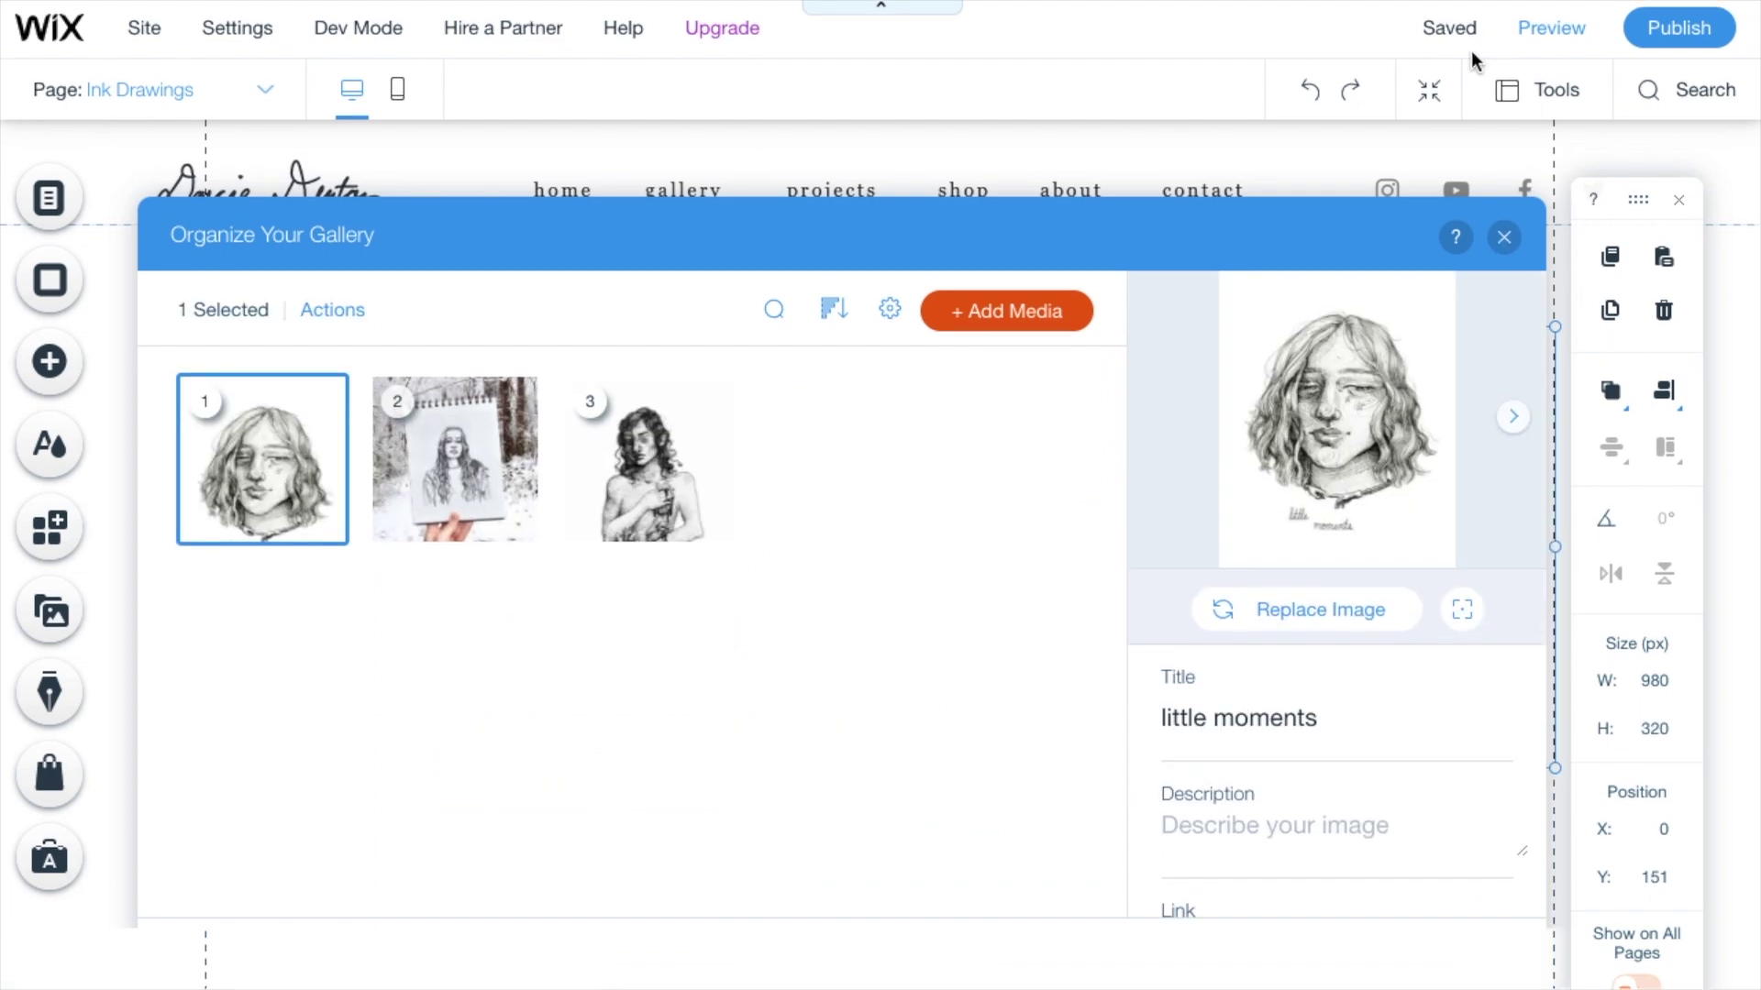
left_click(1502, 236)
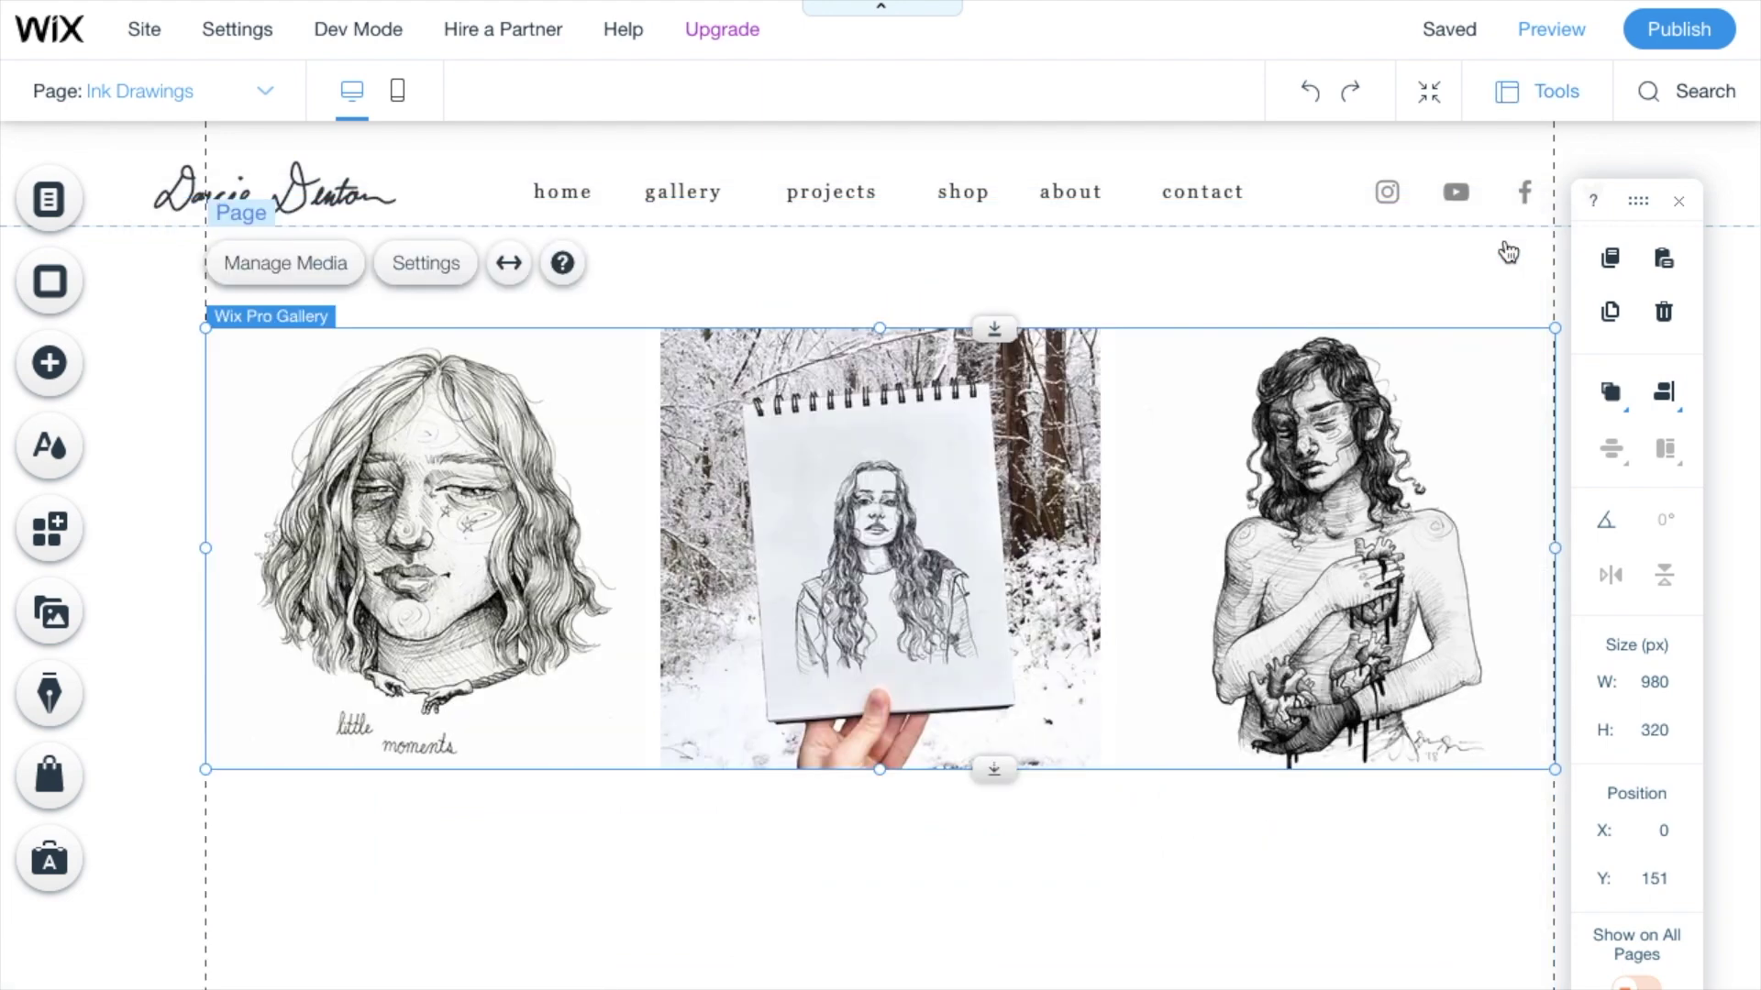
left_click(706, 856)
Open the Handmade Prints page under Gallery for editing
left_click(49, 198)
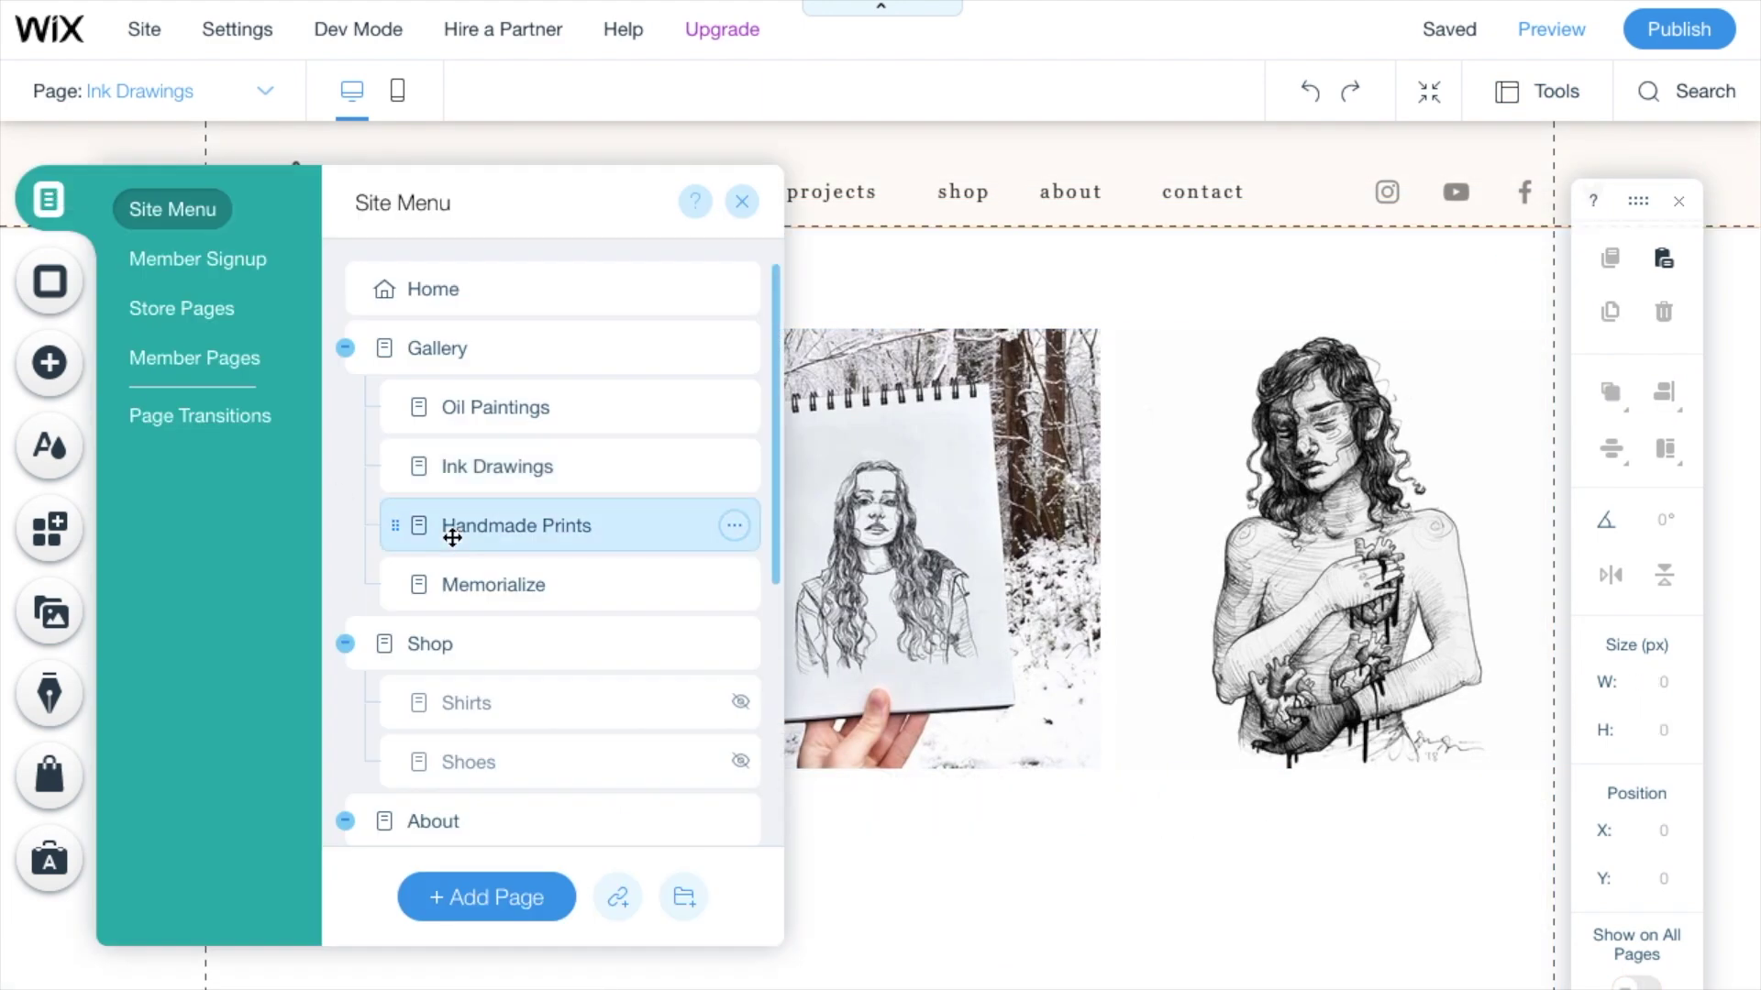
left_click(452, 525)
left_click(742, 200)
scroll(774, 833, "down", 10)
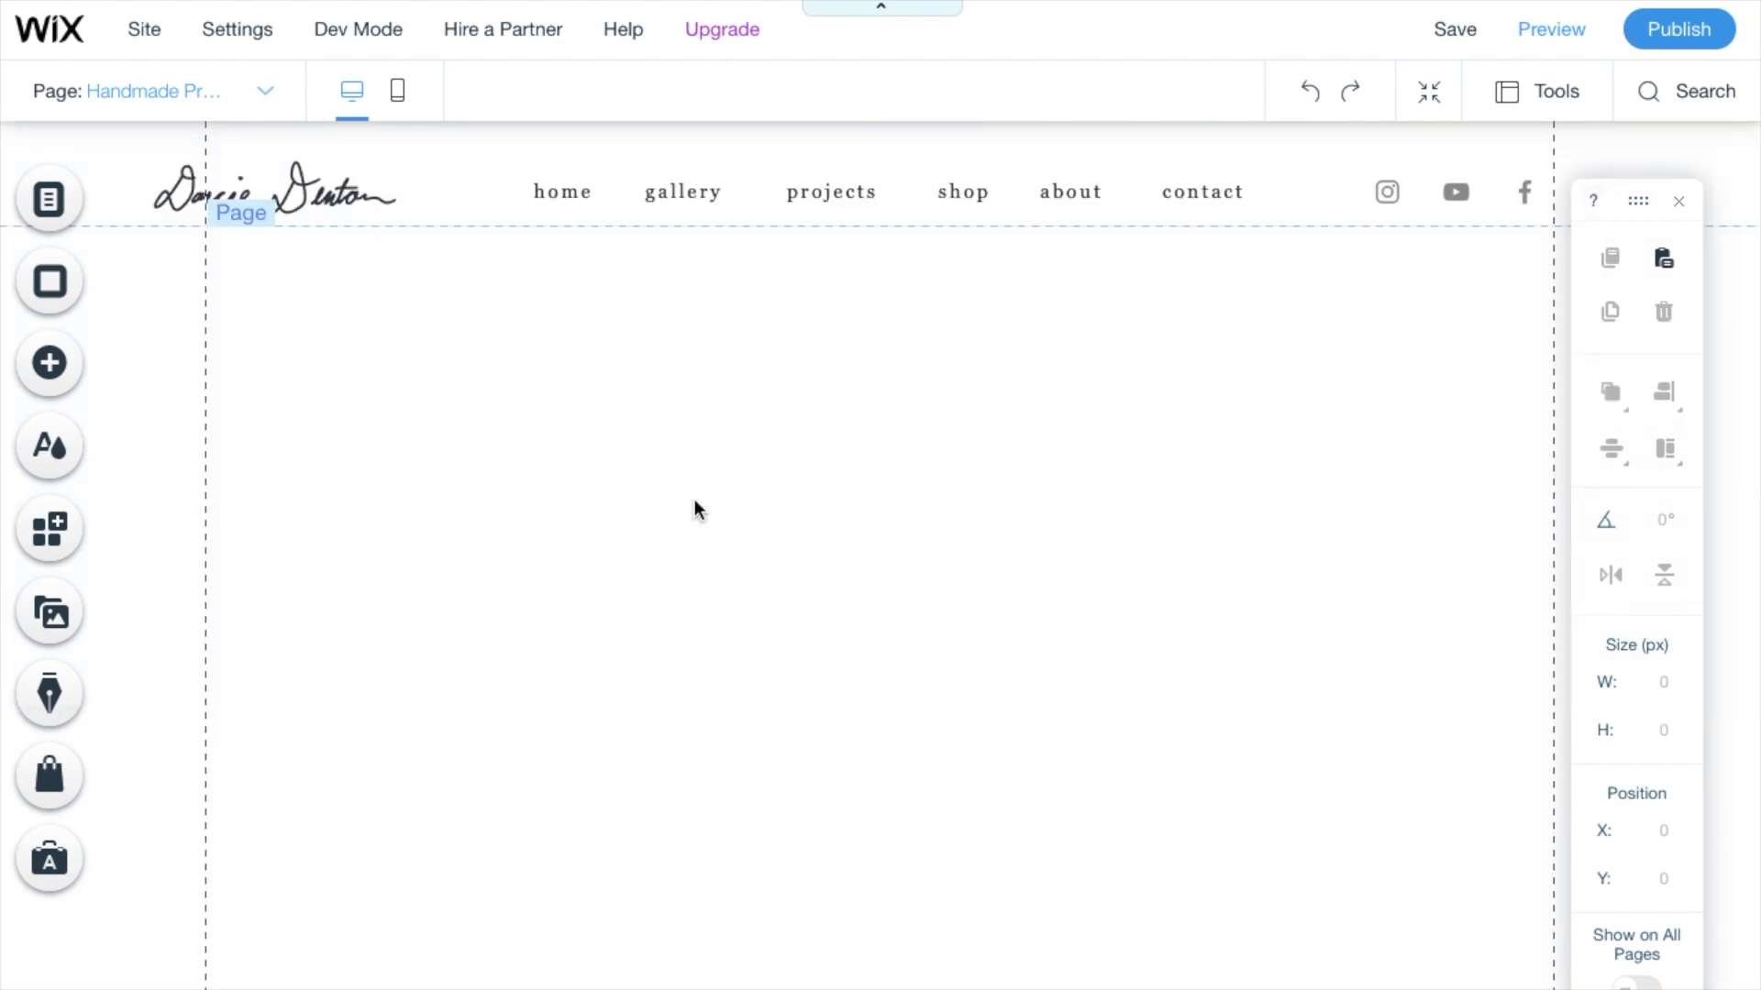
Add a Pro Gallery to the Handmade Prints page, widen it to 980 px and place it at X 0, Y 151
left_click(50, 362)
mouse_move(156, 381)
left_click(728, 363)
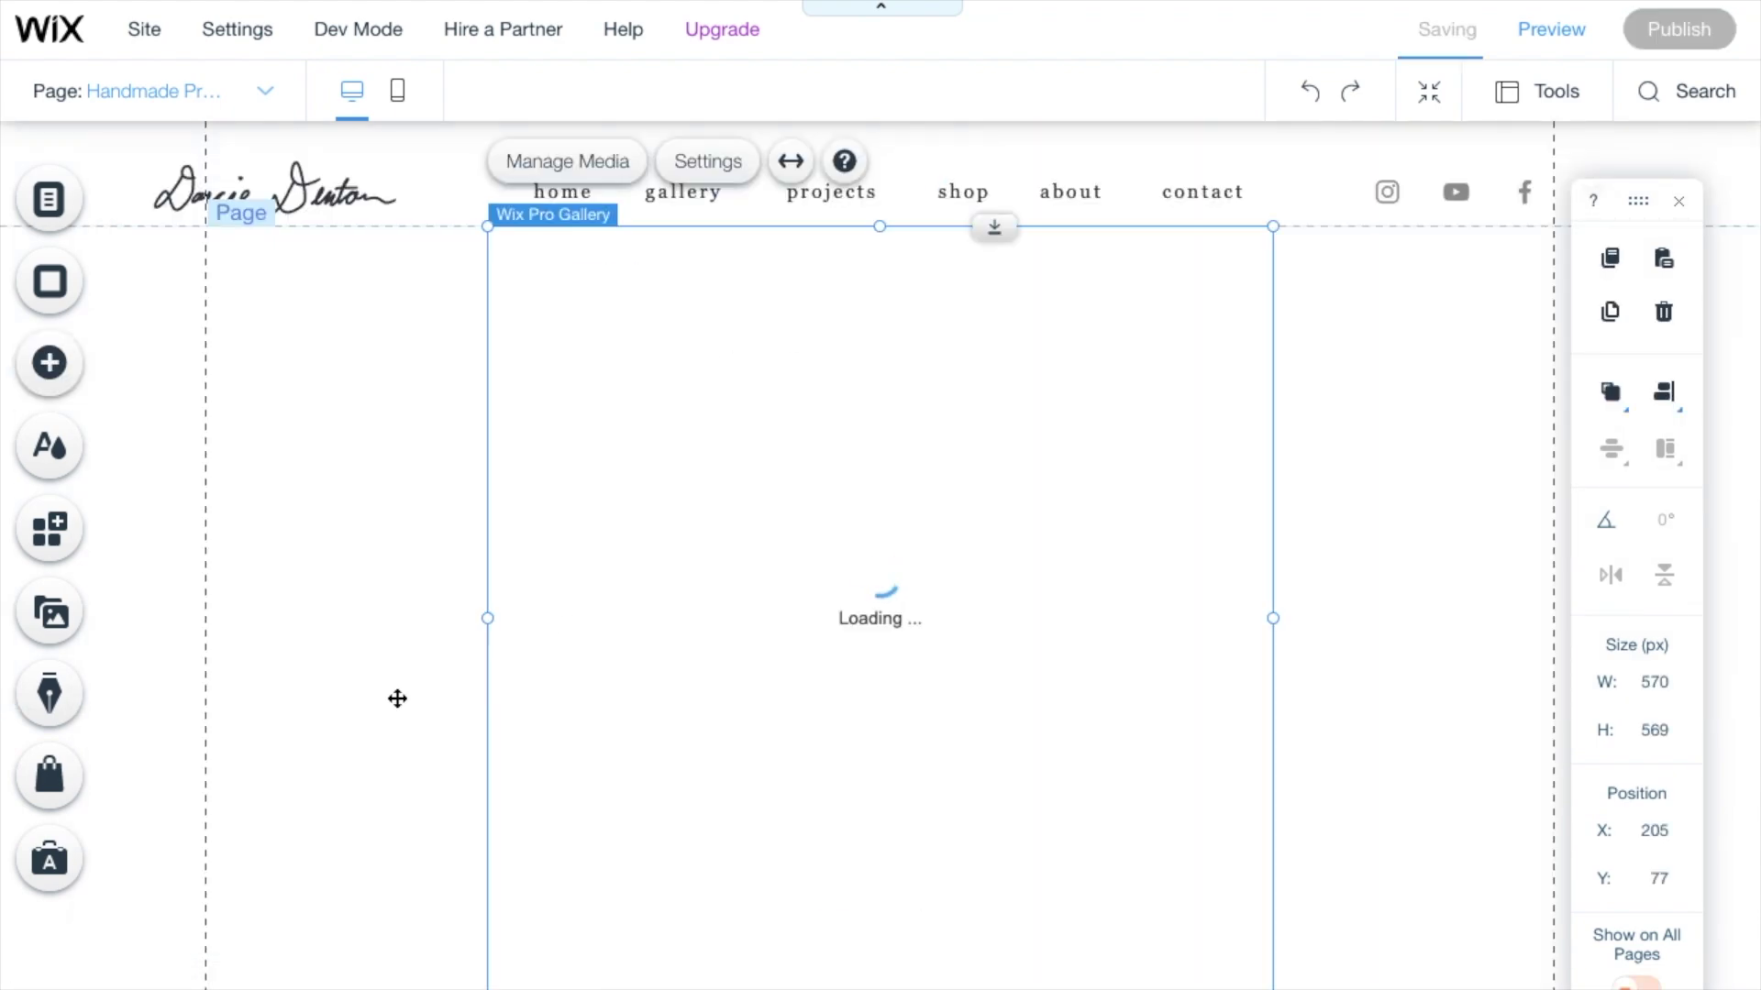
left_click_drag(487, 617, 206, 613)
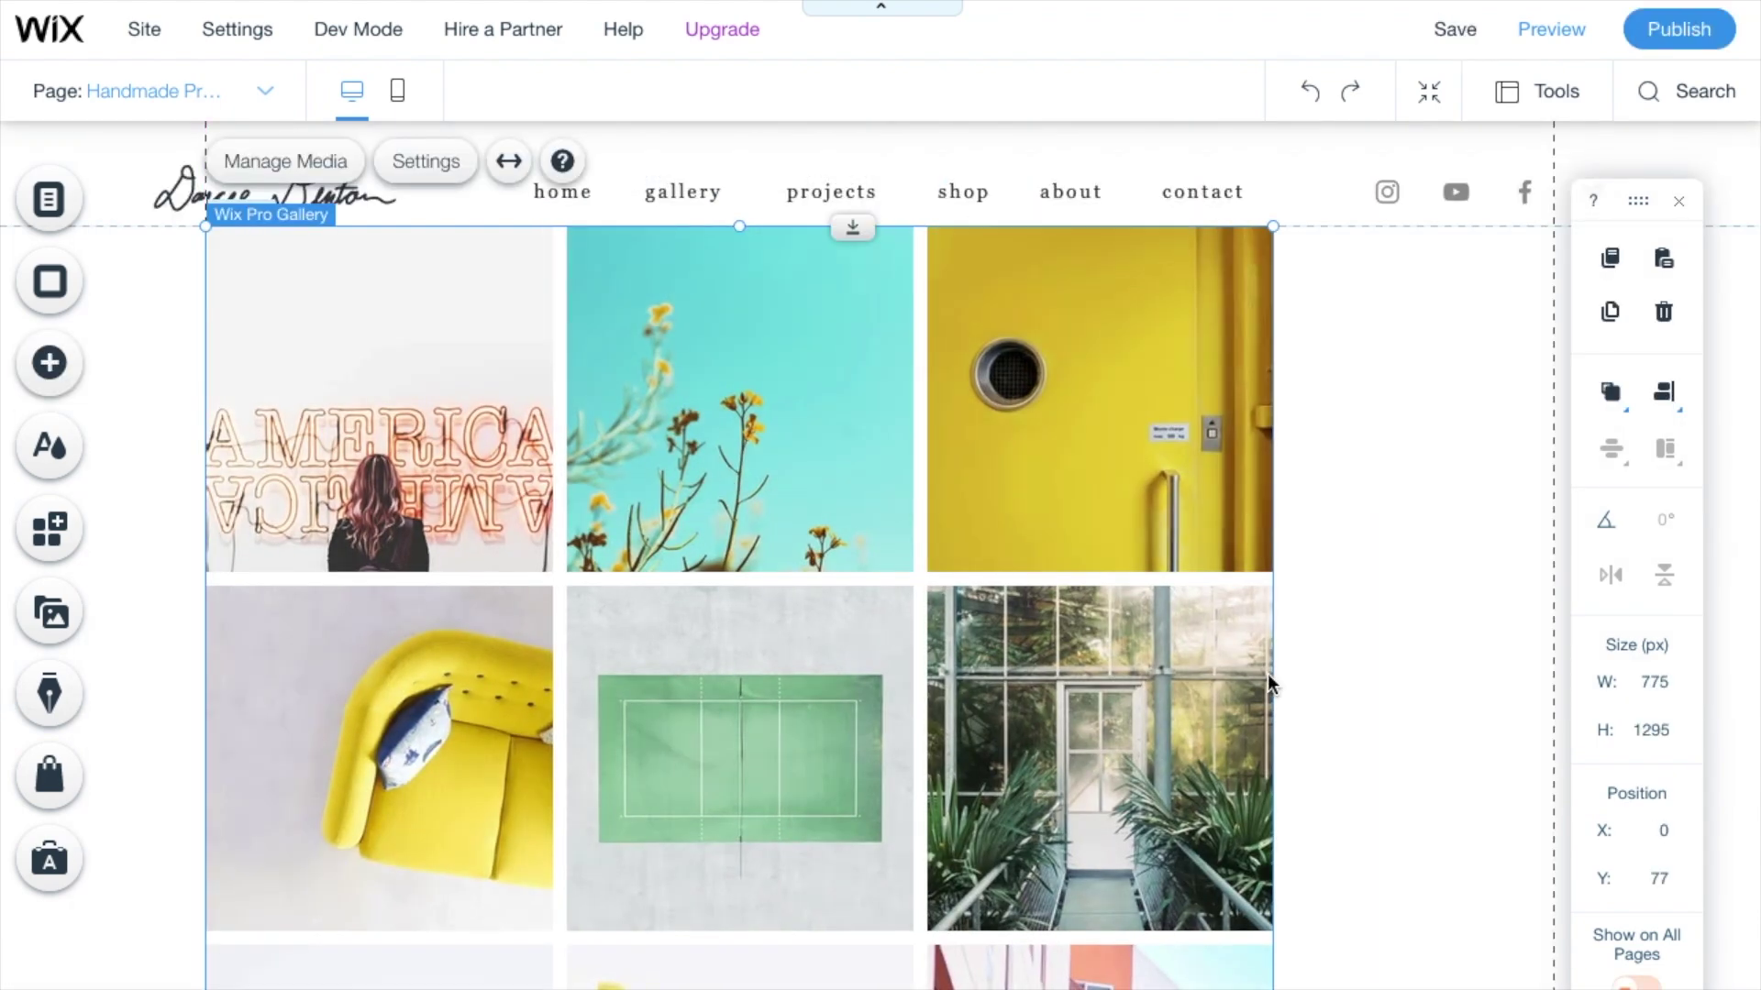
left_click_drag(1270, 684, 1556, 672)
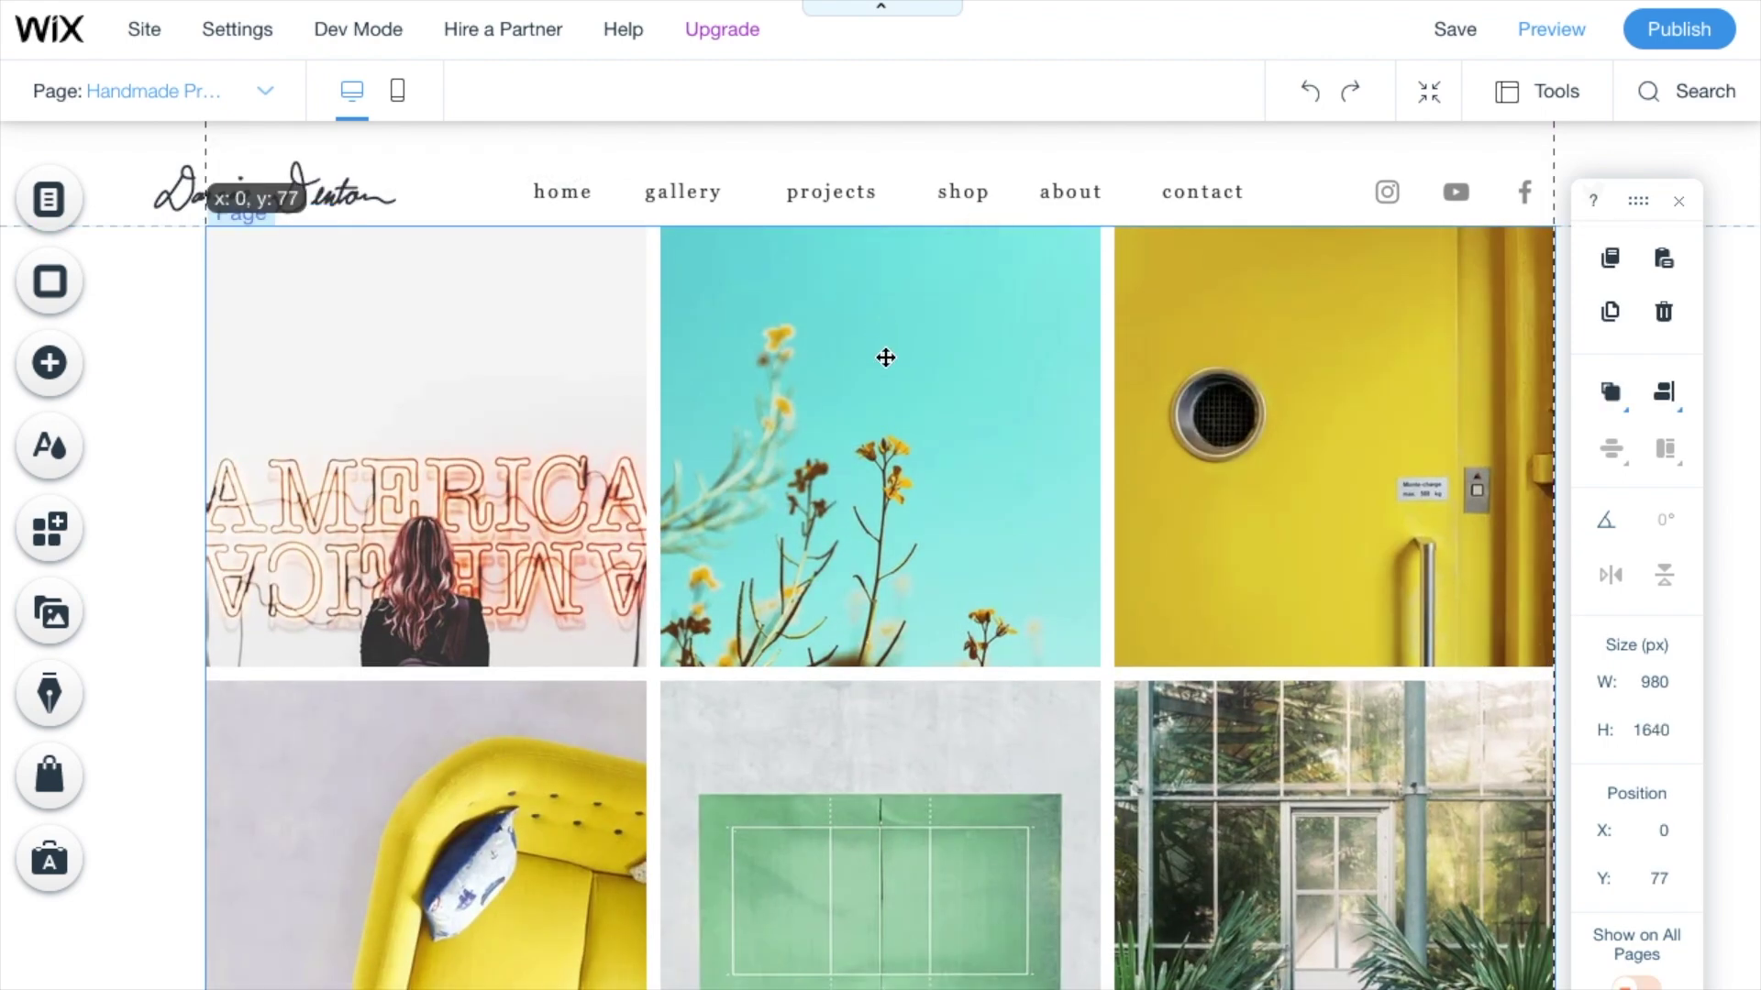
left_click_drag(885, 353, 886, 455)
Remove the placeholder images from the Handmade Prints gallery
left_click(284, 275)
left_click(402, 526)
left_click(407, 526)
left_click(410, 526)
Upload the handmade print images and add the tree, Loose Wires and koala prints to the gallery
left_click(1006, 311)
left_click(320, 179)
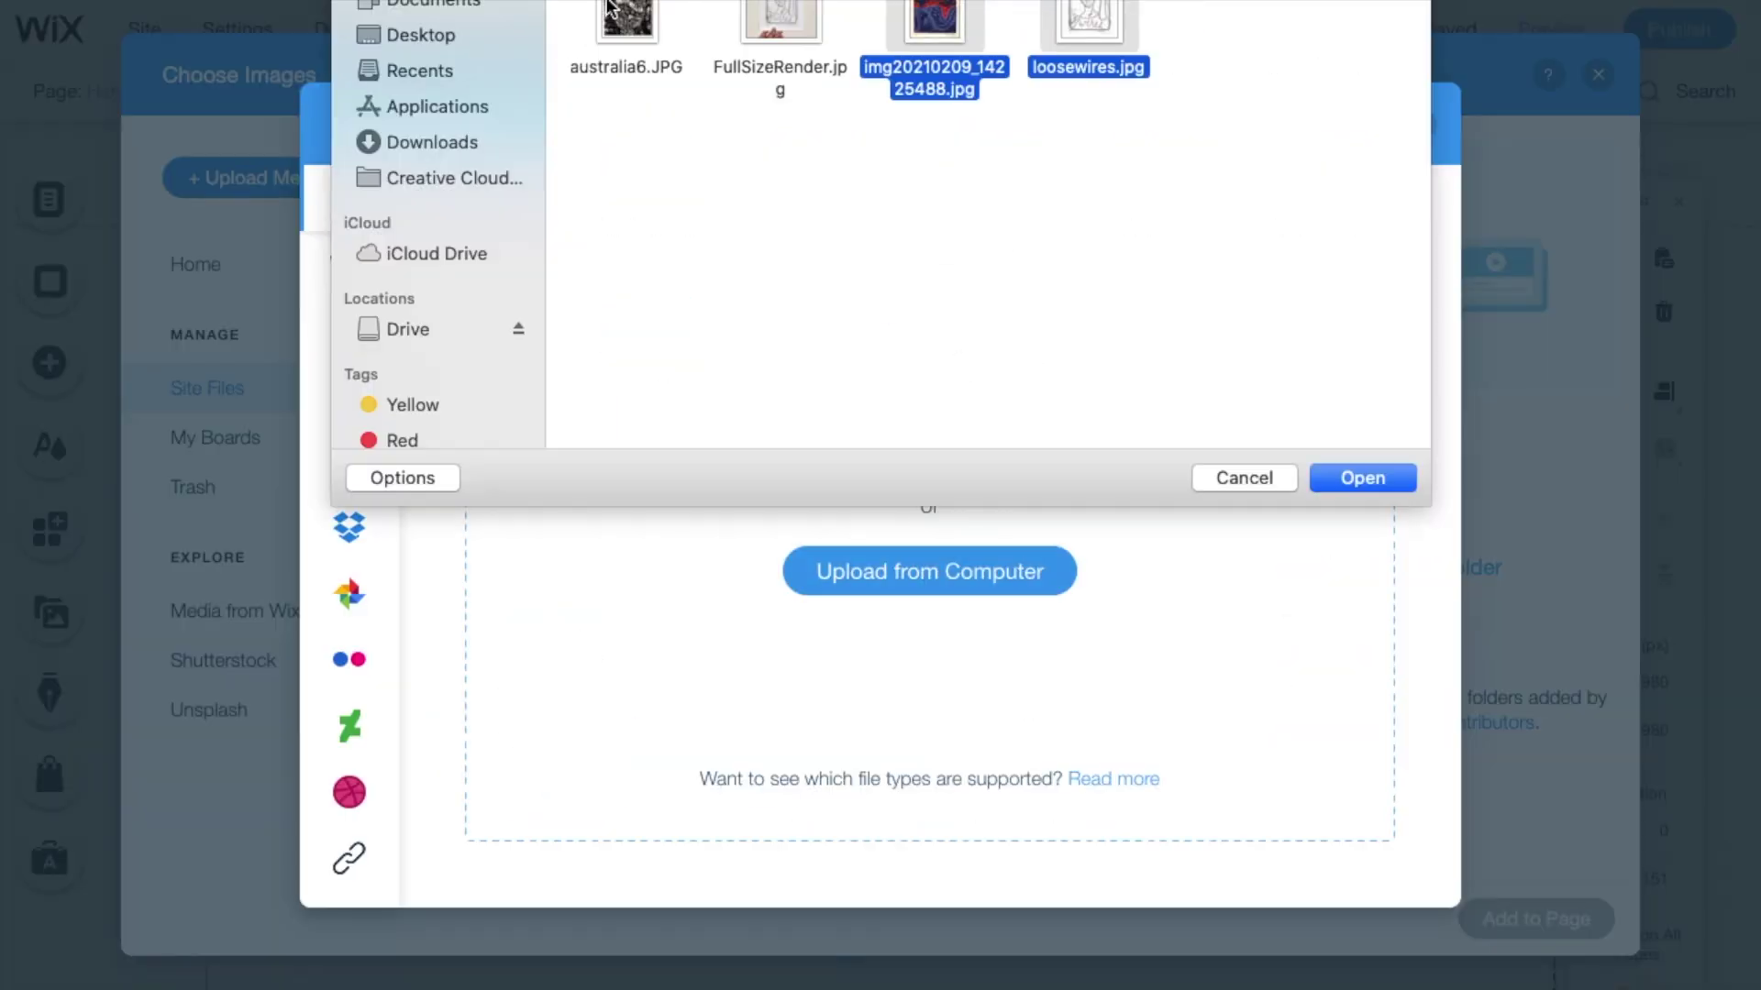
left_click(1353, 476)
left_click(1430, 423)
type("el")
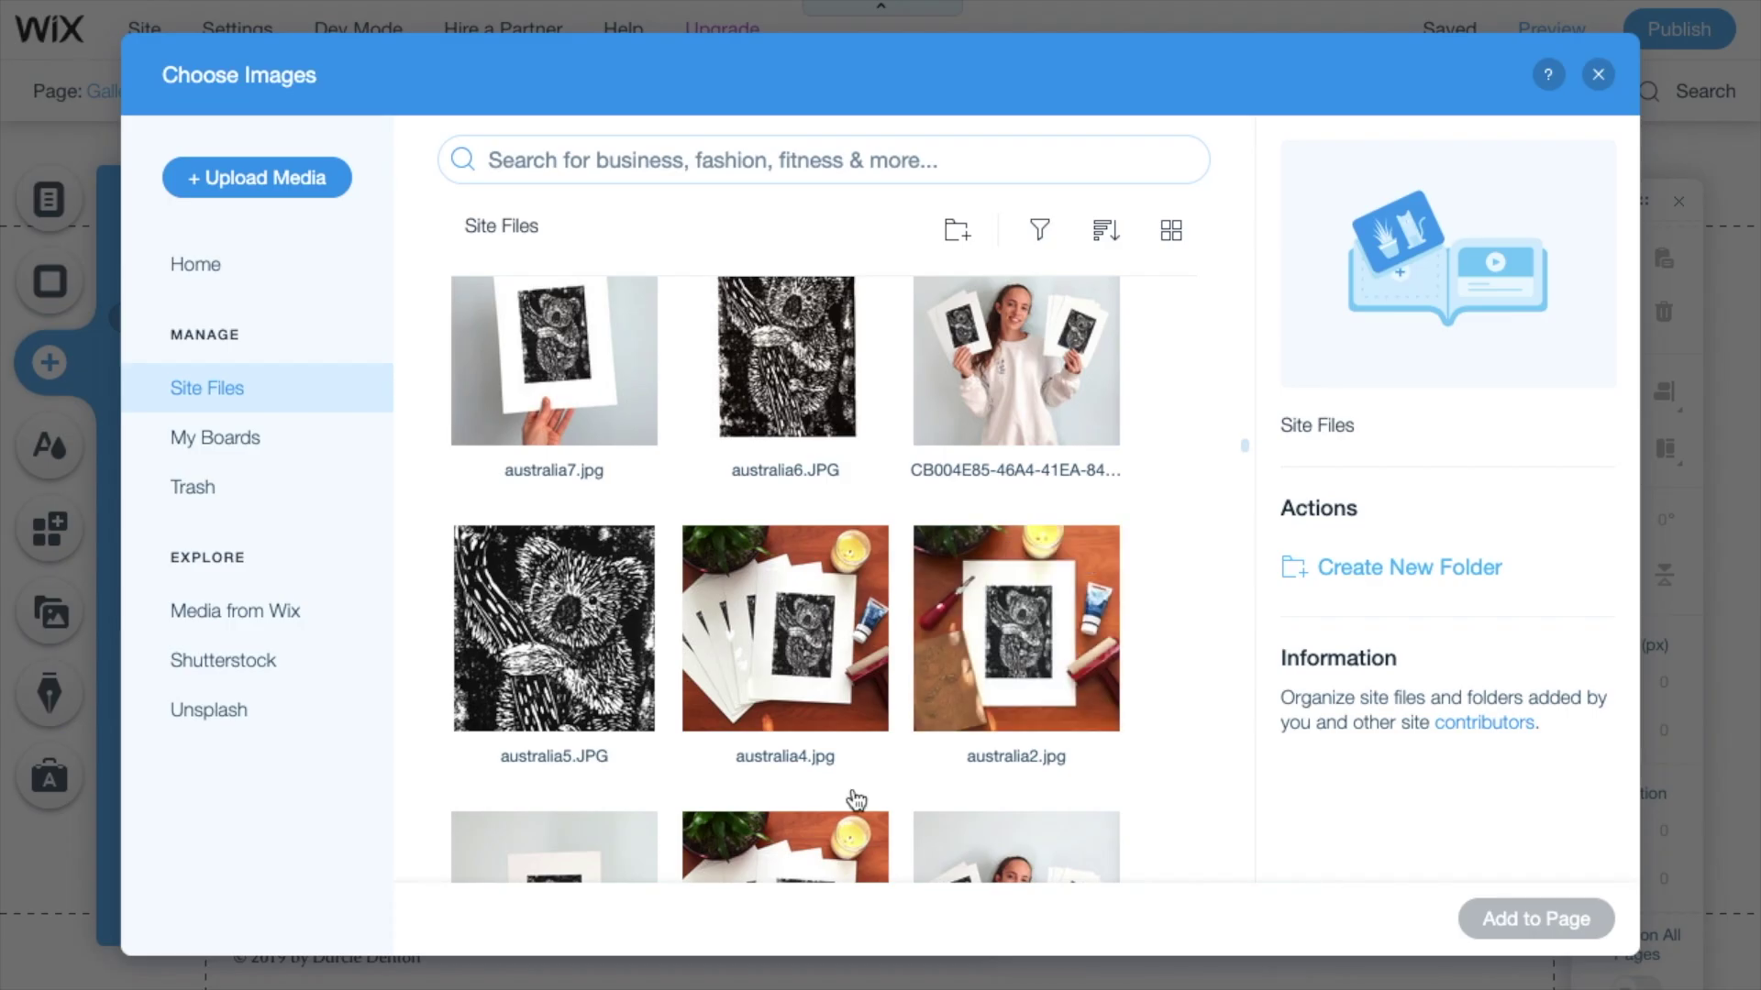
Retitle australia2.jpg in the site files as a koala print and add it to the Gallery page
scroll(856, 806, "down", 3)
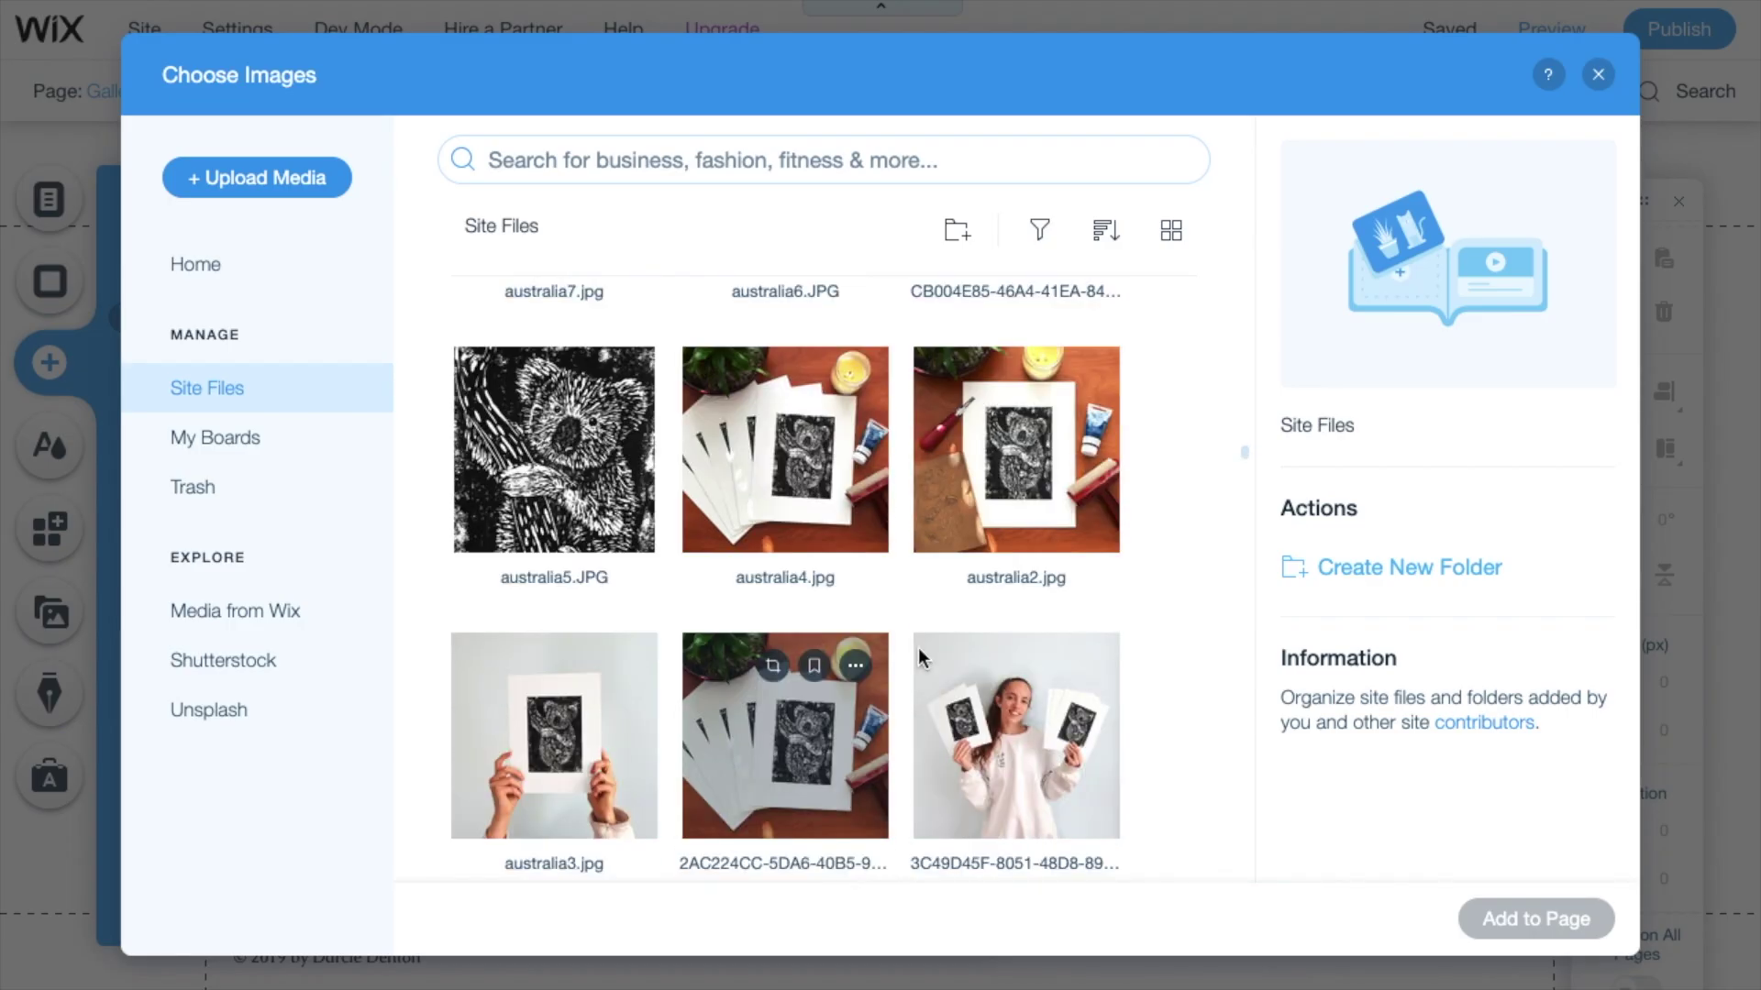
left_click(991, 468)
left_click(1431, 423)
type("koala print")
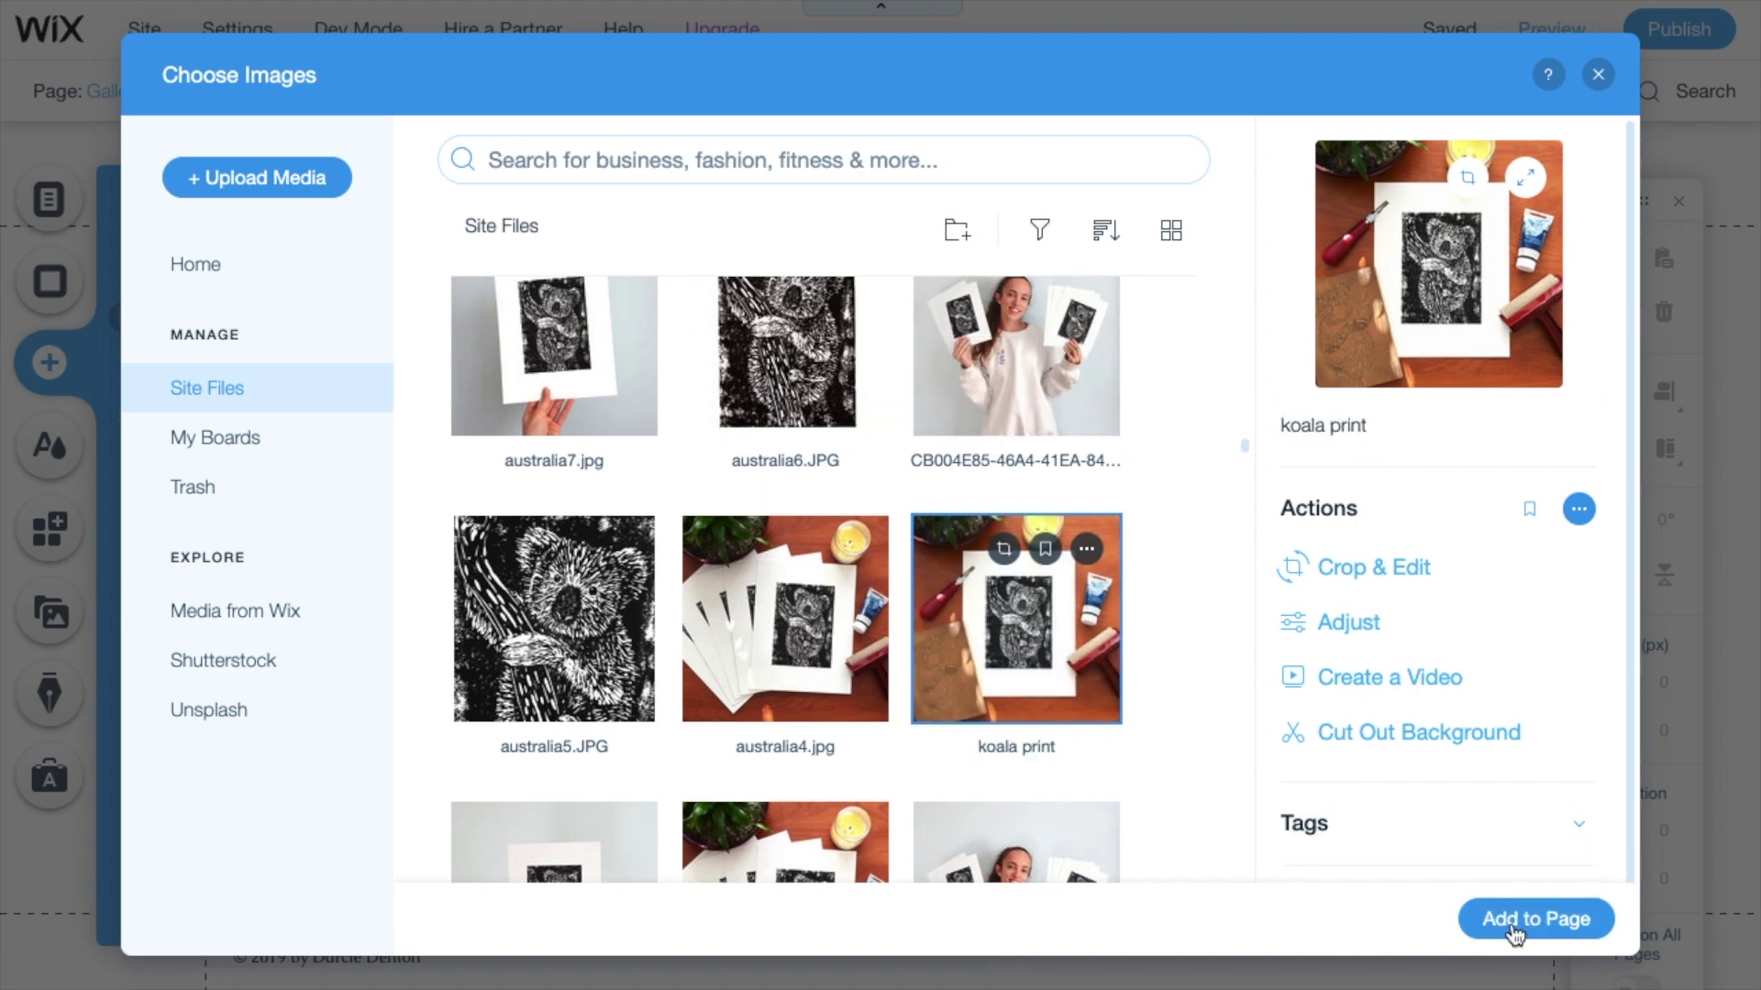
left_click(1514, 920)
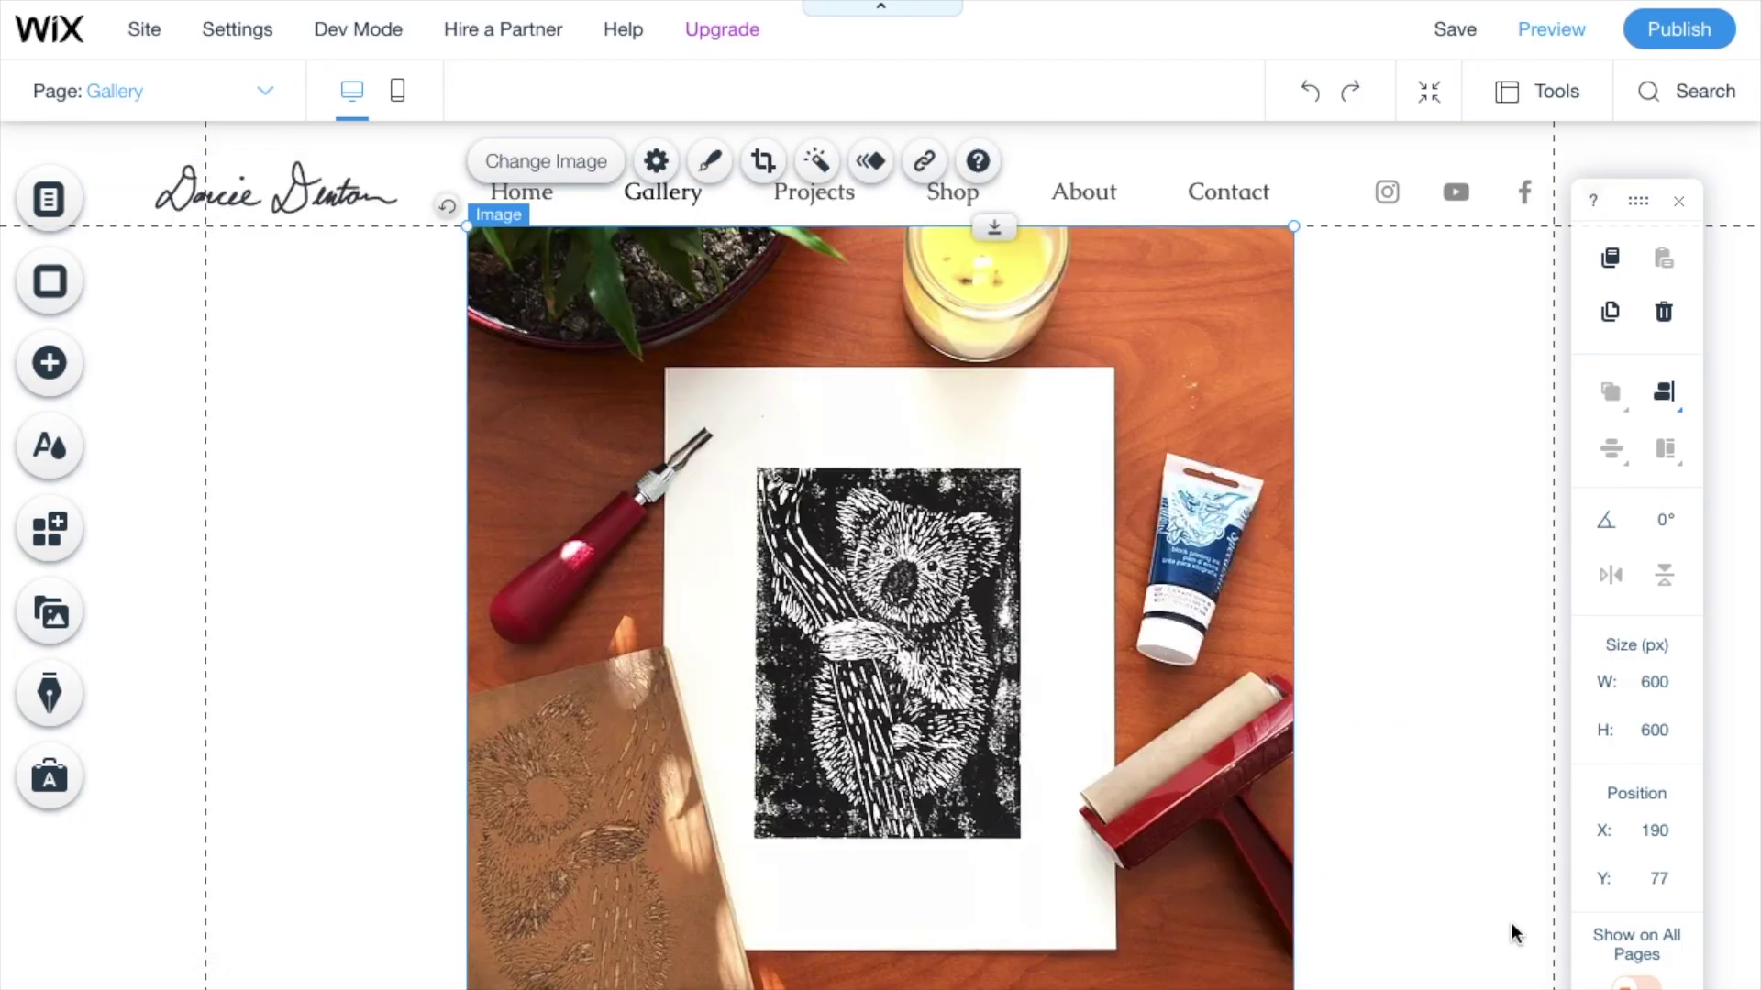
Shrink the koala print image to about 141 by 141 px and place it near X 706, Y 194
scroll(1514, 932, "down", 1)
left_click_drag(1290, 904, 1167, 574)
left_click(50, 198)
left_click(747, 203)
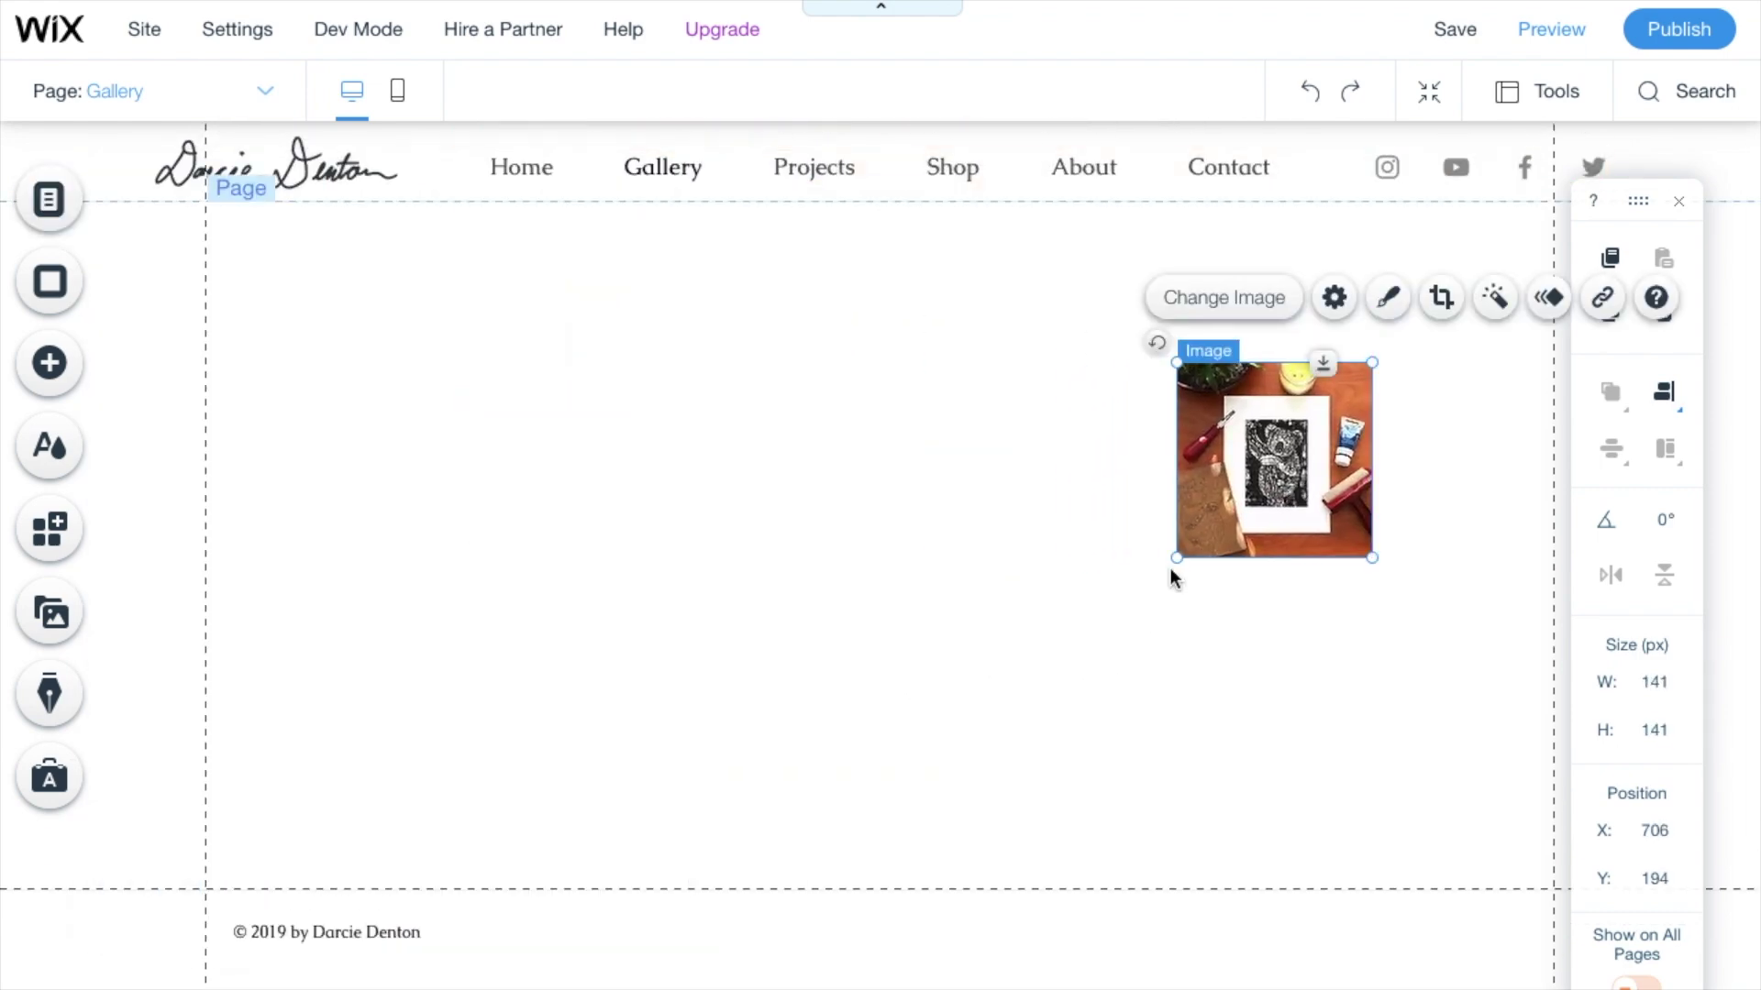
Upload artwork photos from the computer and add the selected ones to the Gallery page
left_click(904, 631)
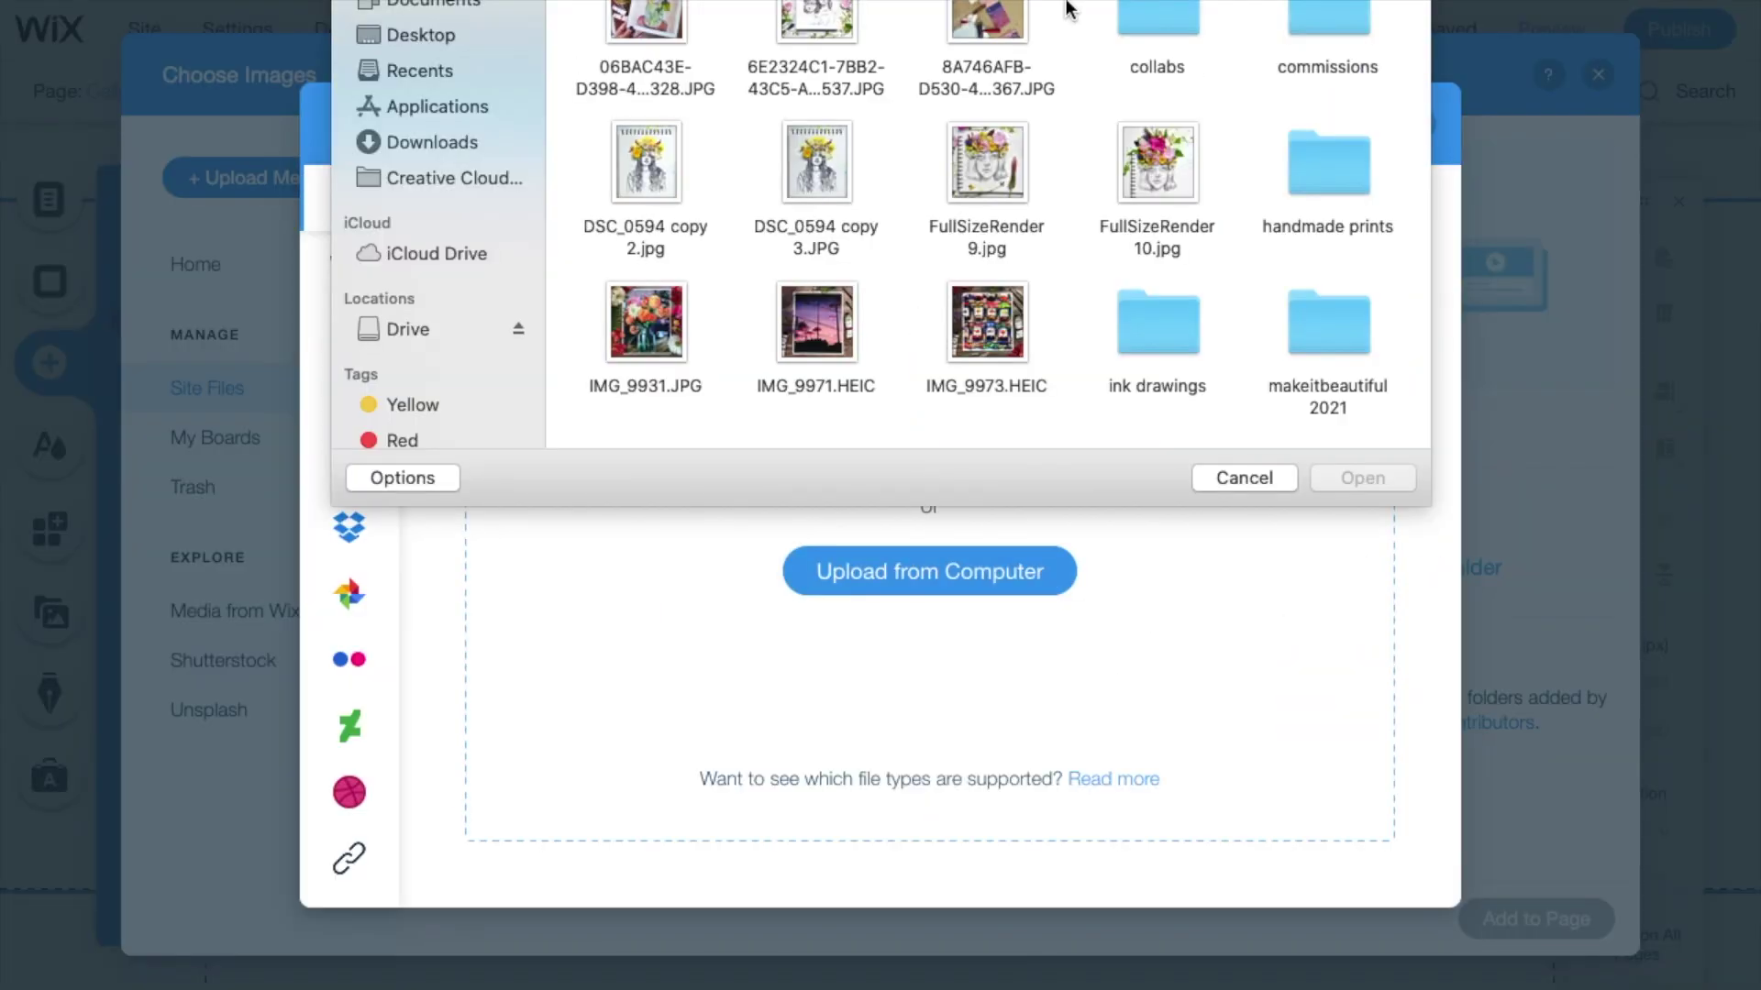
left_click(1357, 477)
scroll(366, 750, "down", 4)
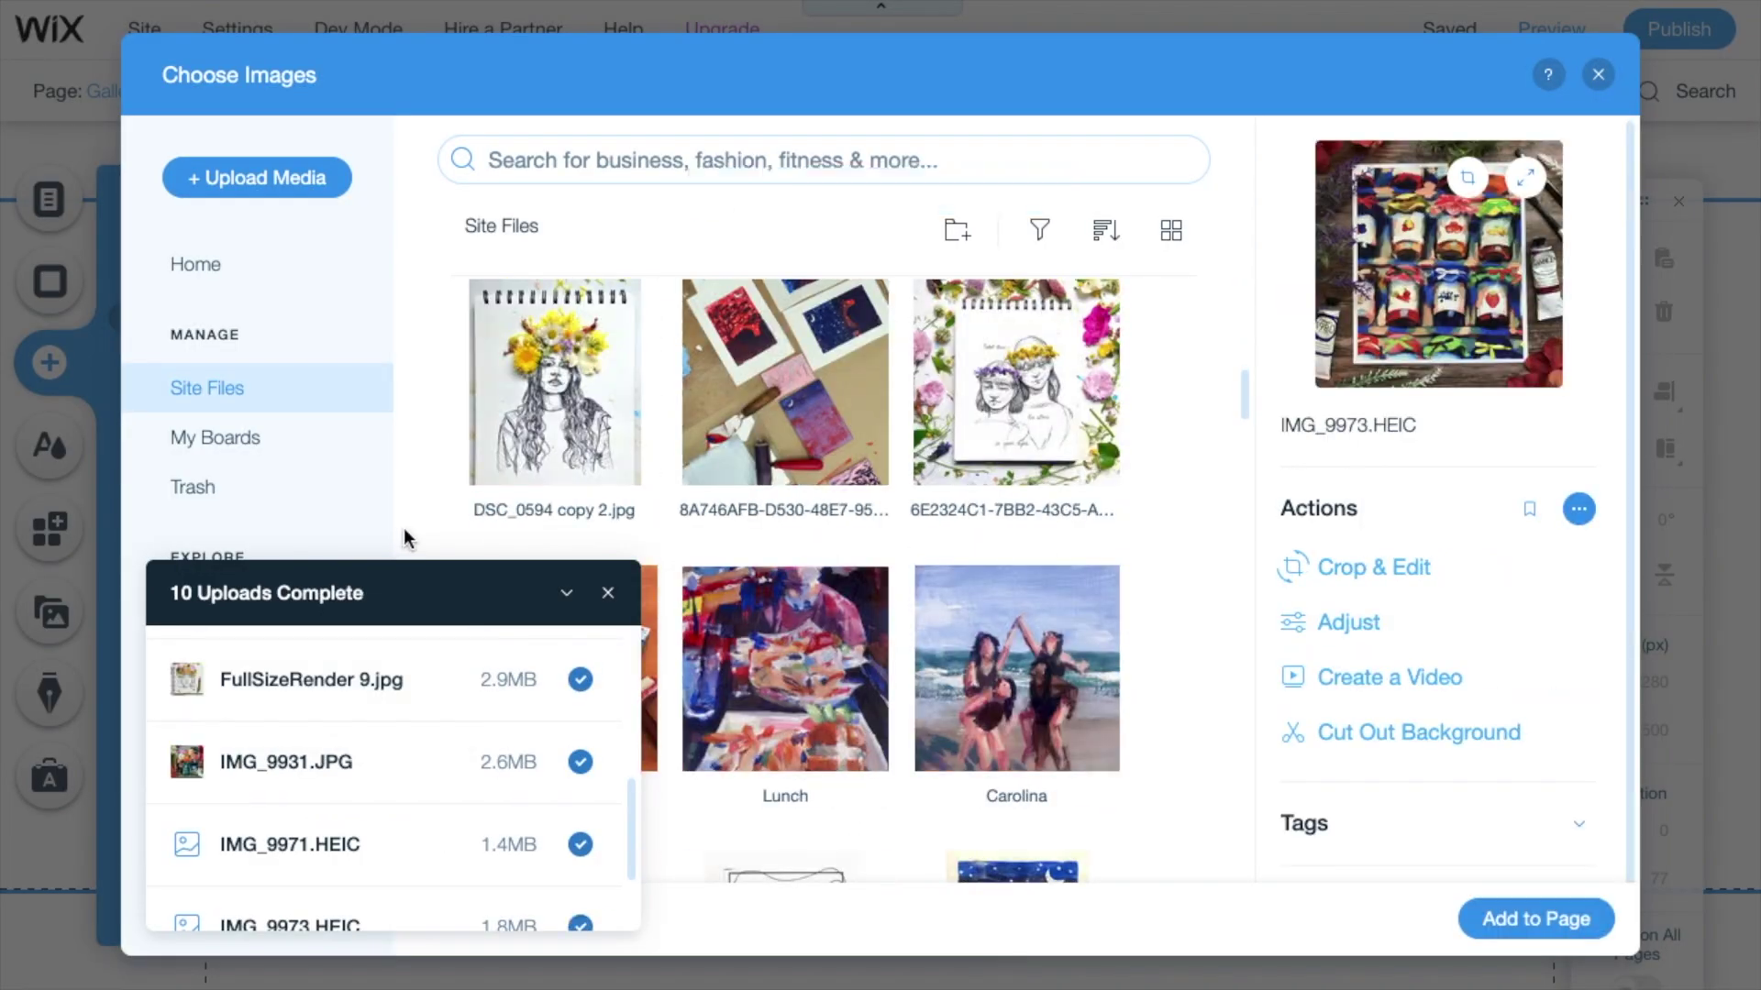
left_click(785, 382)
left_click(1016, 382)
left_click(1307, 424)
key("BackSpace")
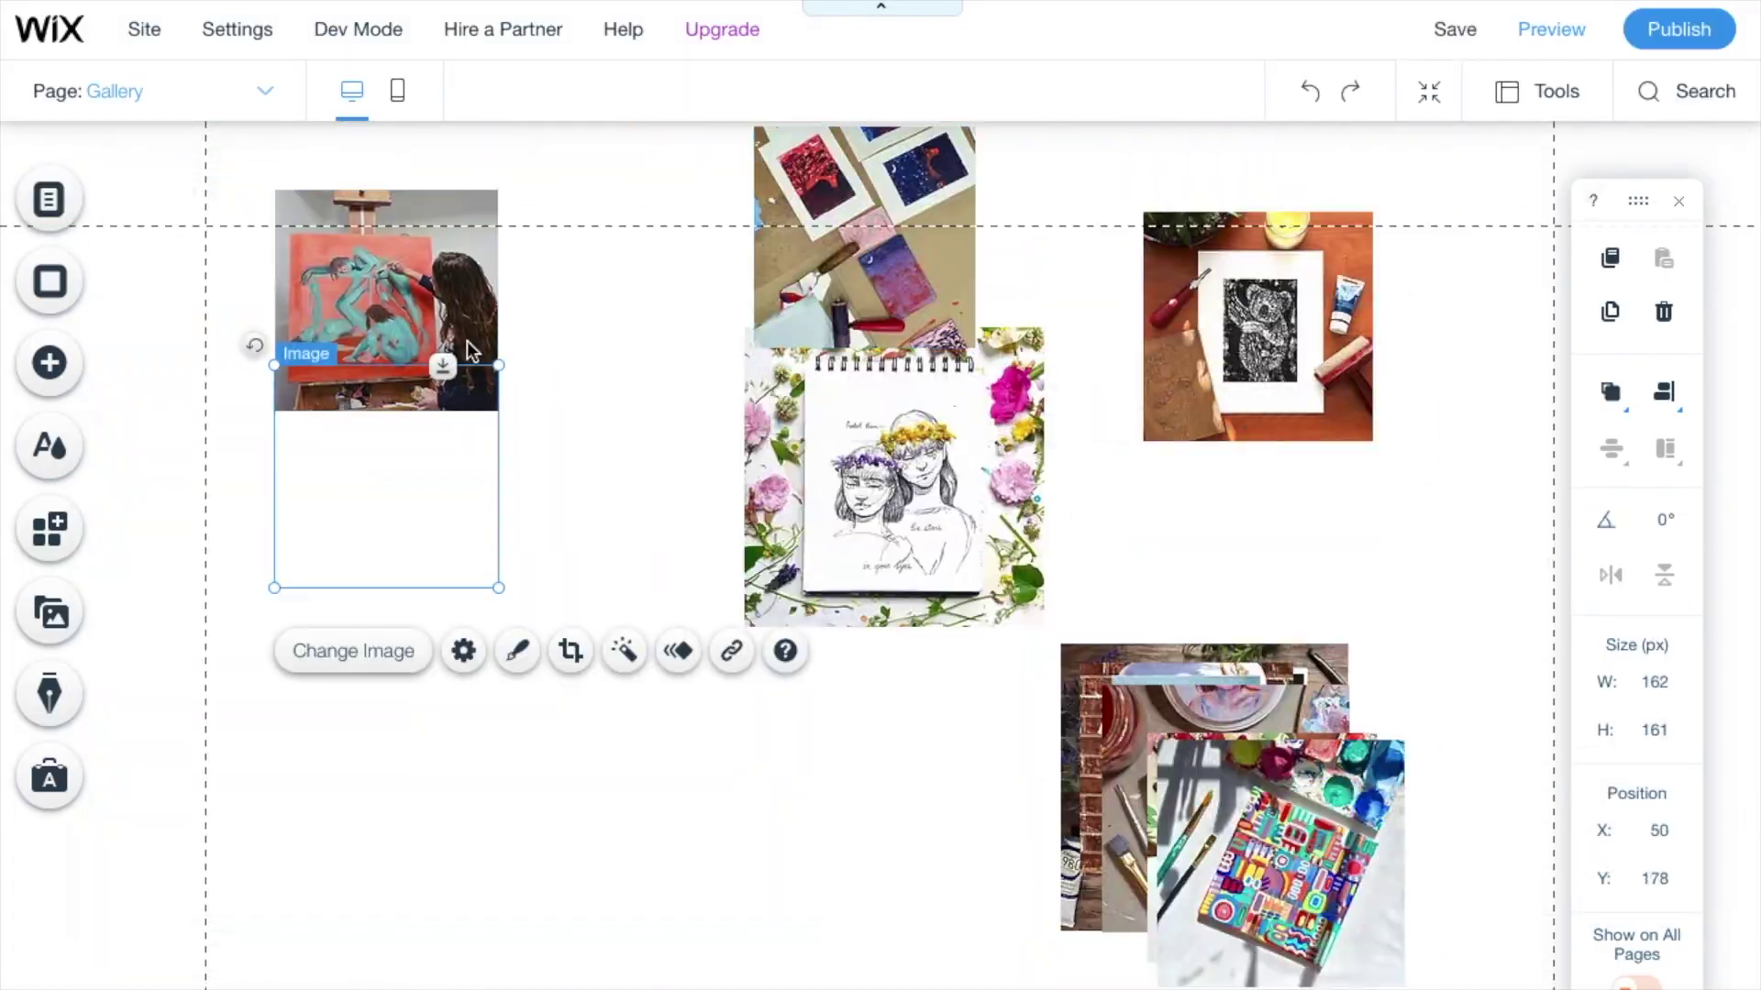
Place the easel painting and the resized colourful pattern painting as the first two images of the upper row
left_click_drag(447, 288, 388, 390)
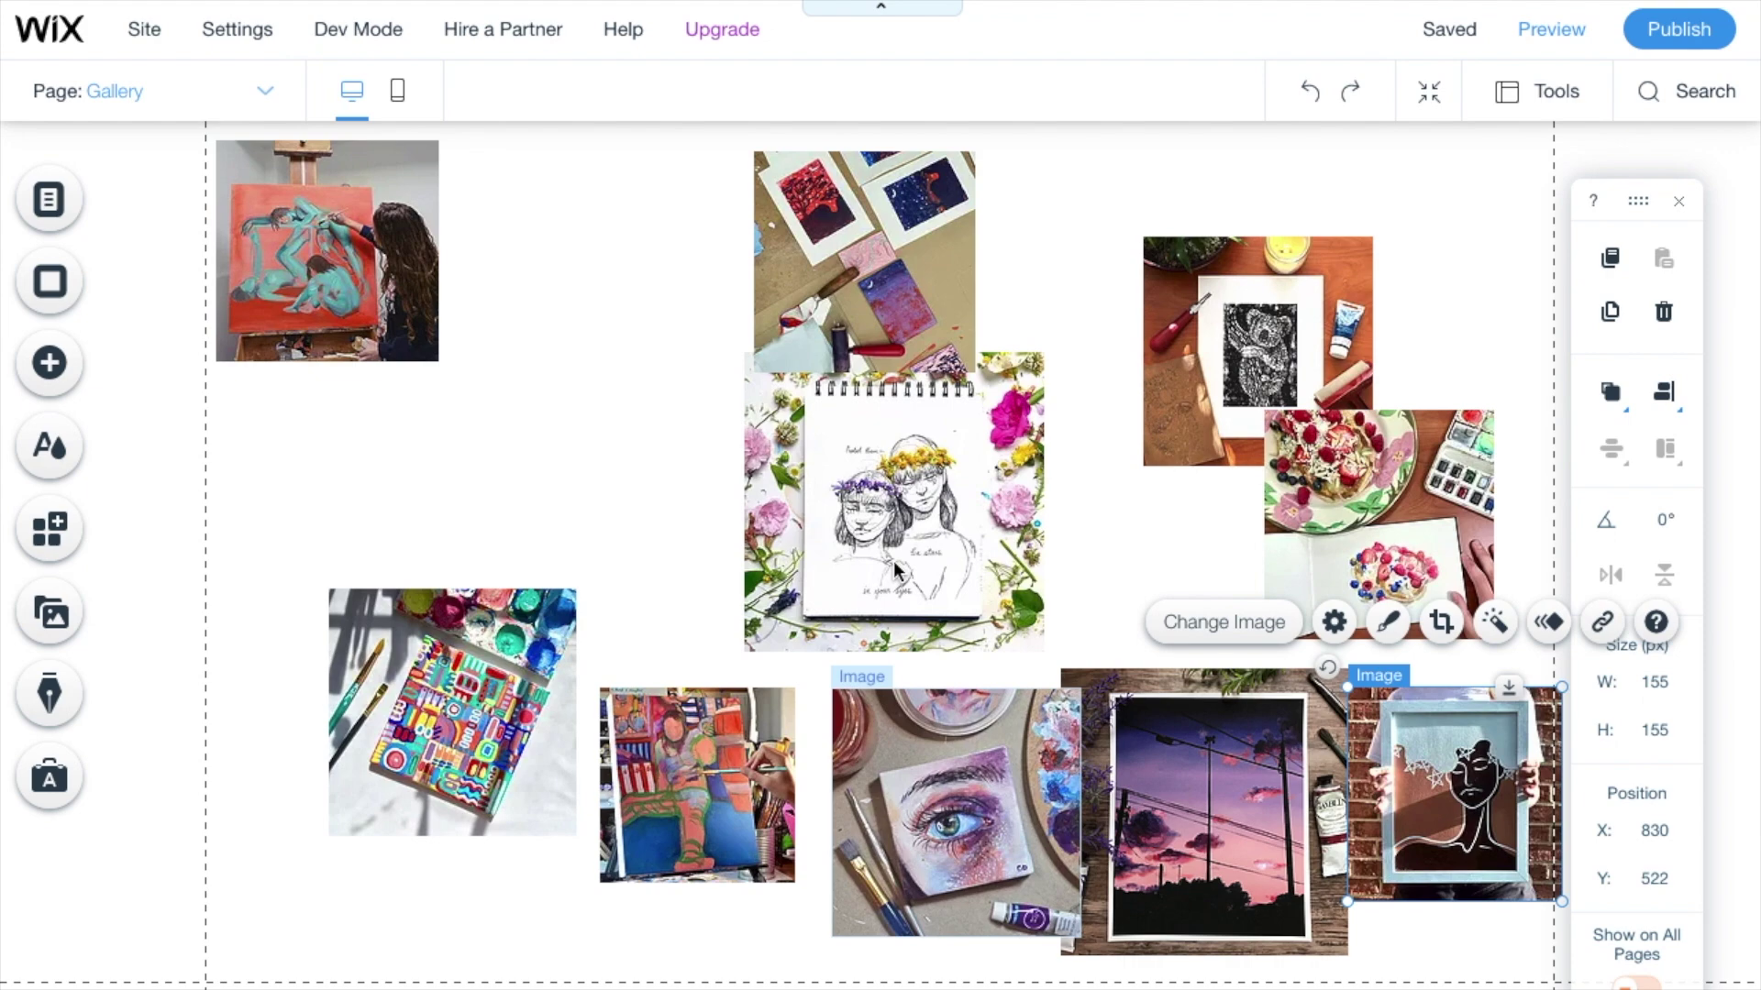
left_click_drag(452, 712, 603, 245)
left_click_drag(480, 122, 507, 149)
left_click(477, 399)
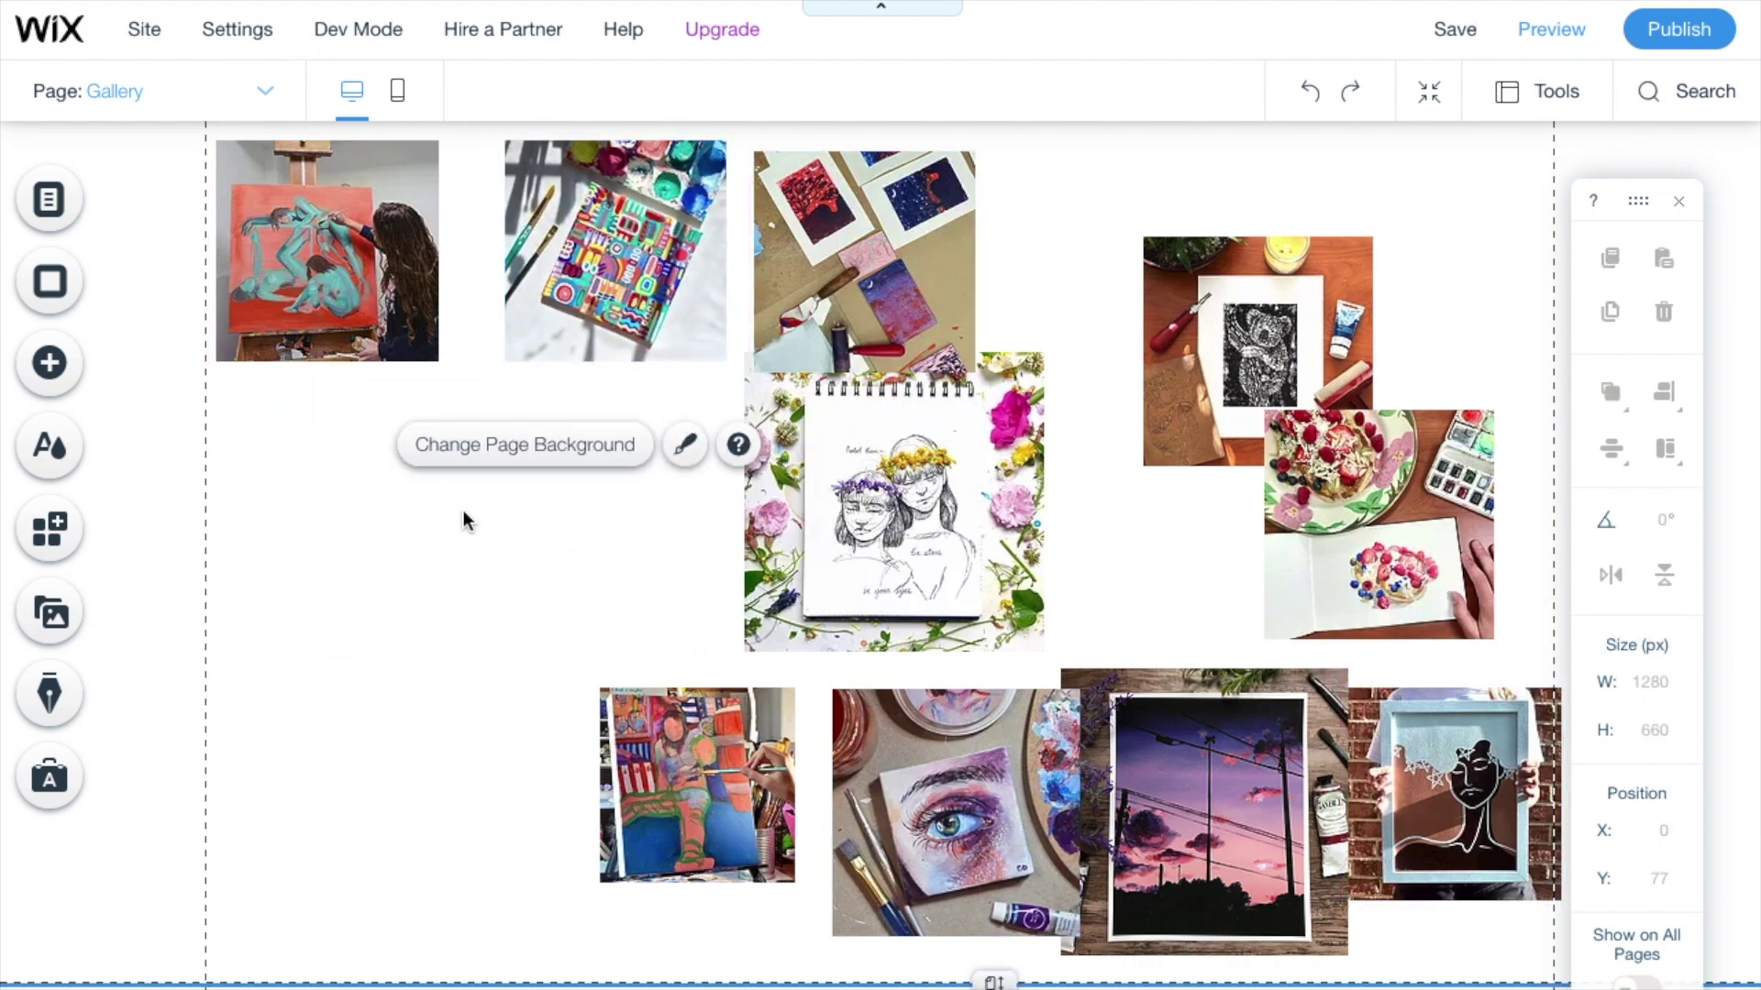
Move the prints photo to the lower left, then resize the watercolor dessert photo and place it third in the upper row
left_click_drag(862, 257, 367, 705)
left_click_drag(894, 502, 1049, 528)
left_click(1378, 524)
left_click_drag(1494, 410, 1463, 441)
left_click_drag(1358, 490, 904, 191)
left_click(612, 566)
left_click_drag(1257, 350, 1383, 550)
Crop the flower-crown sketchbook image and move it to the start of the lower row
left_click(1047, 529)
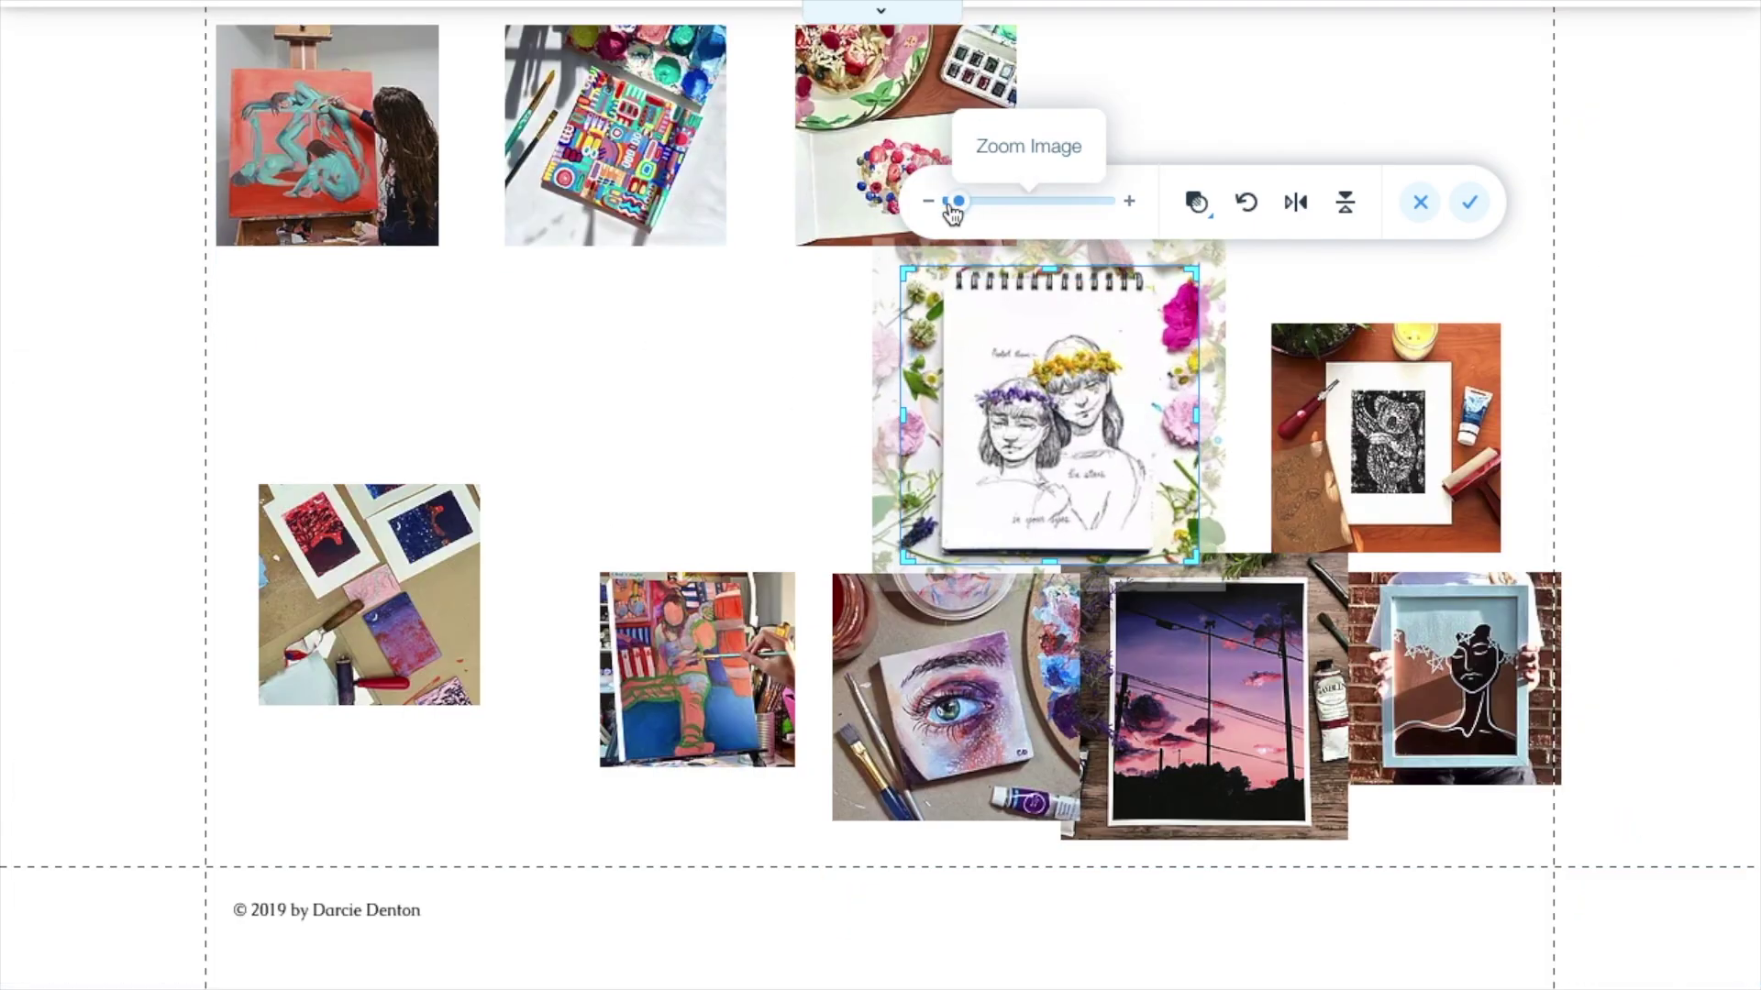
left_click(1470, 200)
scroll(884, 538, "up", 2)
left_click_drag(1186, 369, 698, 746)
Place the prints photo in the middle and the framed silhouette at the end of the lower image row
left_click_drag(379, 817, 889, 779)
left_click_drag(1455, 899, 1274, 794)
scroll(881, 550, "down", 2)
scroll(880, 550, "up", 2)
left_click(487, 425)
left_click(880, 425)
Add a text title reading gallery, narrow its box and center it above the image grid
left_click(50, 363)
left_click(145, 285)
left_click(696, 791)
double_click(862, 569)
type("gallery")
key("super+a")
left_click_drag(1092, 550, 757, 551)
left_click_drag(710, 550, 873, 302)
left_click(1151, 341)
Shorten the Gallery page to a height of 613 px by raising the footer
scroll(1151, 341, "down", 4)
left_click_drag(994, 872, 994, 724)
left_click(1052, 647)
scroll(1053, 646, "up", 4)
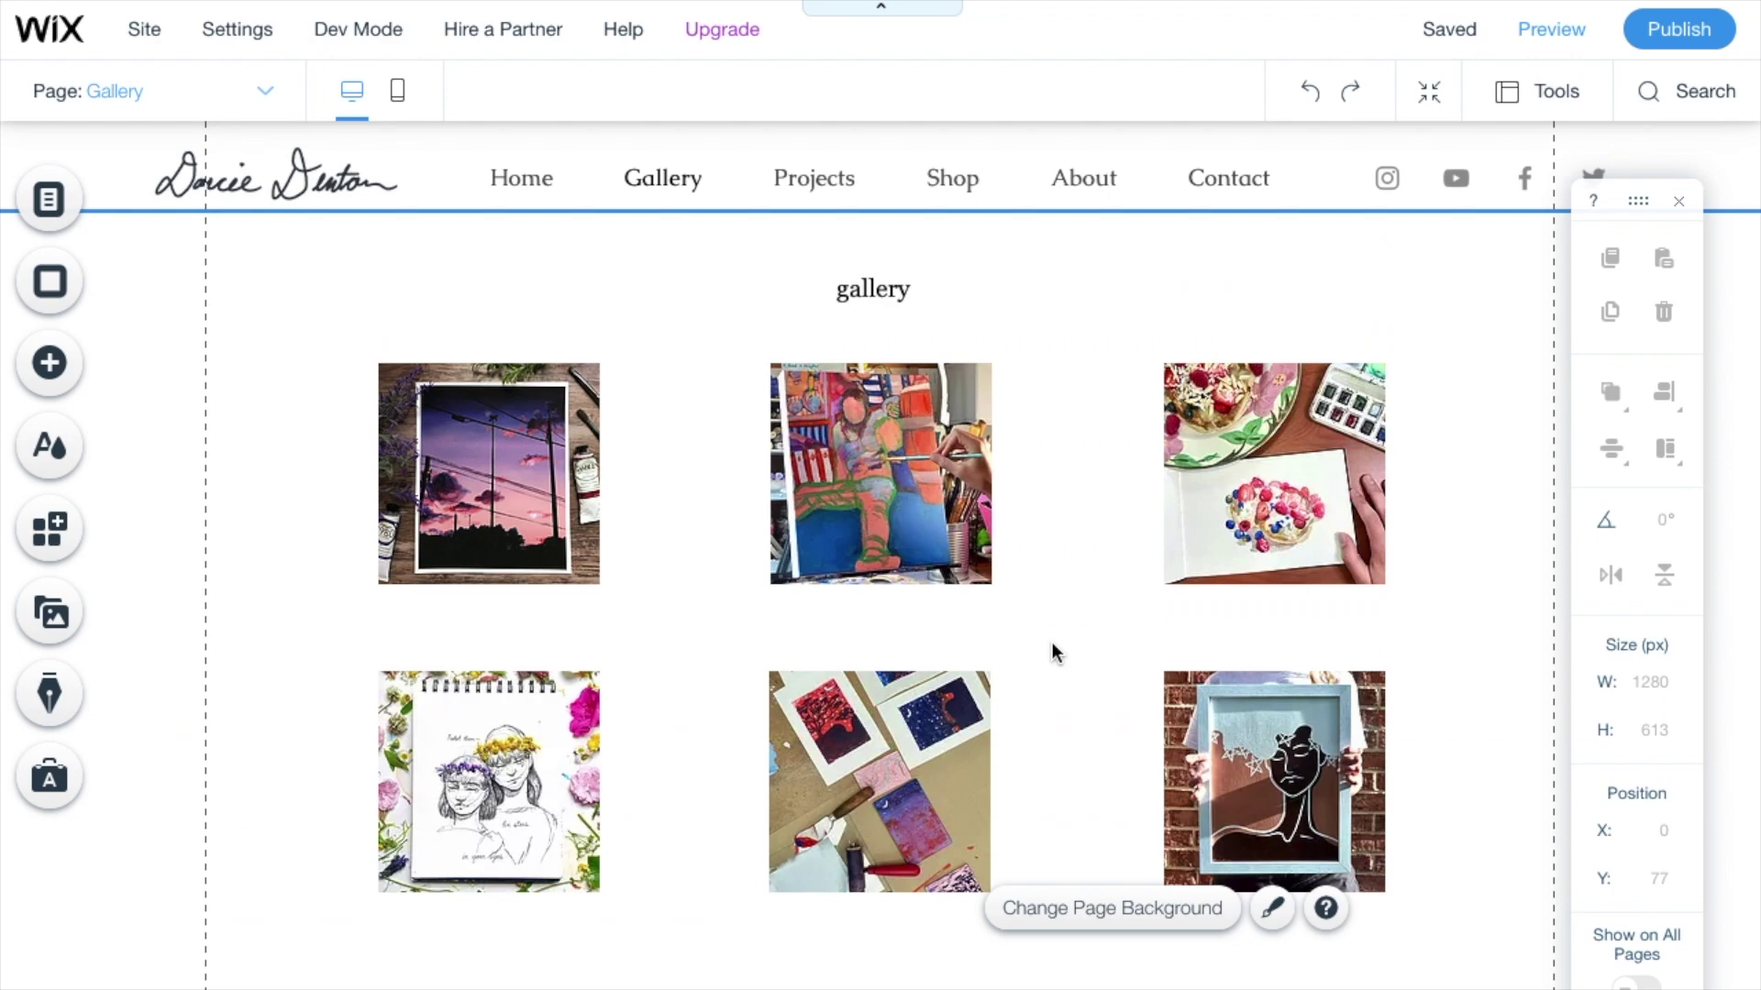
Move the lower row of three images down slightly to leave room for captions
left_click(487, 715)
left_click_drag(879, 715, 879, 751)
left_click(1098, 527)
Add a centered text caption reading oil, narrow its box and place it under the sunset painting
left_click(50, 363)
left_click(696, 791)
double_click(862, 569)
type("oil")
key("super+a")
left_click(1169, 789)
left_click(1192, 871)
left_click(683, 642)
left_click_drag(1094, 551, 887, 614)
Duplicate the oil caption under the second upper image and change its text to acrylic
left_click(487, 613)
key("super+d")
double_click(882, 612)
type("acr")
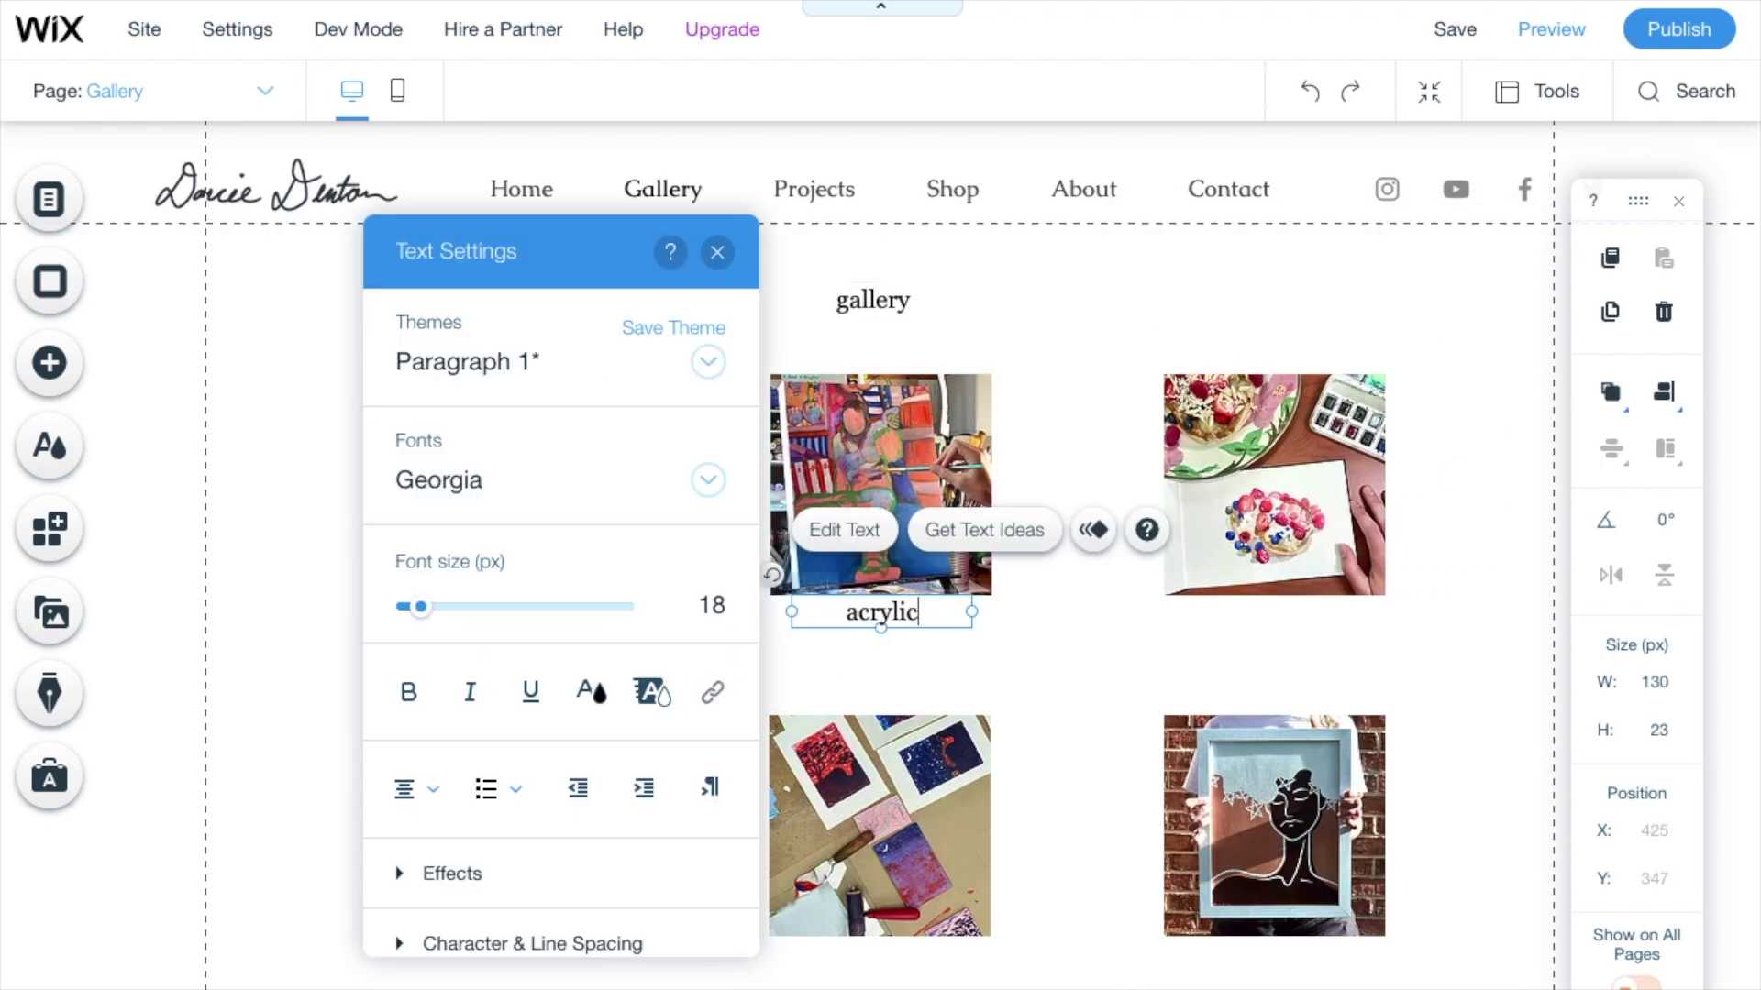
left_click(1032, 633)
Duplicate the acrylic caption under the third upper image and change its text to watercolor
left_click(892, 615)
key("super+d")
left_click_drag(892, 618, 1277, 616)
double_click(1278, 613)
type("wa")
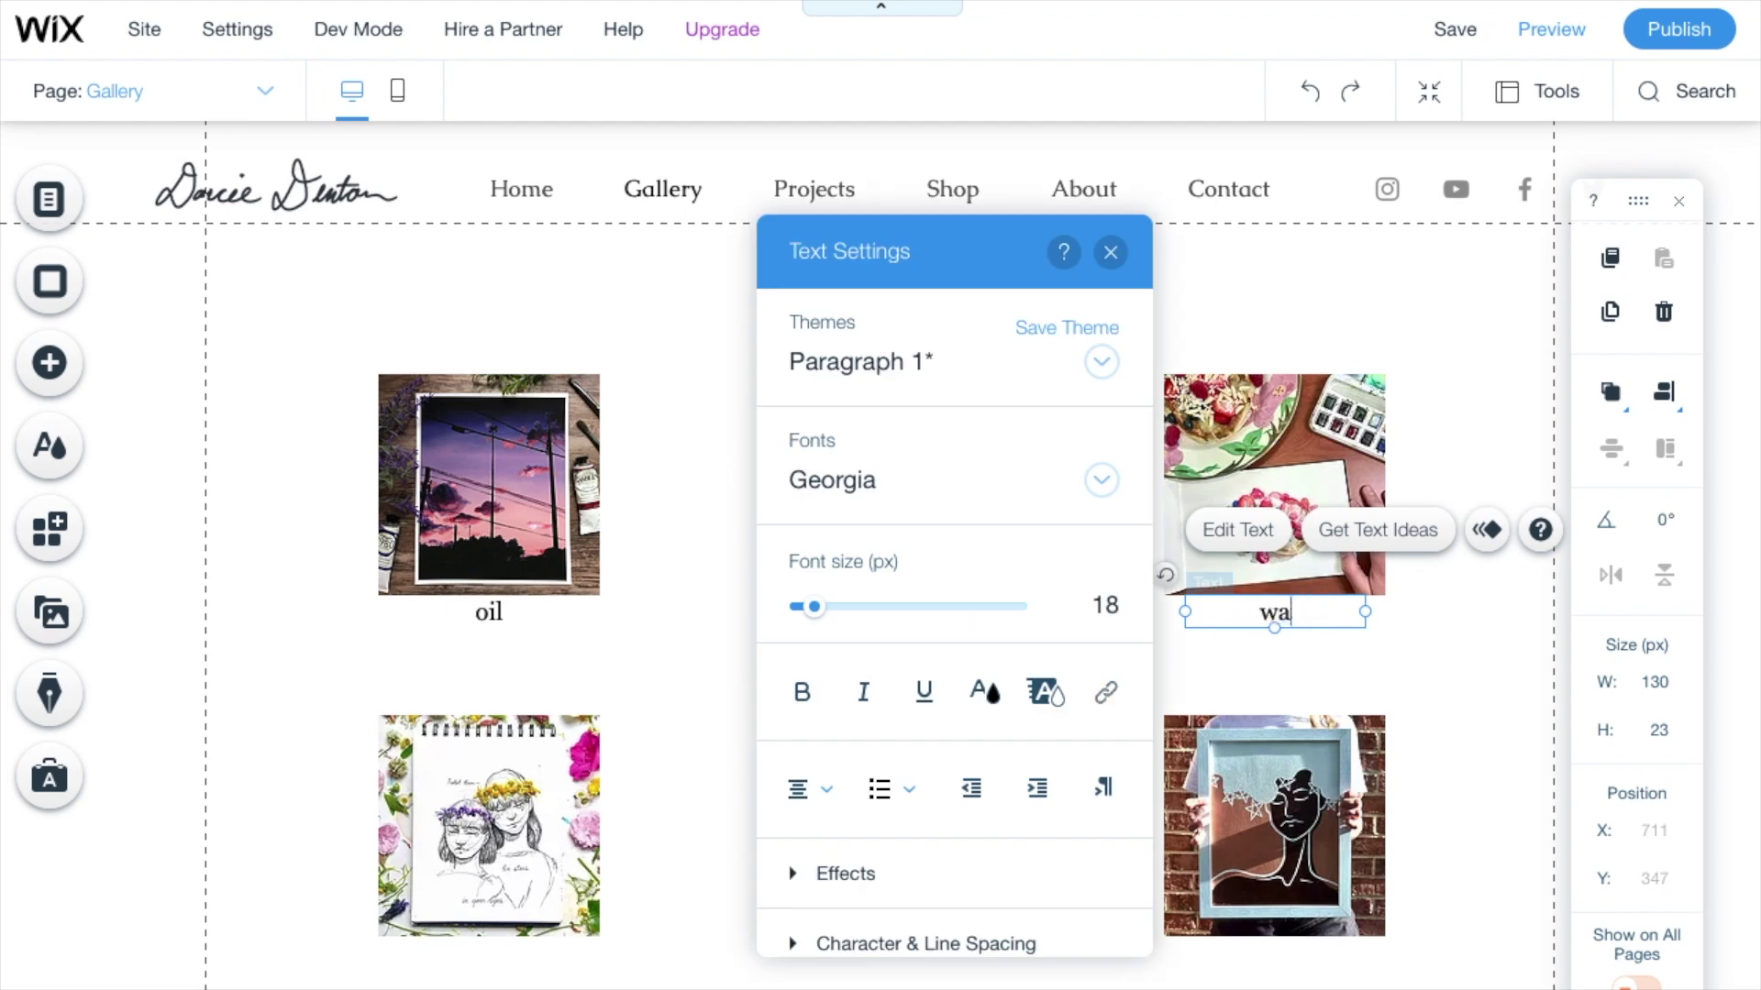
type("tercolor")
left_click(1460, 643)
Add a text caption reading ink for the sketchbook image, set in centered Georgia
scroll(1460, 641, "down", 2)
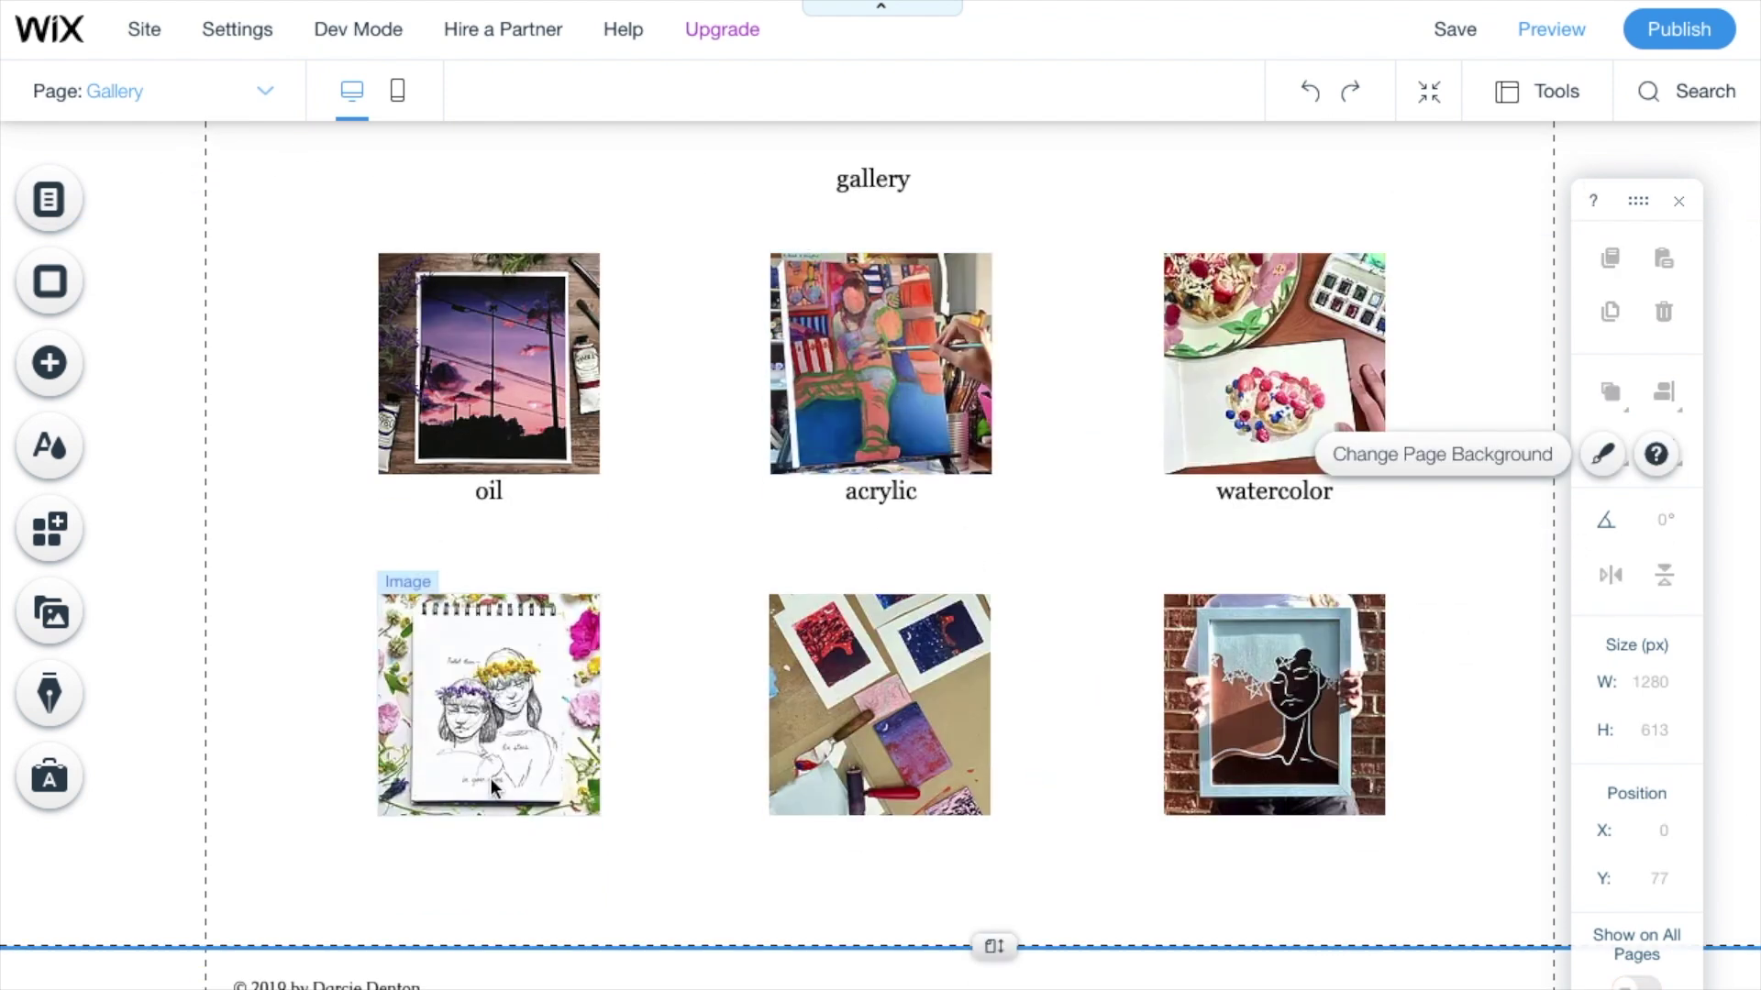
scroll(488, 761, "up", 2)
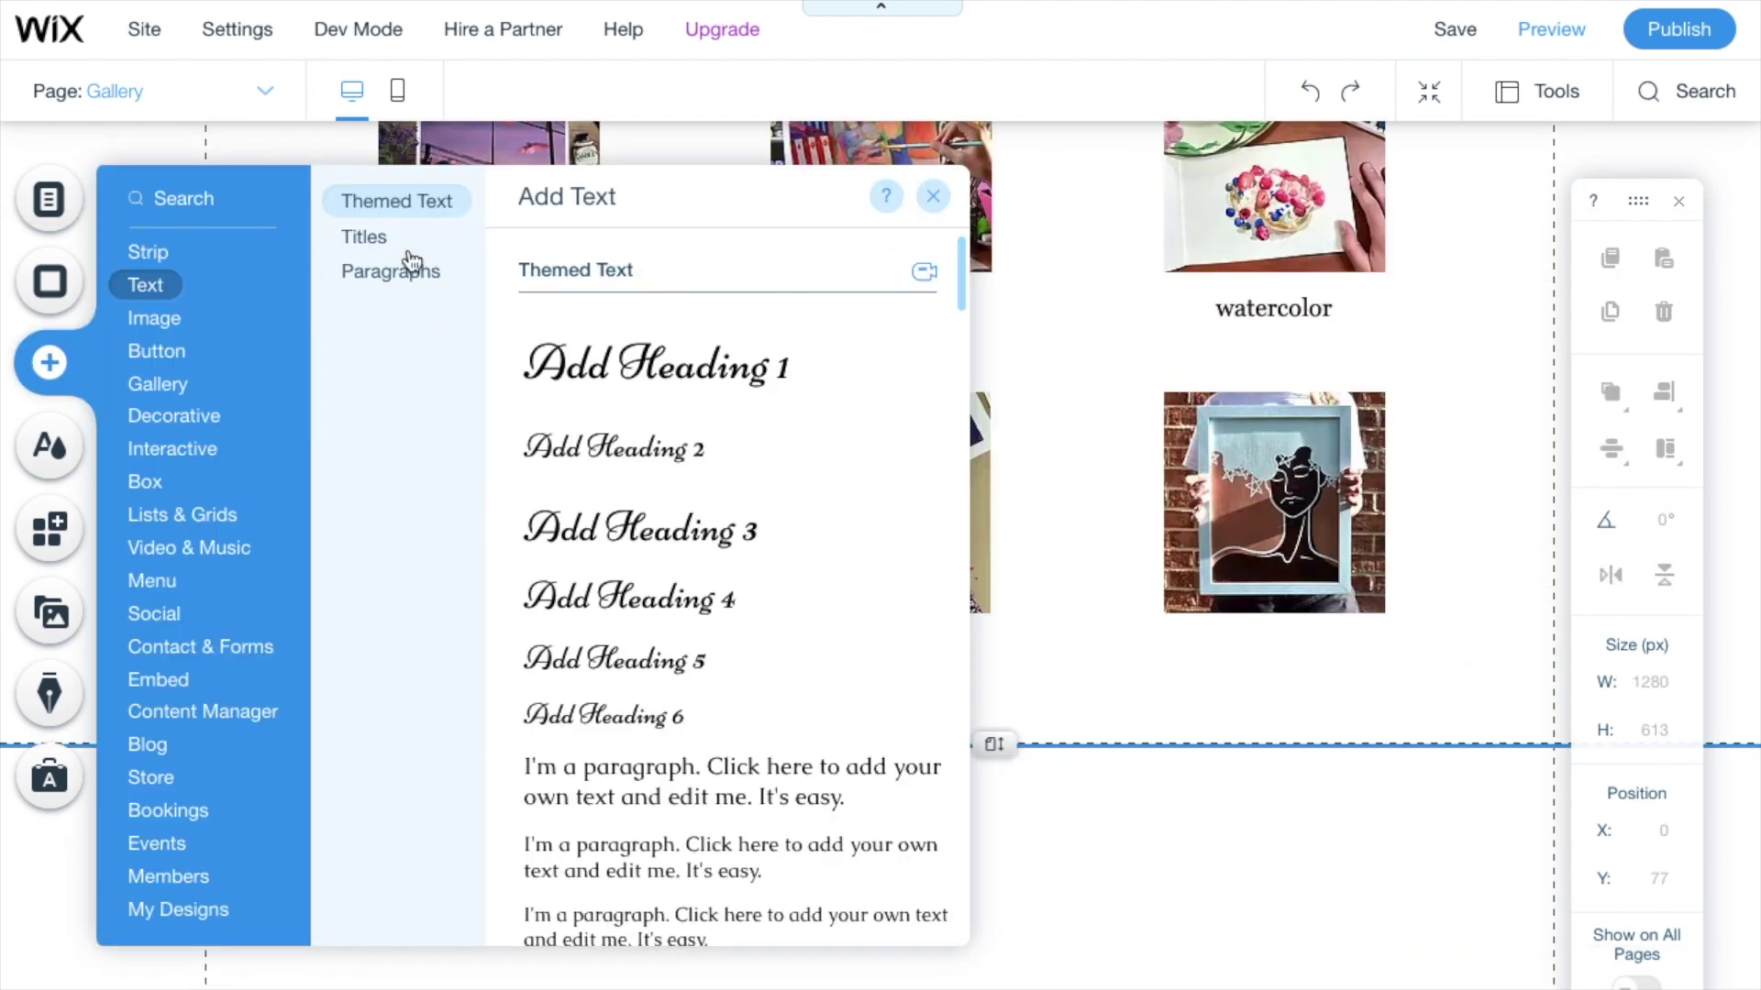
left_click(612, 773)
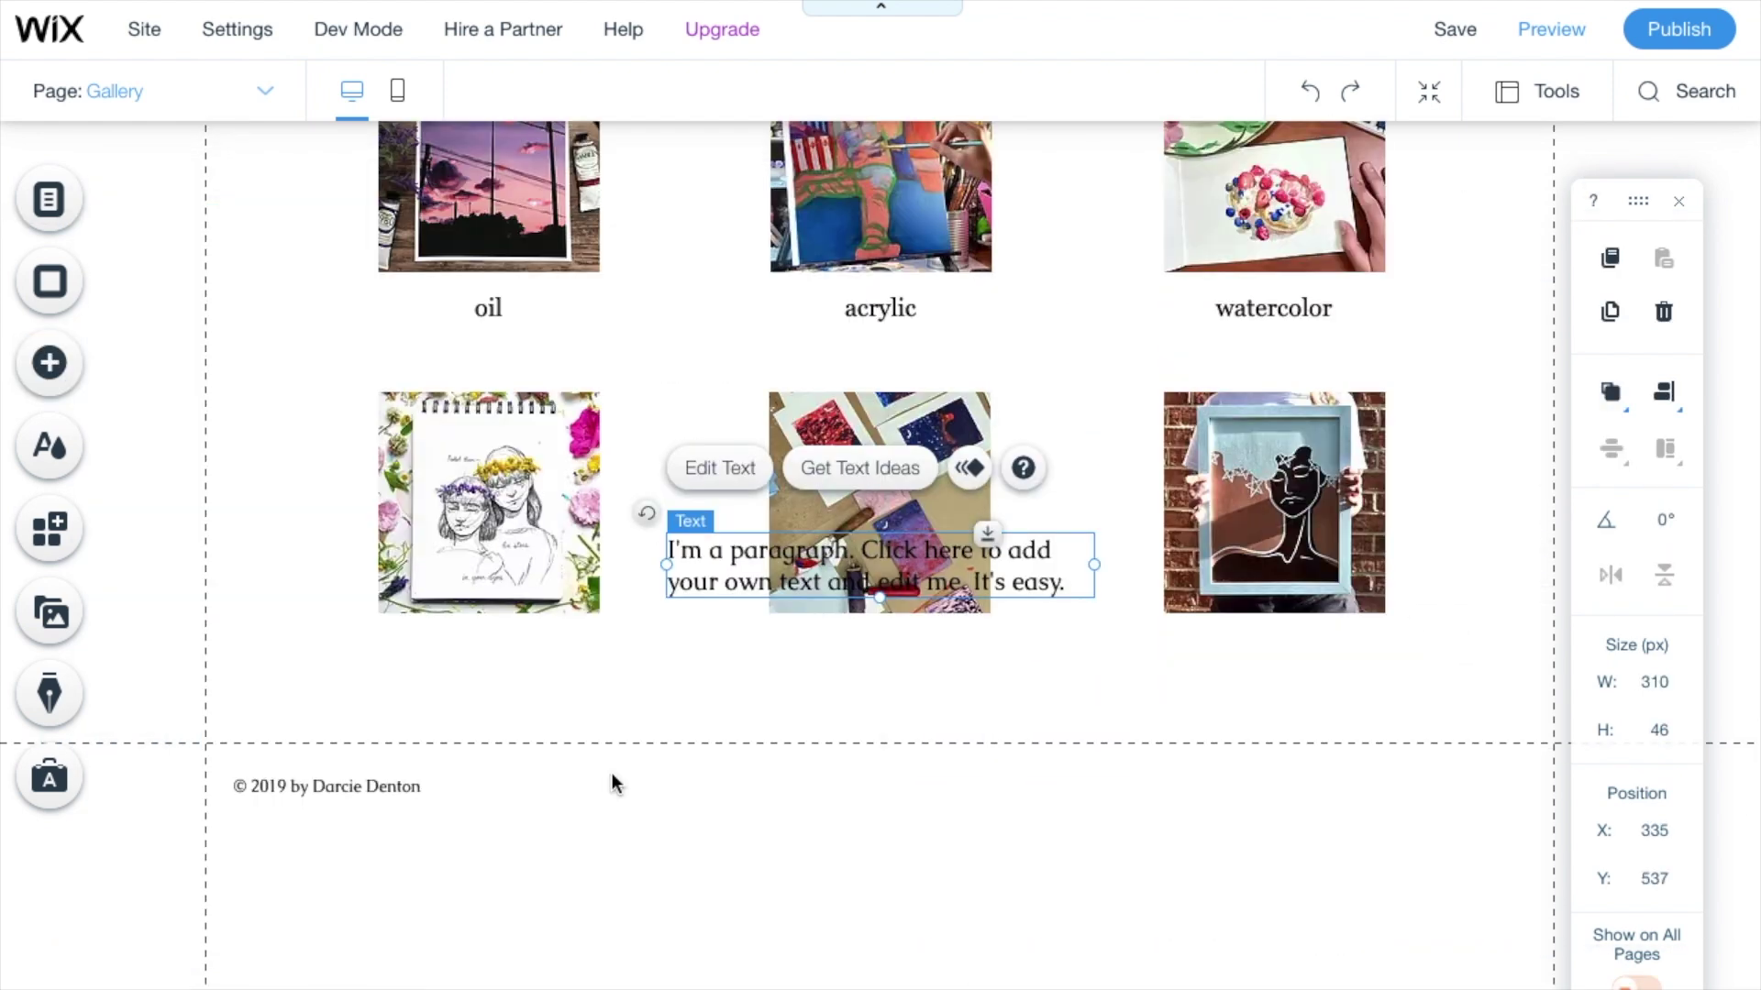
double_click(703, 568)
type("i")
key("ctrl+a")
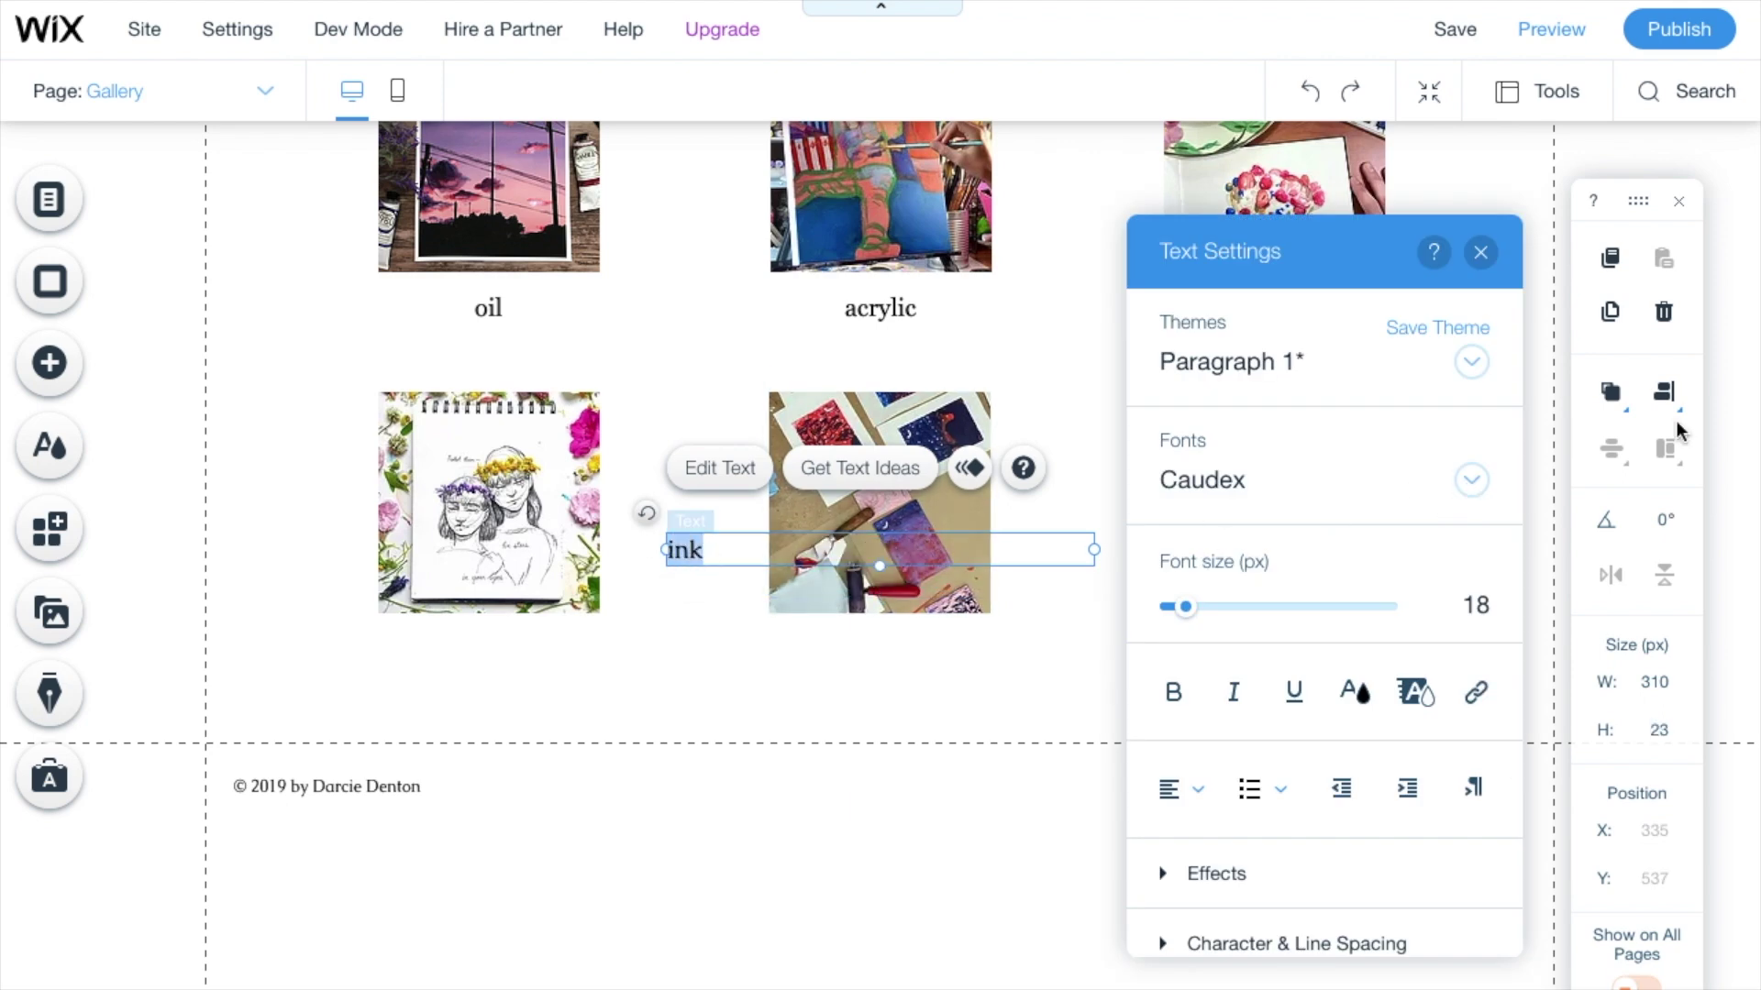
left_click(1471, 480)
scroll(1325, 734, "down", 5)
left_click(1279, 593)
left_click(1179, 789)
left_click(1192, 844)
Place copies of the ink caption under the other two lower images and change them to prints and commissions
mouse_move(956, 552)
left_mouse_down()
mouse_move(784, 550)
mouse_move(825, 550)
mouse_move(477, 654)
mouse_move(1276, 649)
left_mouse_up()
double_click(869, 651)
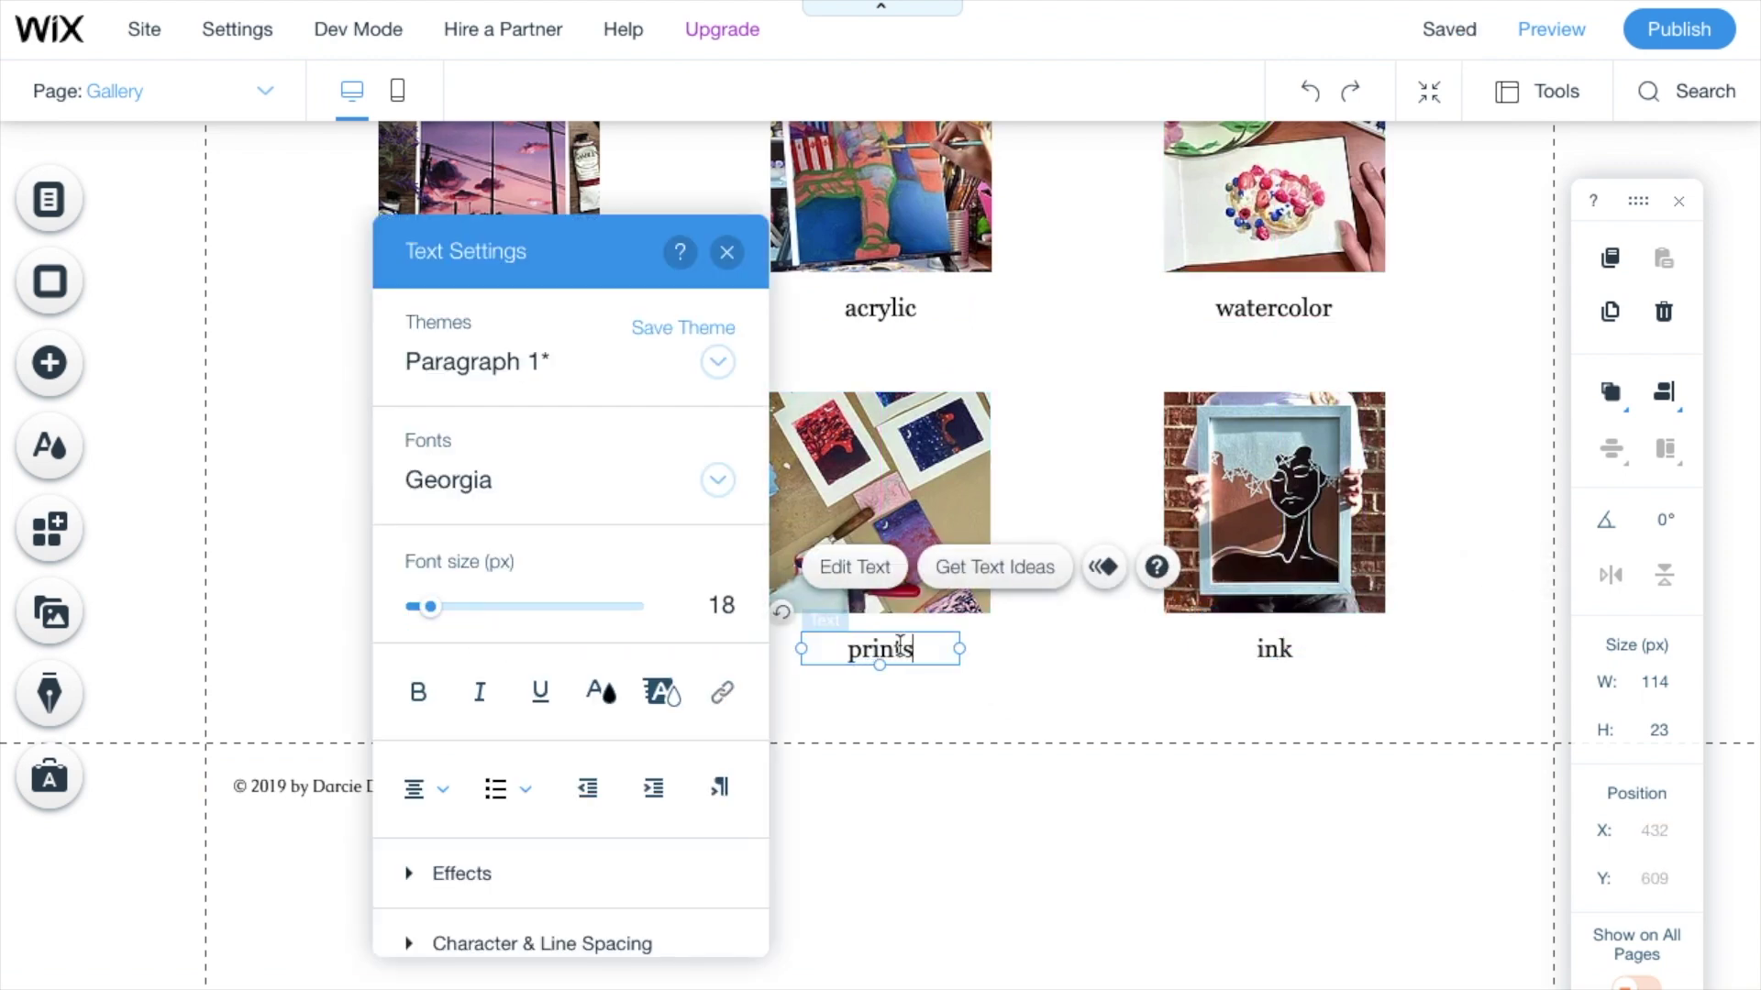
left_click(1273, 672)
double_click(1276, 648)
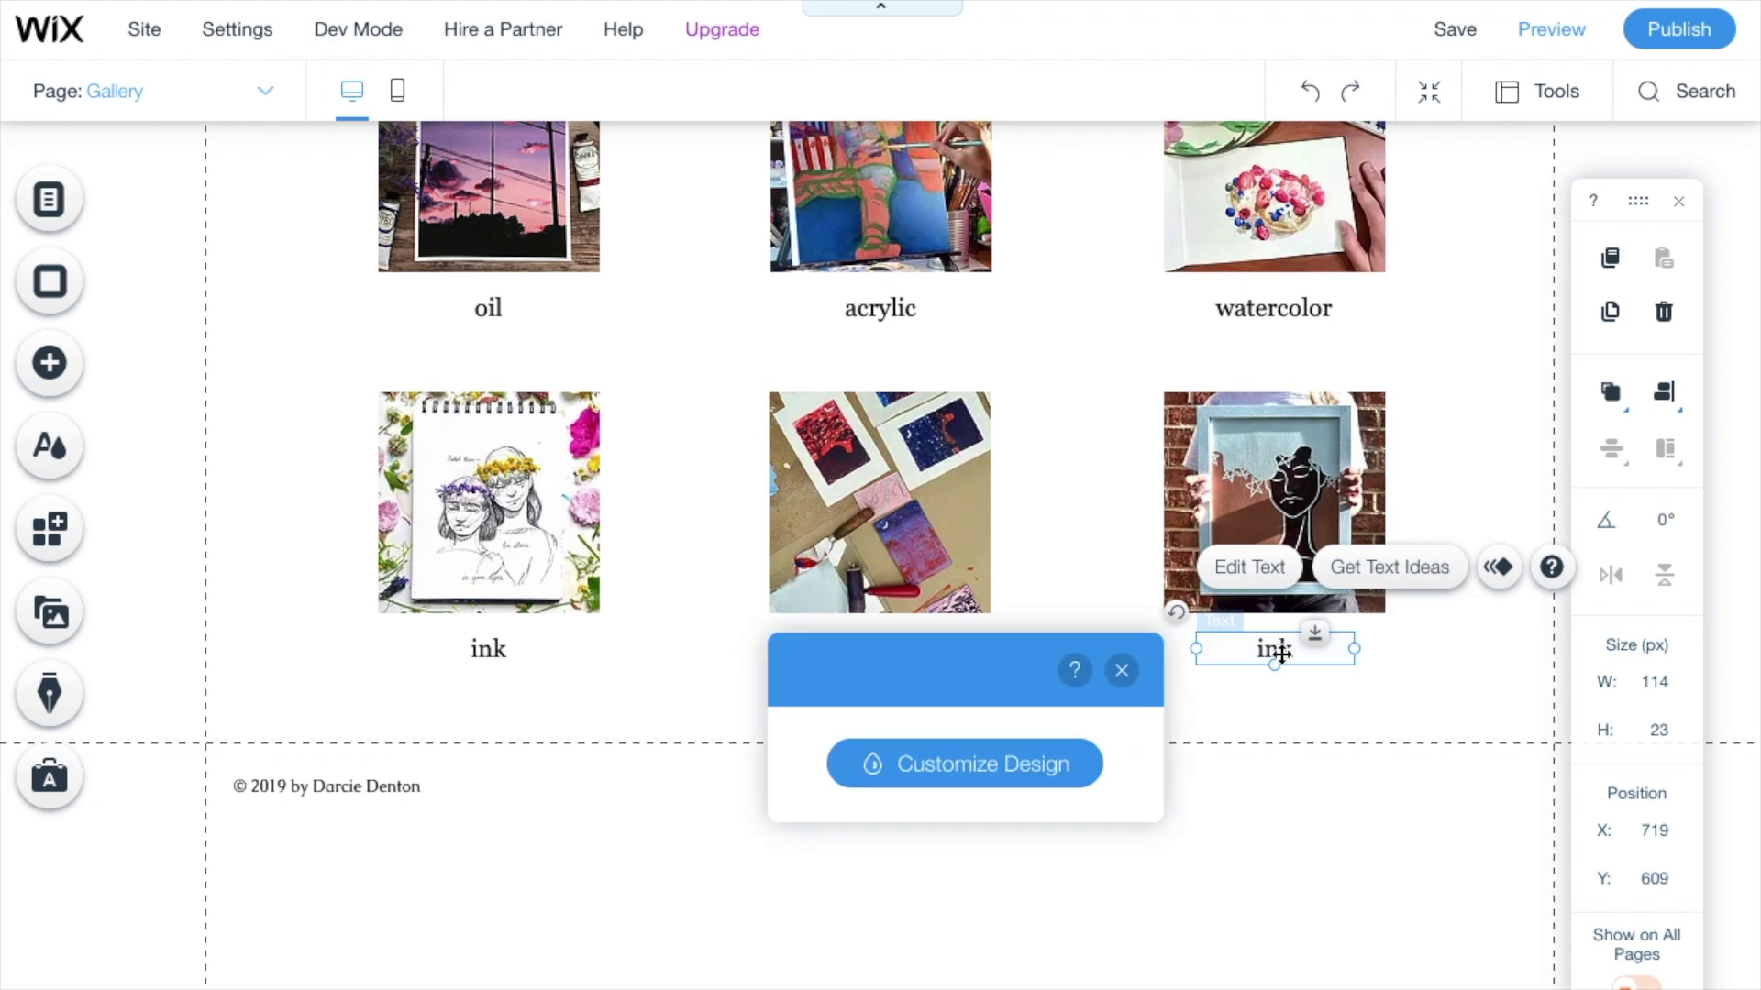
left_click(1438, 703)
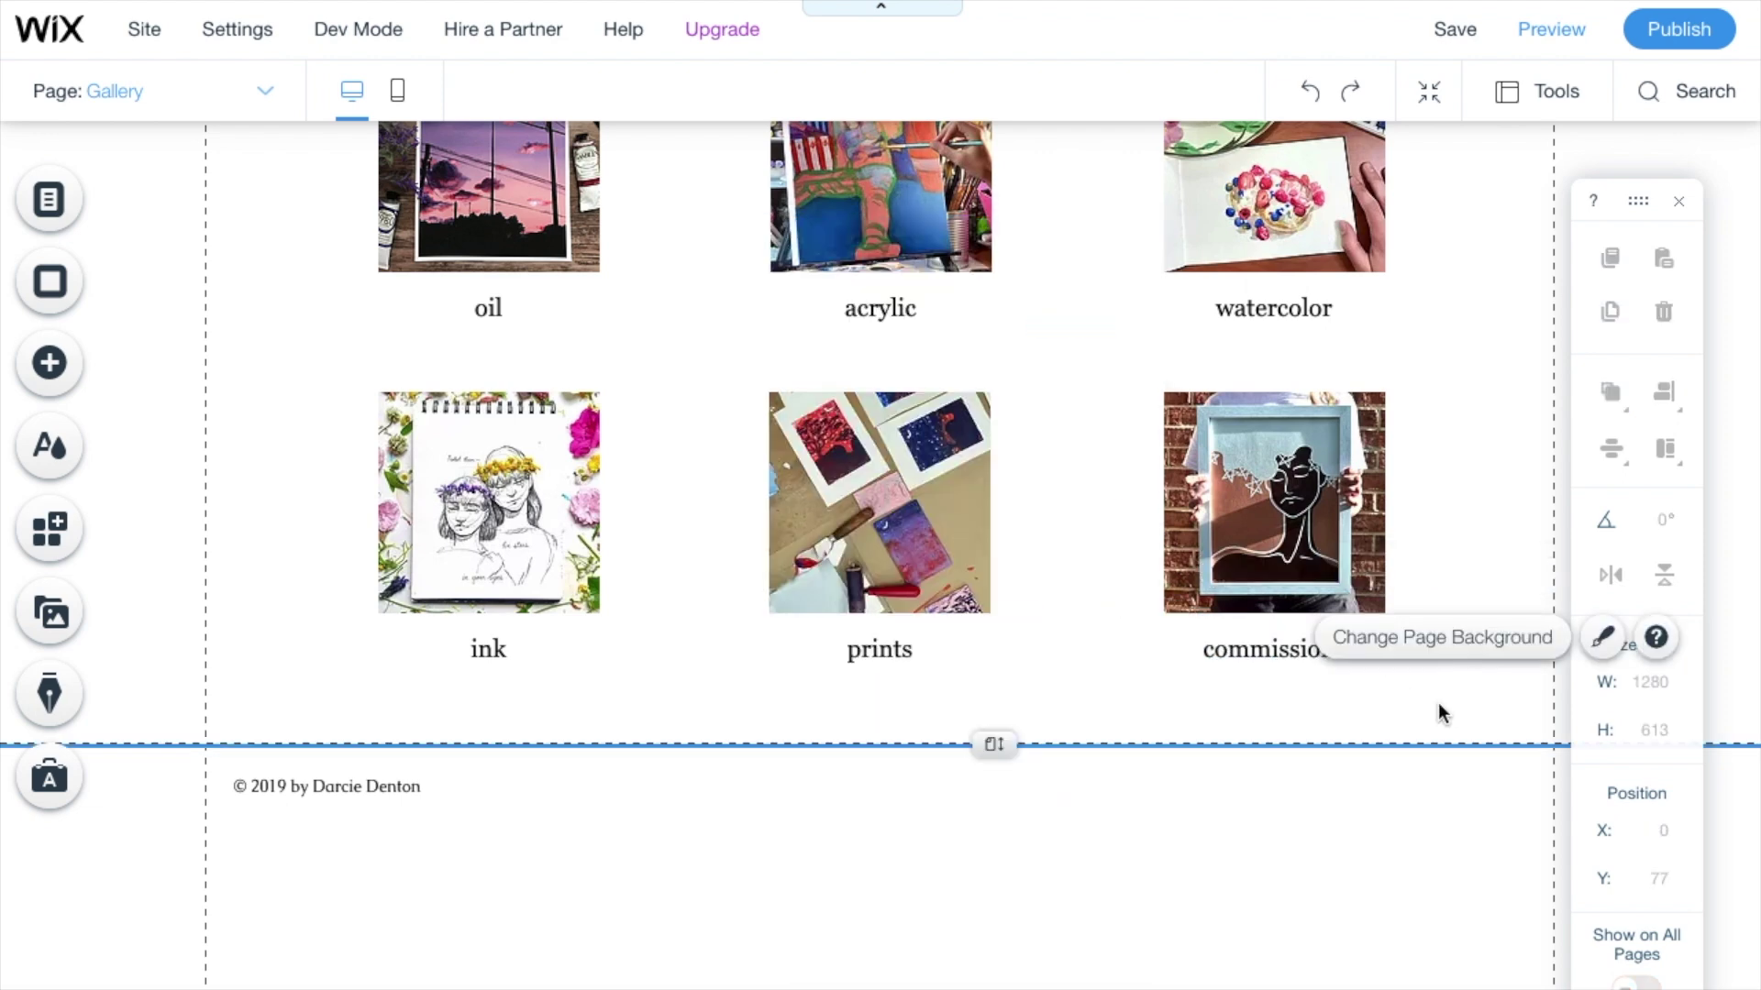
Delete the gallery title and move all the images and captions together up to X 124, Y 137
scroll(1440, 706, "up", 3)
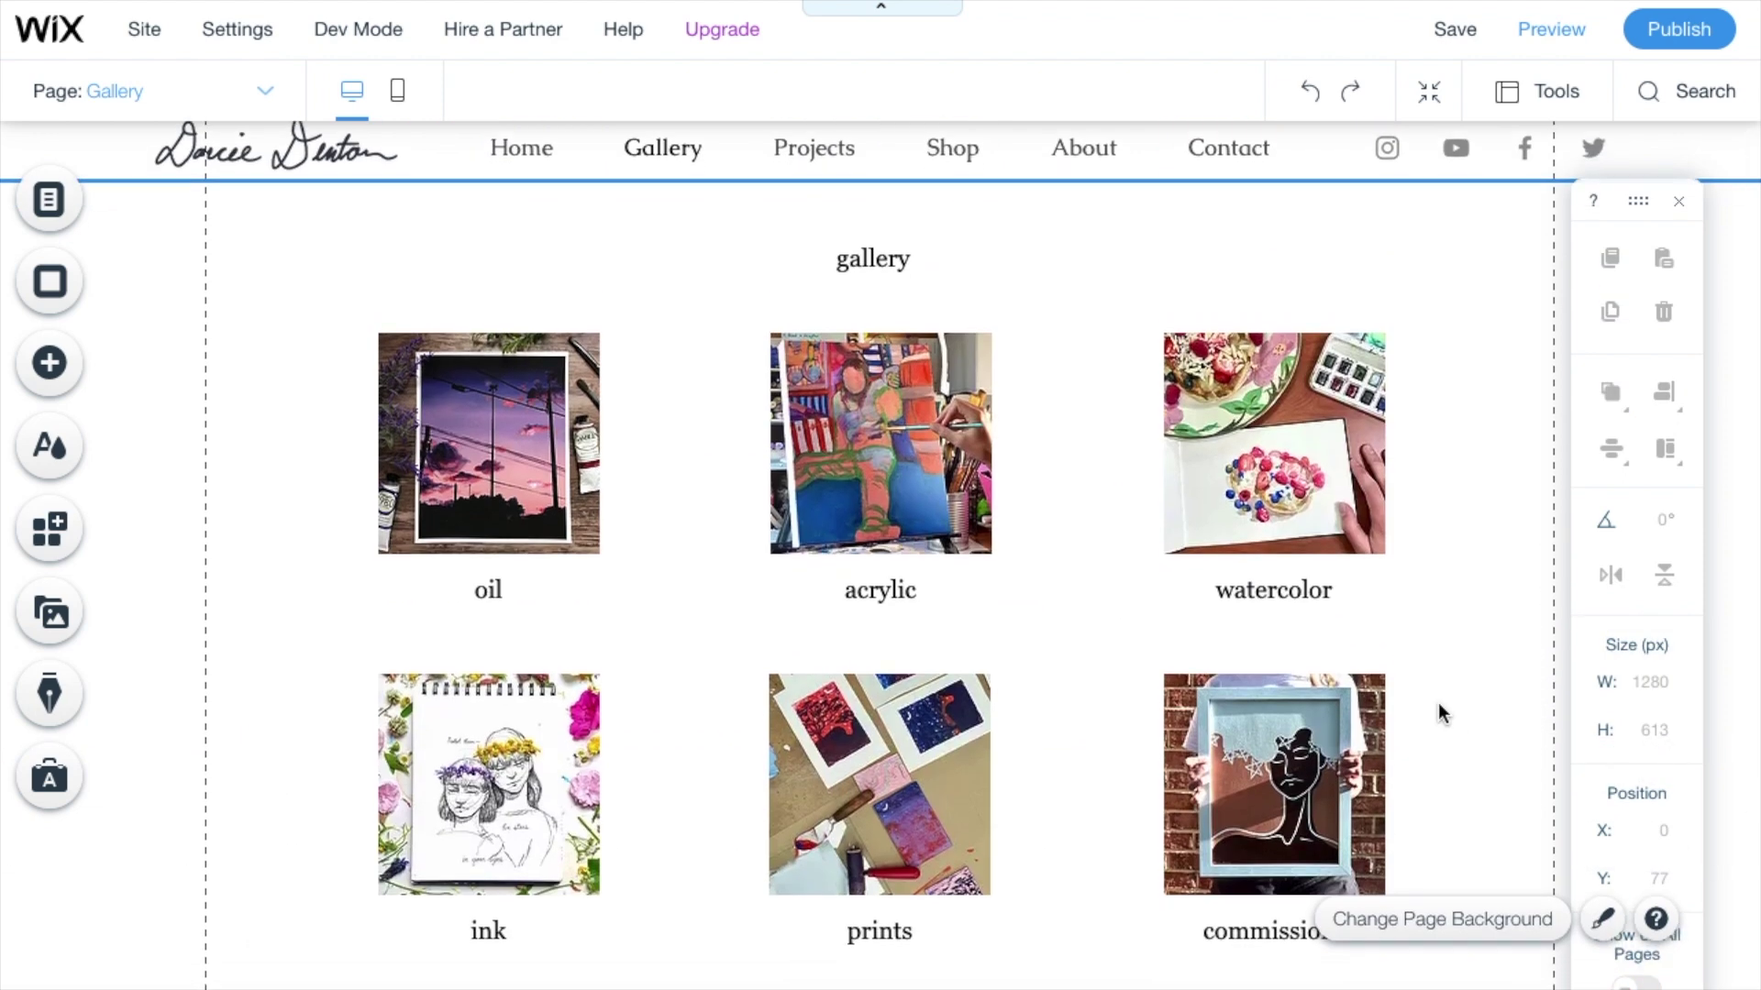
left_click(877, 266)
key("Delete")
left_click_drag(310, 370, 1448, 963)
left_click_drag(863, 385, 862, 303)
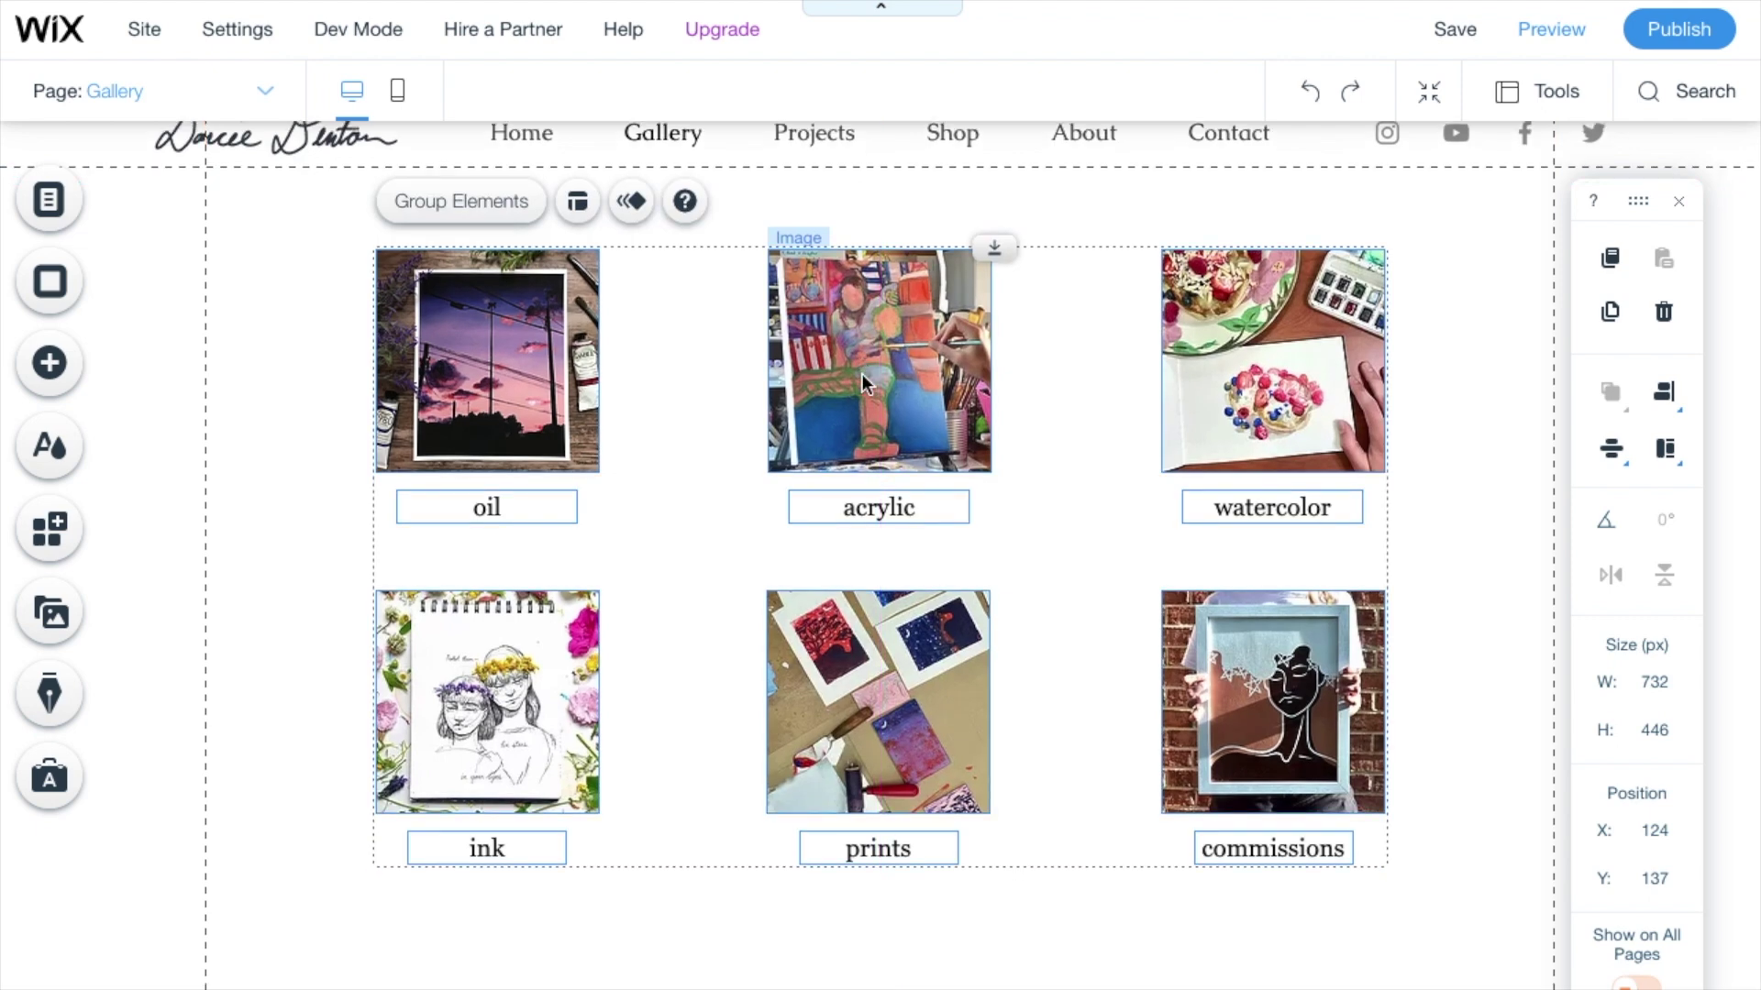
Shorten the Gallery page so the footer sits just below the lower captions, and save the site
scroll(862, 374, "down", 3)
left_click(973, 765)
left_click_drag(986, 837, 993, 841)
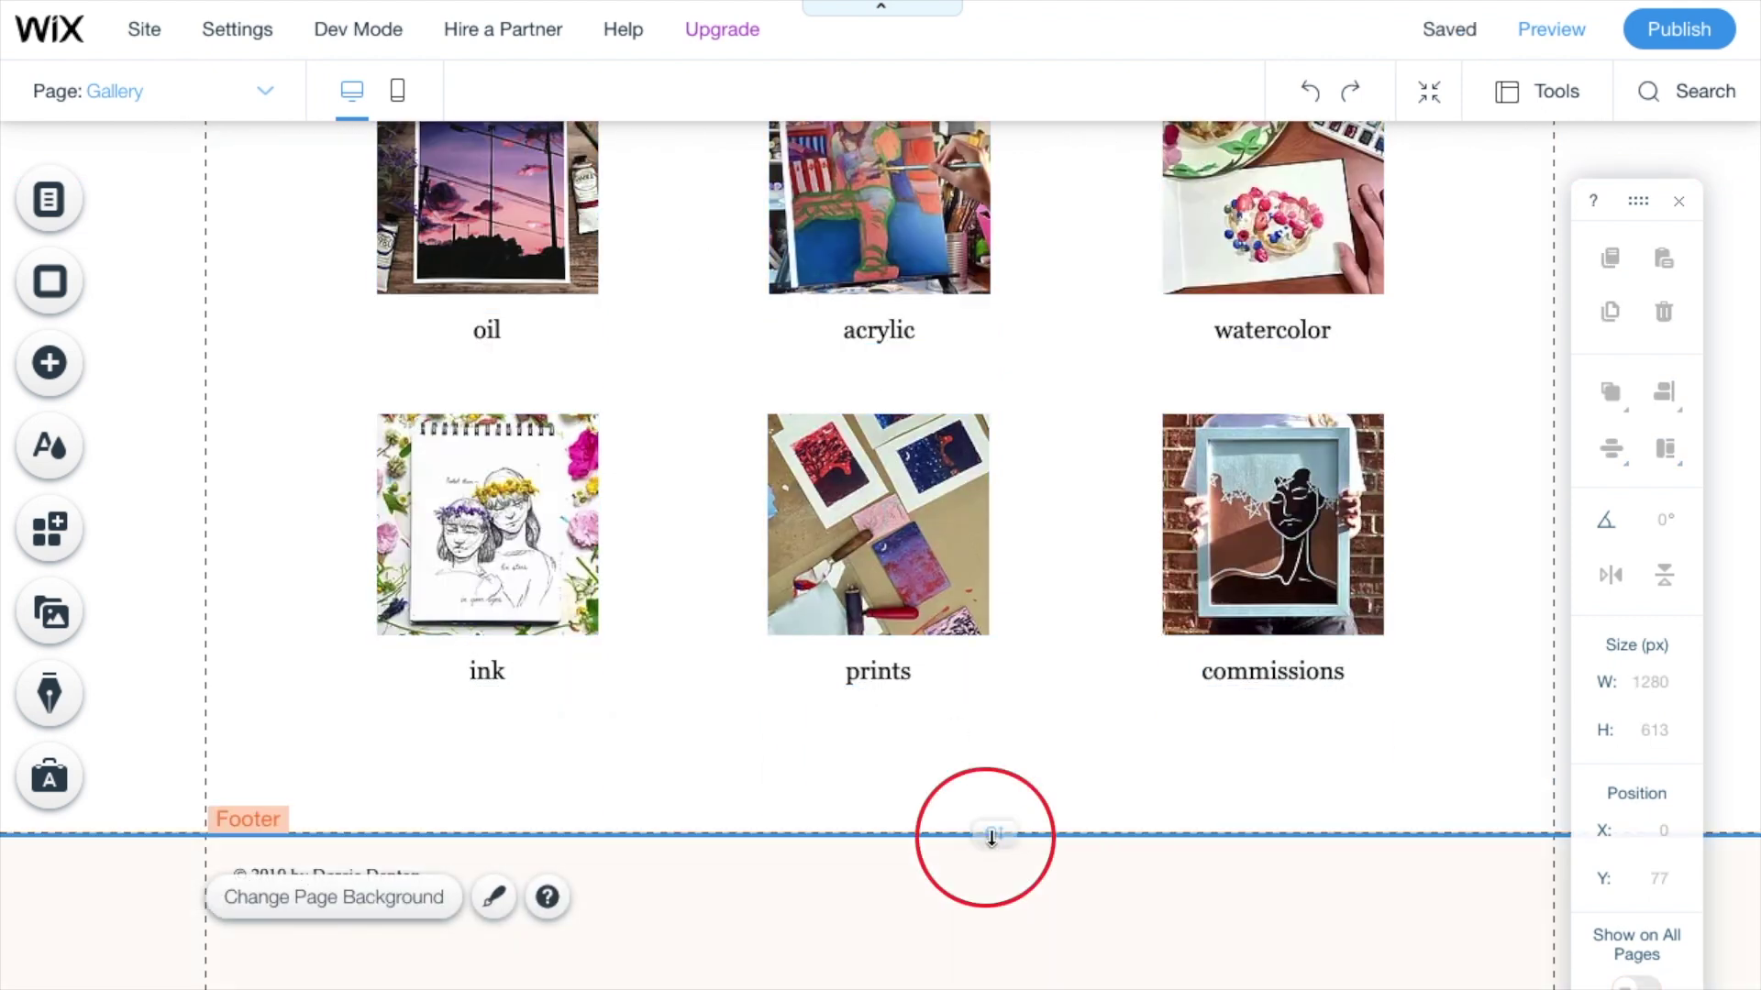
left_click_drag(993, 773, 993, 773)
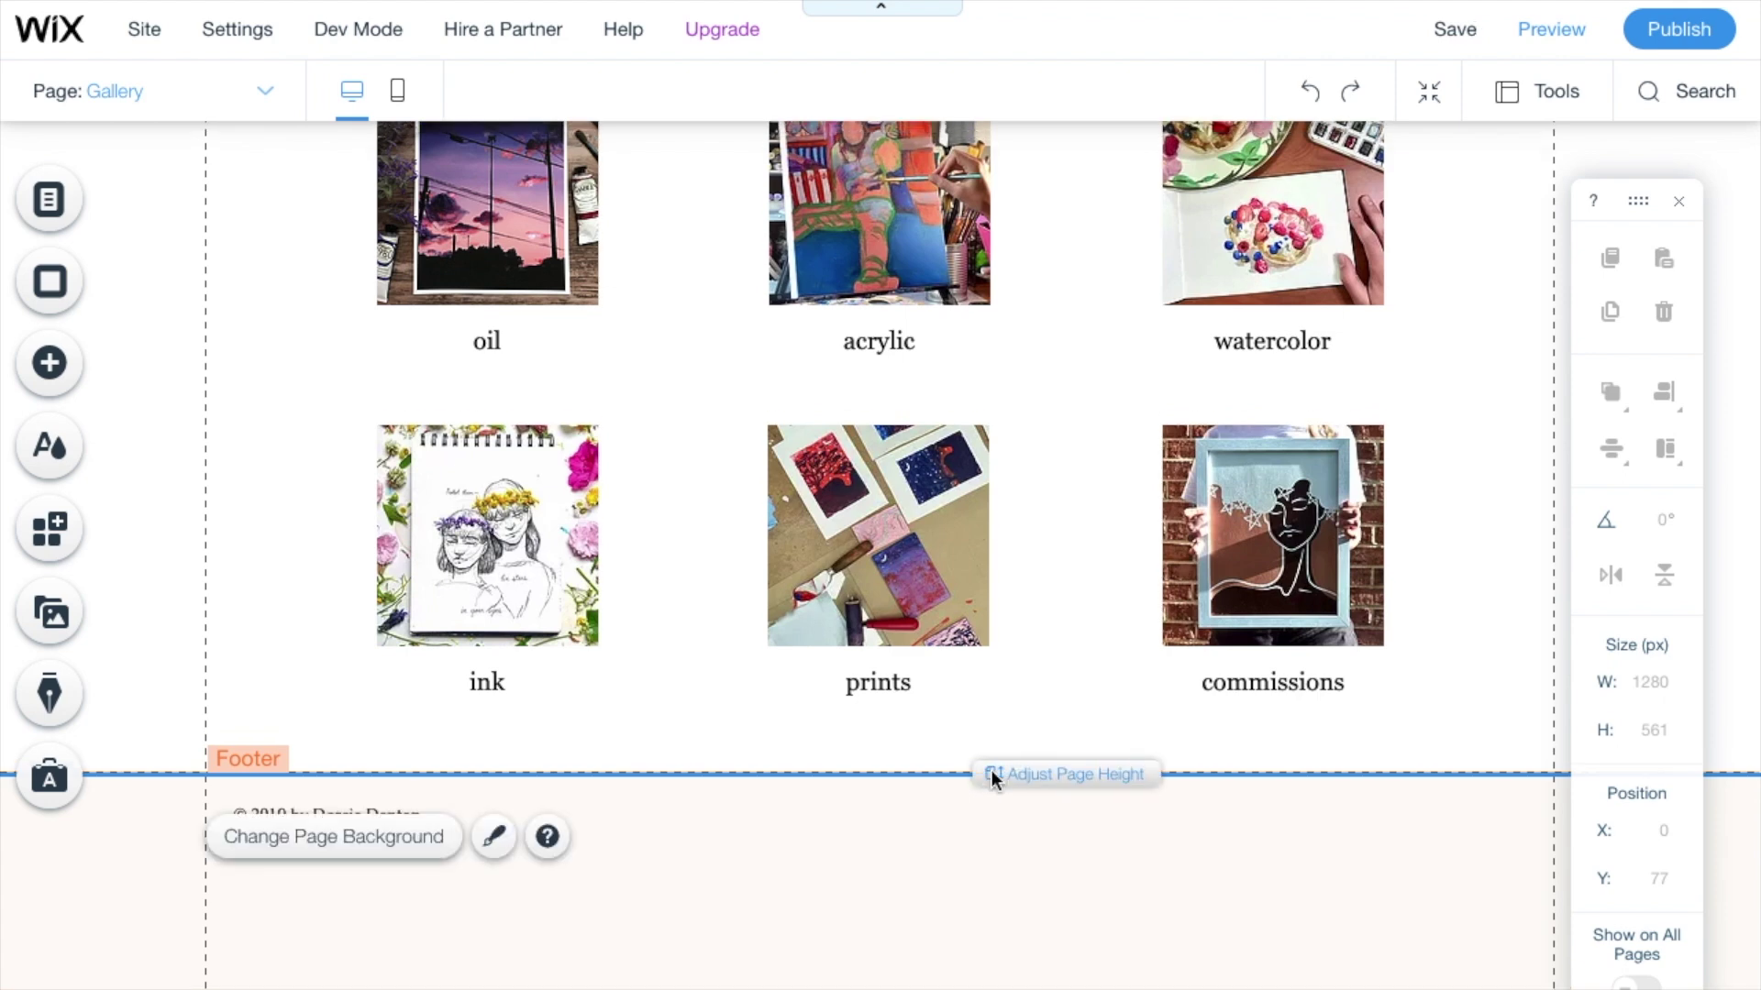
scroll(992, 771, "up", 3)
left_click(1462, 28)
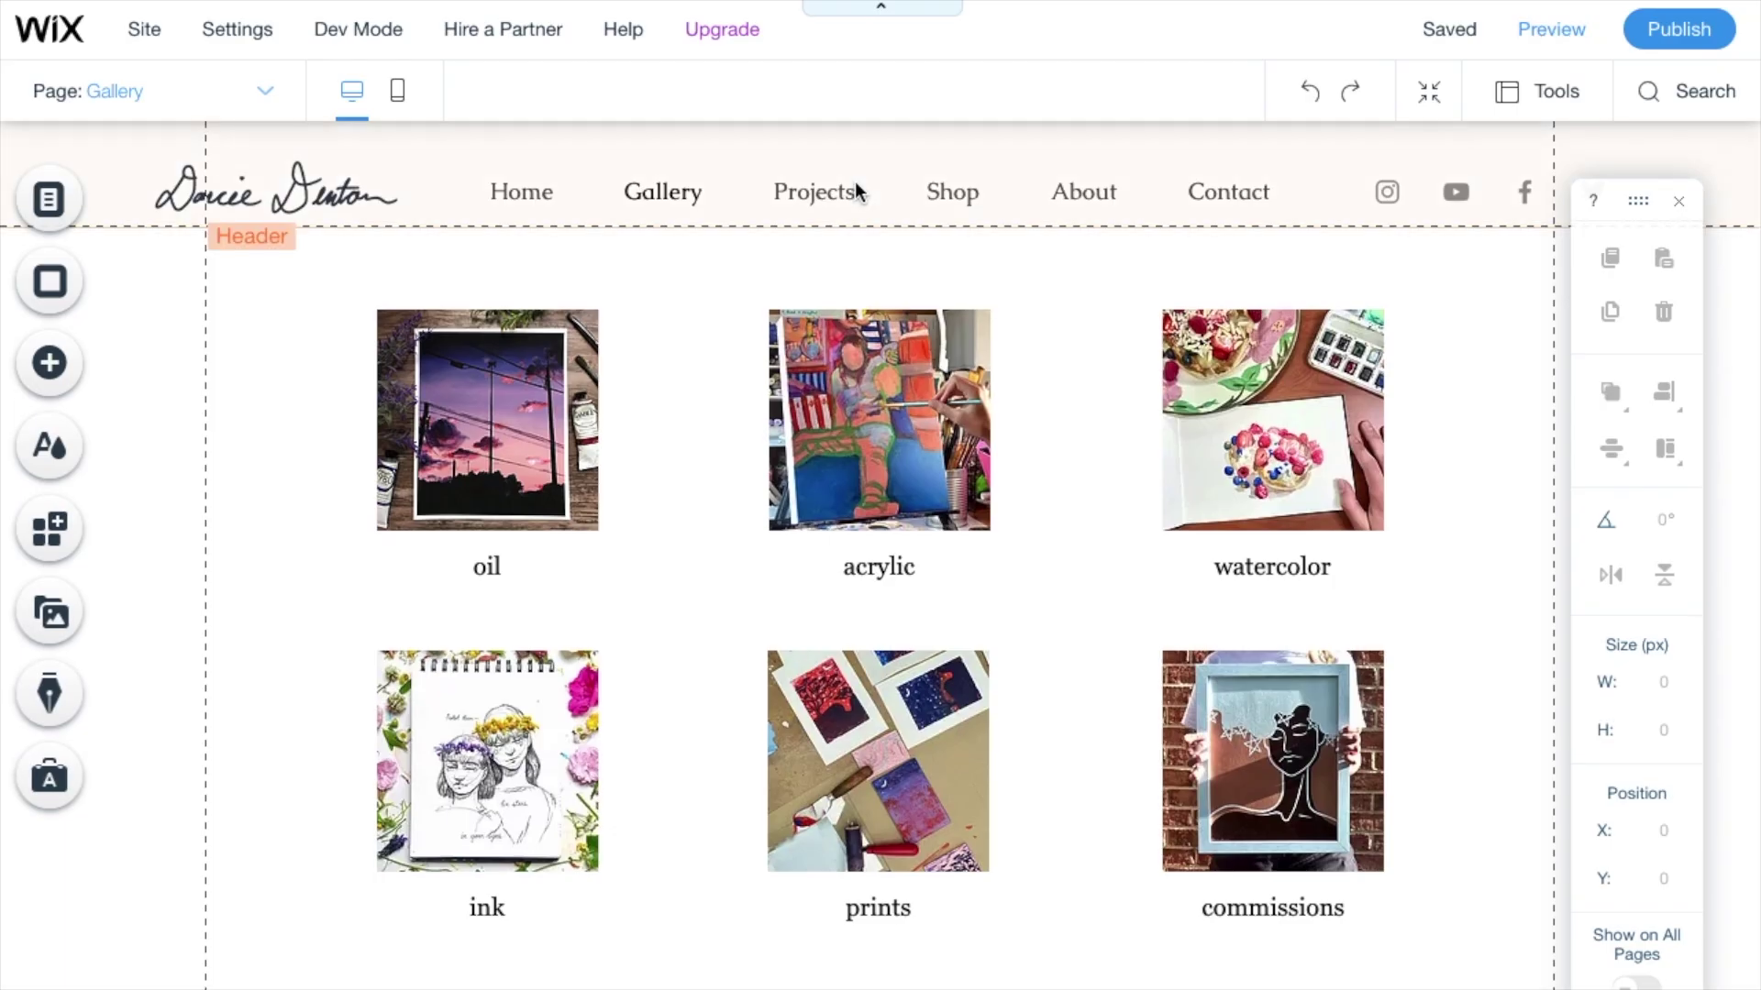
Link the oil image to the oil page, opening in the current window
left_click(431, 431)
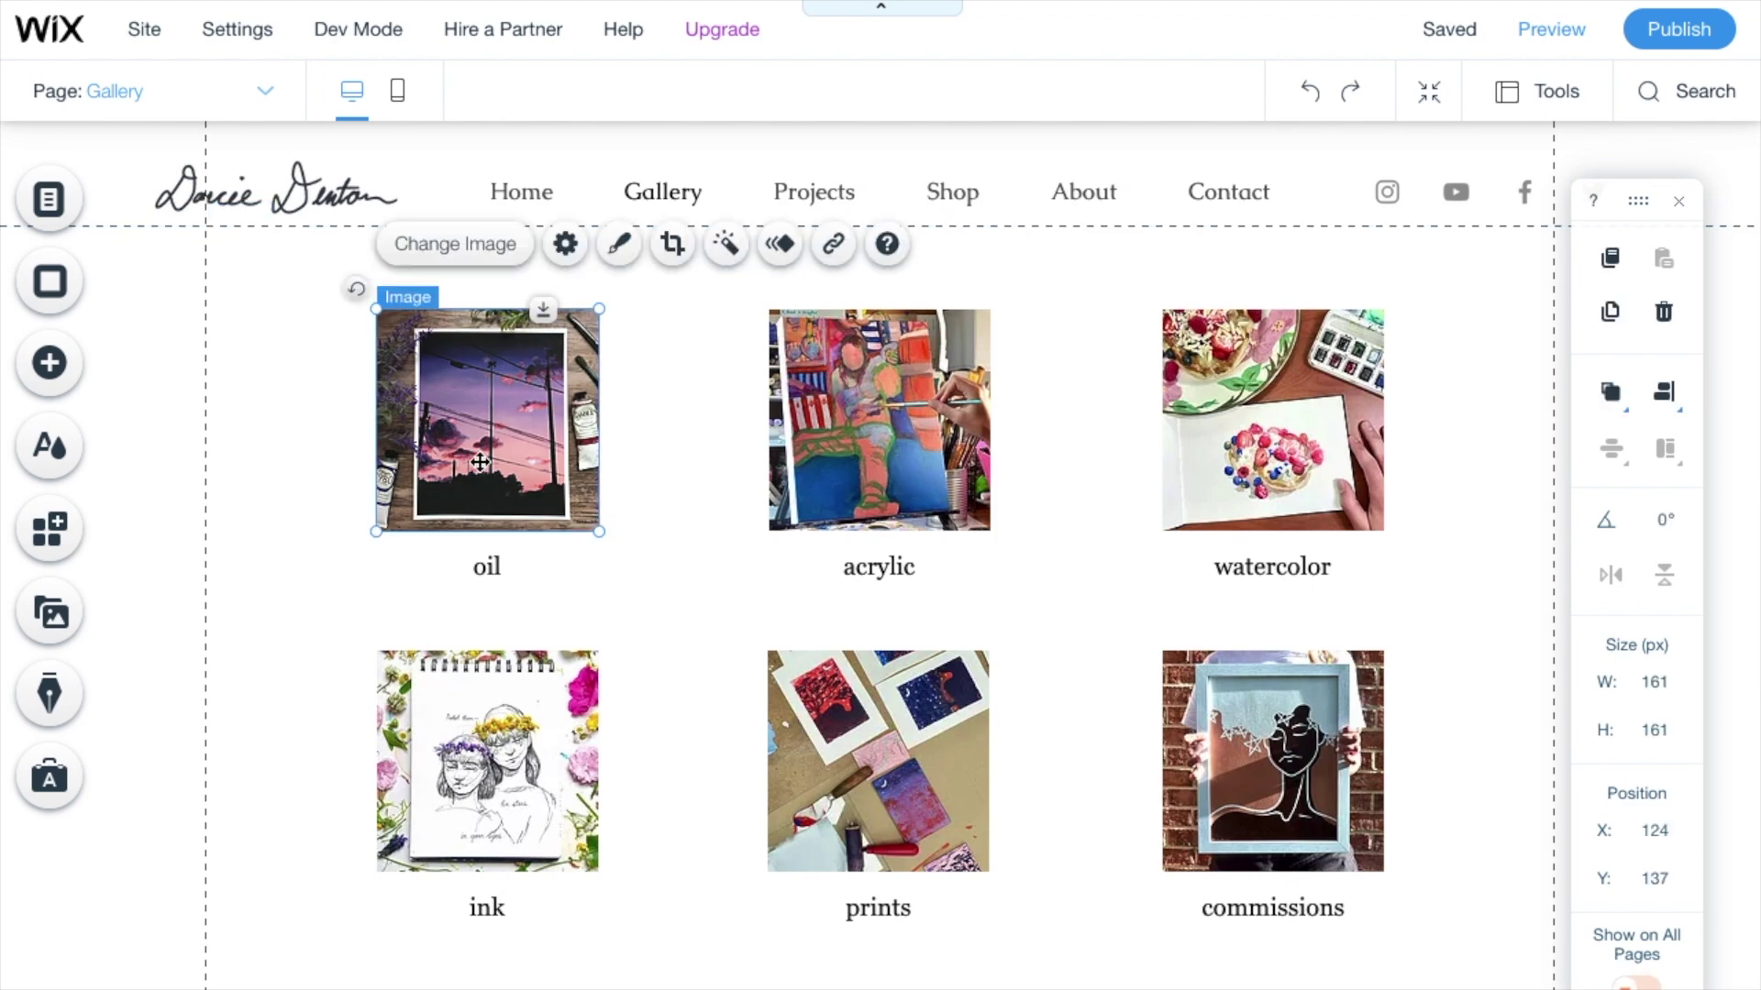
left_click(834, 244)
left_click(539, 326)
left_click(1214, 276)
left_click(905, 440)
left_click(1184, 659)
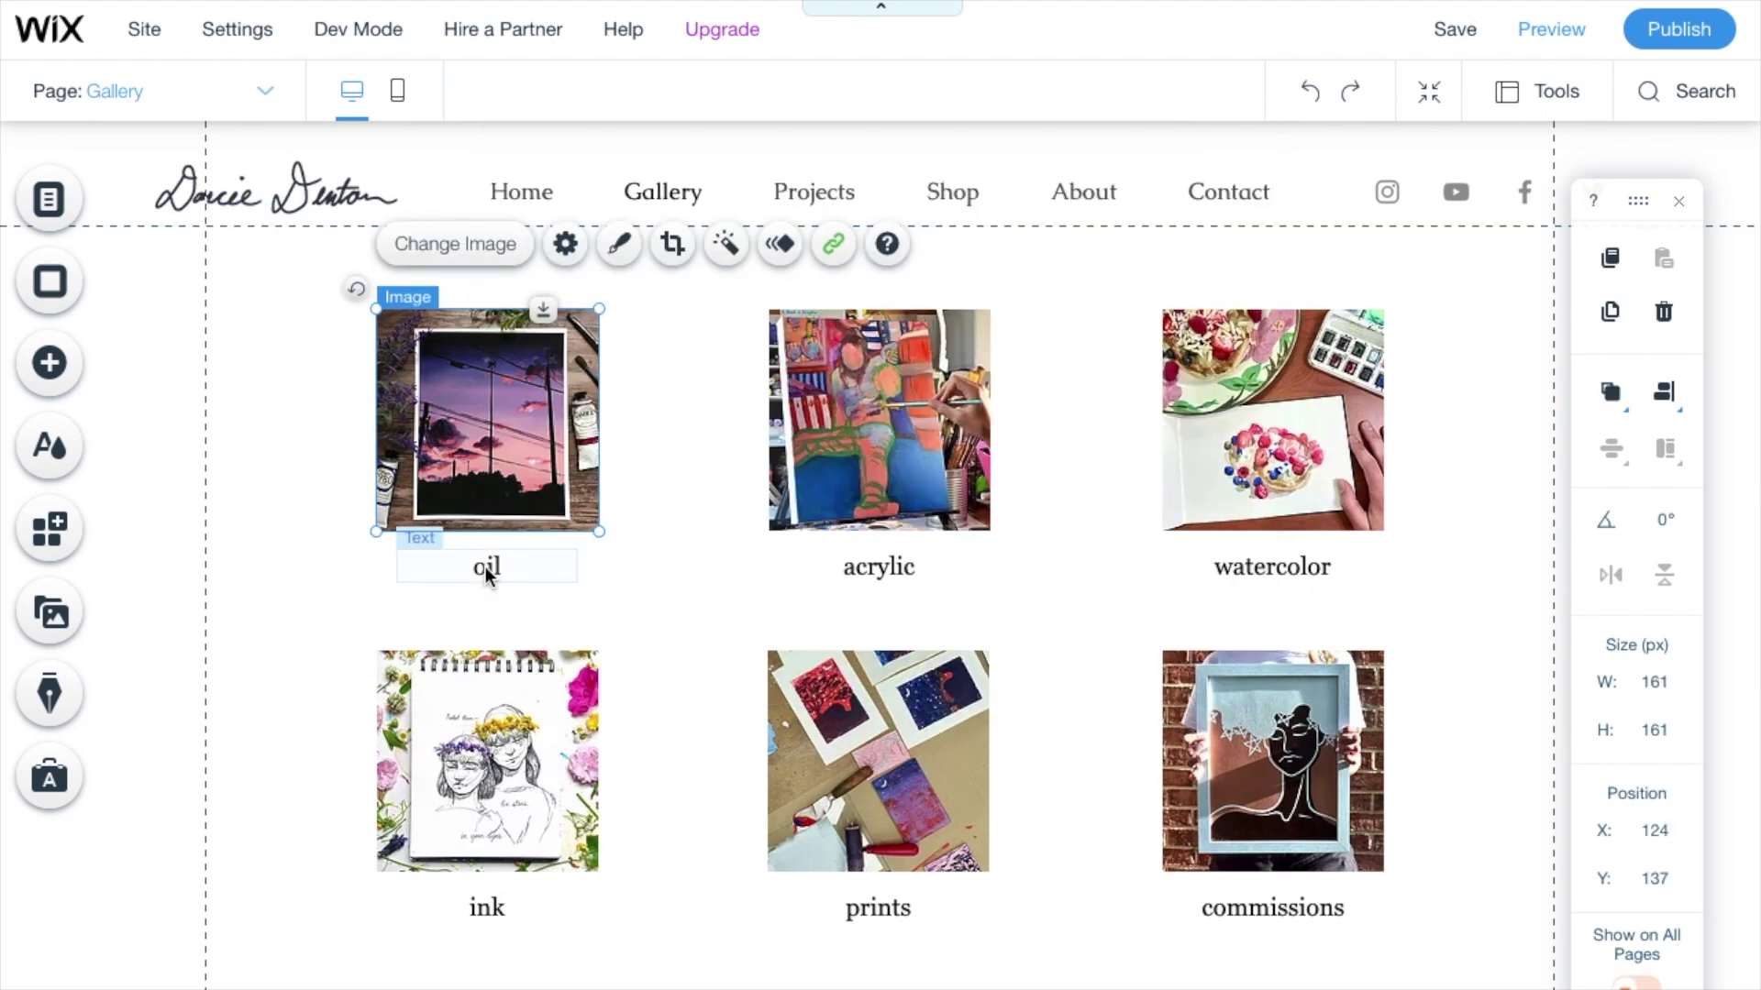
Link the oil caption text to the oil page, opening in the current window
left_click(486, 567)
left_click(449, 484)
left_click(1160, 694)
left_click(539, 284)
left_click(539, 326)
left_click(923, 280)
left_click(937, 421)
left_click(1209, 667)
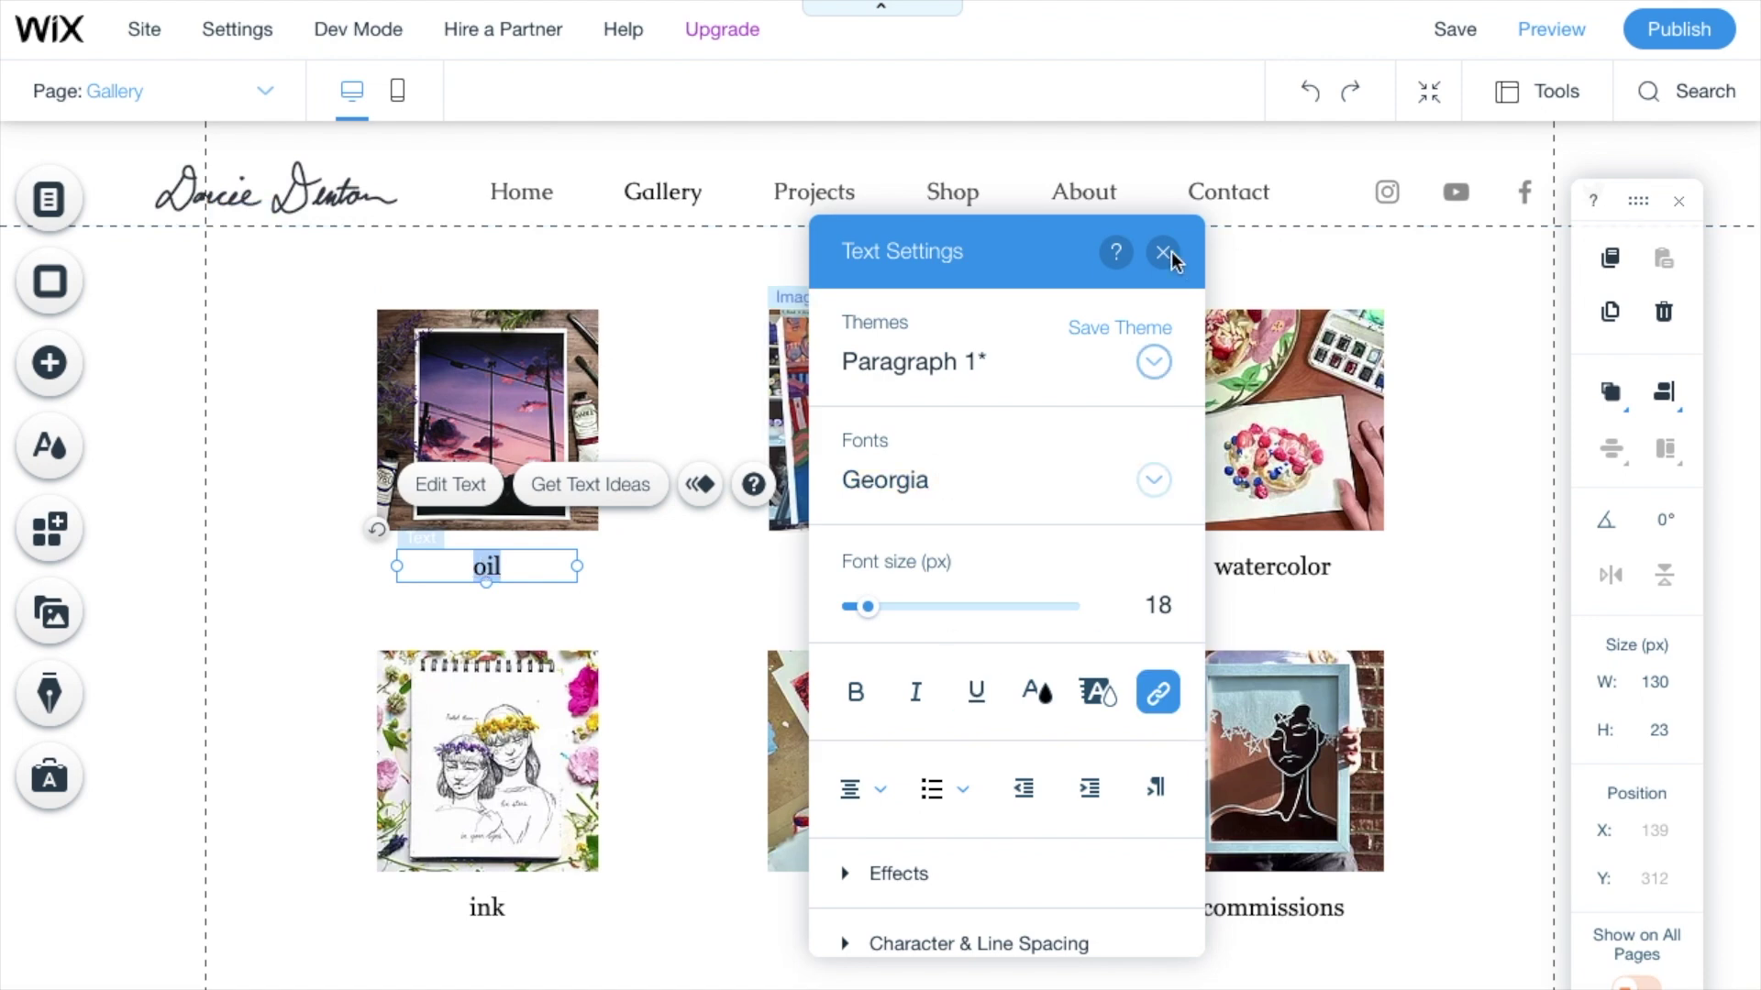
left_click(691, 582)
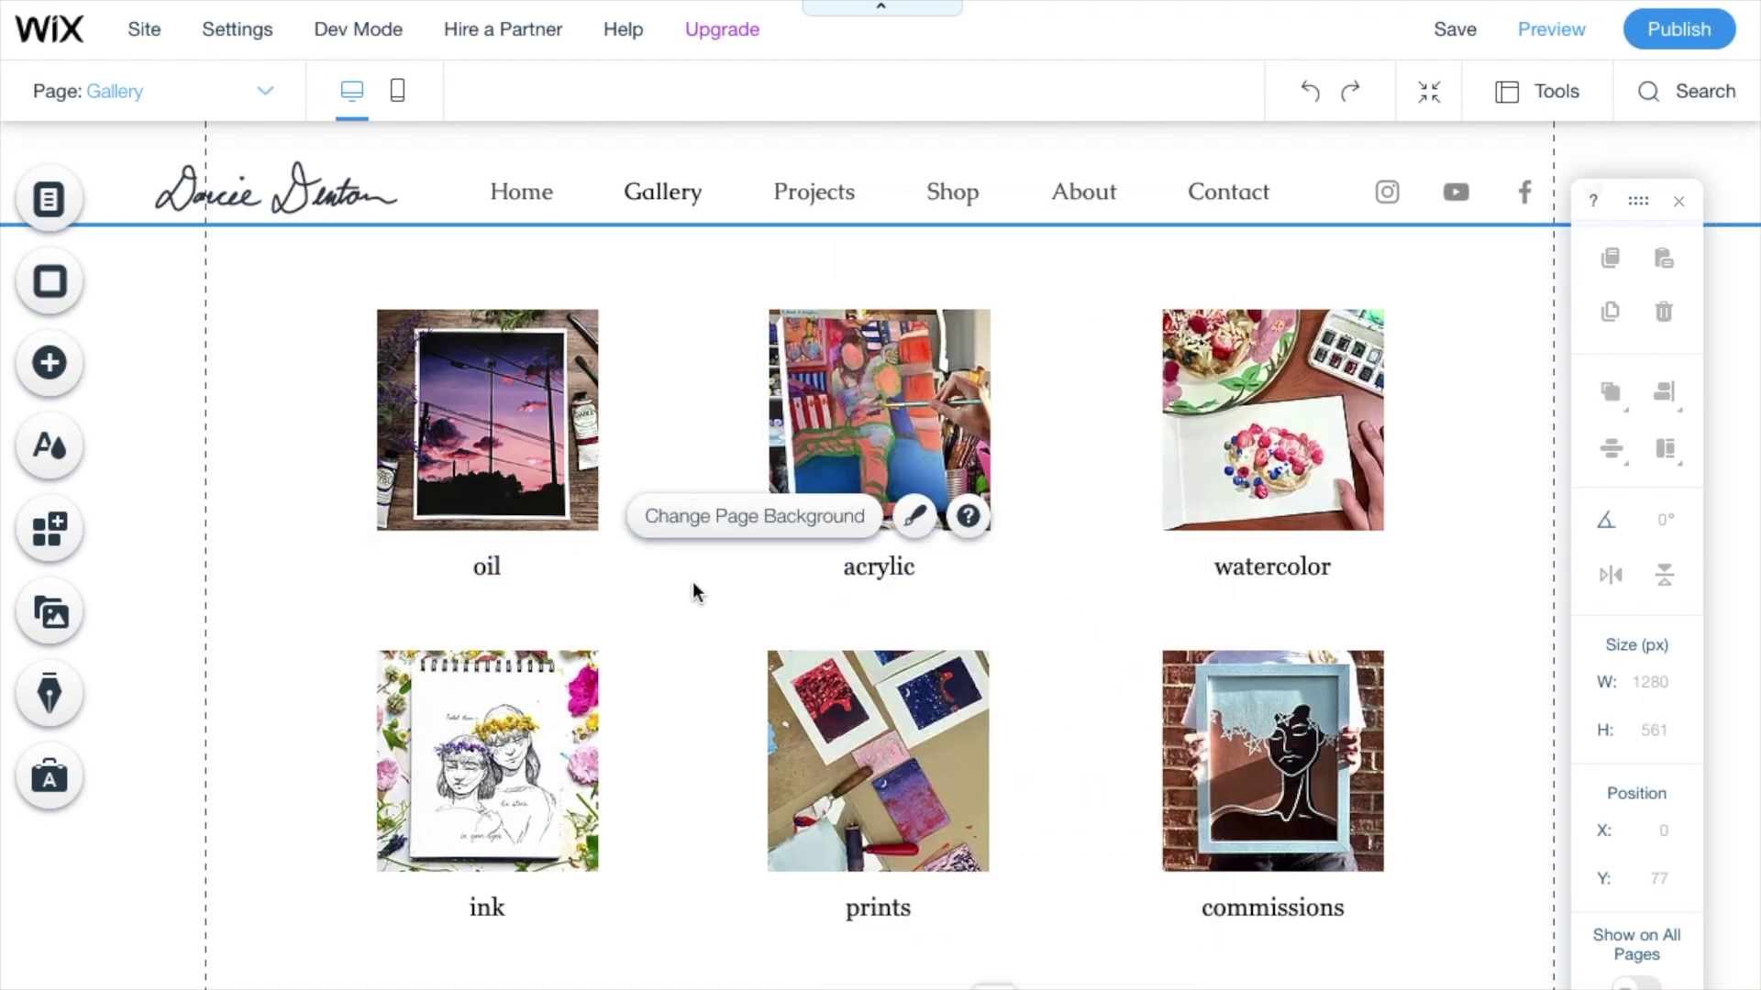
Link the acrylic image to the acrylic page, opening in the current window
left_click(940, 379)
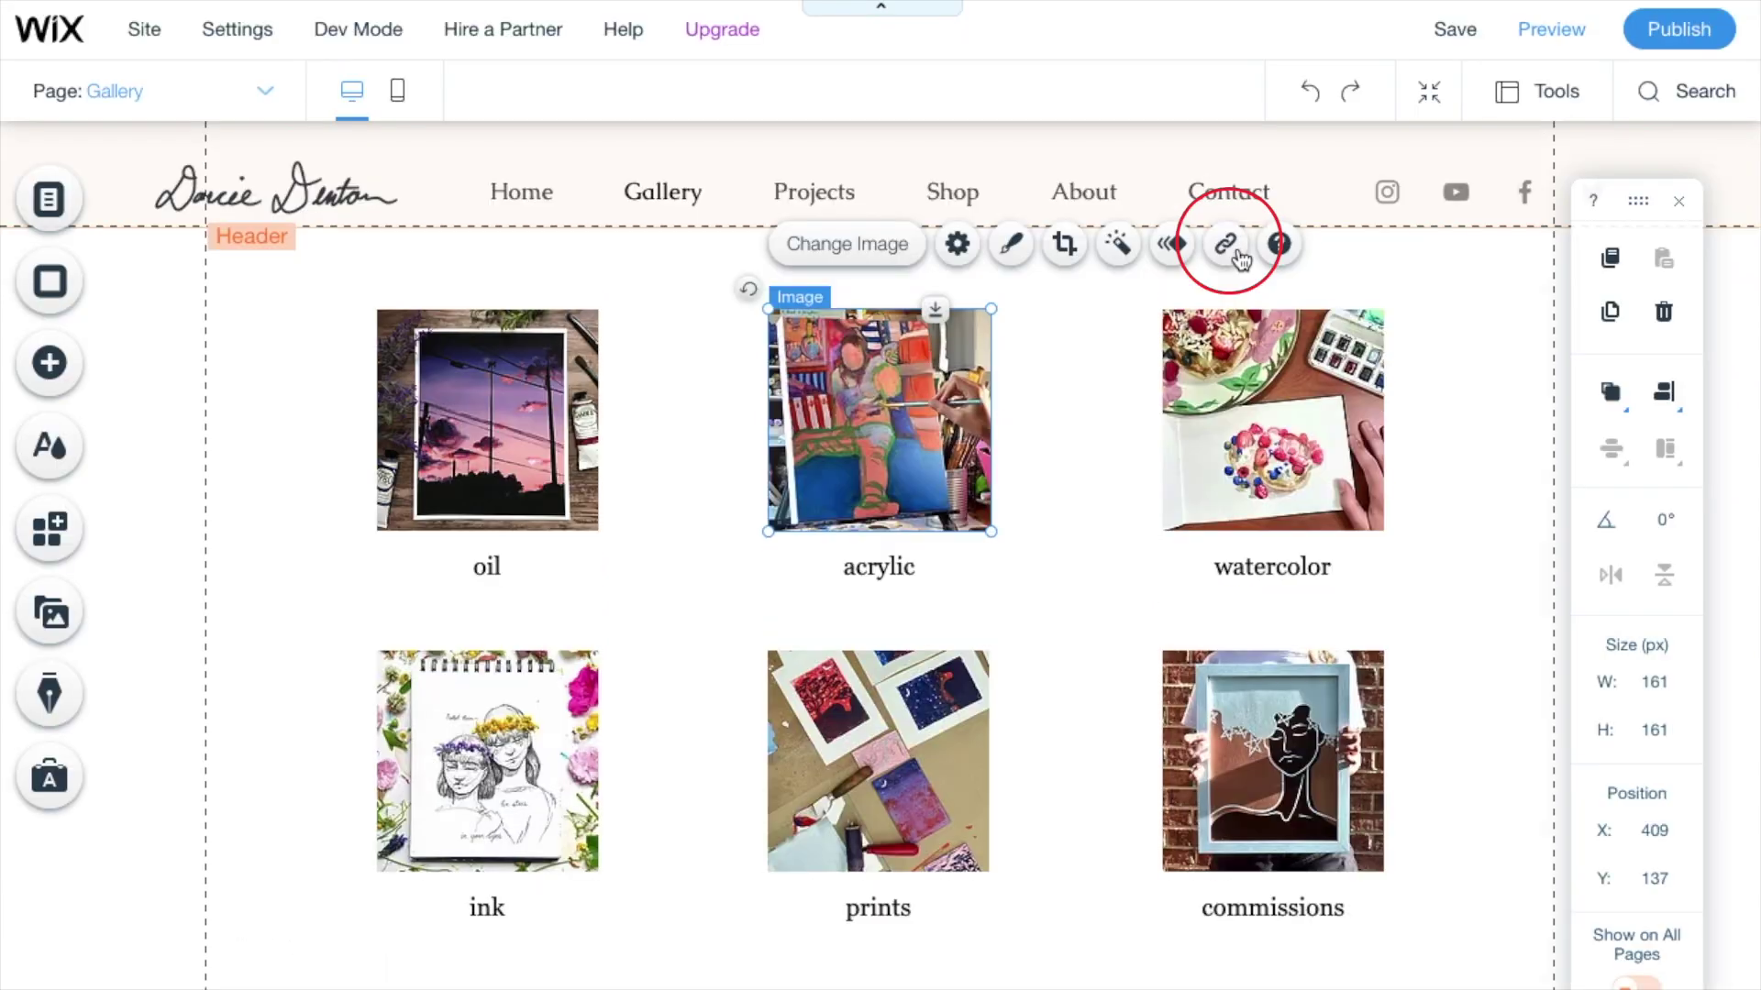
left_click(1226, 244)
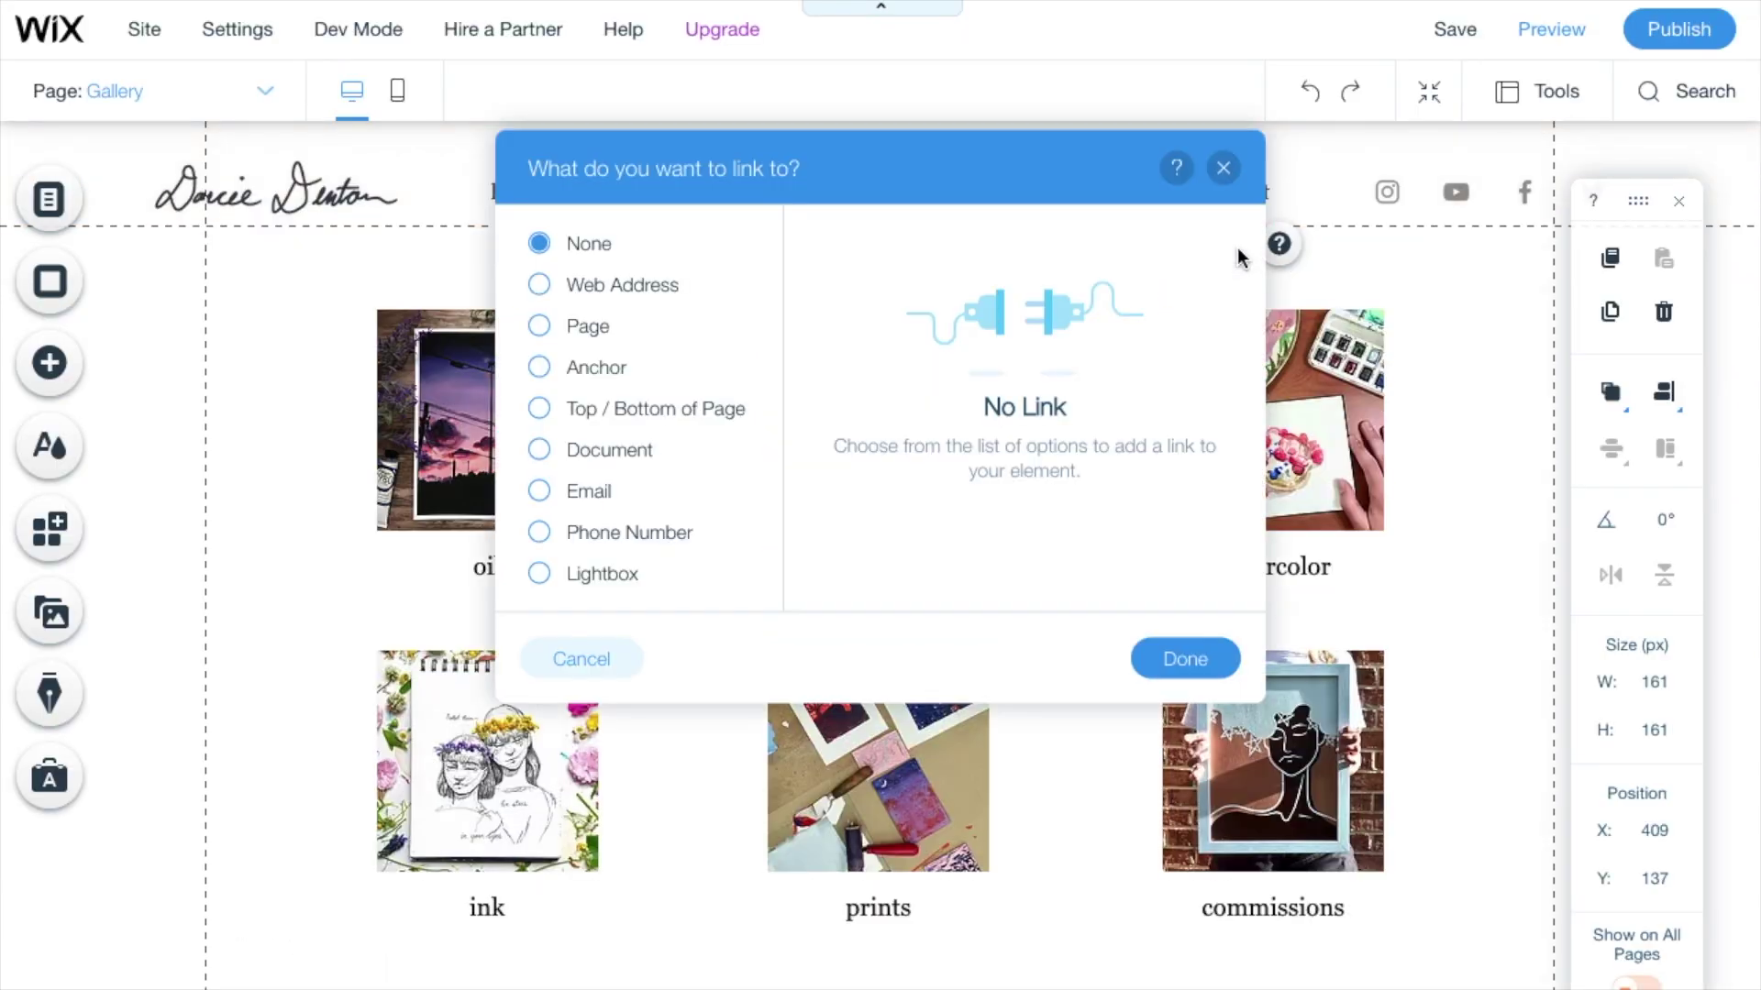
left_click(541, 328)
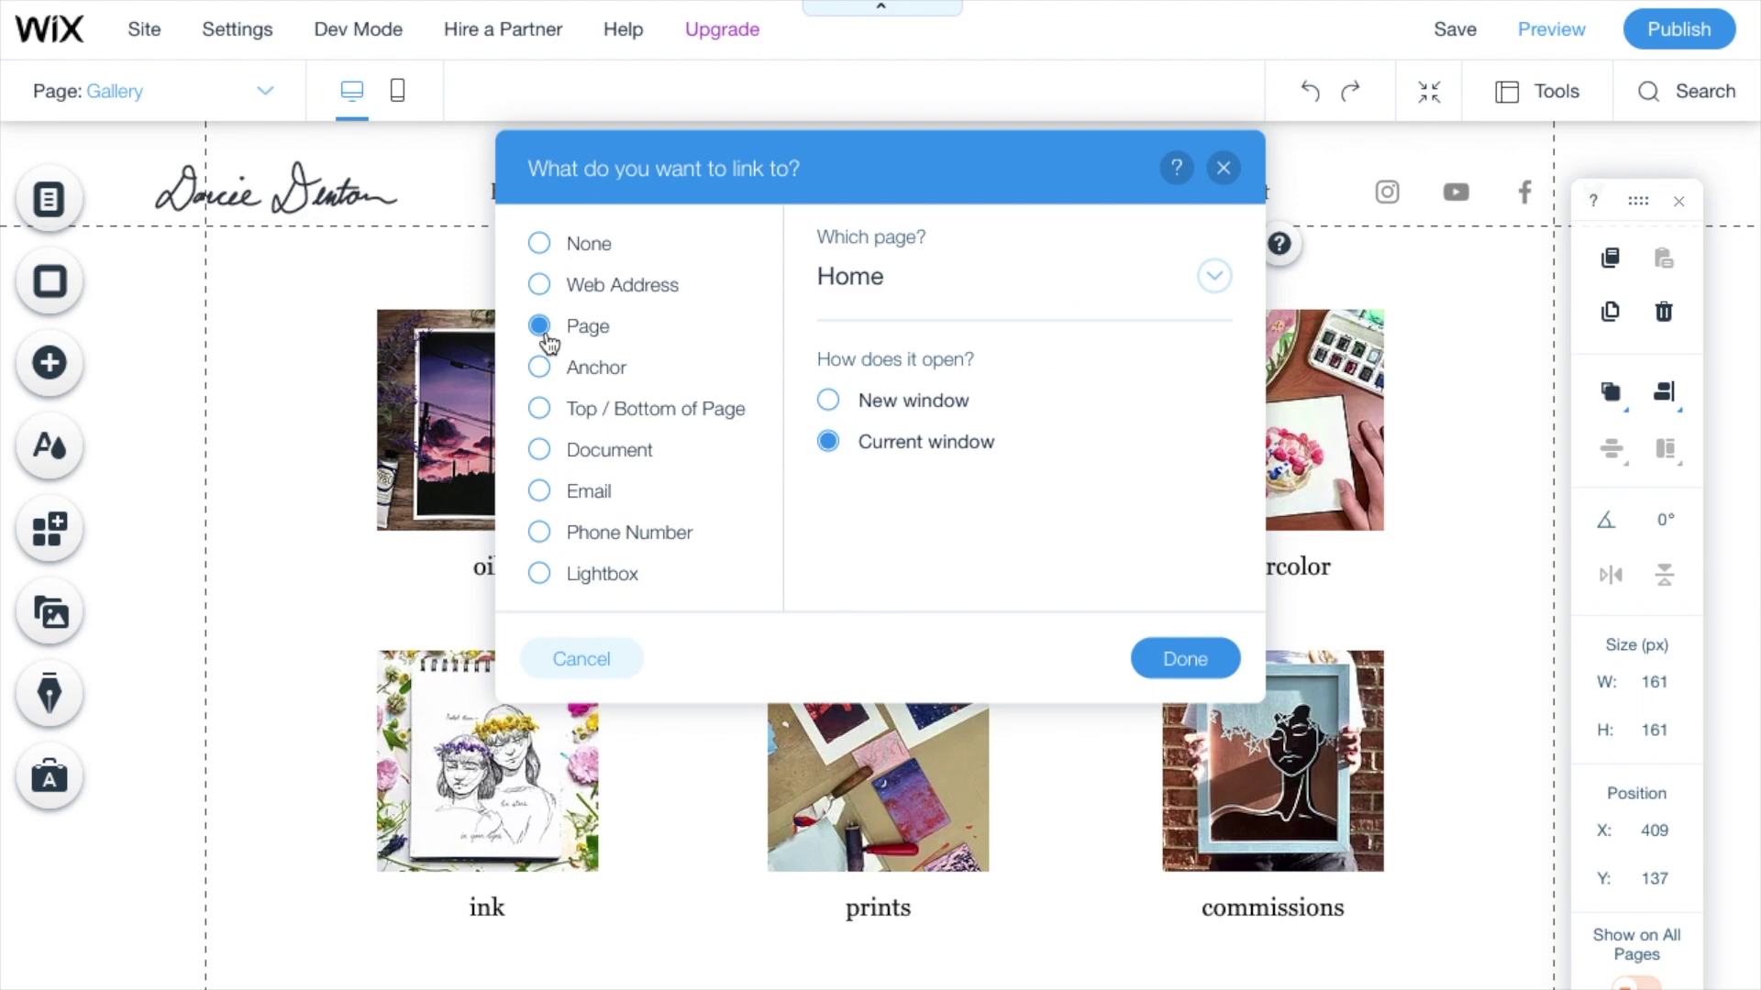
left_click(891, 303)
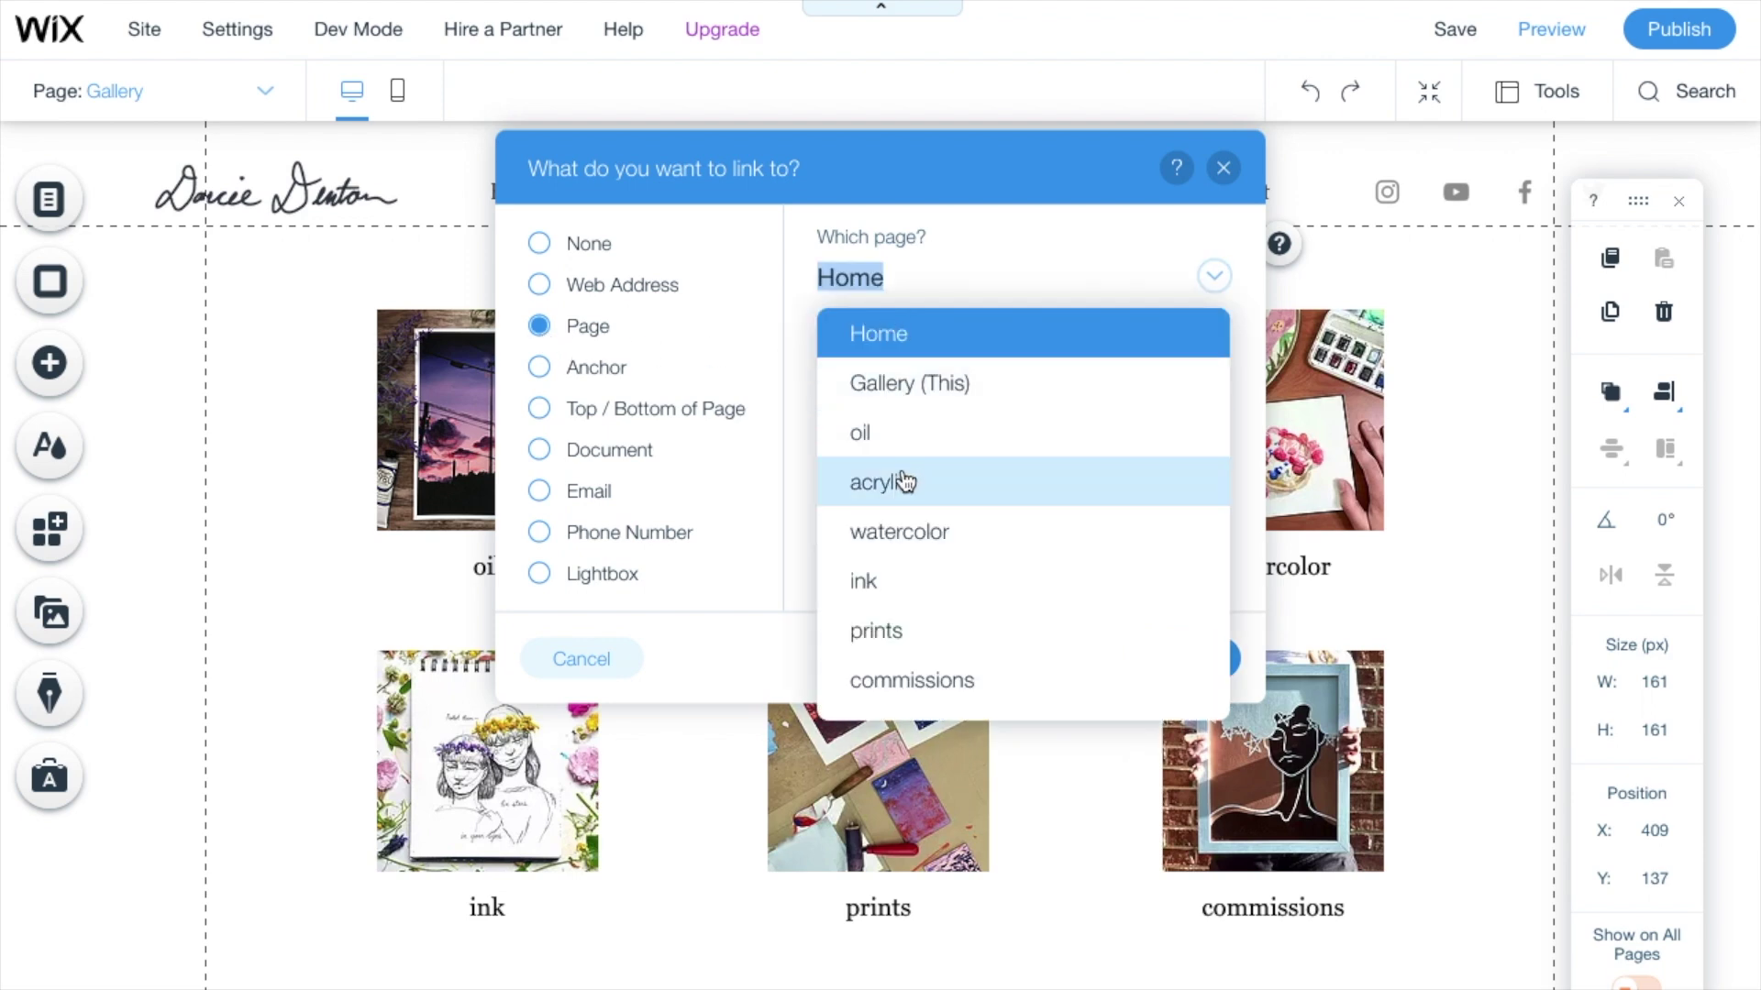
left_click(904, 482)
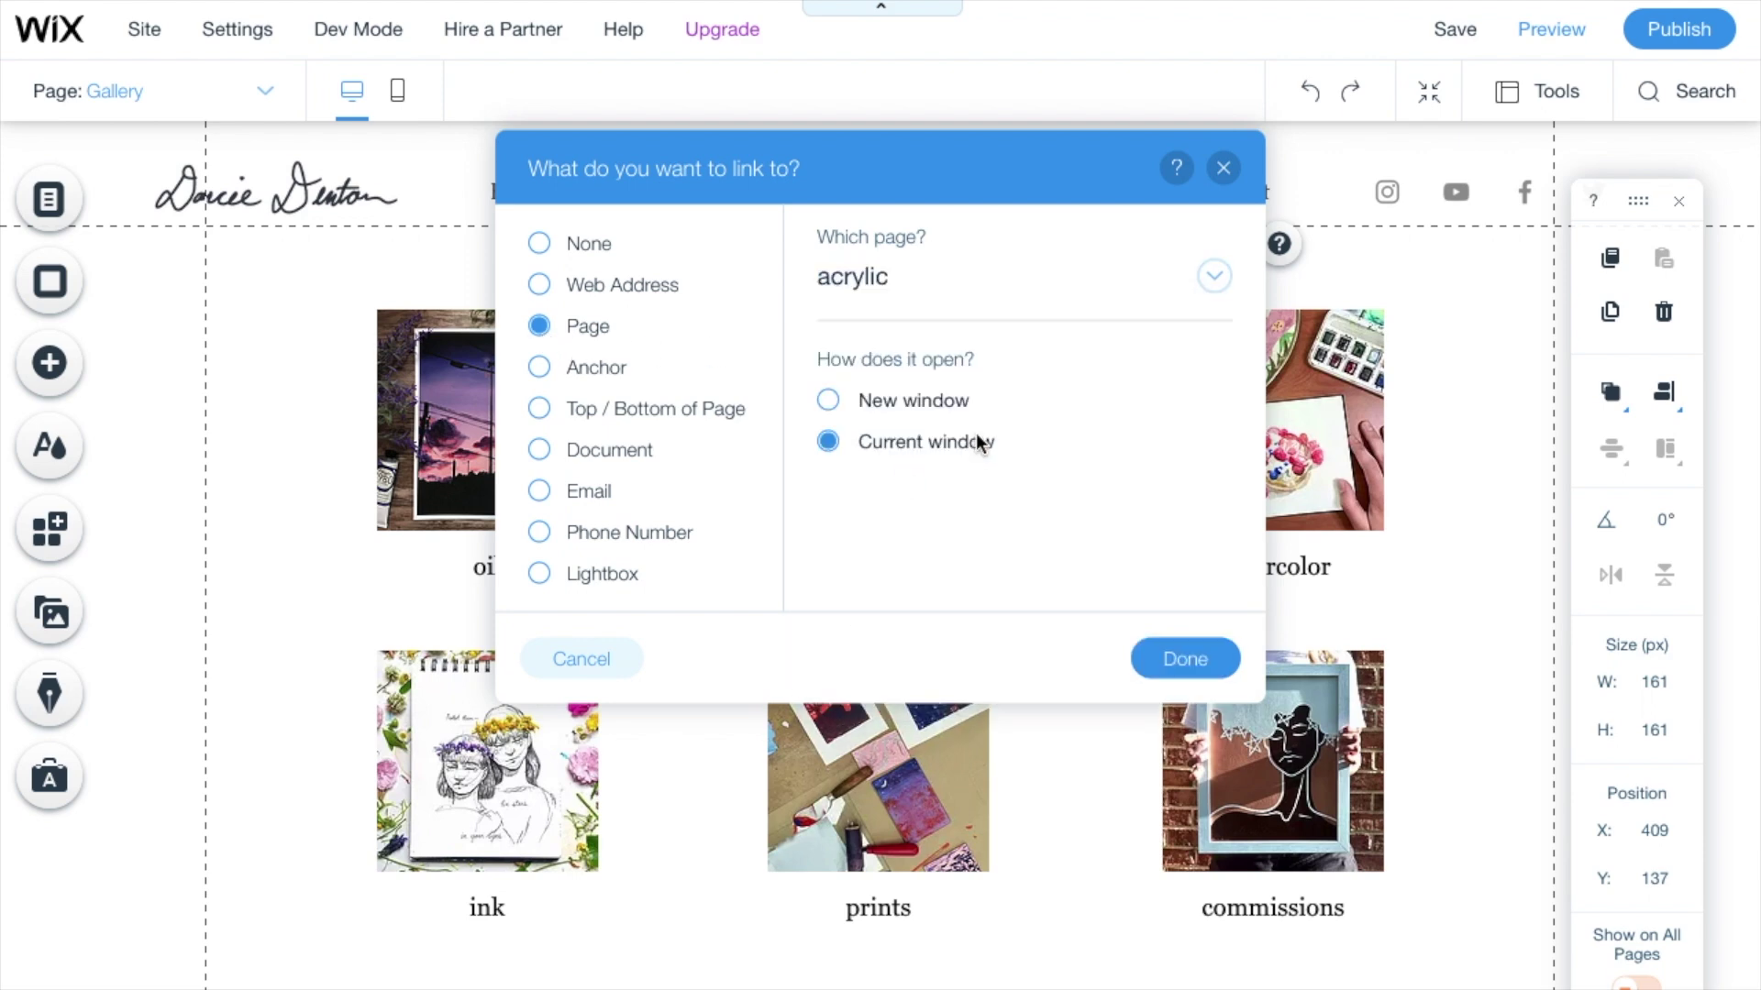
left_click(1173, 674)
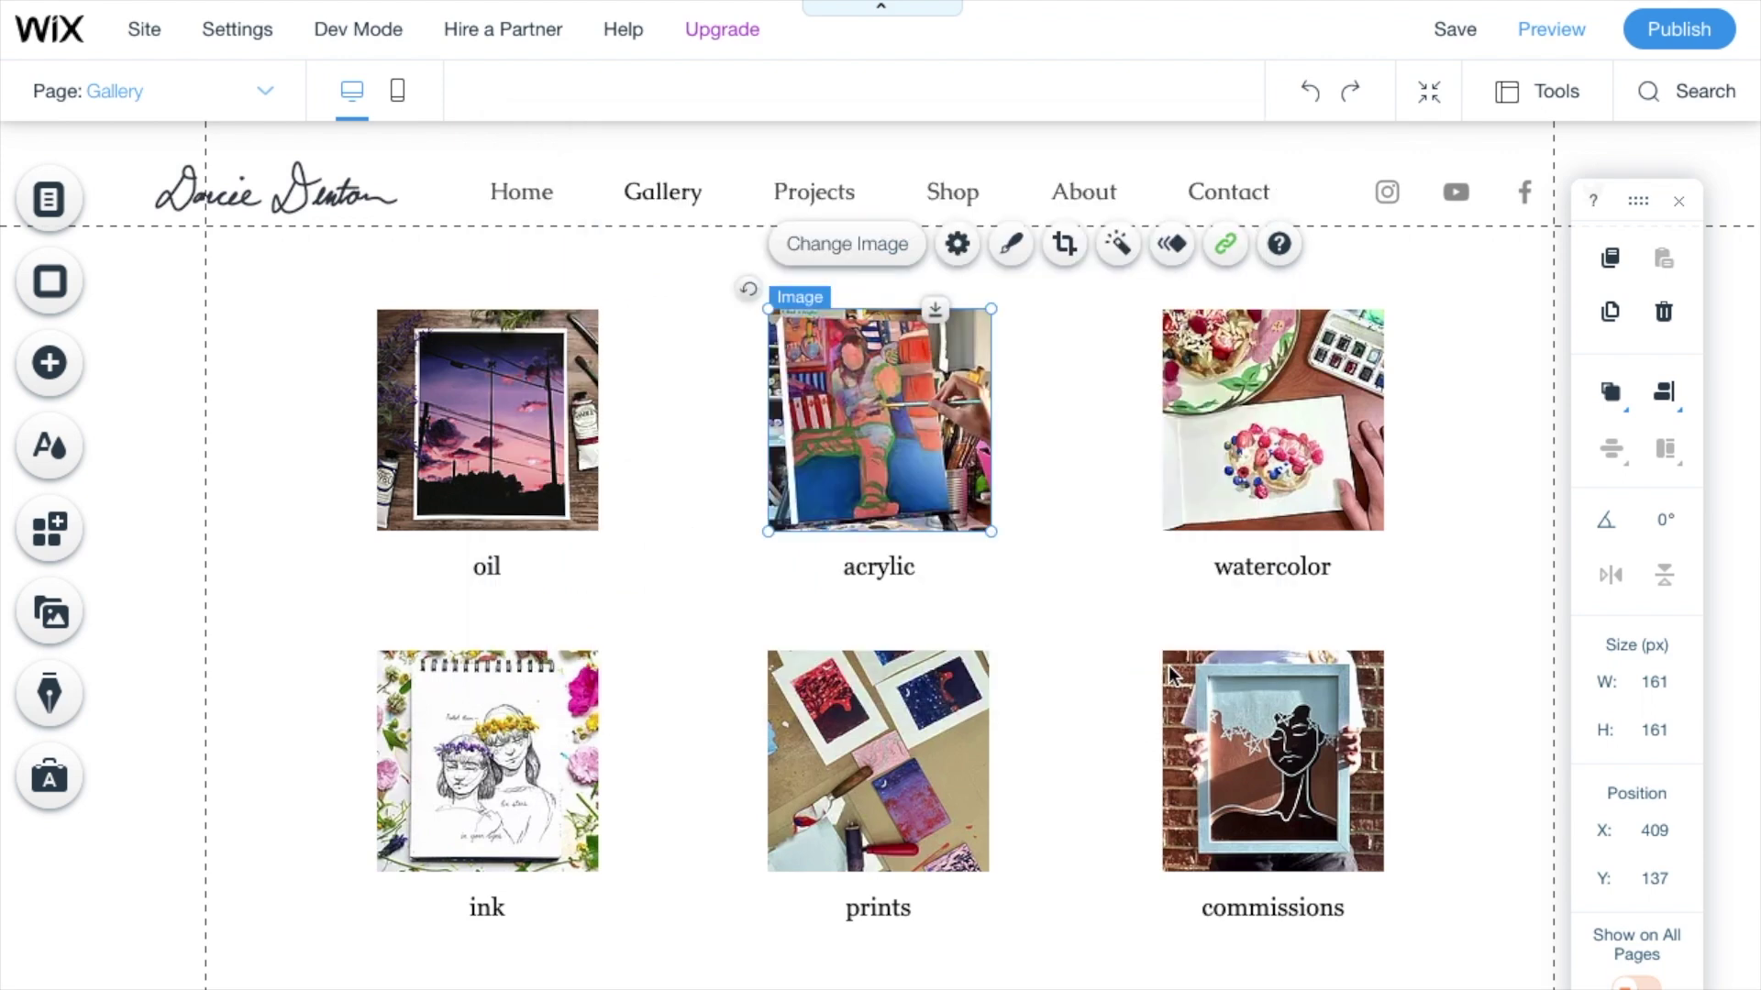
Link the acrylic caption text to the acrylic page, opening in the current window
left_click(877, 567)
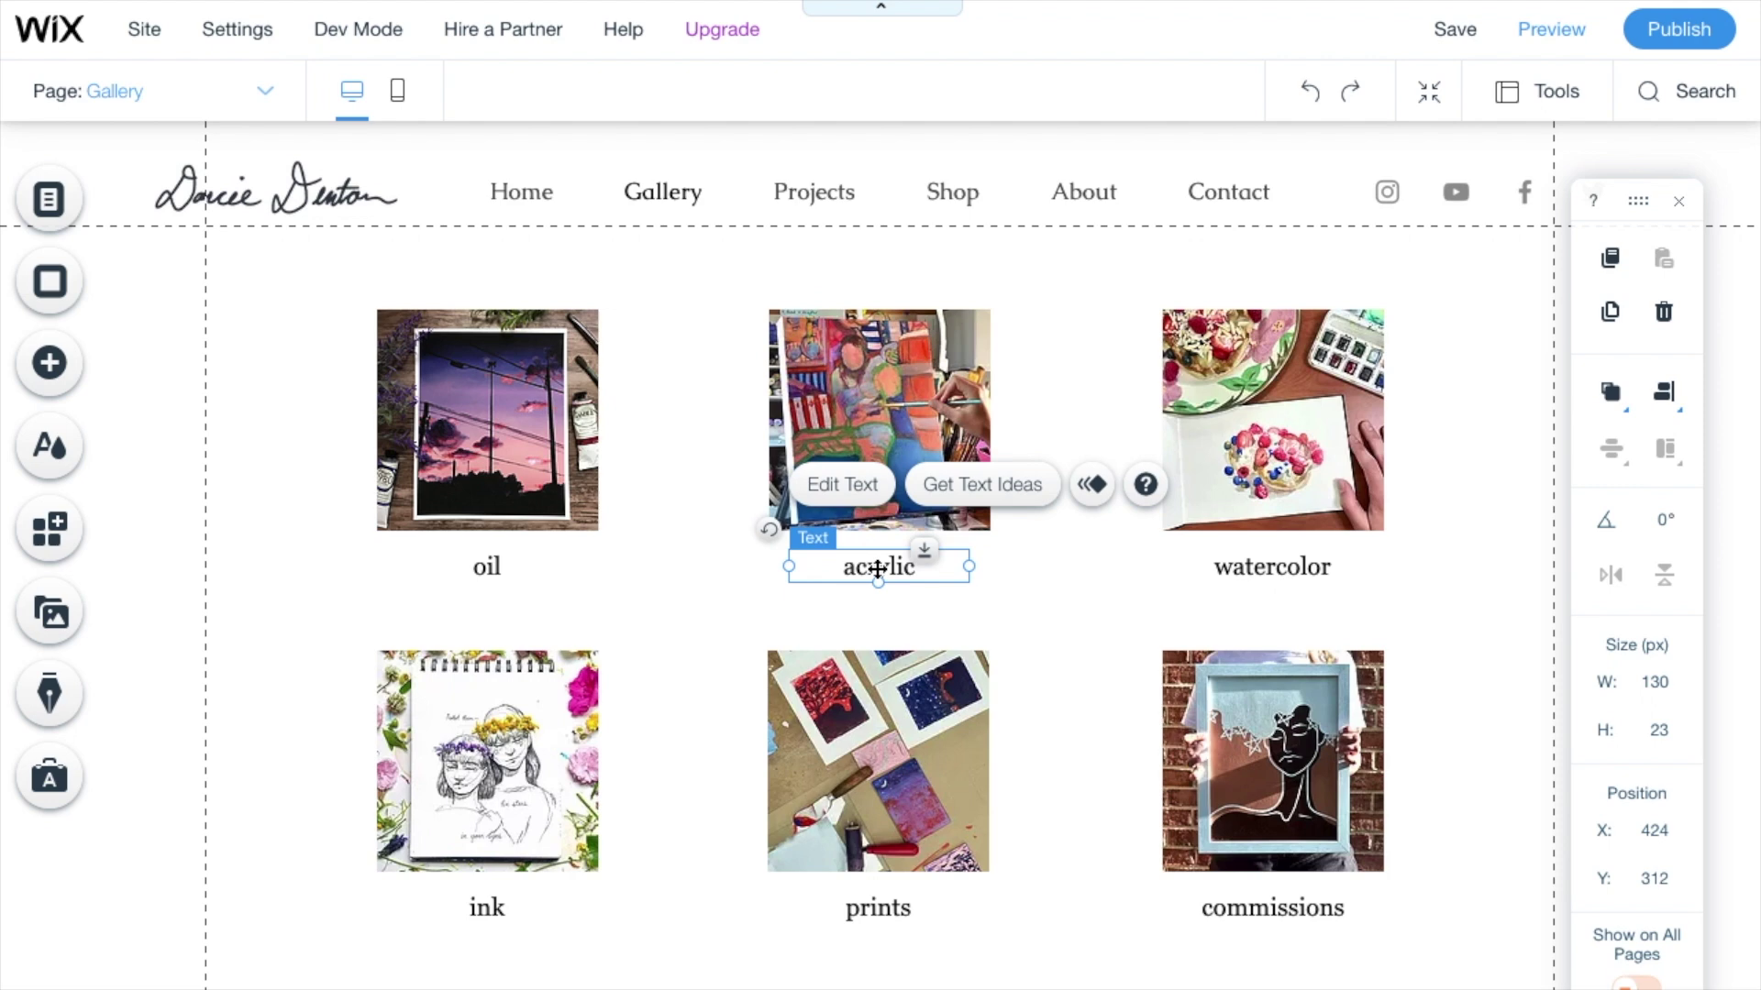
left_click(859, 484)
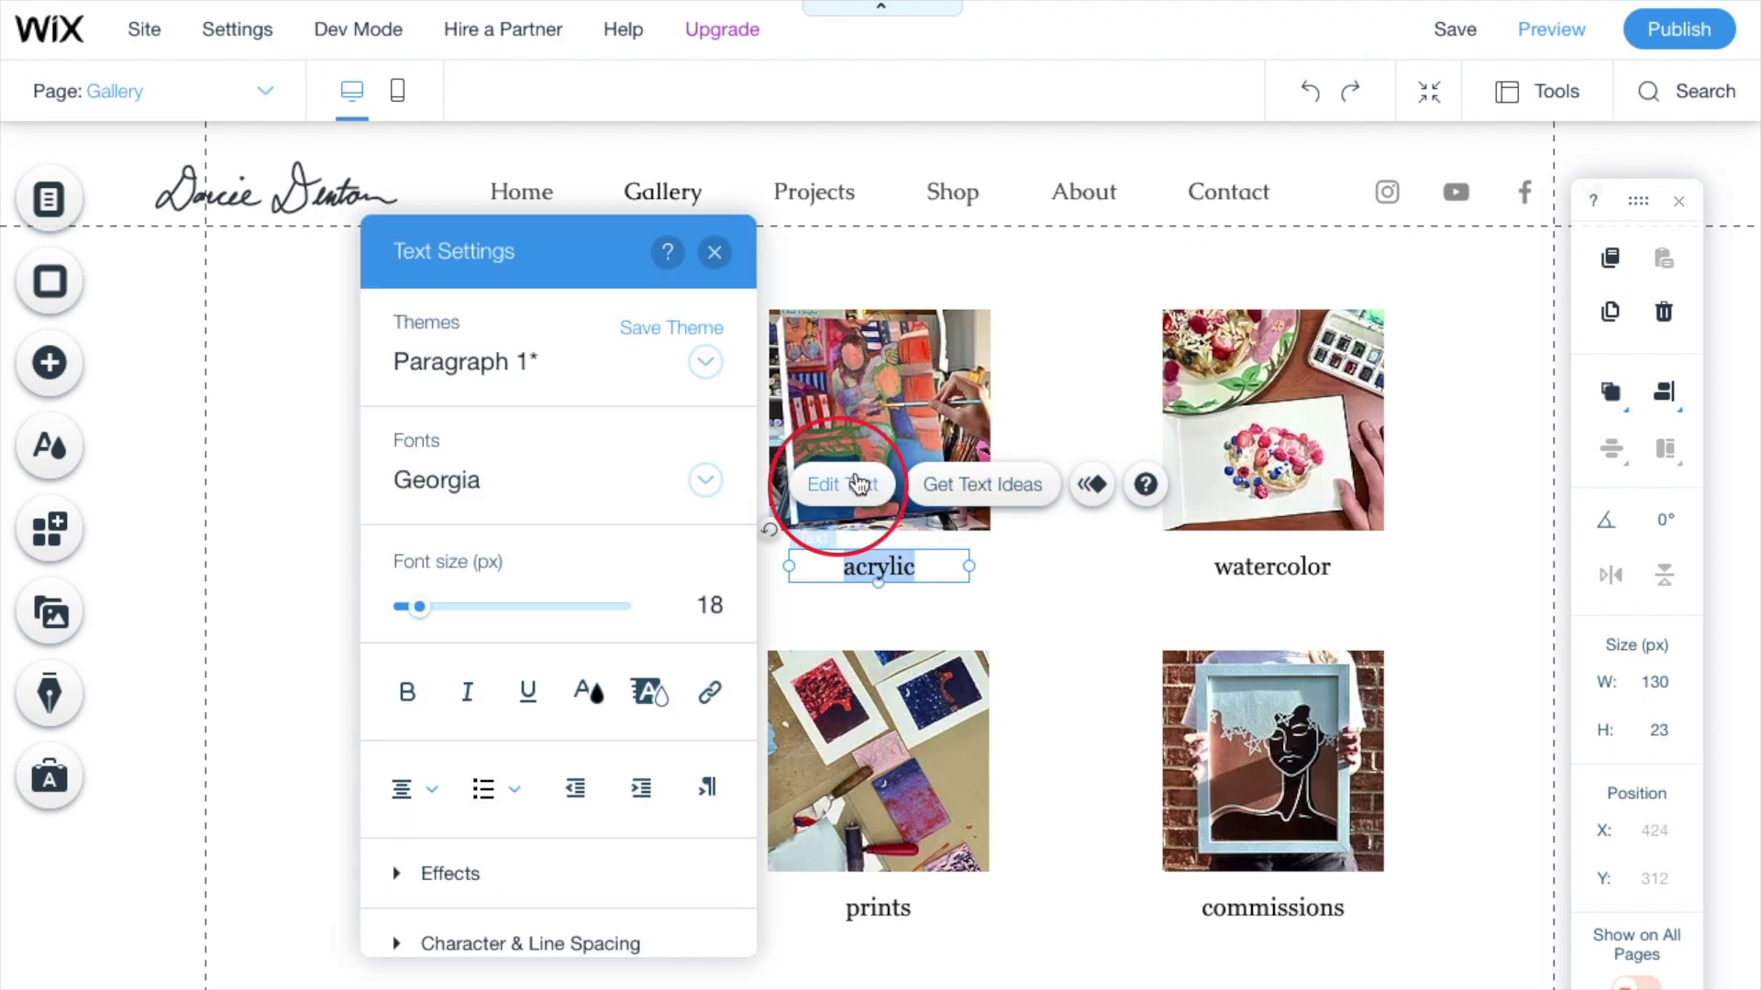
left_click(711, 706)
left_click(541, 328)
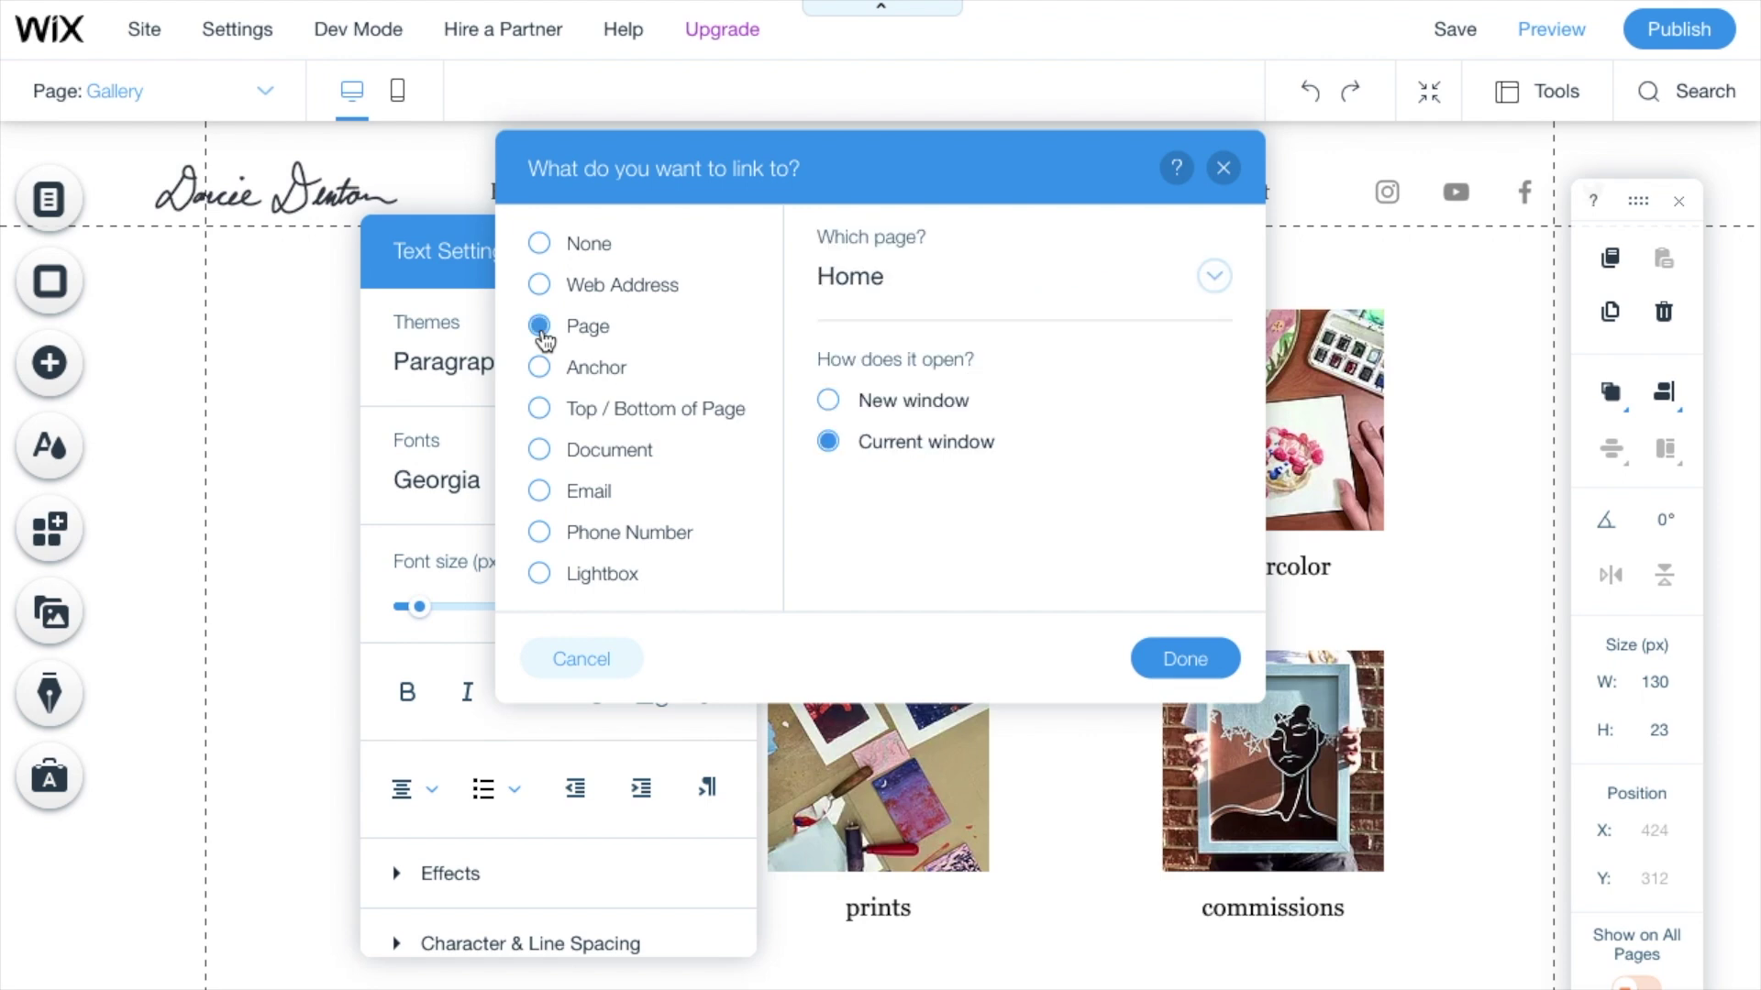
left_click(884, 280)
left_click(894, 482)
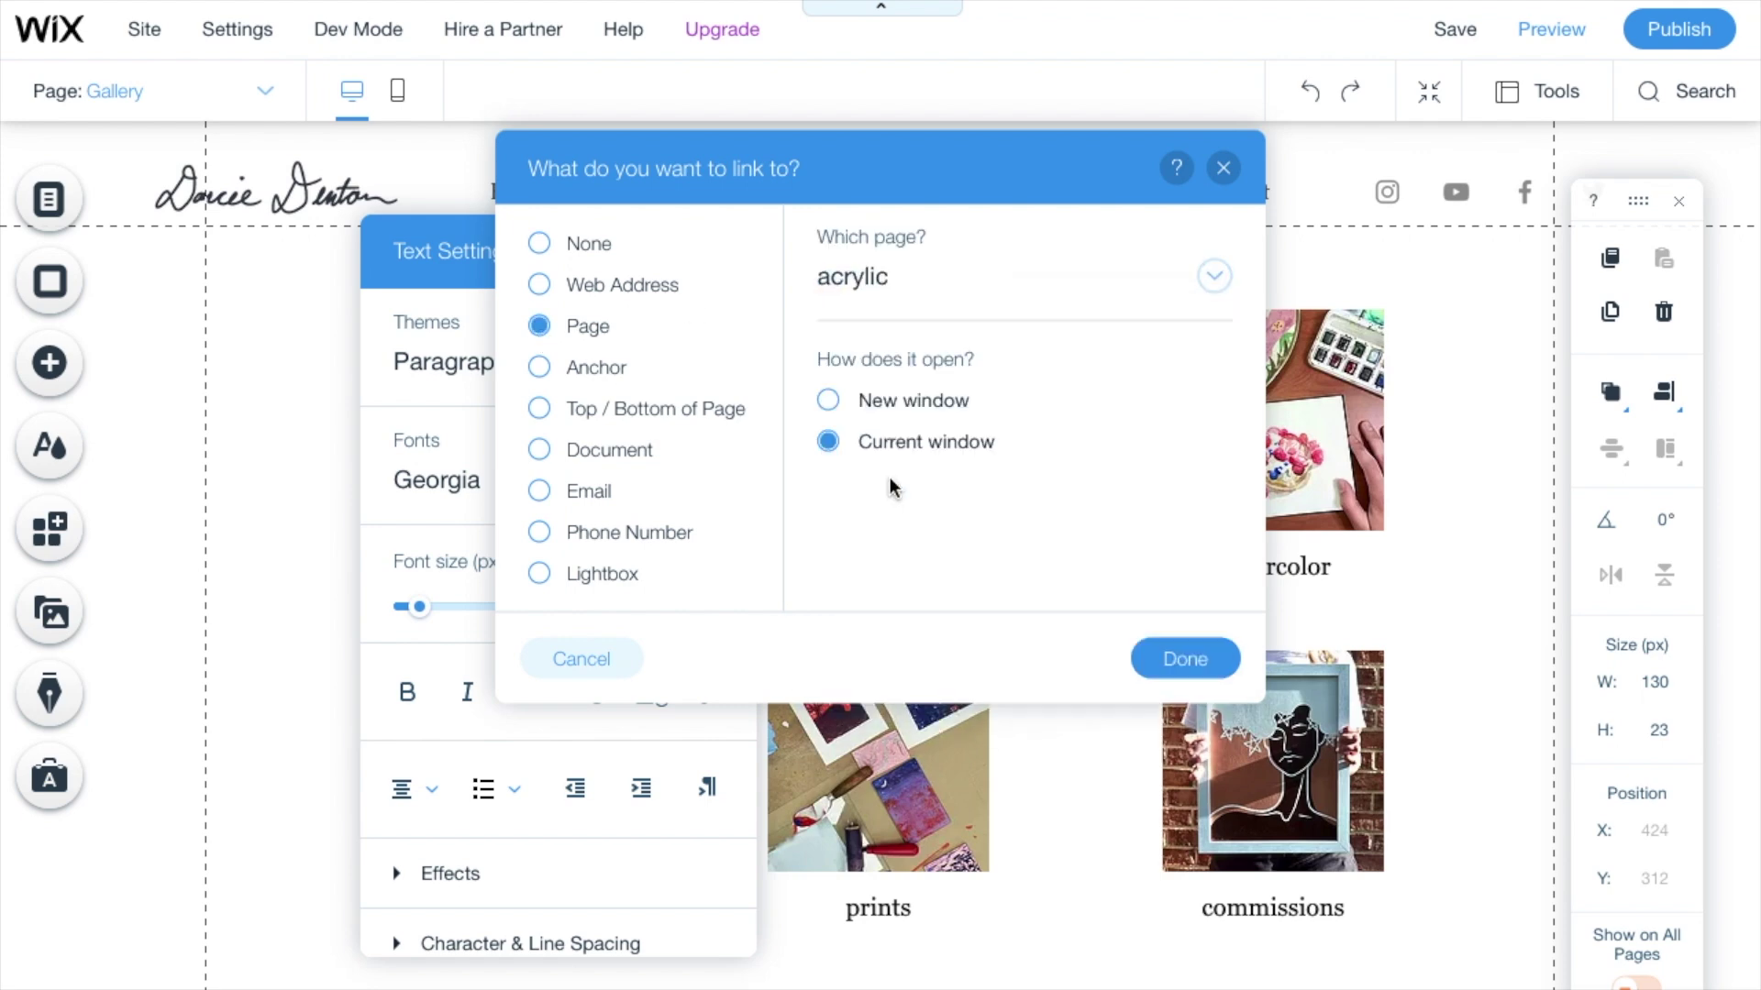
left_click(1186, 660)
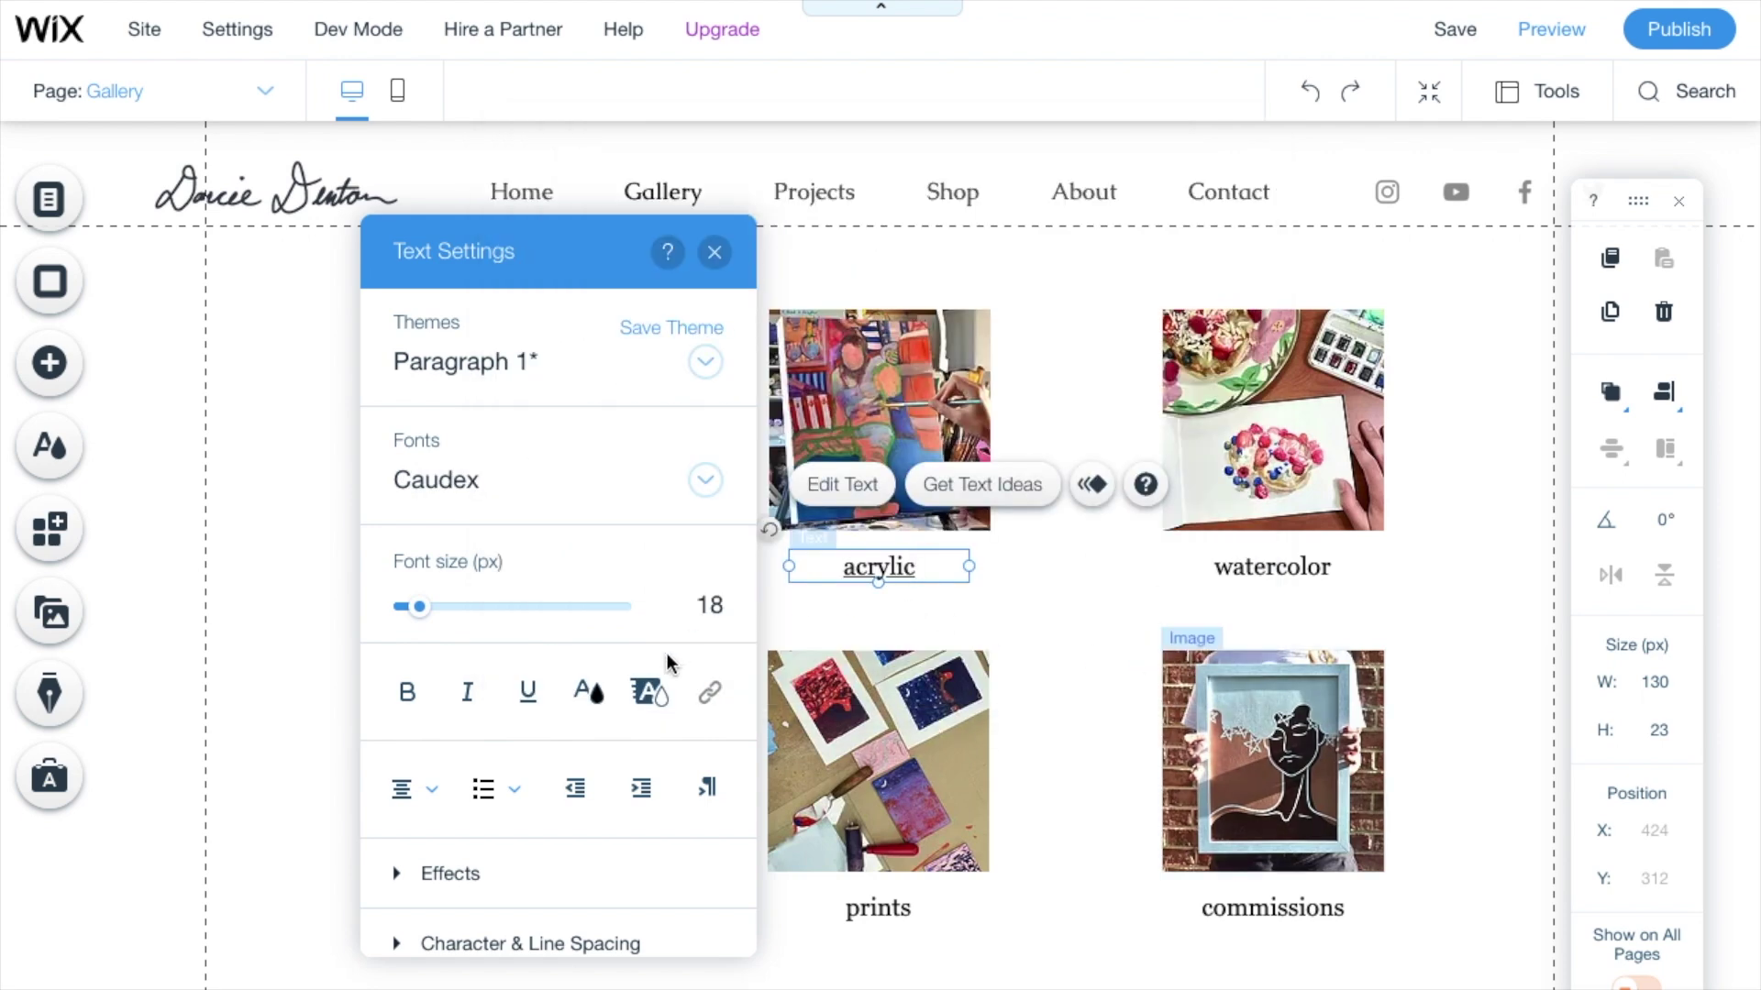
Save the site and open the Gallery page in preview mode
left_click(1273, 908)
left_click(1458, 33)
left_click(1289, 734)
left_click(1549, 30)
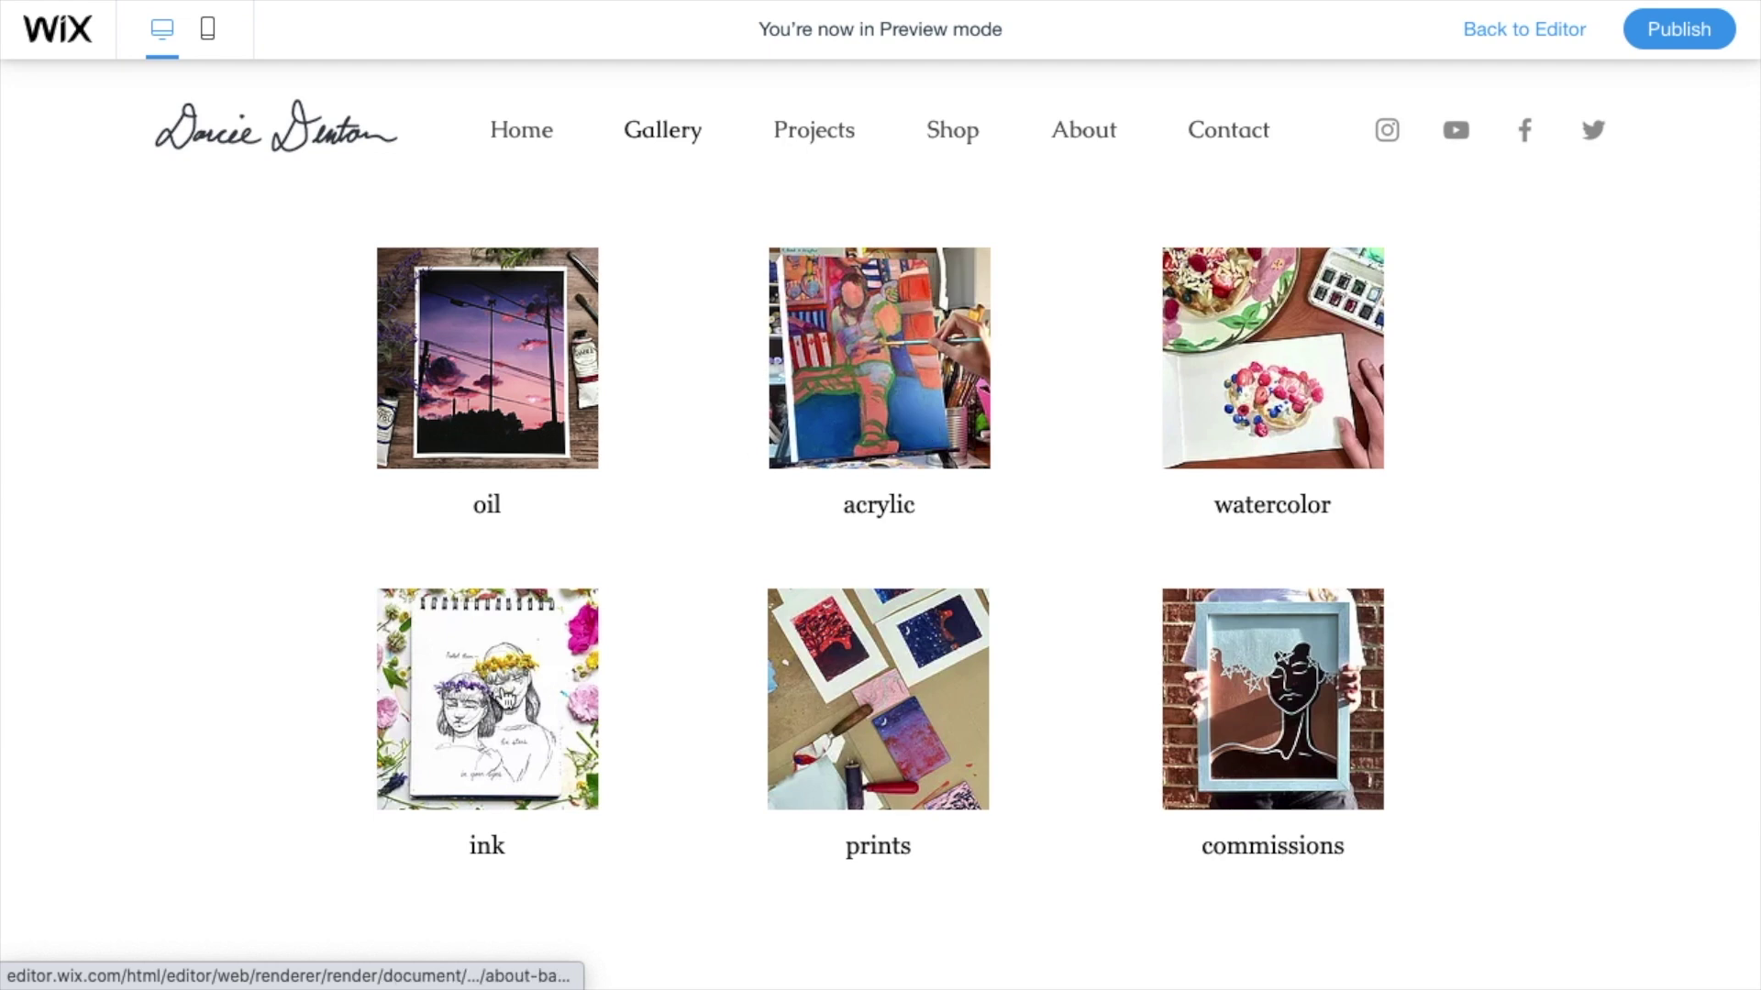
Test the oil image link in the preview, and visit the acrylic and watercolor pages through the header's Gallery submenu
left_click(537, 316)
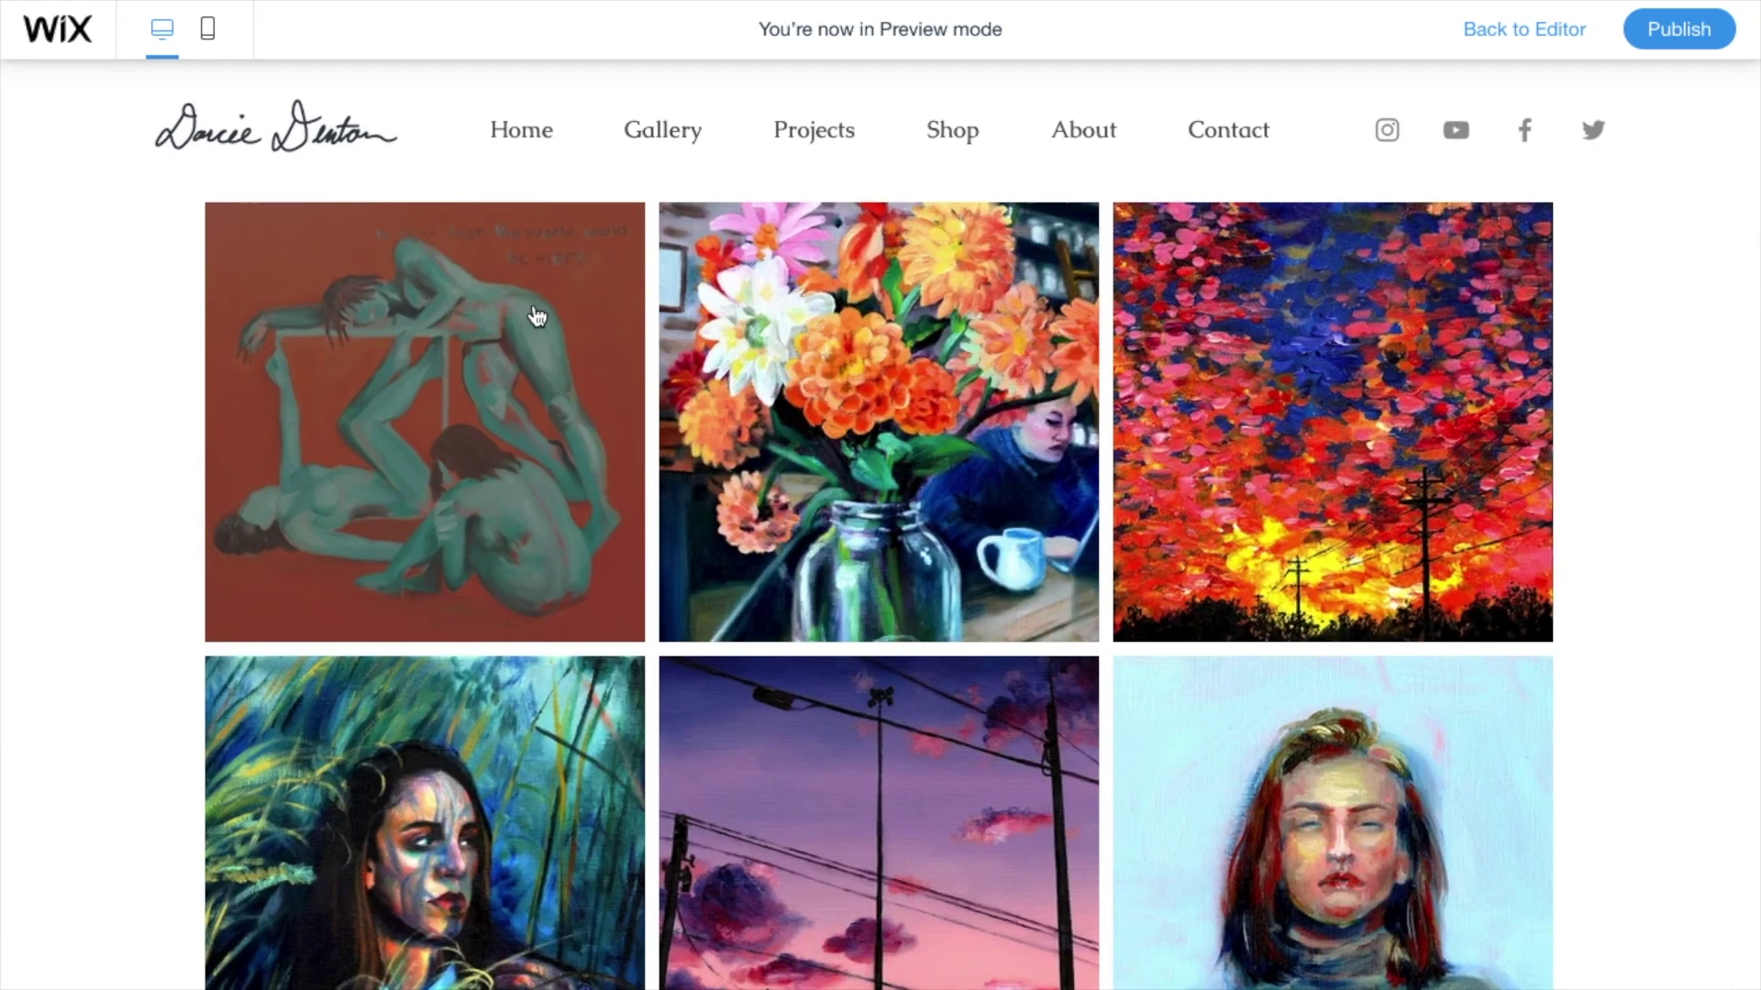
mouse_move(662, 129)
left_click(676, 228)
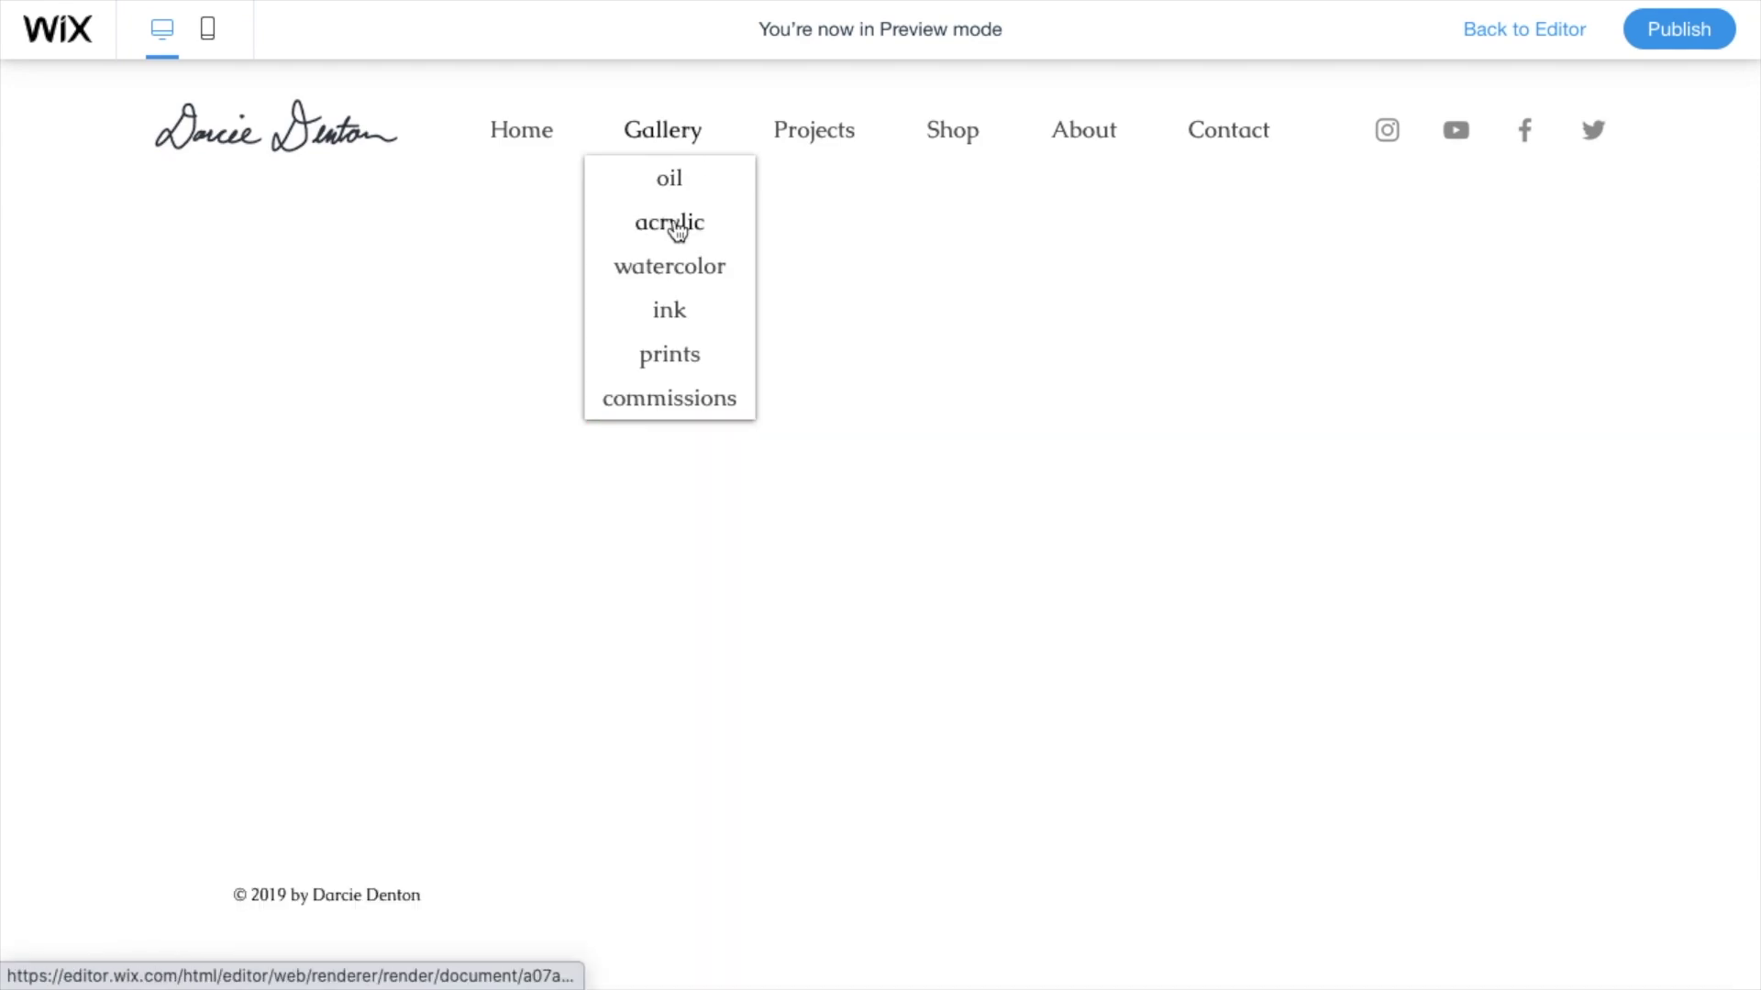
mouse_move(662, 158)
left_click(668, 275)
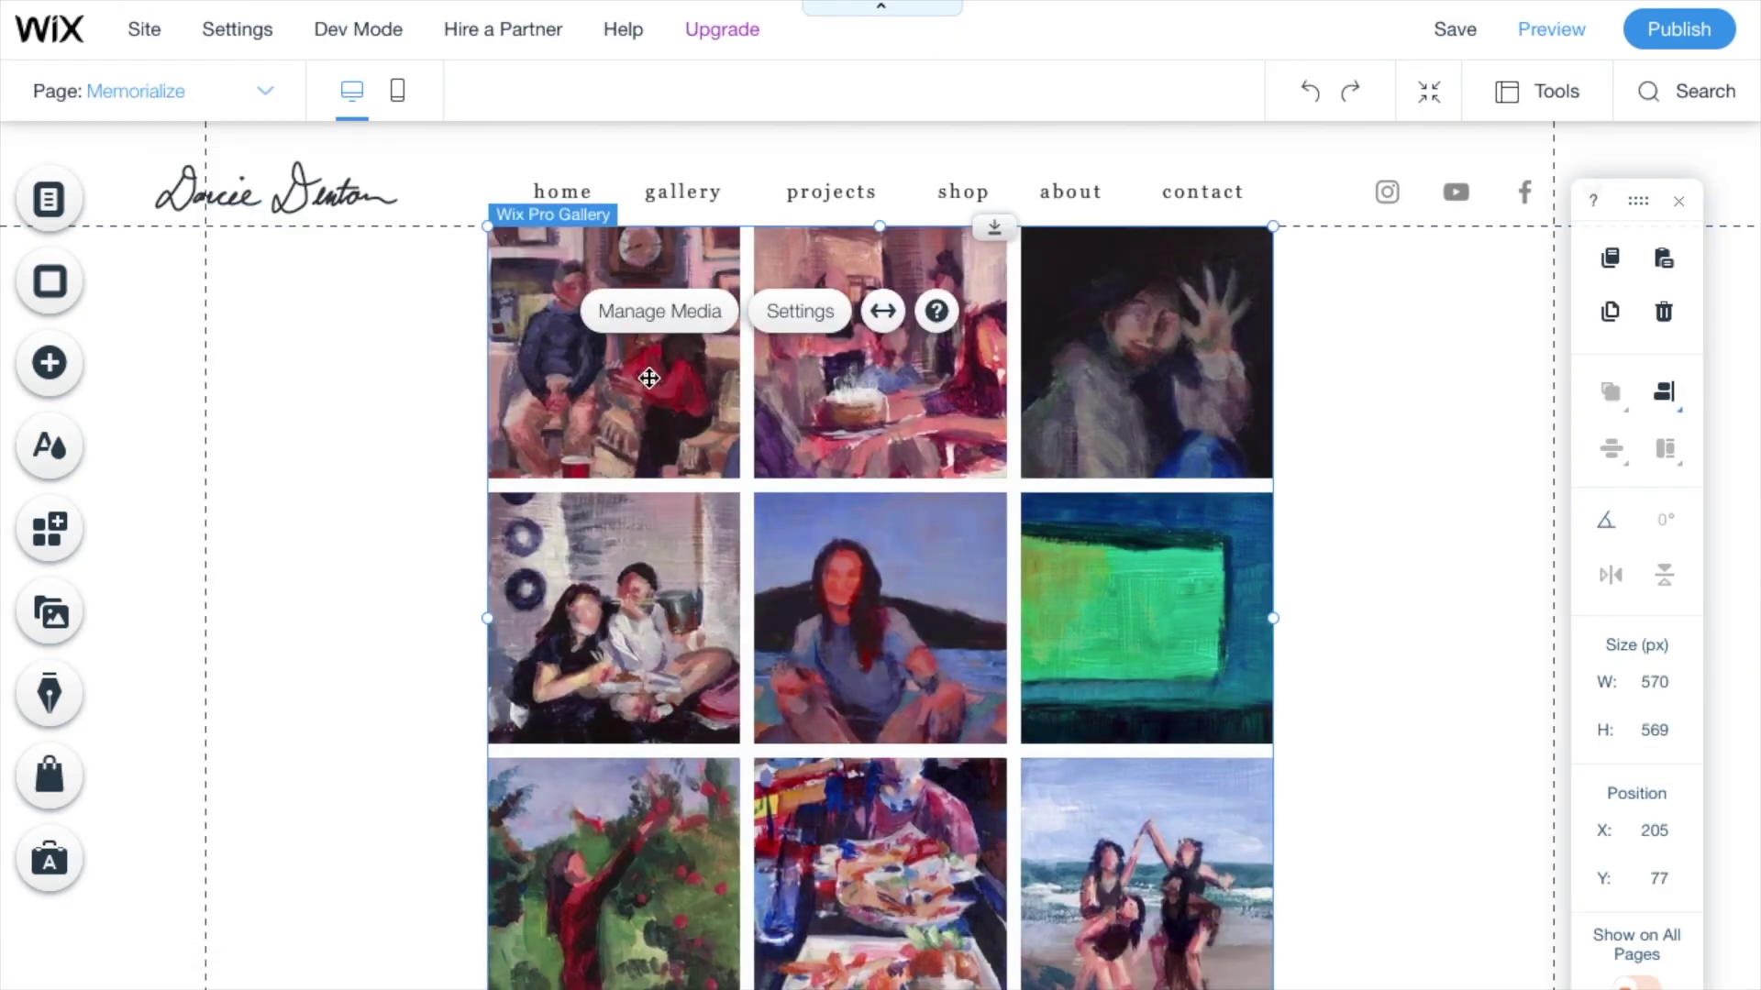
On the Memorialize page, shift the gallery down and to the right, and place a new paragraph text box in the space left of it
left_click_drag(650, 378, 861, 433)
left_click(50, 374)
left_click(146, 284)
left_click(607, 775)
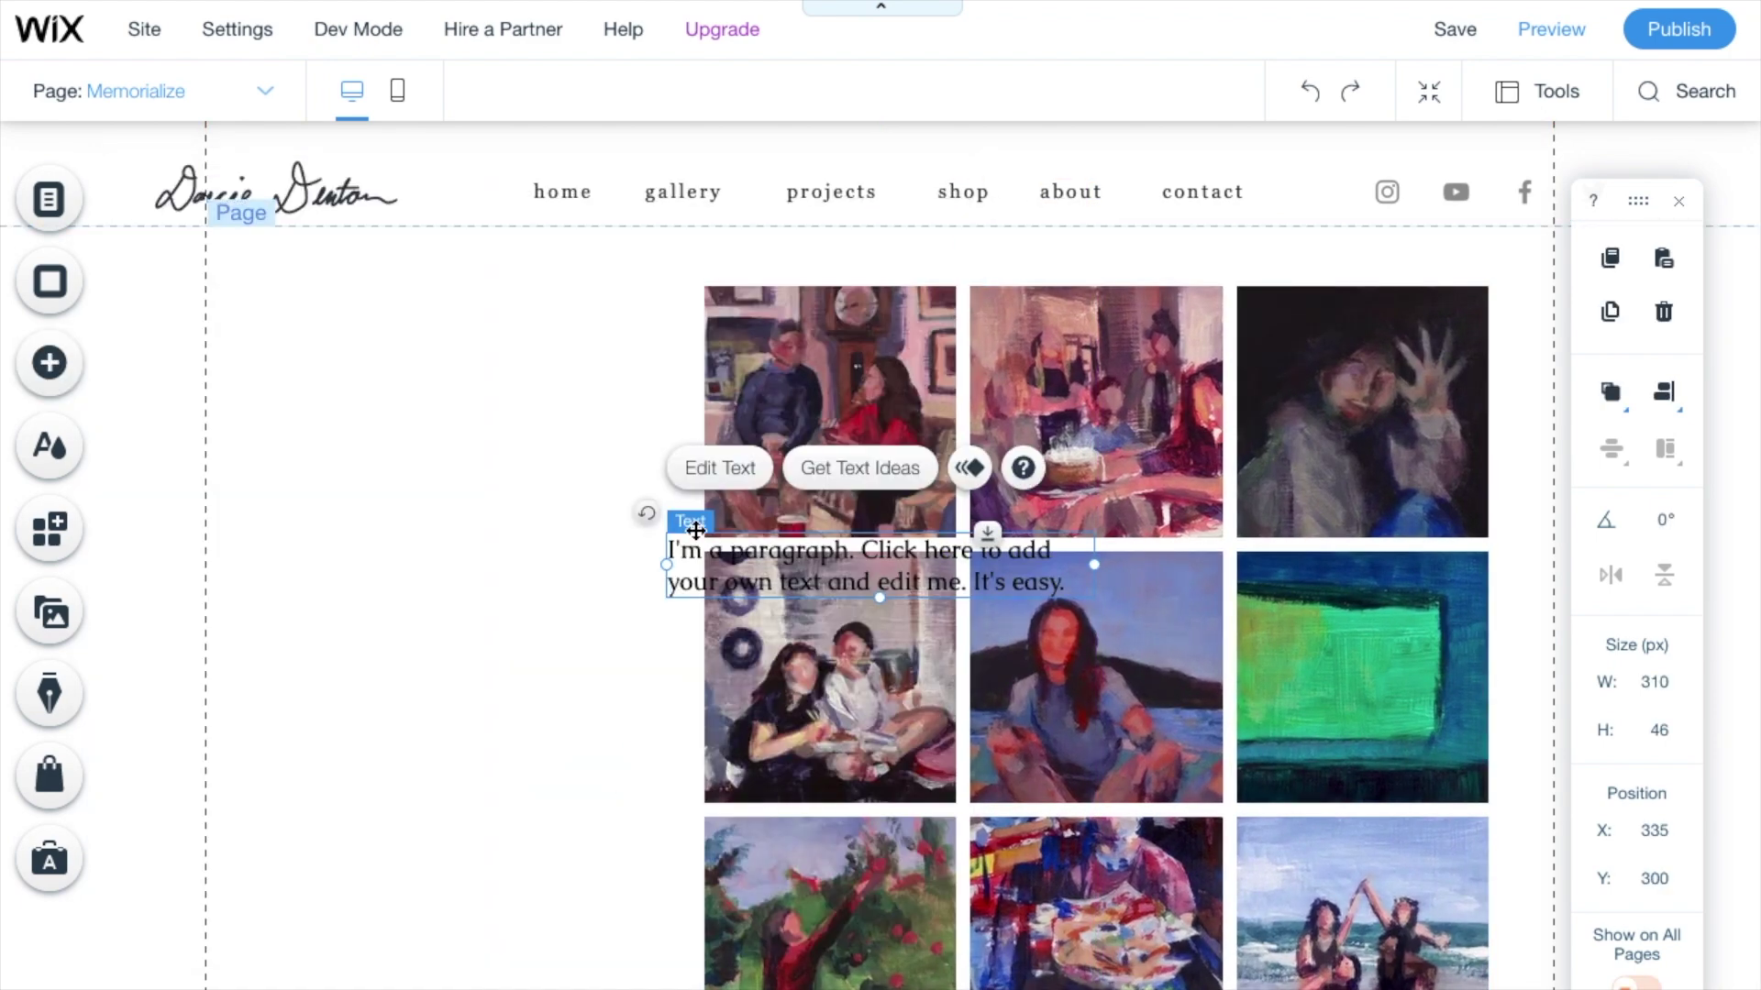
left_click_drag(720, 554, 311, 514)
Replace the placeholder paragraph with memorialize and look through the available fonts for it
double_click(311, 515)
type("m")
key("ctrl+a")
left_click(903, 479)
scroll(925, 615, "down", 15)
scroll(926, 620, "up", 15)
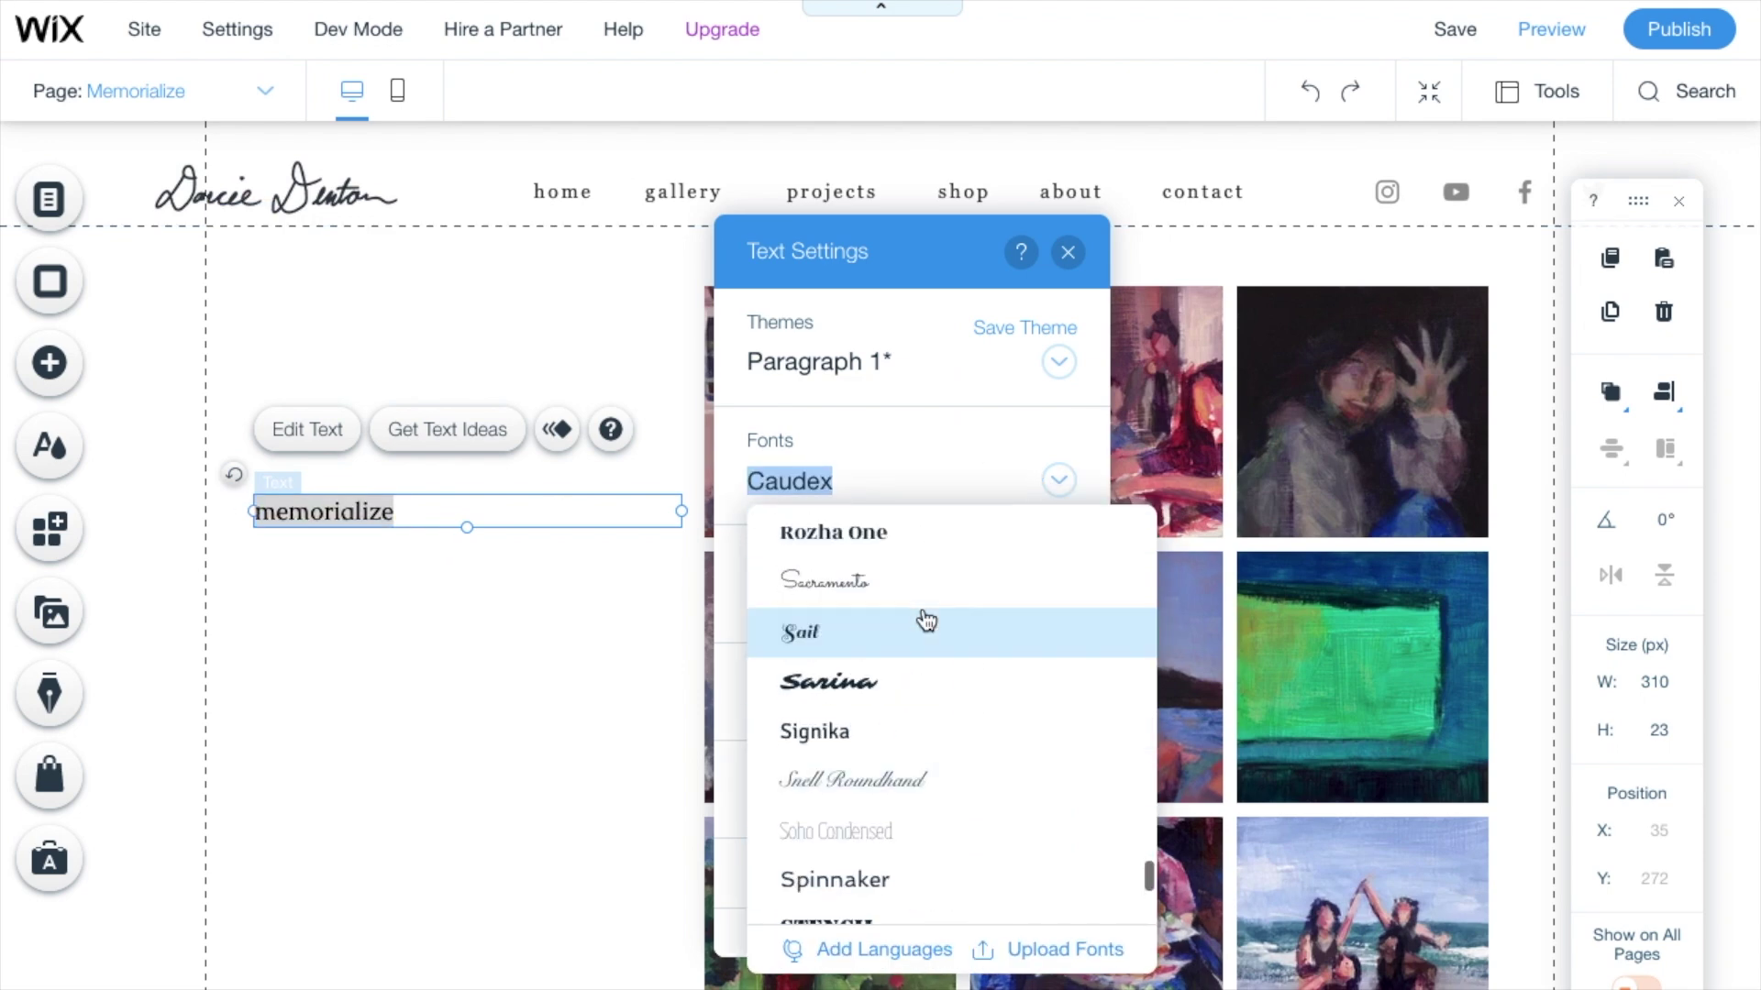
scroll(926, 620, "up", 20)
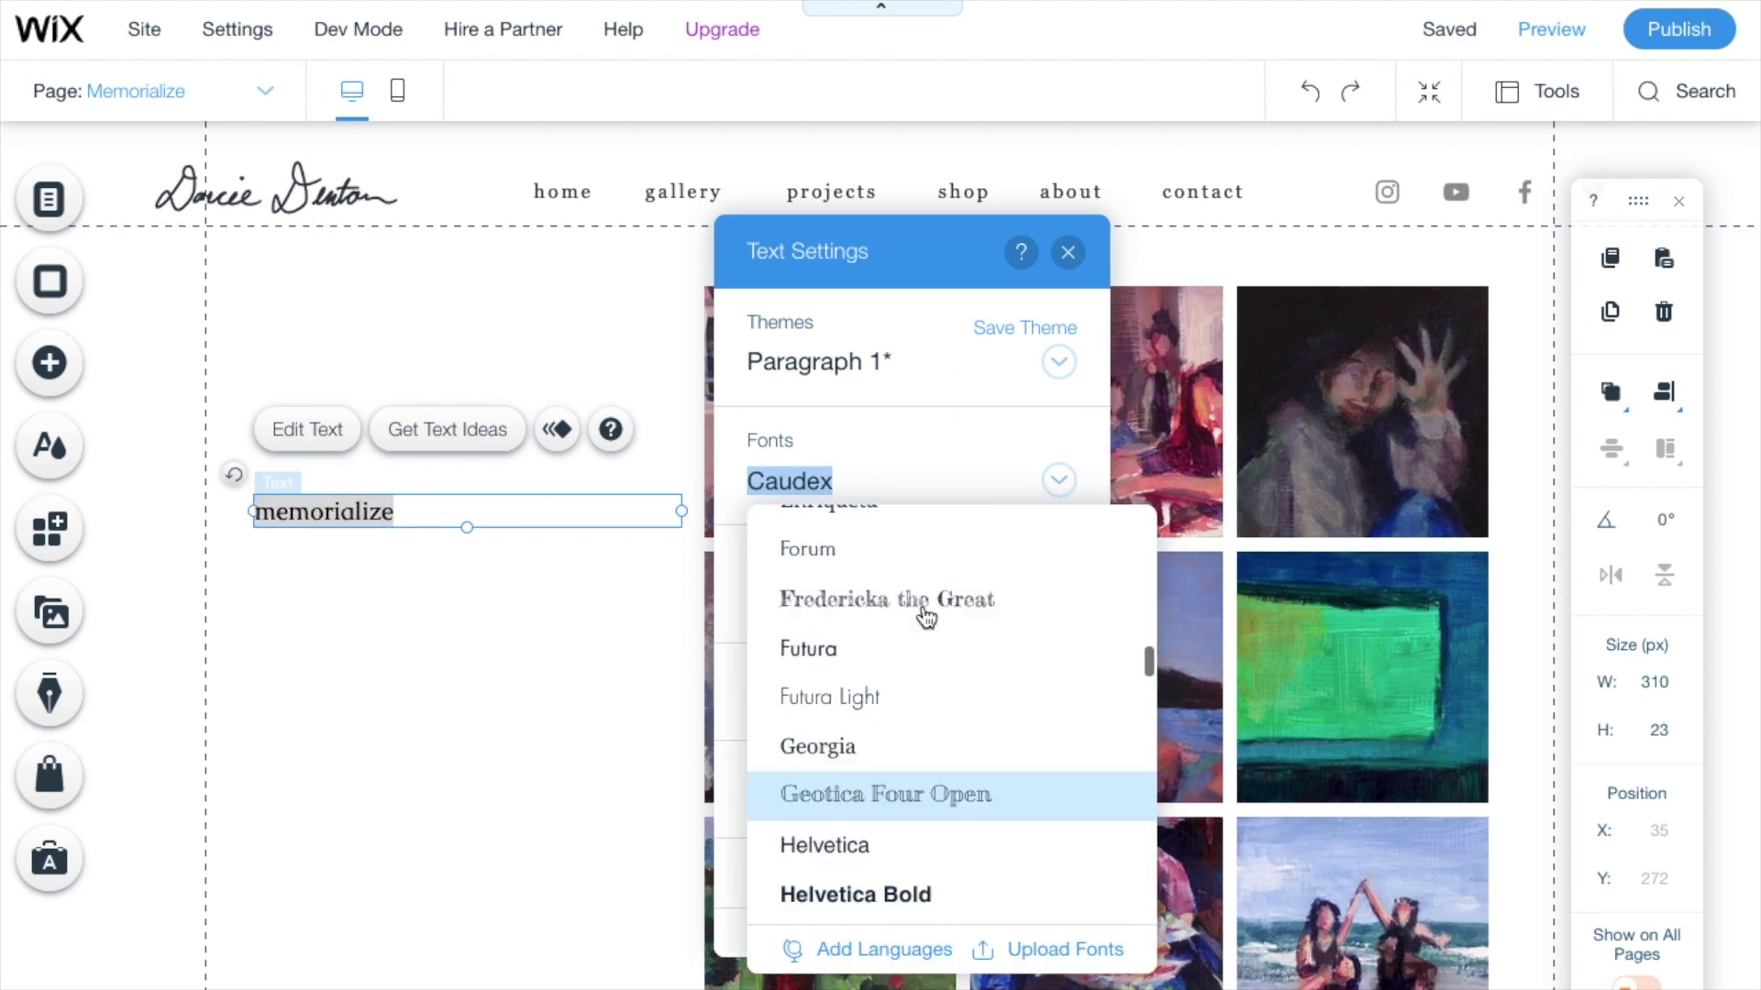
left_click(1067, 252)
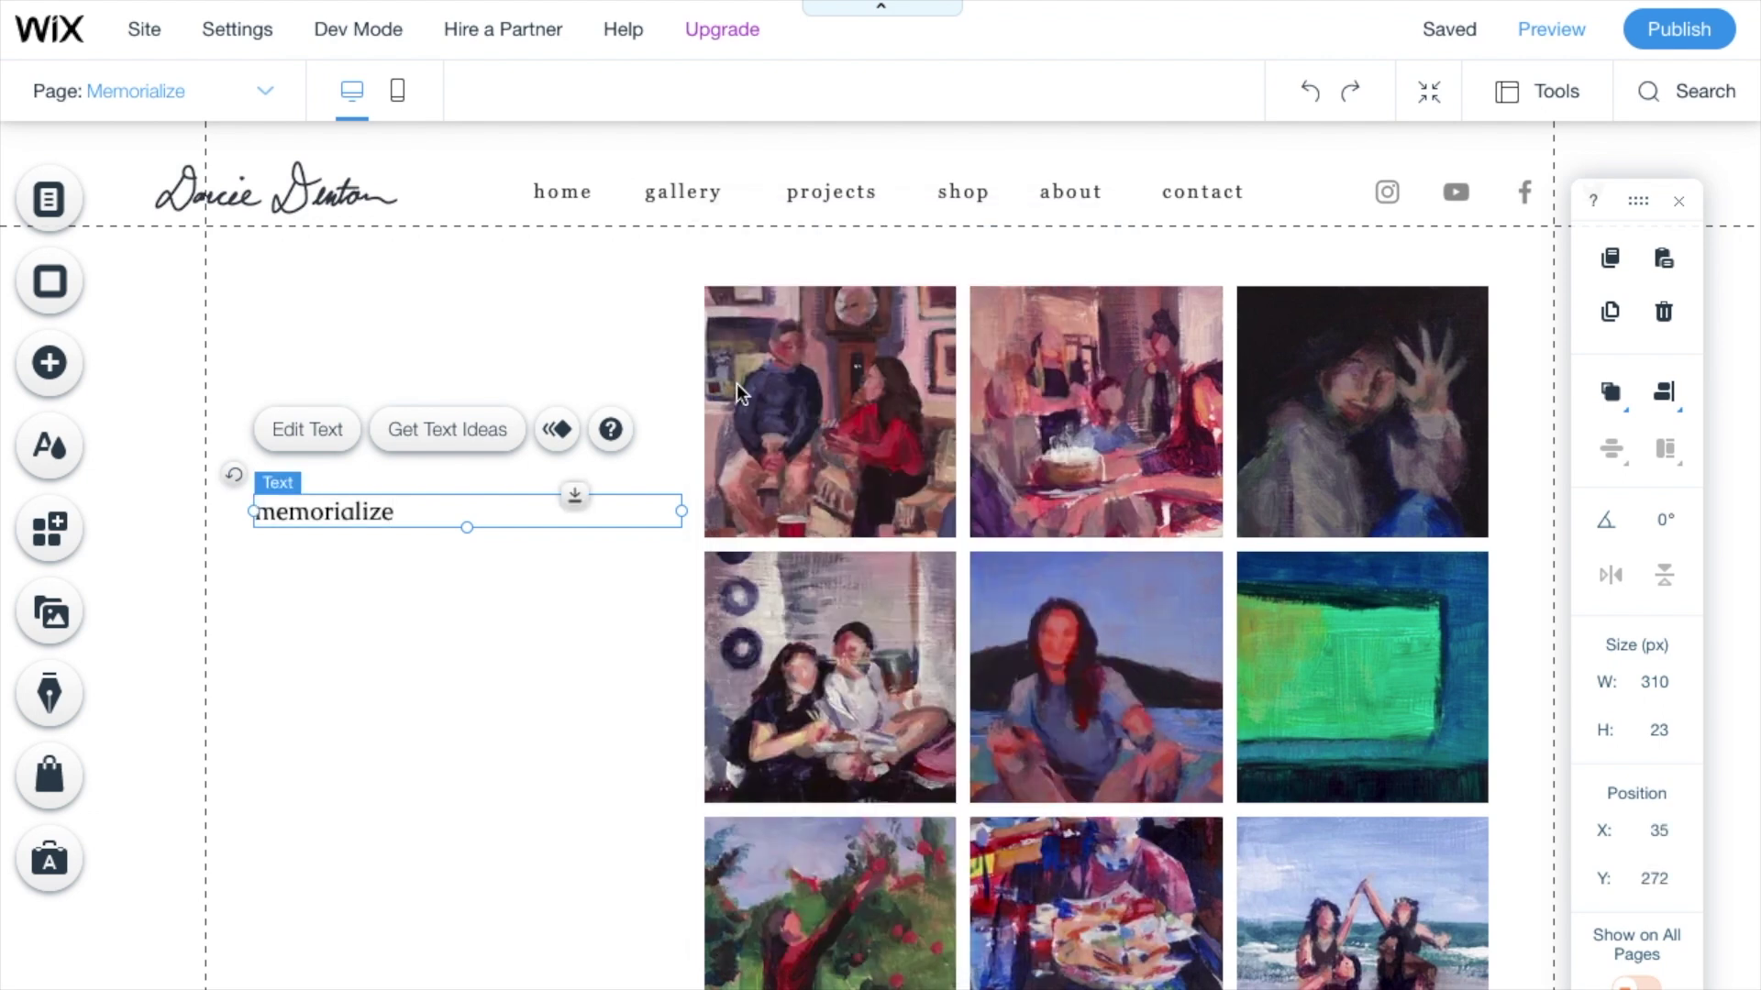
left_click(684, 192)
left_click(693, 270)
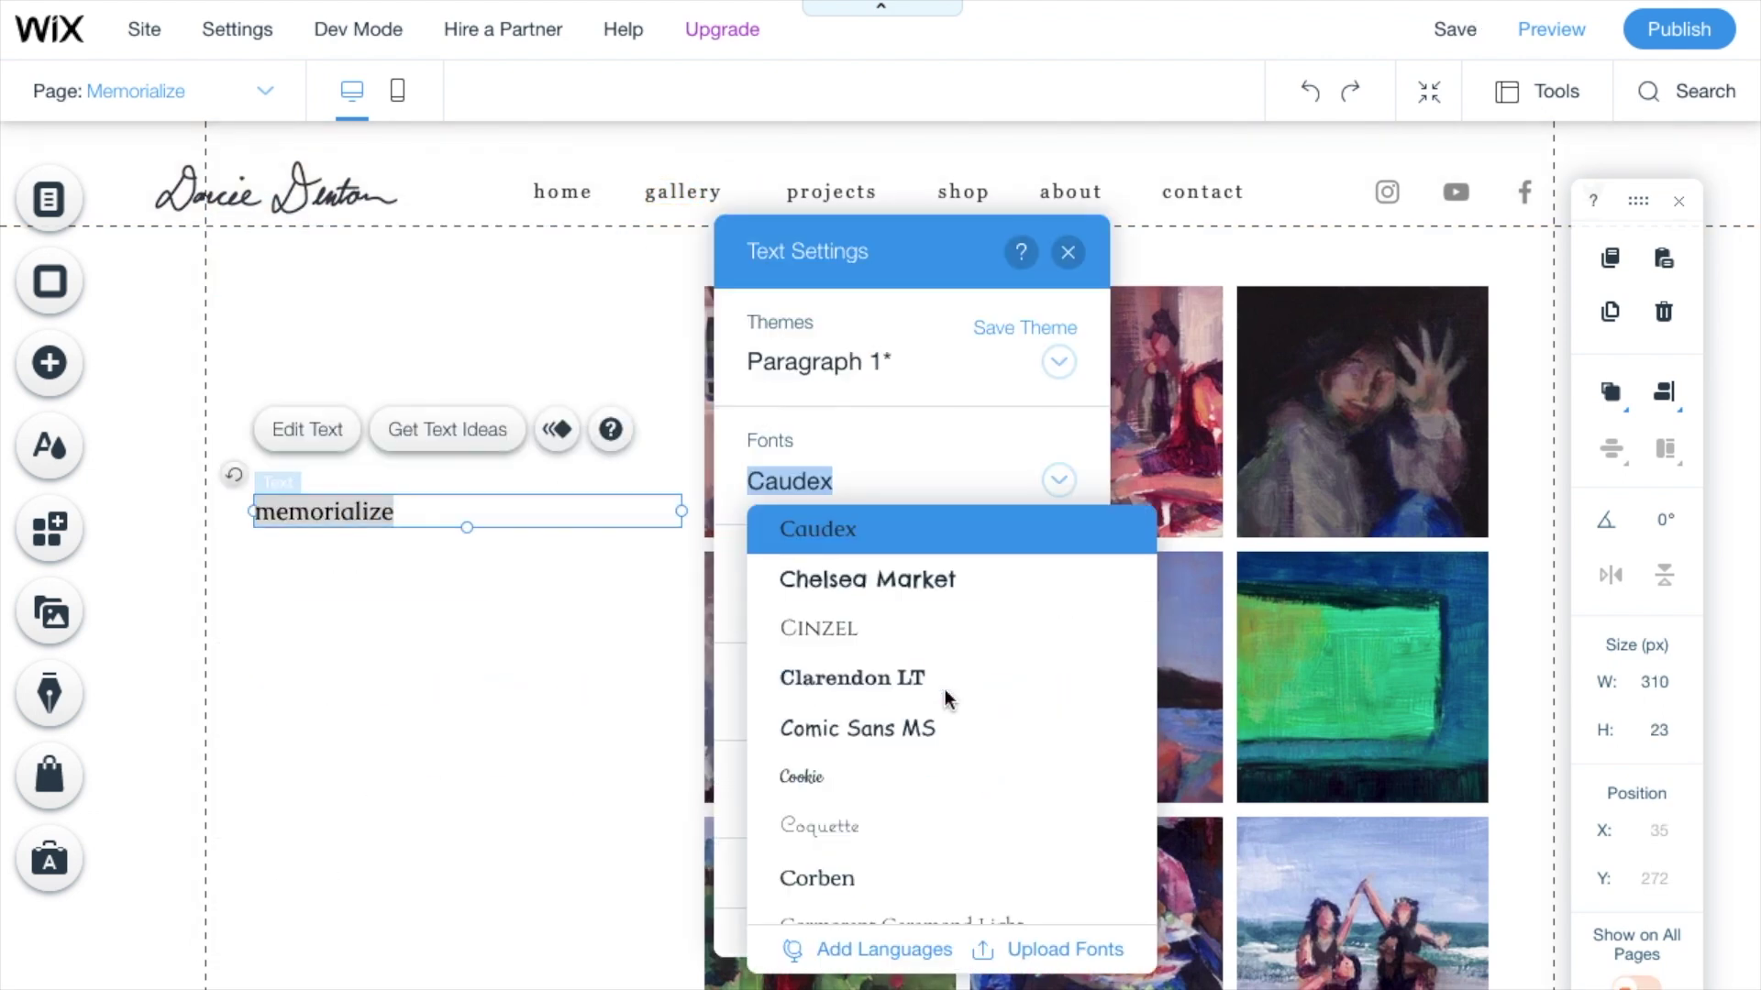
scroll(944, 690, "down", 10)
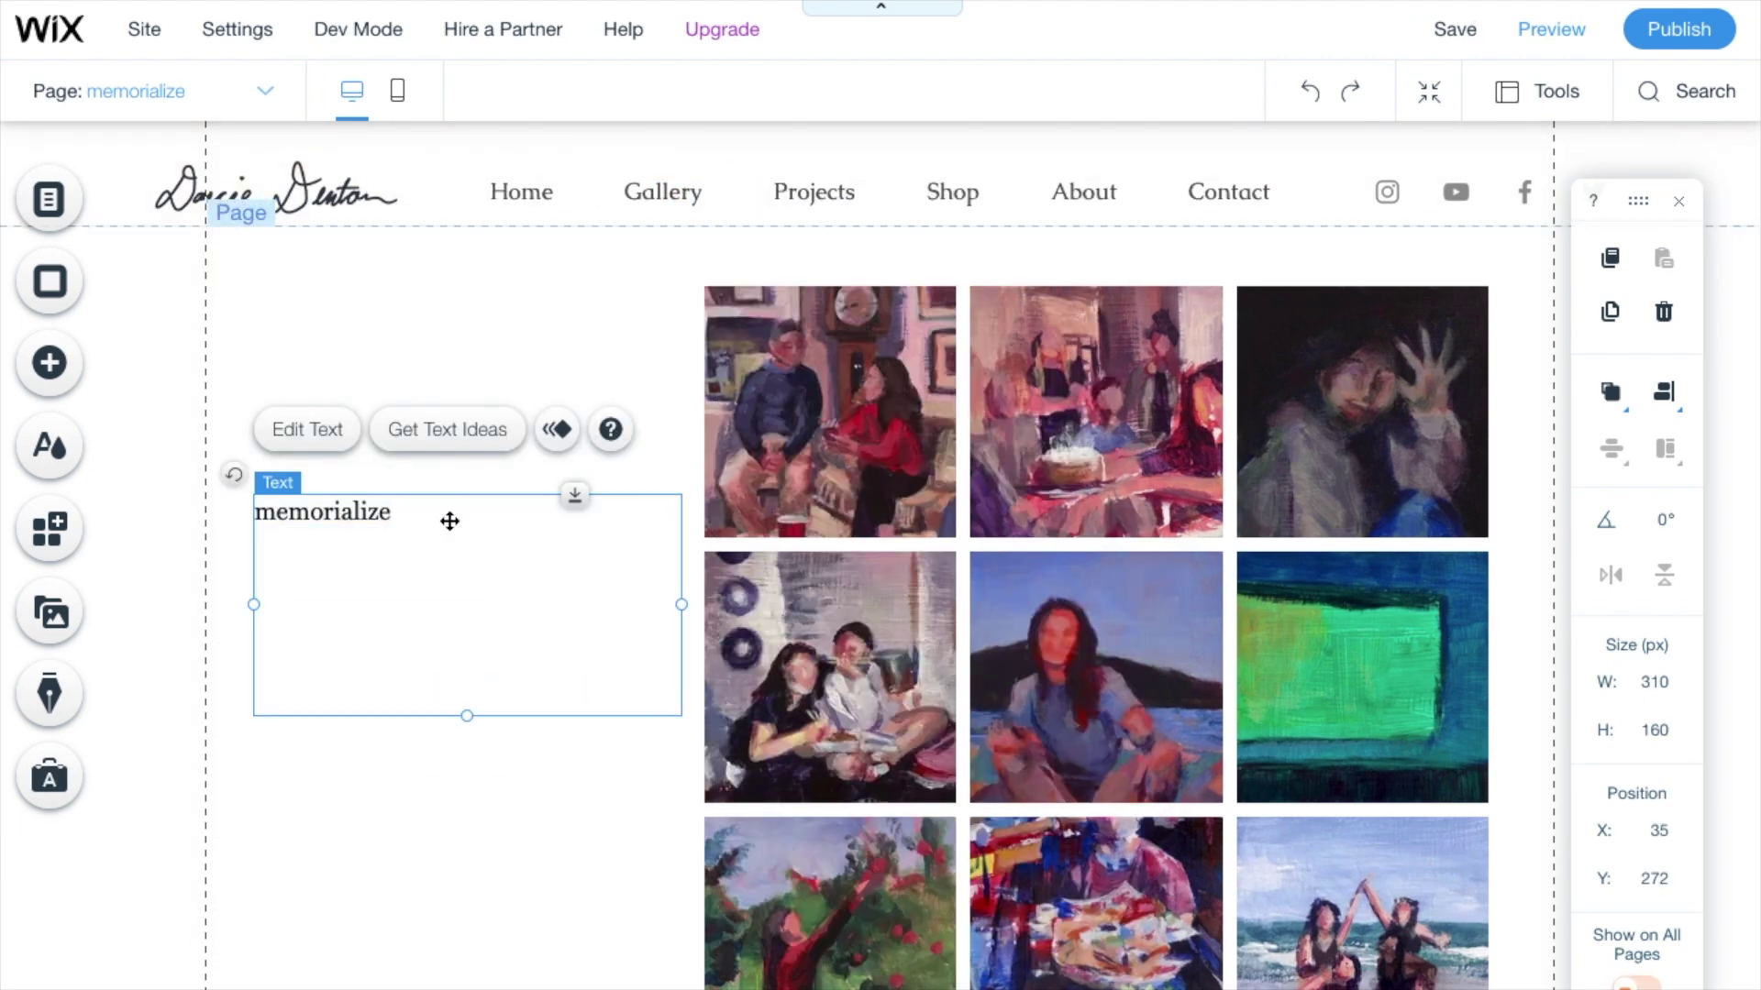
Below memorialize, add a paragraph on the April 22 Senior show at Southern Adventist University and one on themes of nostalgia and the importance of memories
left_click(307, 429)
key("Return")
key("Return")
type("my recent art project that will be displayed on April 22 in my Senior show at Southern Adventist University")
key("Return")
key("Return")
type("this body of work deals with themes of nostalgia and the importance of memories.")
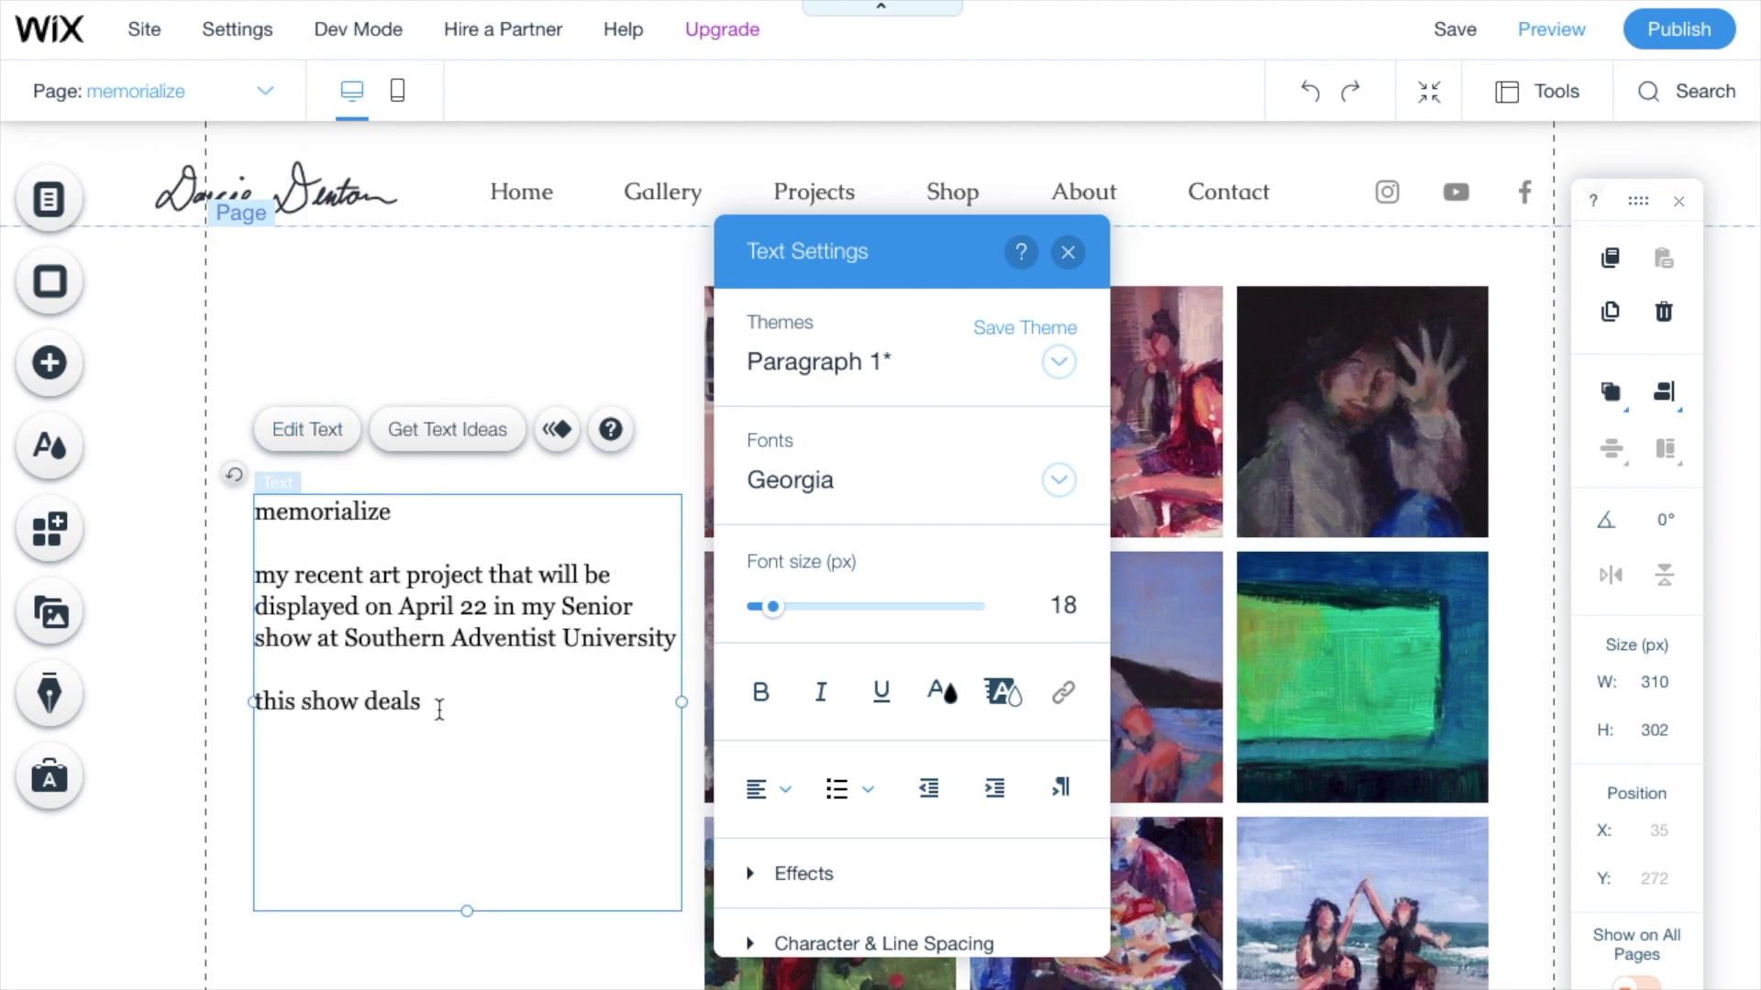
key("Return")
key("Return")
type("nostalgia, according to Dr. Krystine Batcho")
Arrange the memorialize text block and the gallery side by side with their tops aligned, and preview the page
left_click_drag(255, 512, 334, 865)
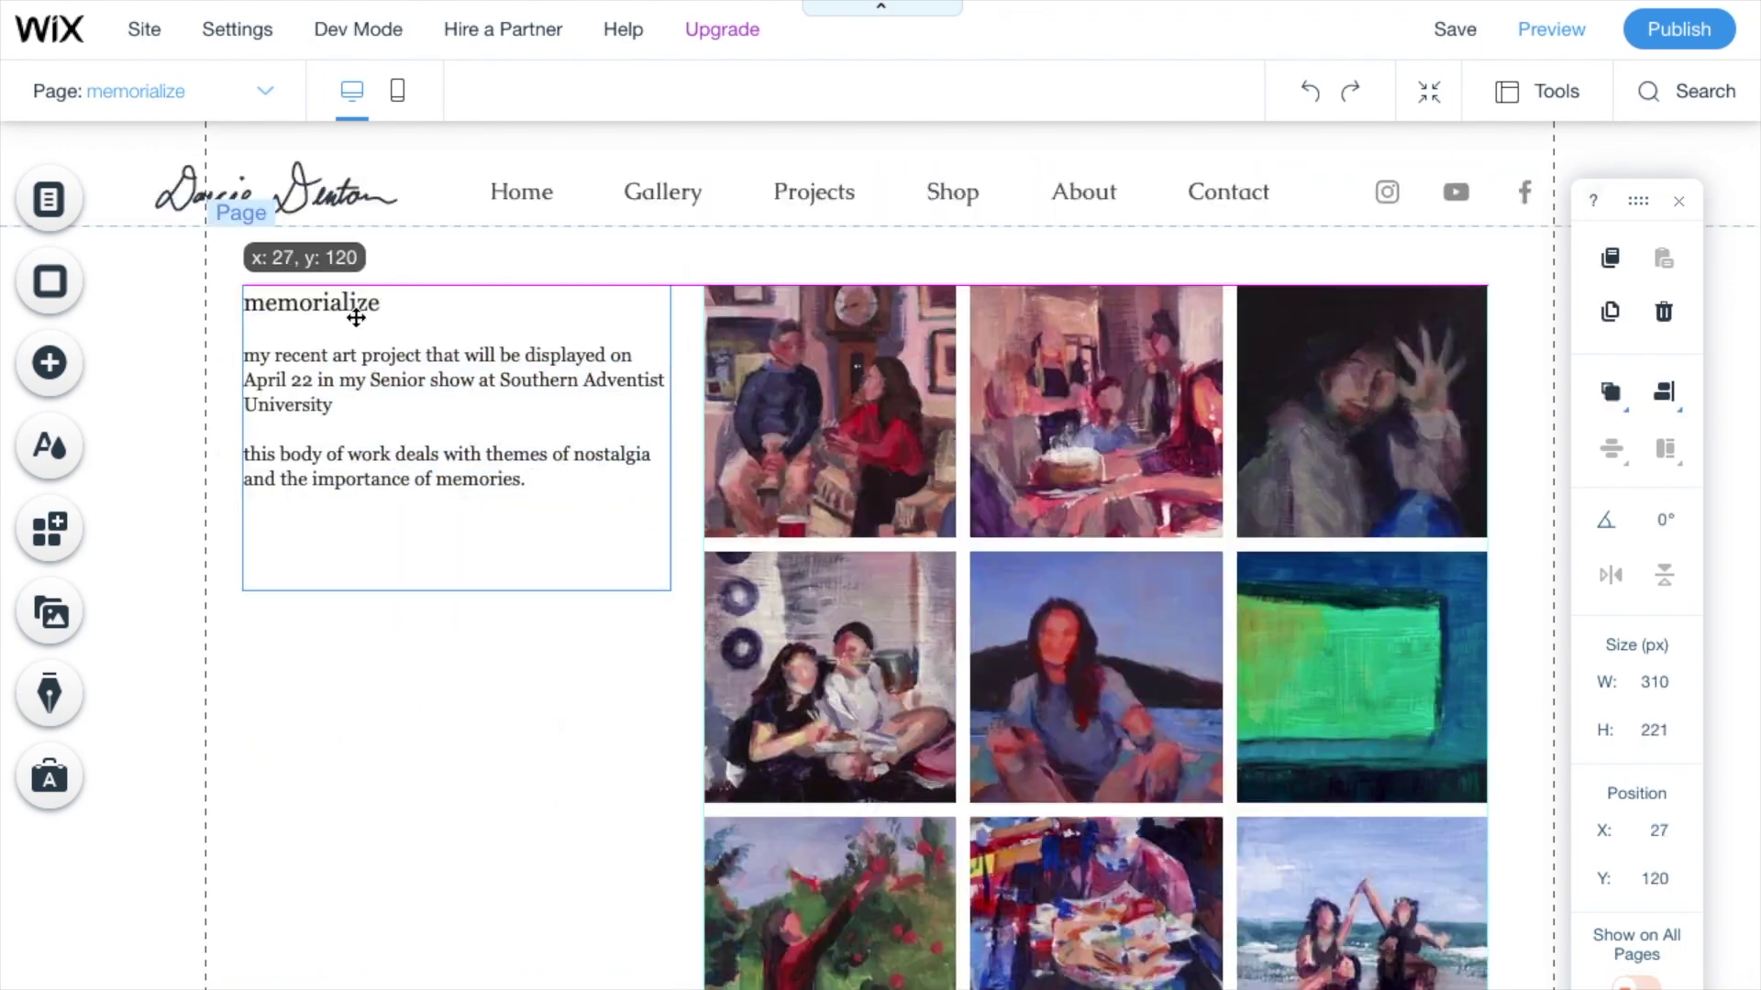
left_click_drag(354, 333, 1118, 303)
left_click(1551, 29)
left_click(1537, 33)
left_click_drag(1192, 377, 1230, 377)
left_click(948, 377)
left_click_drag(632, 424, 653, 425)
left_click(1547, 28)
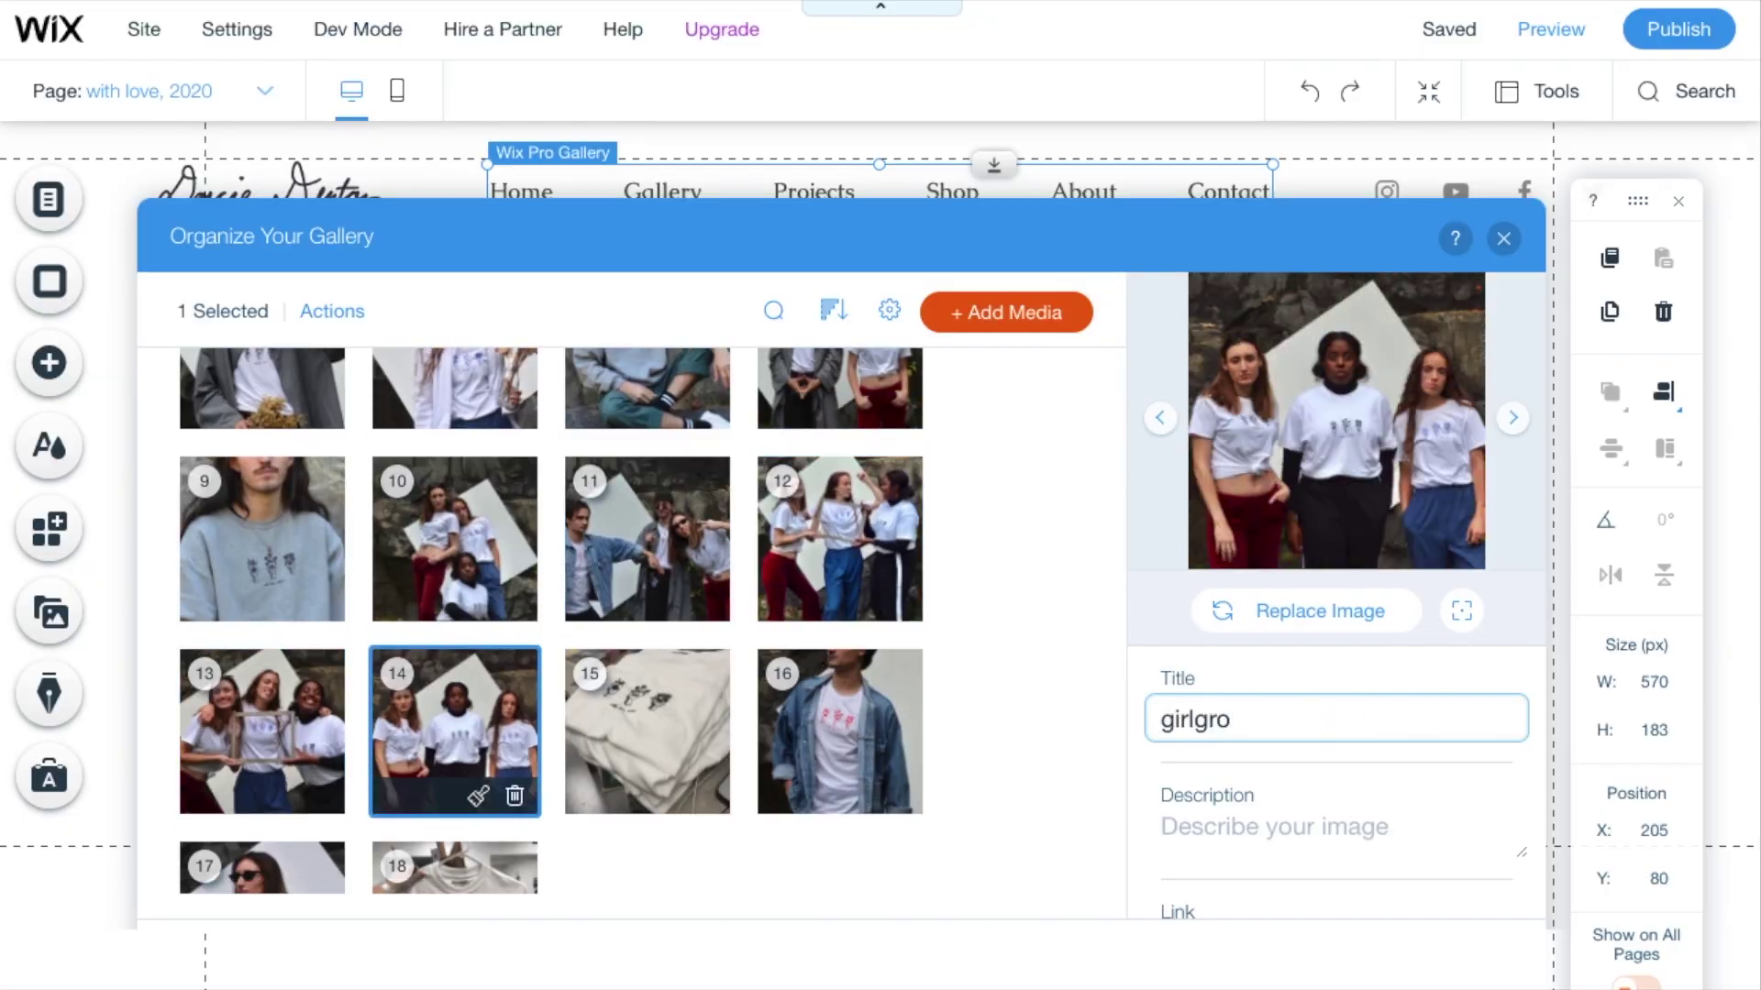
On the with love, 2020 page, add the potted-plant drawing, fit it beside the gallery's upper right corner, and preview the page
scroll(370, 451, "down", 10)
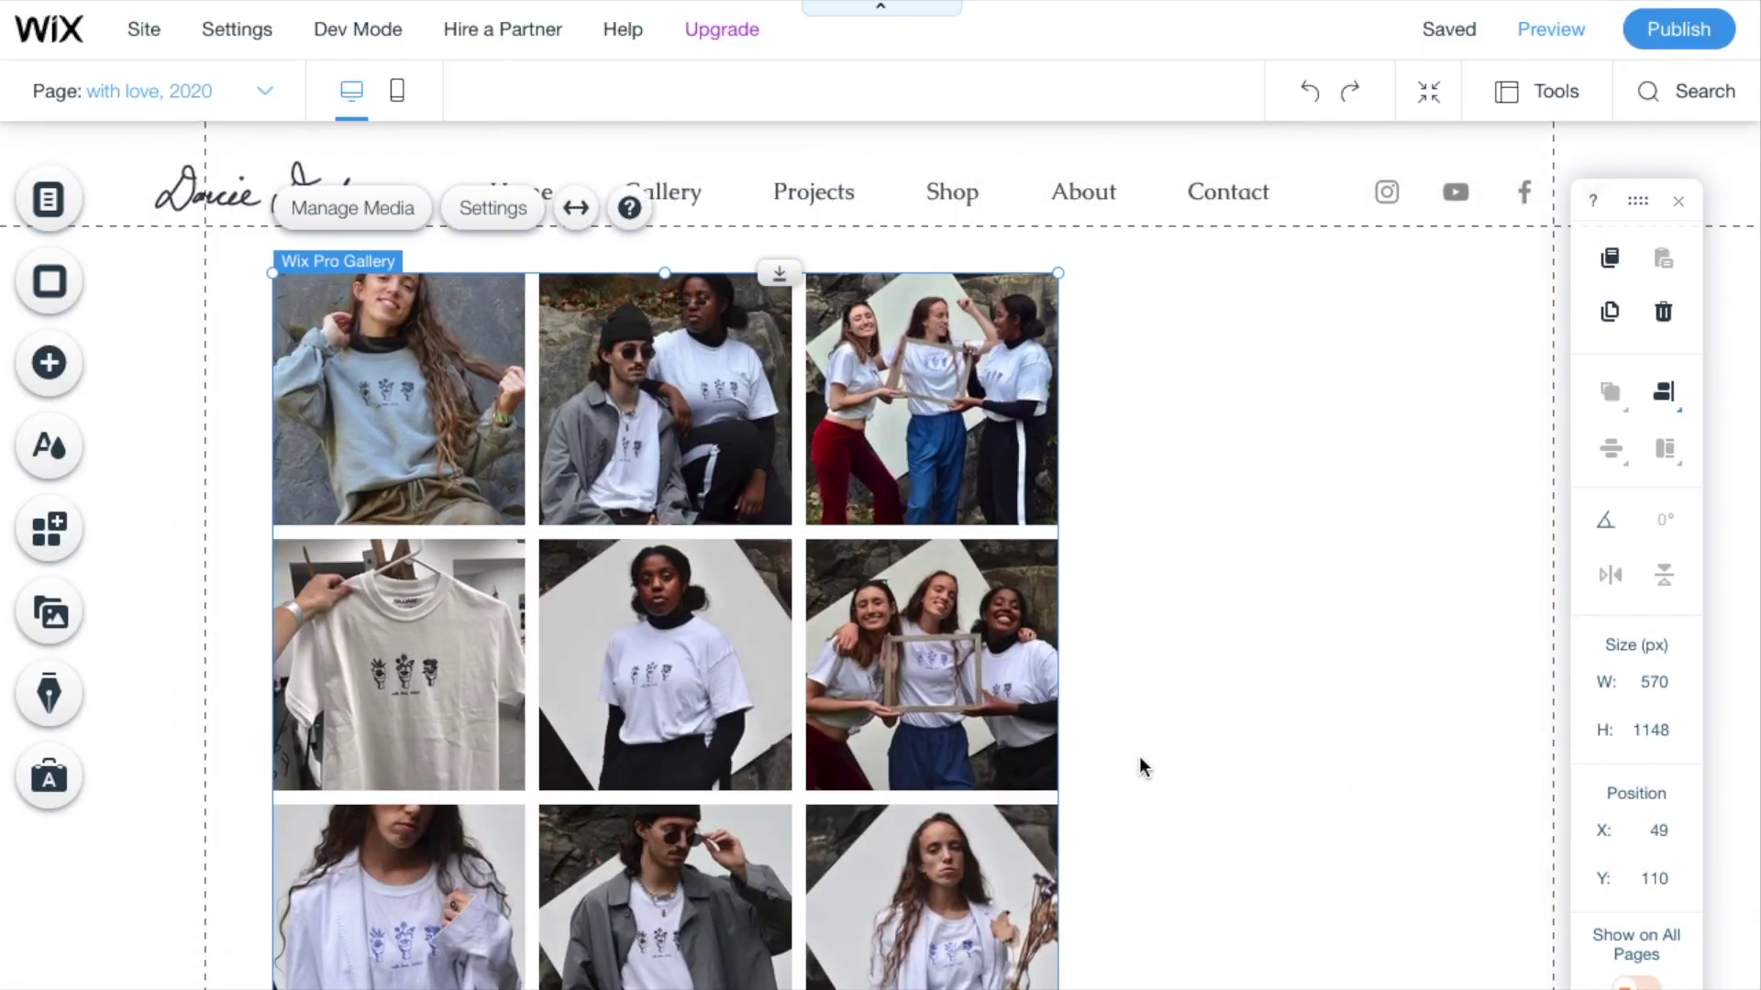
left_click(49, 362)
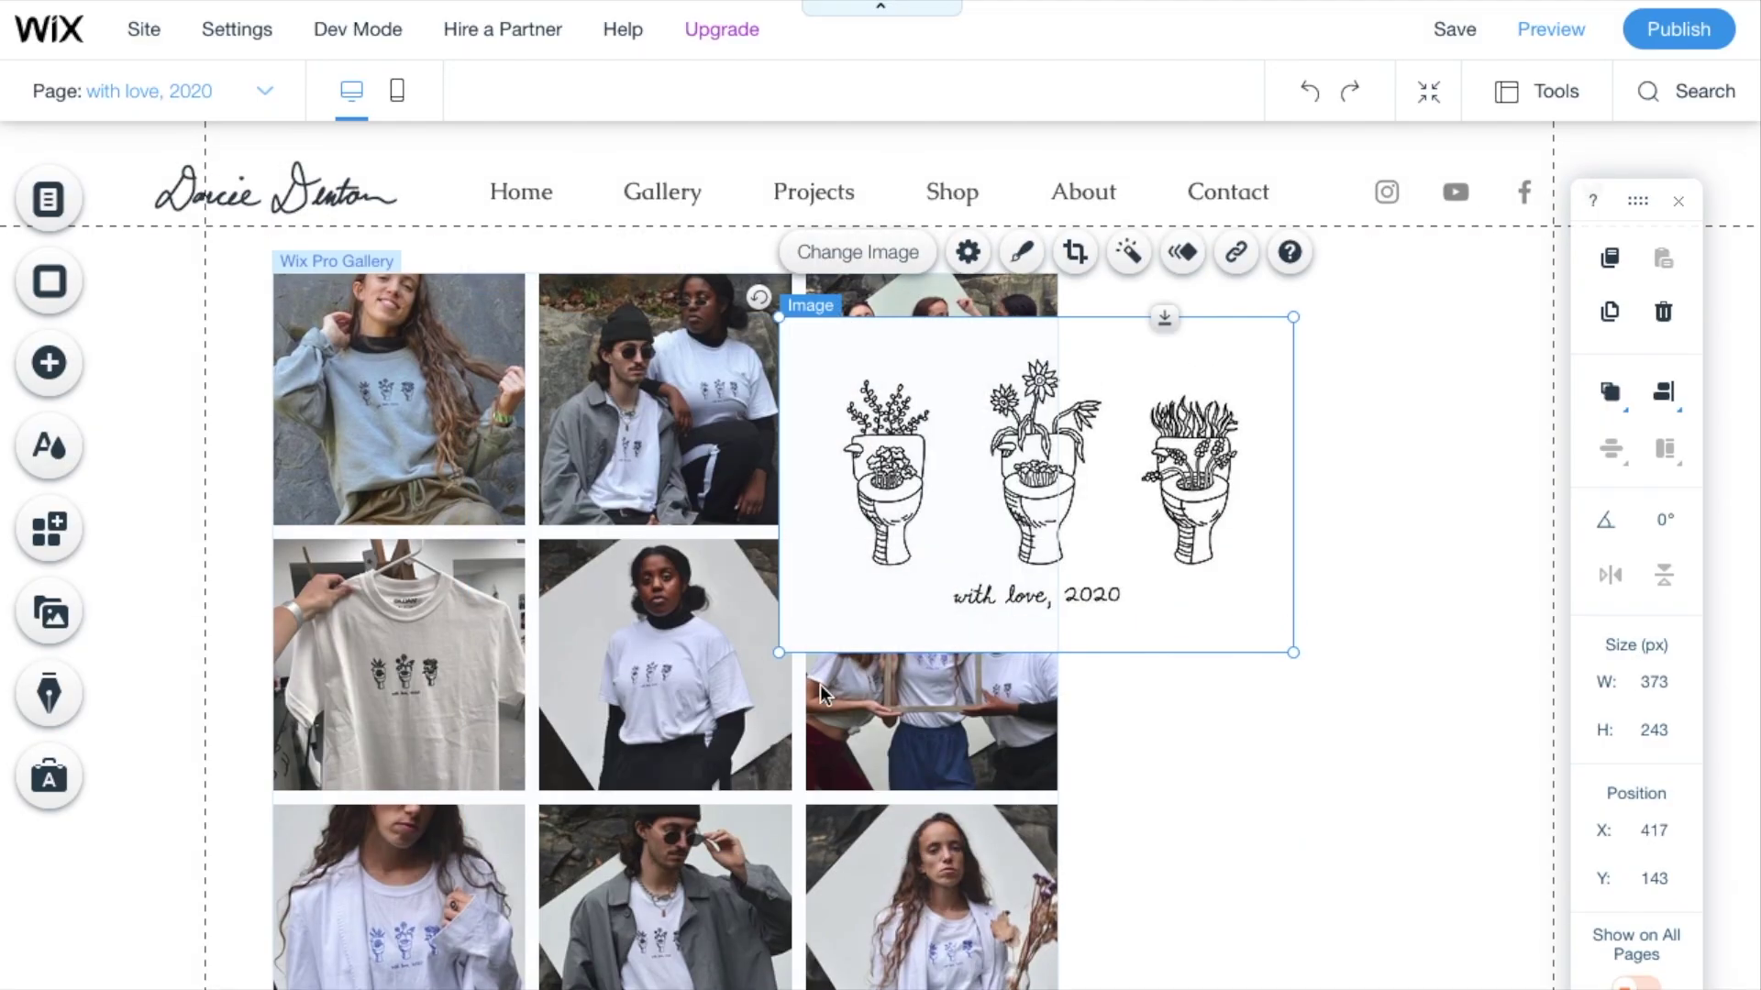
left_click_drag(1036, 484, 1240, 351)
left_click_drag(984, 184, 1073, 246)
left_click_drag(1339, 364, 1359, 349)
left_click(1311, 623)
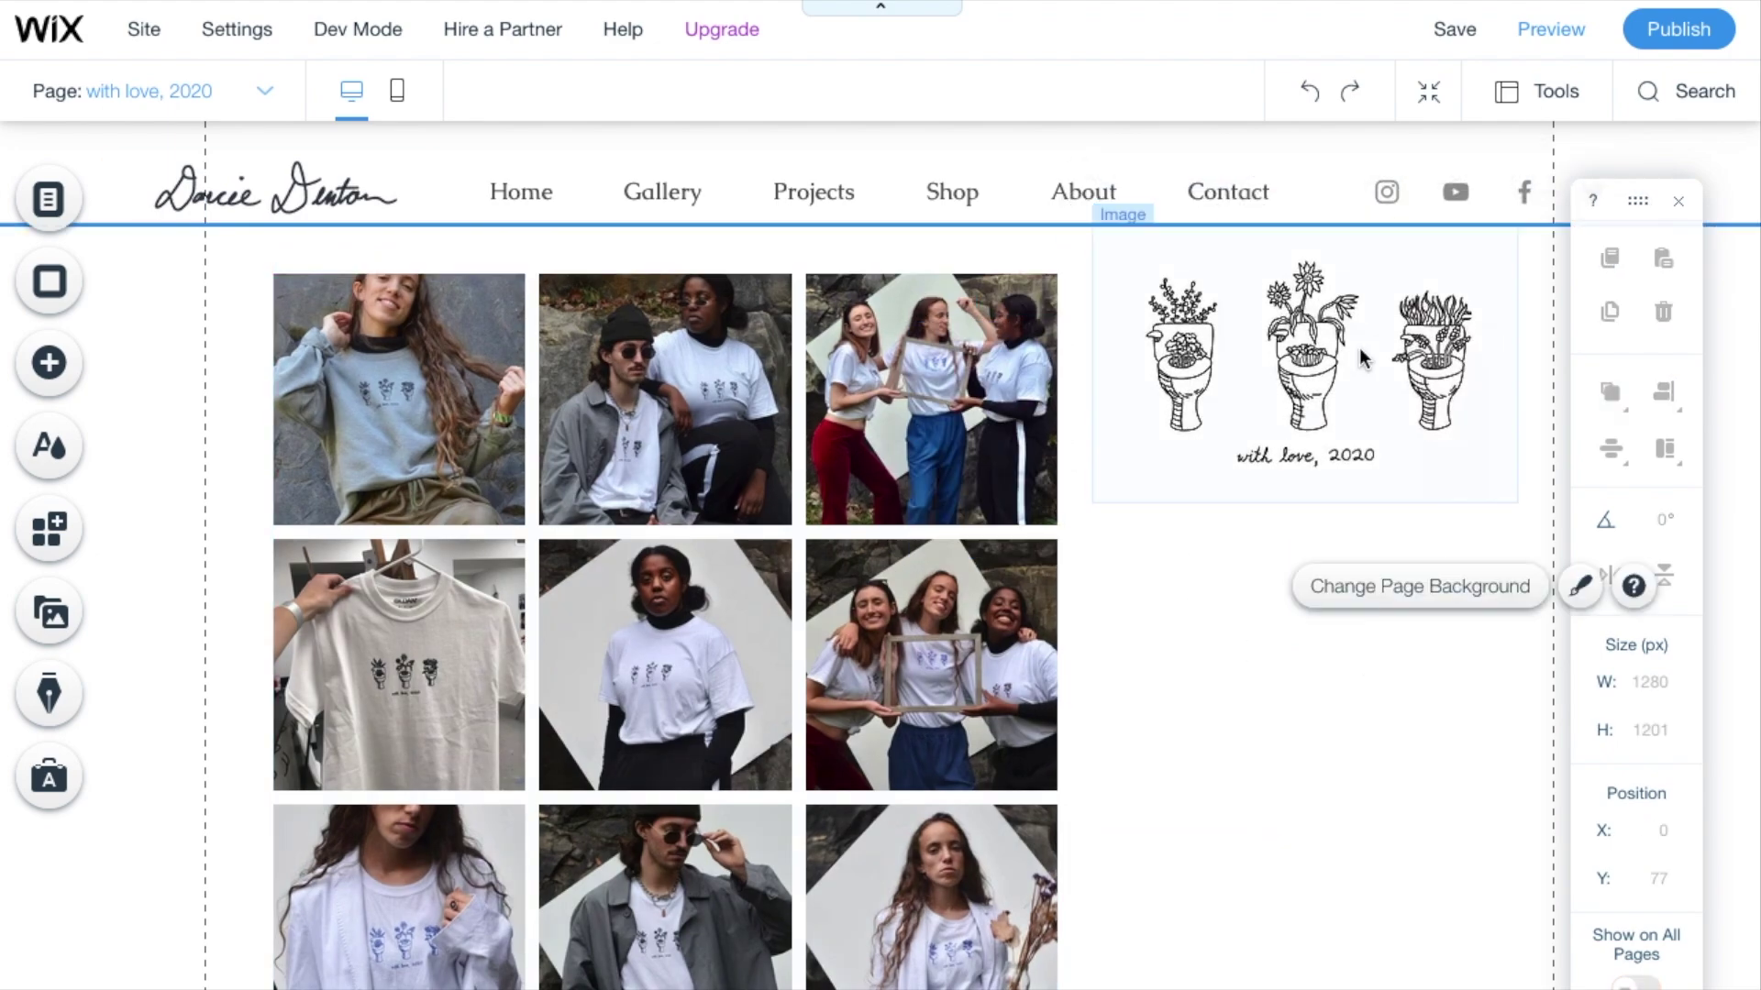
left_click(1533, 28)
left_click(1522, 28)
Widen the with love, 2020 gallery to 980 px at Y 365 below the drawing and switch its layout to Collage
left_click(995, 637)
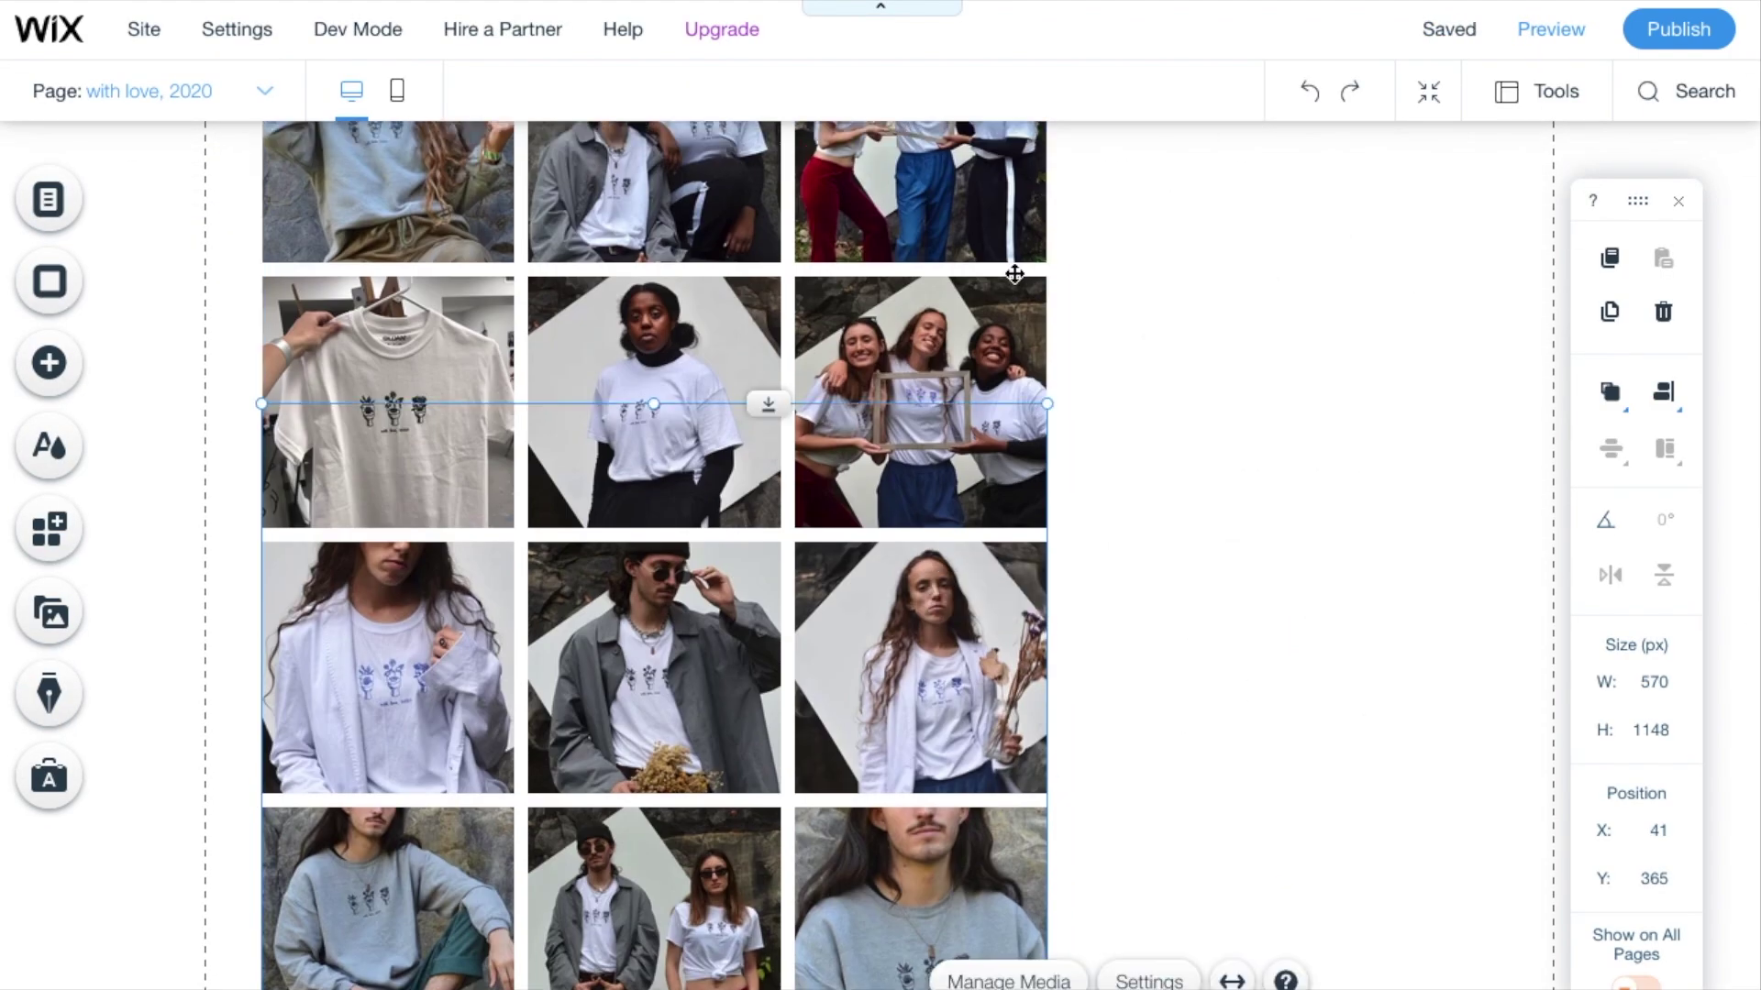
scroll(684, 535, "up", 5)
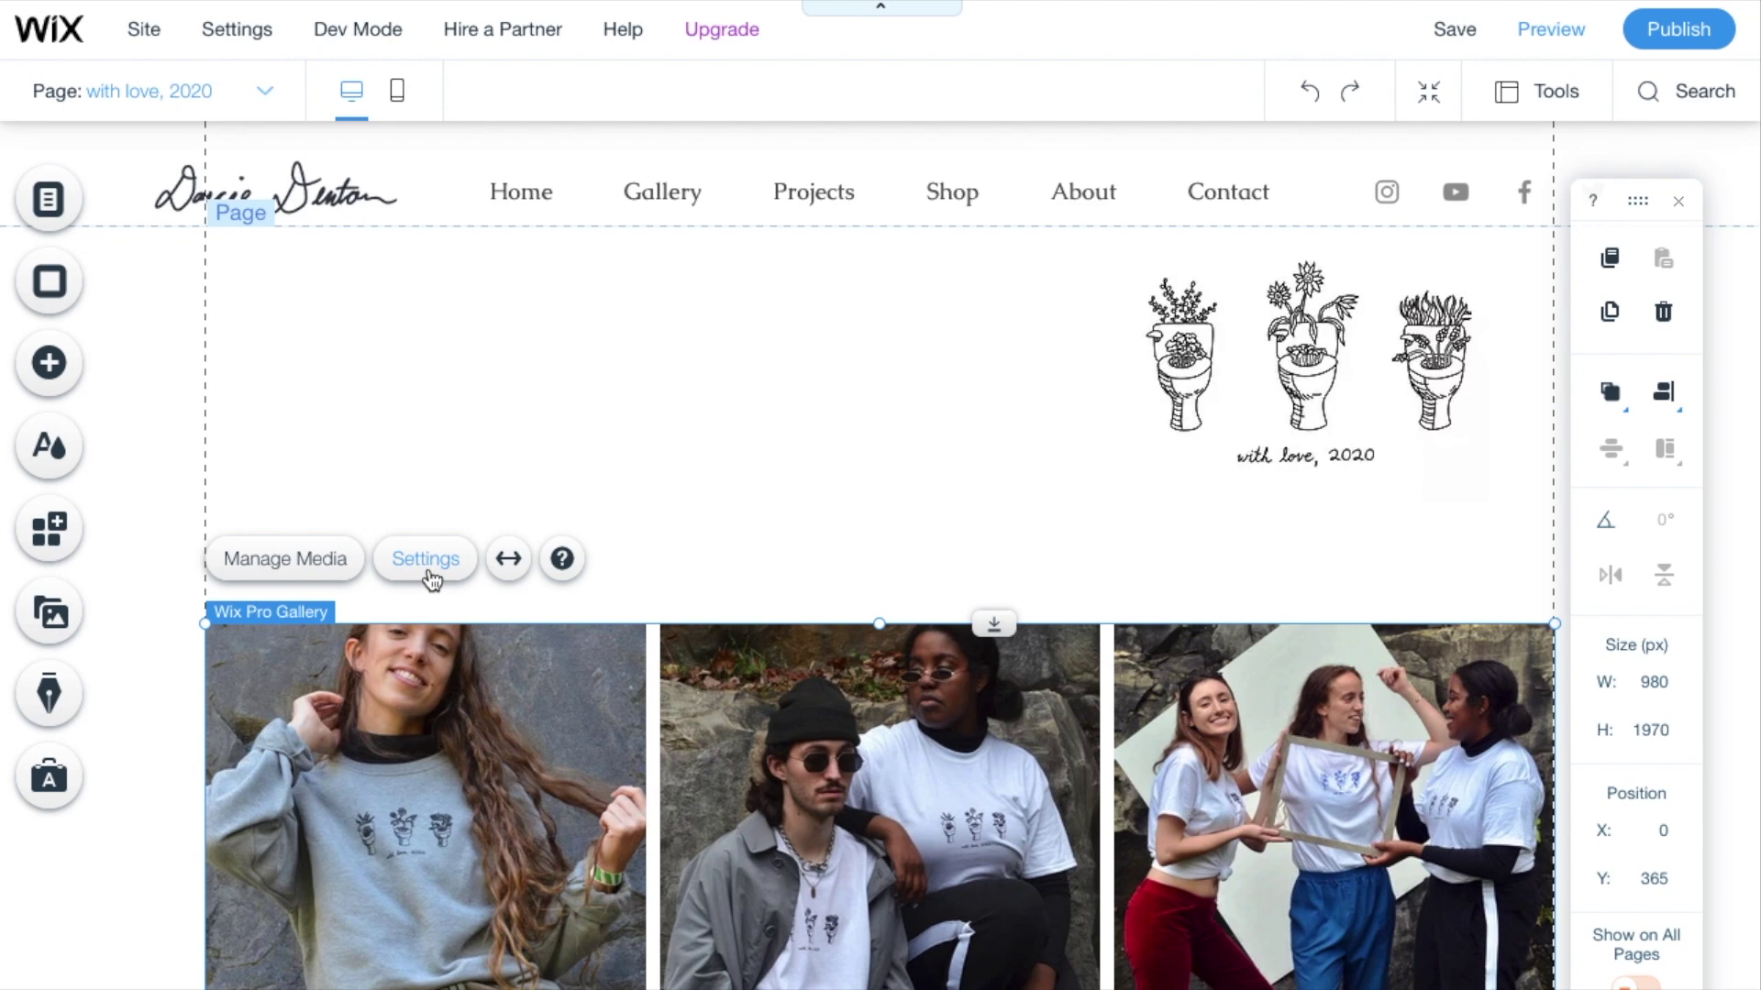
left_click(426, 566)
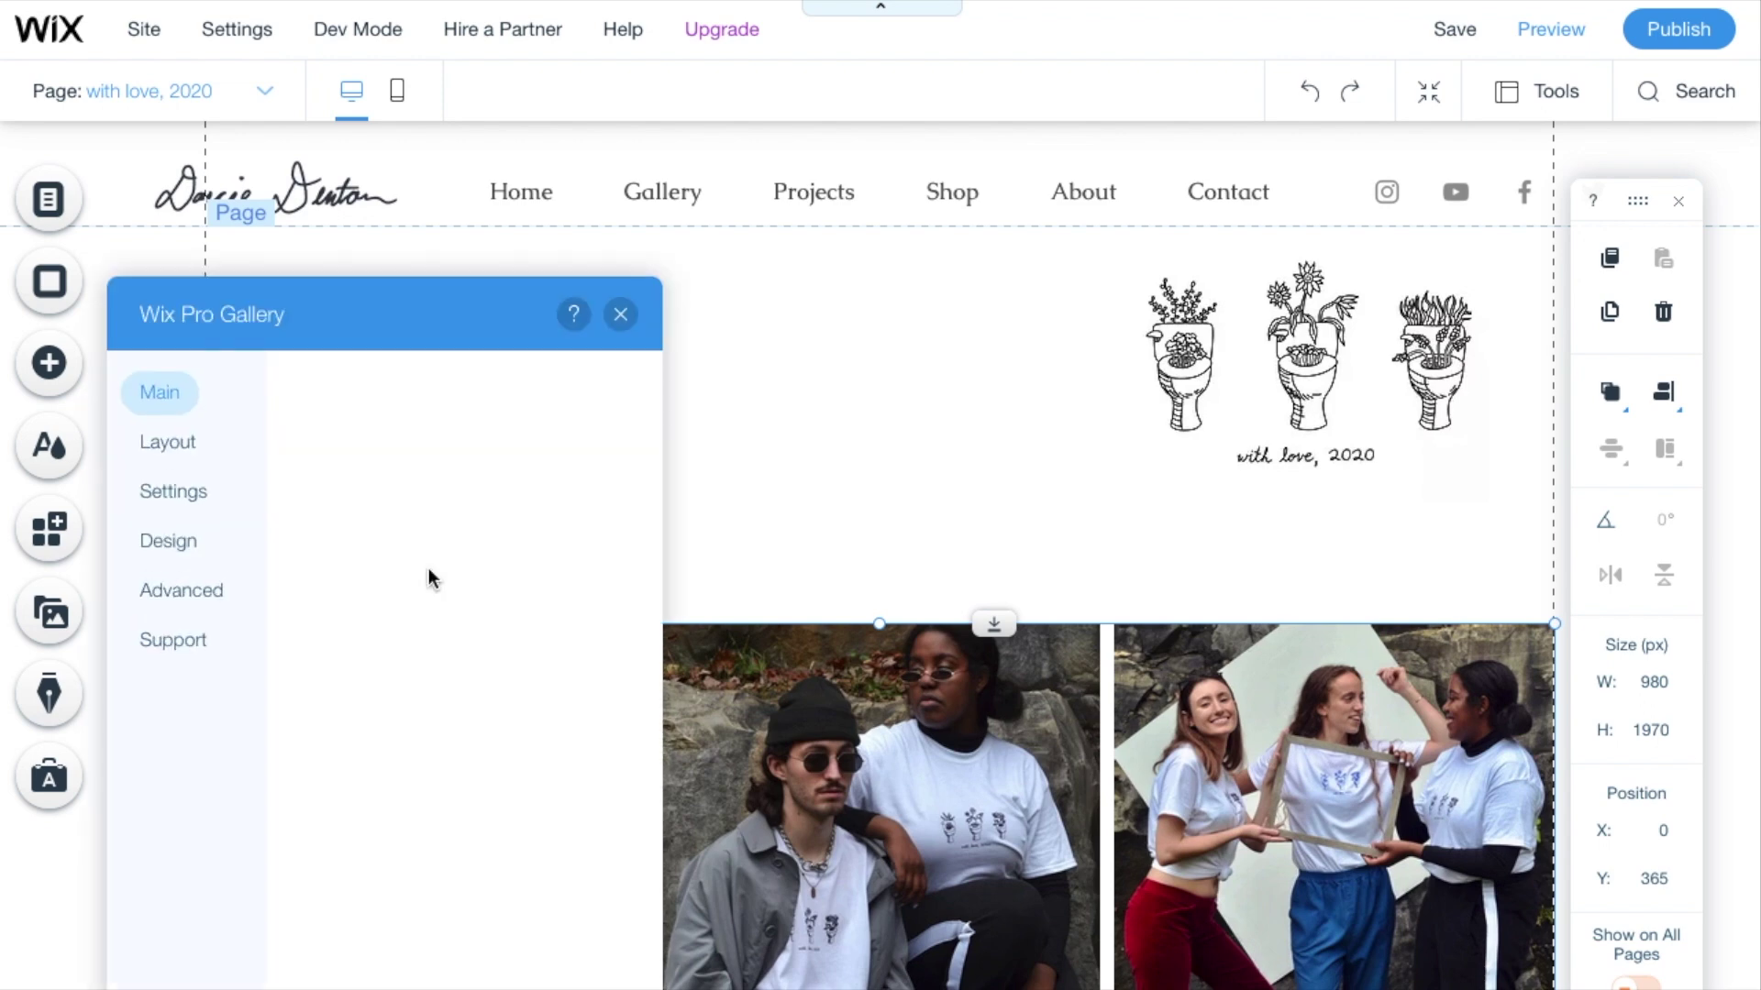
left_click(186, 440)
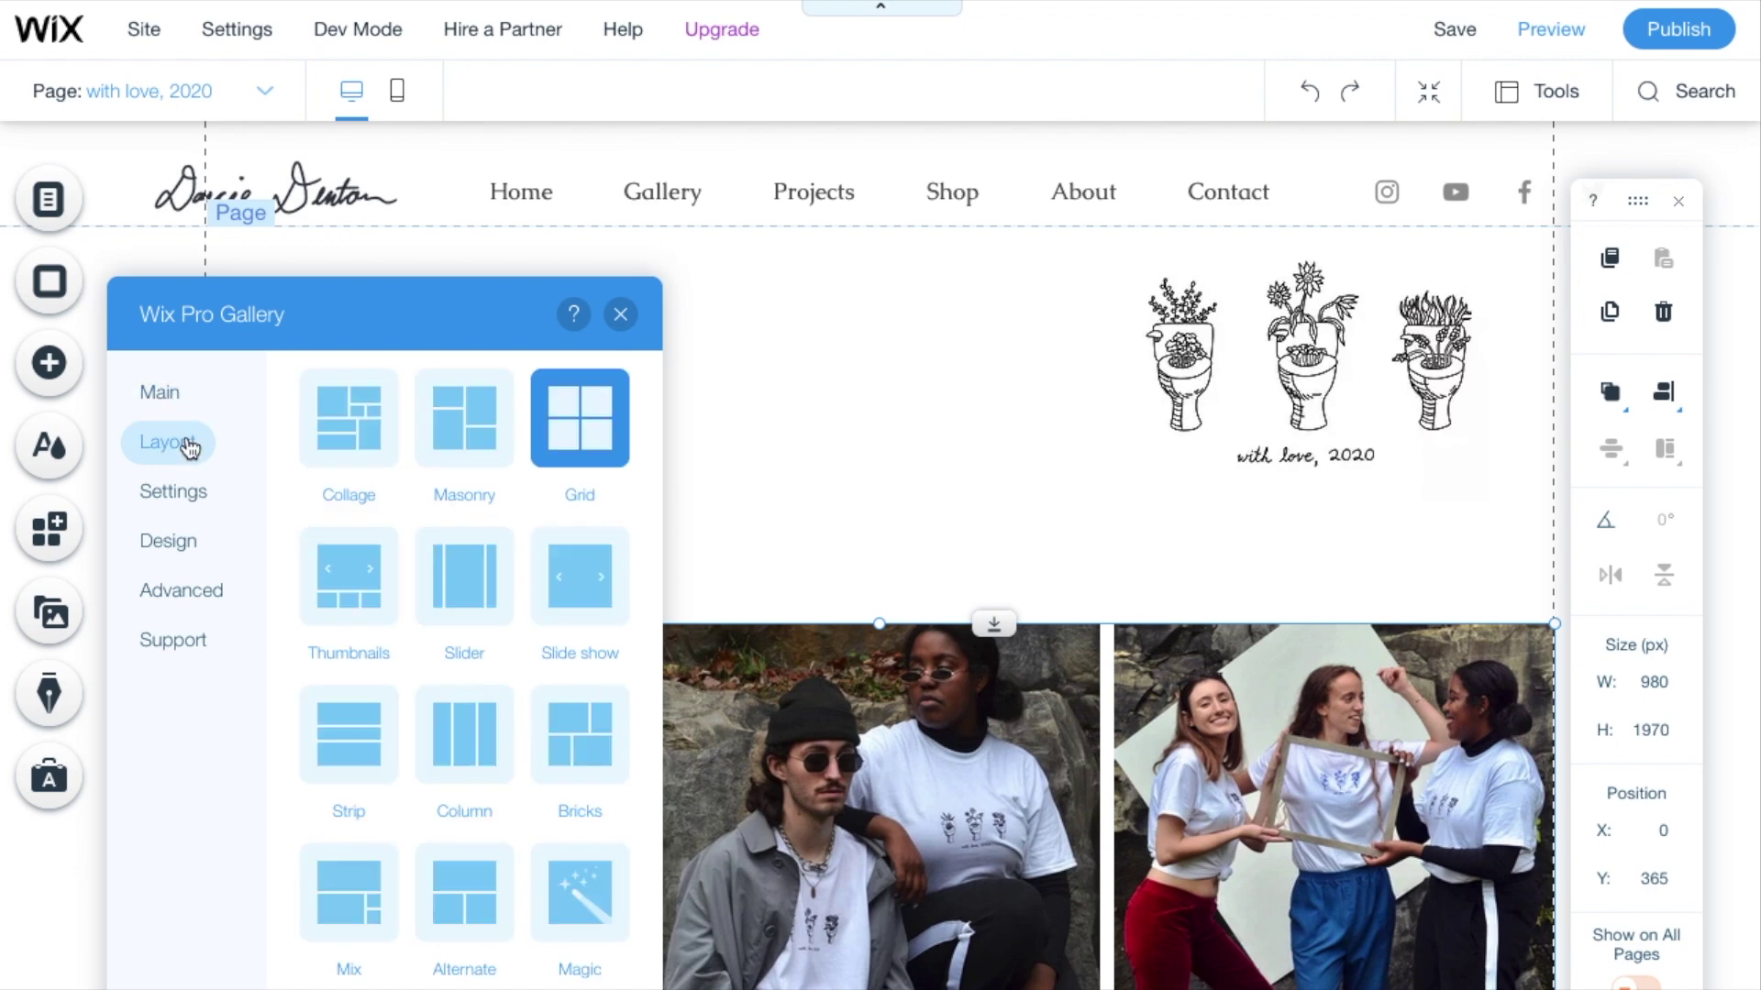
left_click(355, 420)
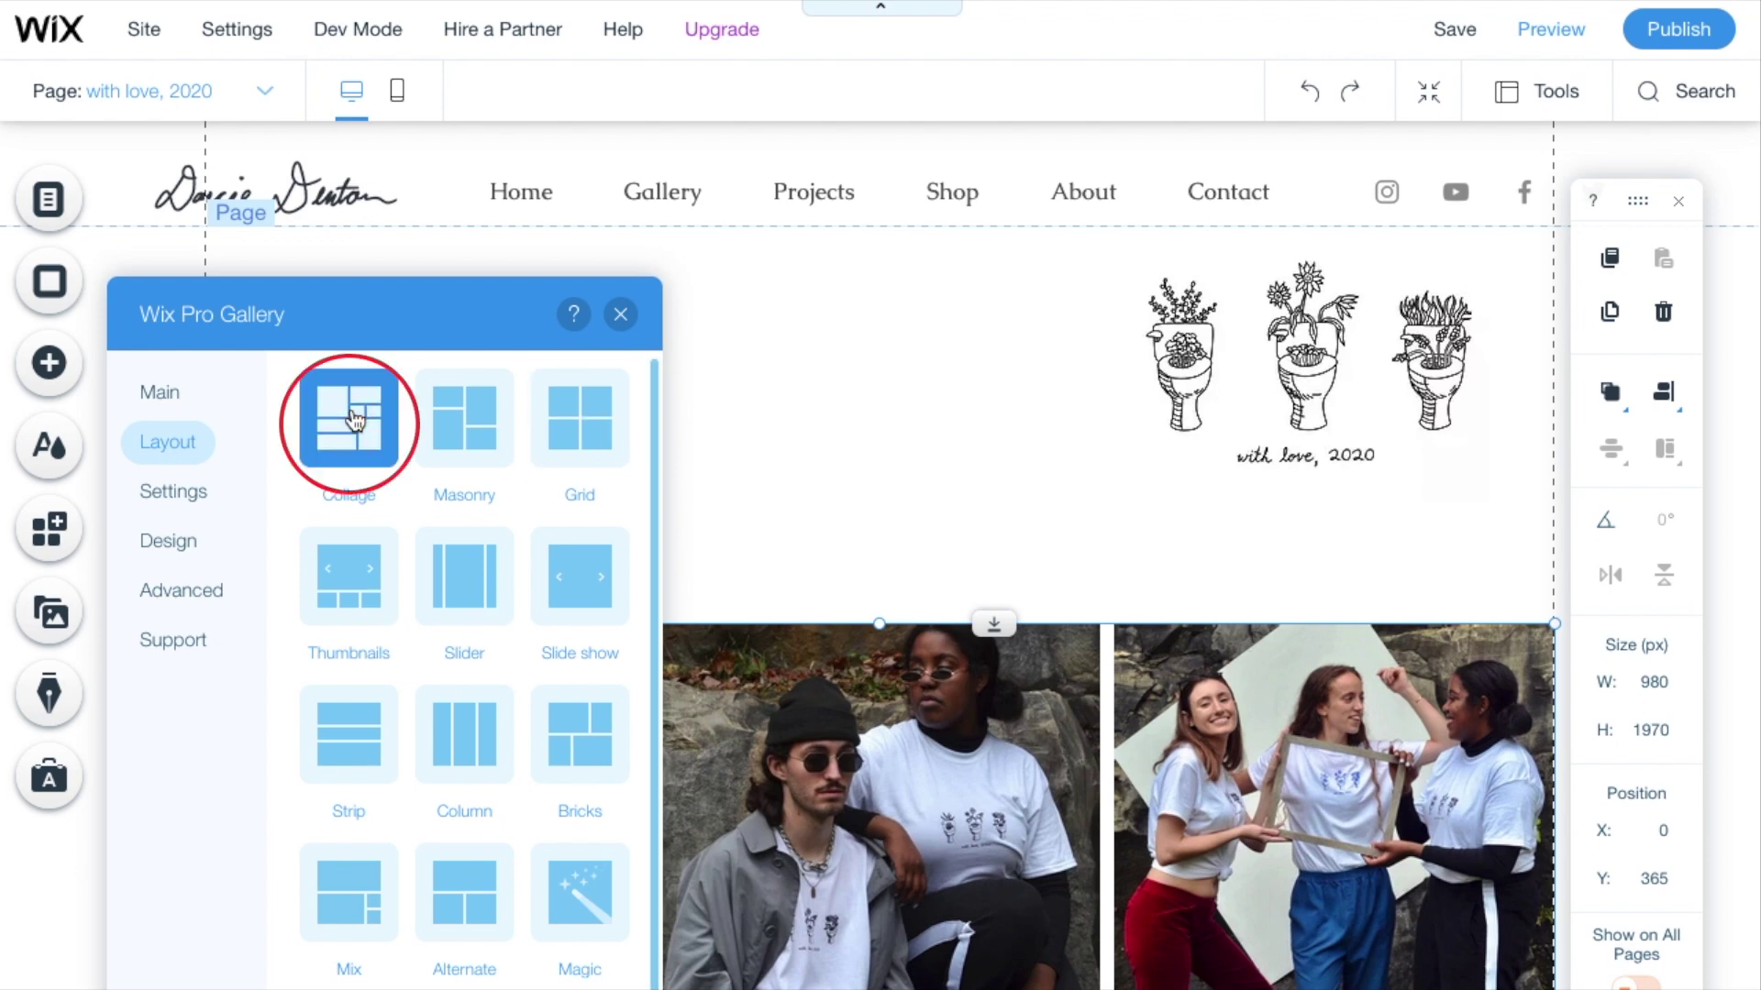
left_click(621, 314)
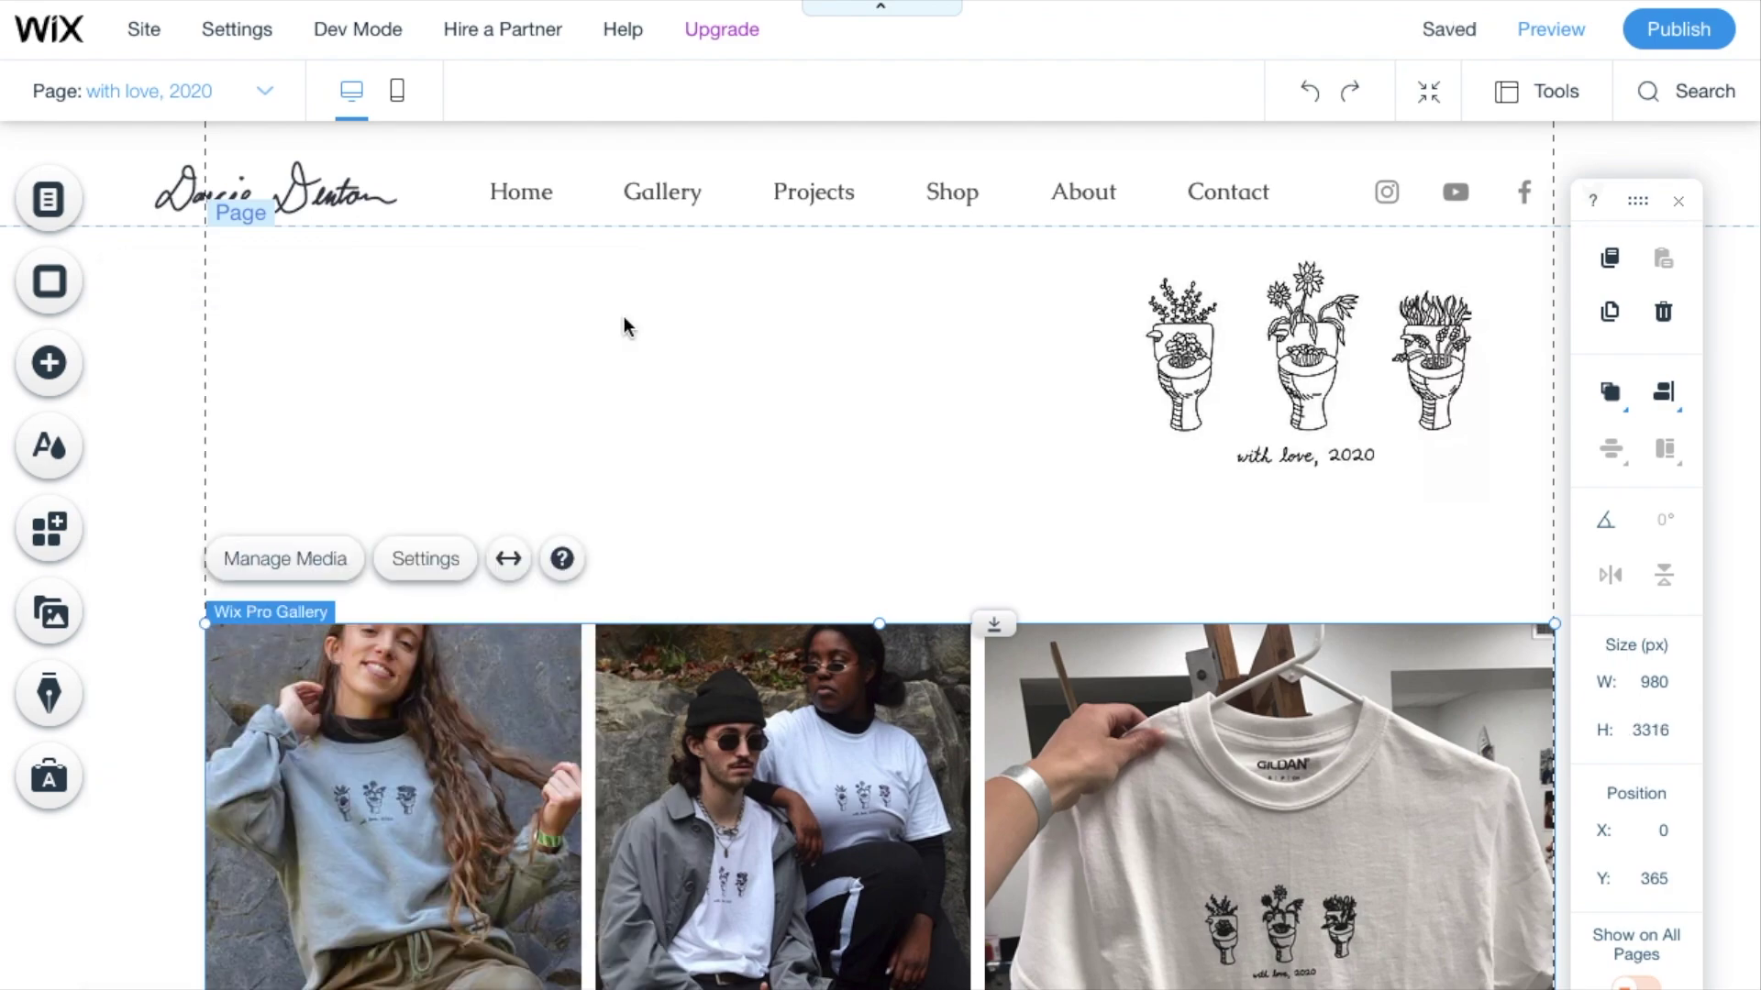
scroll(624, 316, "down", 9)
scroll(623, 317, "up", 9)
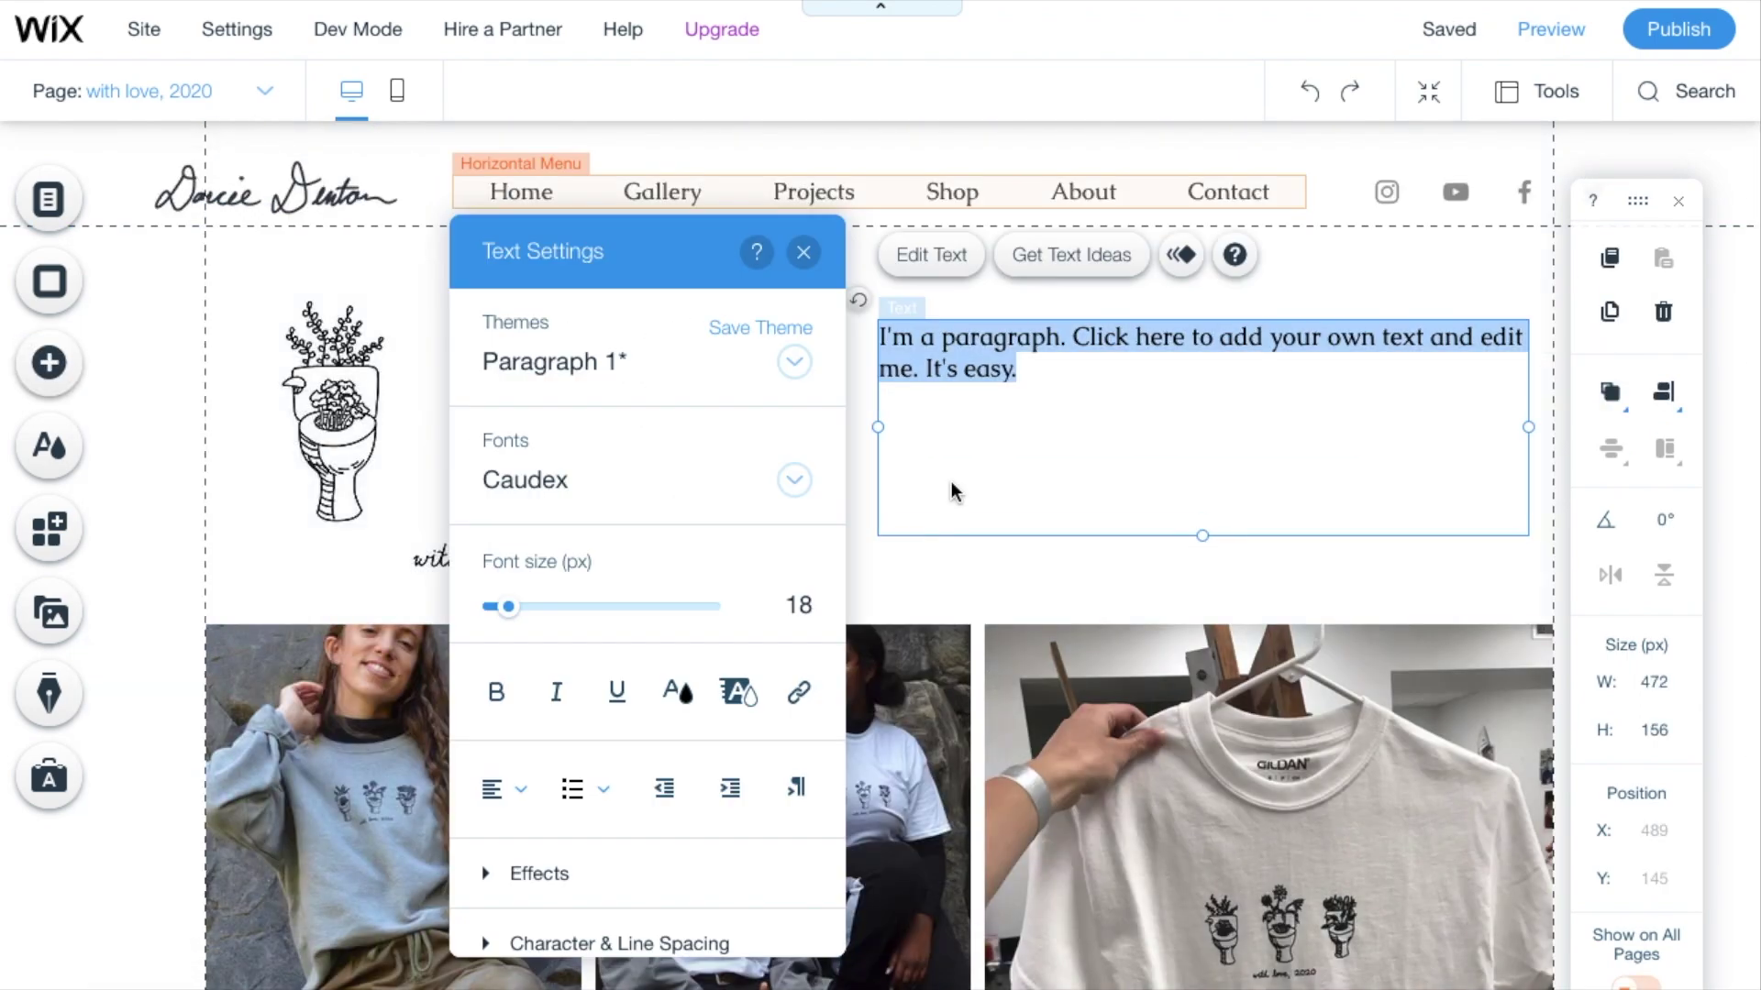
Beside the with love, 2020 drawing, add a paragraph on the toilet shirt project's October 2020 start and people finding growth, connection, and new meaning
type("\"With love, 2020,\" also known as the toilet shirt project, was started in October of 2020 as a way to put the chaos of 2020 into a positive light. While many people went through very difficult experiences, they were able to find growth")
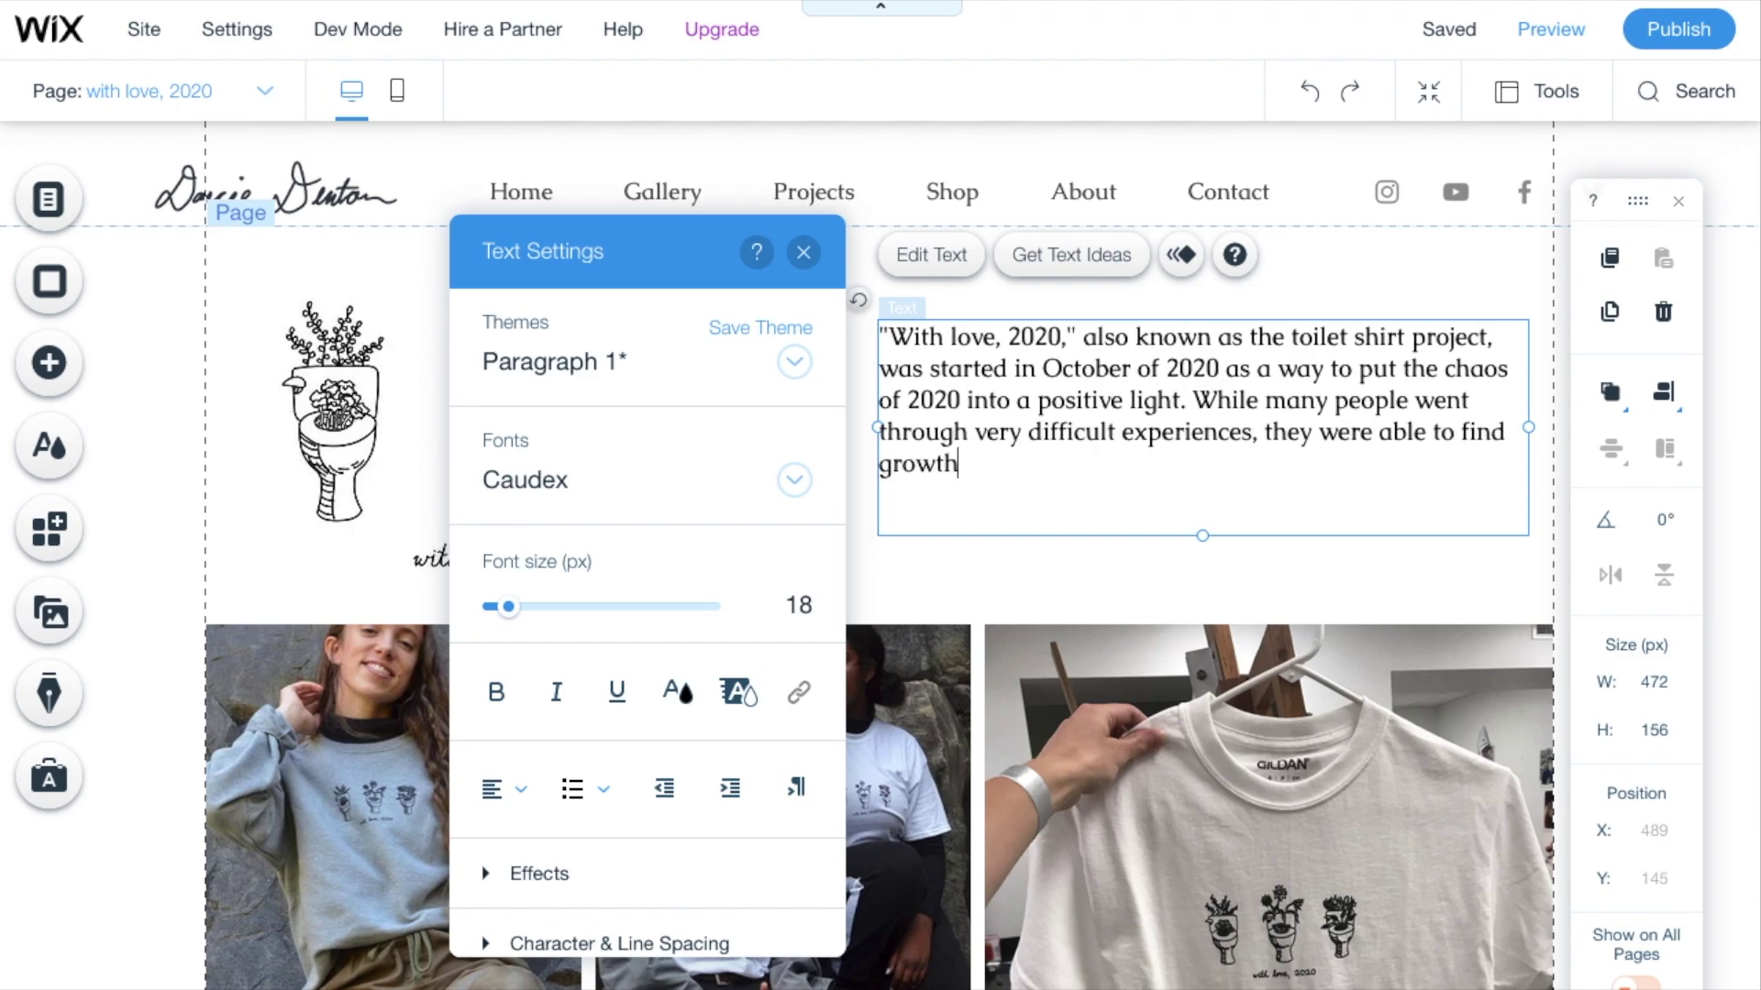
left_click(1381, 431)
type("also")
left_click(1053, 464)
type(", connection, and new meaning in their lives through it all. This project sought to bring those realizations in to the light.")
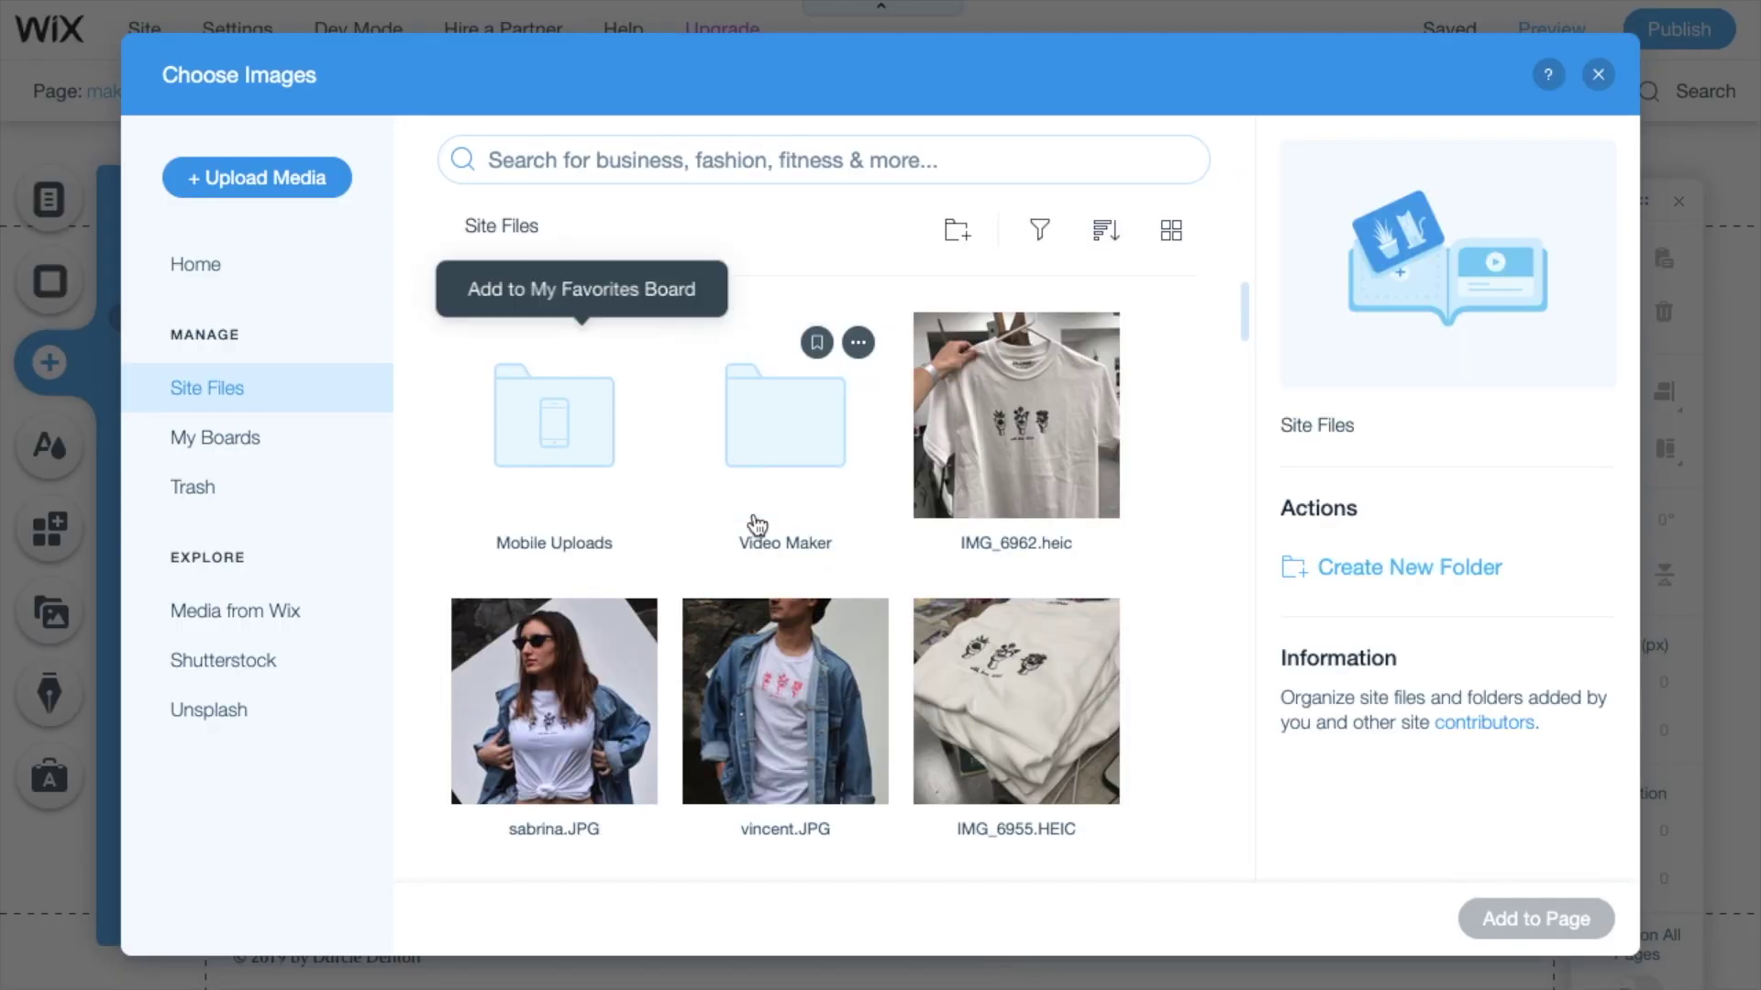
Upload the drawing of a trash can full of flowers from the computer for the make it beautiful page
left_click(307, 184)
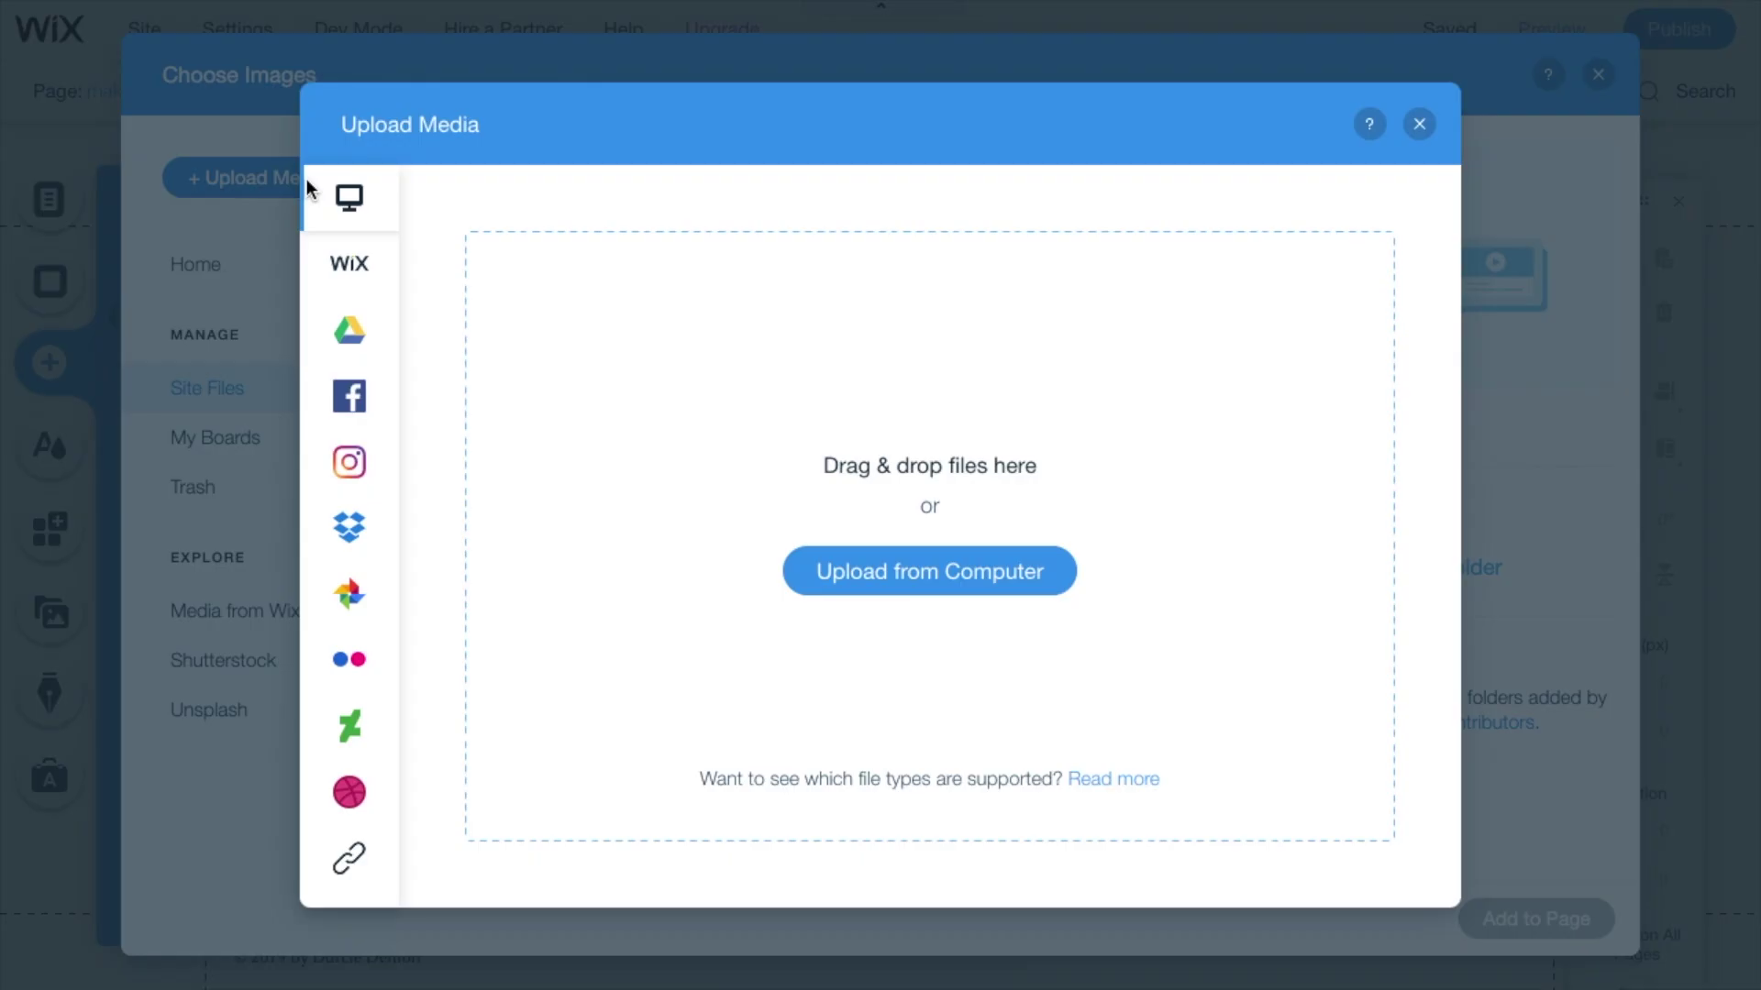
left_click(929, 571)
scroll(917, 229, "down", 10)
double_click(633, 179)
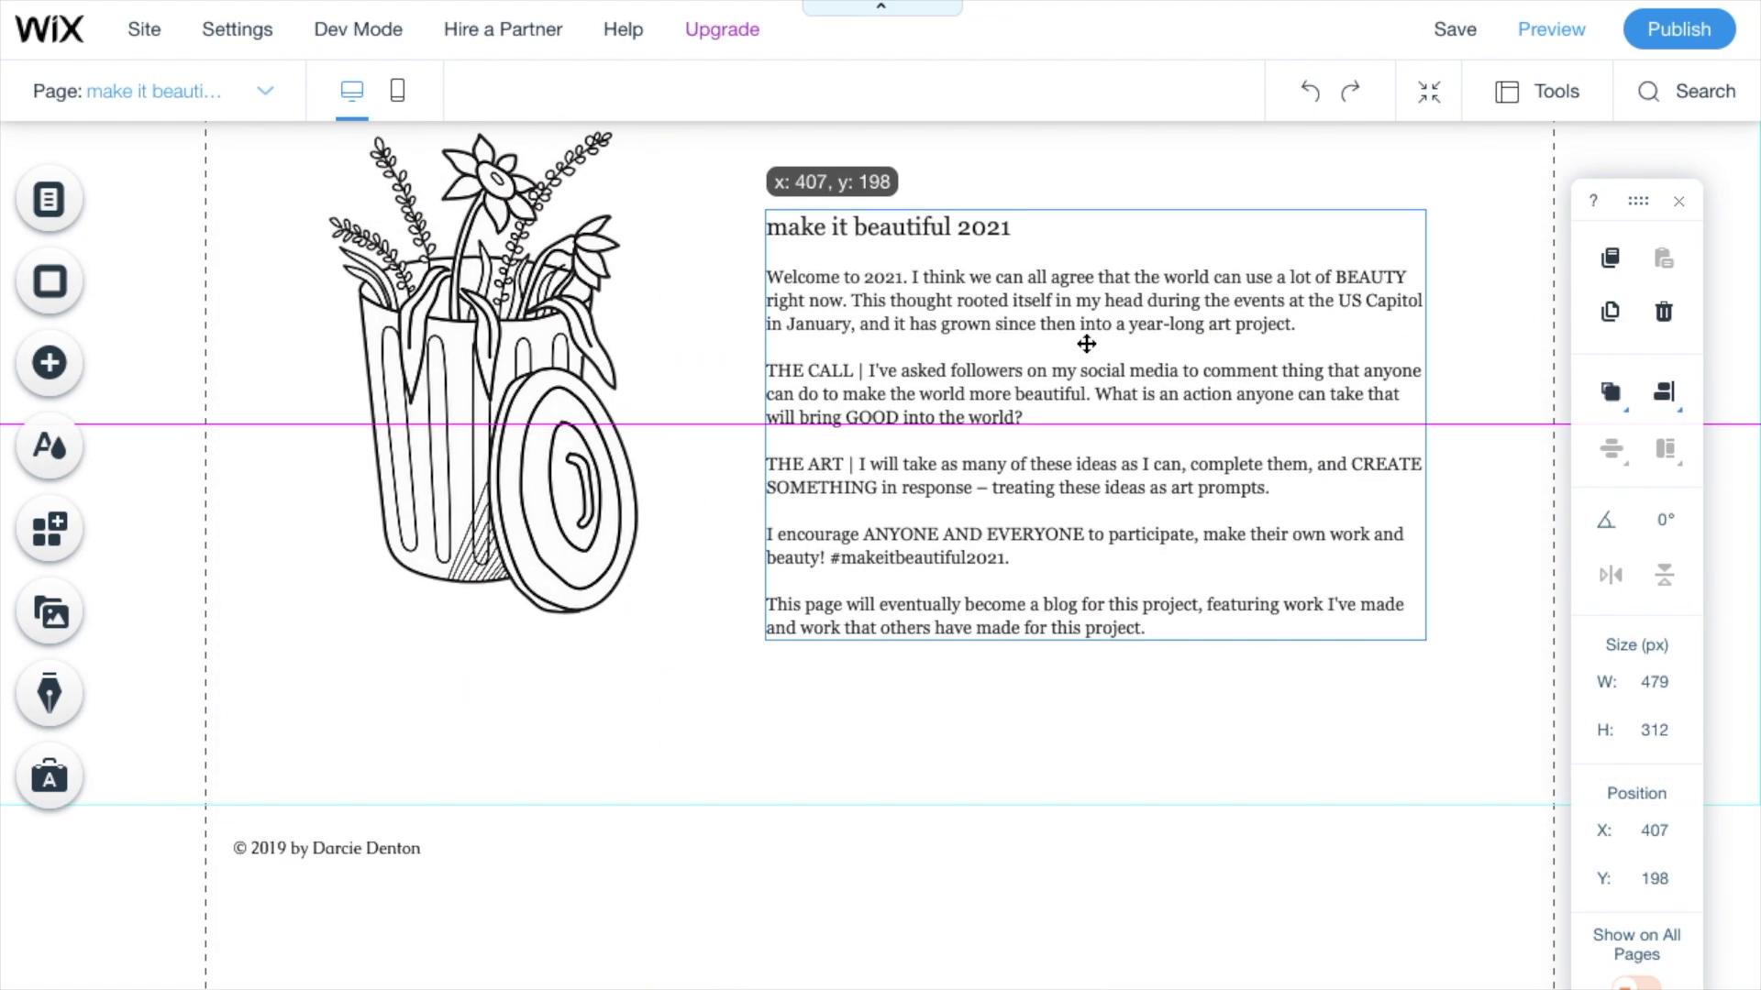
Restyle the make it beautiful 2021 text, widen its box to 479 px beside the trash can drawing, and preview the page
left_click_drag(1087, 344, 1083, 344)
scroll(1223, 695, "up", 3)
left_click_drag(1075, 596, 1082, 559)
left_click(1562, 40)
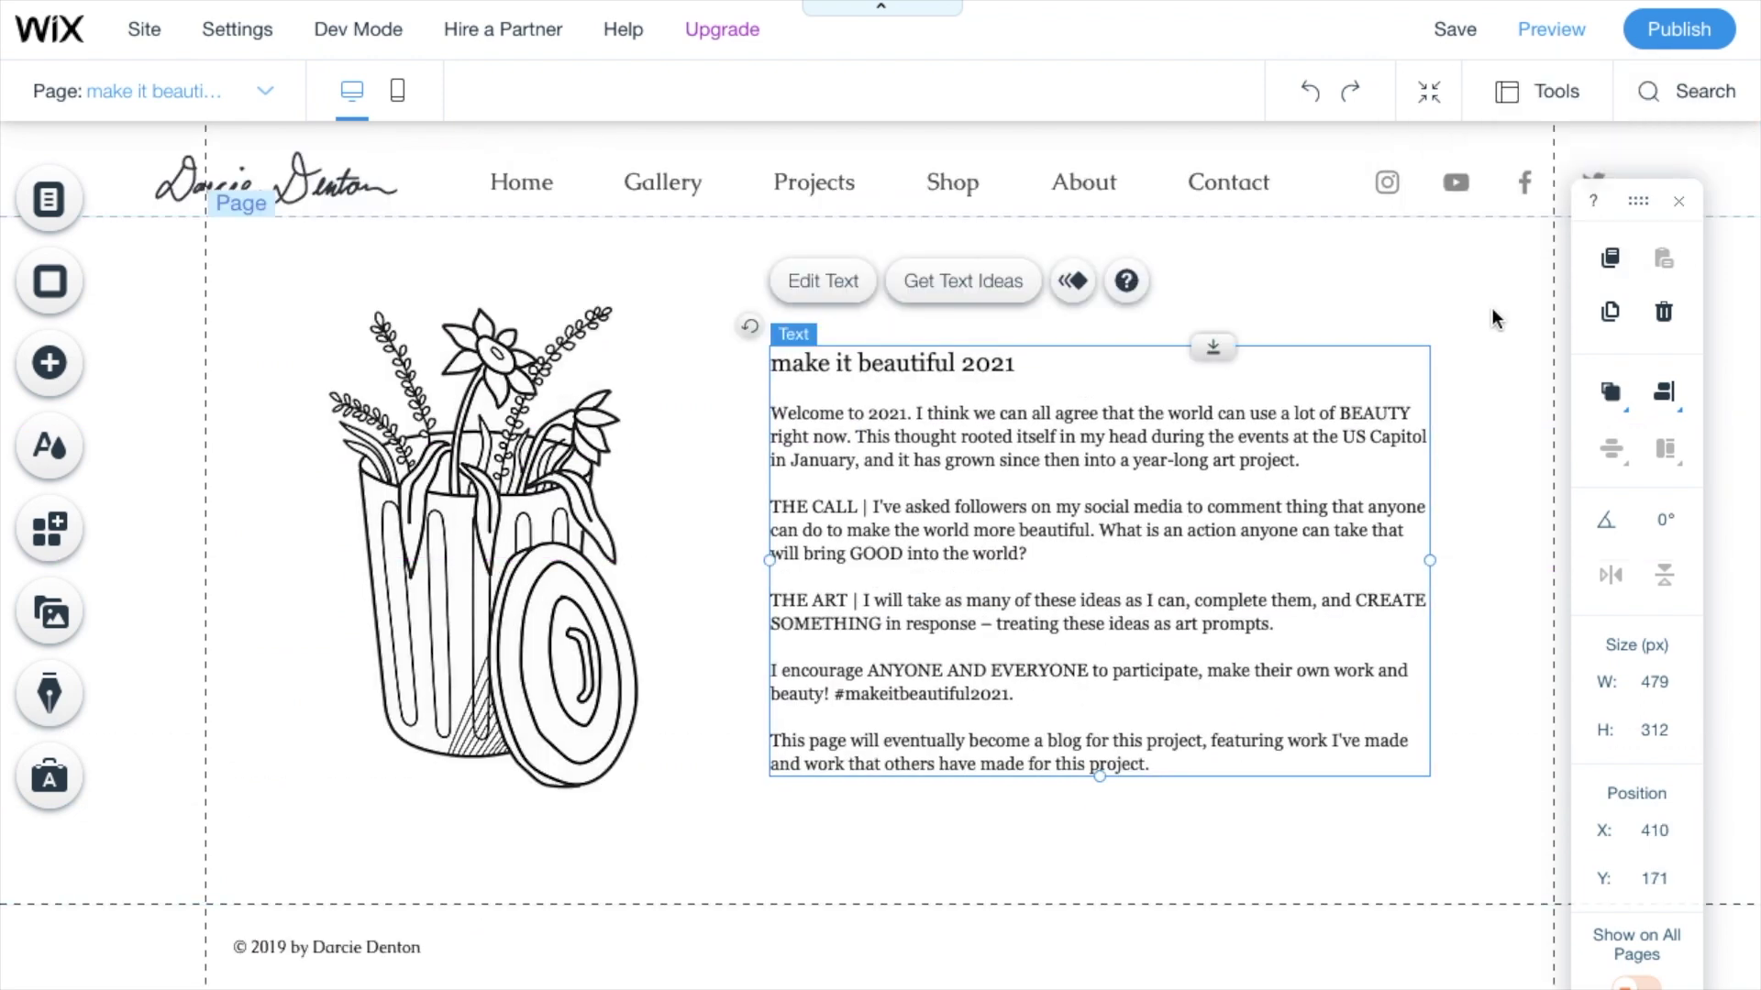
left_click(1500, 36)
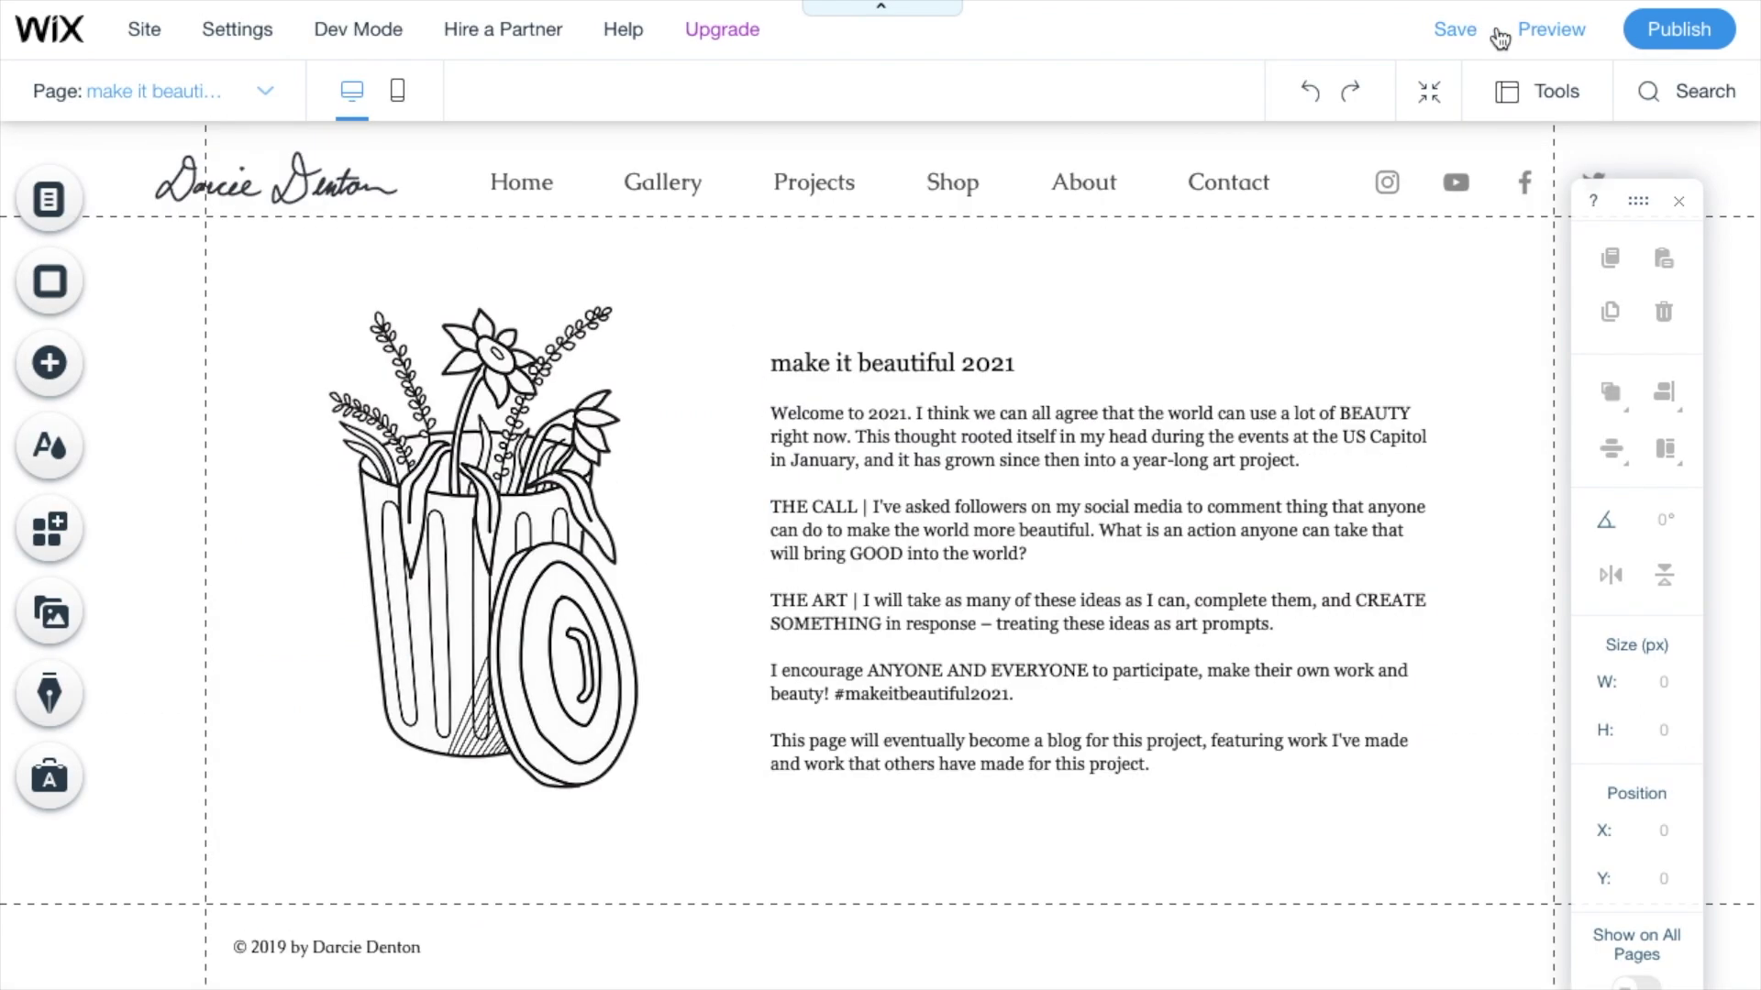
Place a gallery on the acrylic page and fill it with the acrylic painting images from the site files
left_click(954, 312)
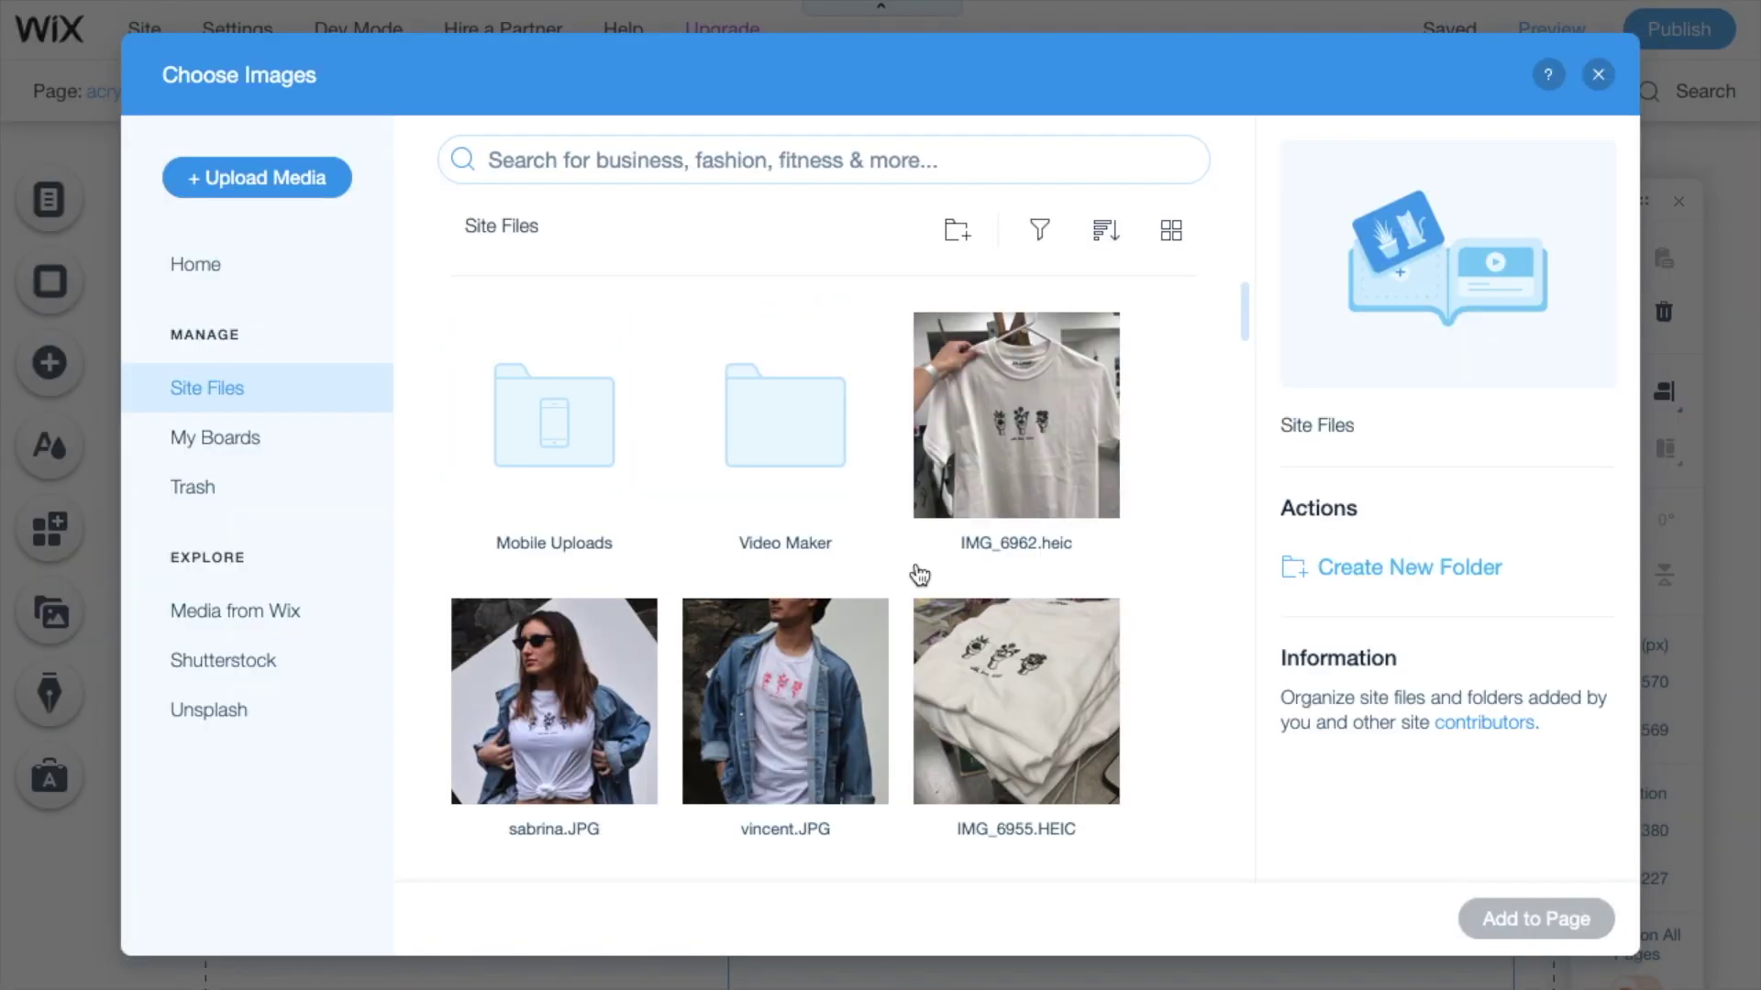
scroll(917, 574, "down", 5)
left_click_drag(1151, 586, 569, 689)
scroll(678, 697, "down", 8)
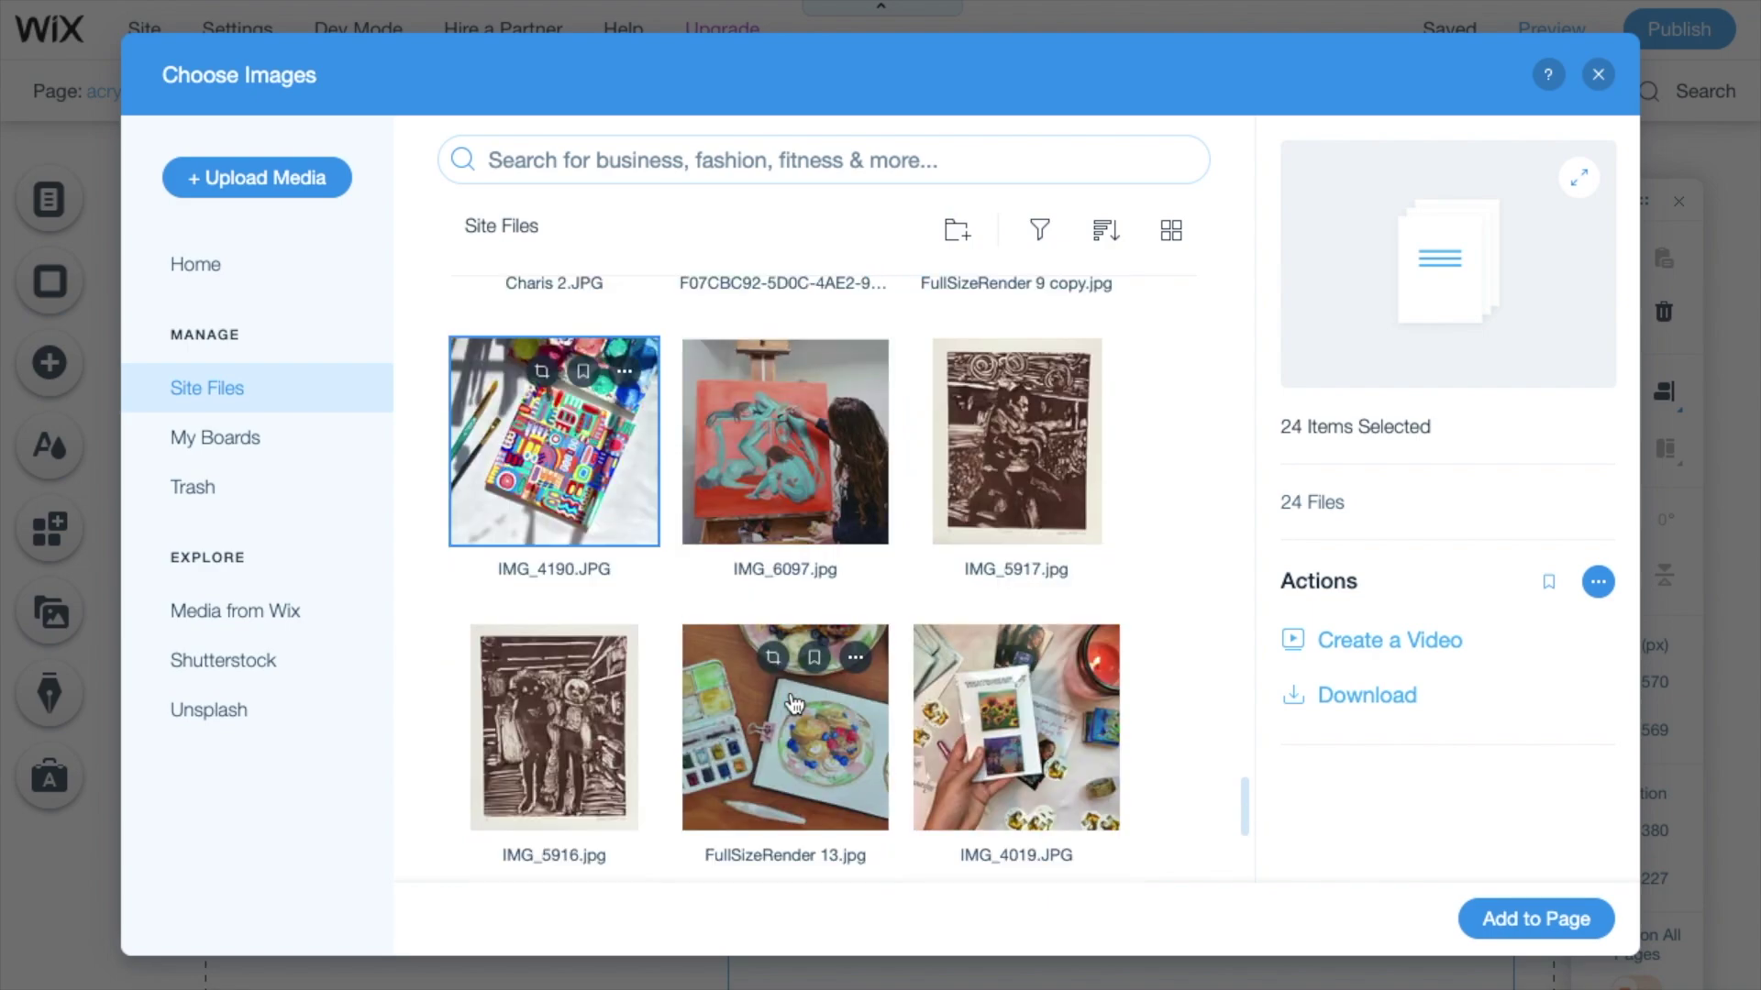
scroll(791, 691, "down", 3)
scroll(1139, 739, "down", 3)
left_click(1517, 921)
Rearrange the order of the paintings in the acrylic gallery
scroll(683, 780, "down", 4)
left_click_drag(683, 779, 840, 601)
left_click_drag(840, 793, 840, 601)
left_click_drag(647, 793, 840, 600)
scroll(677, 612, "down", 2)
scroll(677, 617, "up", 7)
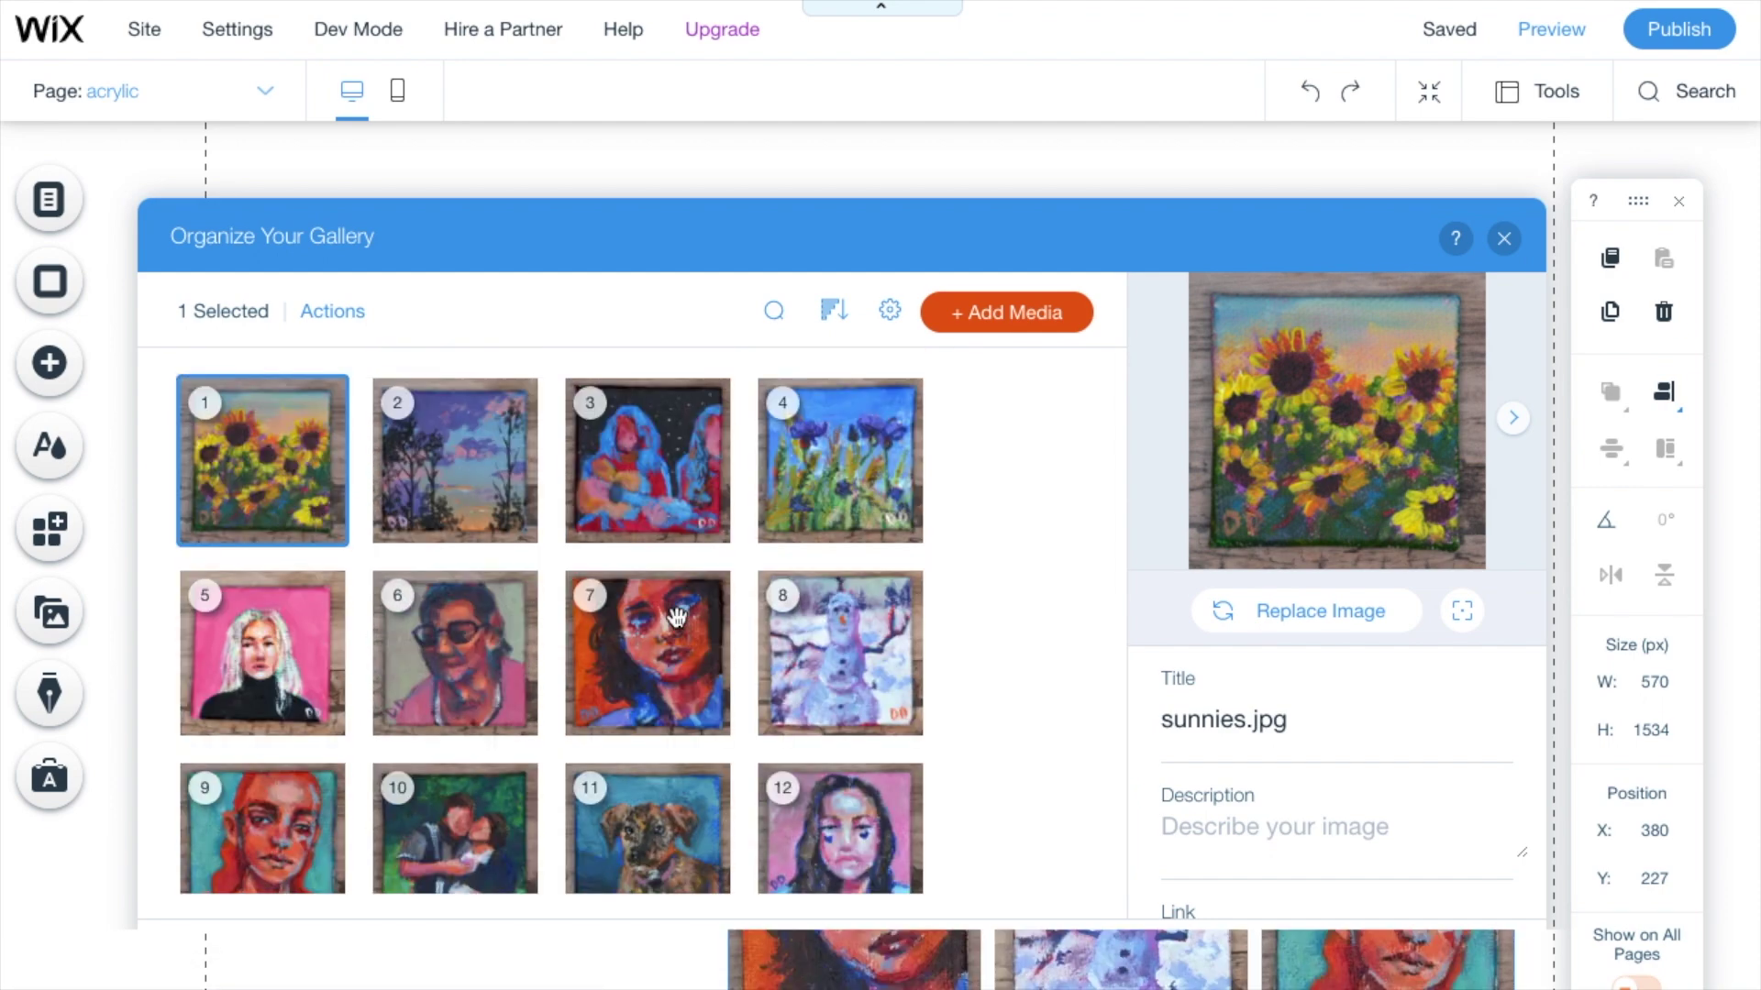
Change the sunflower painting's title in the acrylic gallery to sunnies
left_click(853, 468)
left_click(320, 489)
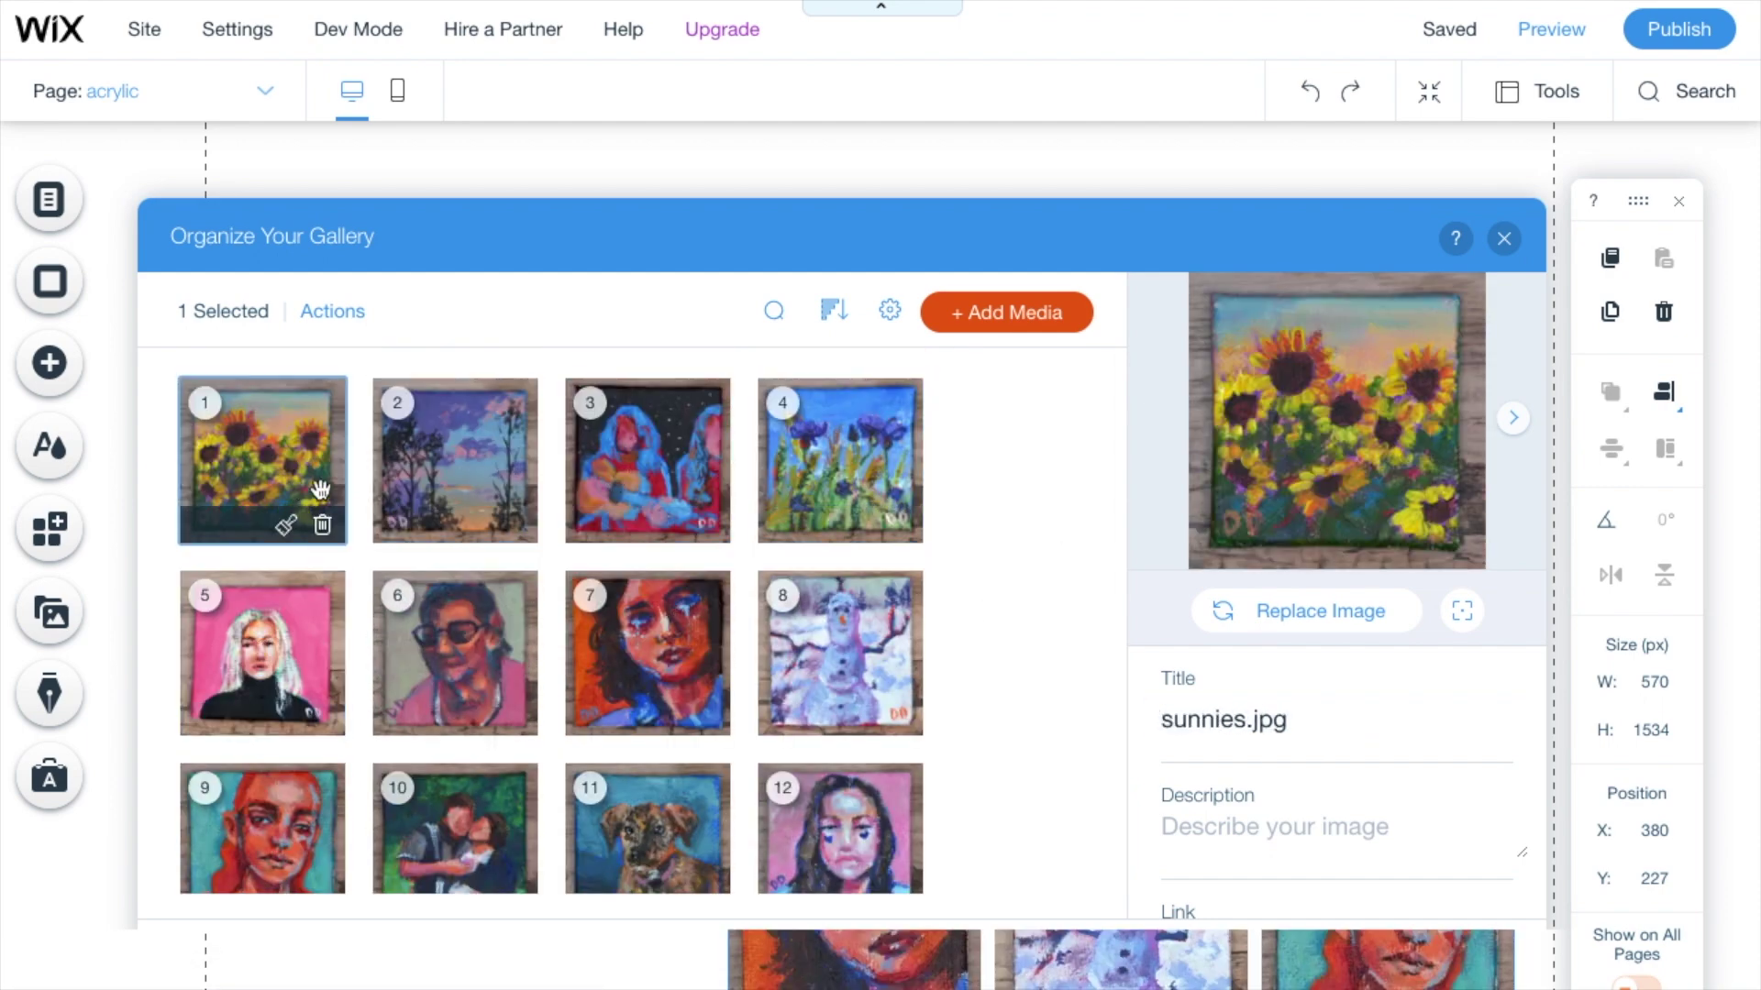
type("Sunni")
key("BackSpace")
key("BackSpace")
key("BackSpace")
key("BackSpace")
key("BackSpace")
type("sunnies")
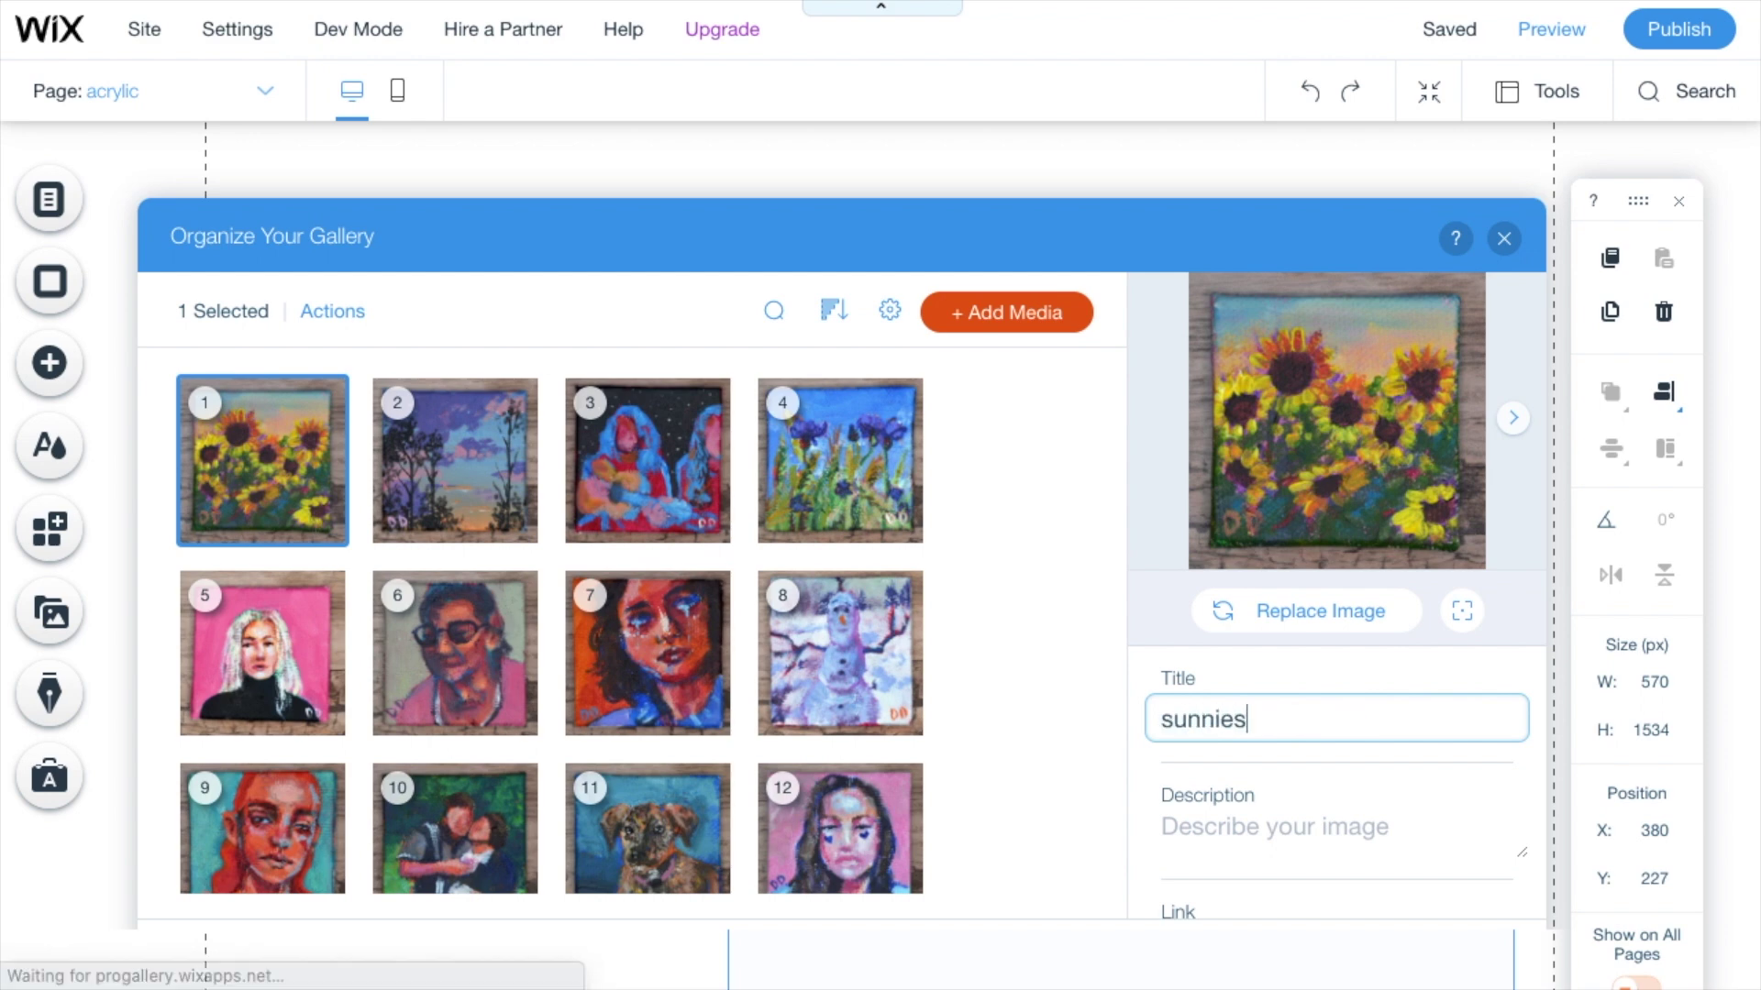
Describe the sunflower painting as 2x2 inch acrylic painting and select that description for reuse
left_click(1243, 816)
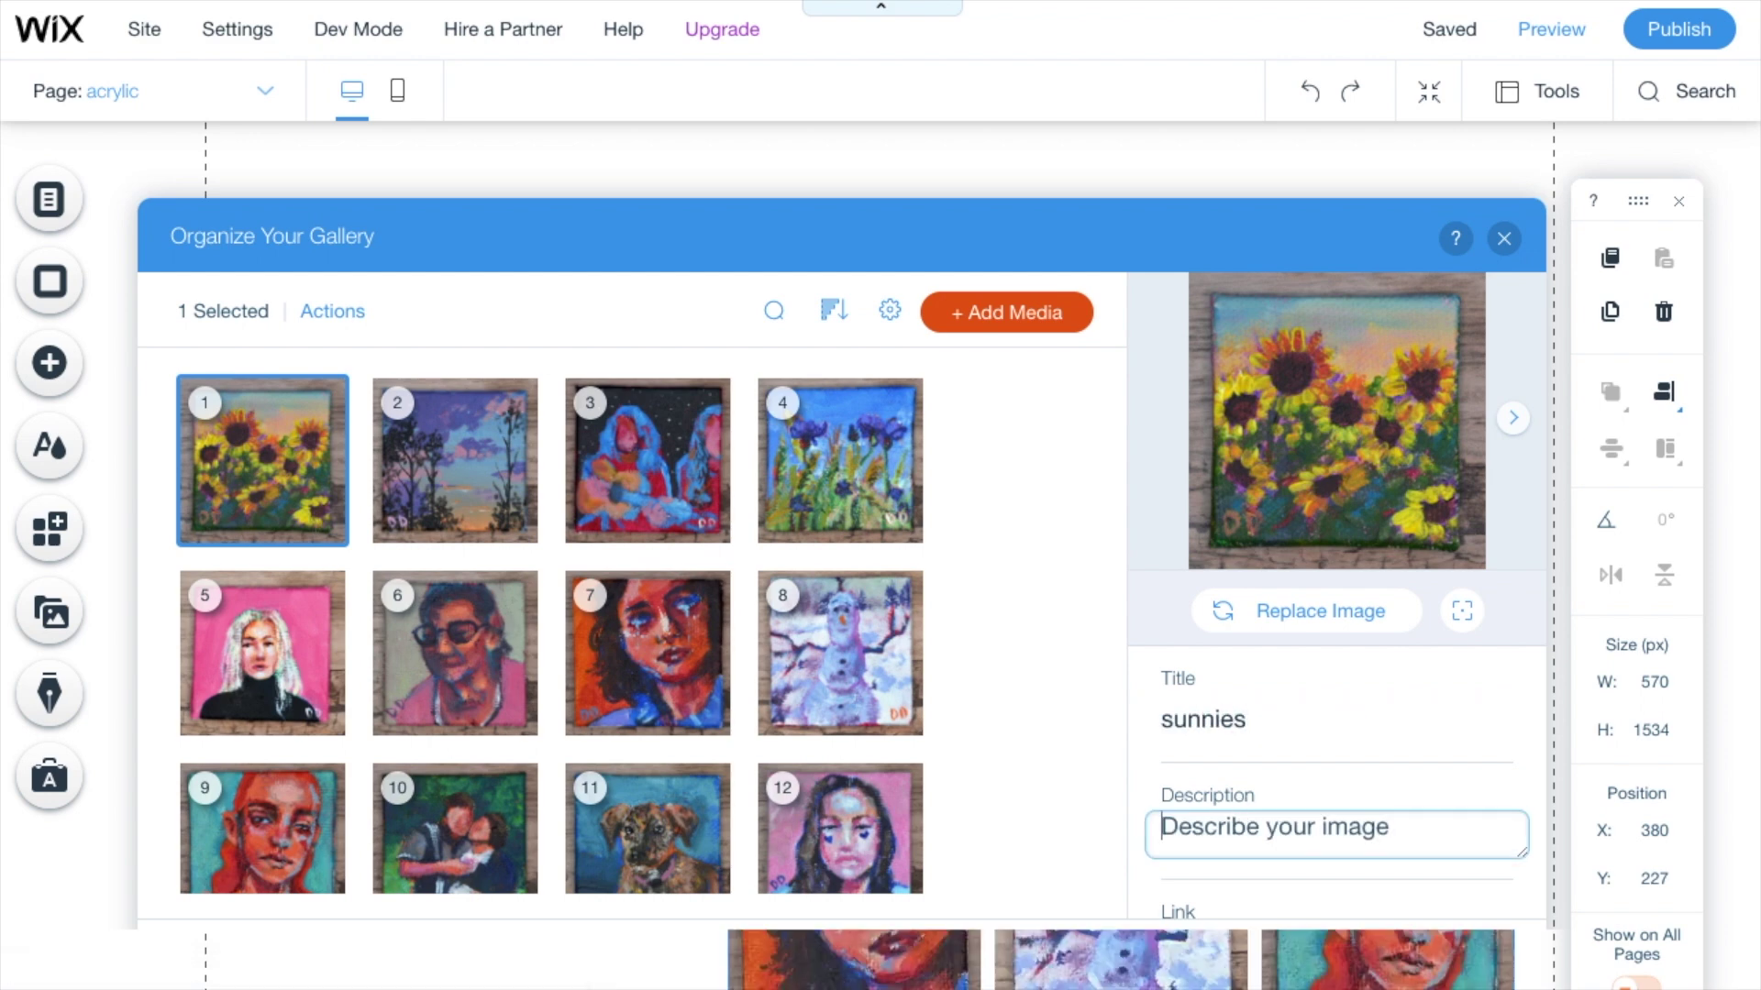
type("2x2 acryli painting")
left_click(1270, 828)
type("c")
left_click(1208, 828)
type("inch")
mouse_move(1429, 829)
left_mouse_down()
mouse_move(1152, 833)
mouse_move(1078, 816)
left_mouse_up()
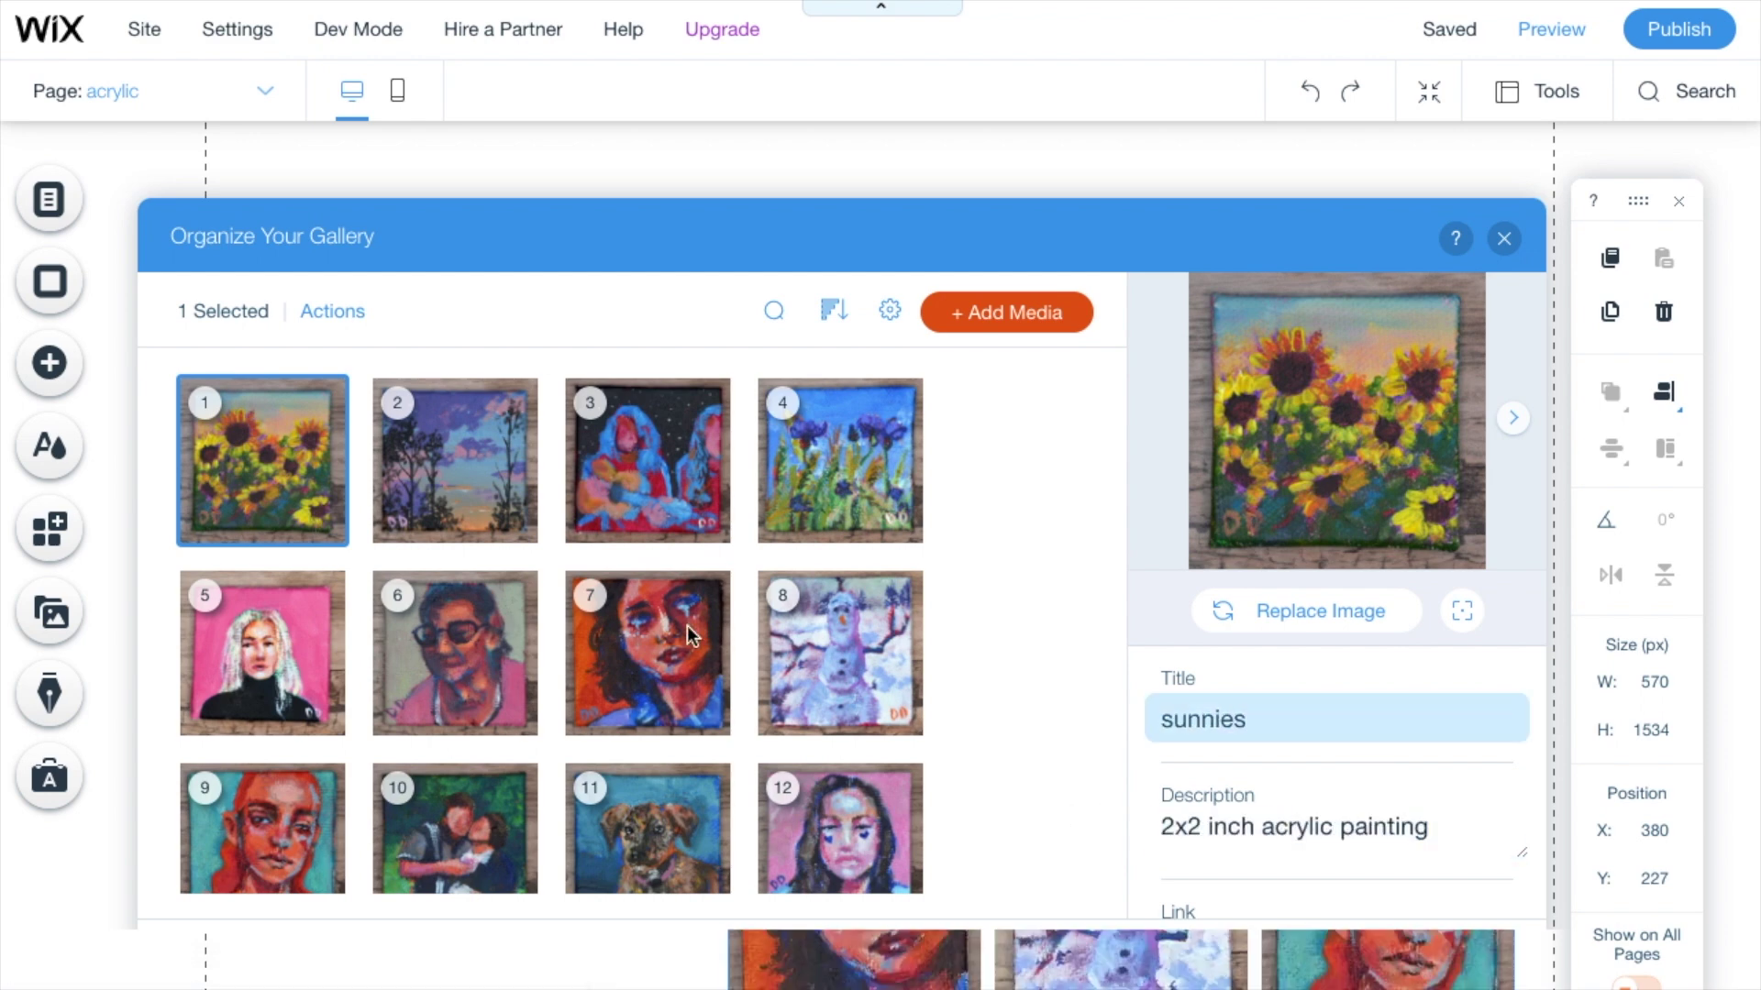
Edit the titles and descriptions of the other acrylic paintings, with olaf for the snowman and wood panel in a description
left_click(454, 459)
left_click(1297, 718)
left_click(647, 459)
left_click(840, 651)
left_click(1226, 838)
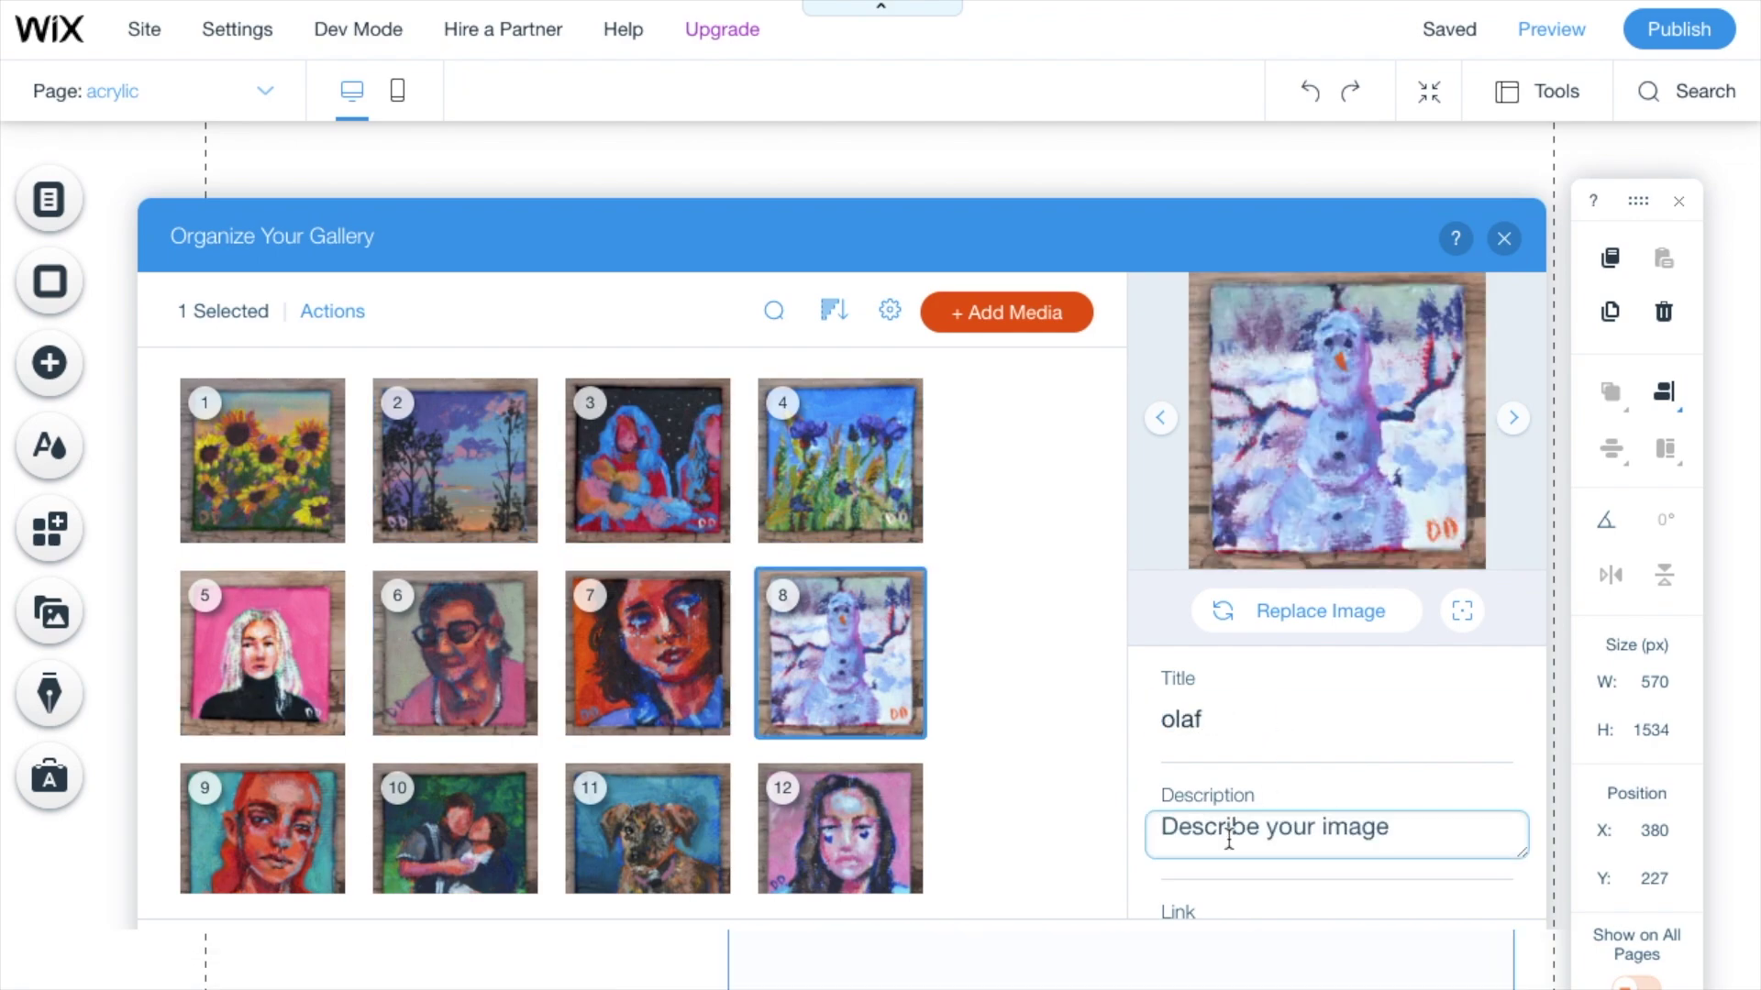
scroll(647, 624, "down", 5)
left_click(455, 801)
type("p")
left_click(647, 647)
type("wood panel")
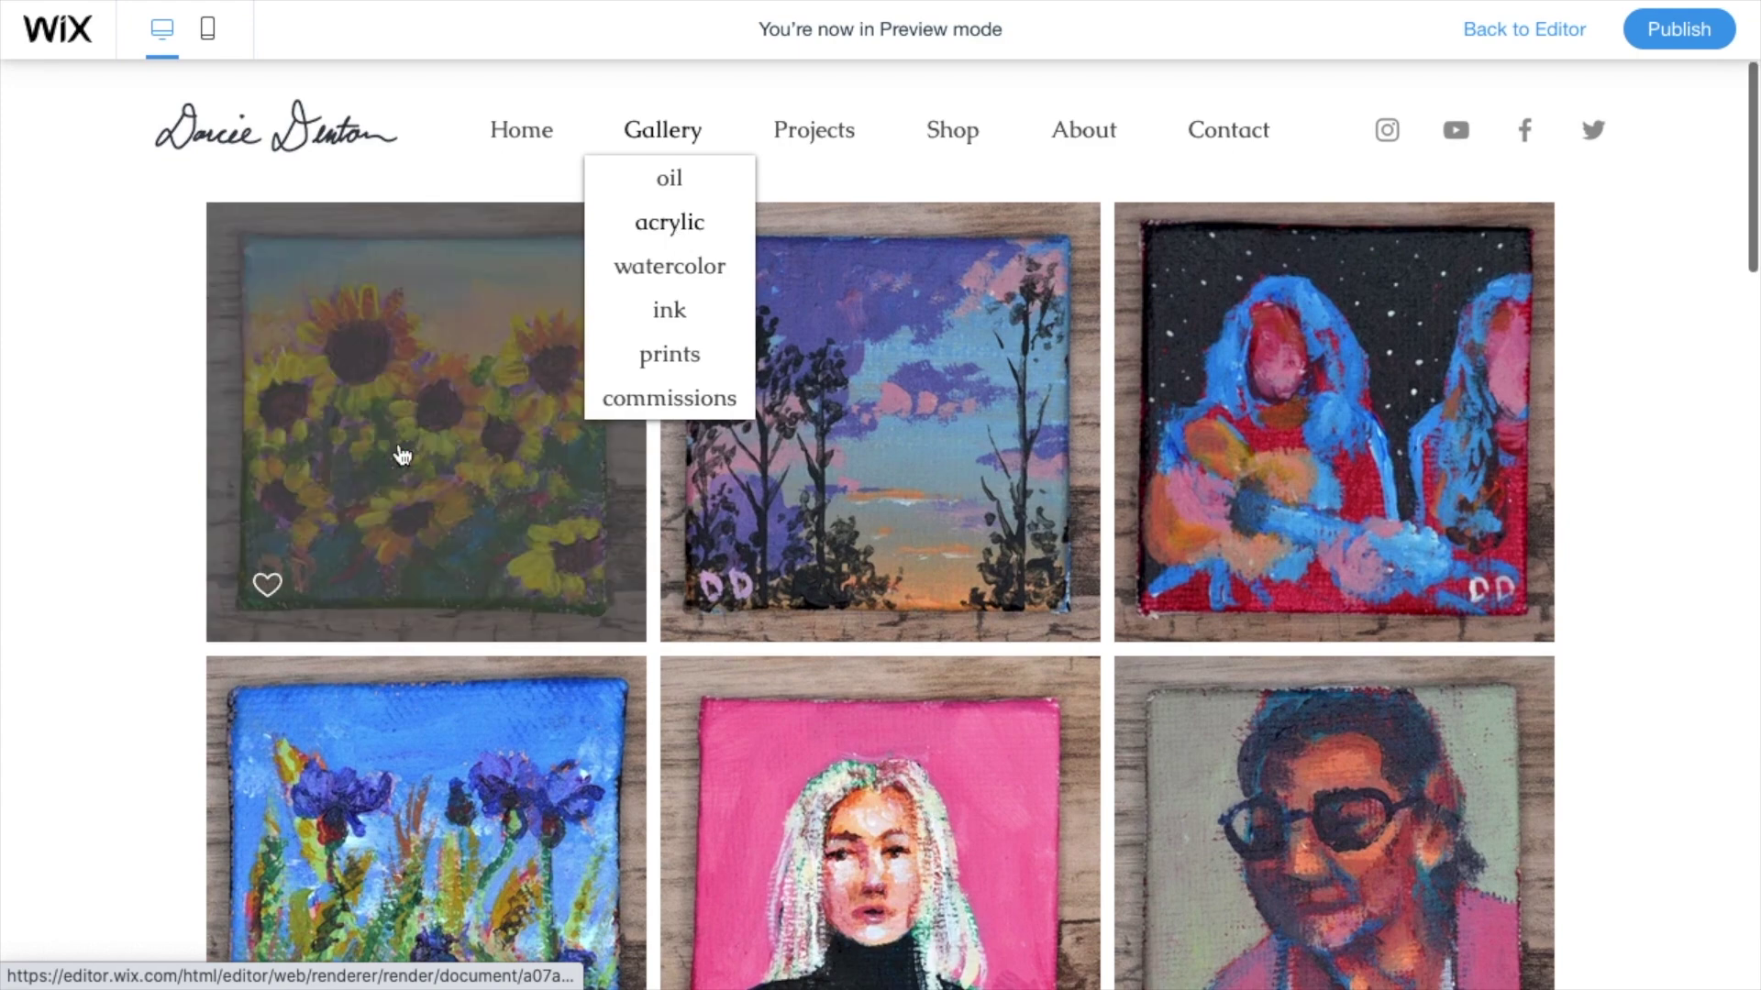
In the acrylic page preview, check the sunflower painting's expanded view and return to editing
left_click(401, 453)
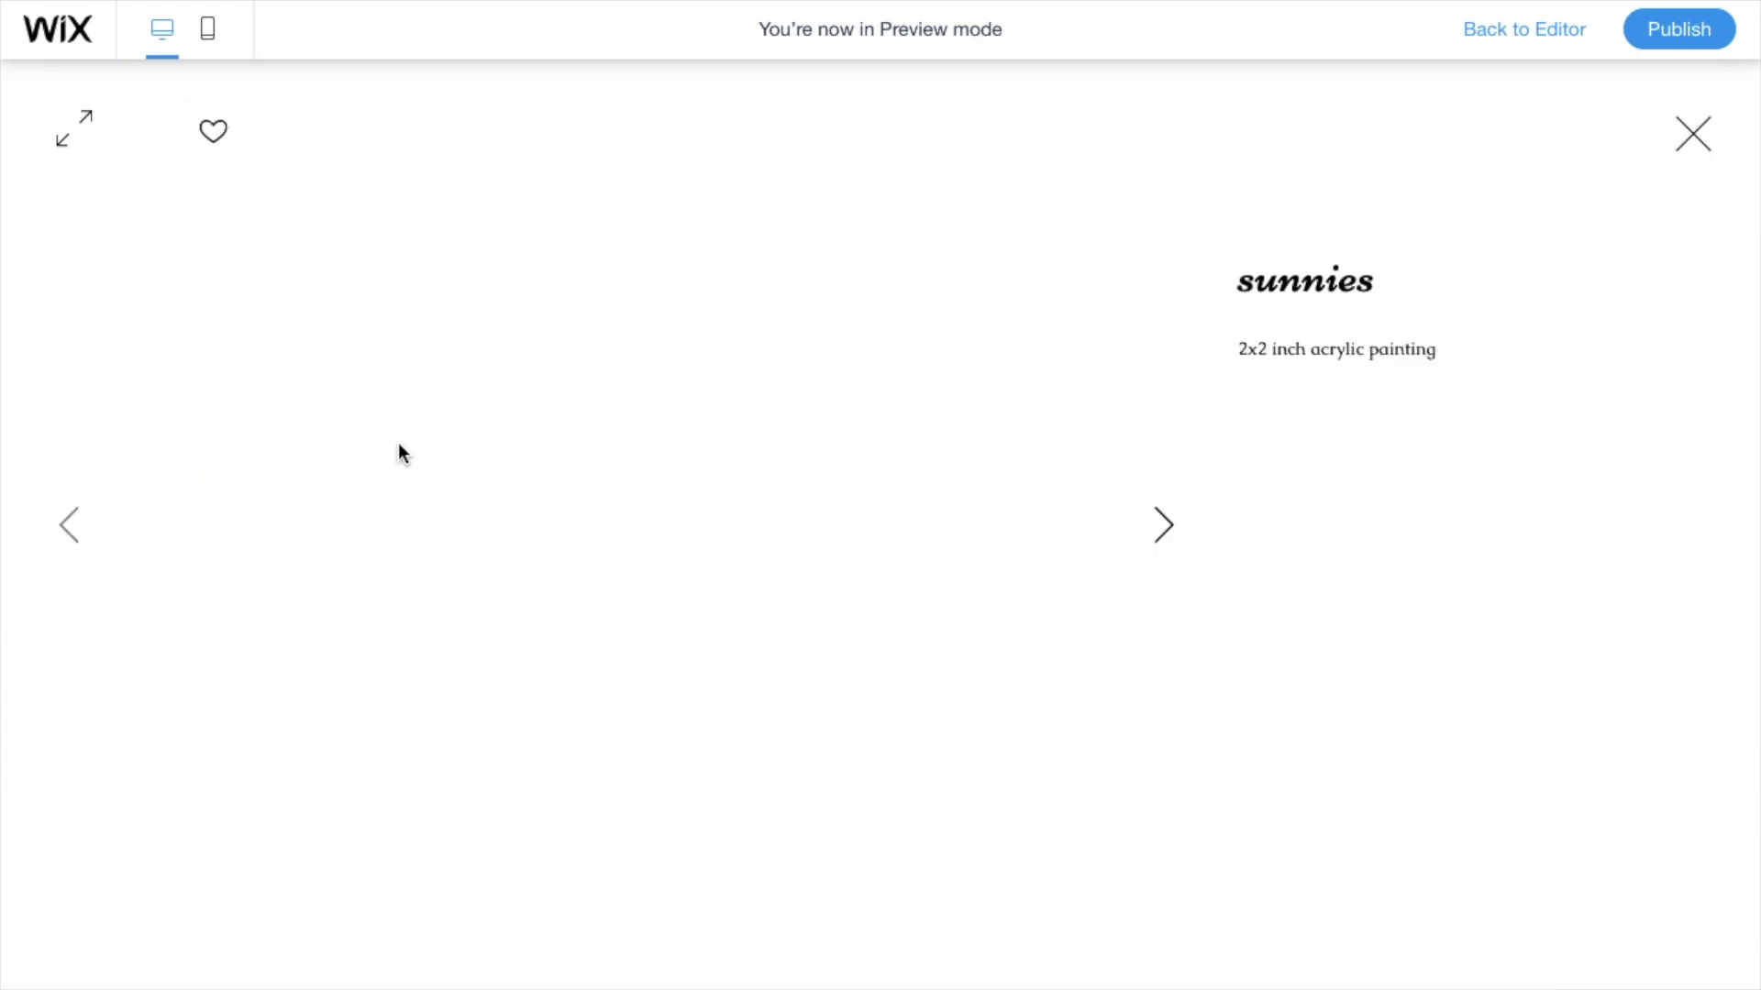
left_click(1699, 158)
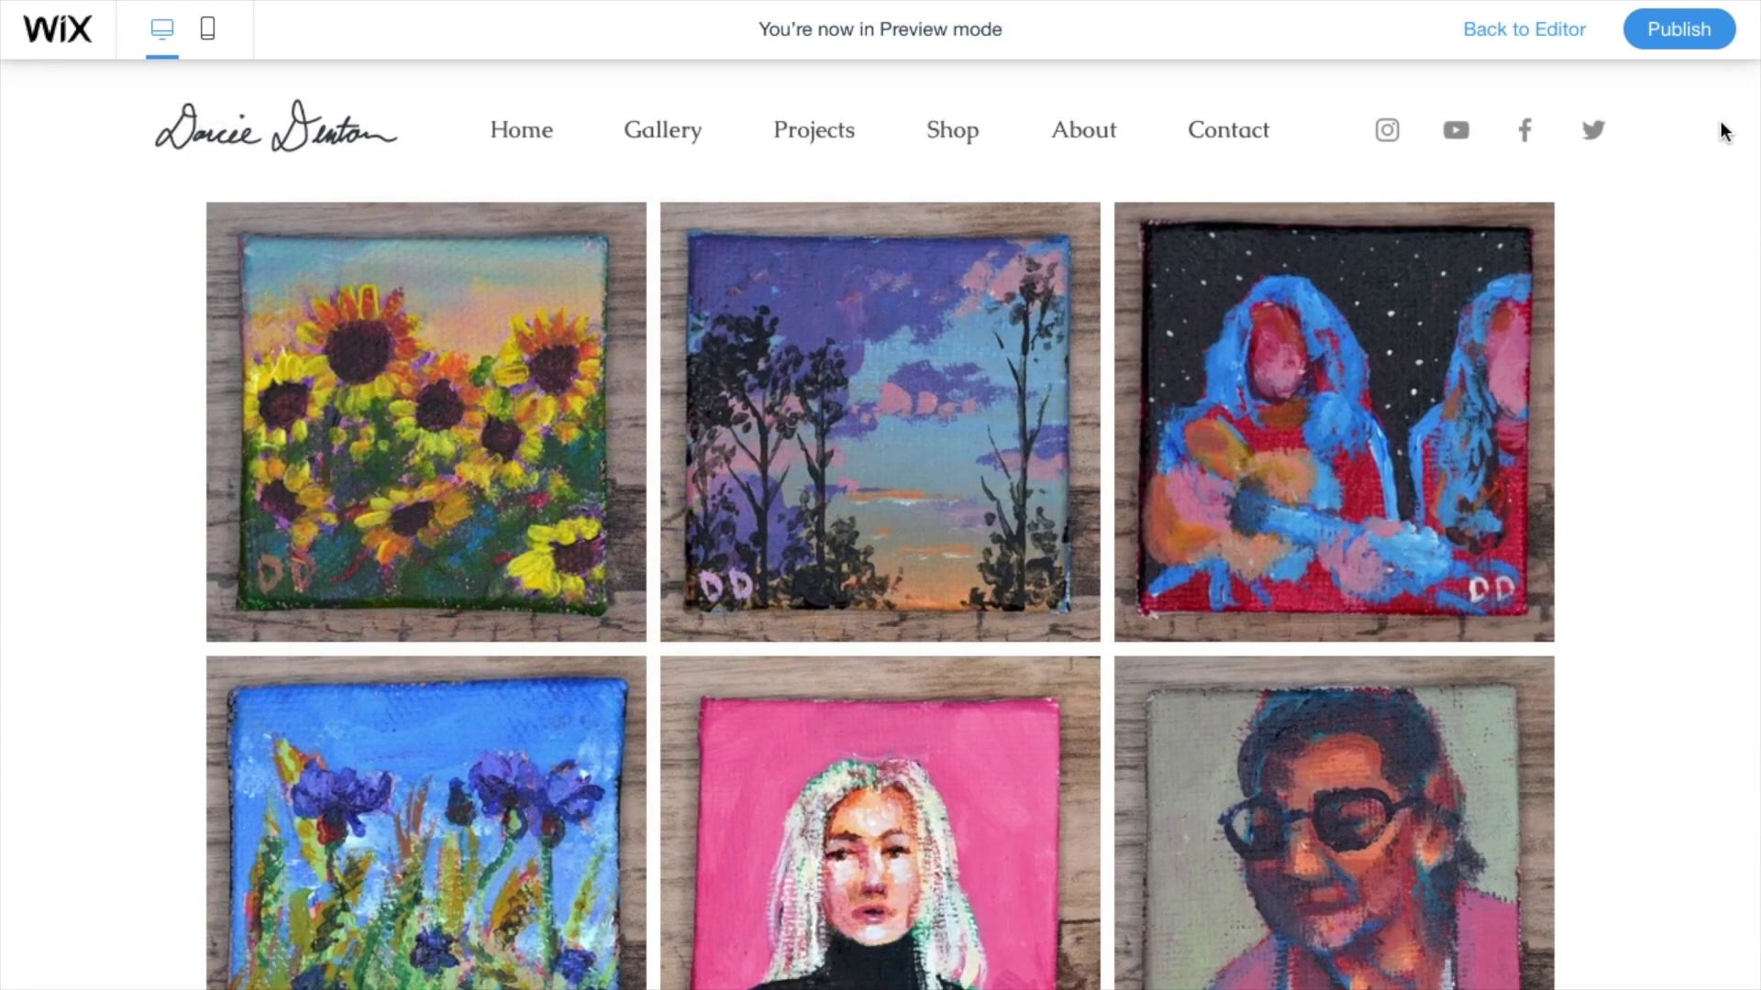
left_click(1561, 32)
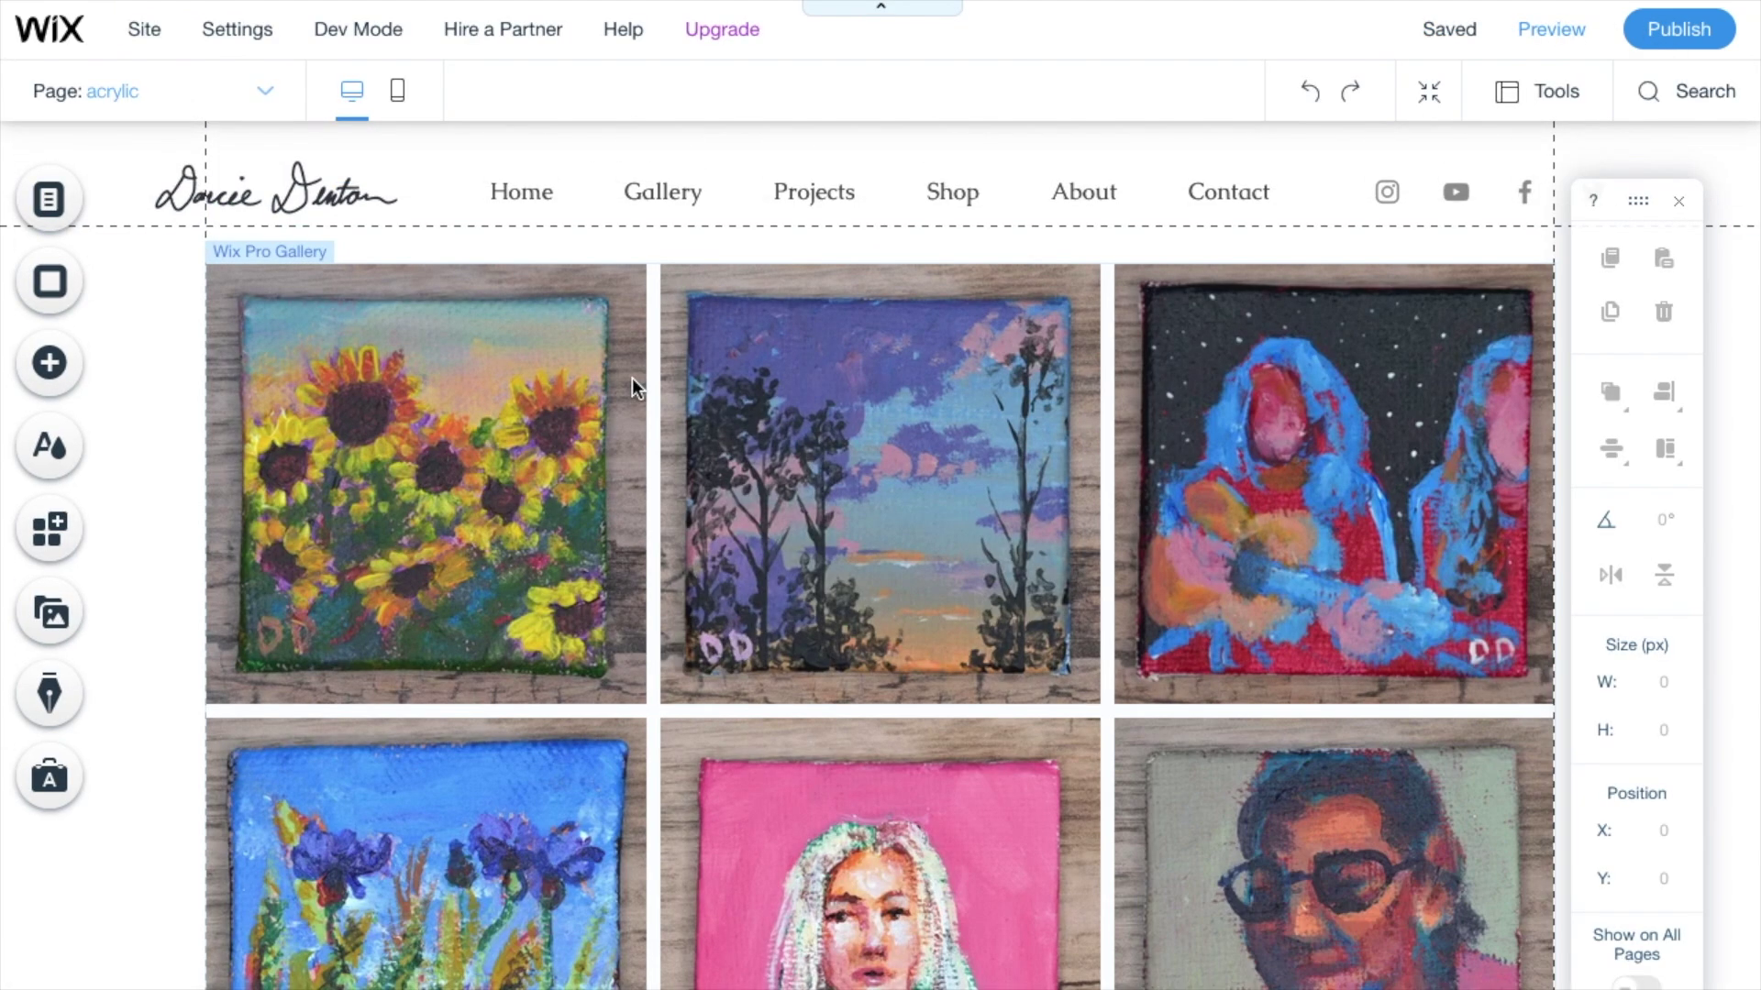
Open the Expand Mode customization in the acrylic gallery's design settings
left_click(442, 442)
left_click(587, 374)
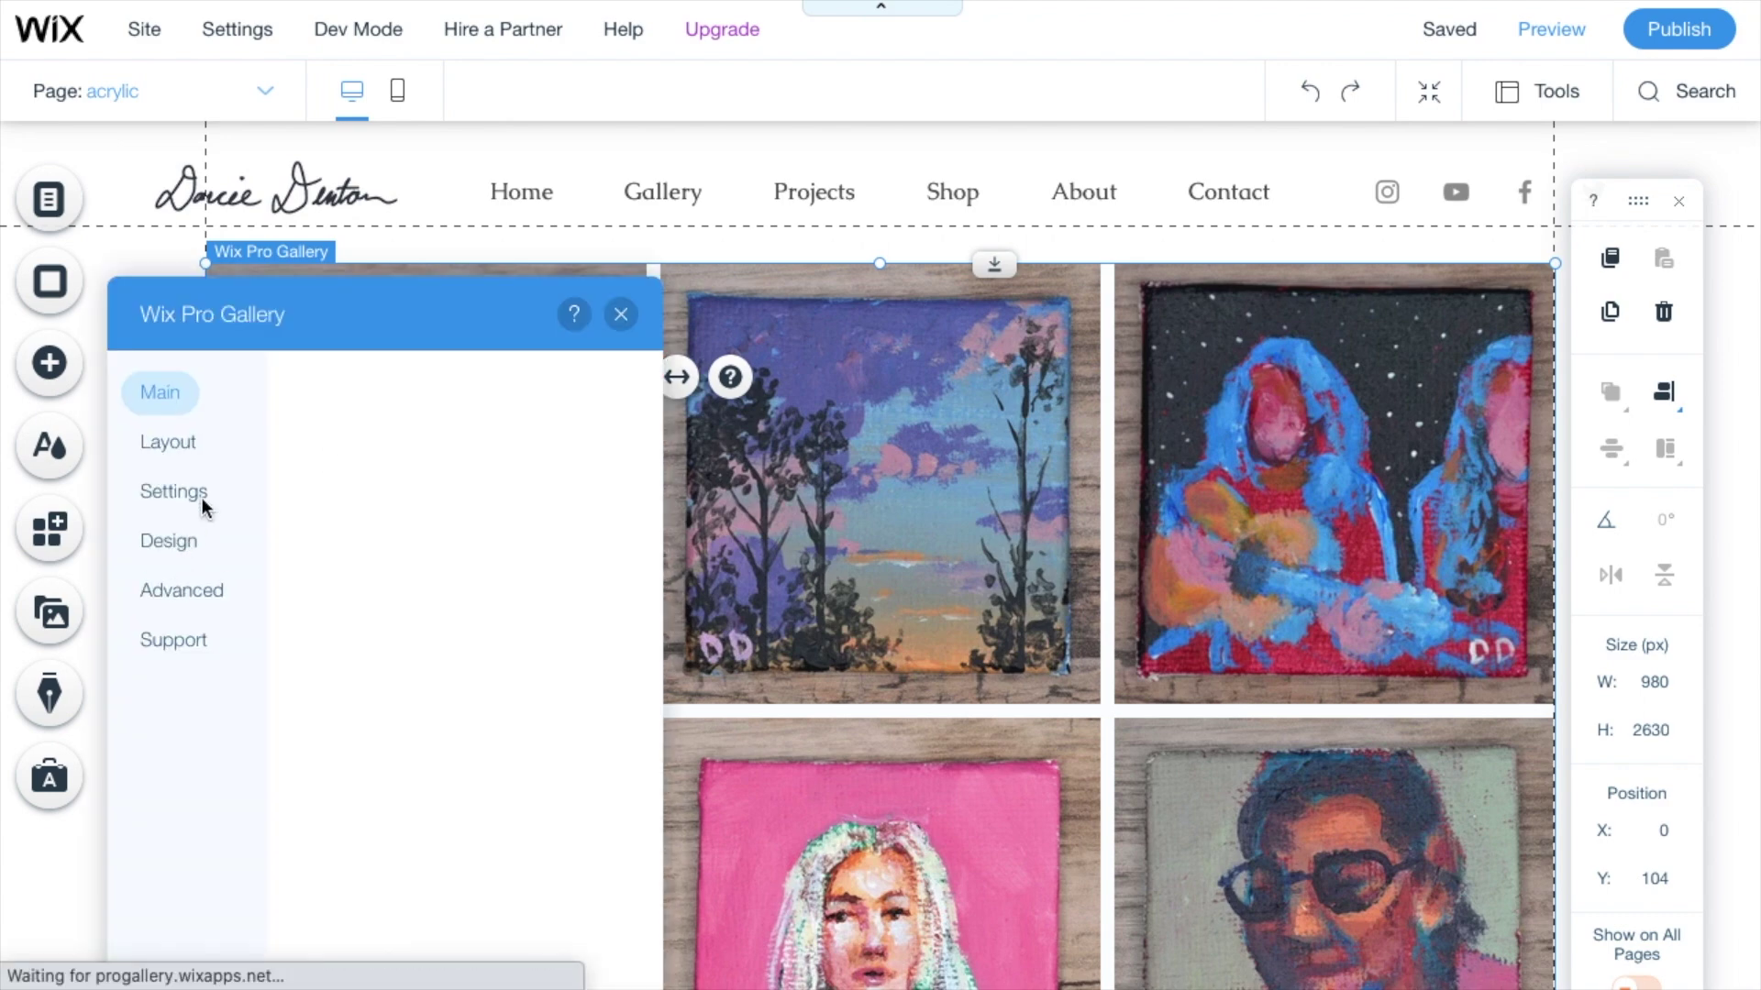
left_click(173, 492)
scroll(481, 646, "down", 1)
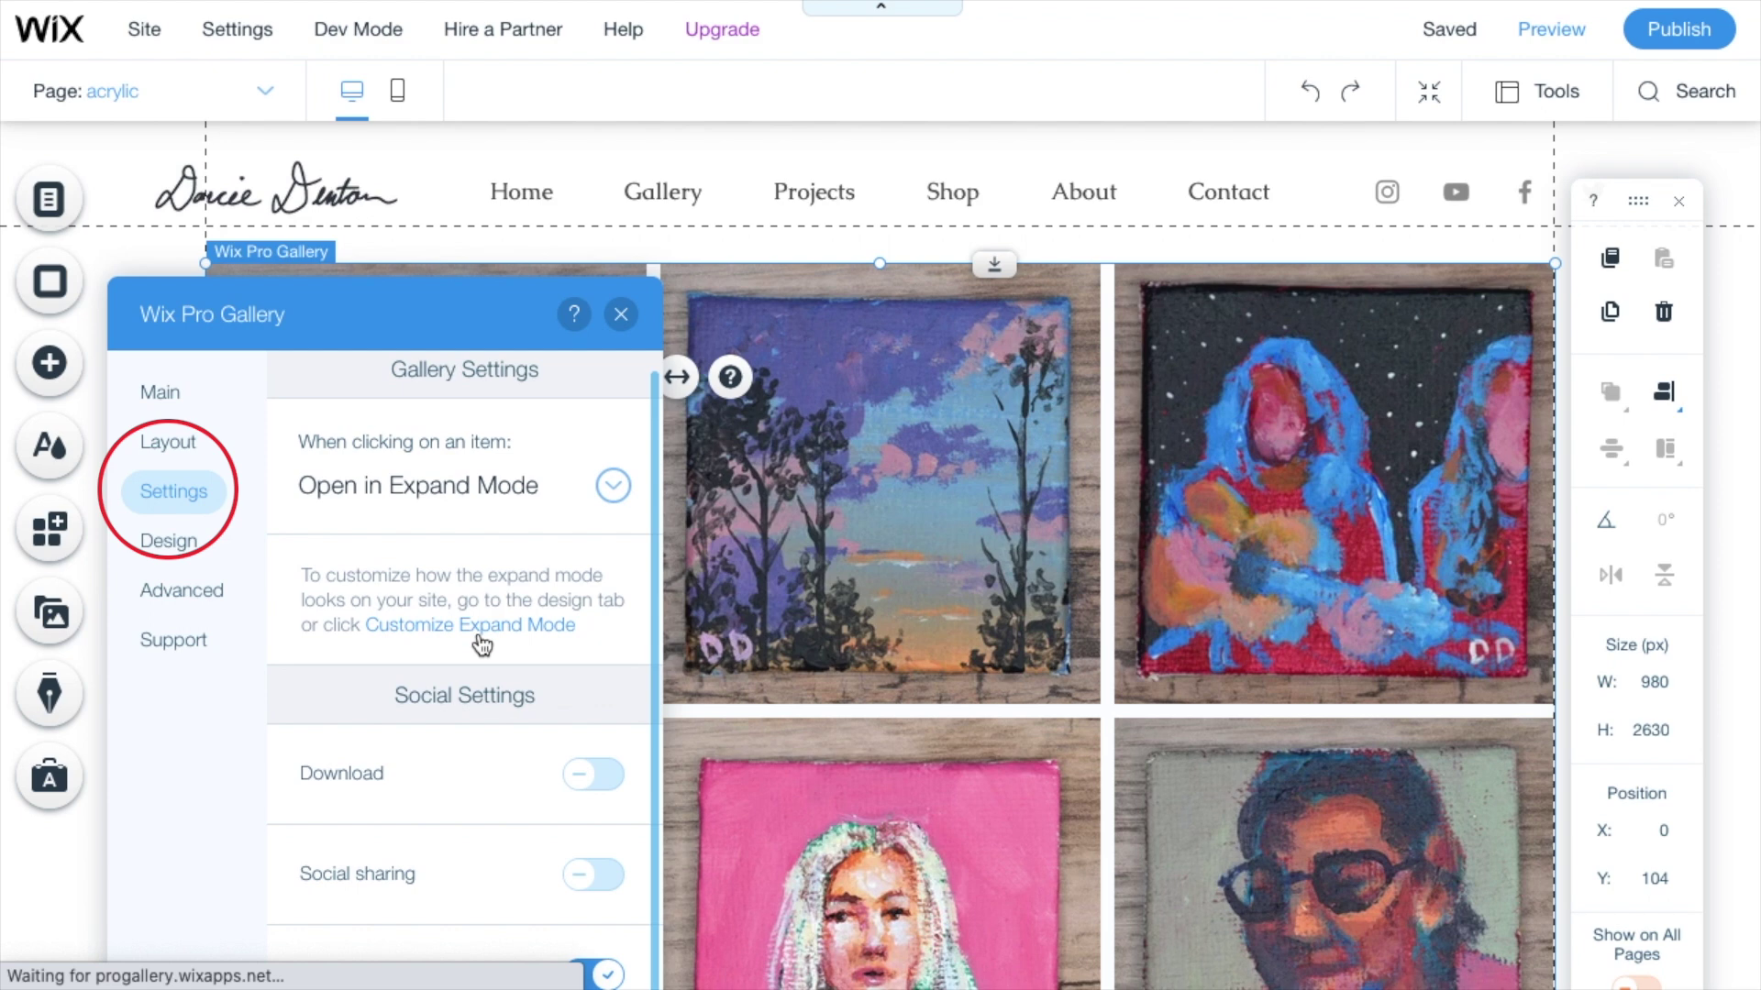
left_click(174, 542)
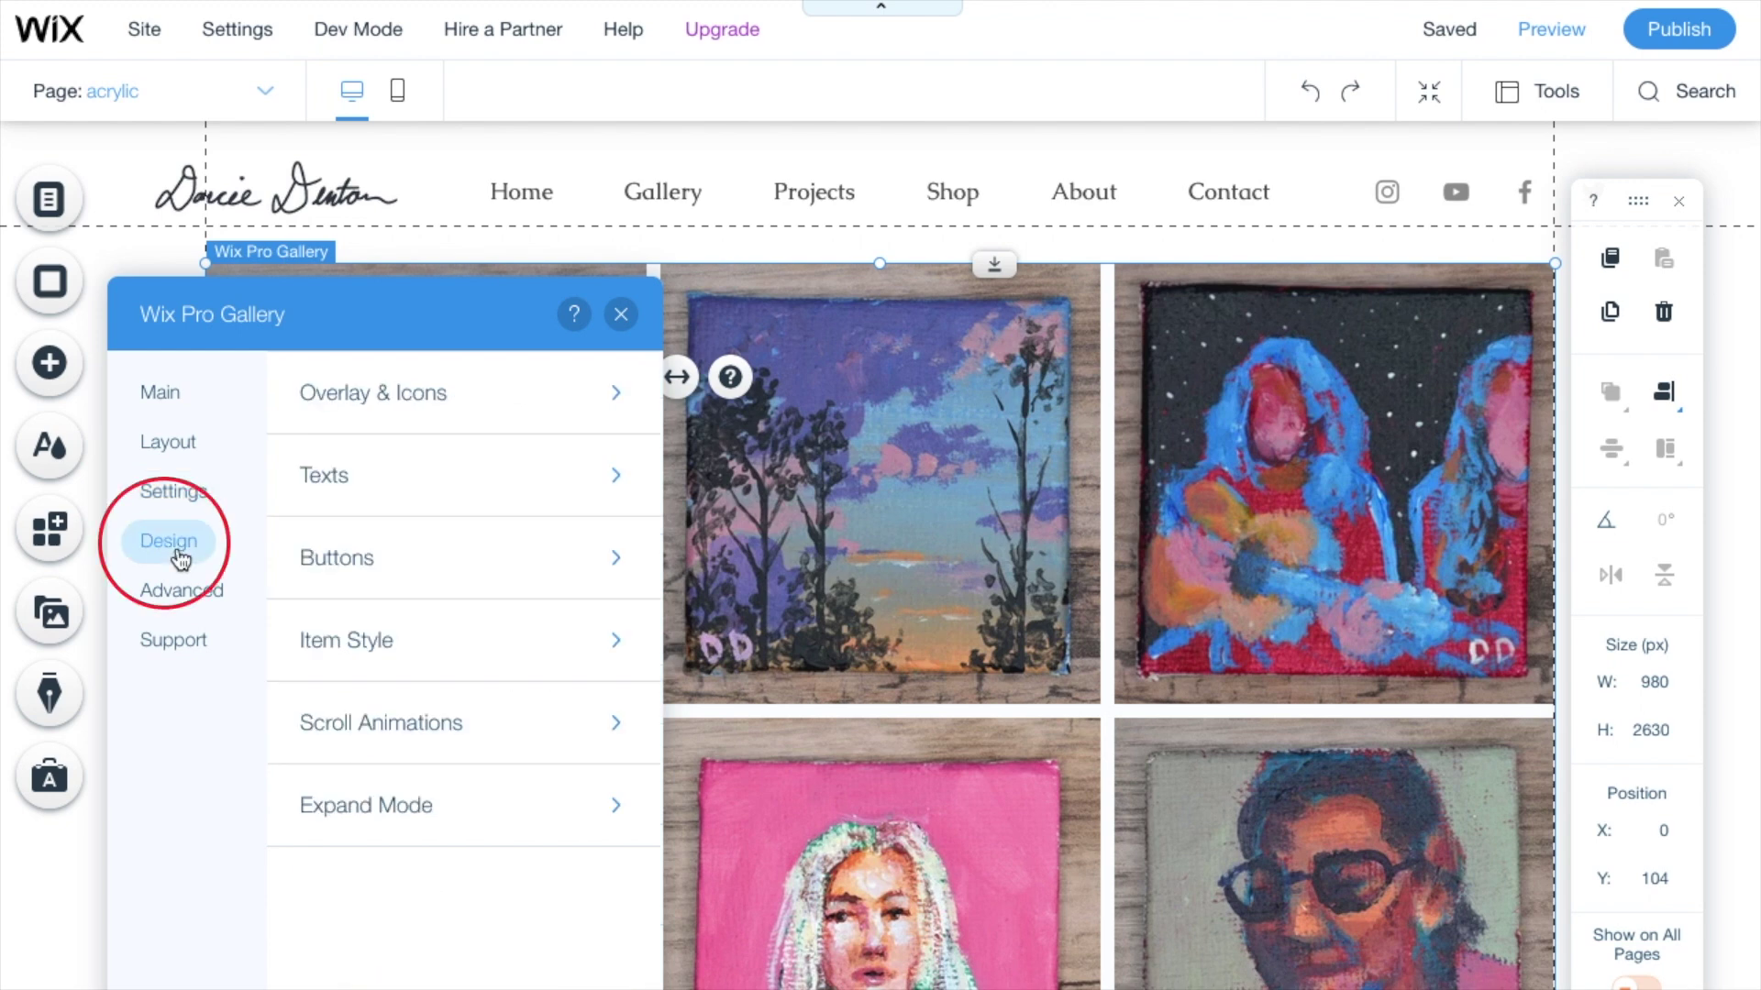
left_click(396, 809)
left_click(502, 613)
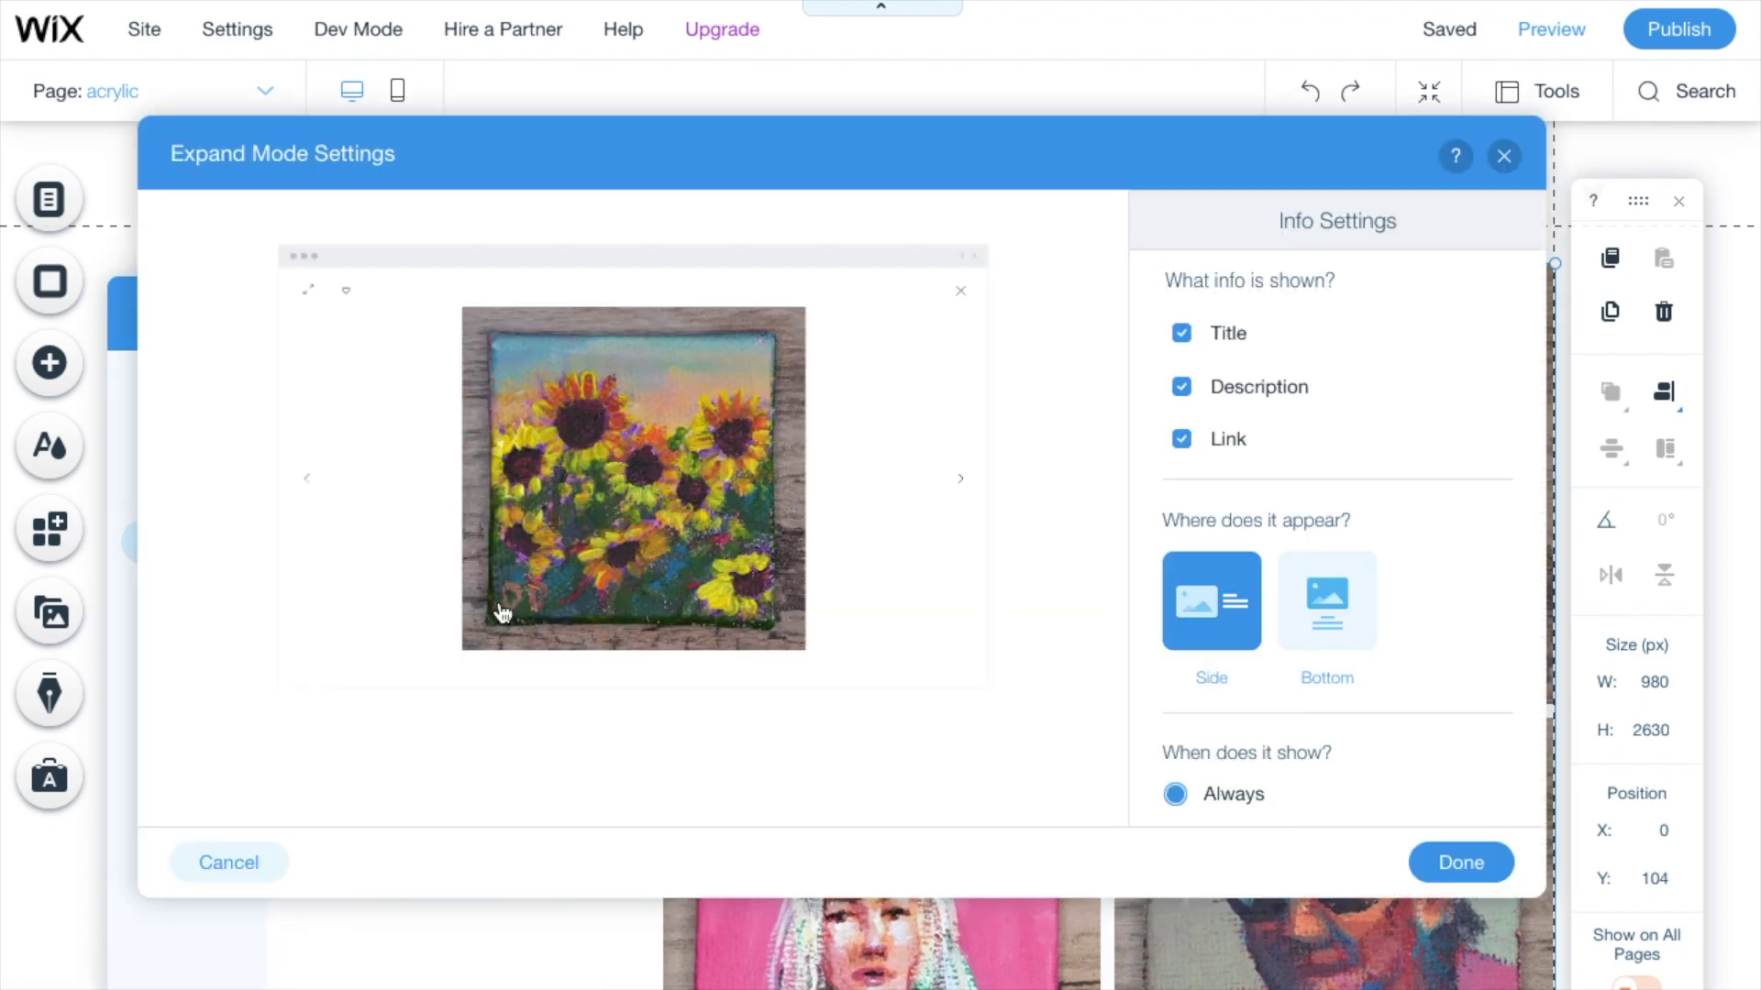
Set the expand mode title font to Georgia and close the acrylic gallery's settings
scroll(1319, 561, "down", 10)
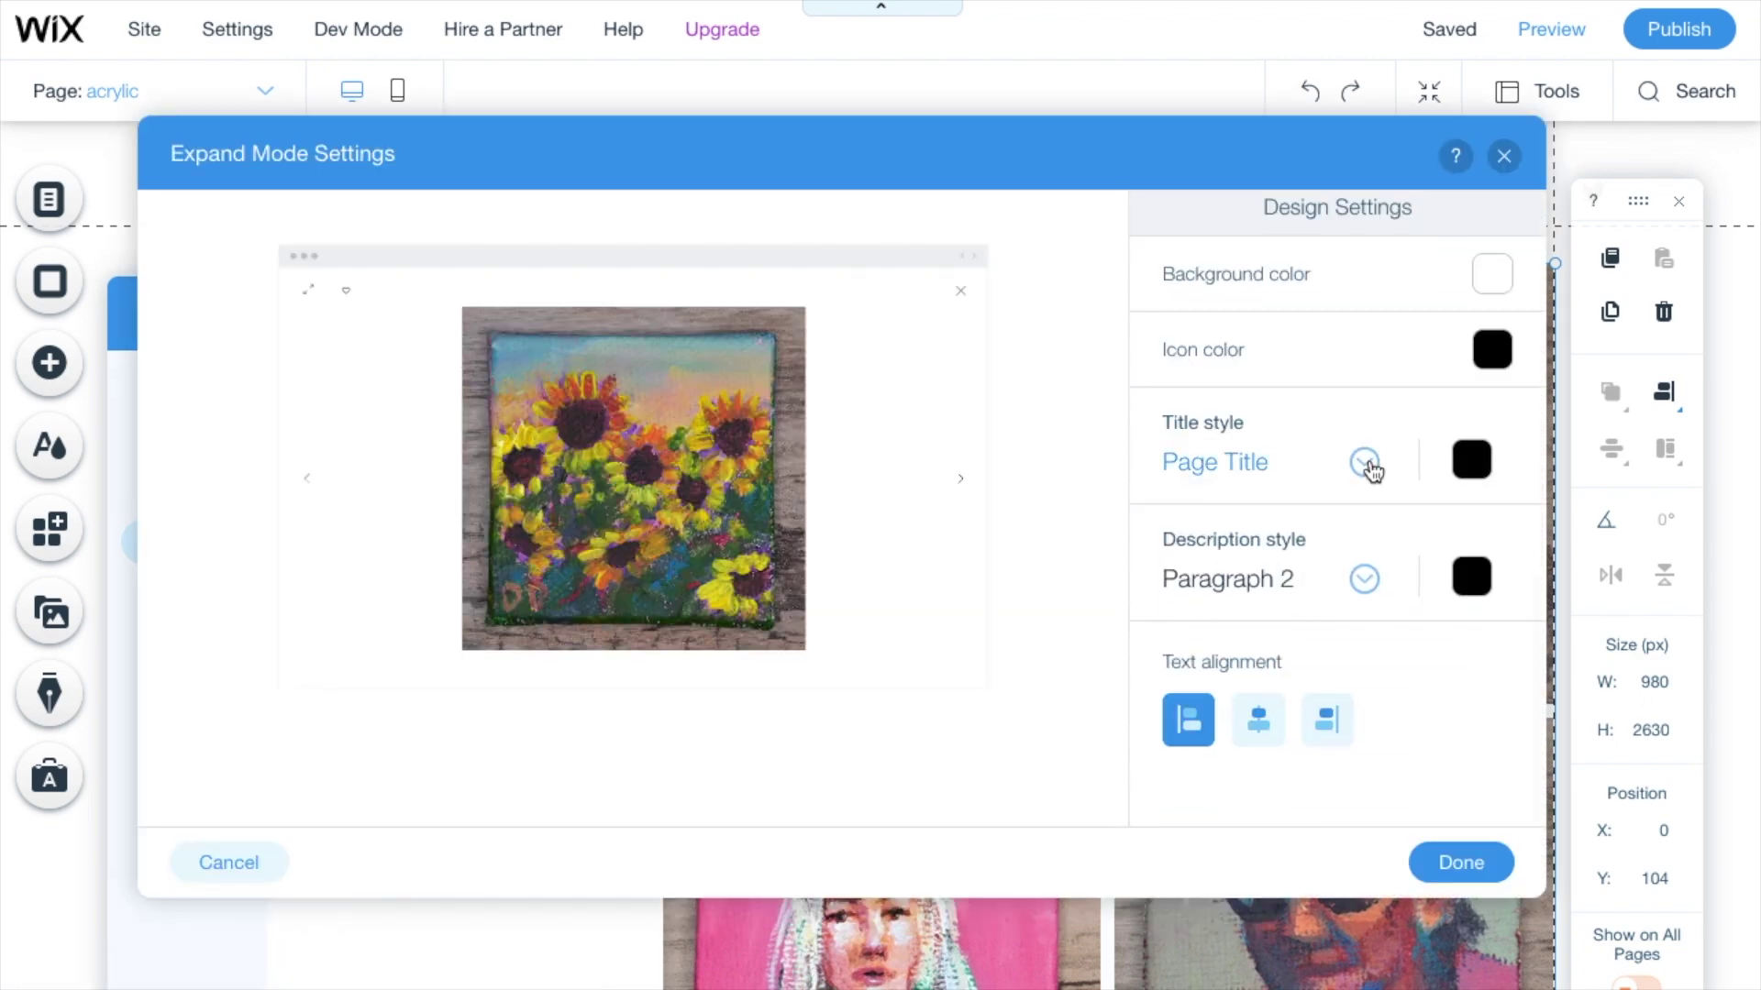
left_click(1366, 463)
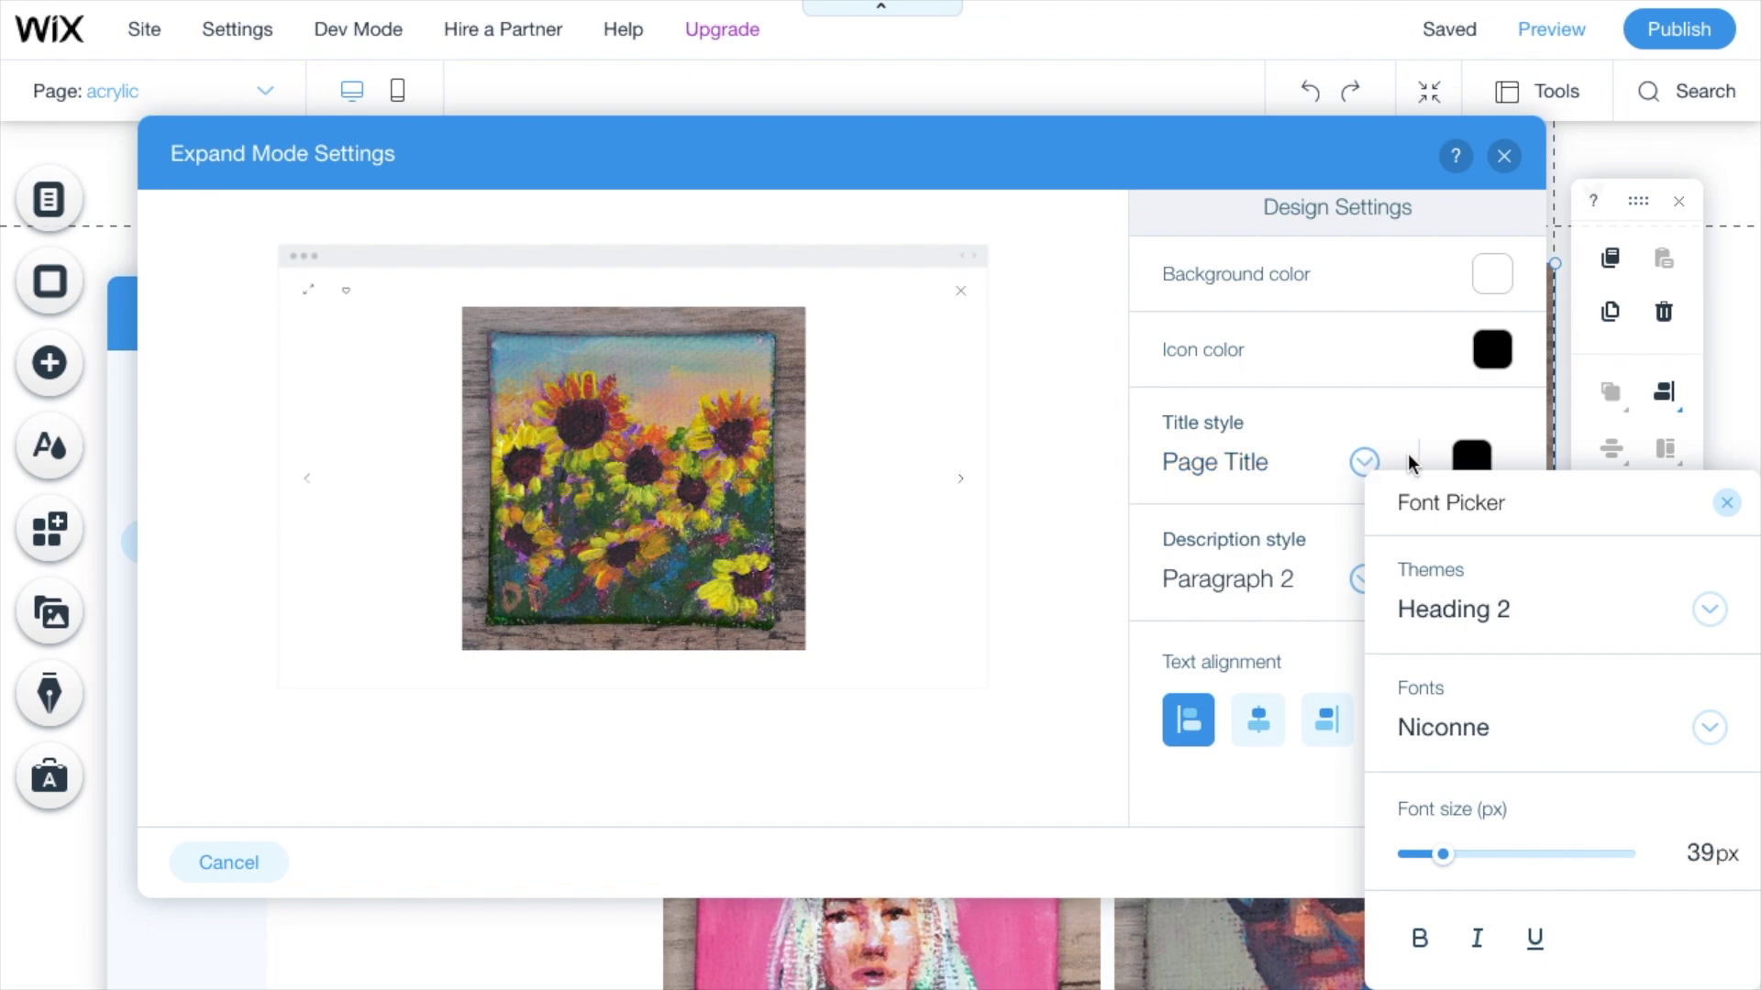
left_click(1597, 748)
scroll(1505, 373, "up", 15)
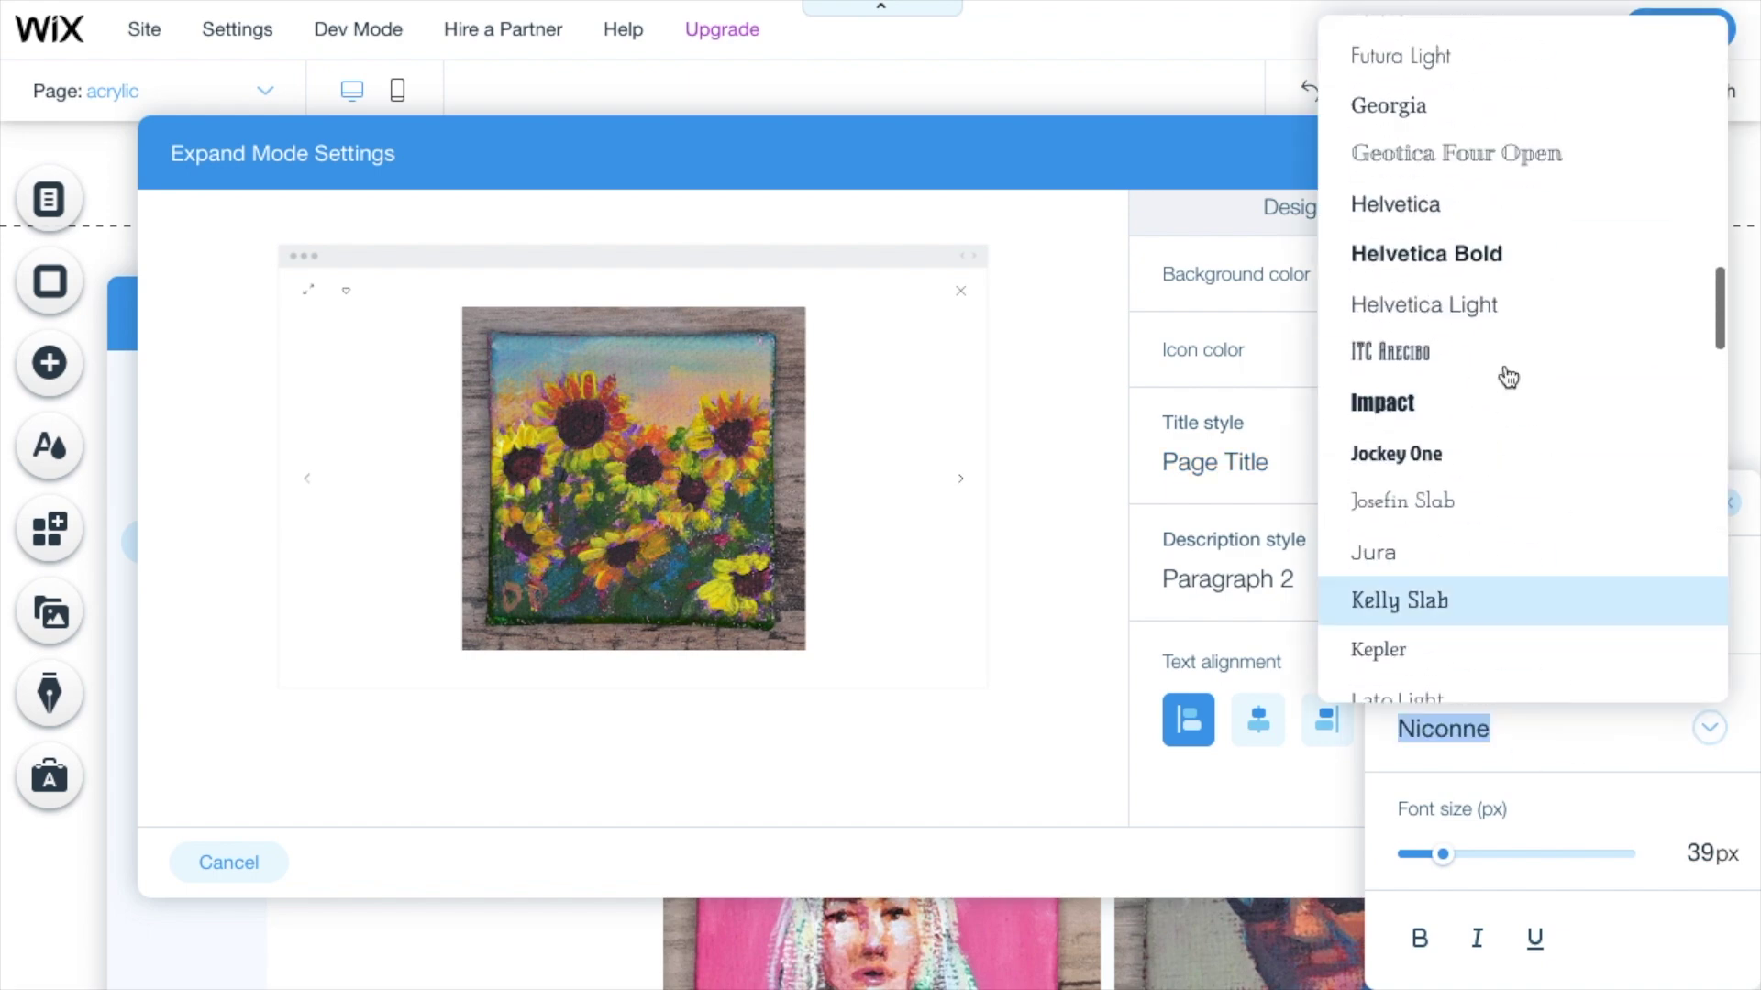
left_click(1395, 110)
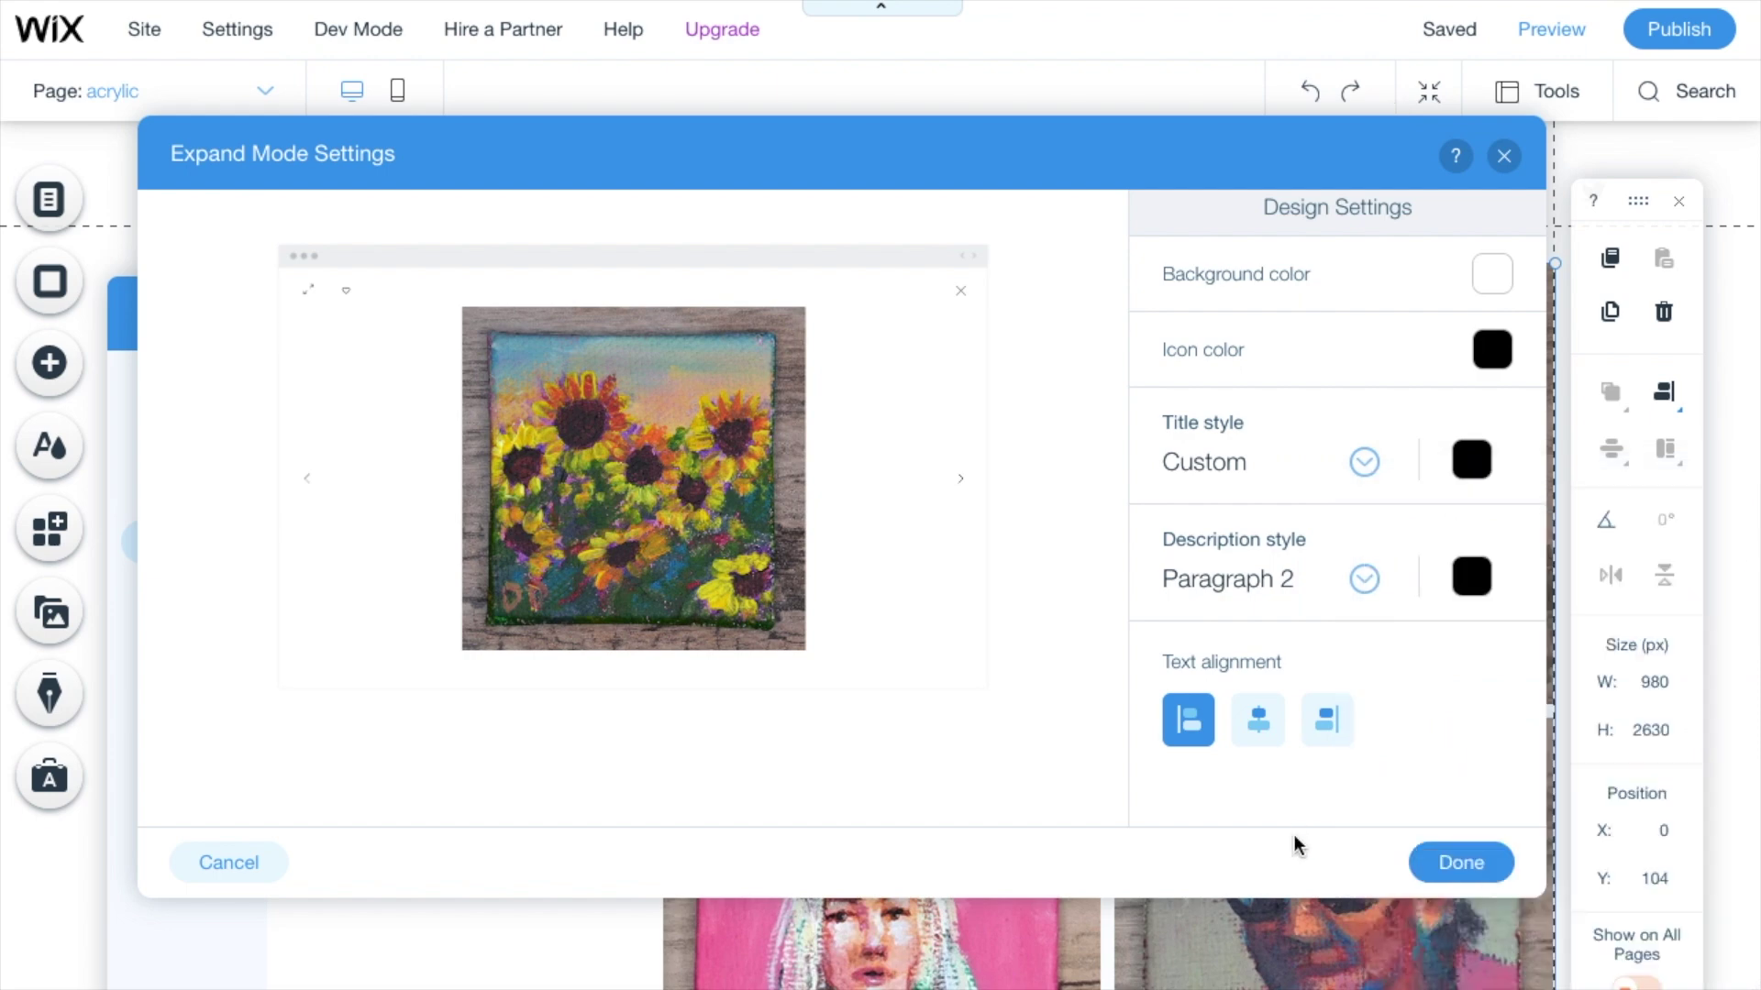
left_click(626, 308)
Preview the acrylic and oil galleries, browsing through their expanded images to check the title and description styling
left_click(1524, 29)
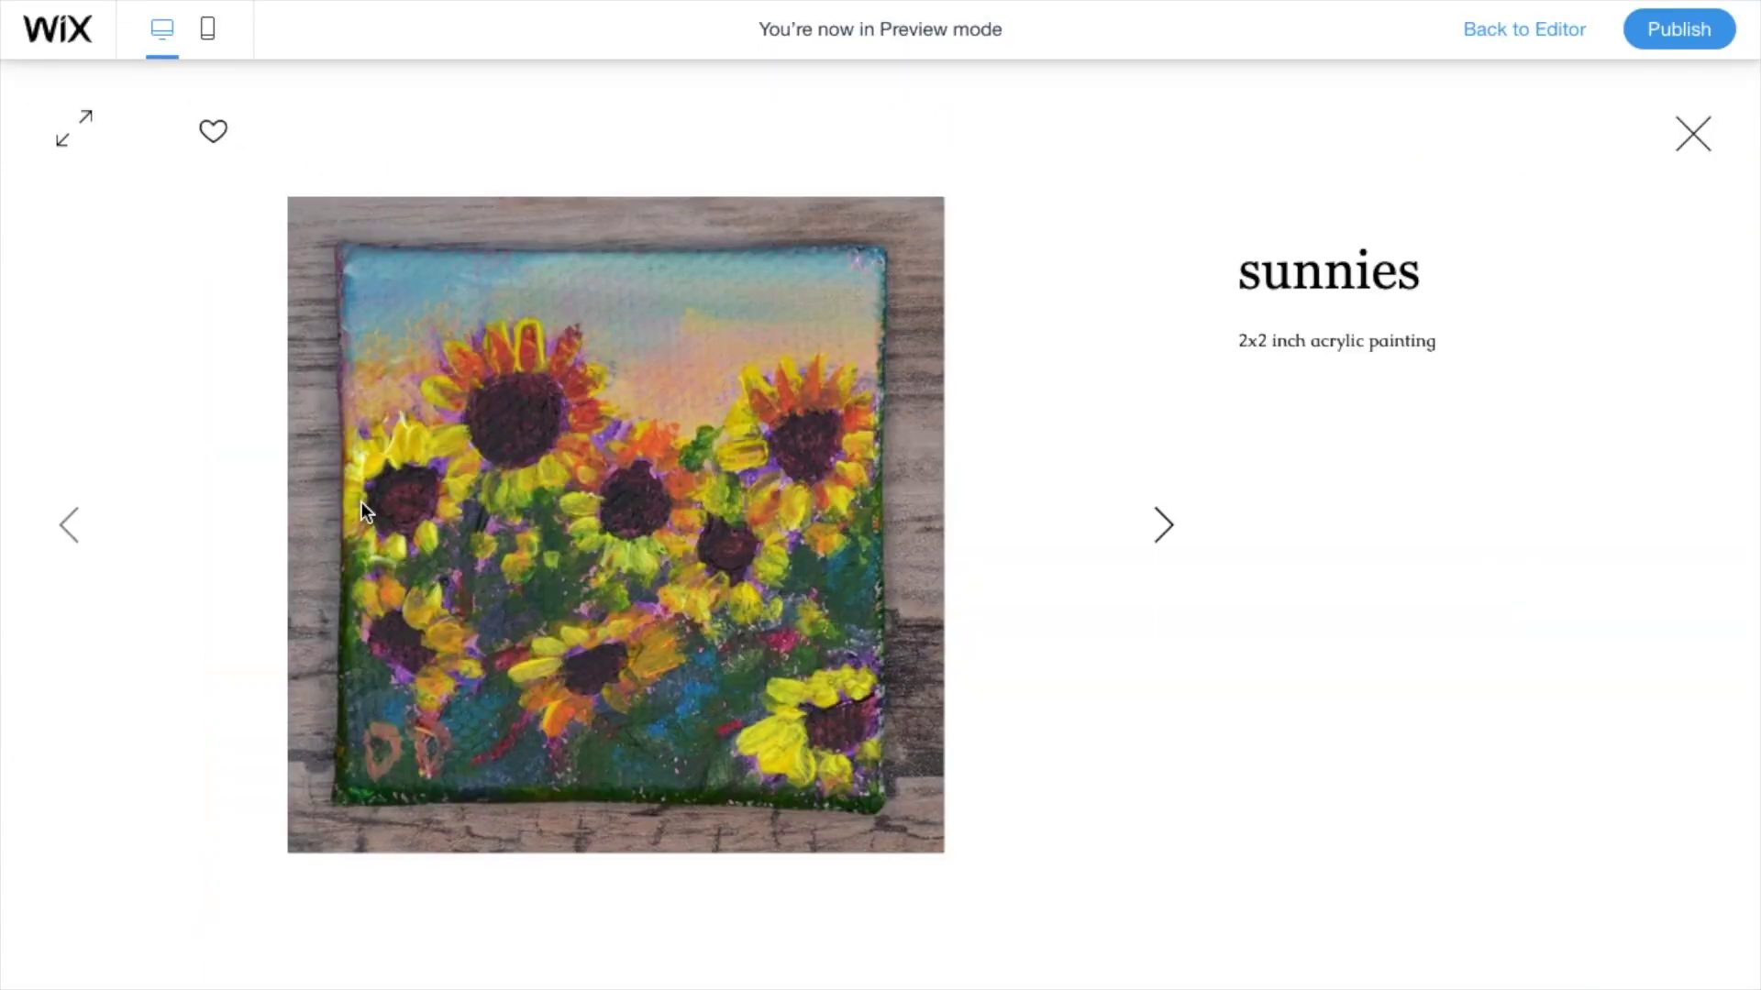
left_click(1163, 524)
left_click(668, 176)
left_click(294, 428)
left_click(1140, 547)
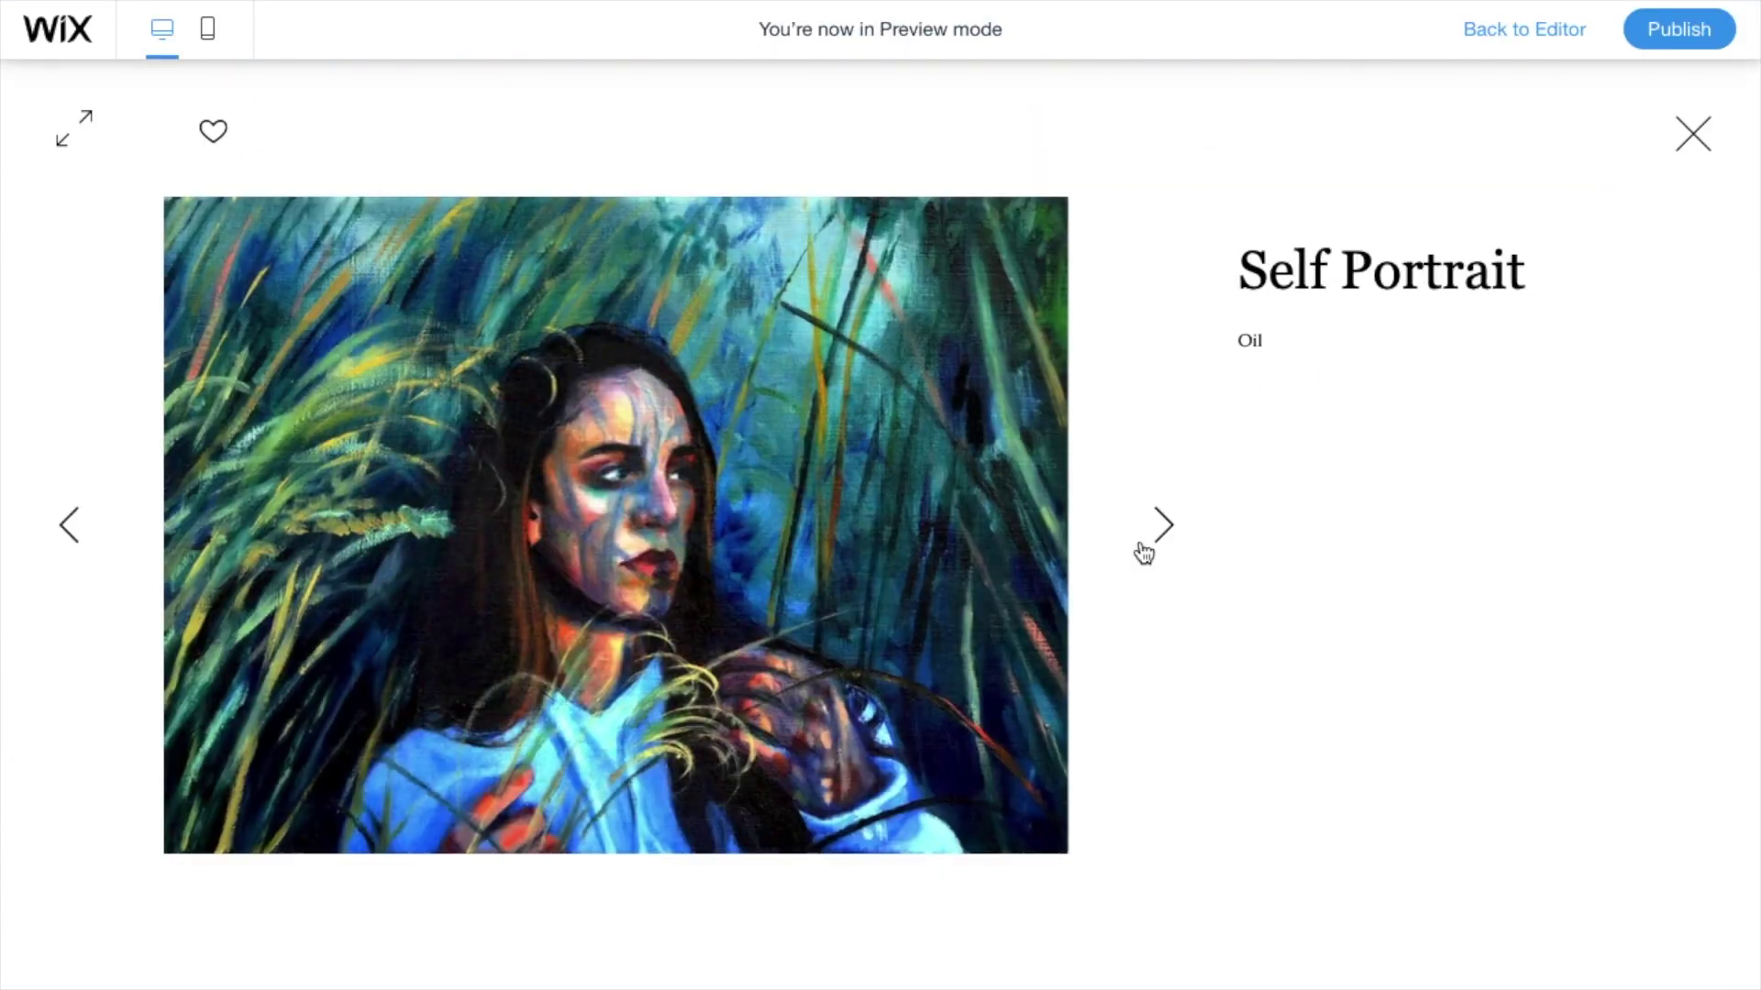
left_click(1140, 547)
left_click(1140, 547)
left_click(1143, 550)
left_click(1524, 29)
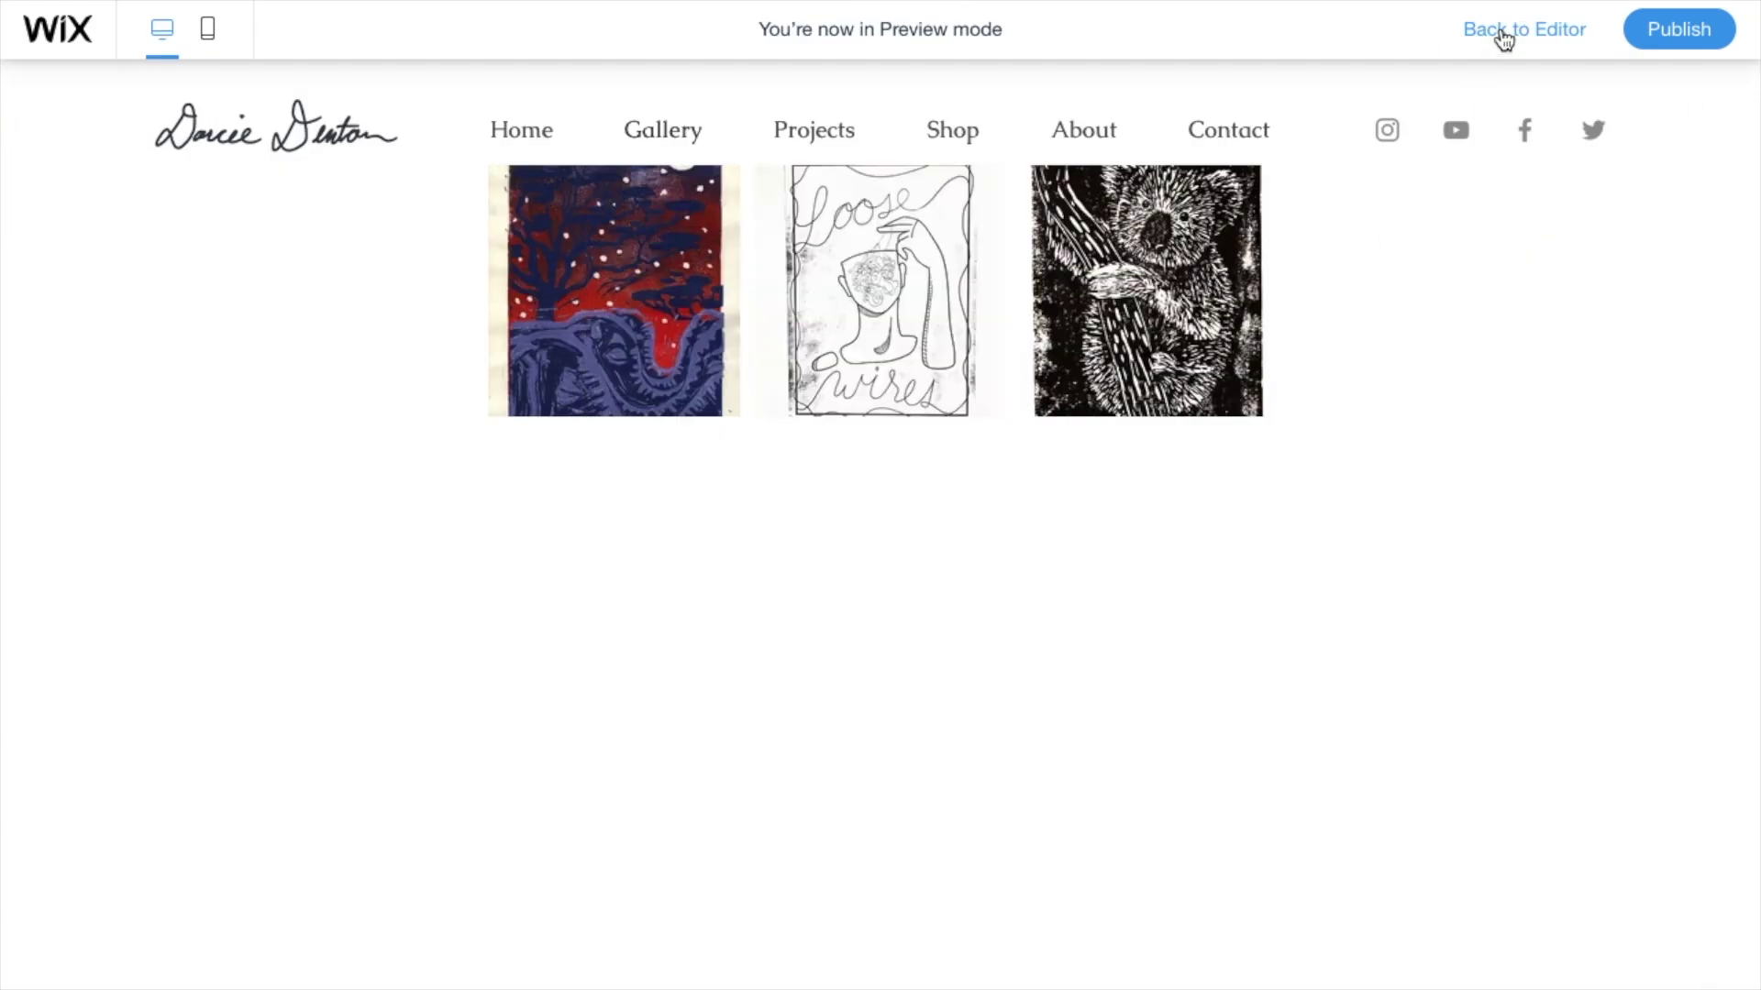
left_click(1498, 31)
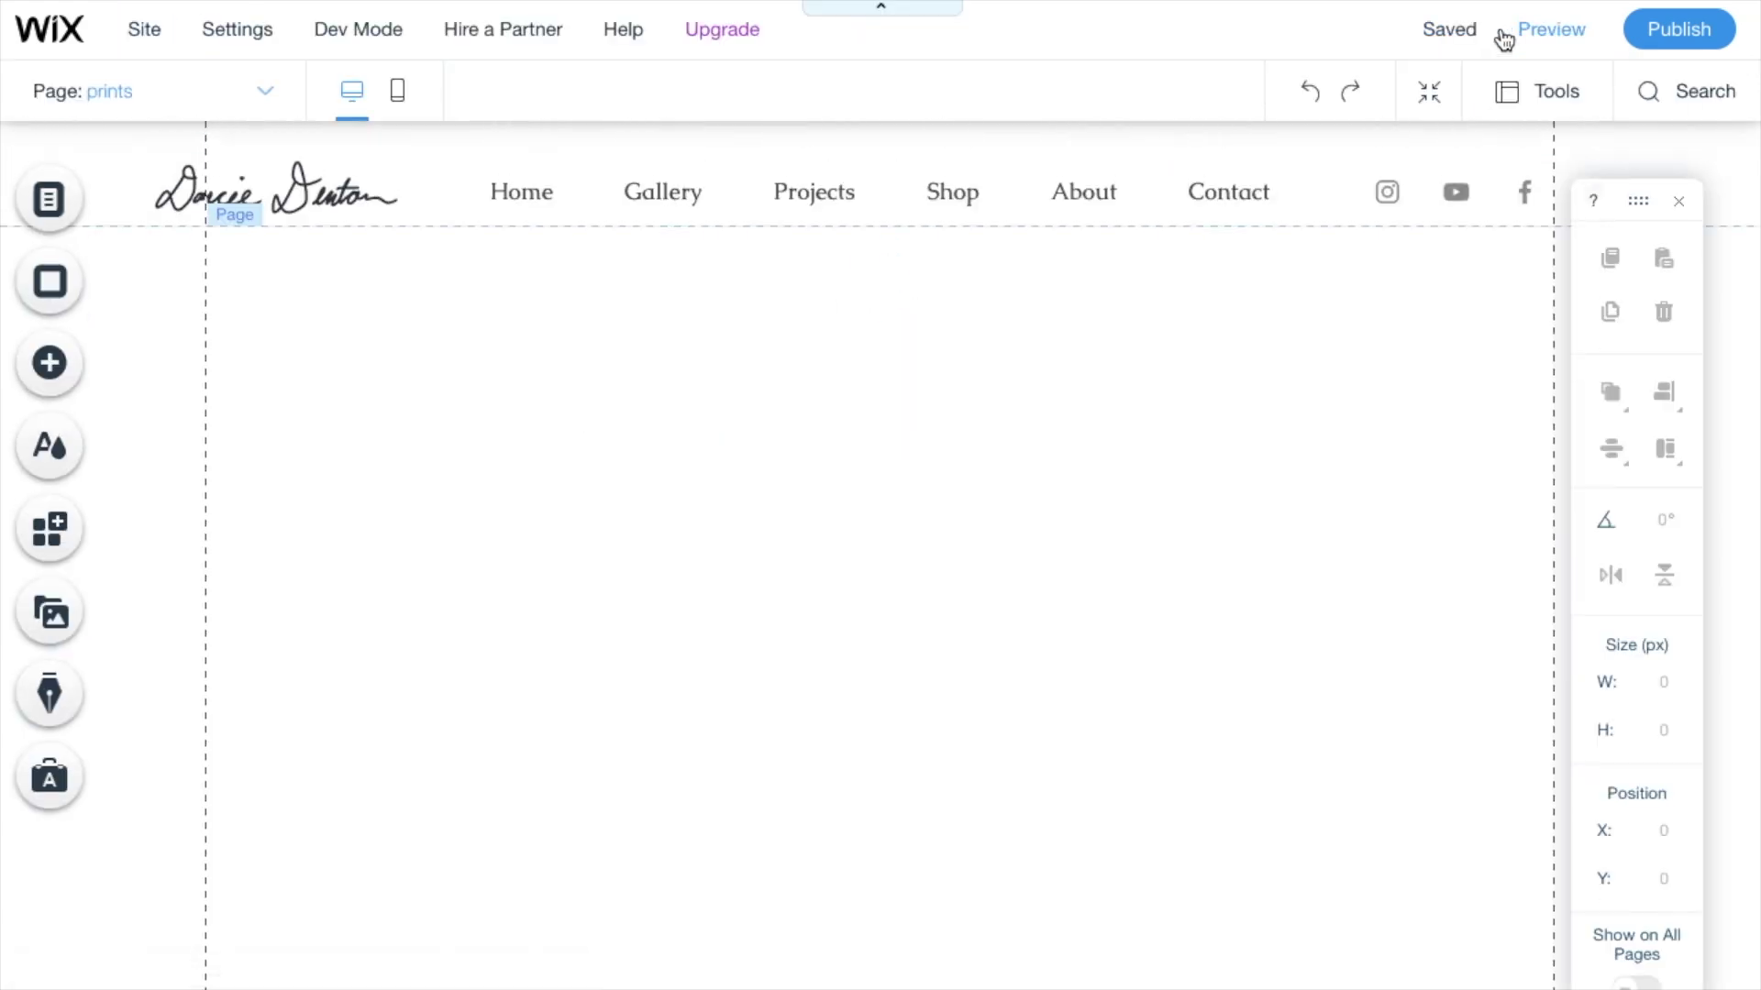
Place the Pro Gallery below the prints page header and stretch it to the full 980 px page width
left_click(577, 365)
left_click_drag(483, 476, 200, 641)
left_click_drag(1271, 571, 1553, 628)
left_click_drag(865, 324, 865, 363)
Apply the Collage layout to the prints gallery and customize the title font in its Expand Mode settings
left_click(426, 207)
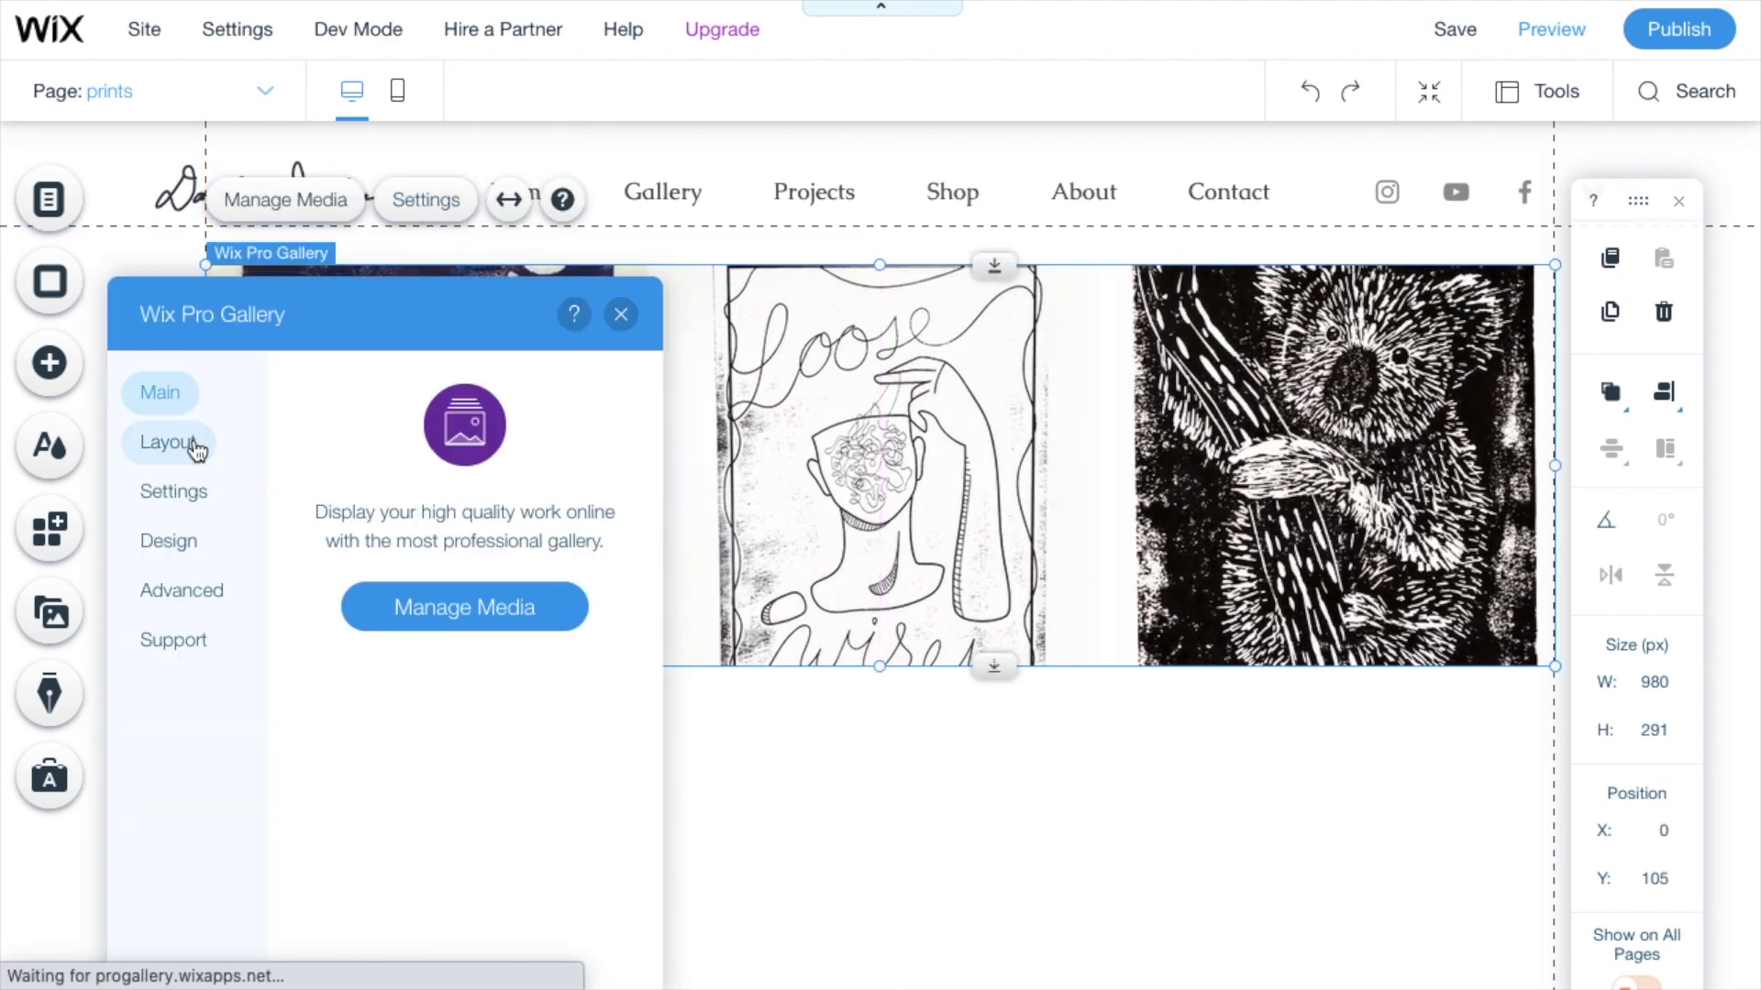
left_click(195, 447)
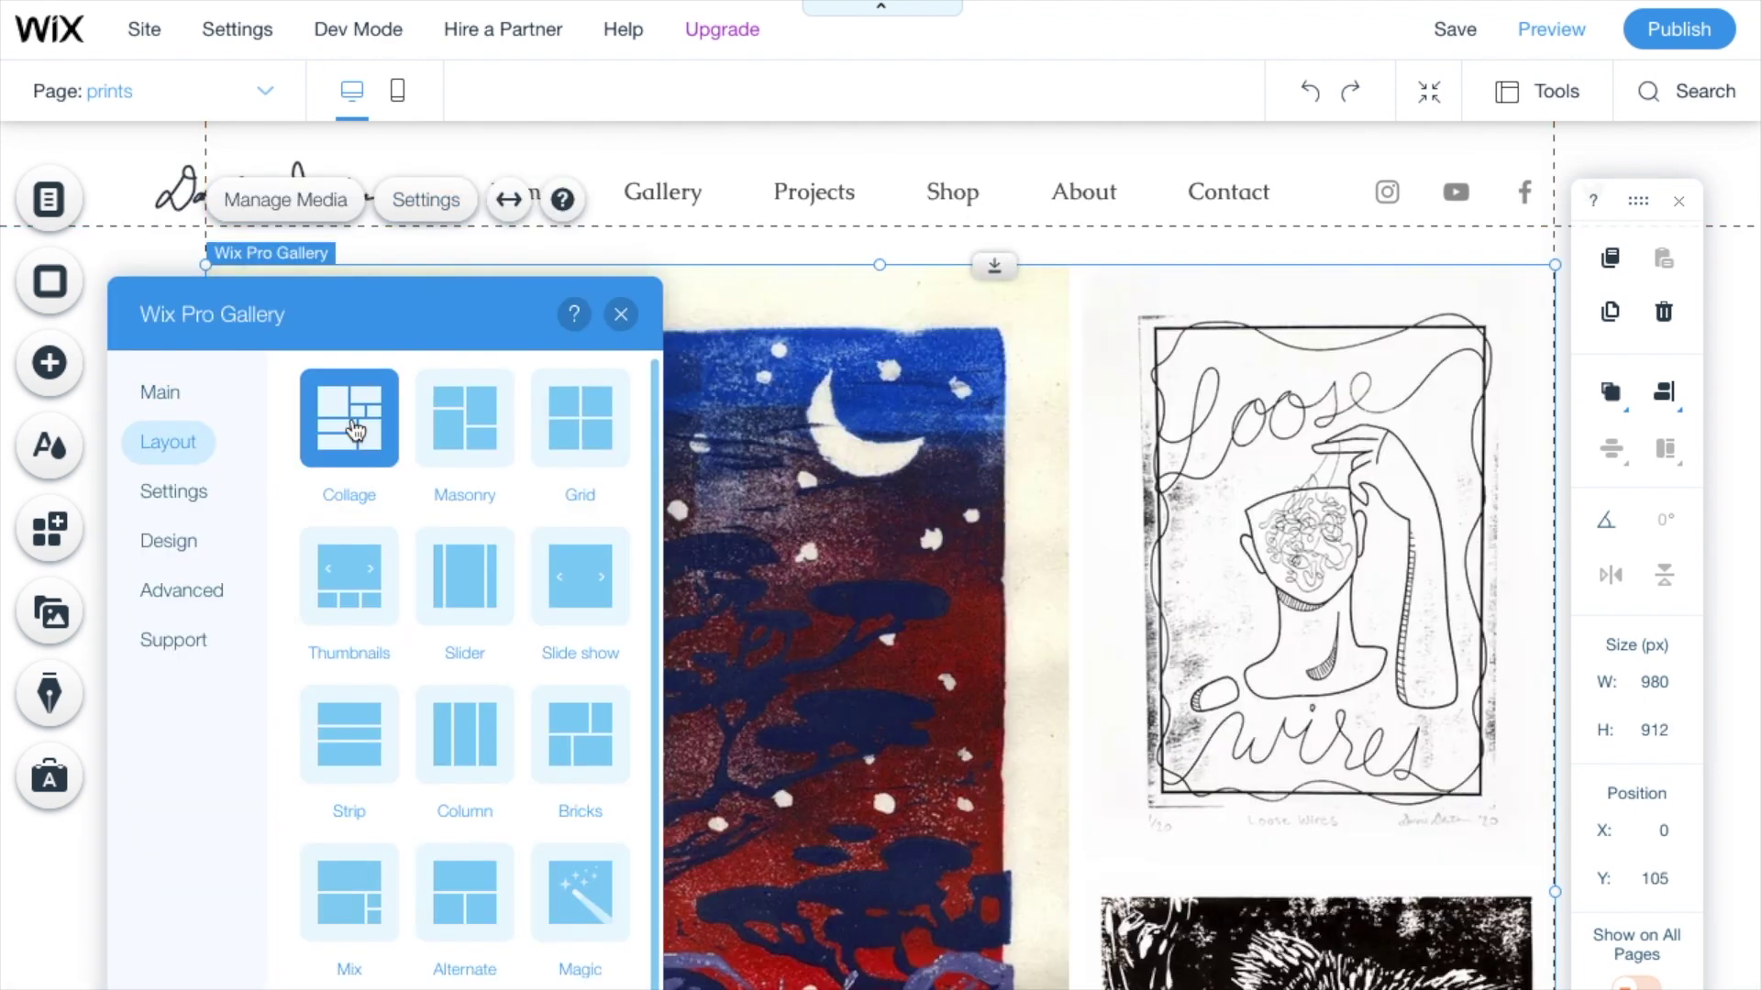
left_click(169, 541)
left_click(385, 801)
left_click(463, 574)
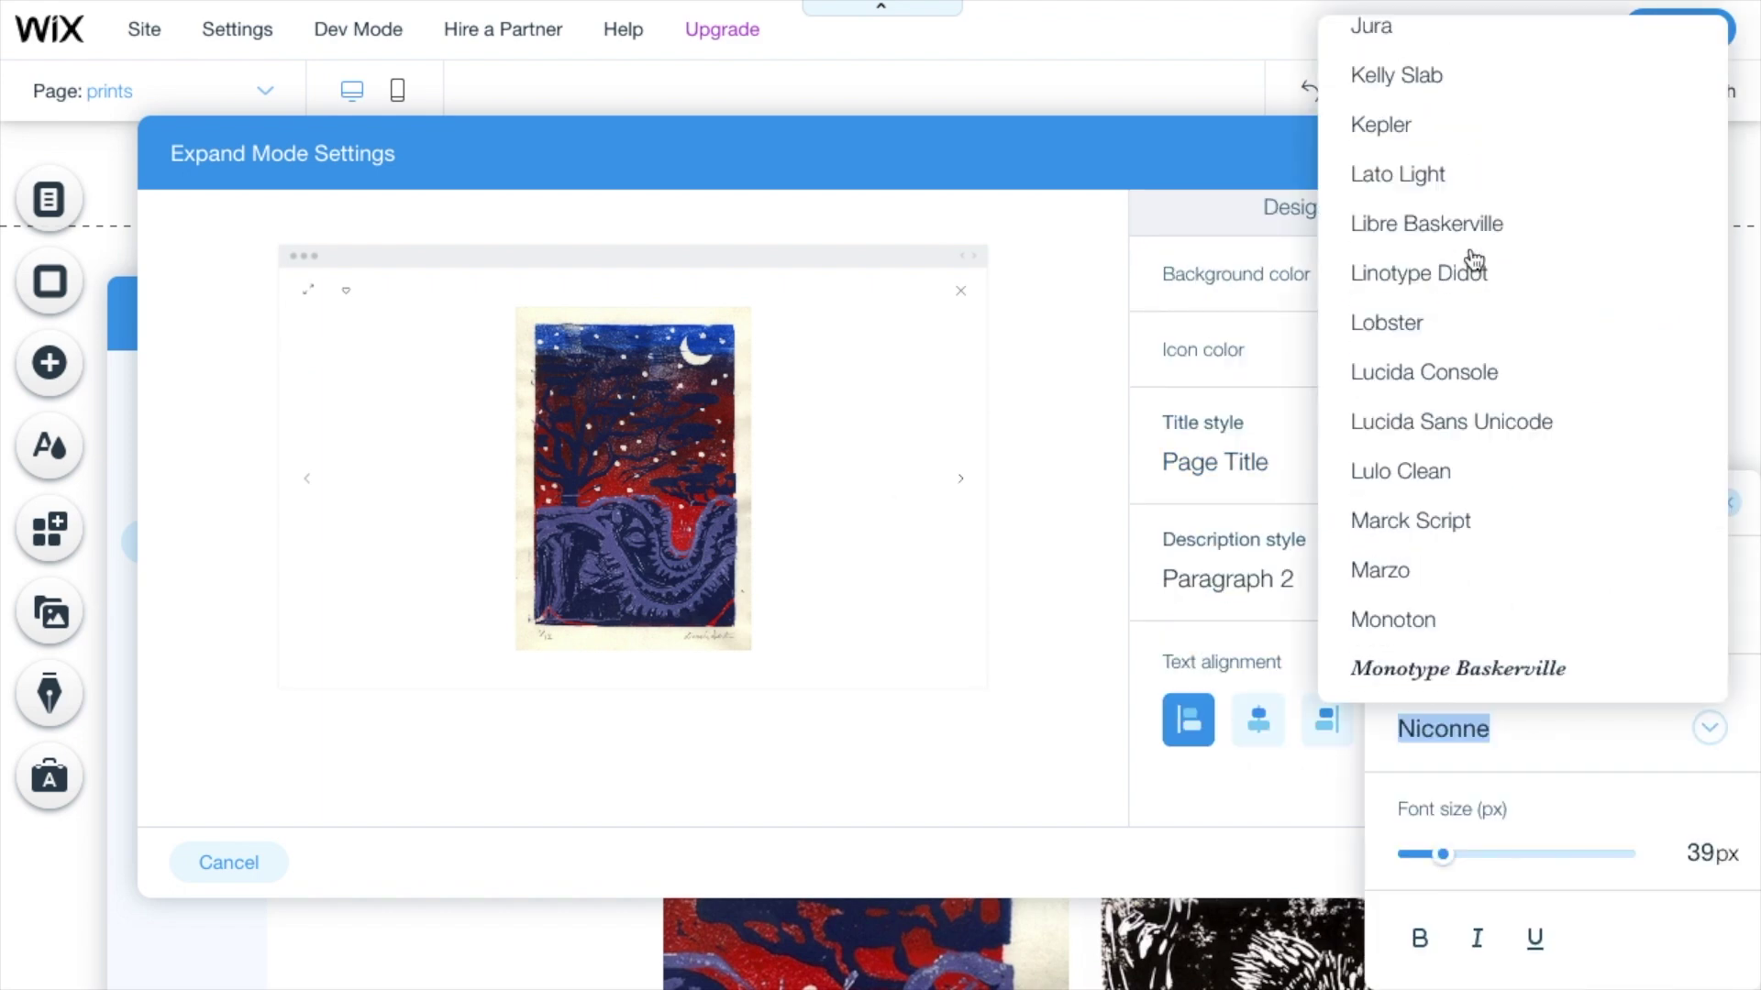
left_click(1461, 862)
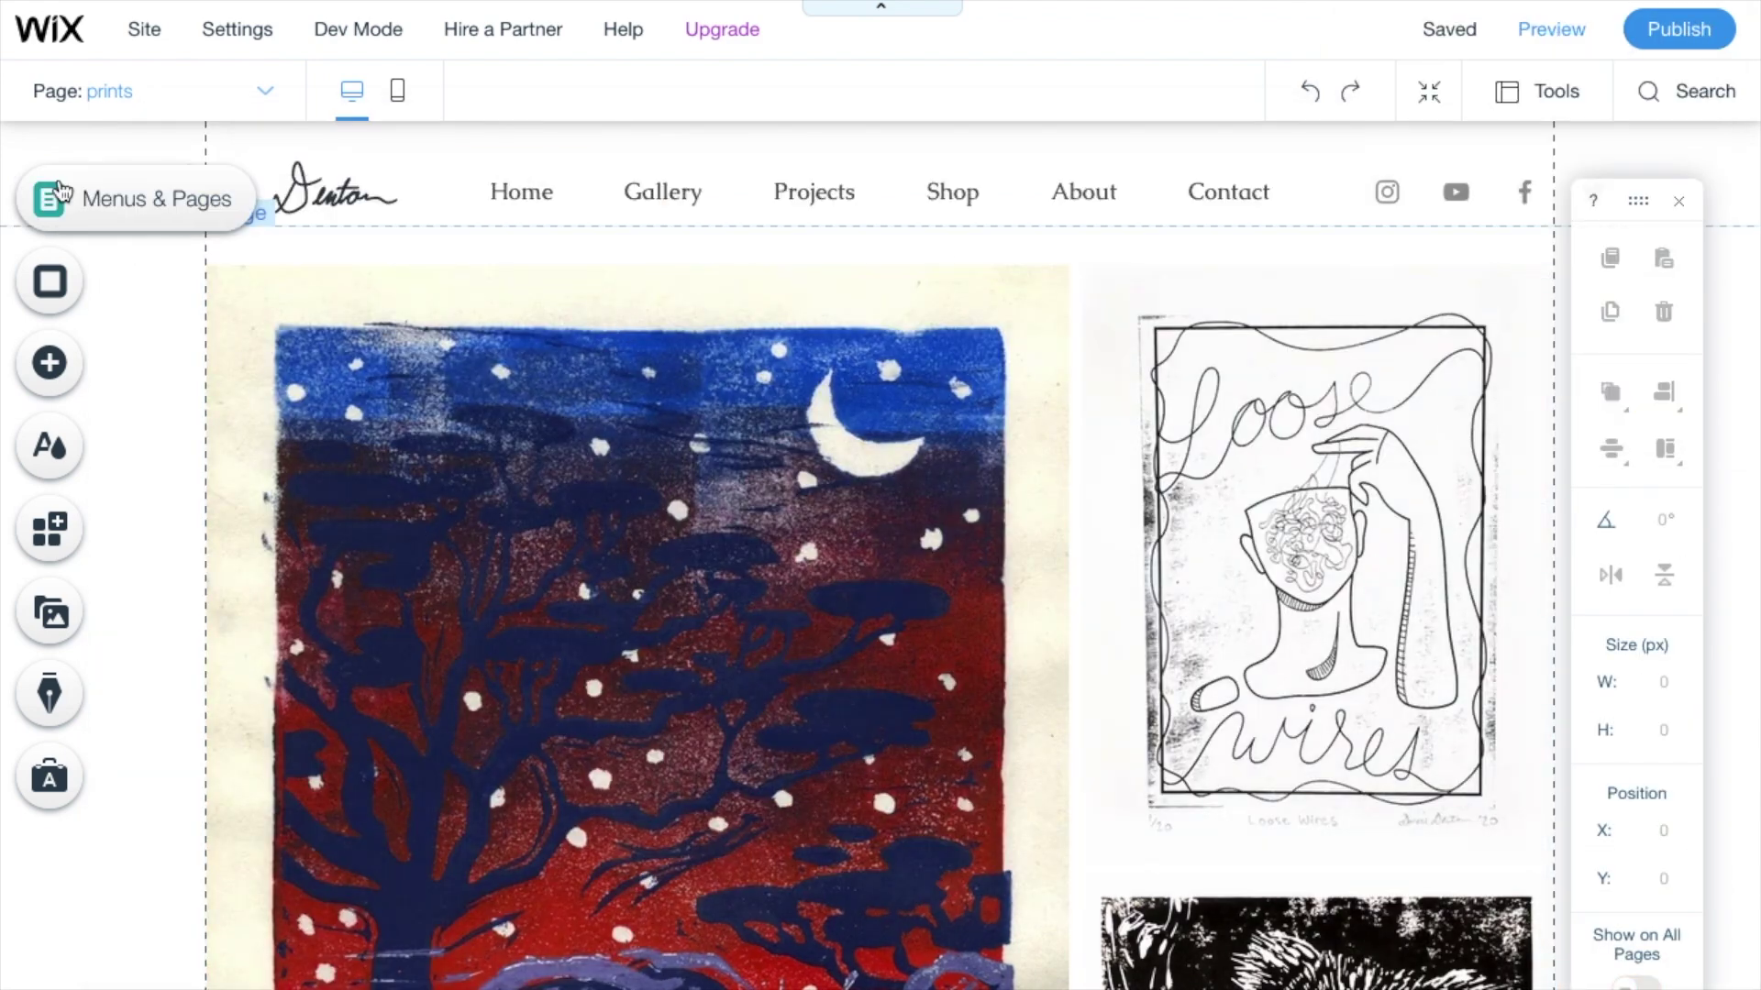
Open the oil page and switch its gallery to the Collage layout
left_click(49, 199)
left_click(526, 404)
left_click(741, 197)
left_click(759, 562)
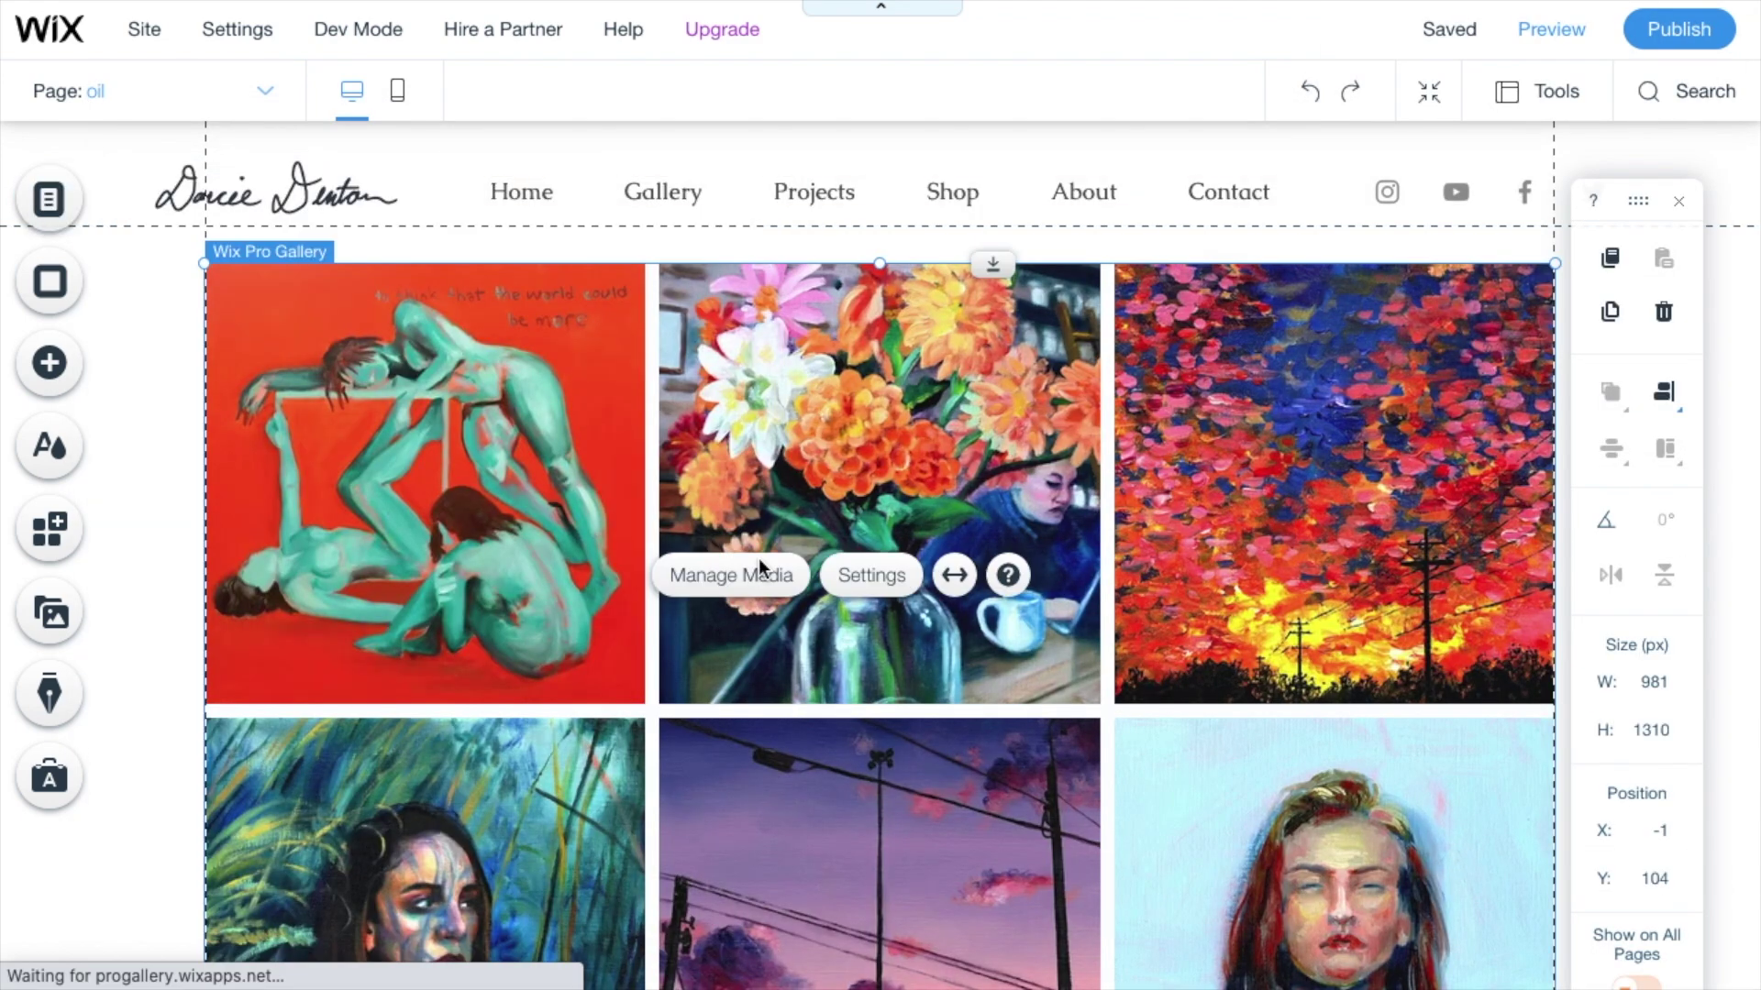
left_click(1003, 531)
left_click(168, 442)
left_click(361, 428)
left_click(621, 314)
scroll(734, 558, "down", 4)
scroll(727, 464, "up", 4)
Open the acrylic page and switch its gallery to the Collage layout
left_click(49, 199)
left_click(464, 484)
left_click(742, 200)
left_click(393, 613)
left_click(637, 579)
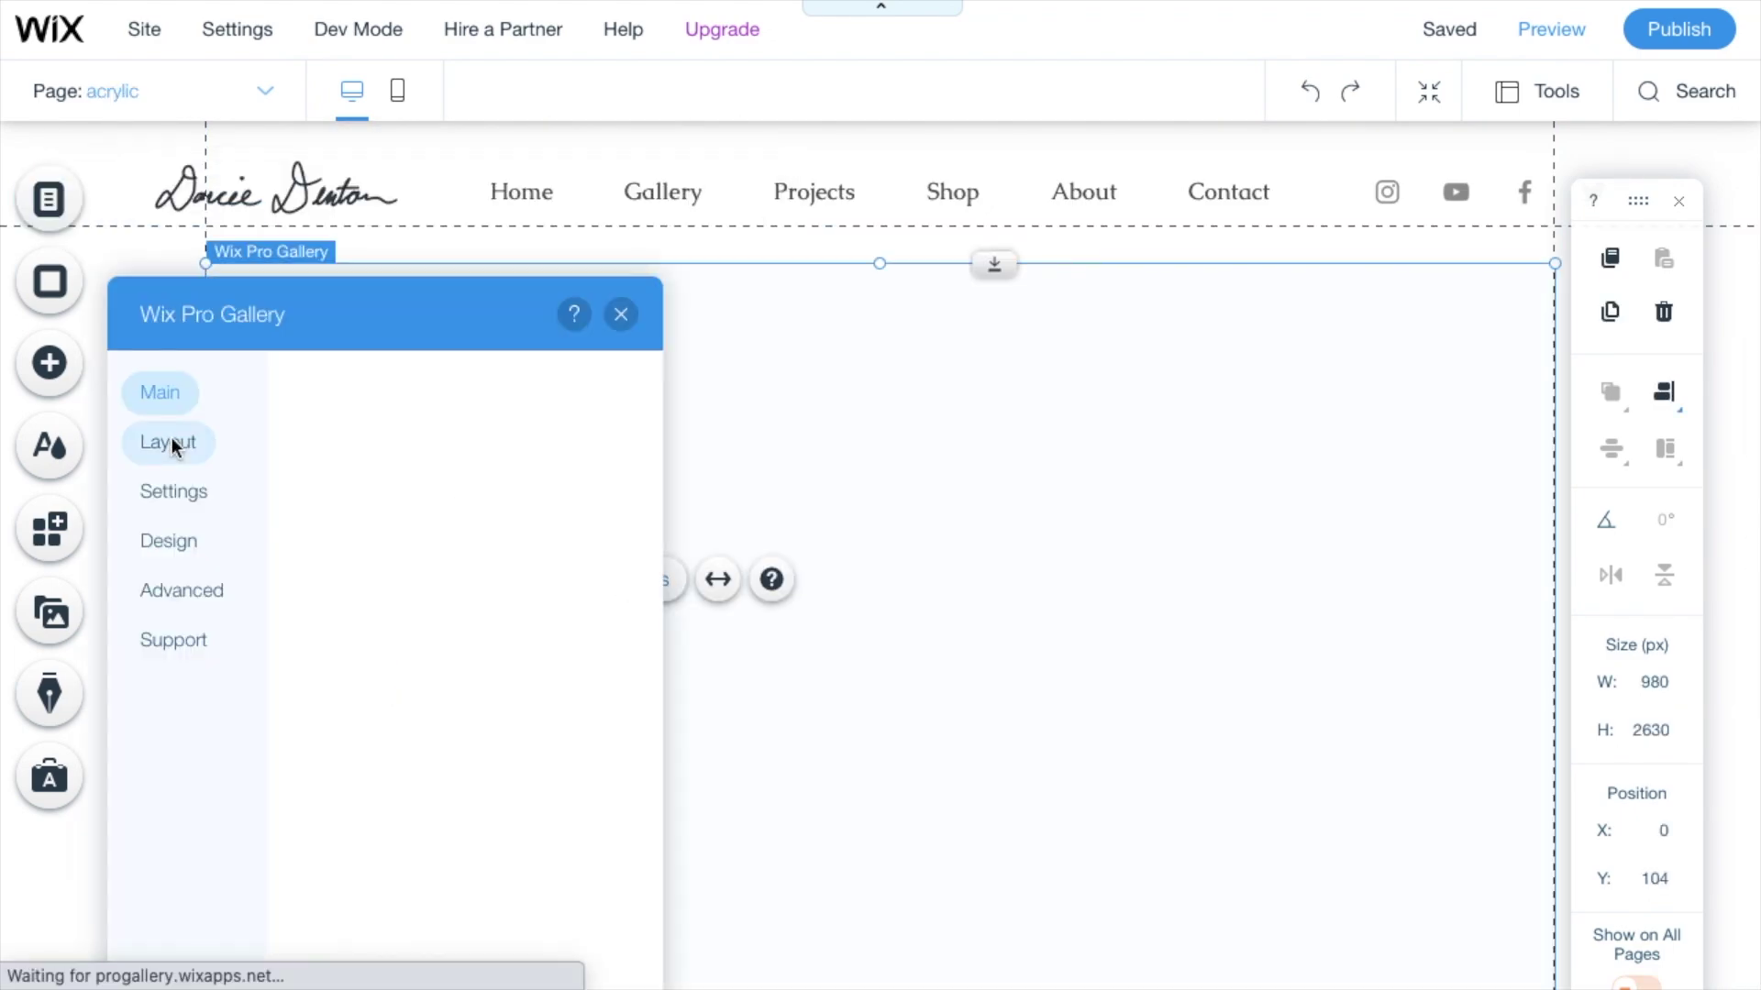
left_click(167, 442)
left_click(360, 428)
left_click(621, 314)
Preview the acrylic page to examine the collage arrangement, and return to editing
left_click(1532, 34)
scroll(1181, 535, "down", 3)
scroll(1199, 413, "down", 10)
scroll(1199, 413, "up", 15)
left_click(1521, 27)
Review the layout, general and design settings of the acrylic gallery
left_click(326, 315)
left_click(459, 304)
left_click(168, 442)
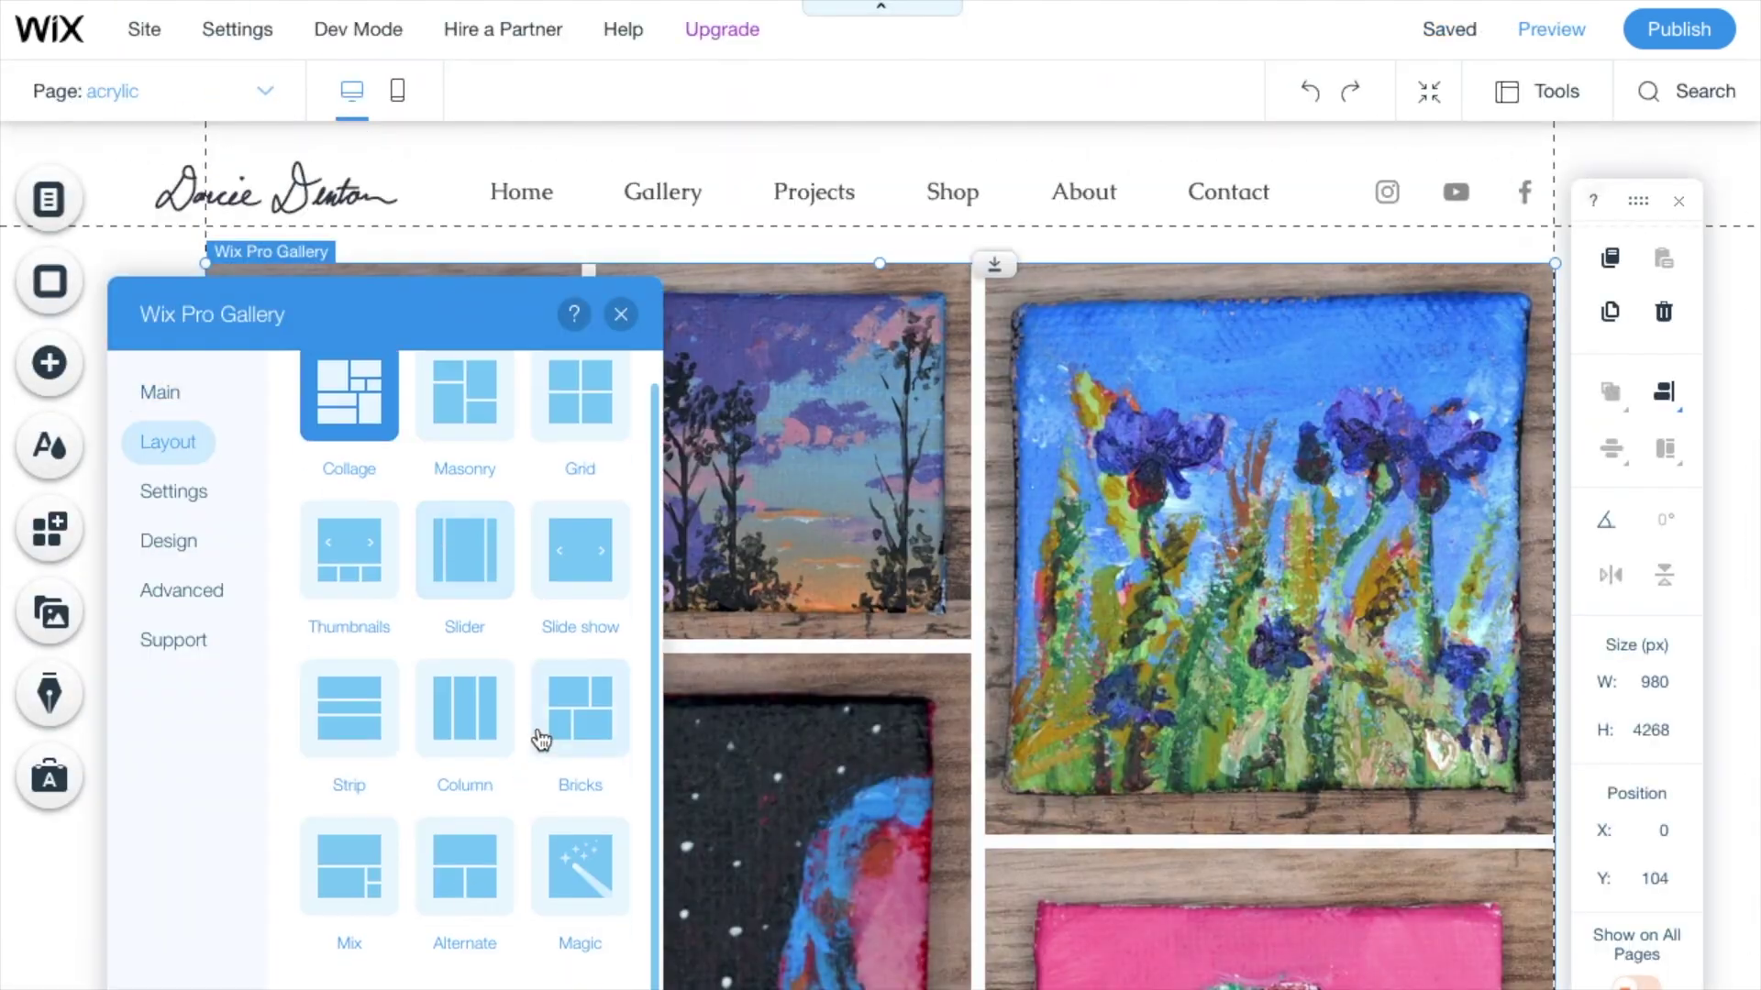
left_click(173, 492)
left_click(168, 541)
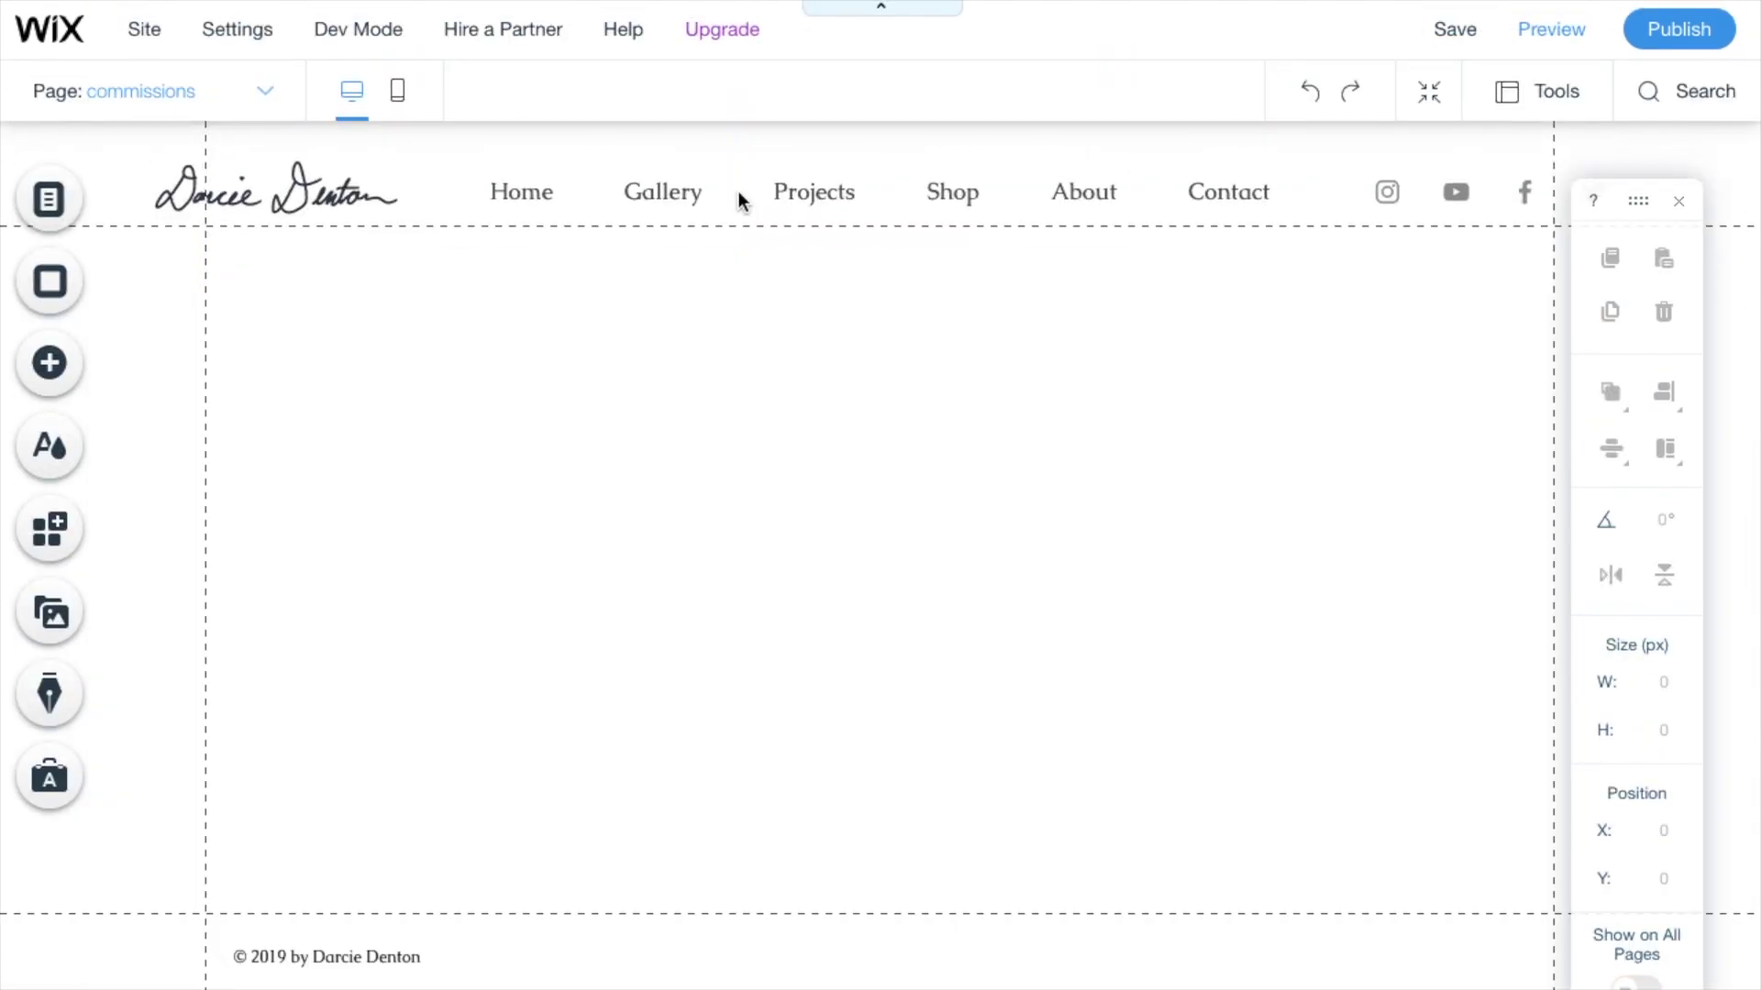
Open the About page and add the uploaded about_pic.jpg photo beside the biography text
left_click(48, 198)
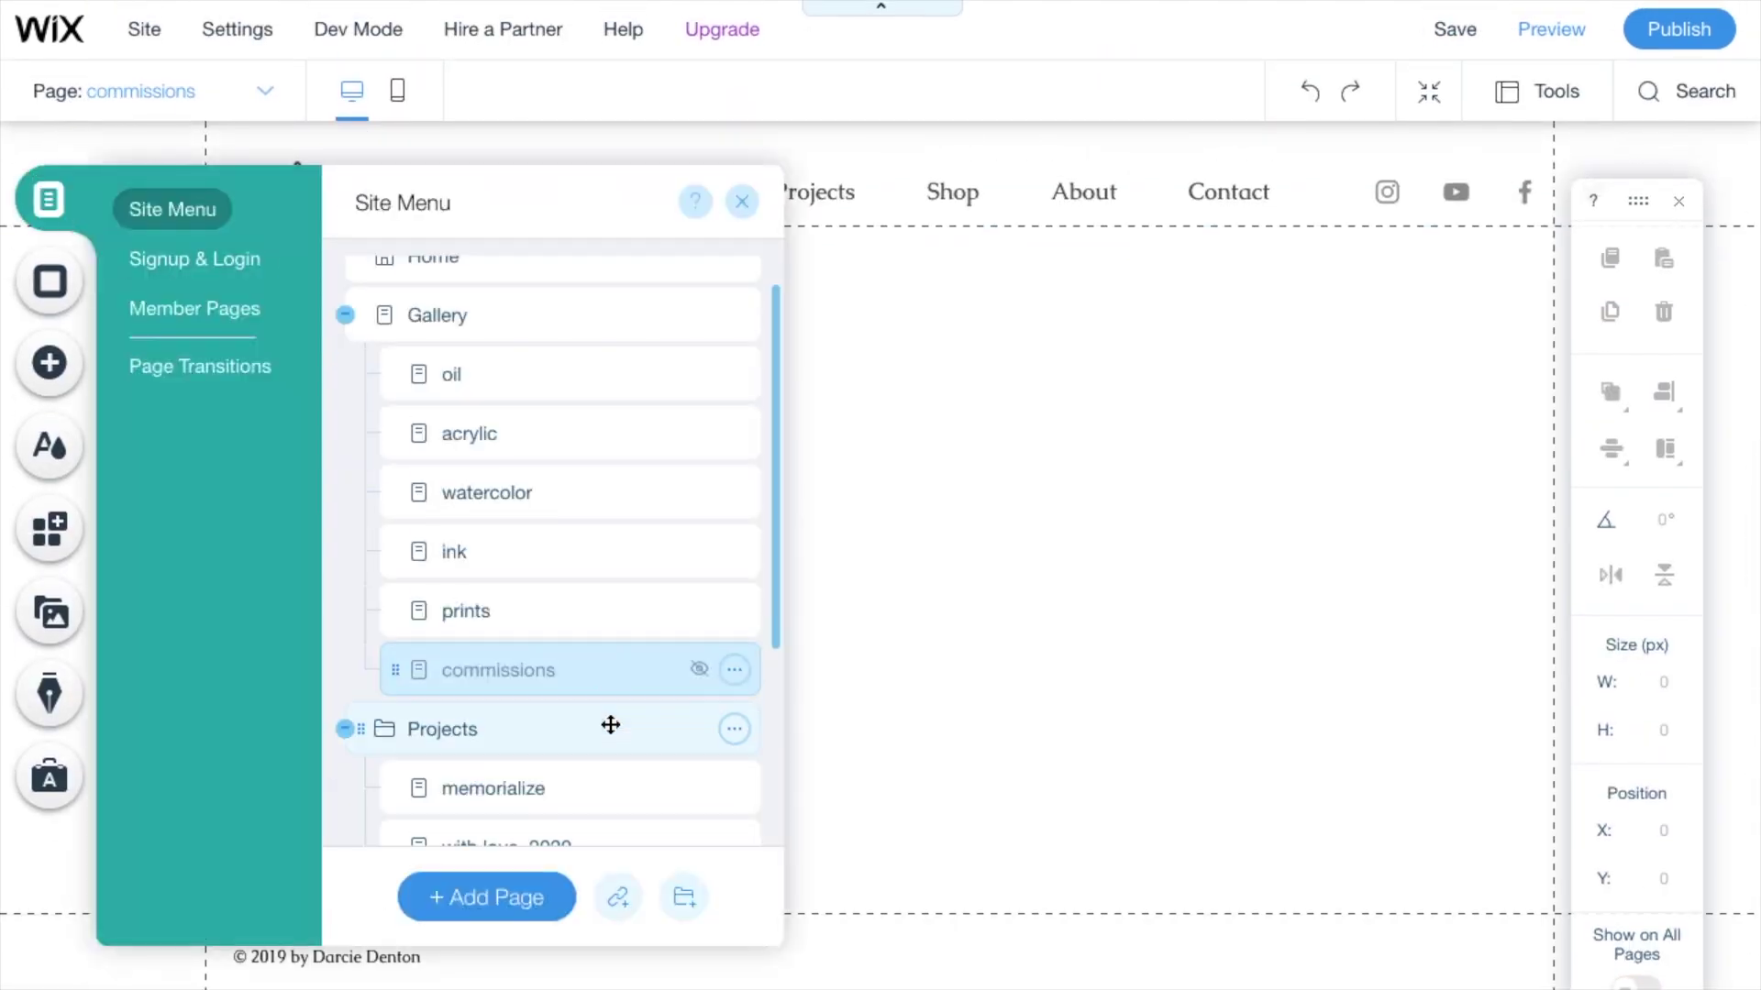
scroll(609, 723, "down", 3)
left_click(747, 204)
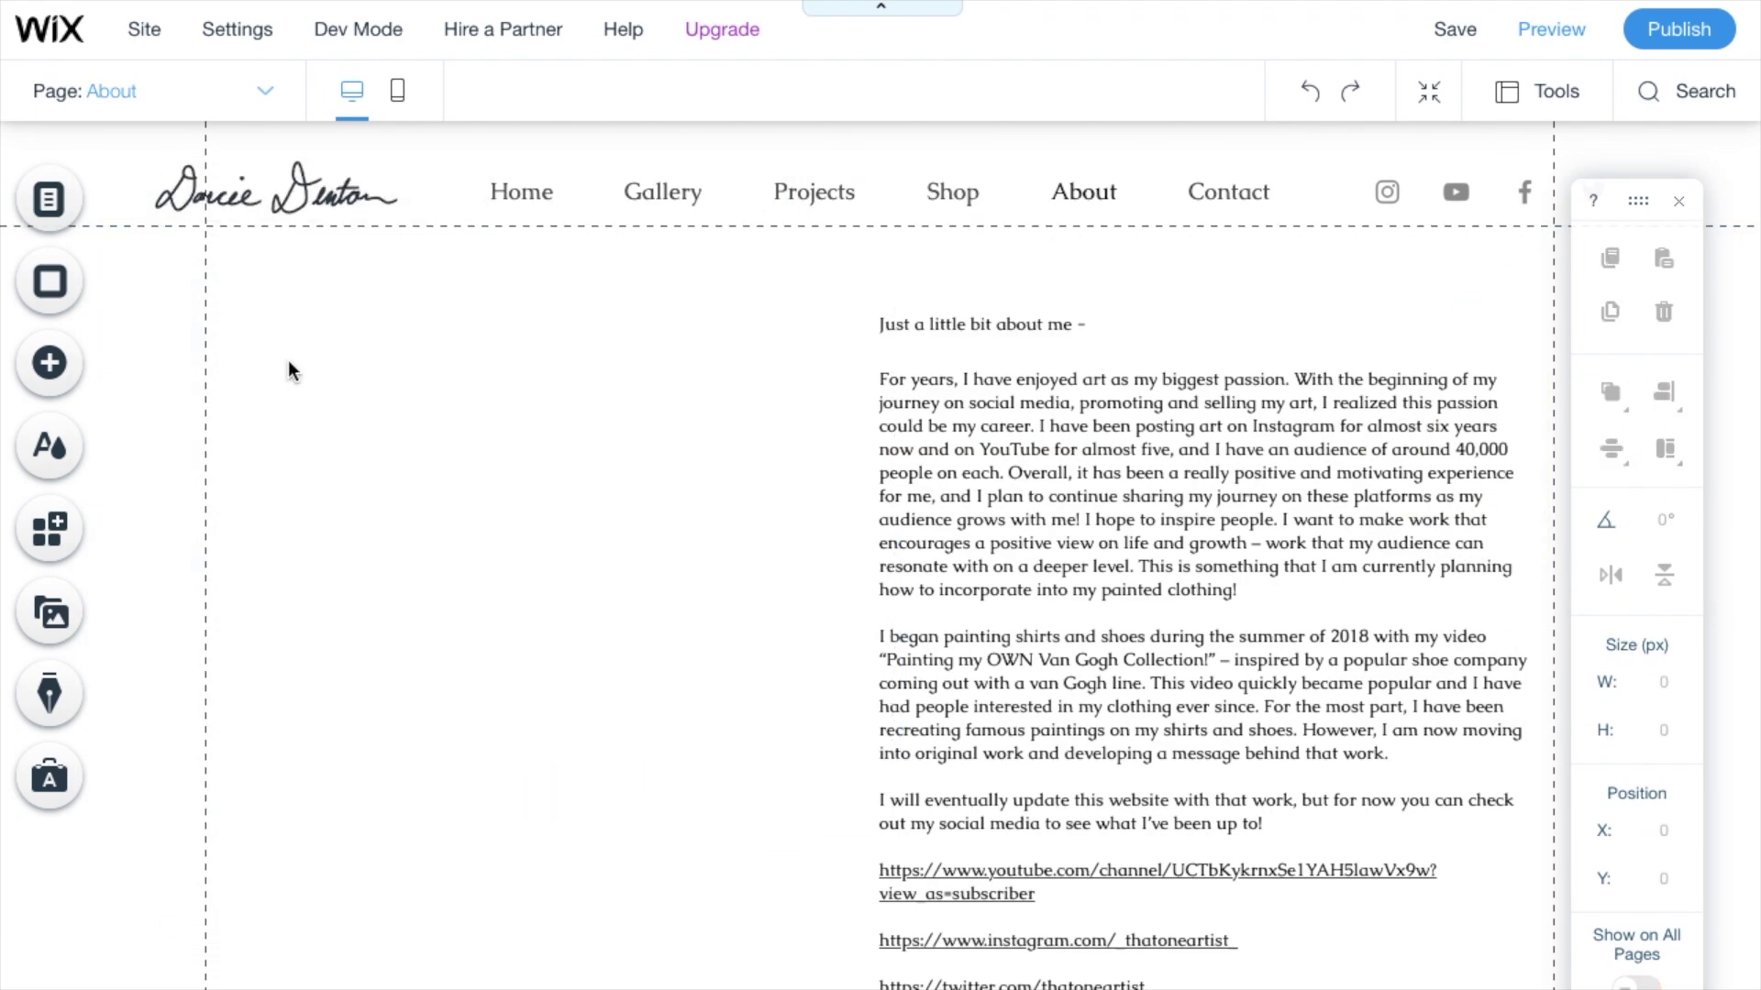
scroll(607, 383, "down", 2)
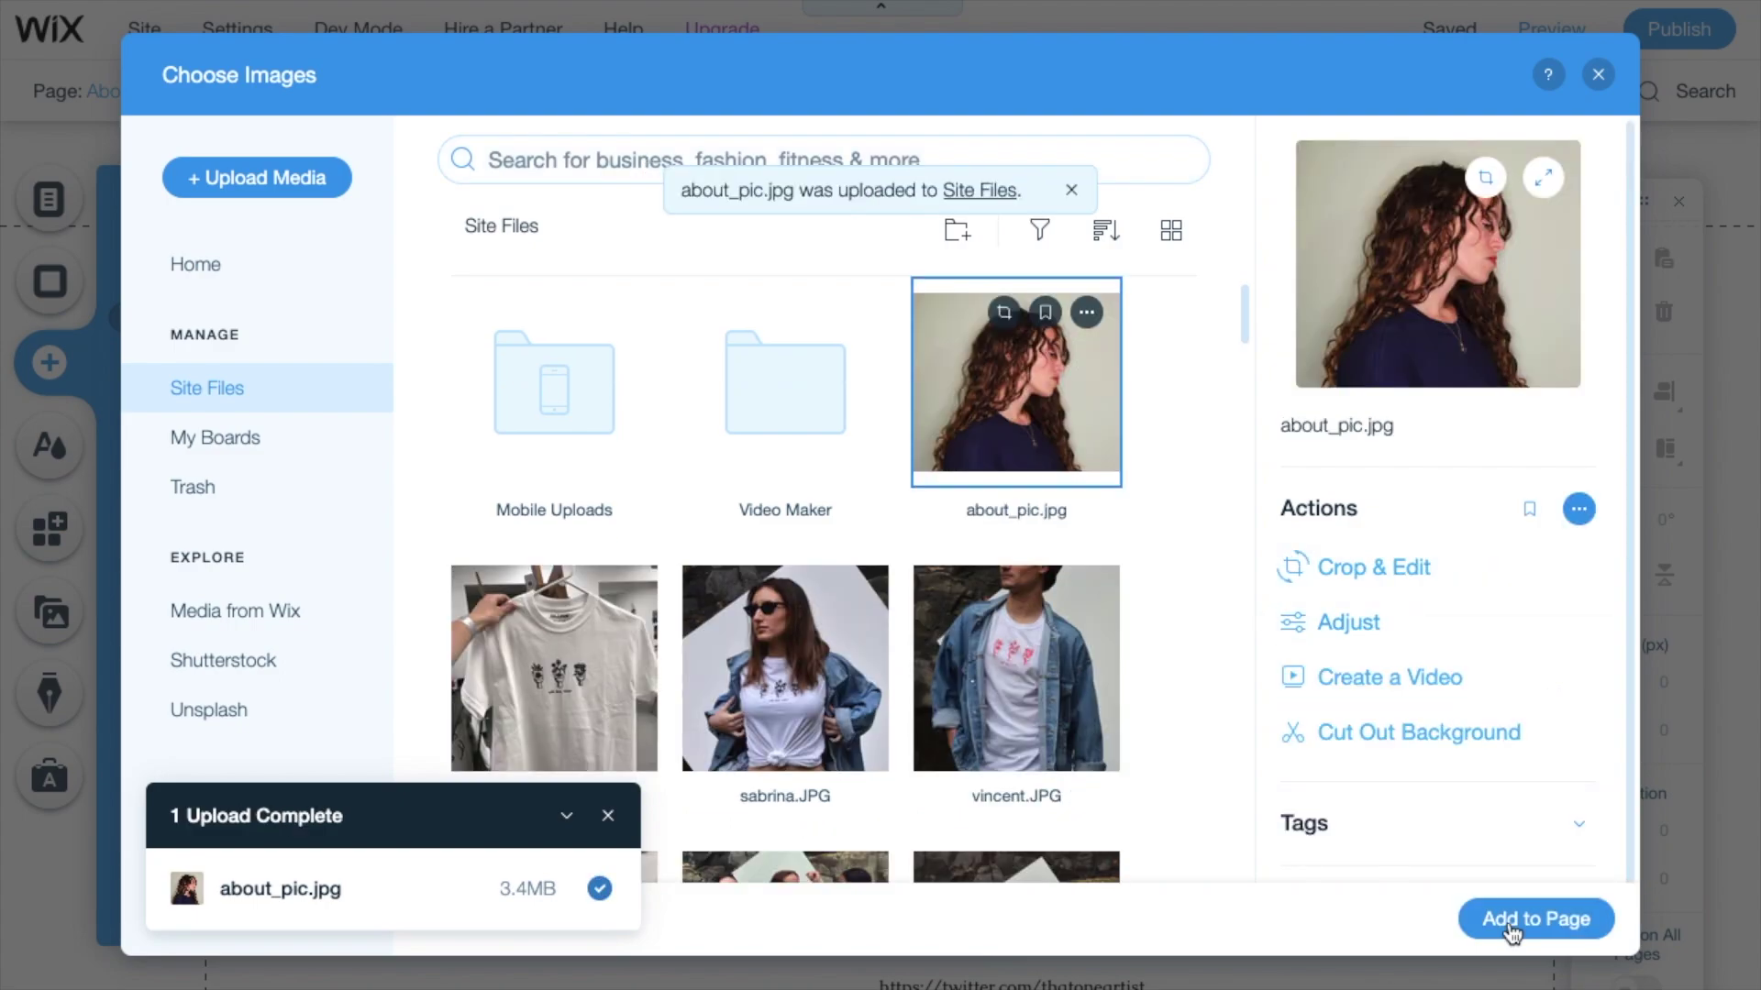
left_click(1505, 920)
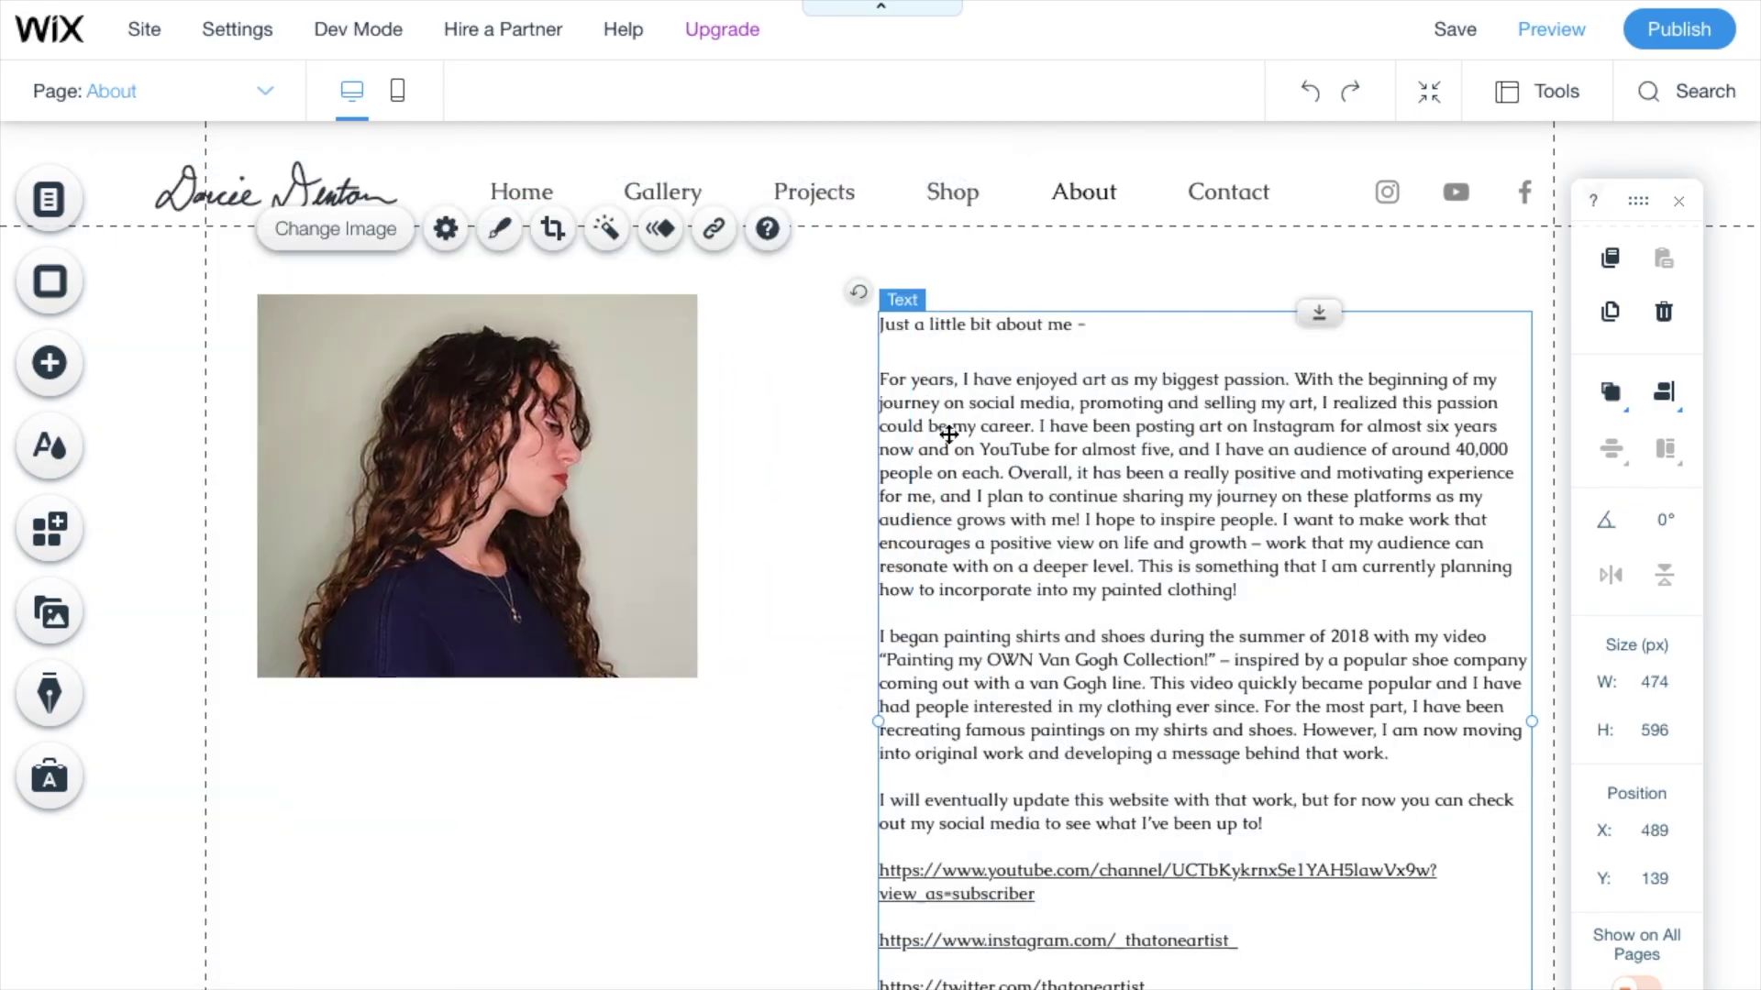
left_click(948, 434)
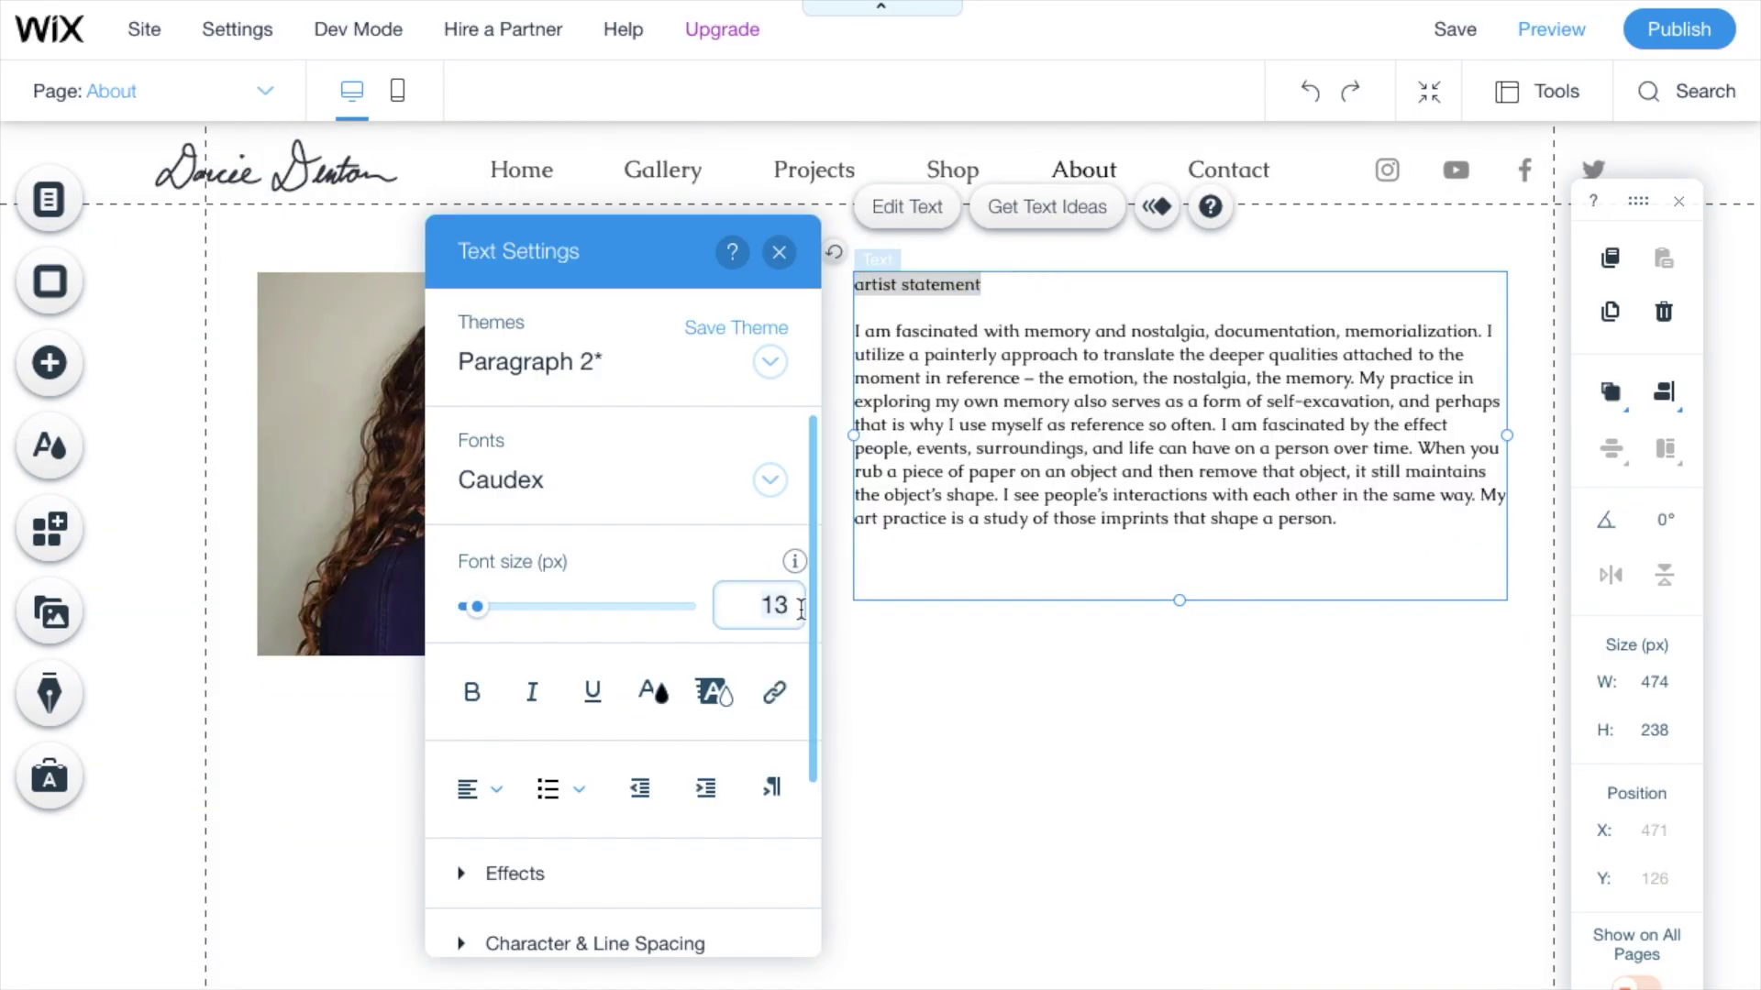
Revise the artist statement to say "We are walking palimpsests - layers upon layers of experiences and interactions that have molded us over time."
left_click(943, 733)
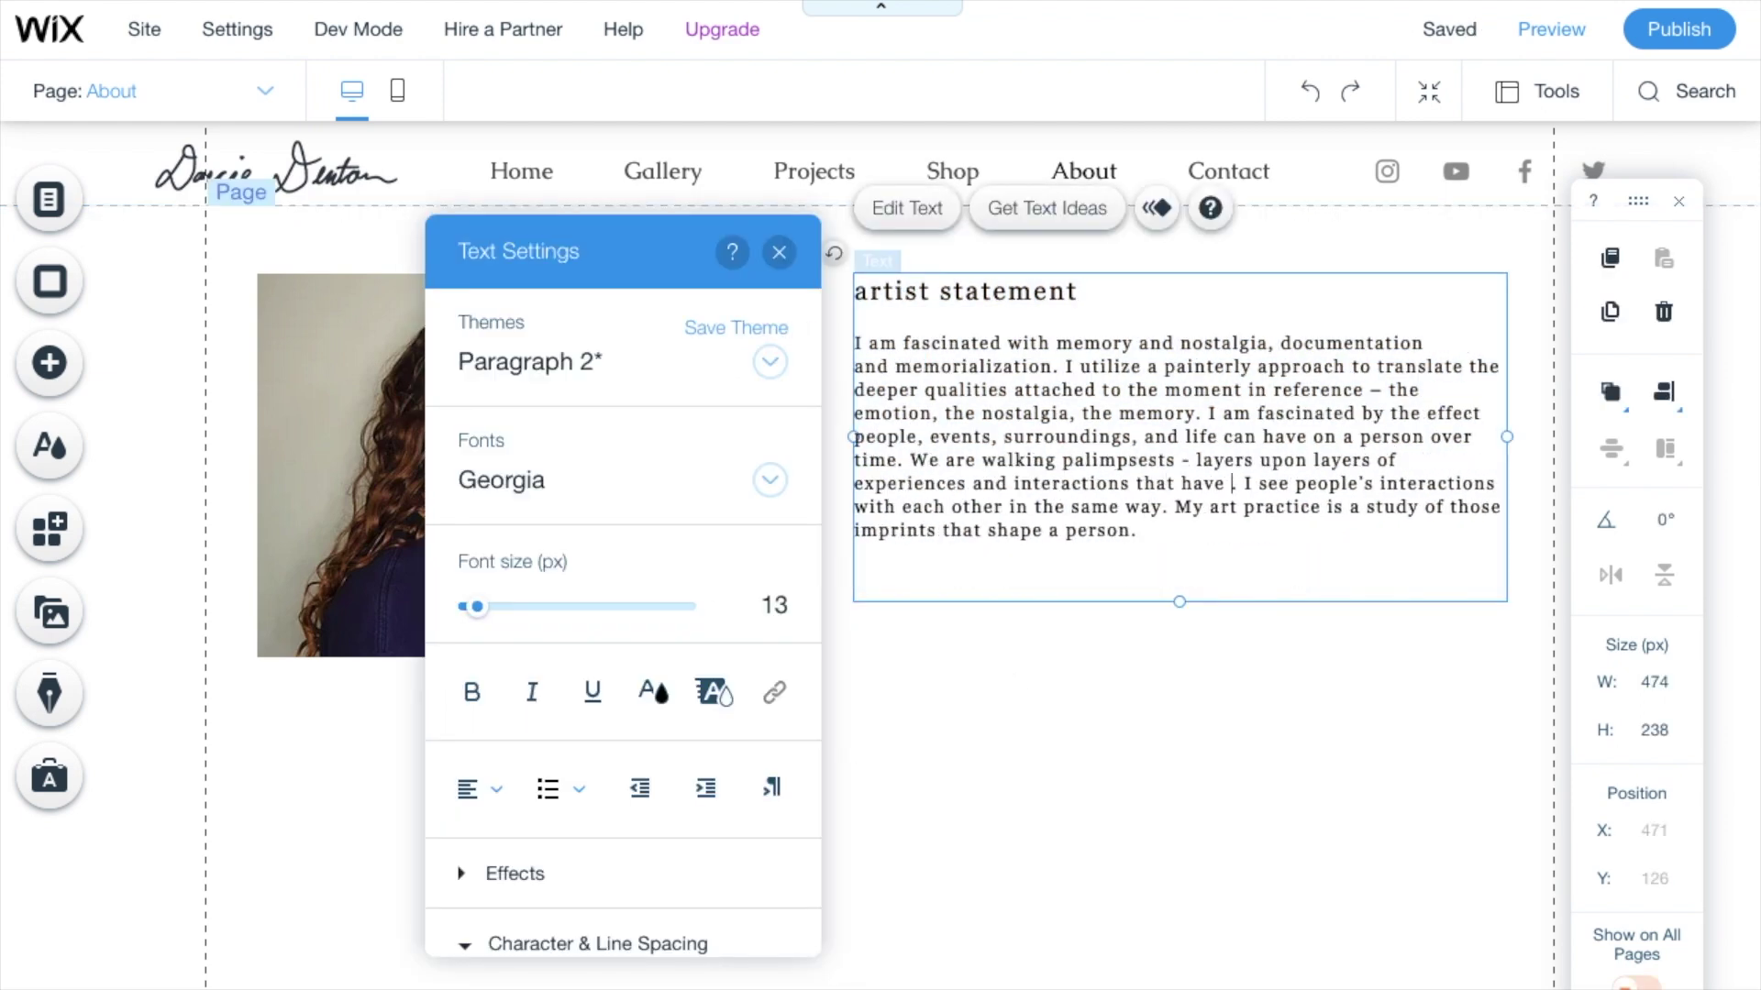
left_click_drag(1433, 487, 1348, 511)
key("Delete")
Complete the about paragraph so it says she shares her art, her life, and the lessons she has learned along the way
left_click(1133, 658)
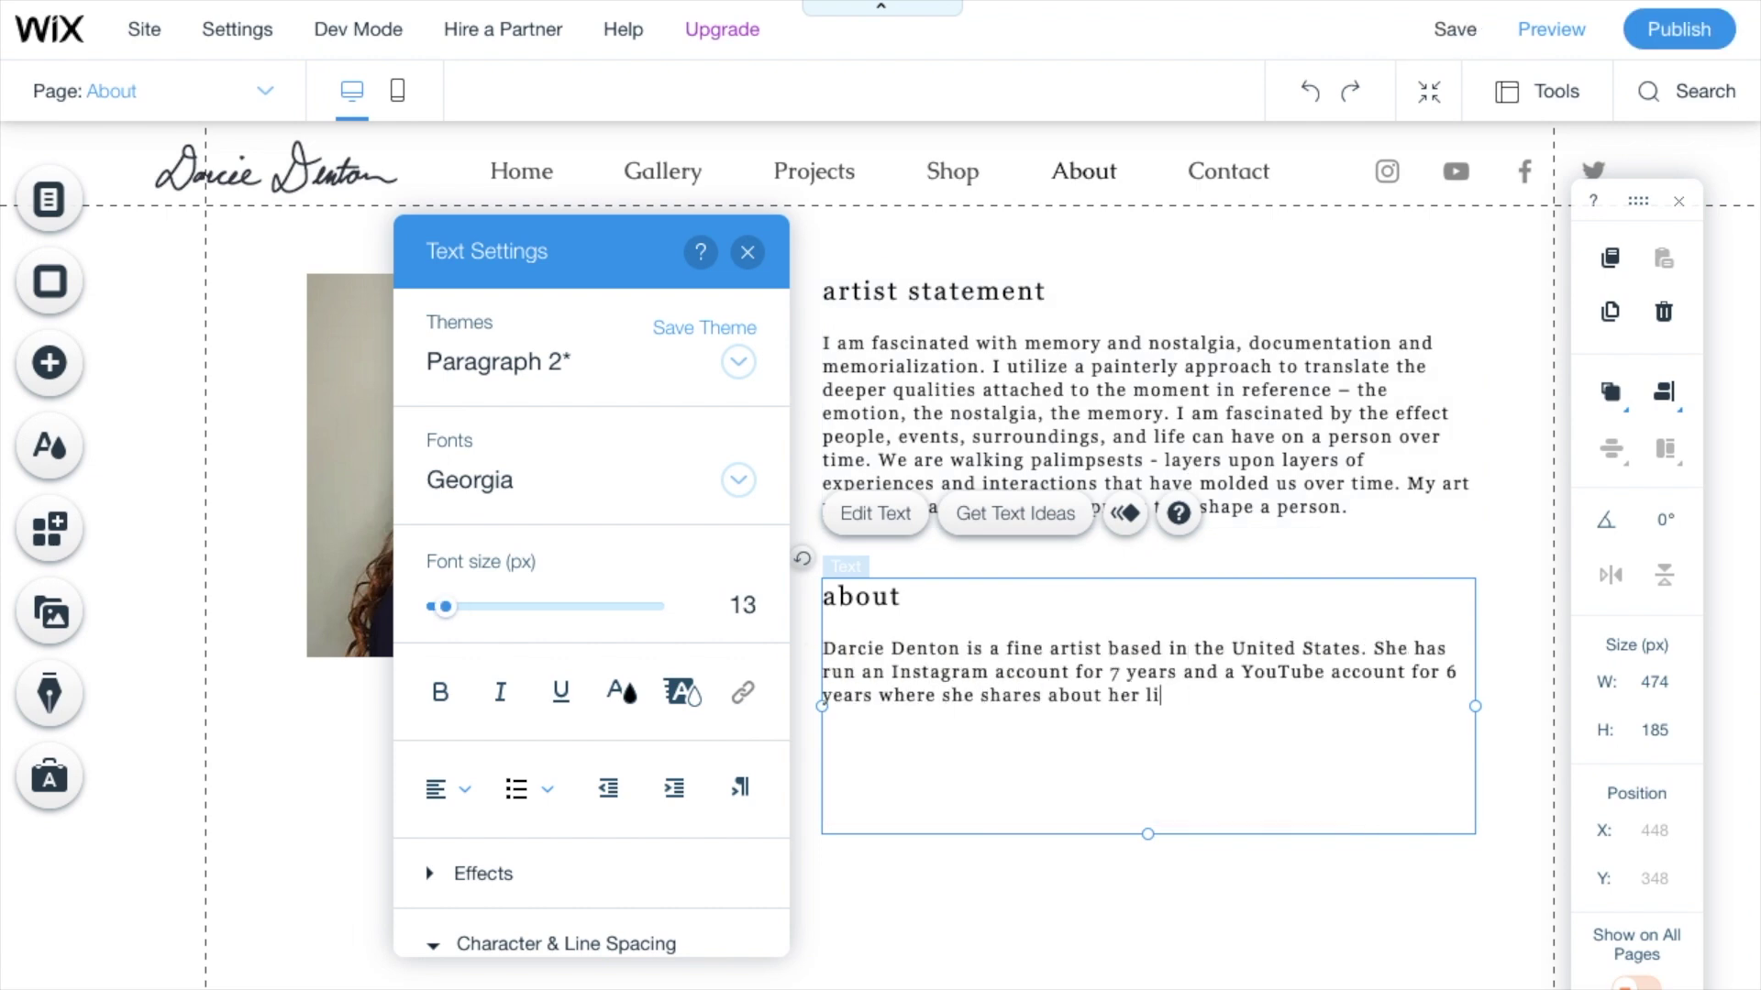
type("learned along the way.")
left_click(1183, 920)
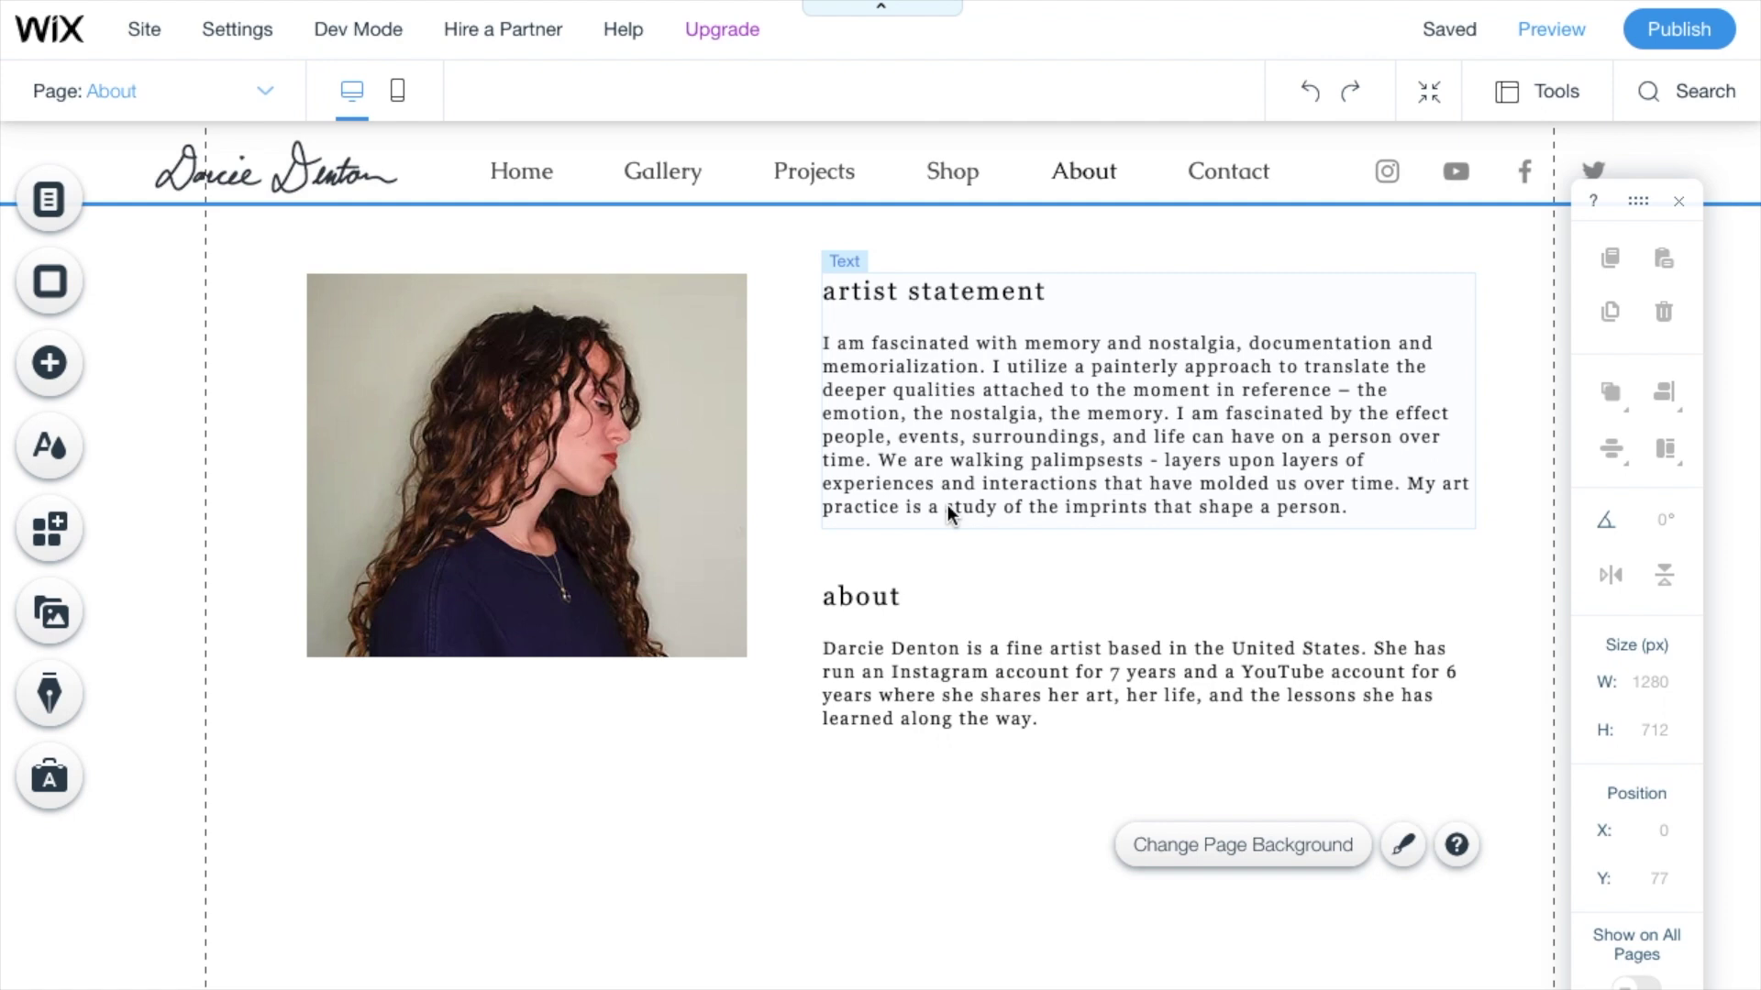
Shorten the About page to 500 px high and move the photo and both text blocks down together to centre them
left_click(551, 511)
scroll(550, 511, "down", 3)
scroll(983, 830, "up", 3)
left_click_drag(346, 866, 1078, 351)
left_click(1128, 876)
left_click(1137, 829)
left_click_drag(1148, 852, 1152, 773)
left_click_drag(555, 857, 994, 411)
left_click_drag(993, 411, 990, 440)
left_click(1214, 261)
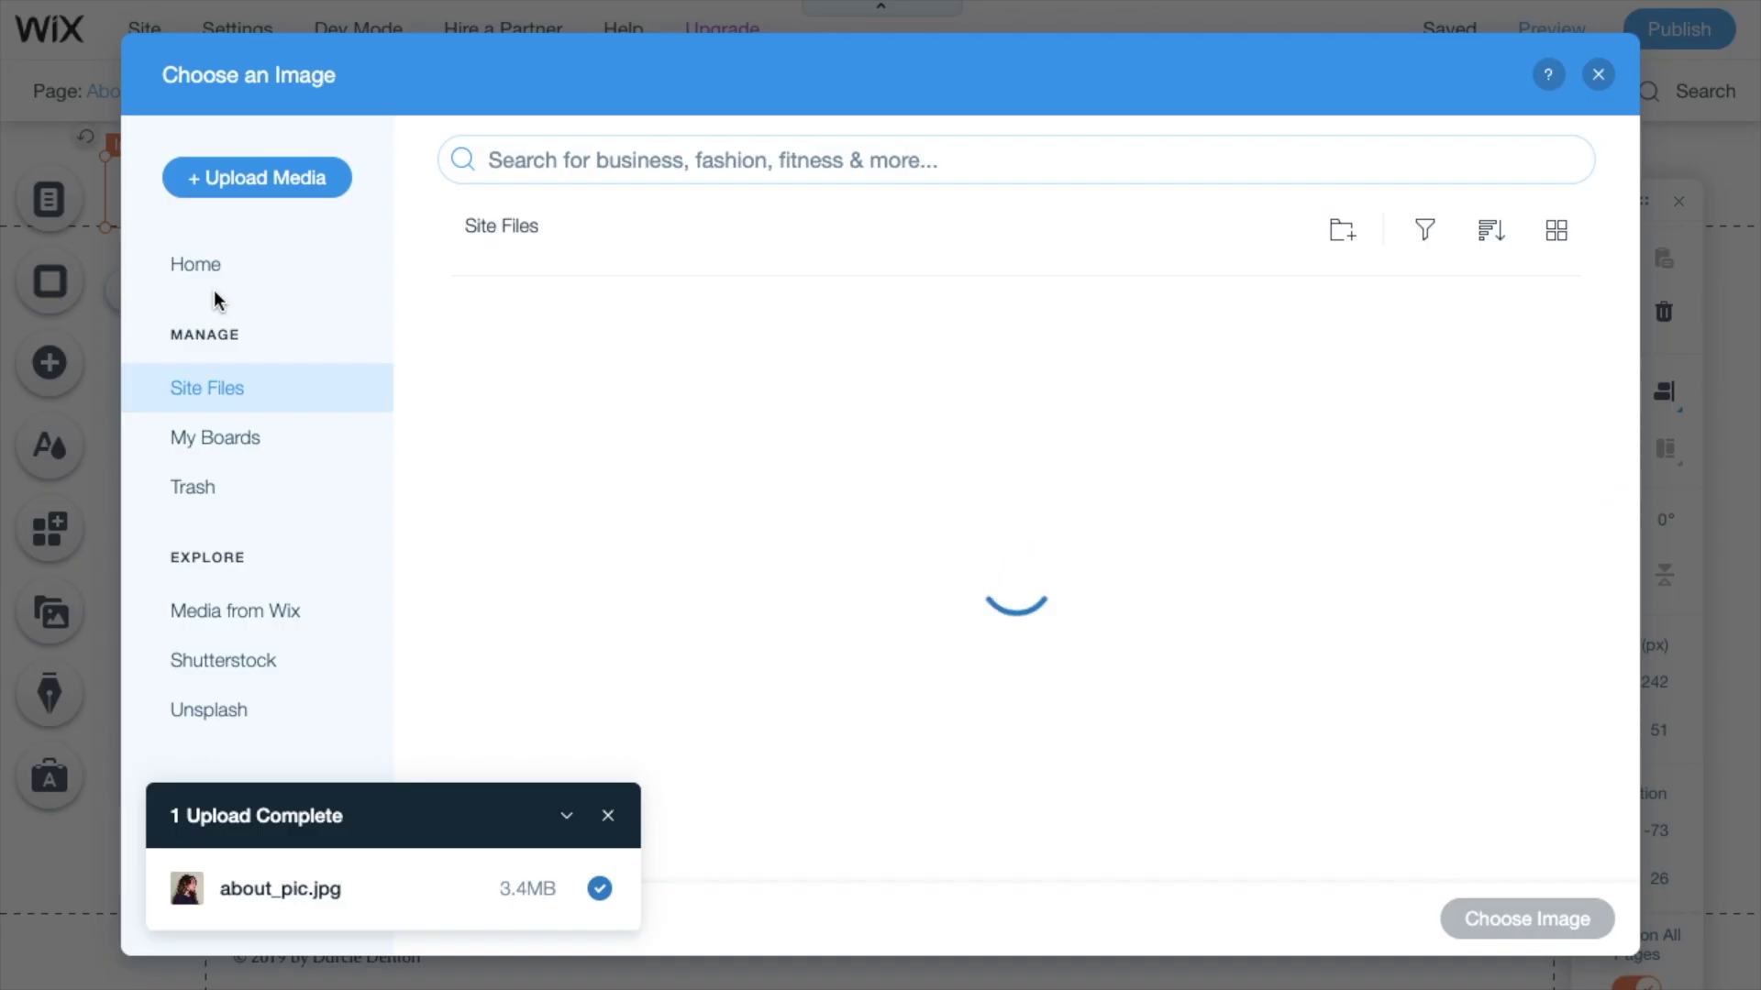
Replace the logo image in the site header with the uploaded signature.png
left_click(257, 178)
left_click(928, 570)
scroll(640, 332, "down", 3)
double_click(640, 332)
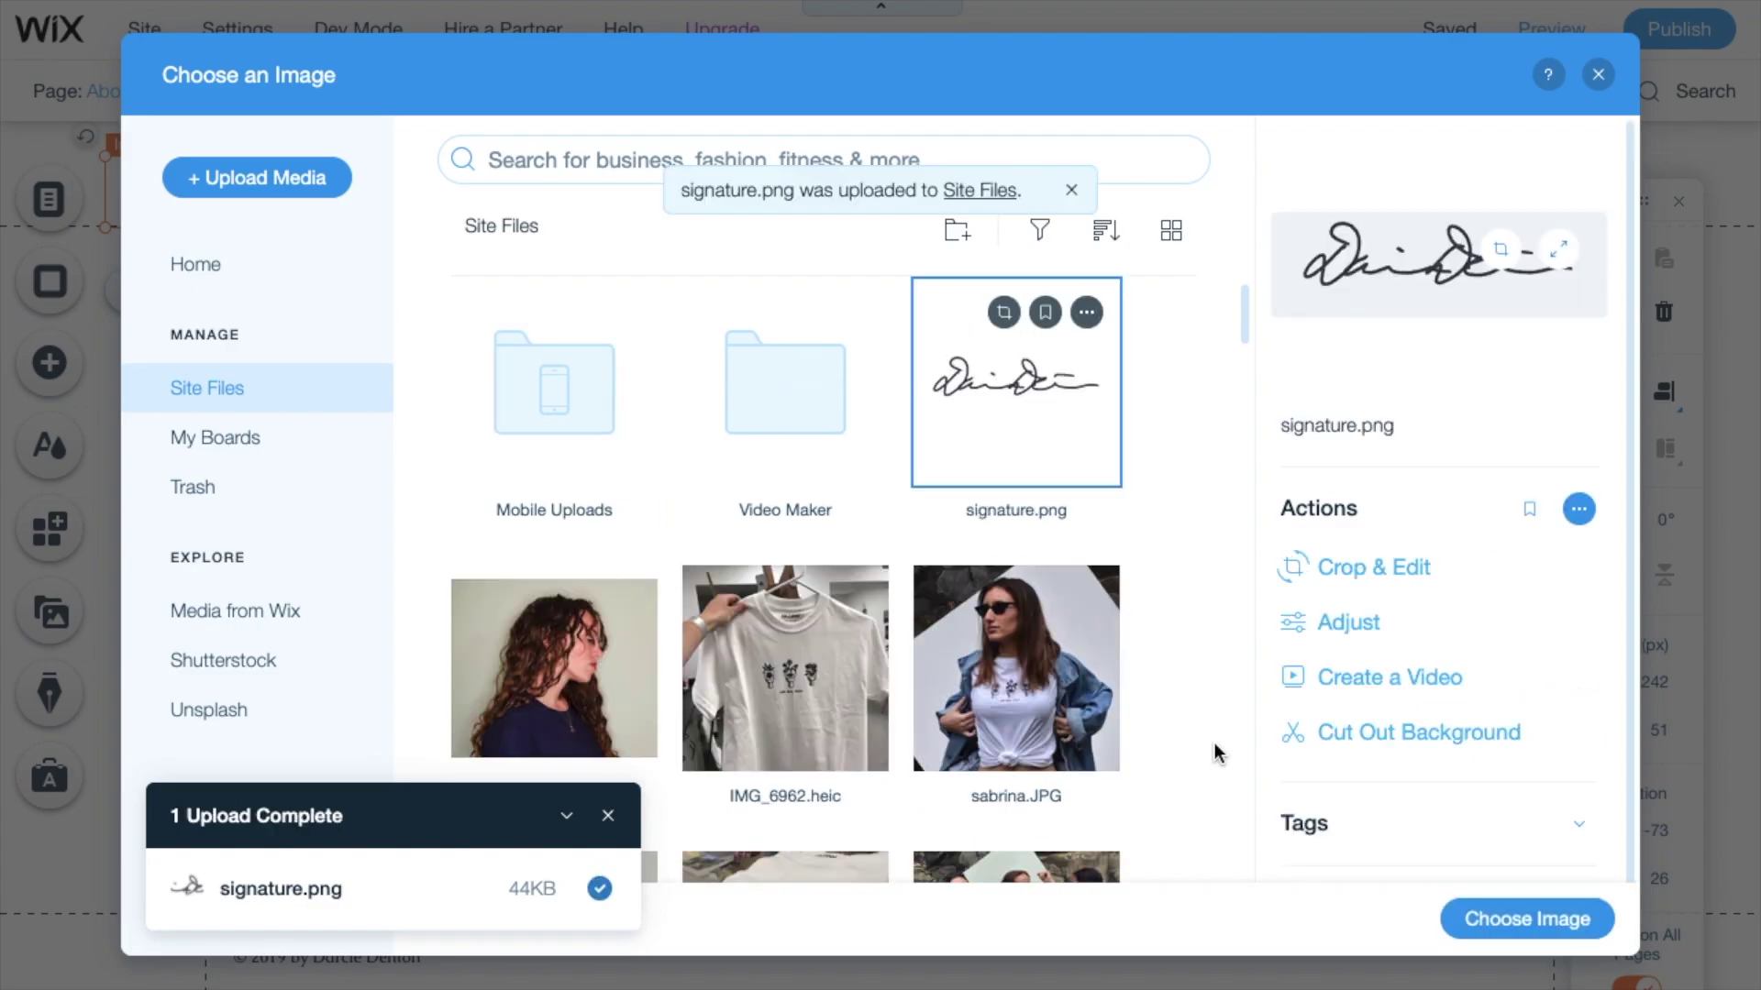
left_click(1487, 917)
left_click(1487, 34)
Crop and position the signature image in the header, and preview the About page
left_click(183, 184)
left_click_drag(271, 235, 267, 217)
left_click(353, 264)
left_click_drag(277, 47, 277, 32)
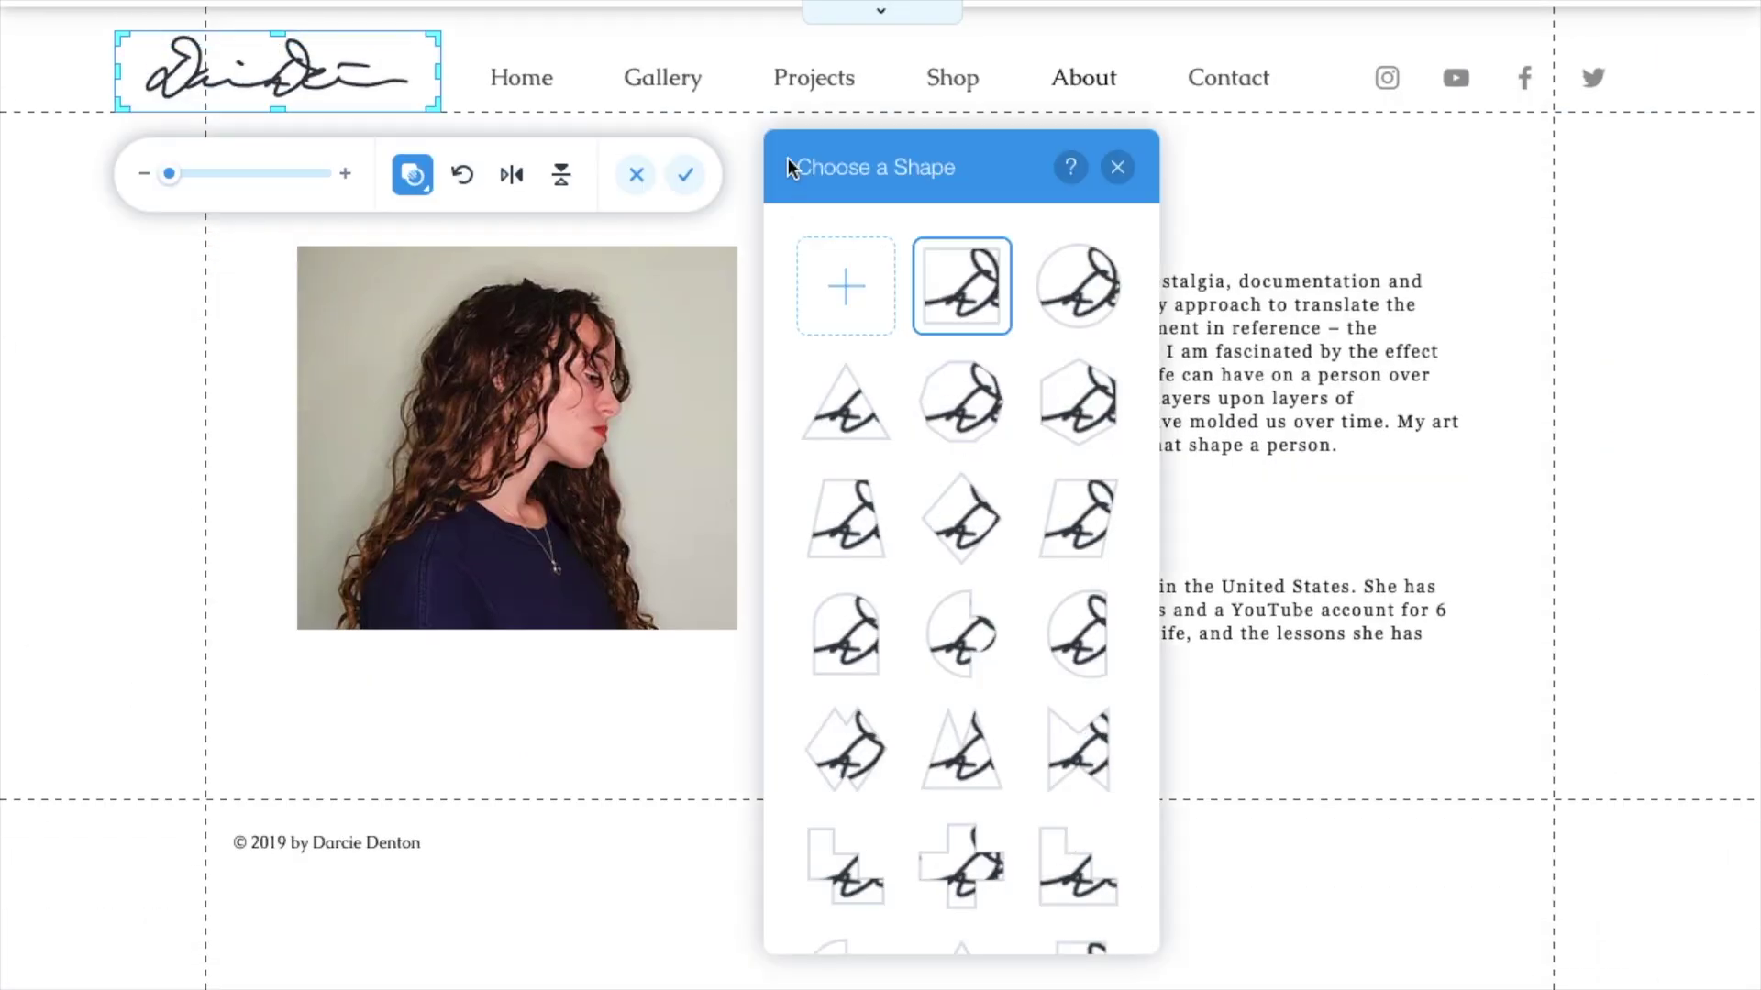
left_click(685, 174)
left_click(609, 905)
left_click(1546, 33)
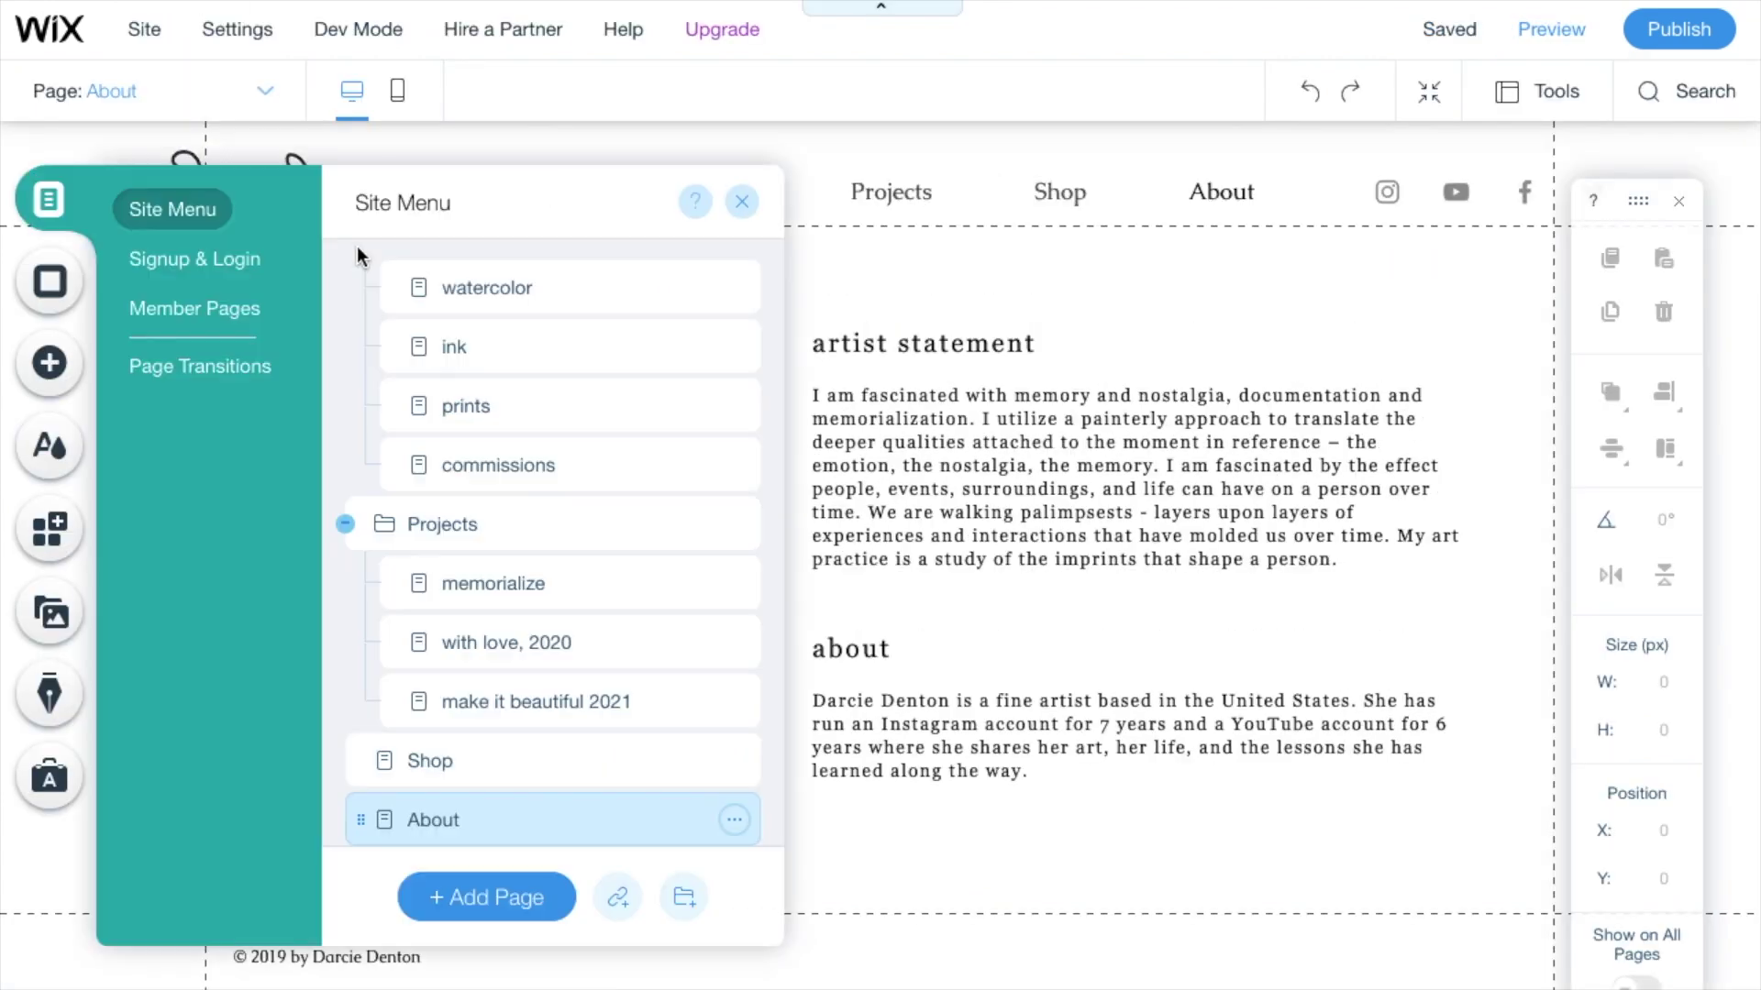
Open the Home page in the mobile version of the editor
scroll(413, 284, "up", 3)
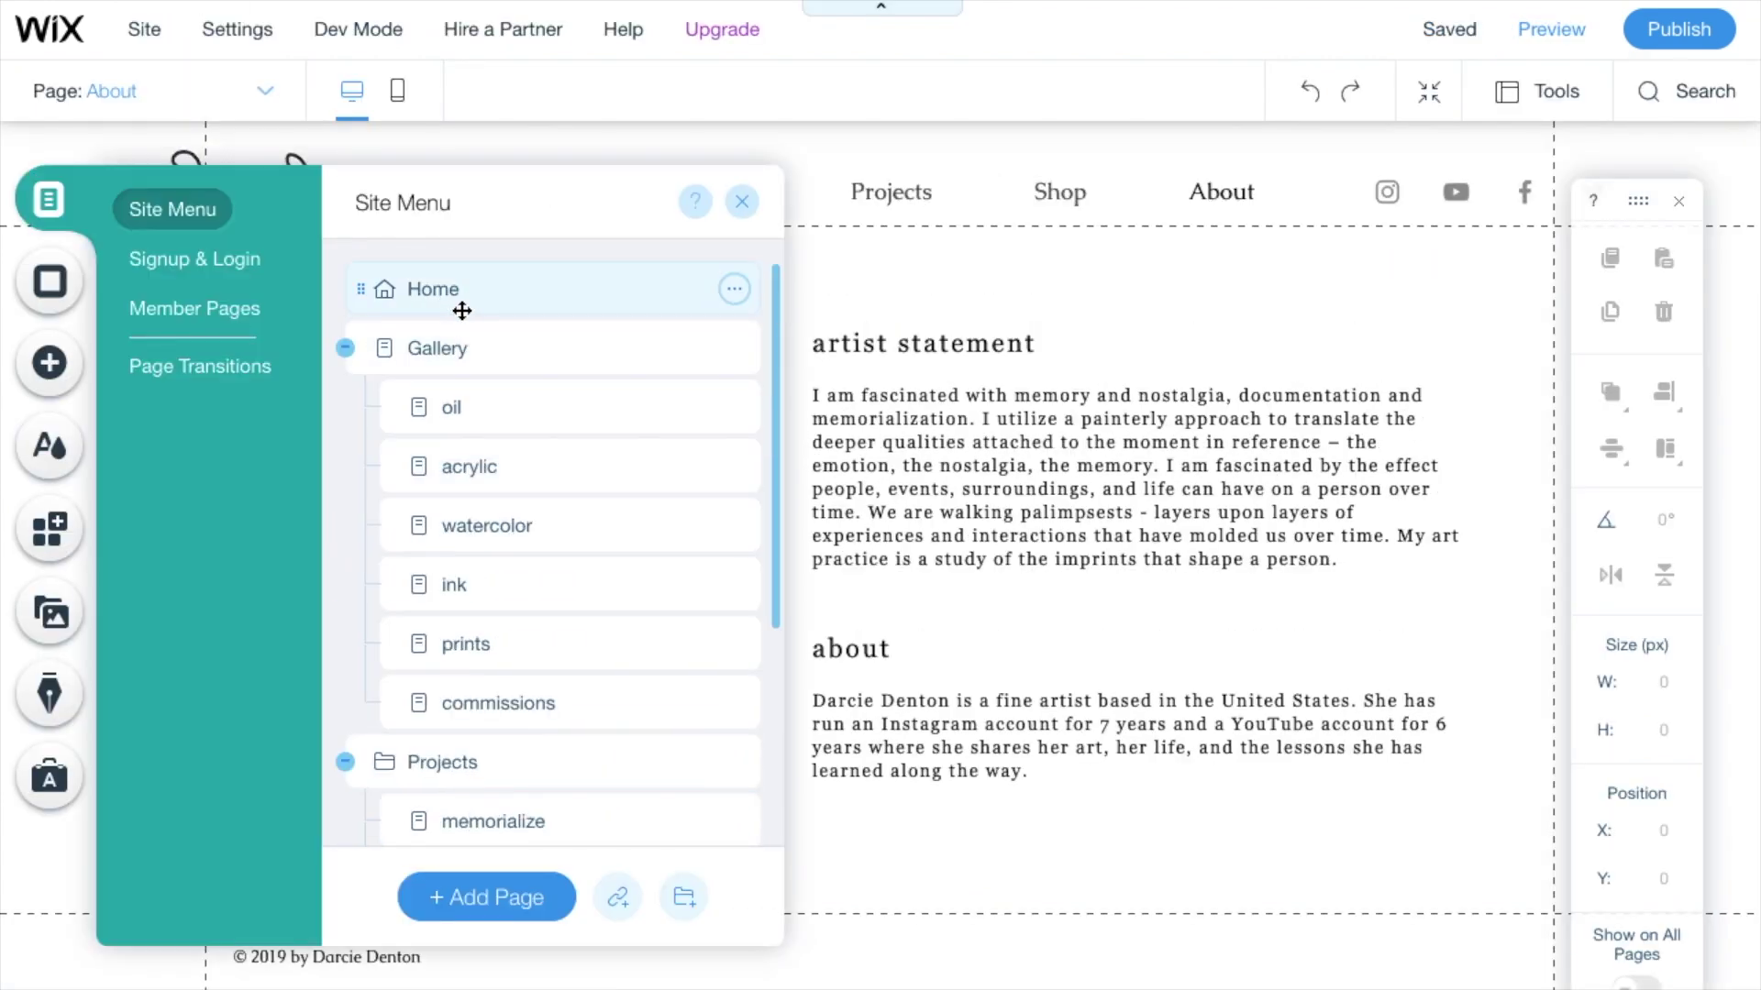
left_click(742, 201)
left_click(396, 91)
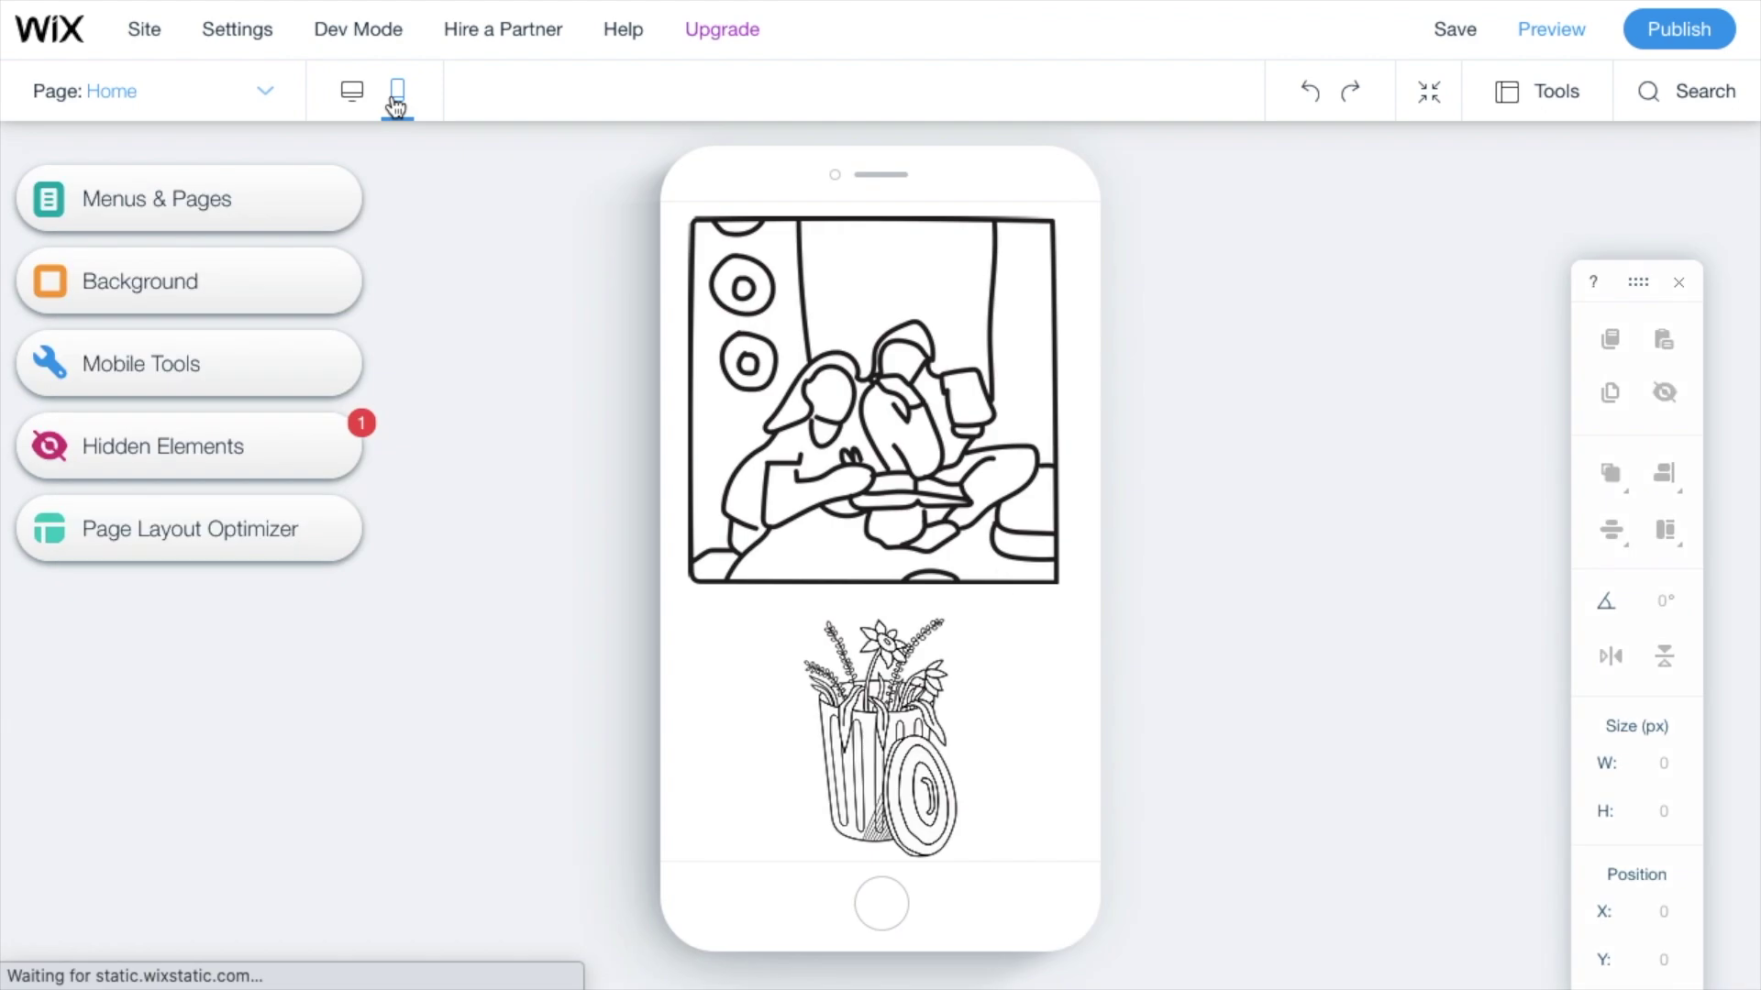
Shrink the seated couple drawing to about 107 × 107 px and centre it near the top of the mobile Home page
left_click(998, 570)
left_click_drag(1062, 588, 924, 391)
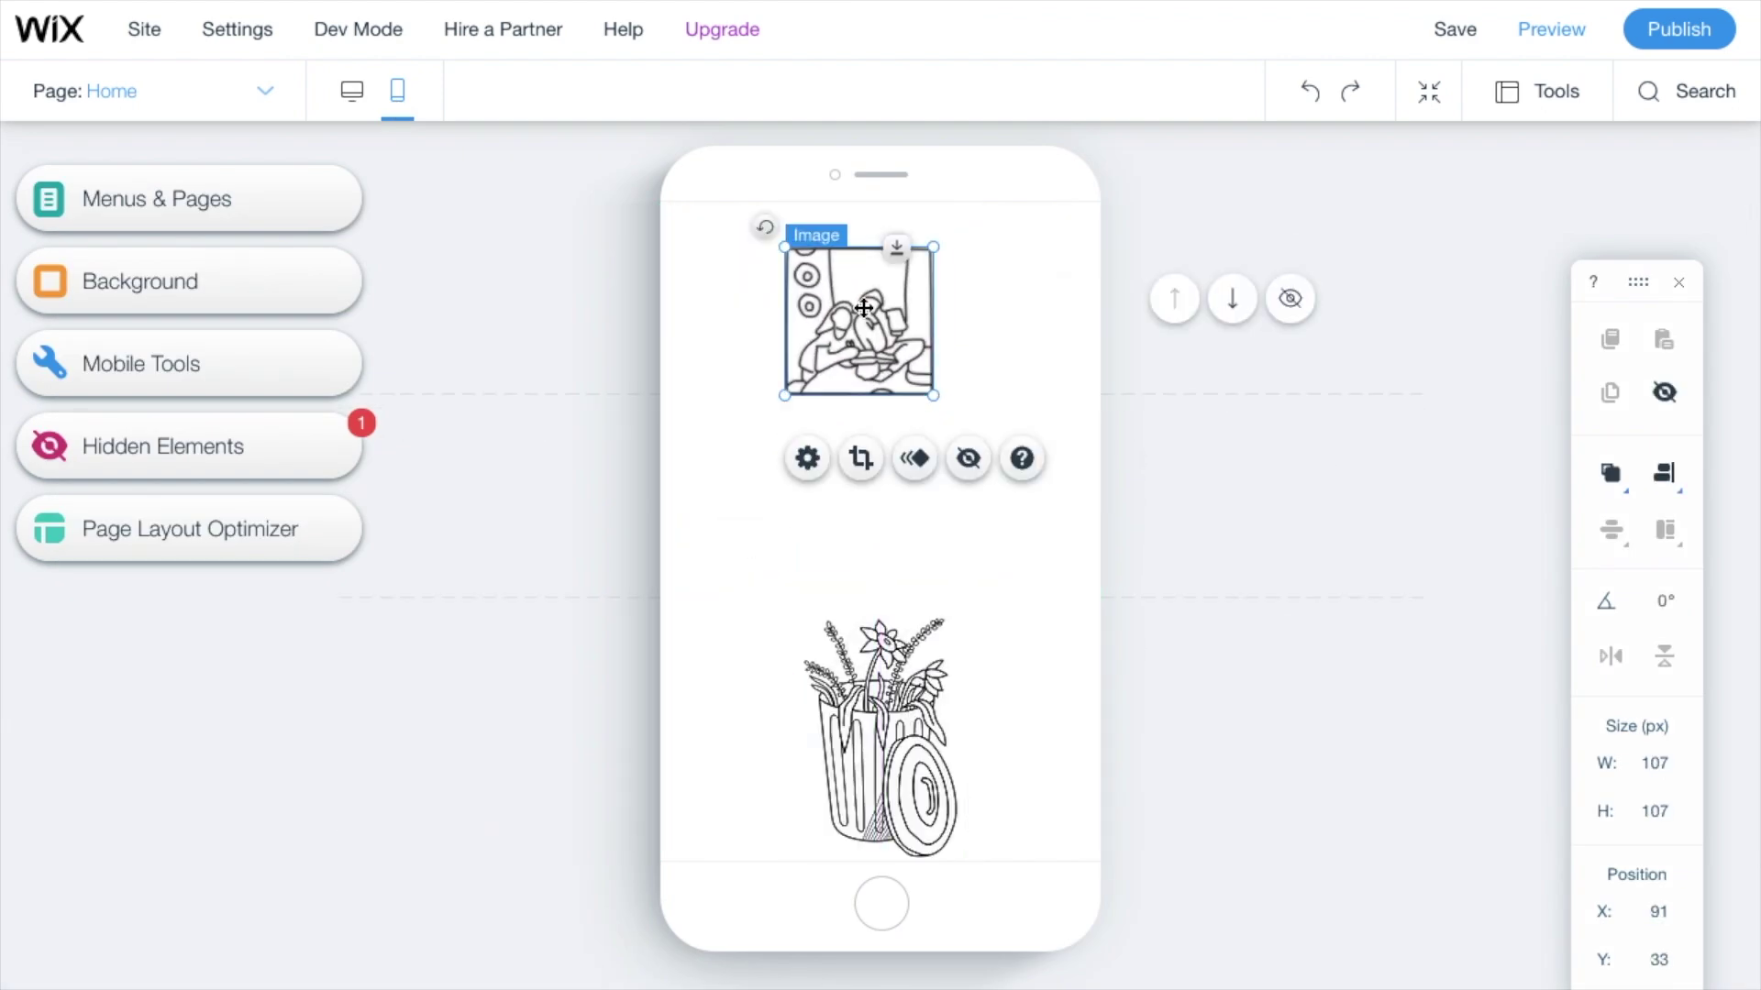
left_click_drag(862, 324, 883, 313)
Move the drawings below the couple upward on the mobile Home page and shrink the trash can drawing to about 97 × 139 px
left_click_drag(885, 712, 884, 534)
scroll(884, 542, "down", 4)
left_click_drag(896, 644, 896, 497)
scroll(926, 708, "up", 4)
left_click(924, 656)
left_click_drag(961, 703, 917, 631)
left_click_drag(851, 523, 871, 523)
left_click_drag(895, 770, 864, 509)
scroll(866, 592, "down", 5)
scroll(1047, 699, "up", 3)
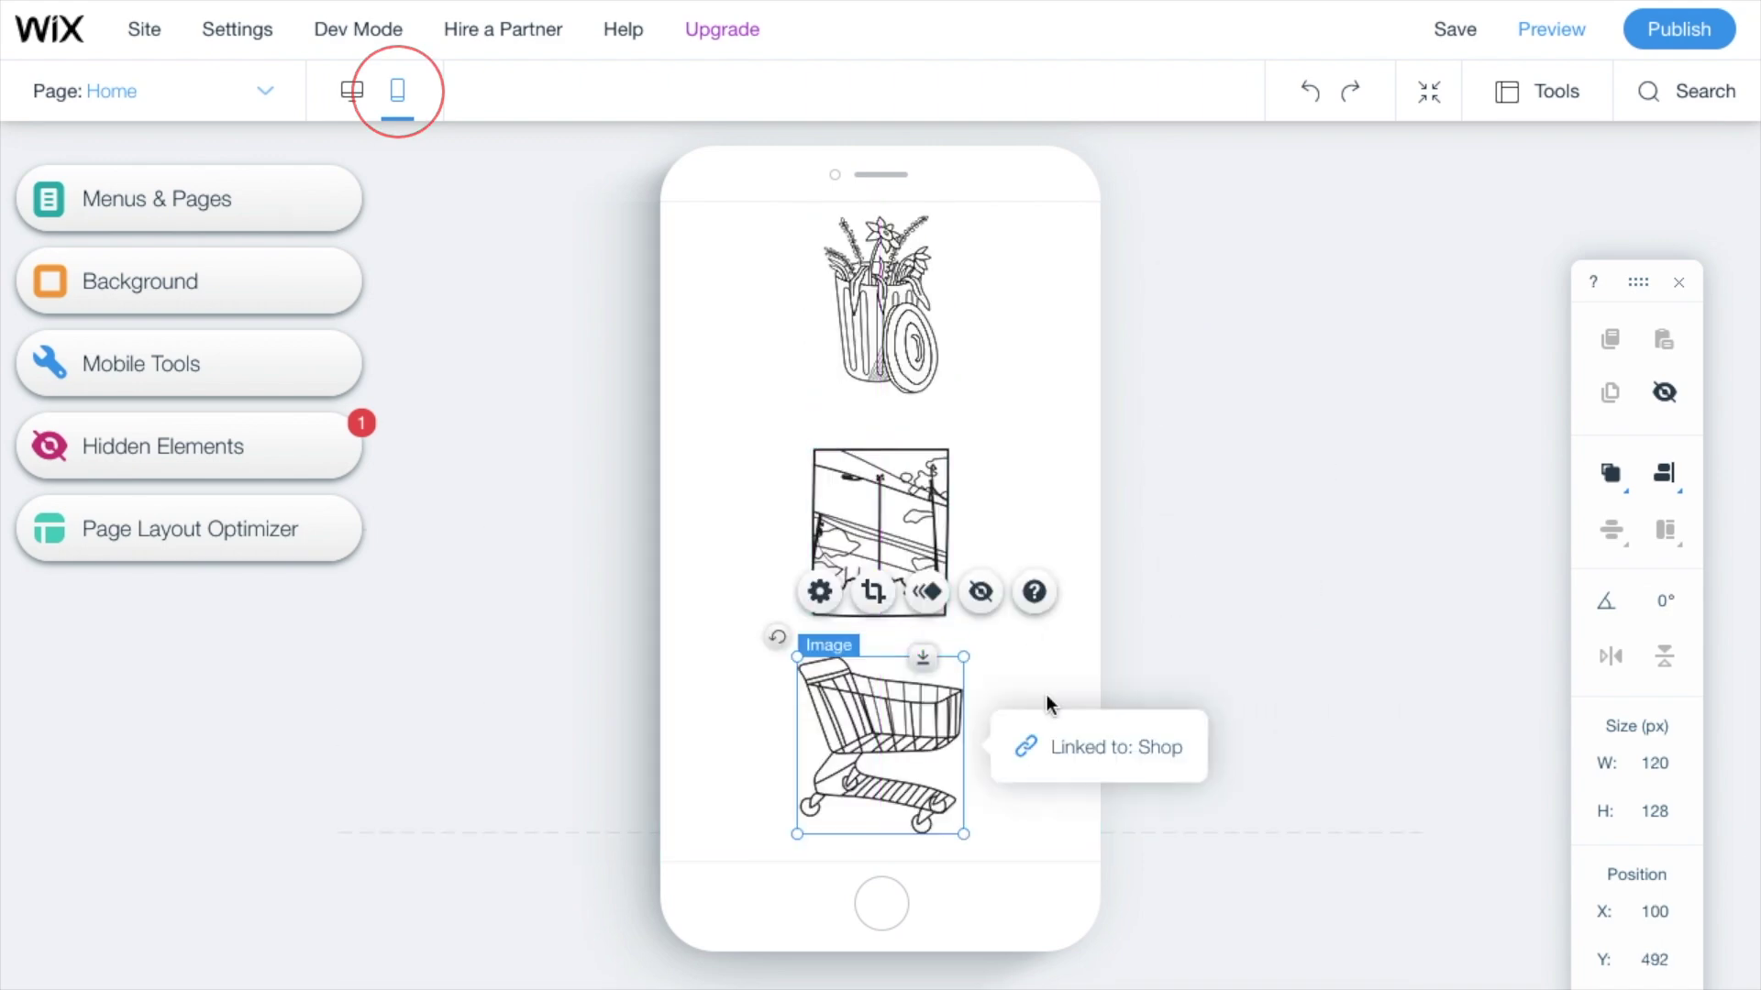
Nudge the shopping cart drawing into line beneath the power line drawing on the mobile Home page
left_click(975, 598)
scroll(971, 484, "up", 3)
scroll(971, 484, "down", 3)
mouse_move(901, 724)
left_mouse_down()
mouse_move(900, 751)
mouse_move(917, 711)
left_mouse_up()
left_click(972, 528)
scroll(972, 528, "down", 1)
scroll(1027, 688, "up", 3)
Even out the spacing between the couple and trash can drawings on the mobile Home page
left_click(914, 454)
left_click(890, 355)
left_click_drag(884, 512, 884, 504)
left_click_drag(884, 308, 884, 315)
left_click(1388, 253)
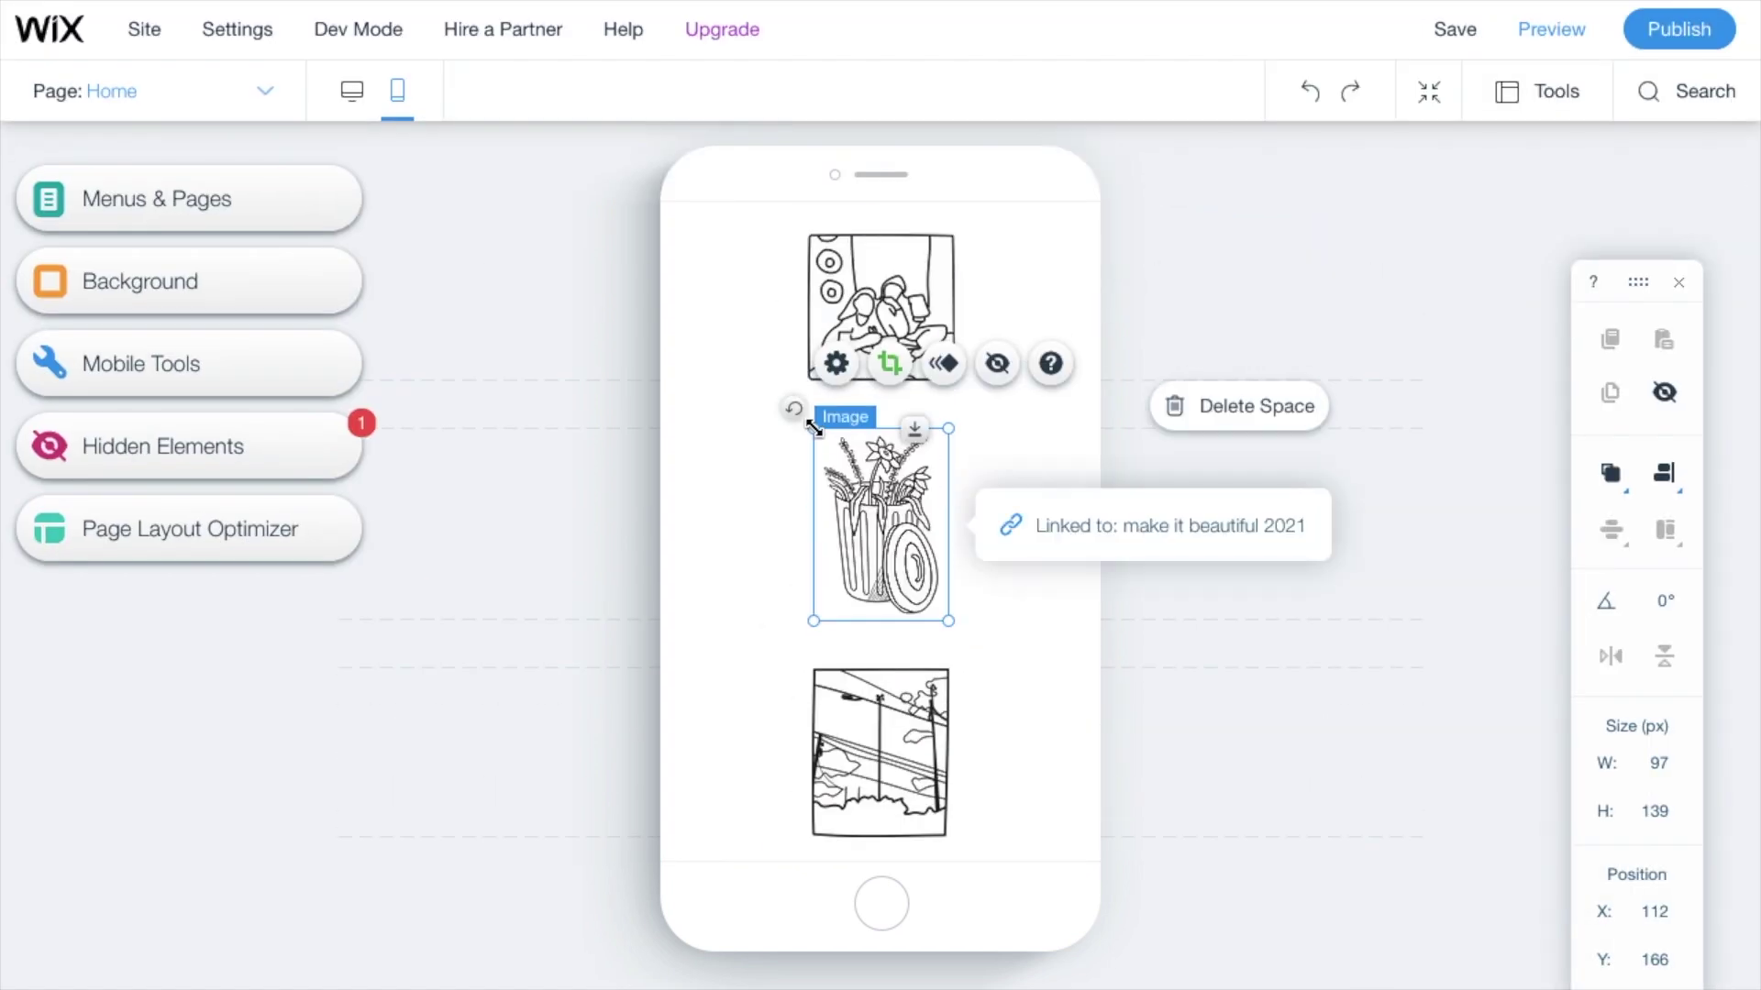
Enlarge the trash can drawing to about 103 × 149 px and check the mobile Home page's arrangement
left_click_drag(879, 512, 876, 516)
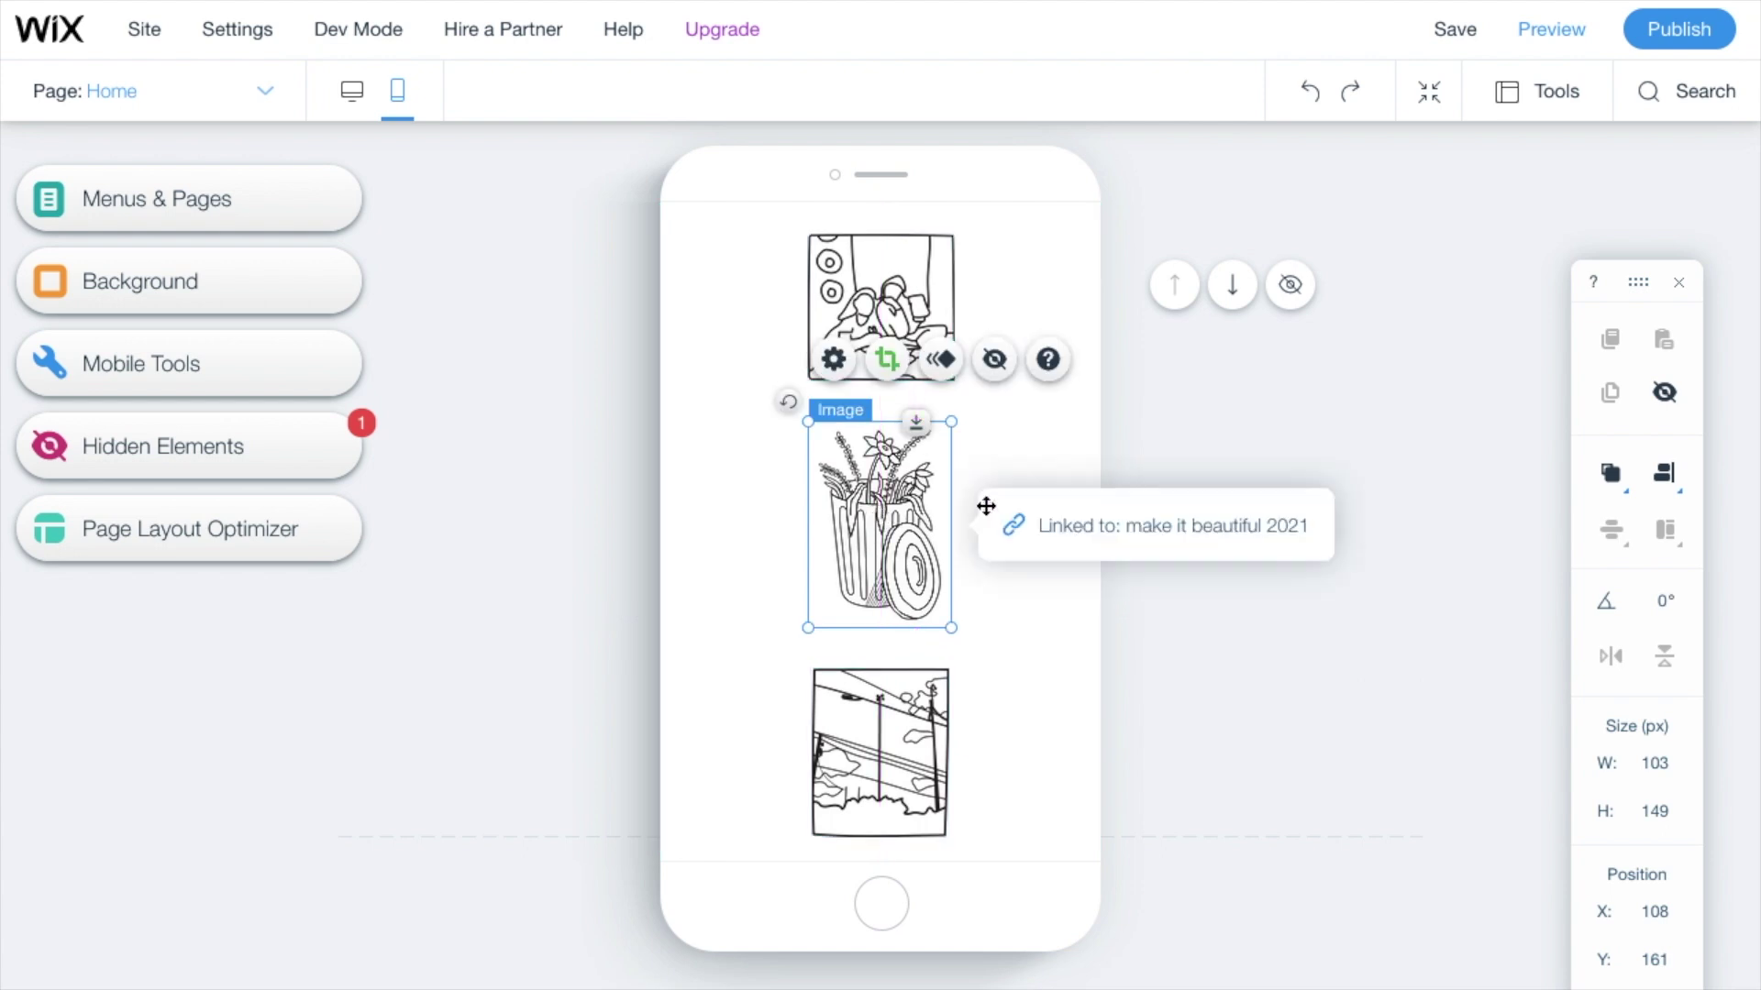
left_click(1027, 587)
scroll(1027, 587, "down", 3)
scroll(1026, 587, "up", 3)
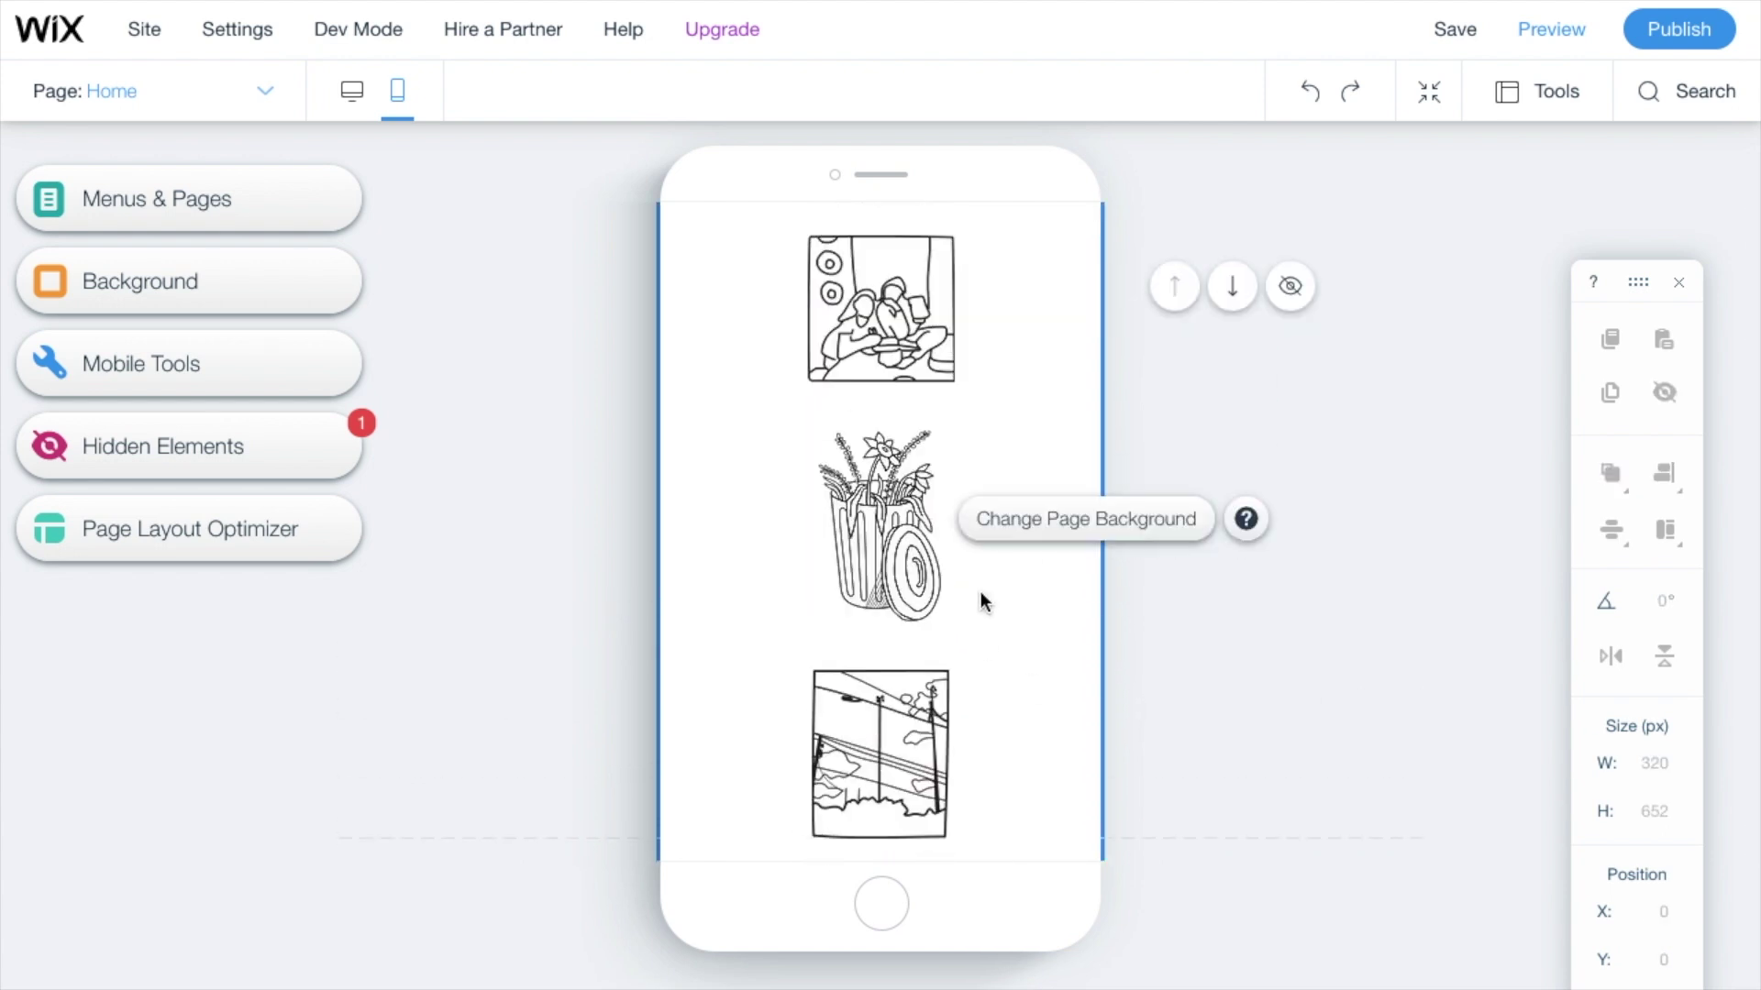
Open the Gallery page in the mobile editor
left_click(189, 188)
left_click(464, 346)
left_click(712, 207)
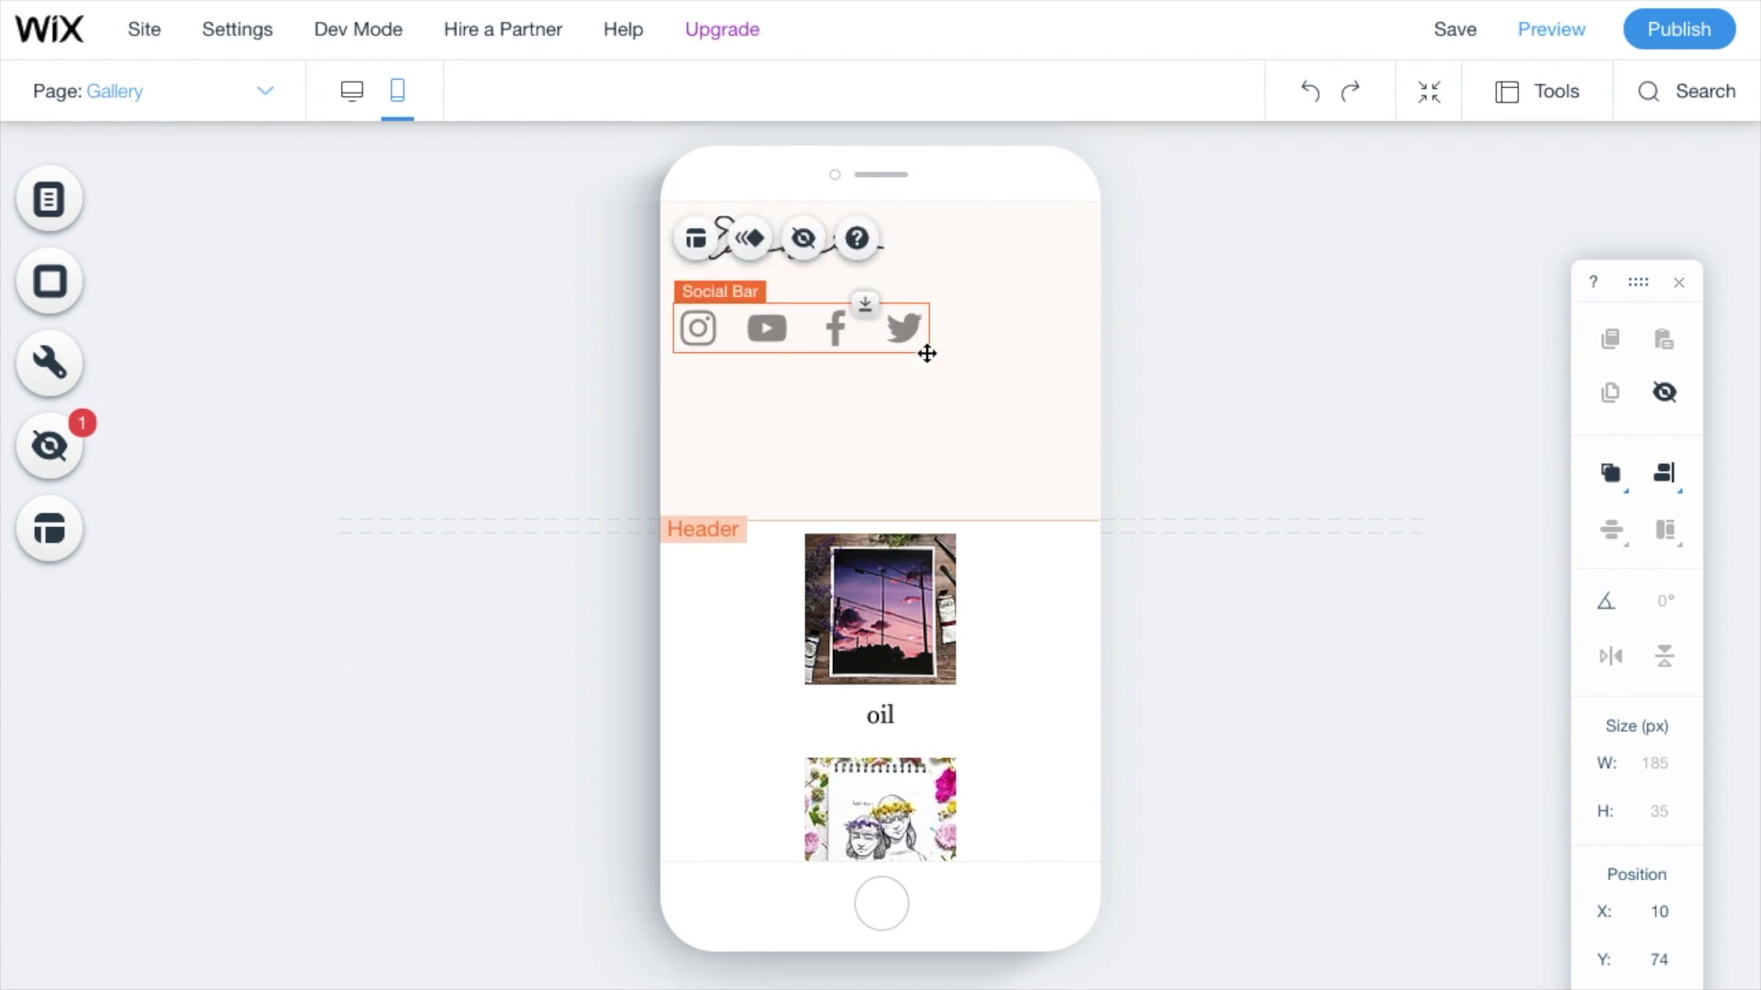
Move the social bar to the mobile header's upper right, lower the signature, and reduce the header height to 74 px
left_click(798, 520)
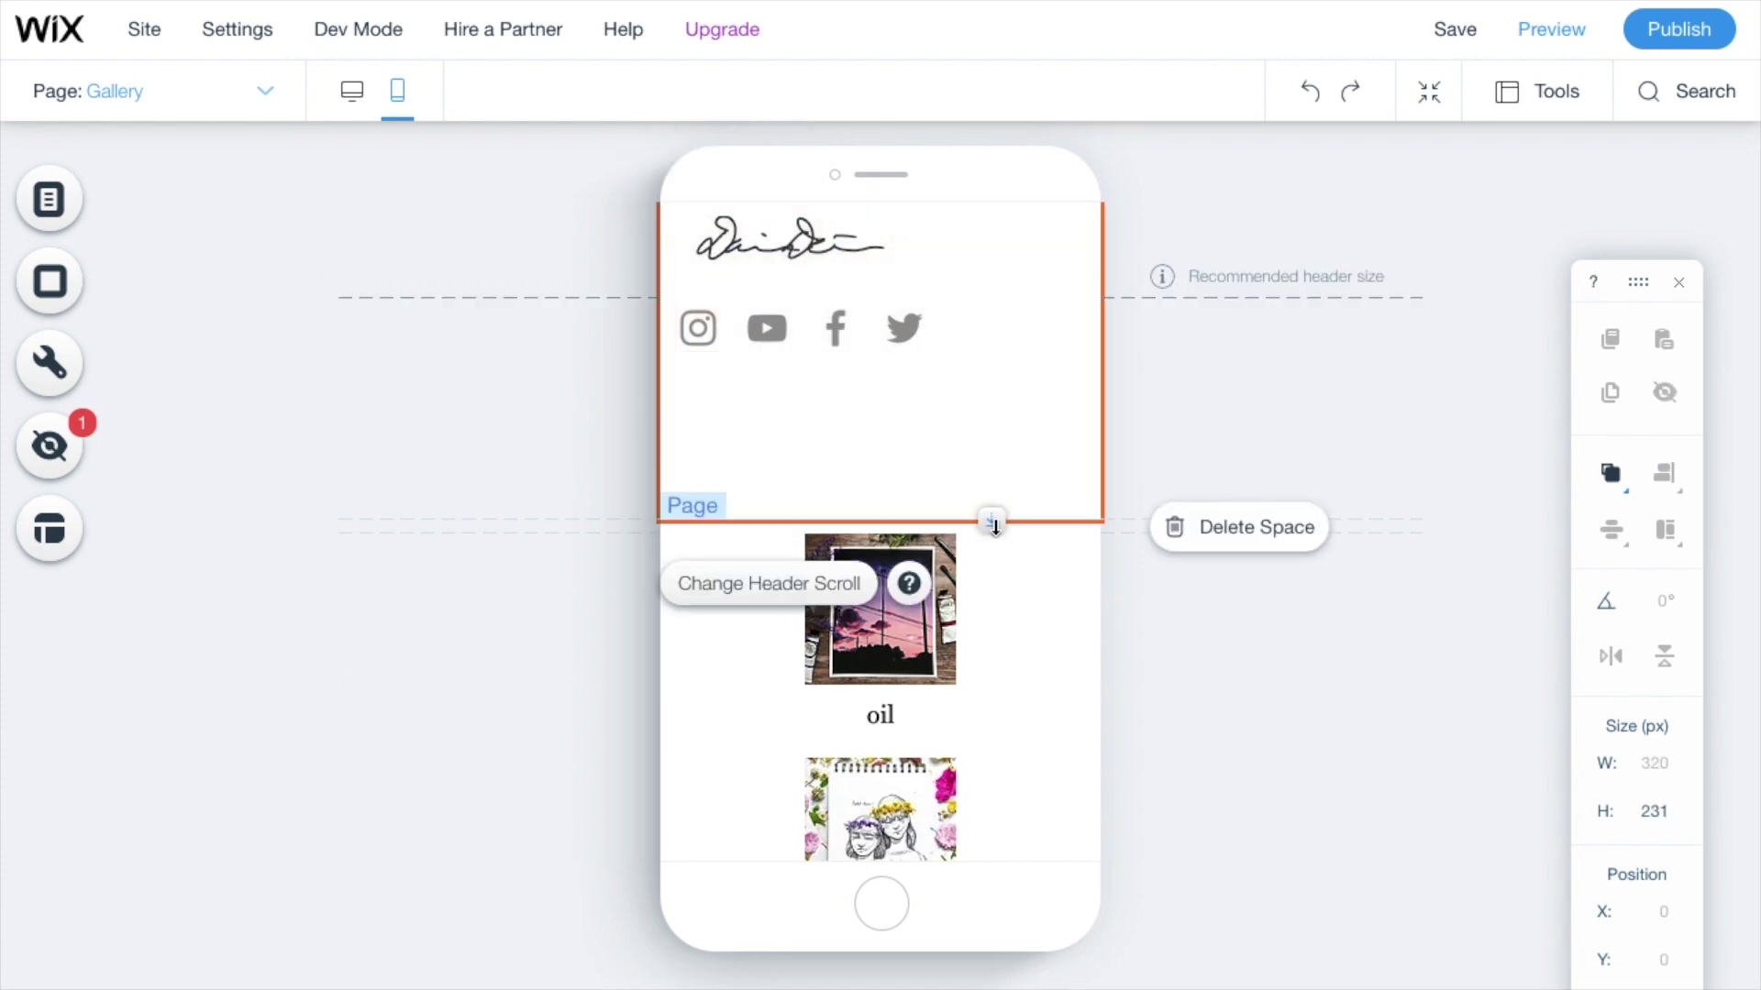
left_click_drag(993, 523, 991, 375)
left_click_drag(873, 327, 1017, 238)
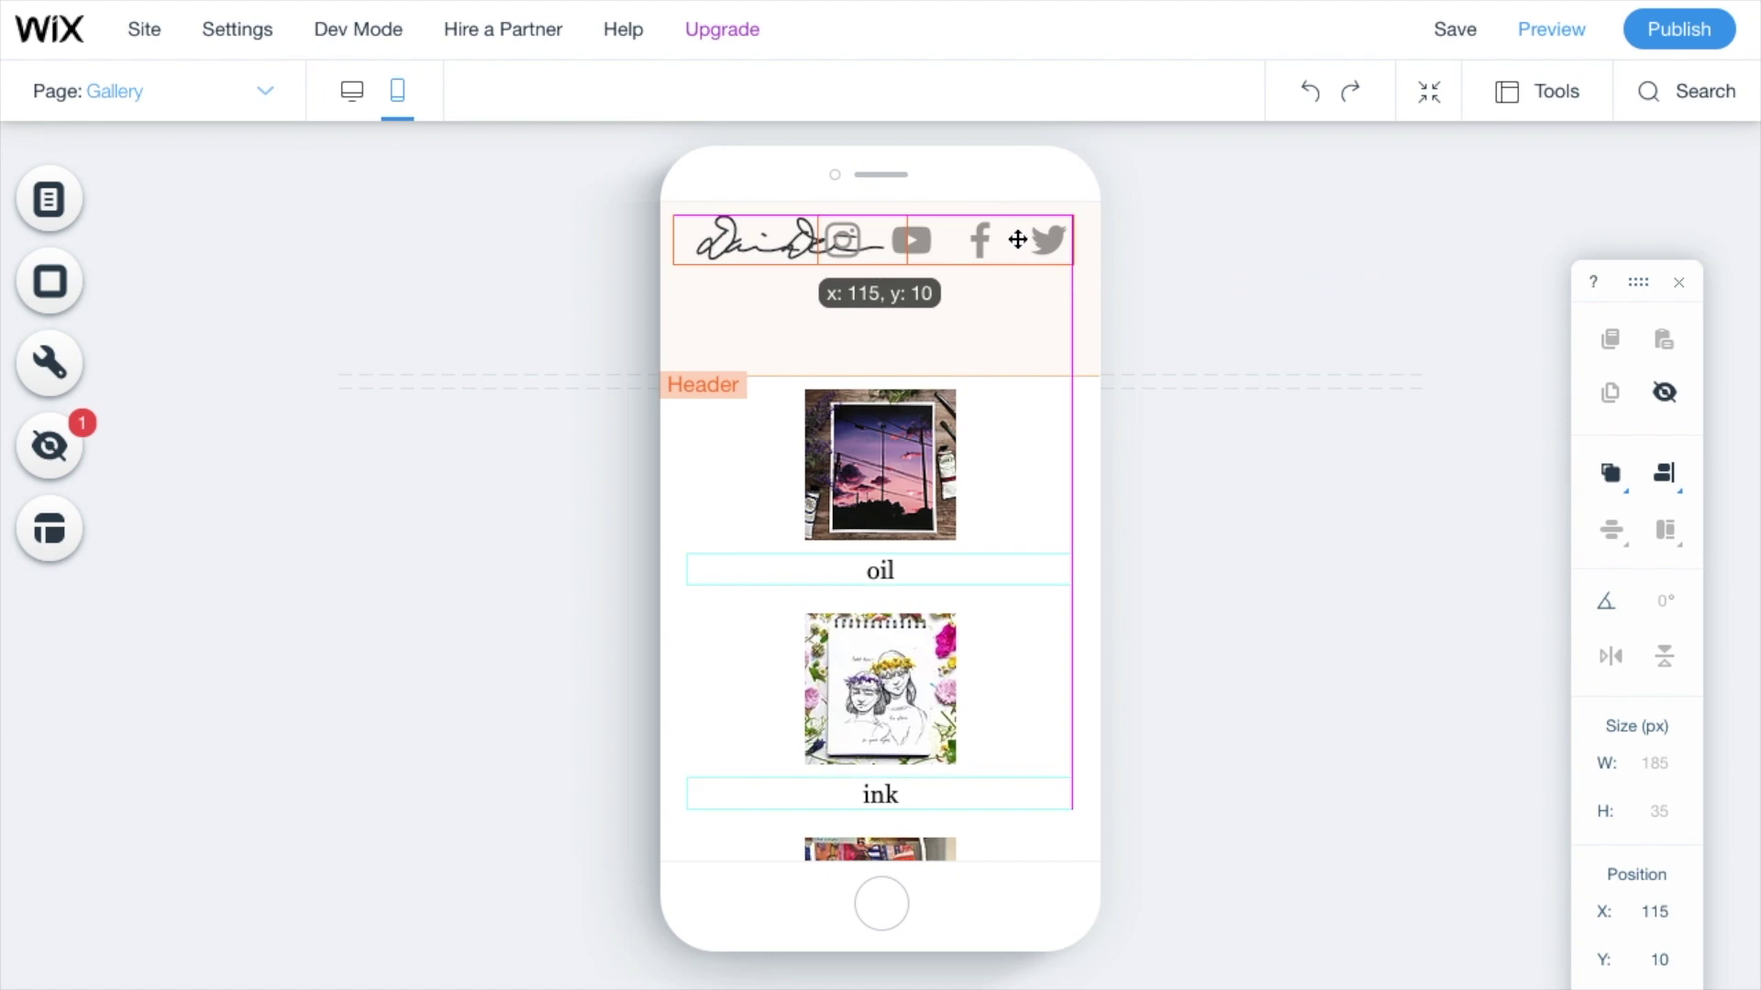
left_click_drag(755, 254, 741, 288)
left_click_drag(991, 374, 991, 305)
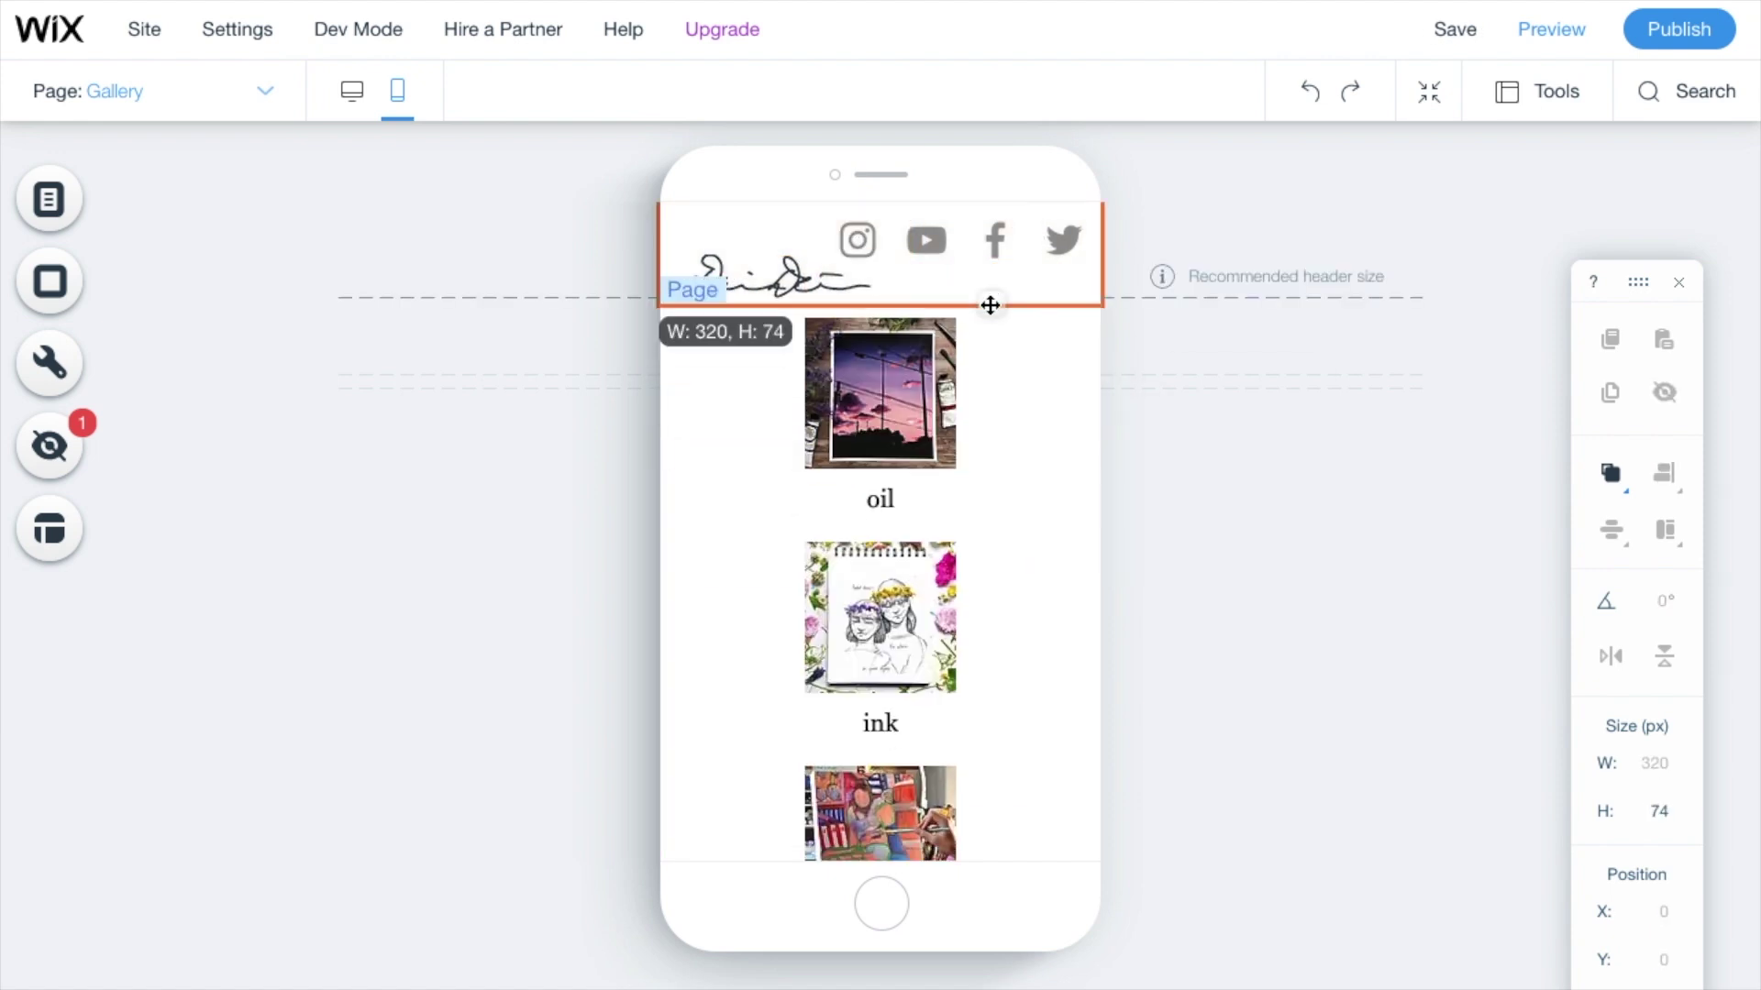
Hide the social bar in the mobile header and raise the header's lower edge beneath the signature
left_click(972, 246)
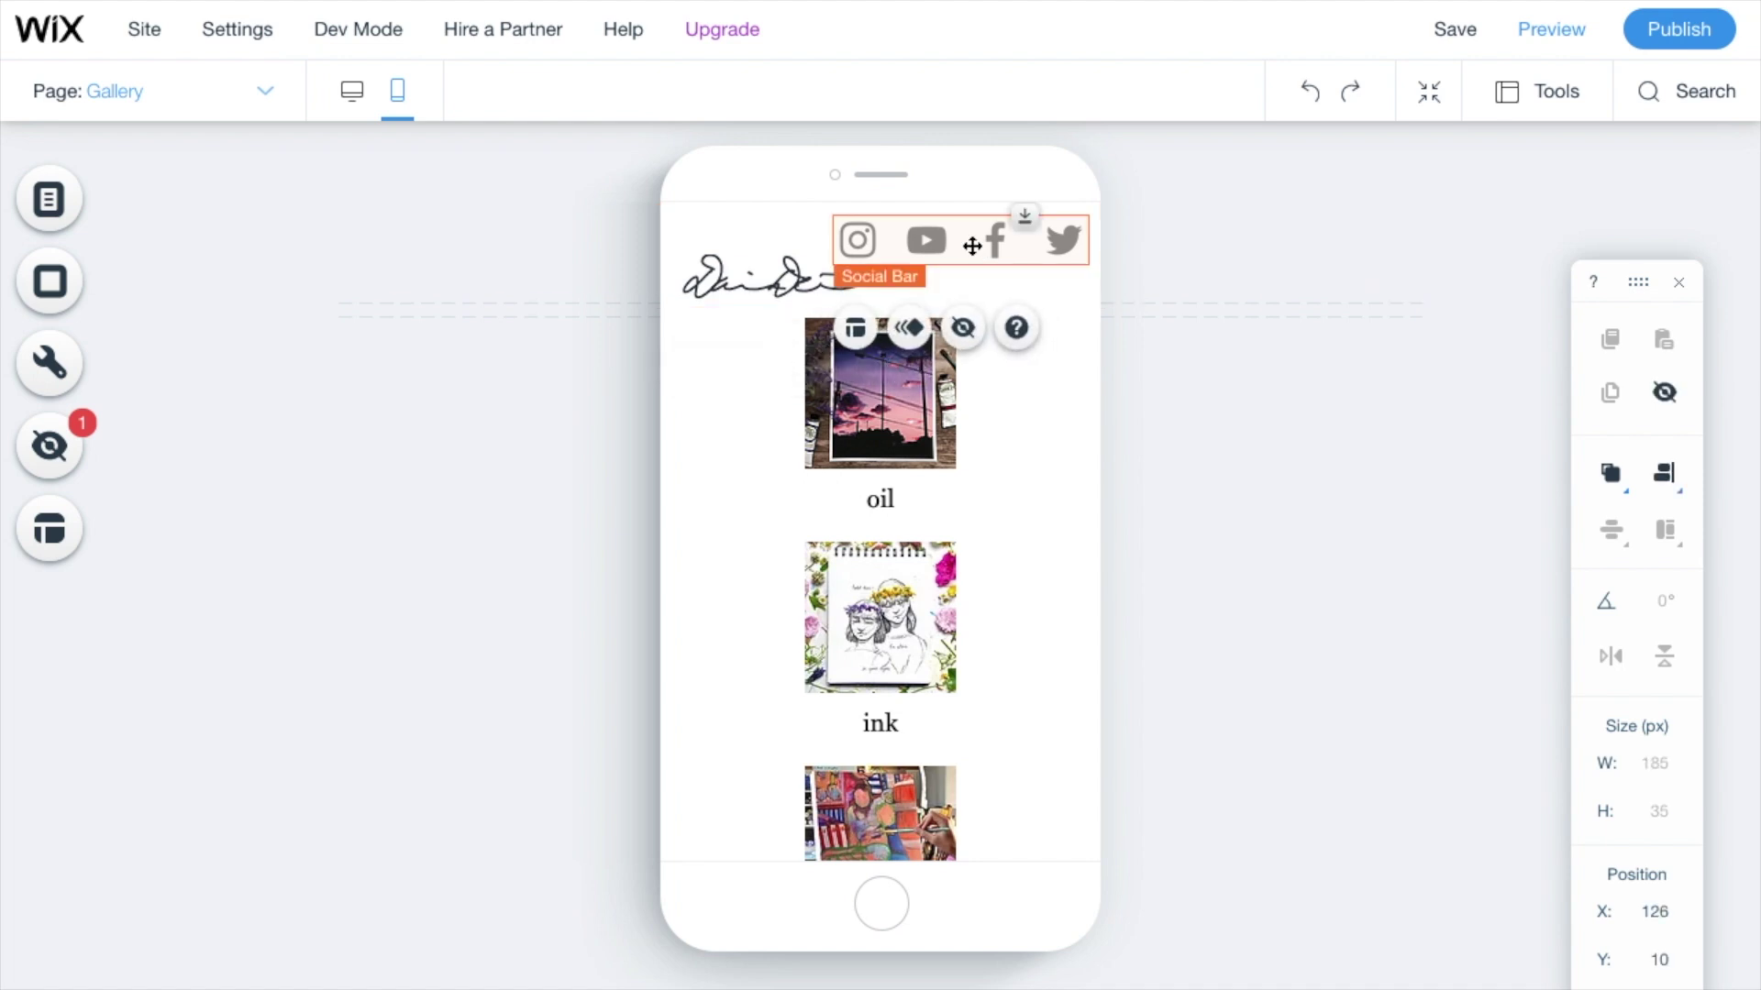
left_click(963, 330)
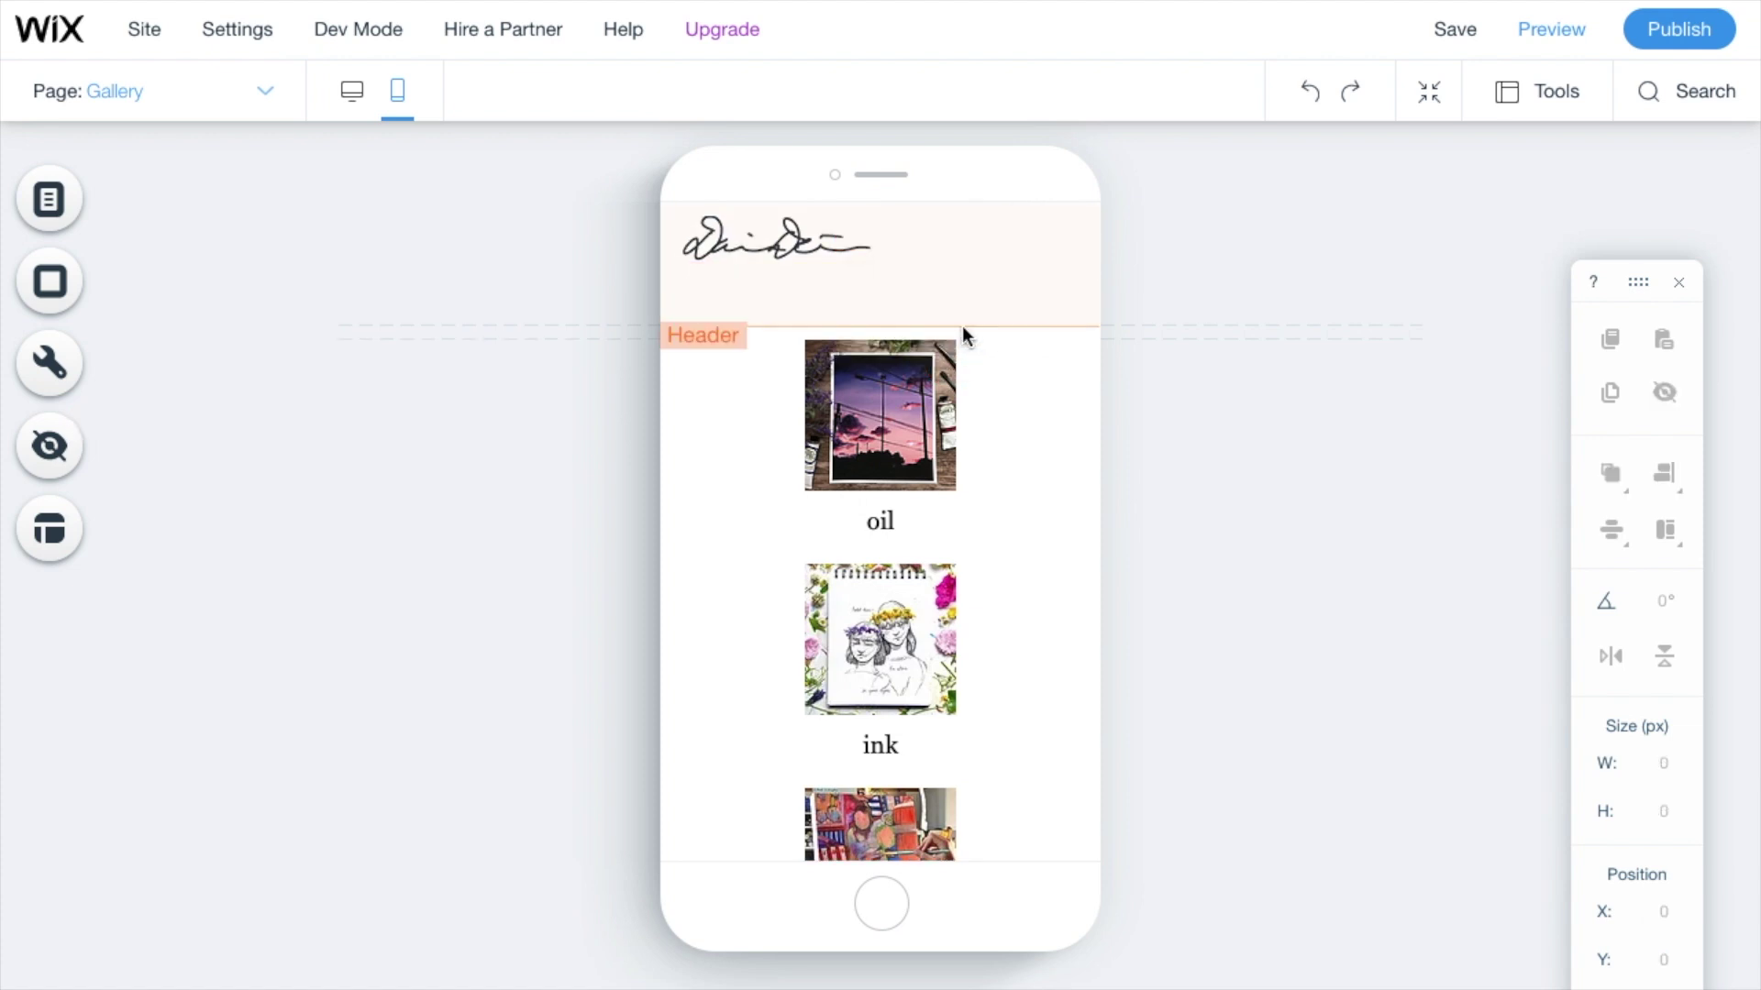
left_click(860, 283)
left_click_drag(992, 325, 997, 301)
left_click(1036, 393)
scroll(1009, 442, "down", 5)
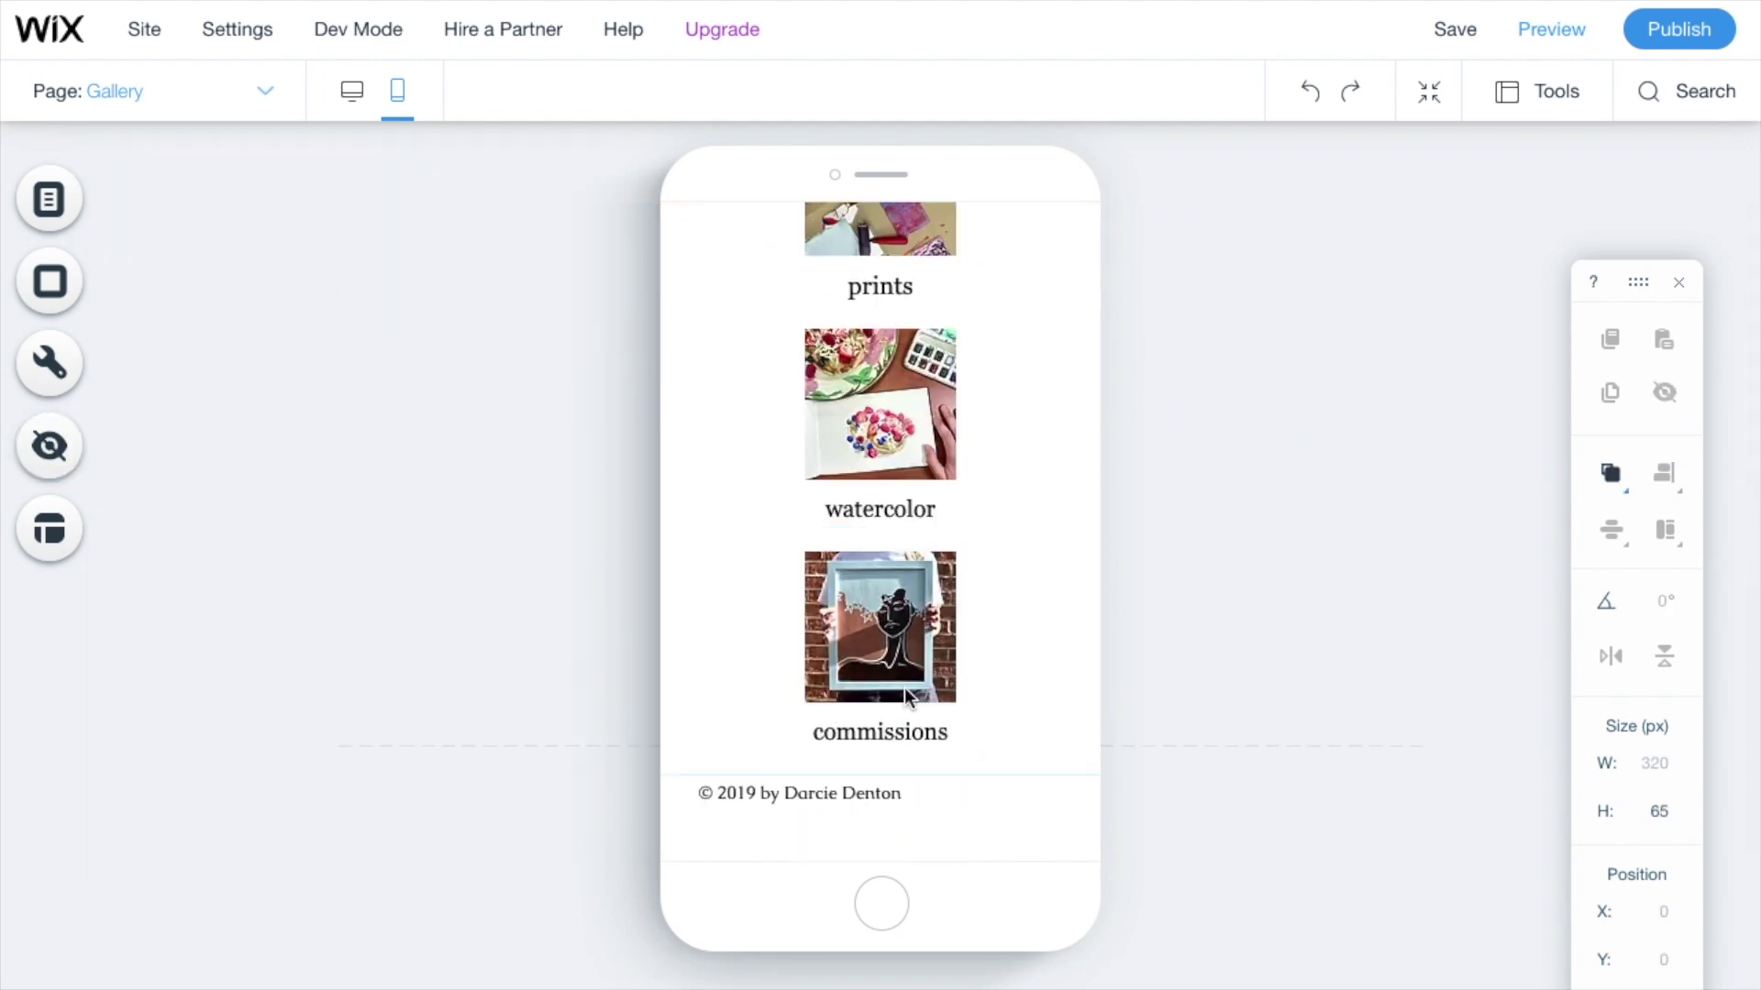
scroll(1026, 663, "up", 5)
Restore the hidden social bar to the mobile header
left_click(49, 446)
left_click(547, 410)
left_click(923, 312)
Reduce the social bar's icon size in the mobile header and place the bar beside the signature
left_click(778, 240)
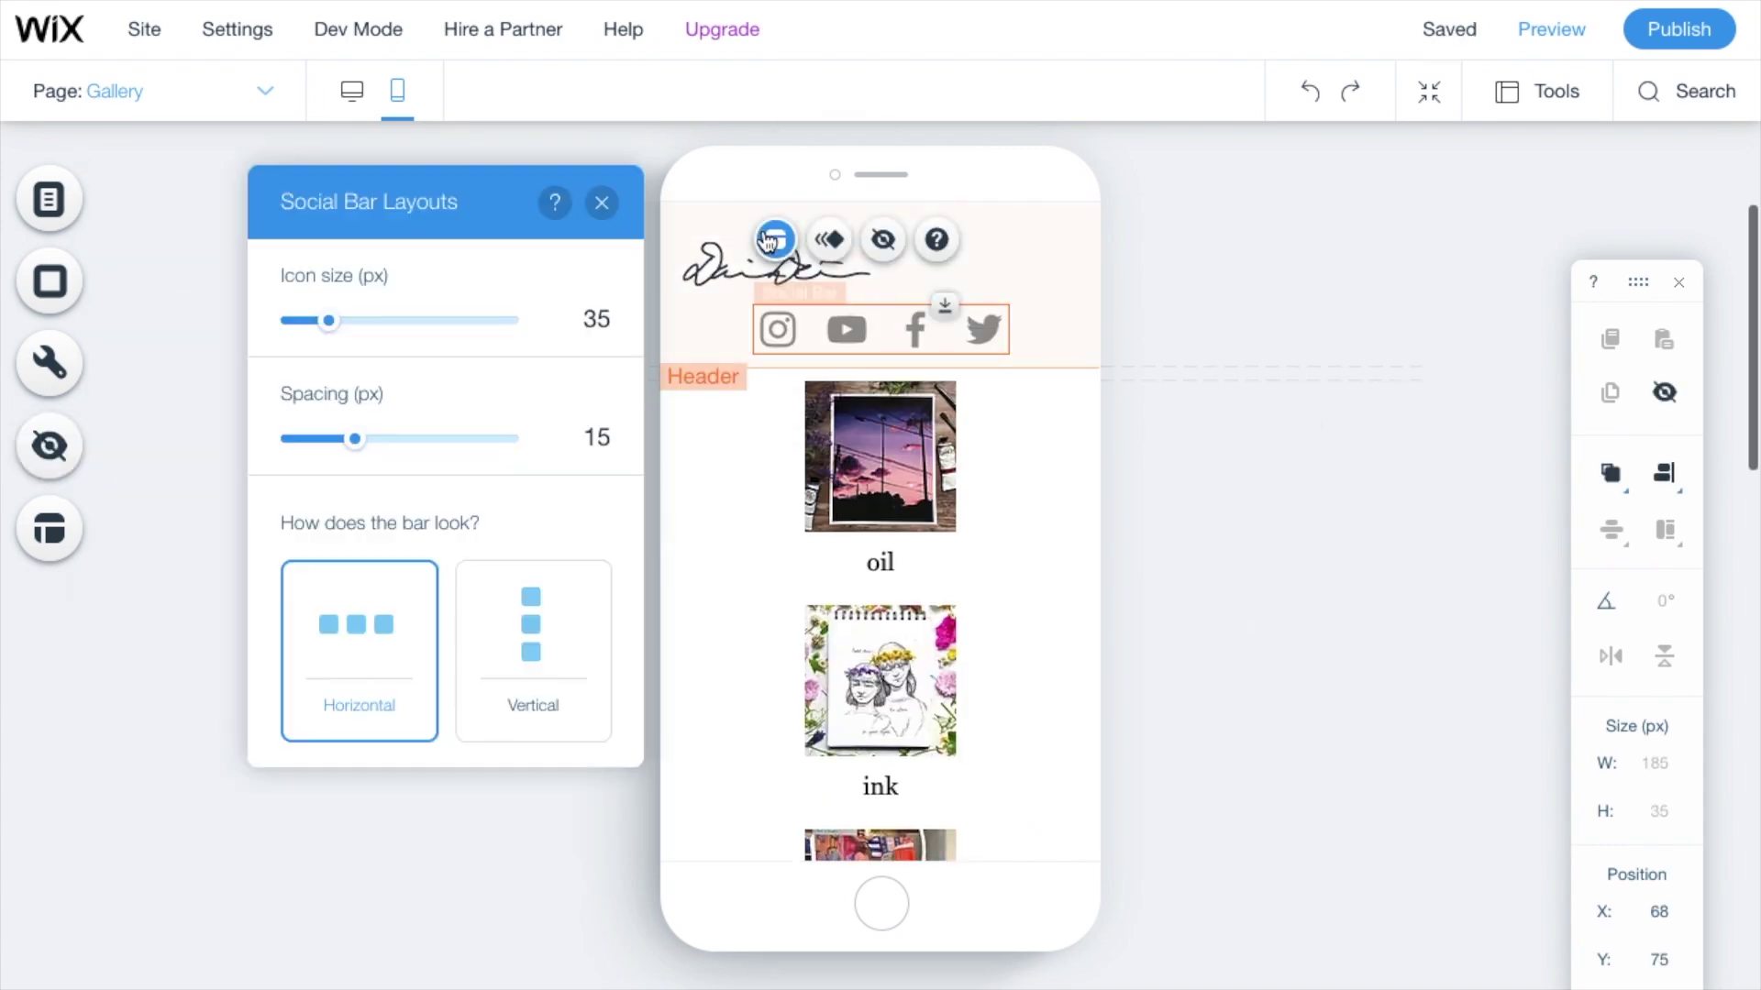
left_click_drag(328, 320, 291, 320)
left_click_drag(831, 316, 1000, 267)
left_click(992, 321)
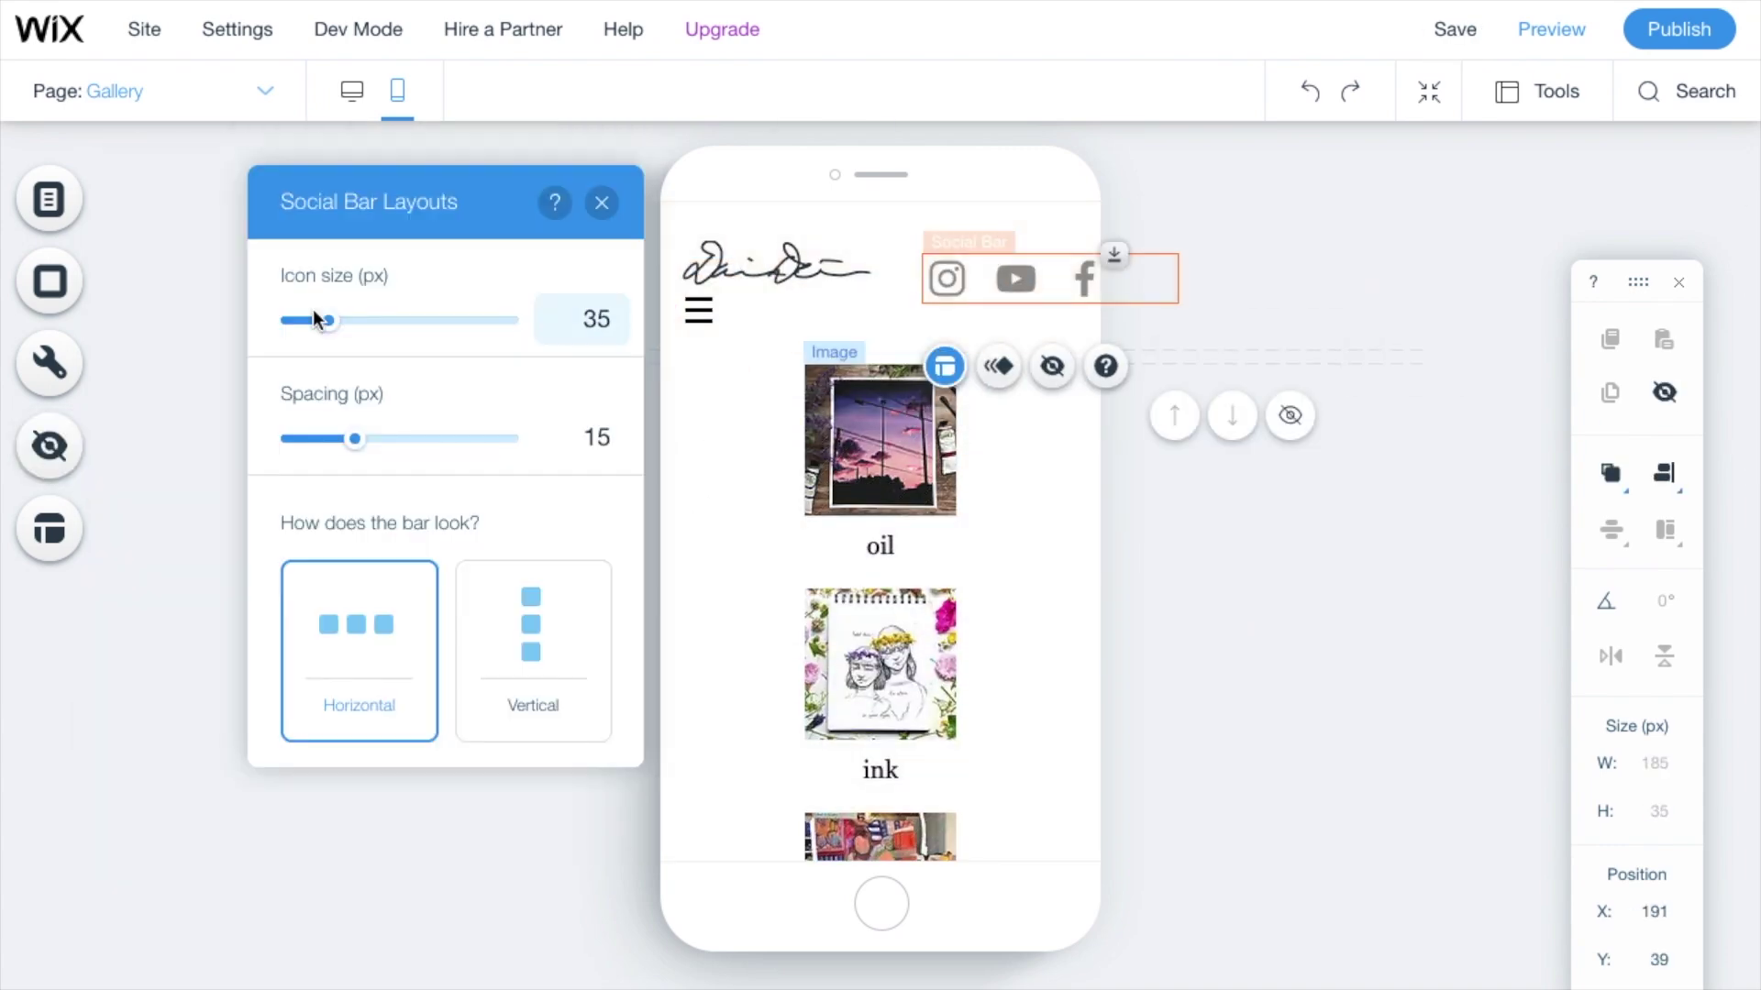
left_click_drag(322, 320, 302, 320)
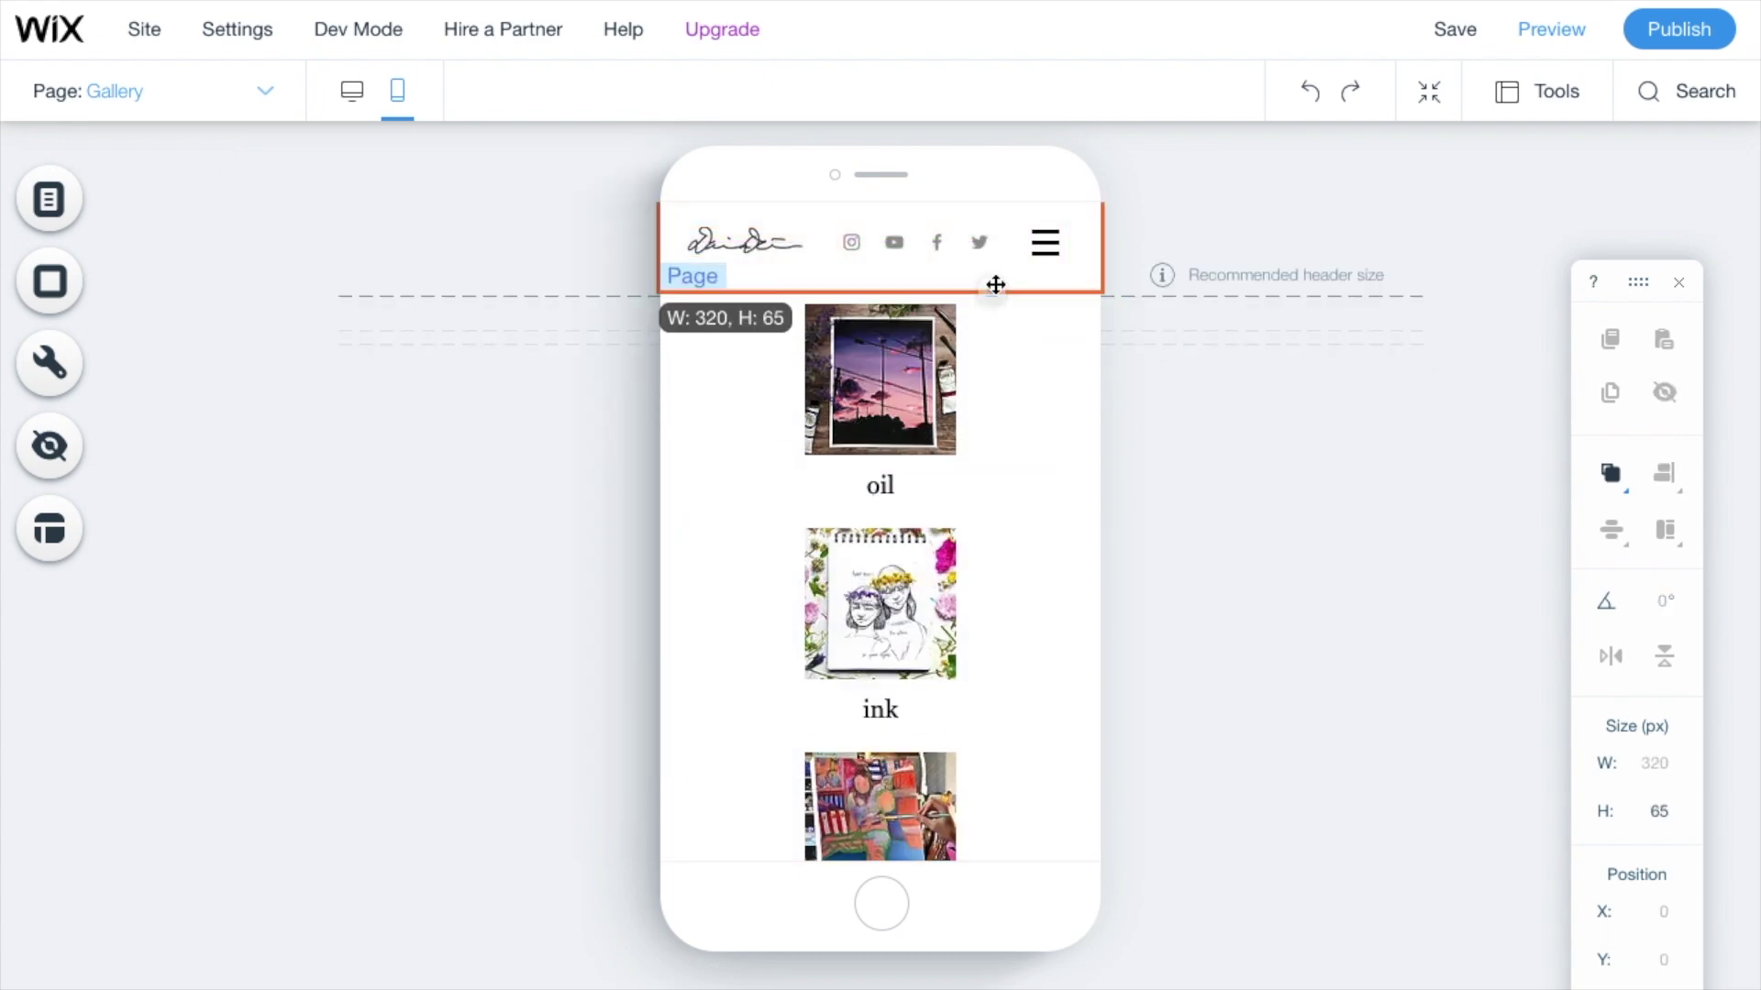
Check the mobile layouts of the oil and watercolor gallery pages under the tidied header
left_click(1198, 526)
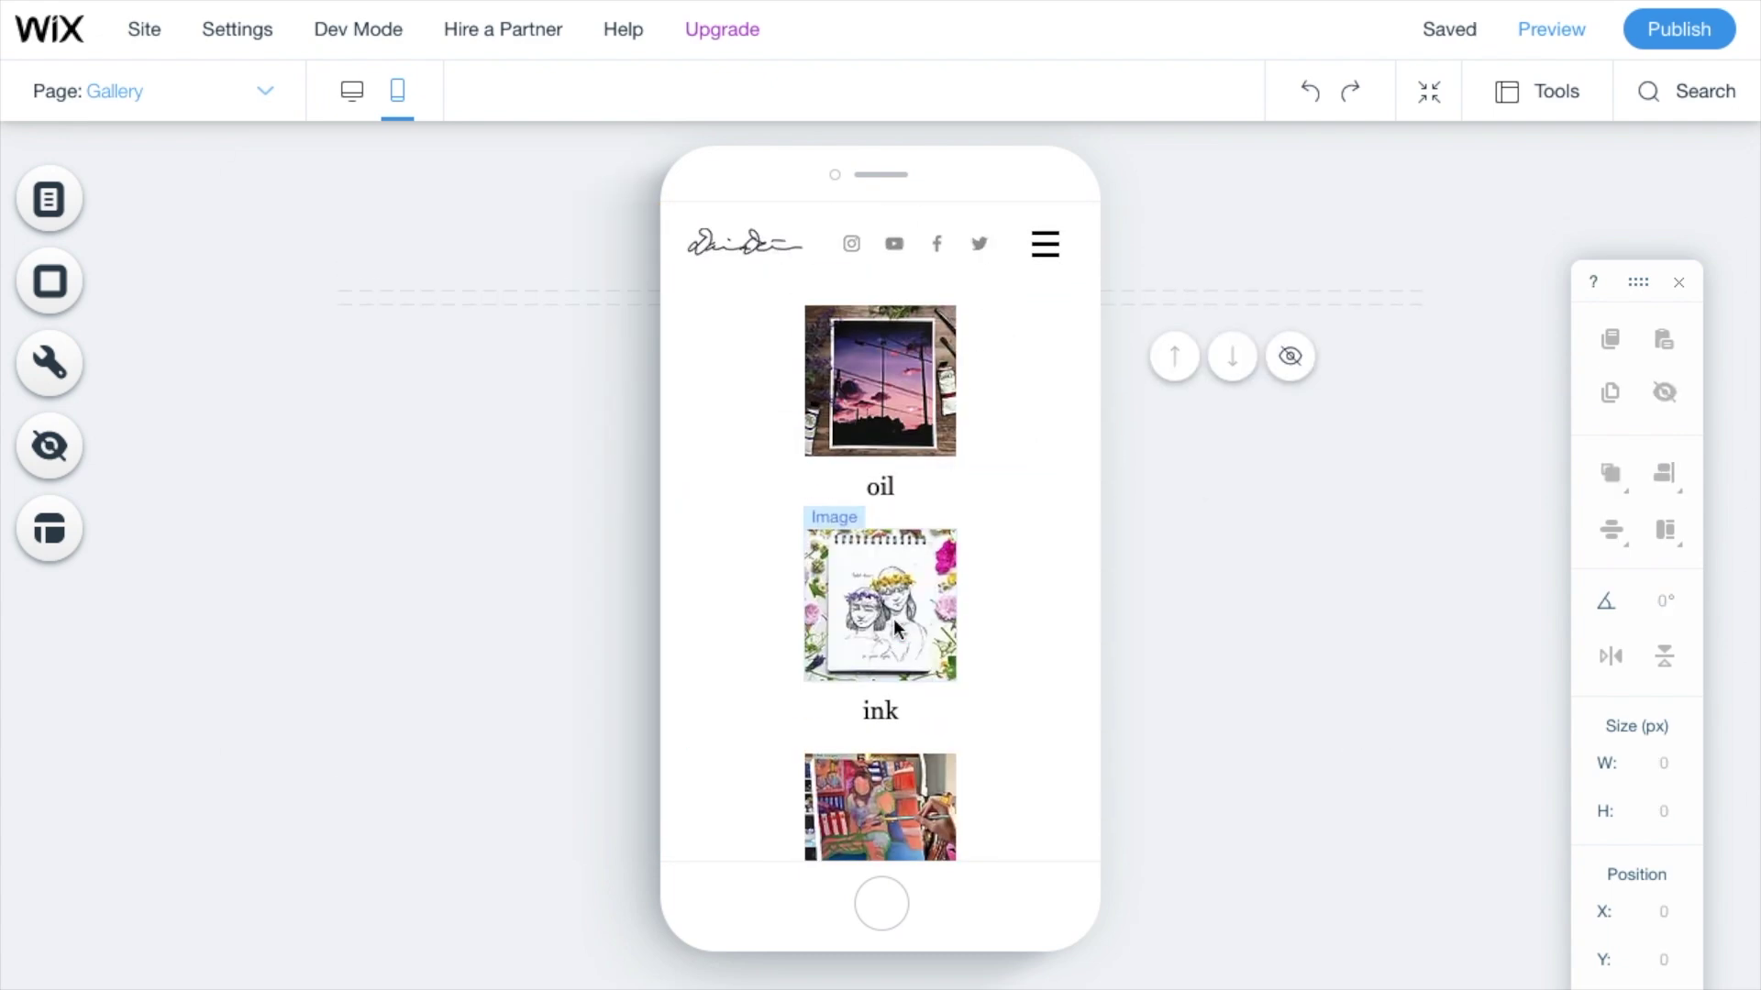
left_click(949, 385)
left_click(438, 413)
scroll(928, 426, "down", 5)
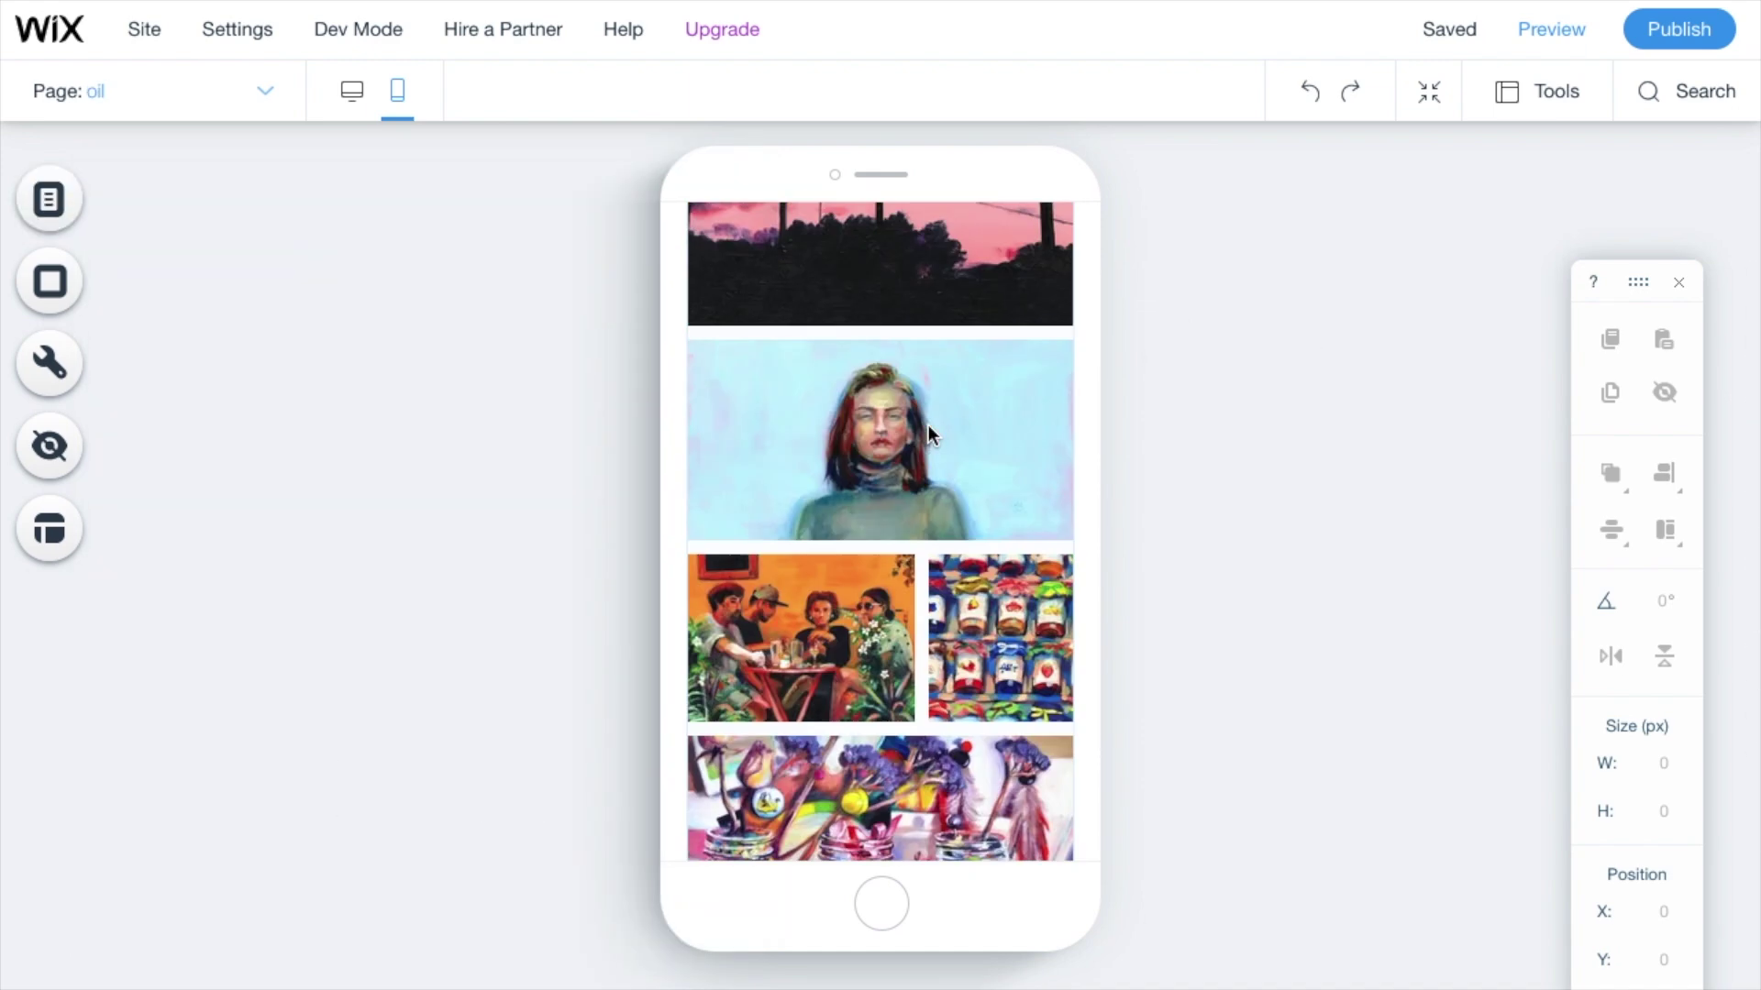
double_click(928, 426)
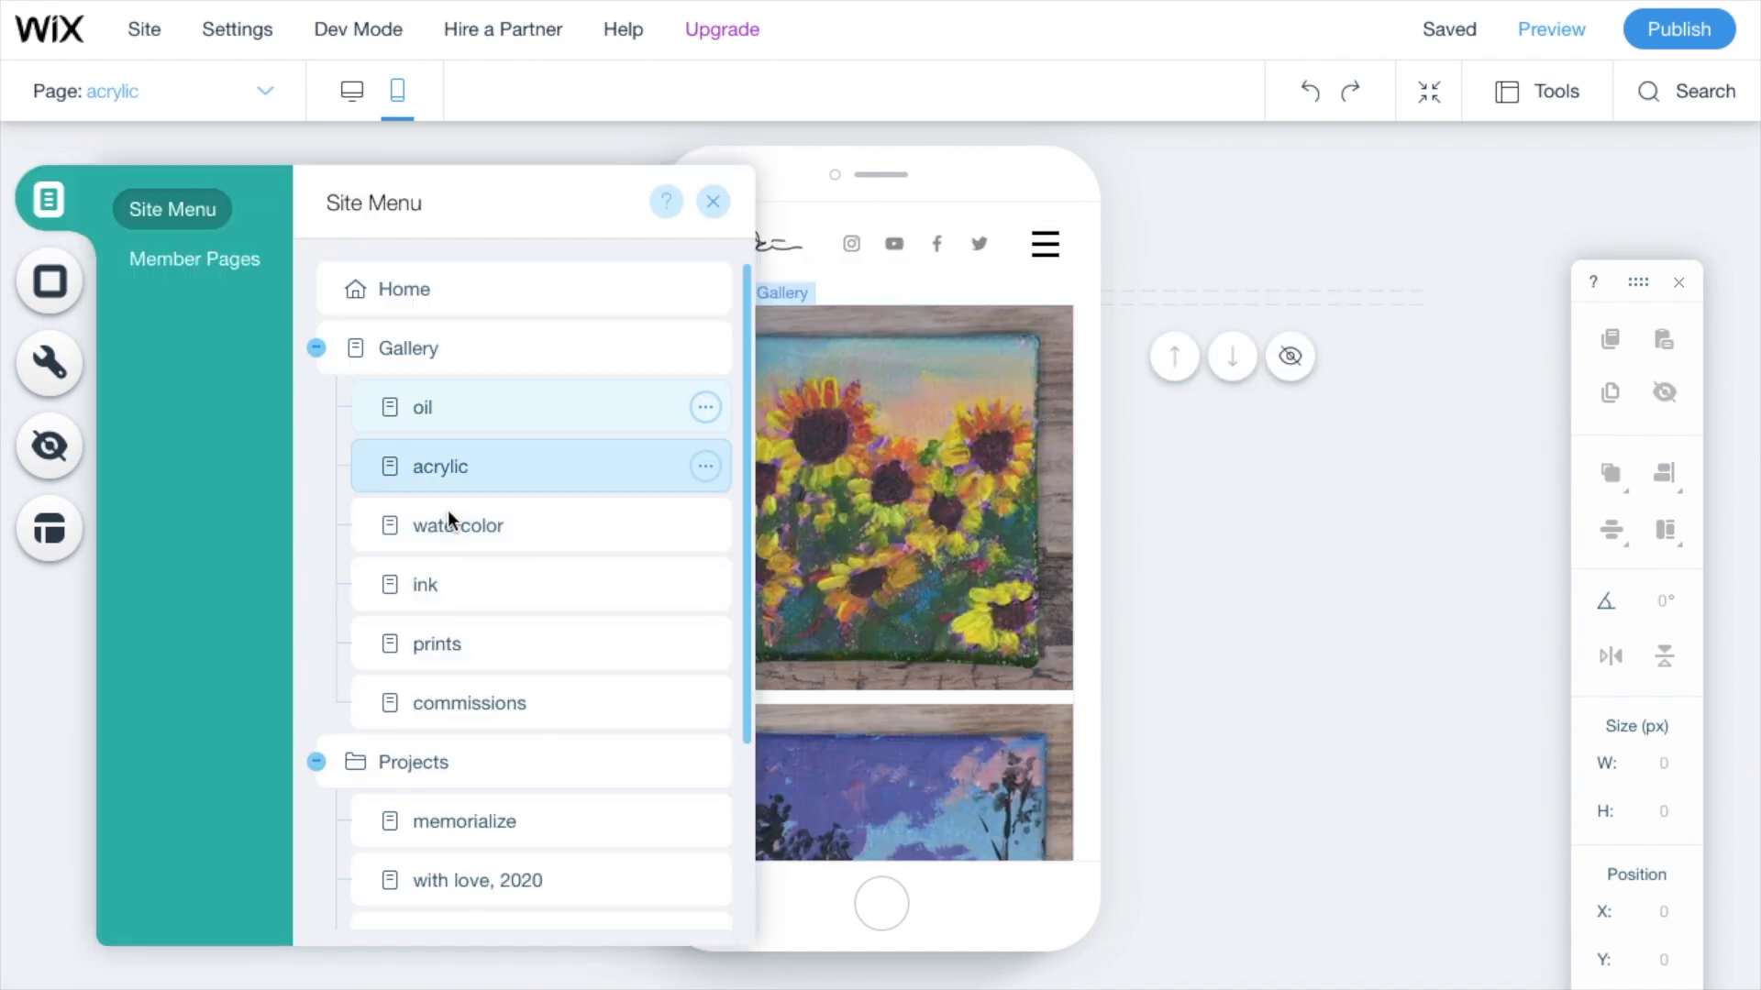
left_click(449, 514)
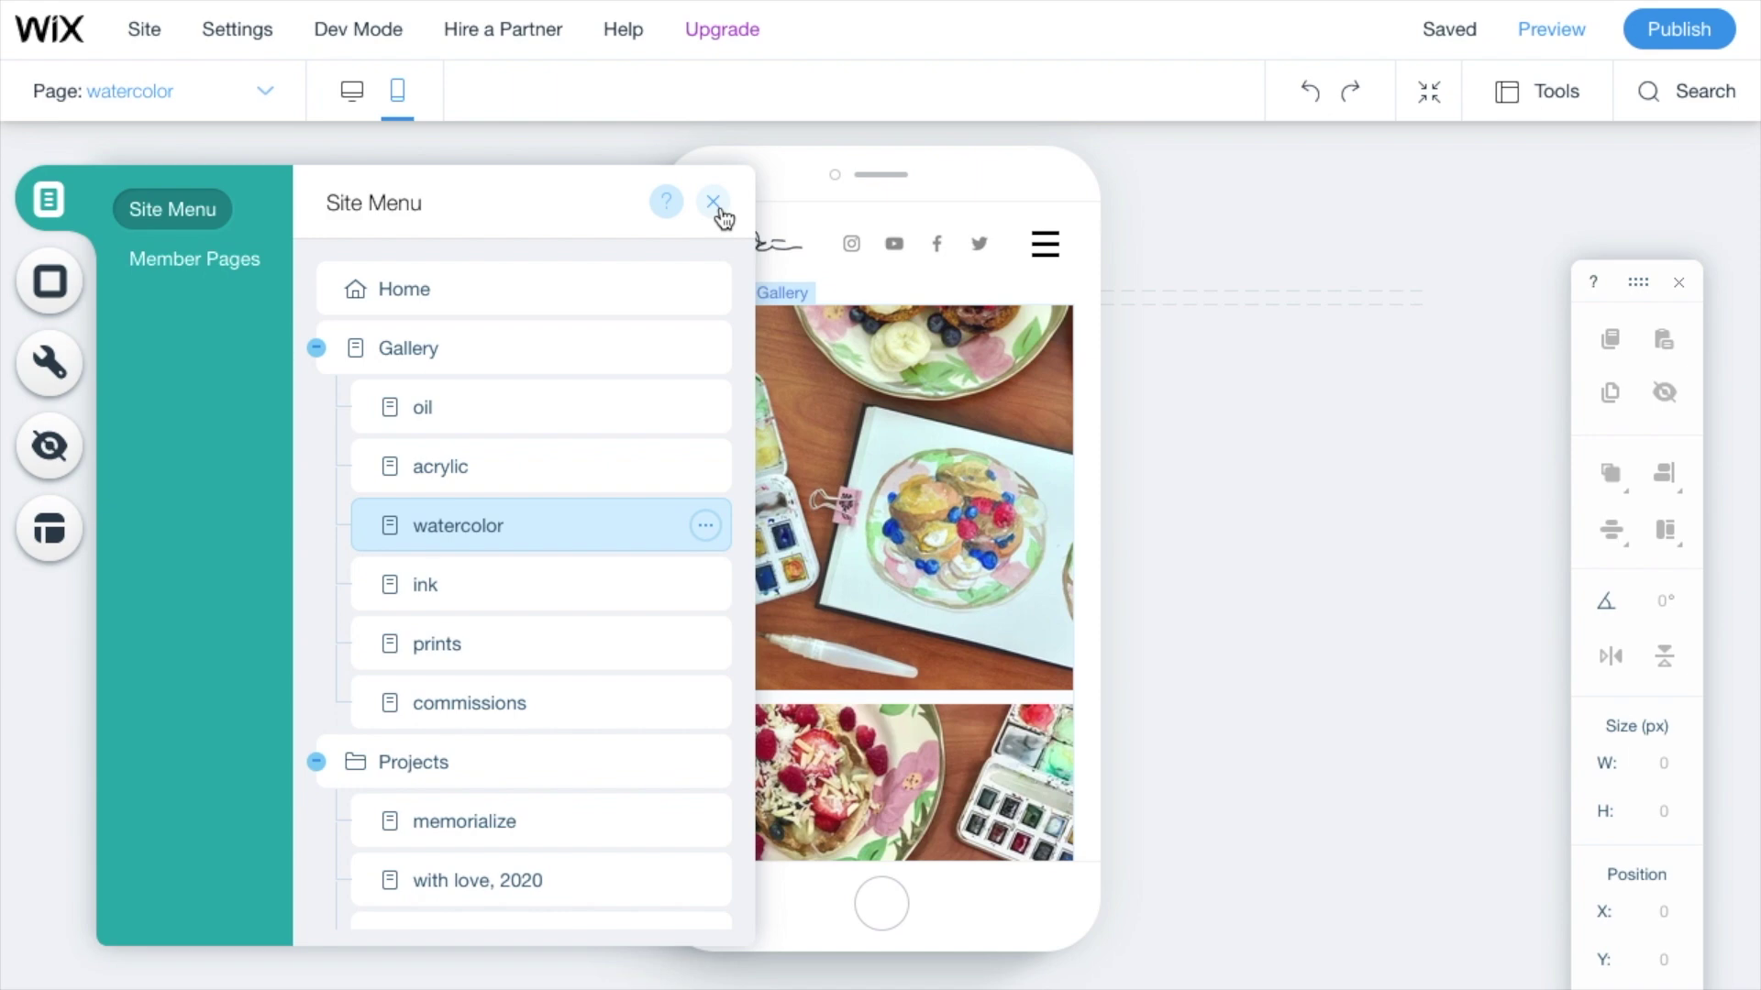
Hide the "Acerca de" title on the ink page's mobile version and go to the prints page
left_click(534, 587)
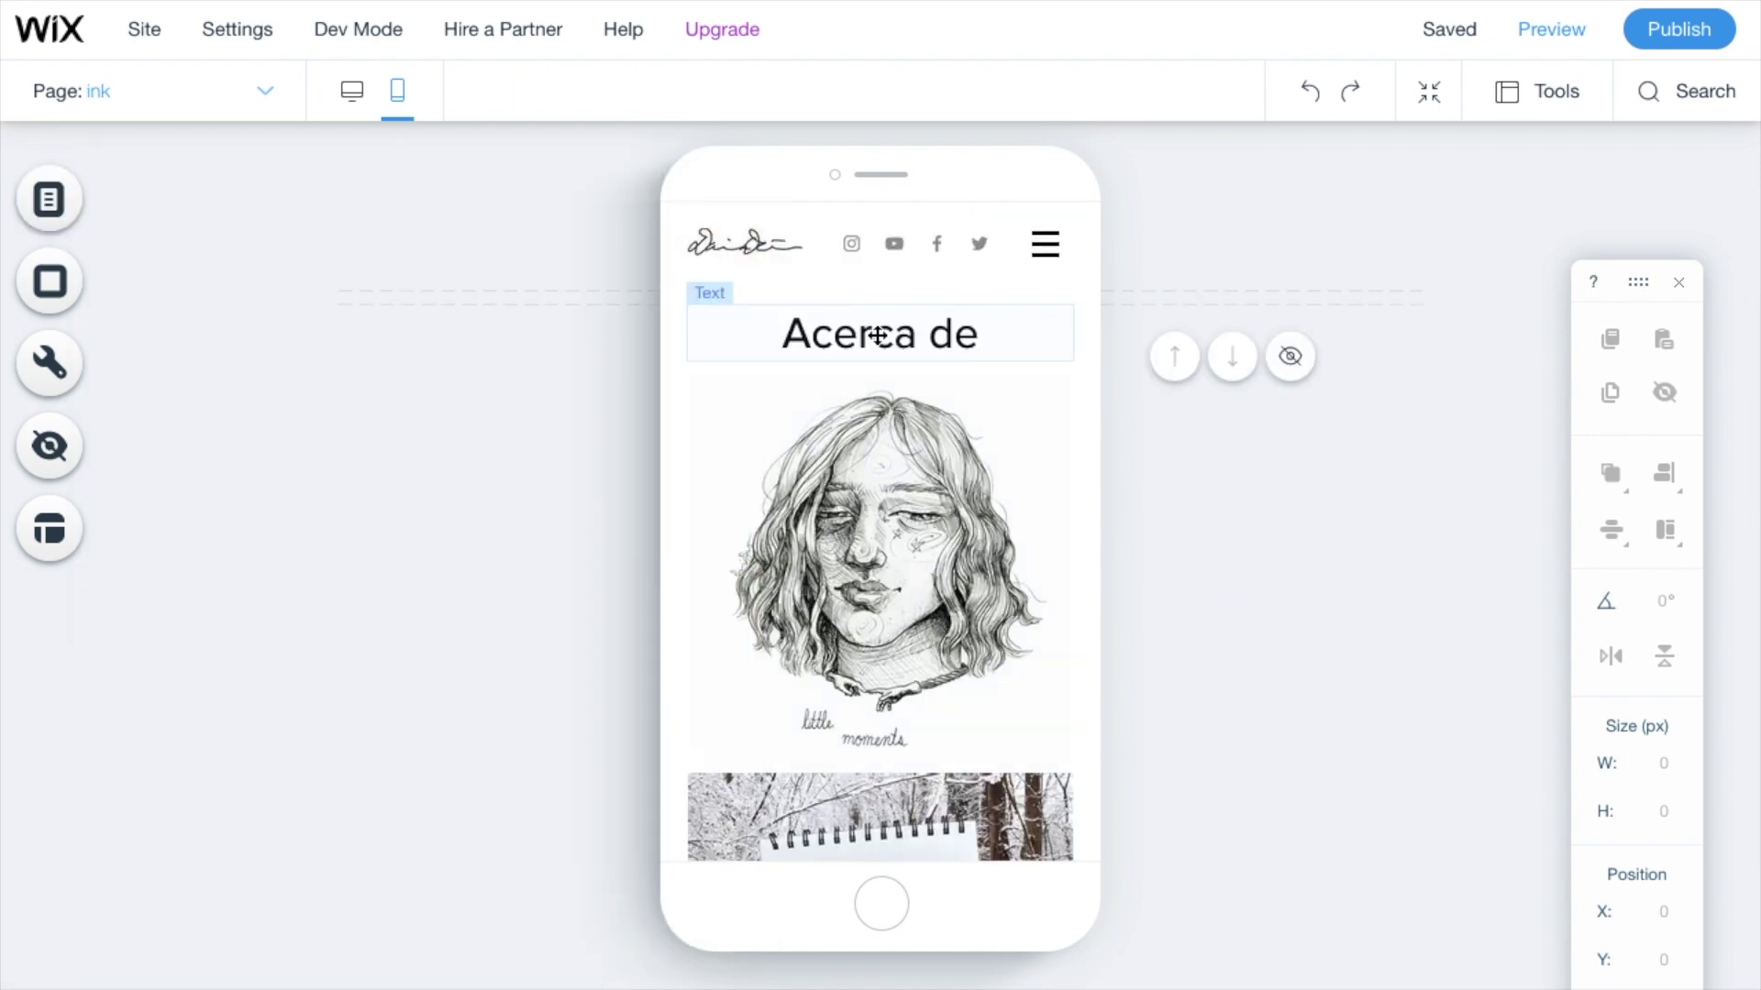
left_click(910, 411)
left_click(597, 648)
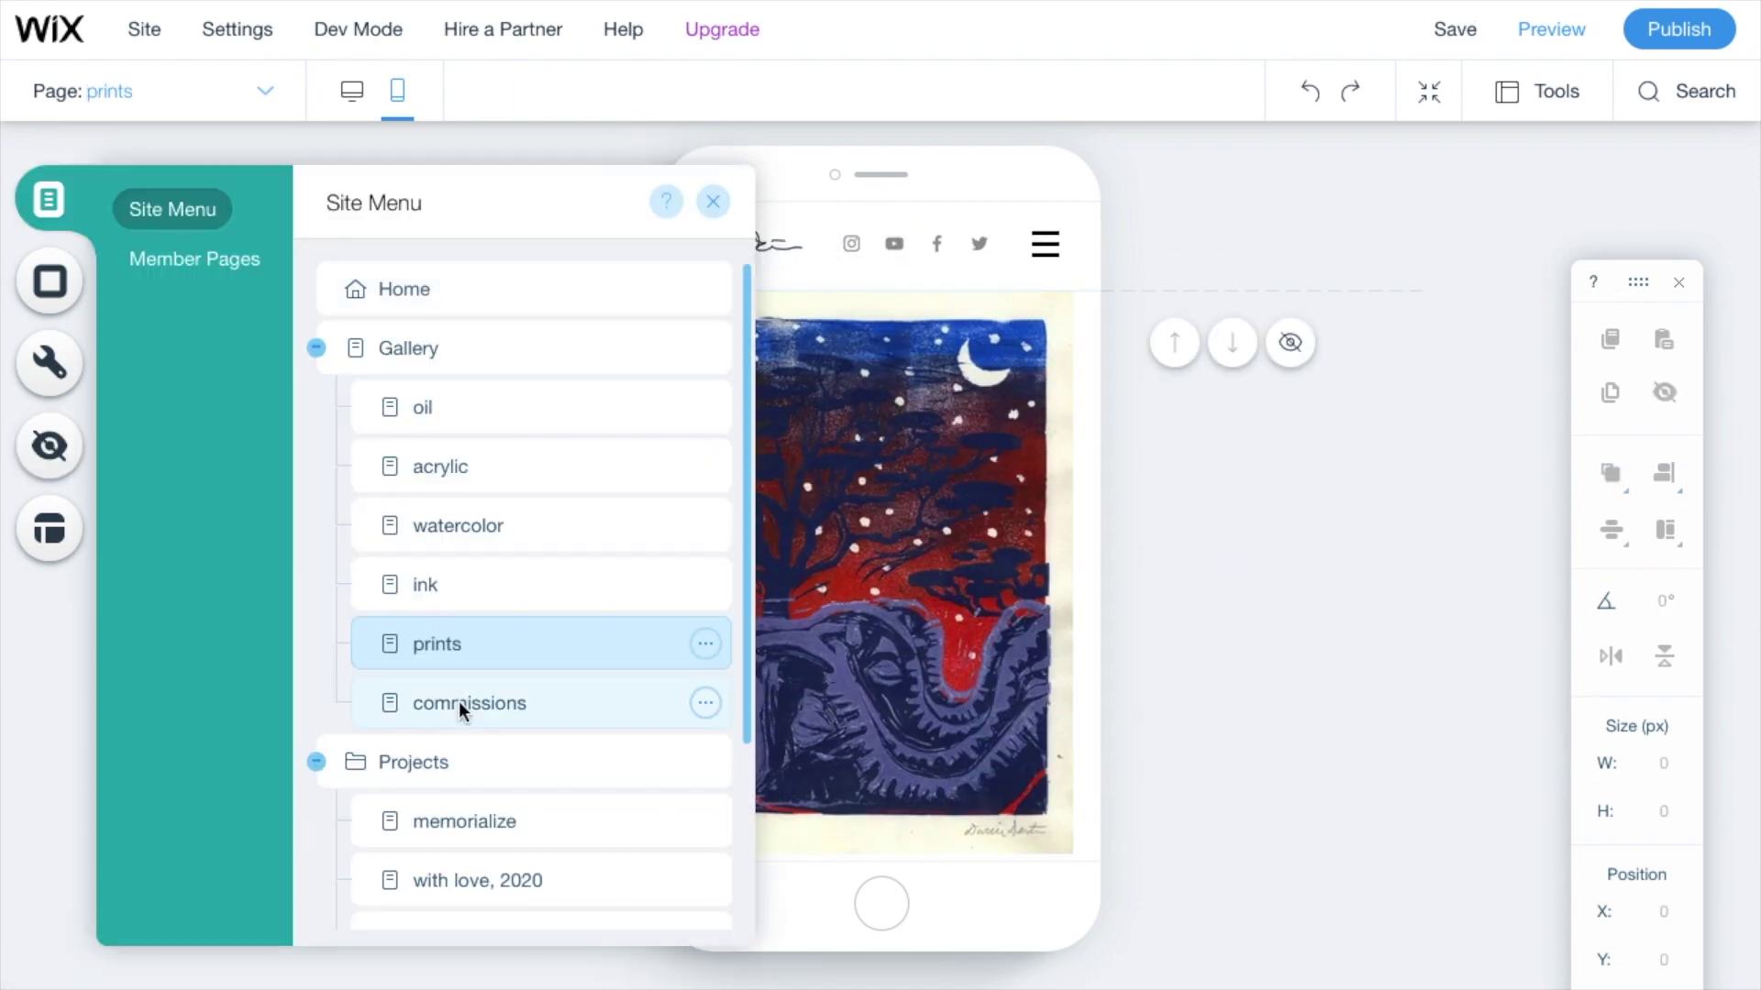
Preview the mobile site from the commissions page, trying the expanded Projects menu and its memorialize link, and return to editing
left_click(500, 698)
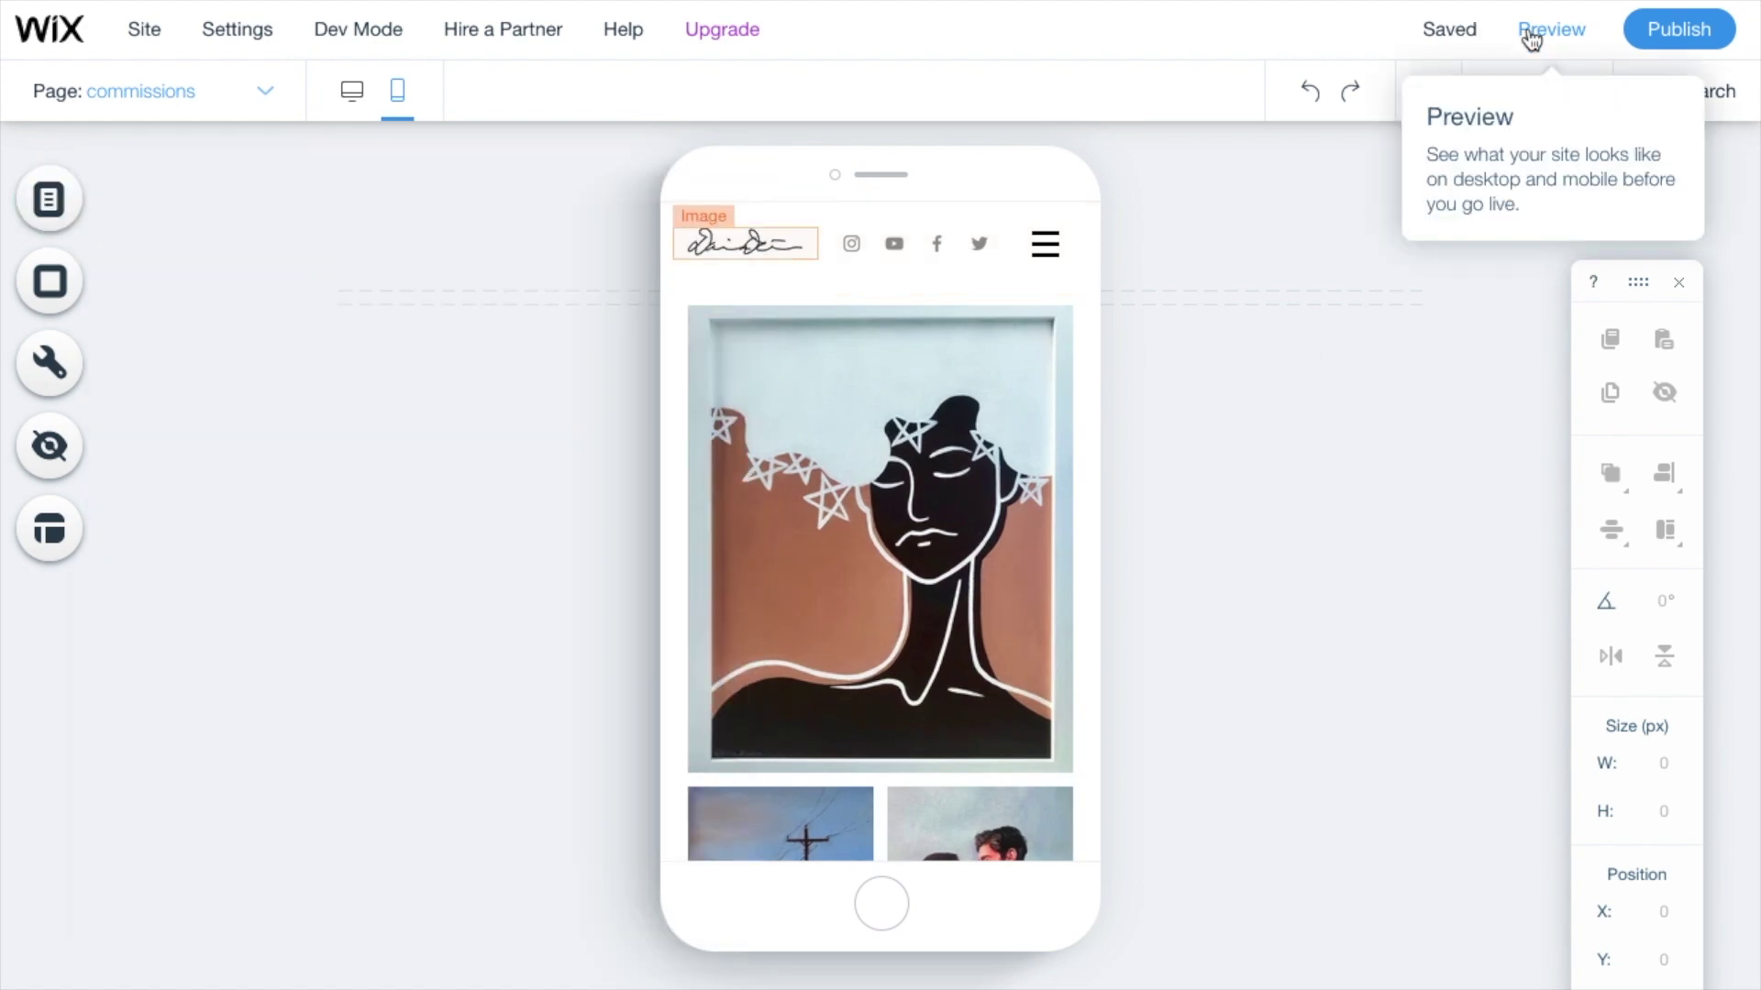
left_click(1528, 29)
left_click(1528, 27)
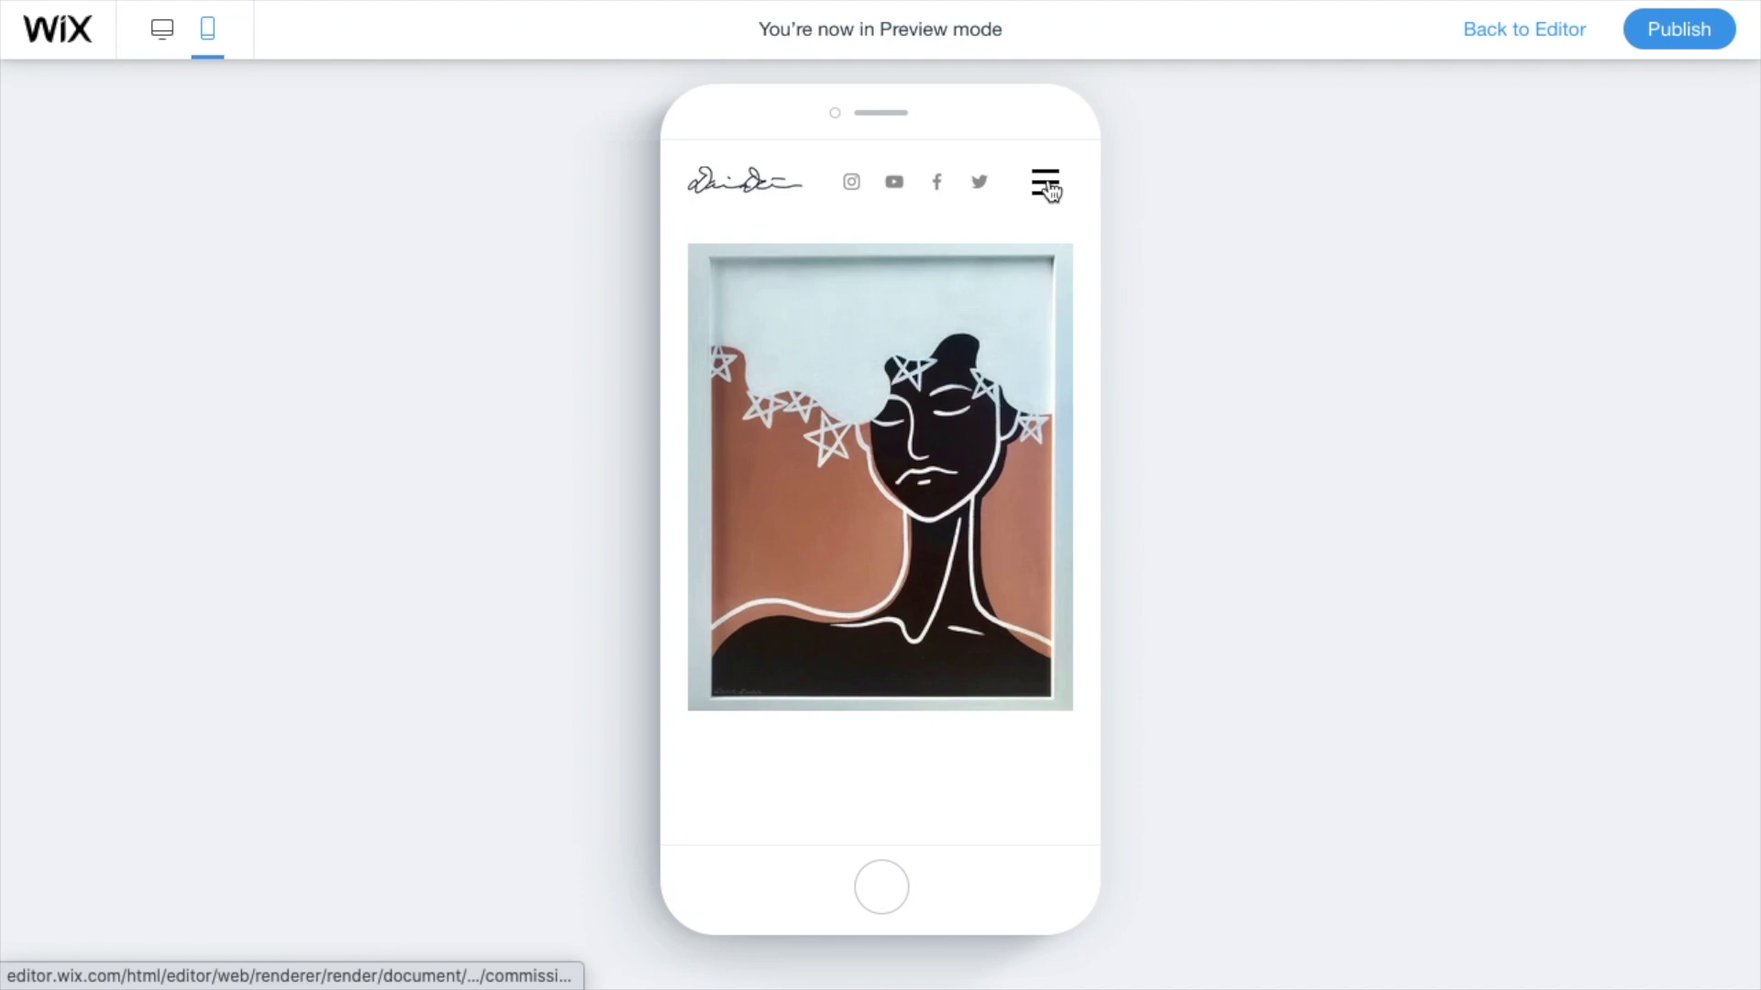
left_click(1046, 184)
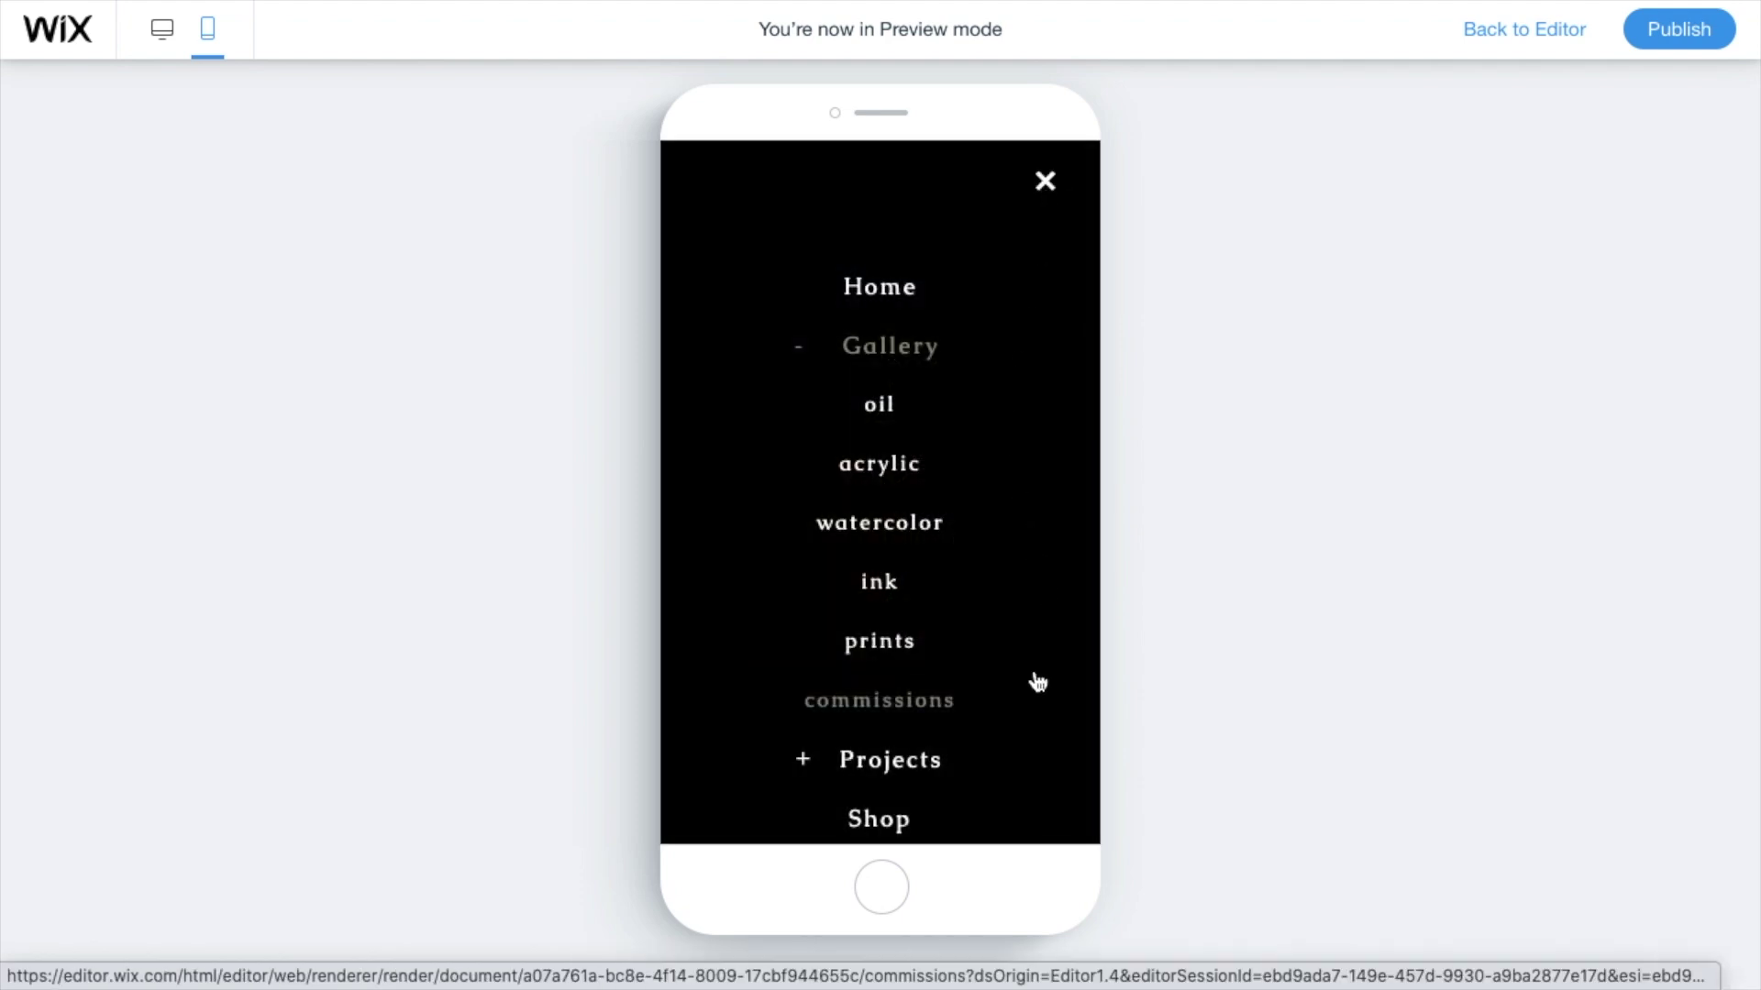
left_click(889, 760)
scroll(914, 775, "down", 3)
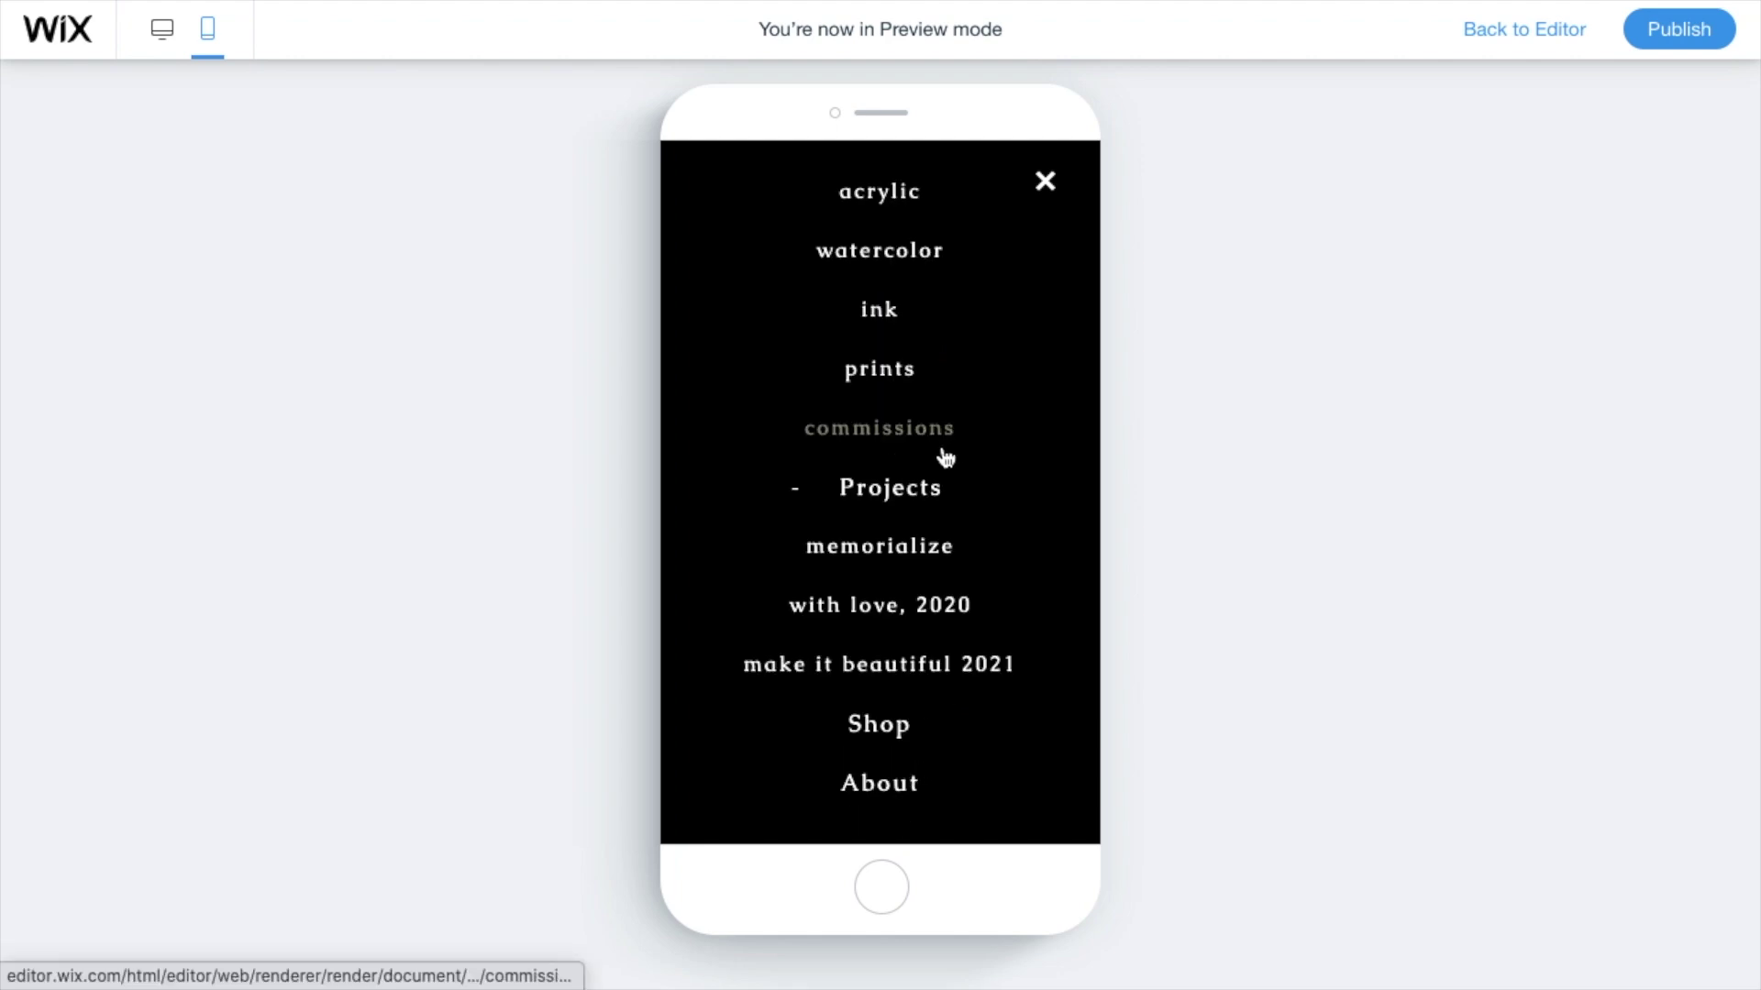
left_click(899, 562)
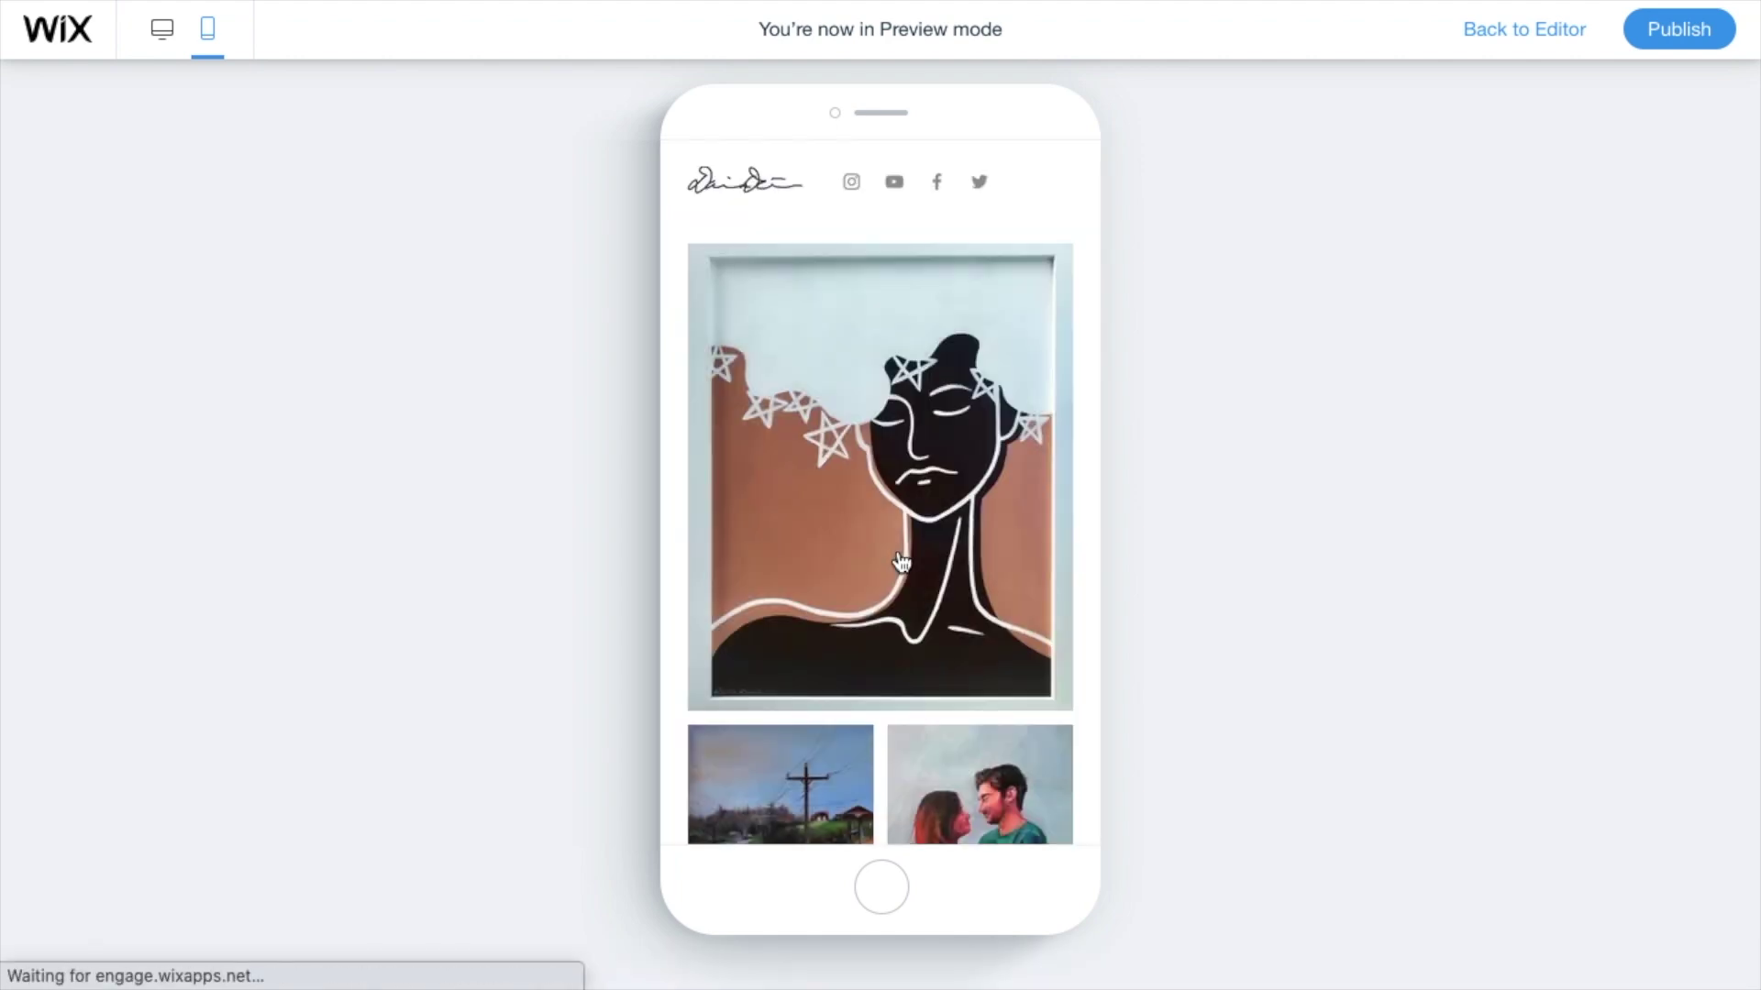
left_click(1527, 34)
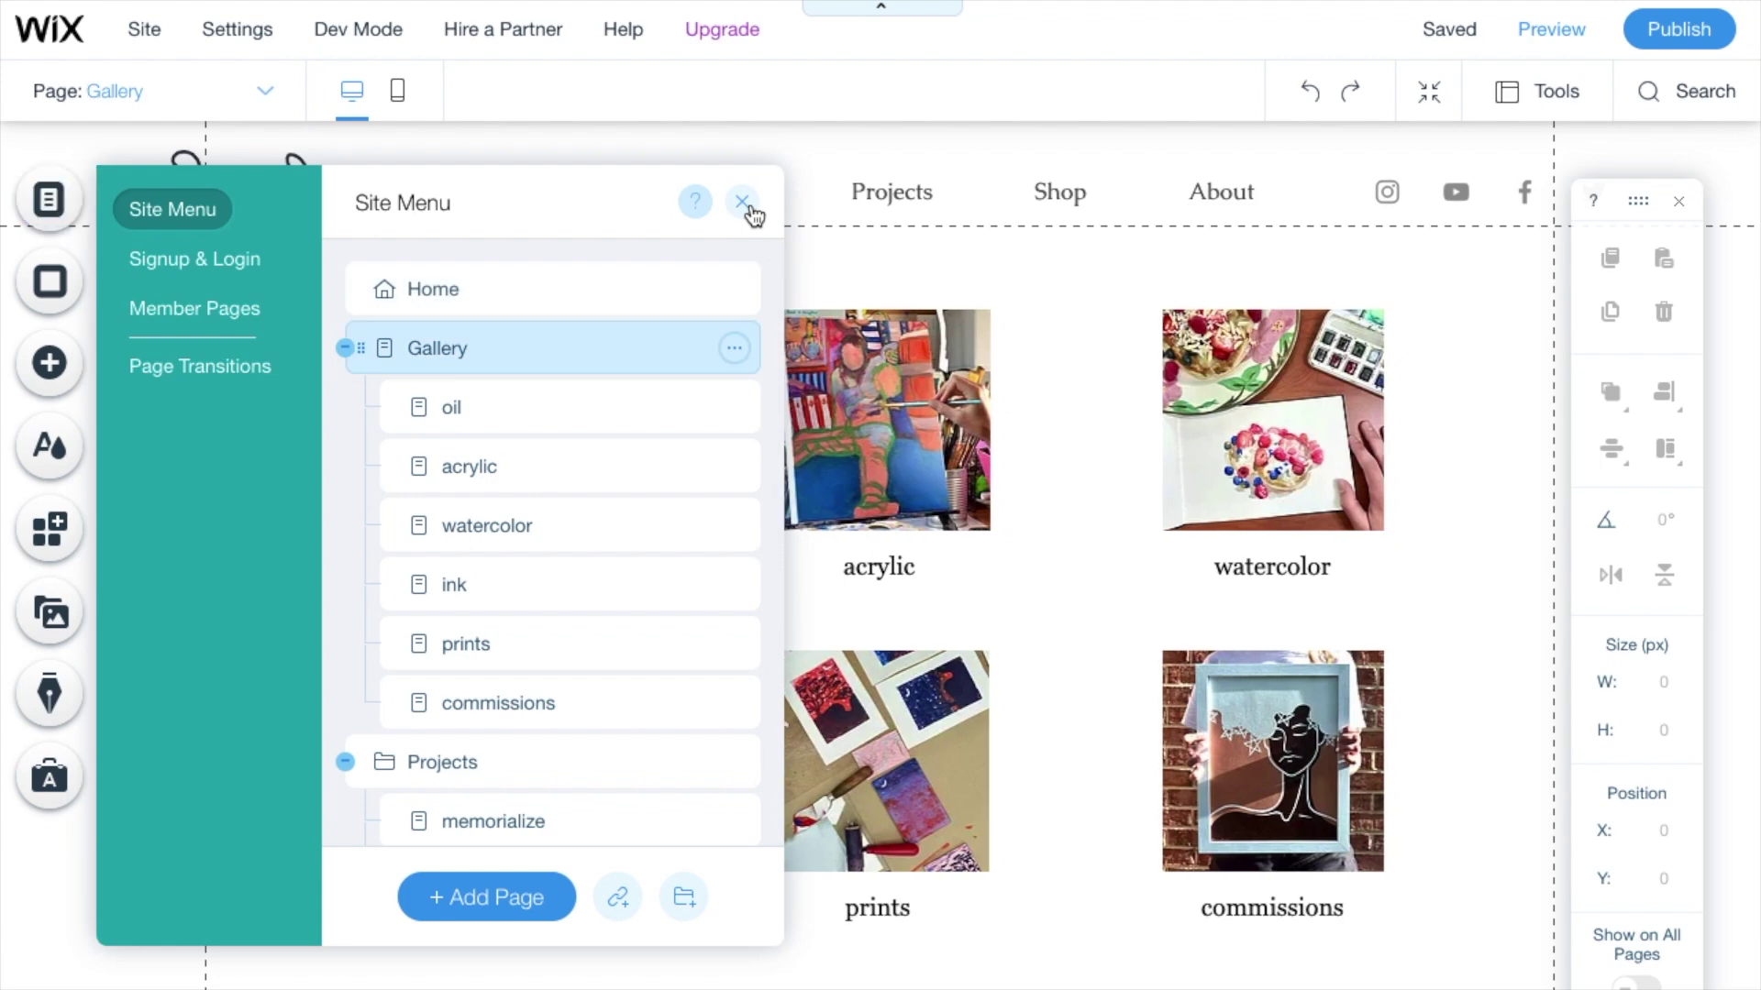
Link the desktop header's signature image to the Home page, opening in the current window
left_click(744, 206)
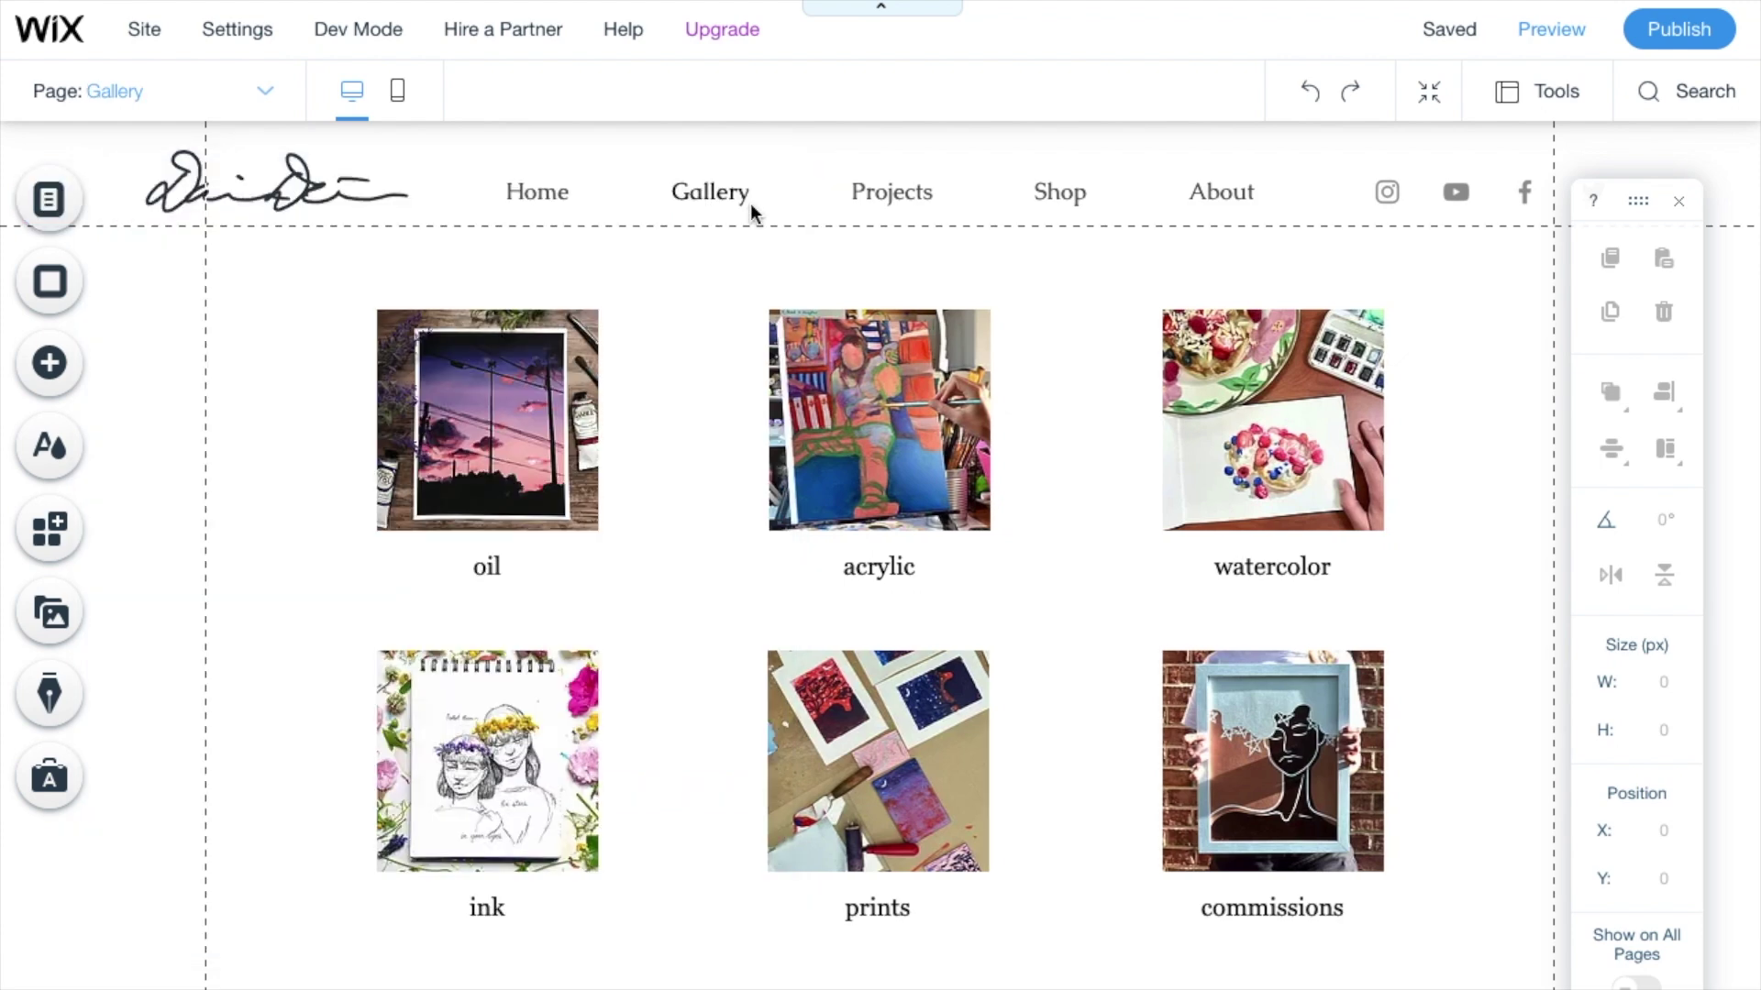
left_click(295, 186)
left_click(571, 290)
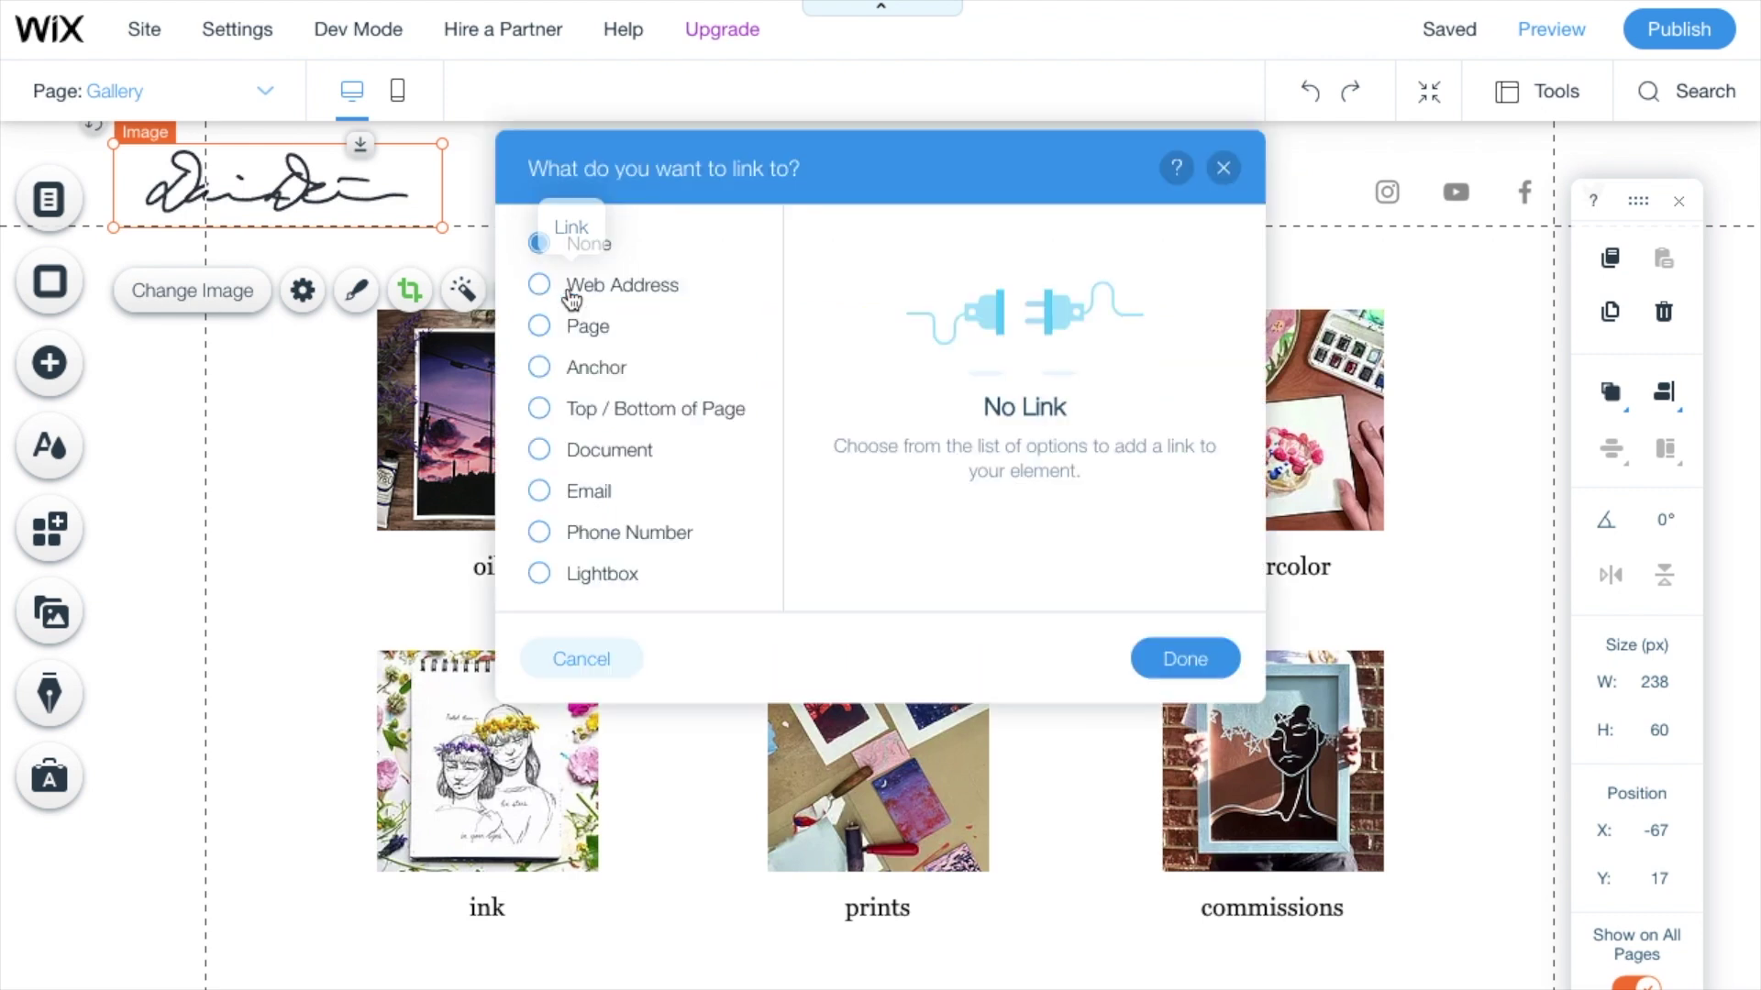
left_click(538, 328)
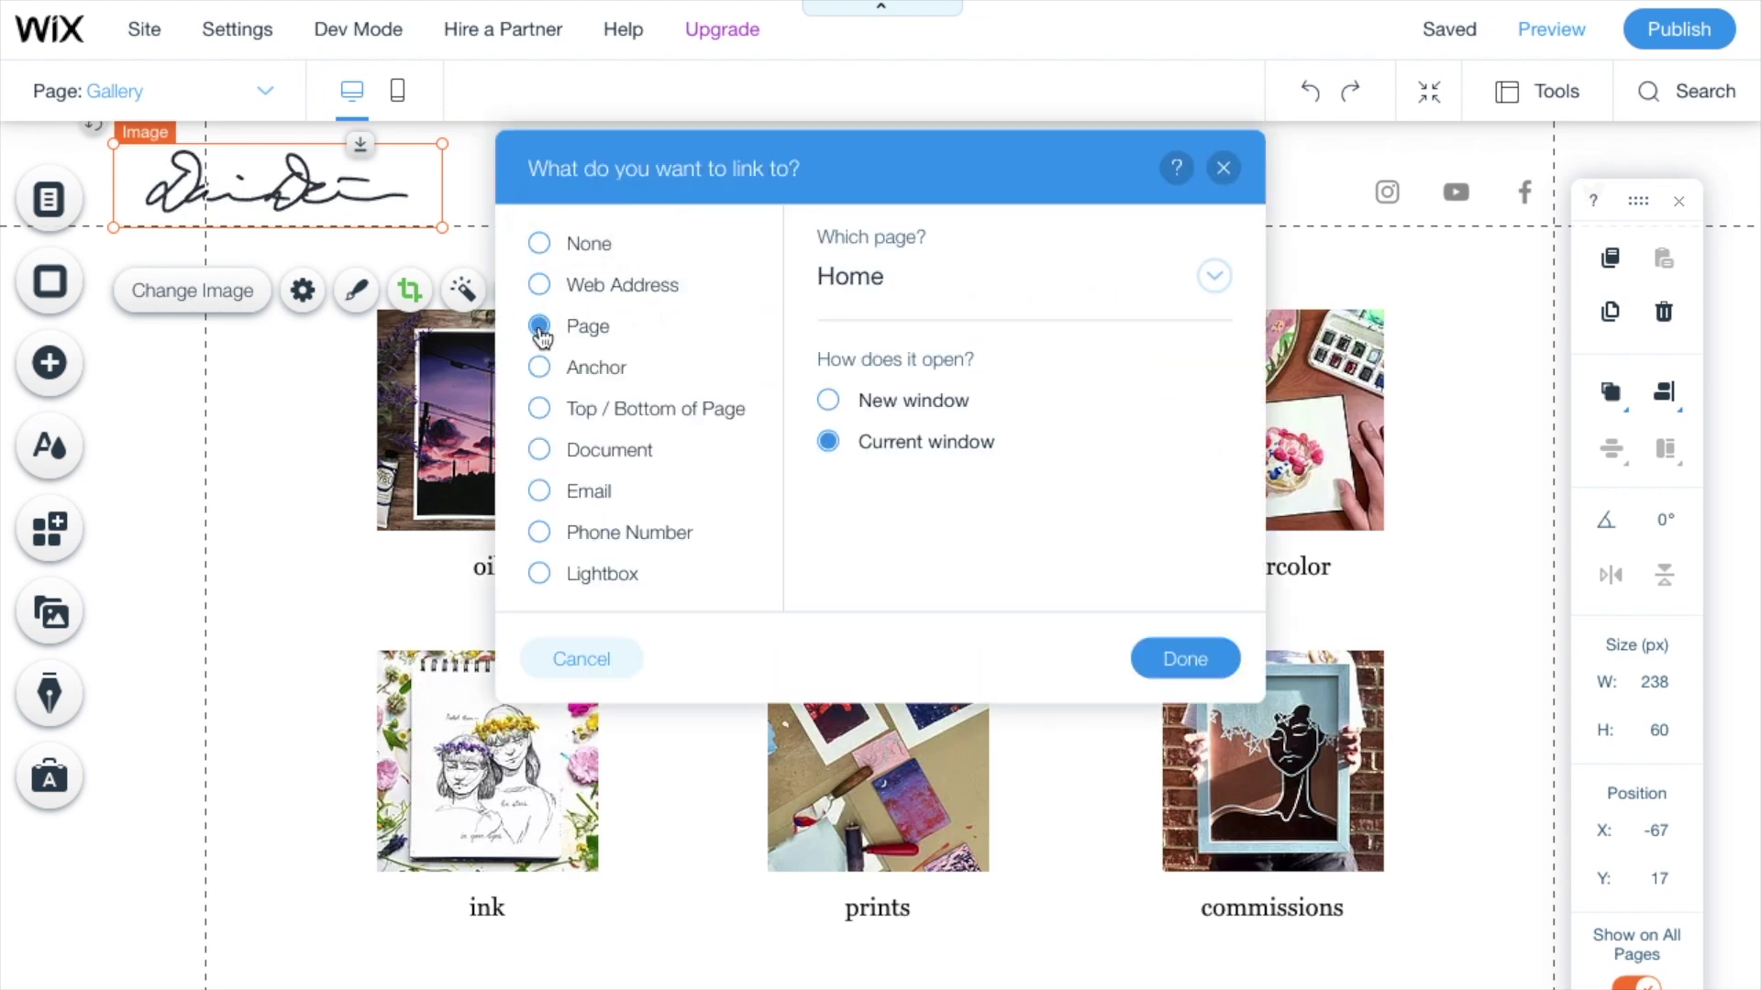
left_click(1186, 659)
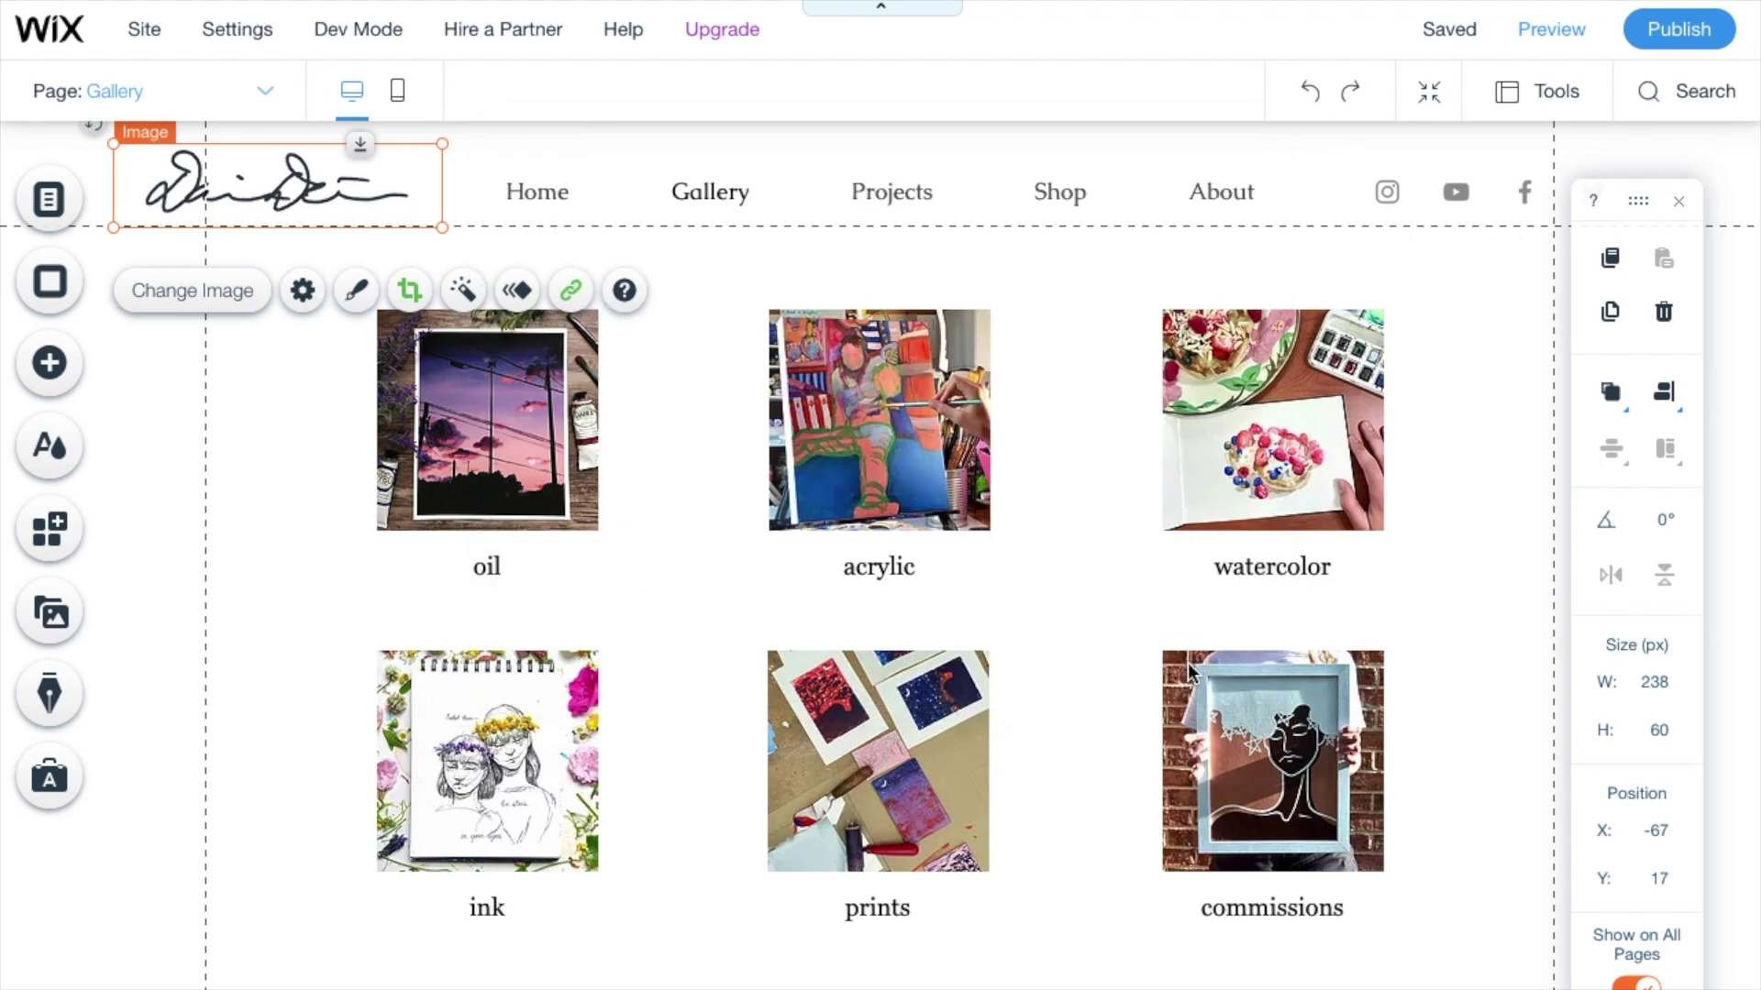
left_click(310, 574)
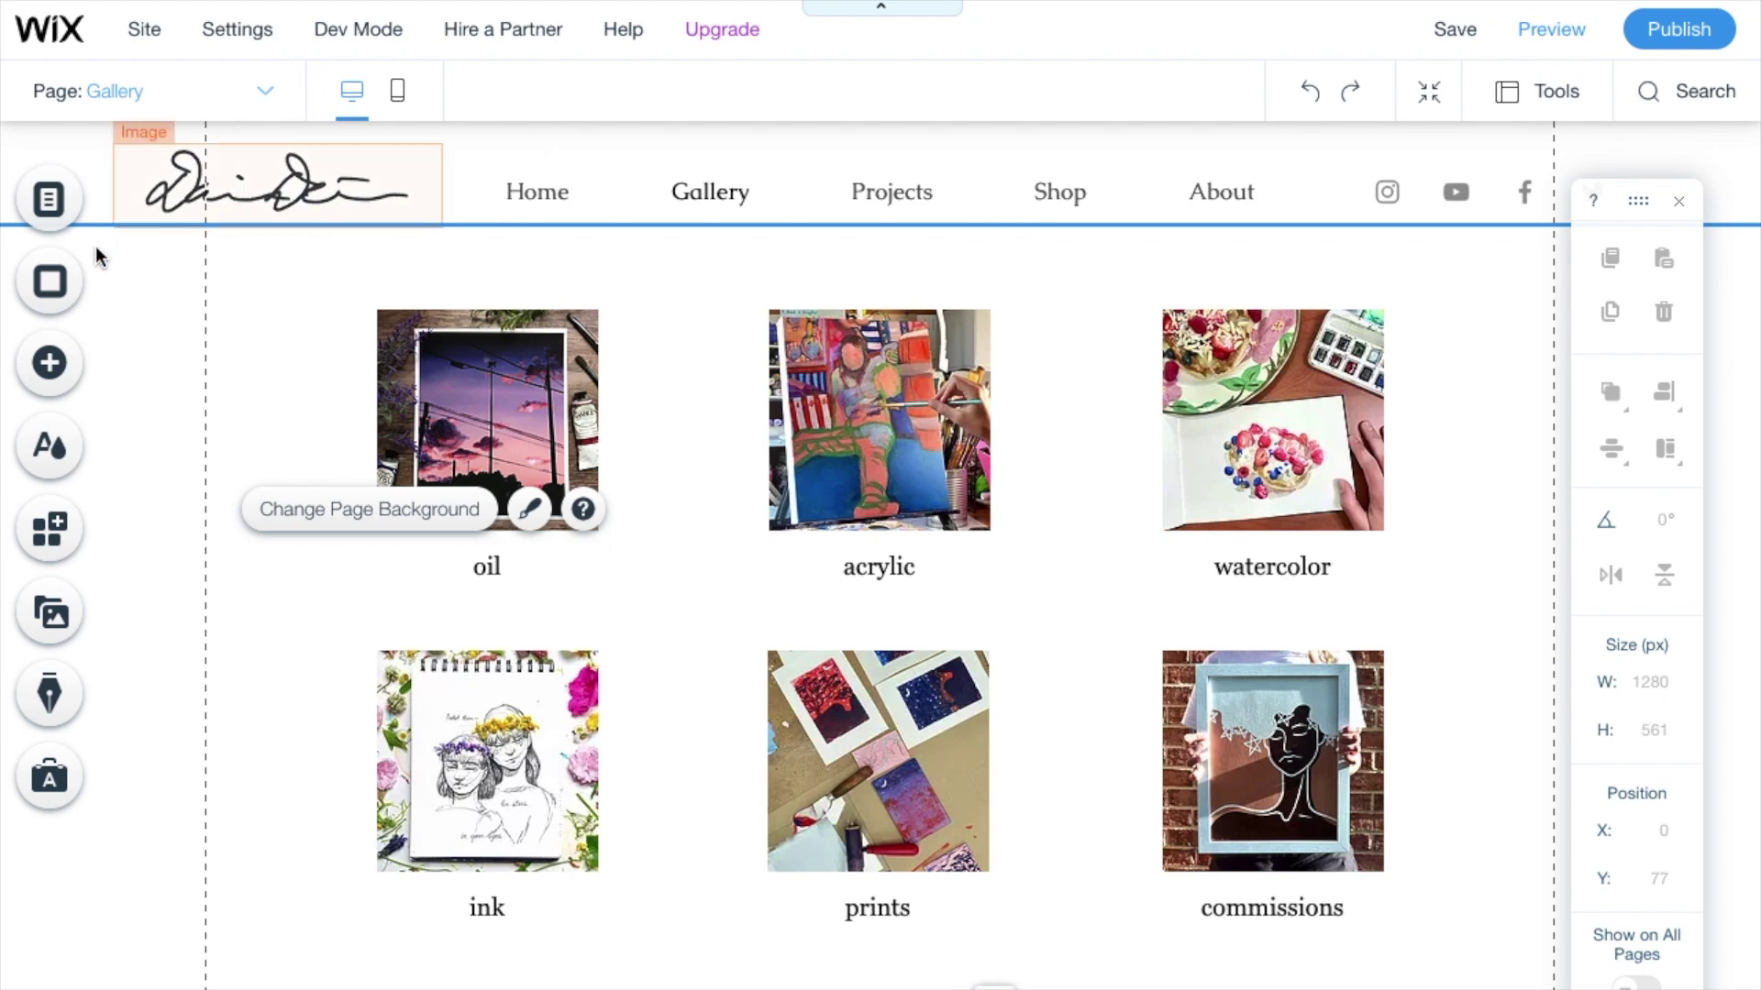
Open the Home page in the desktop editor
left_click(157, 199)
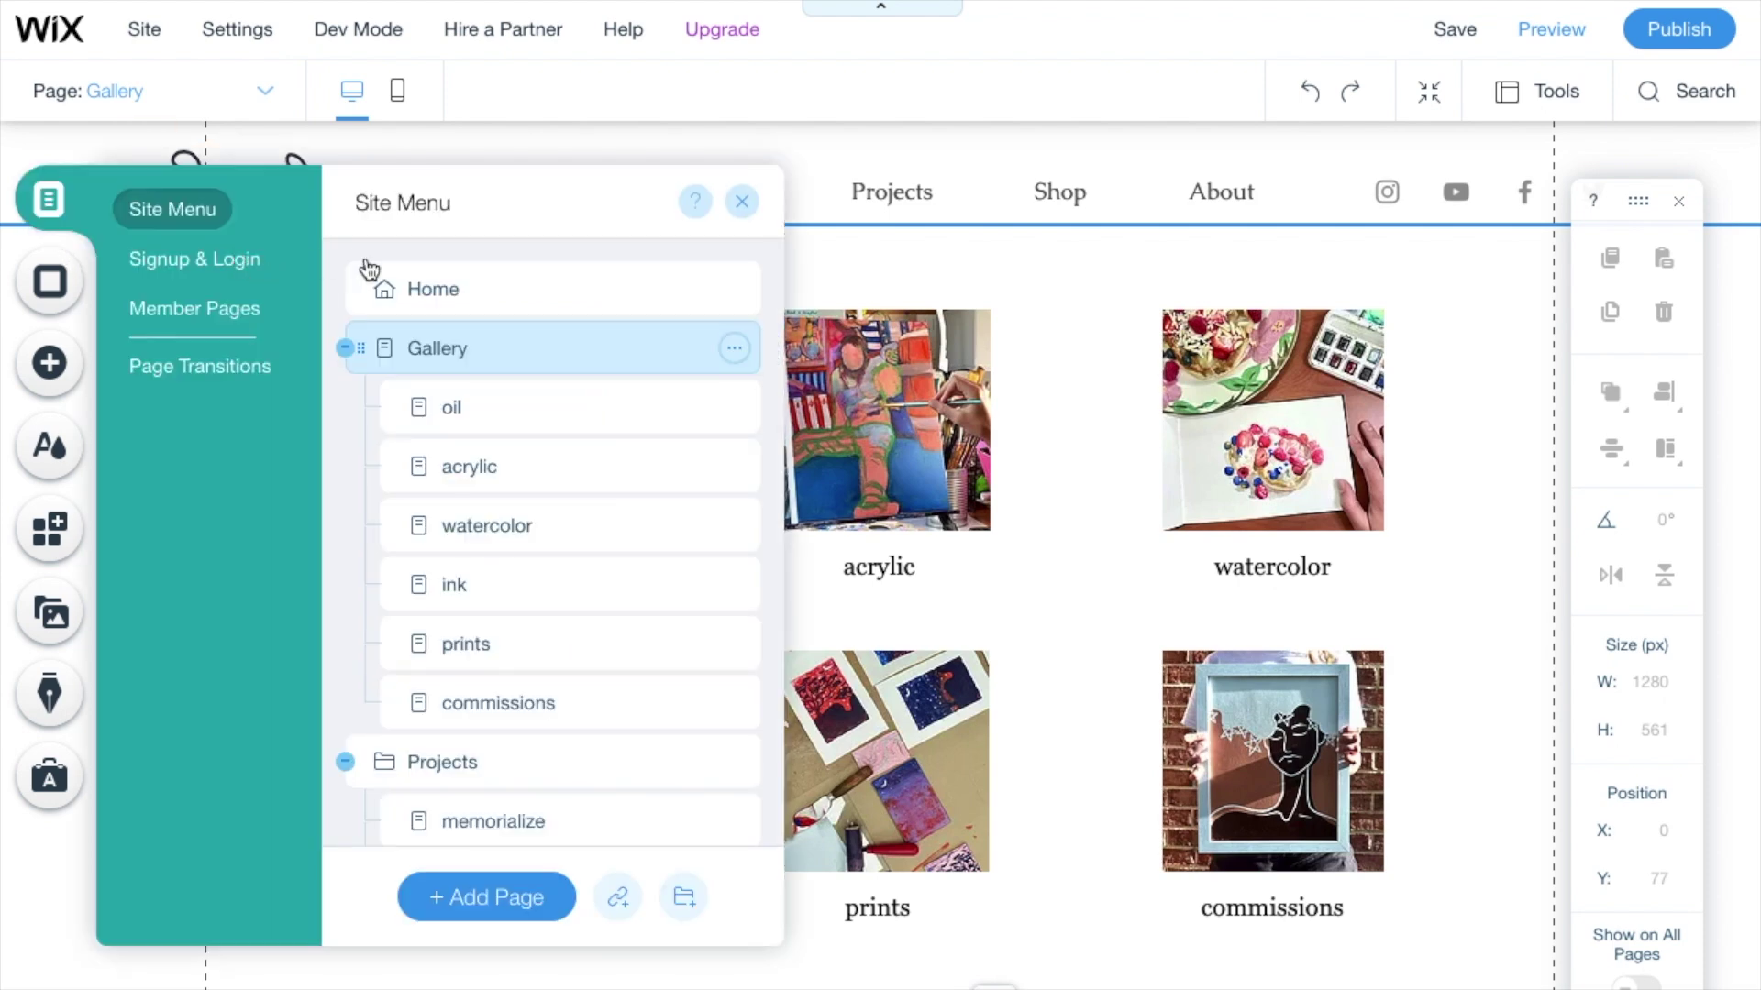
left_click(410, 287)
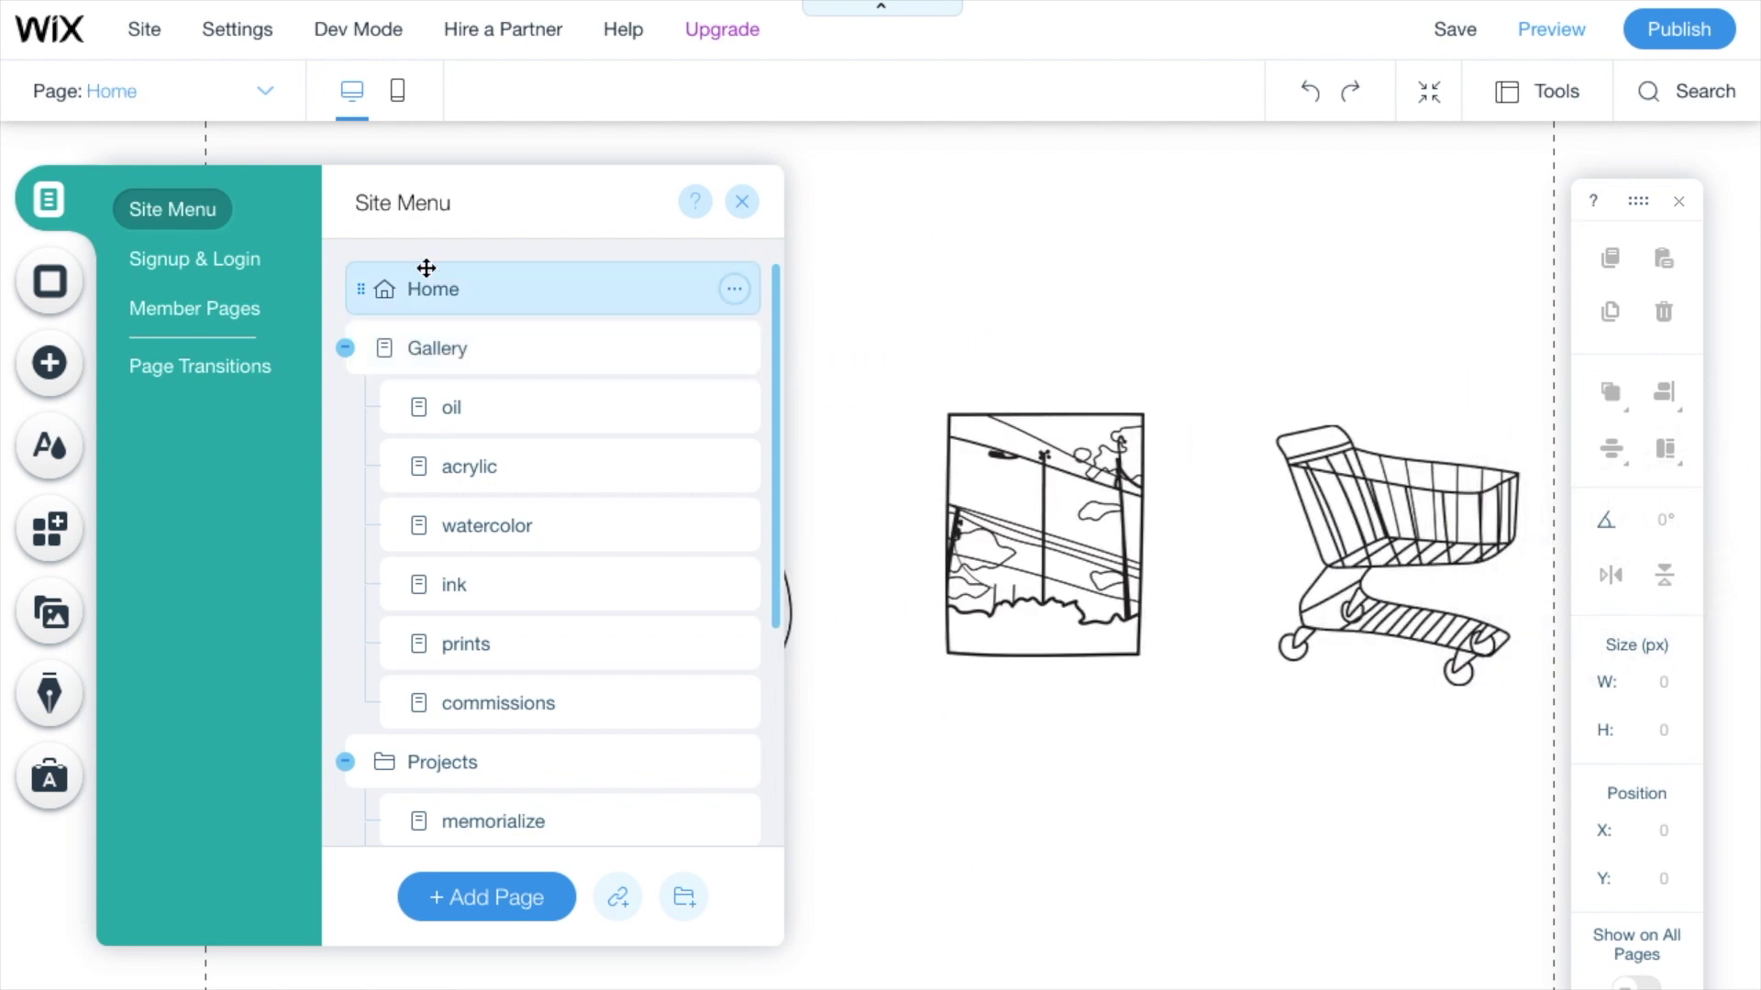